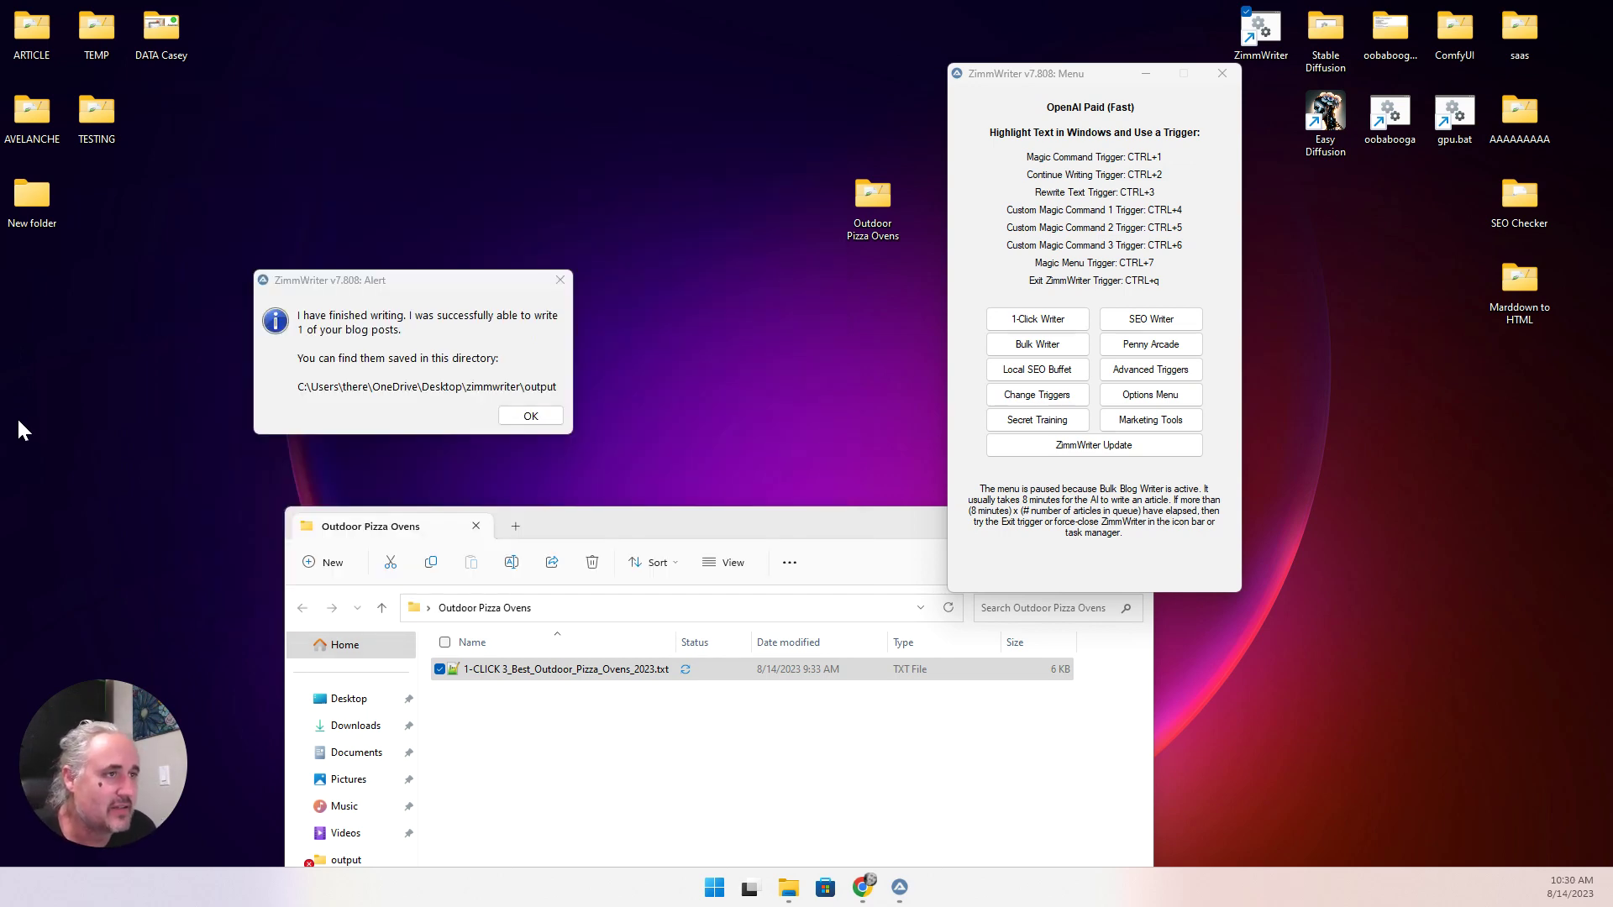
Dismiss the finished-writing alert and move 3_best_outdoor_pizza_ovens_2023.txt from the zimmwriter output folder into the Outdoor Pizza Ovens folder.
click(529, 416)
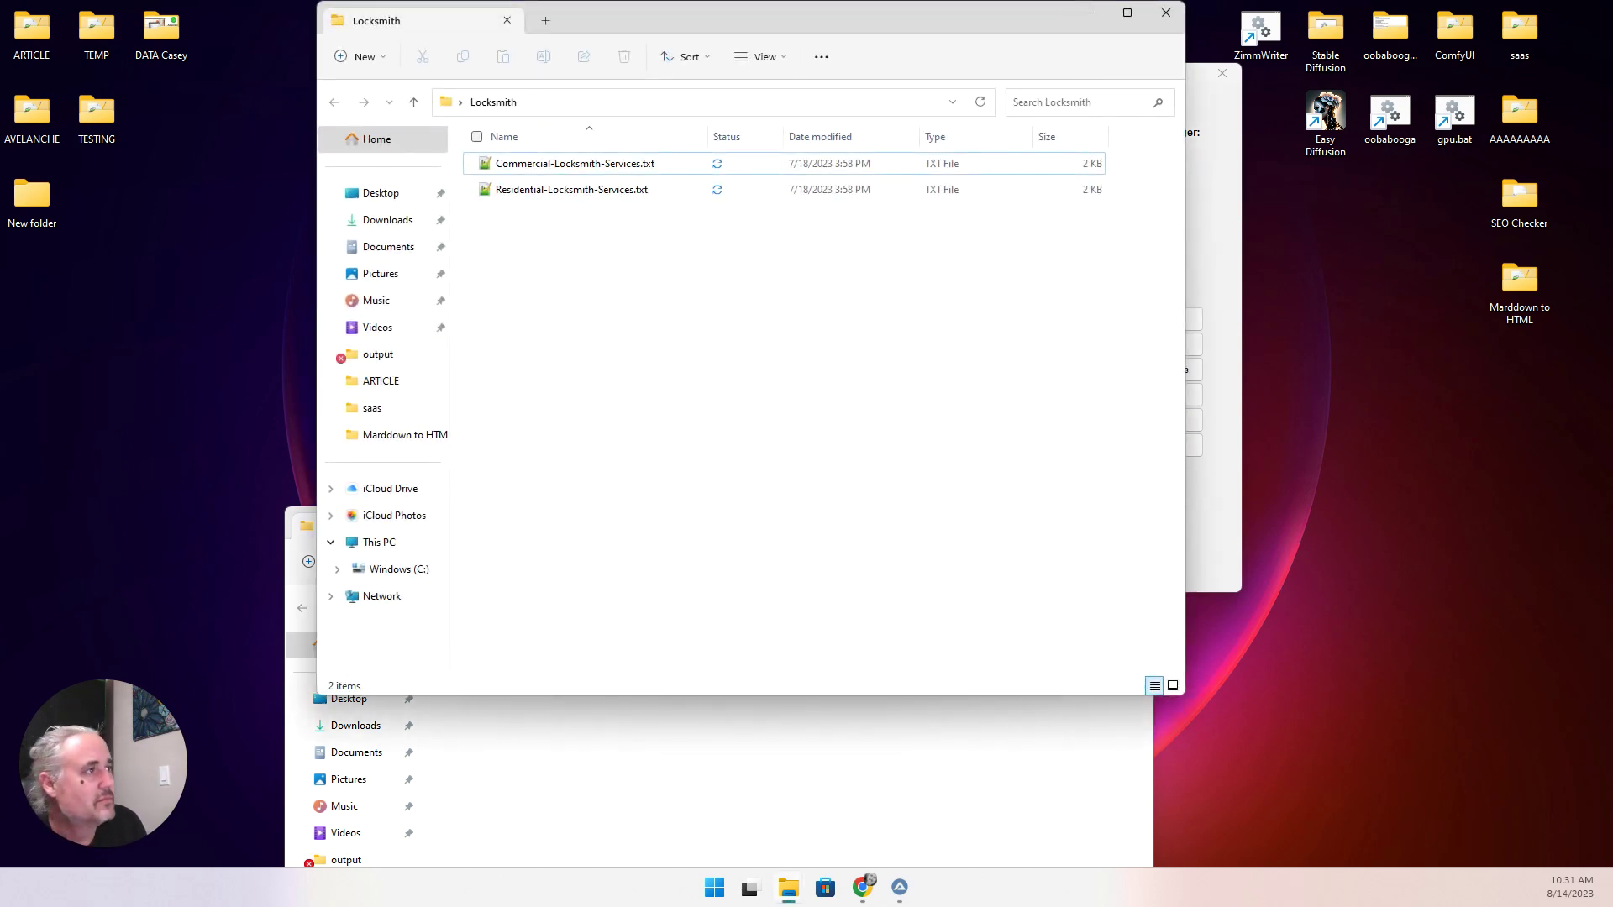
click(1166, 12)
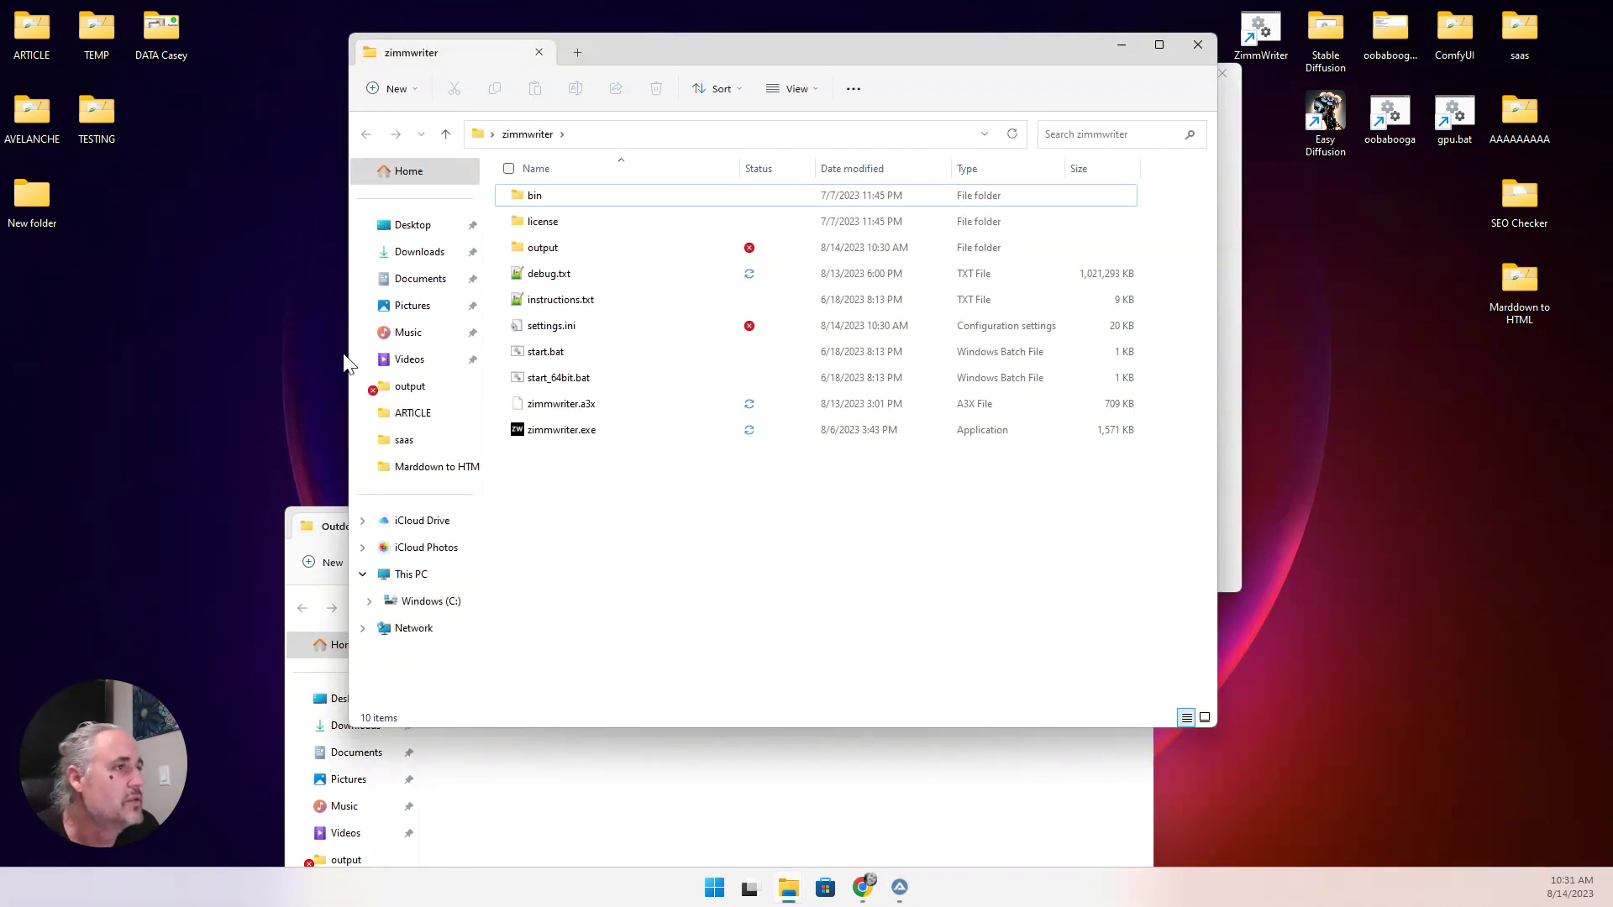
click(565, 248)
double_click(565, 248)
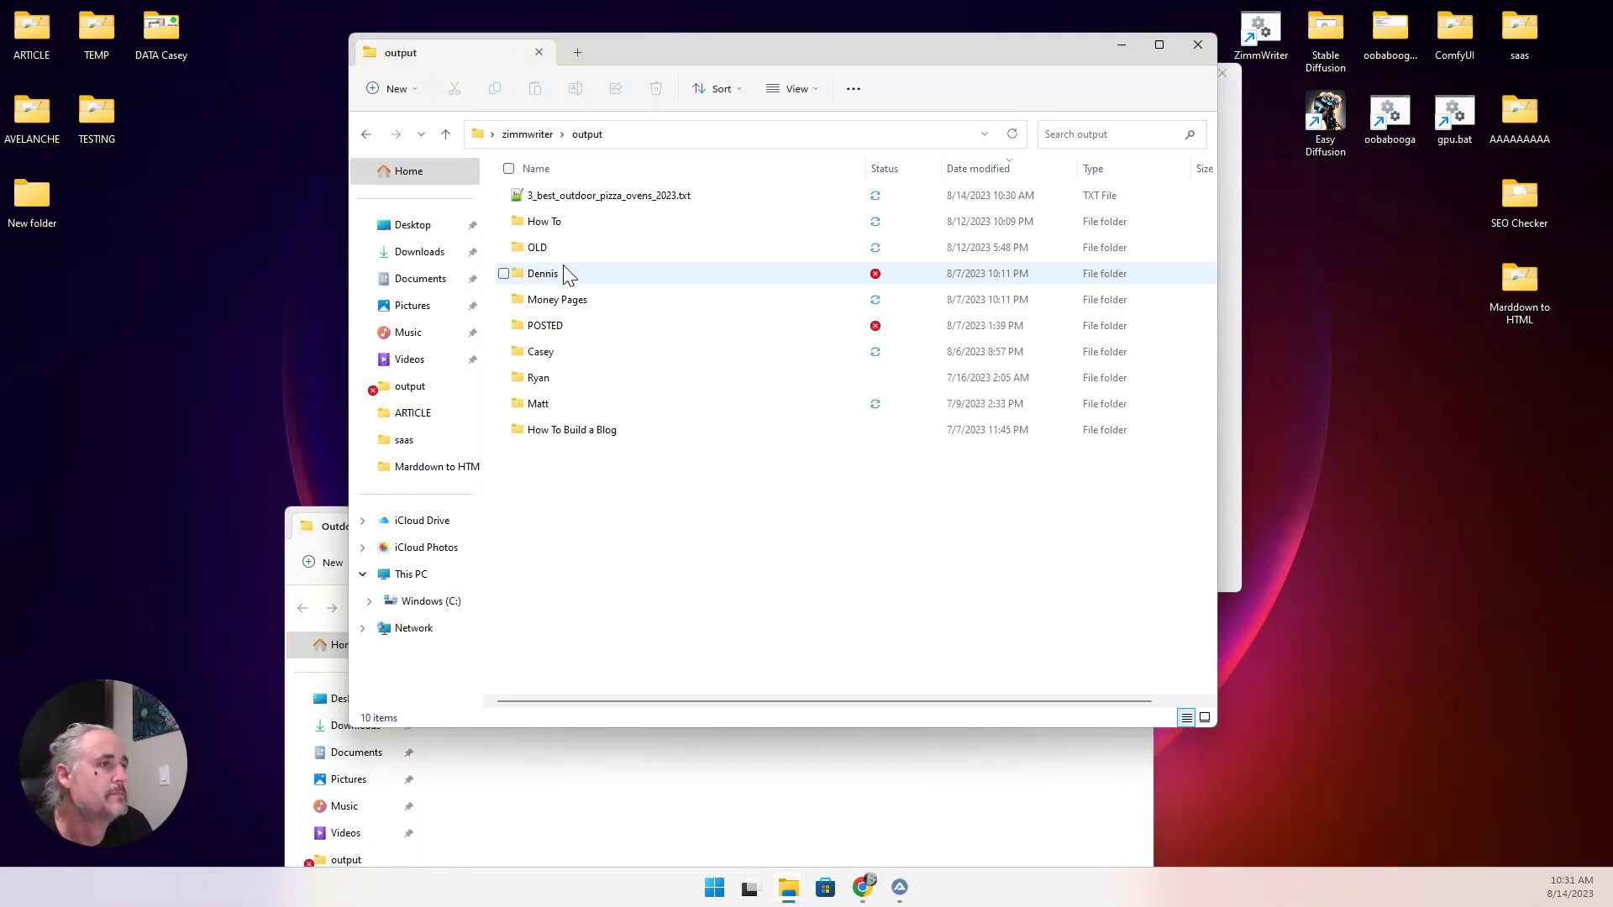
click(576, 198)
drag(576, 198, 720, 739)
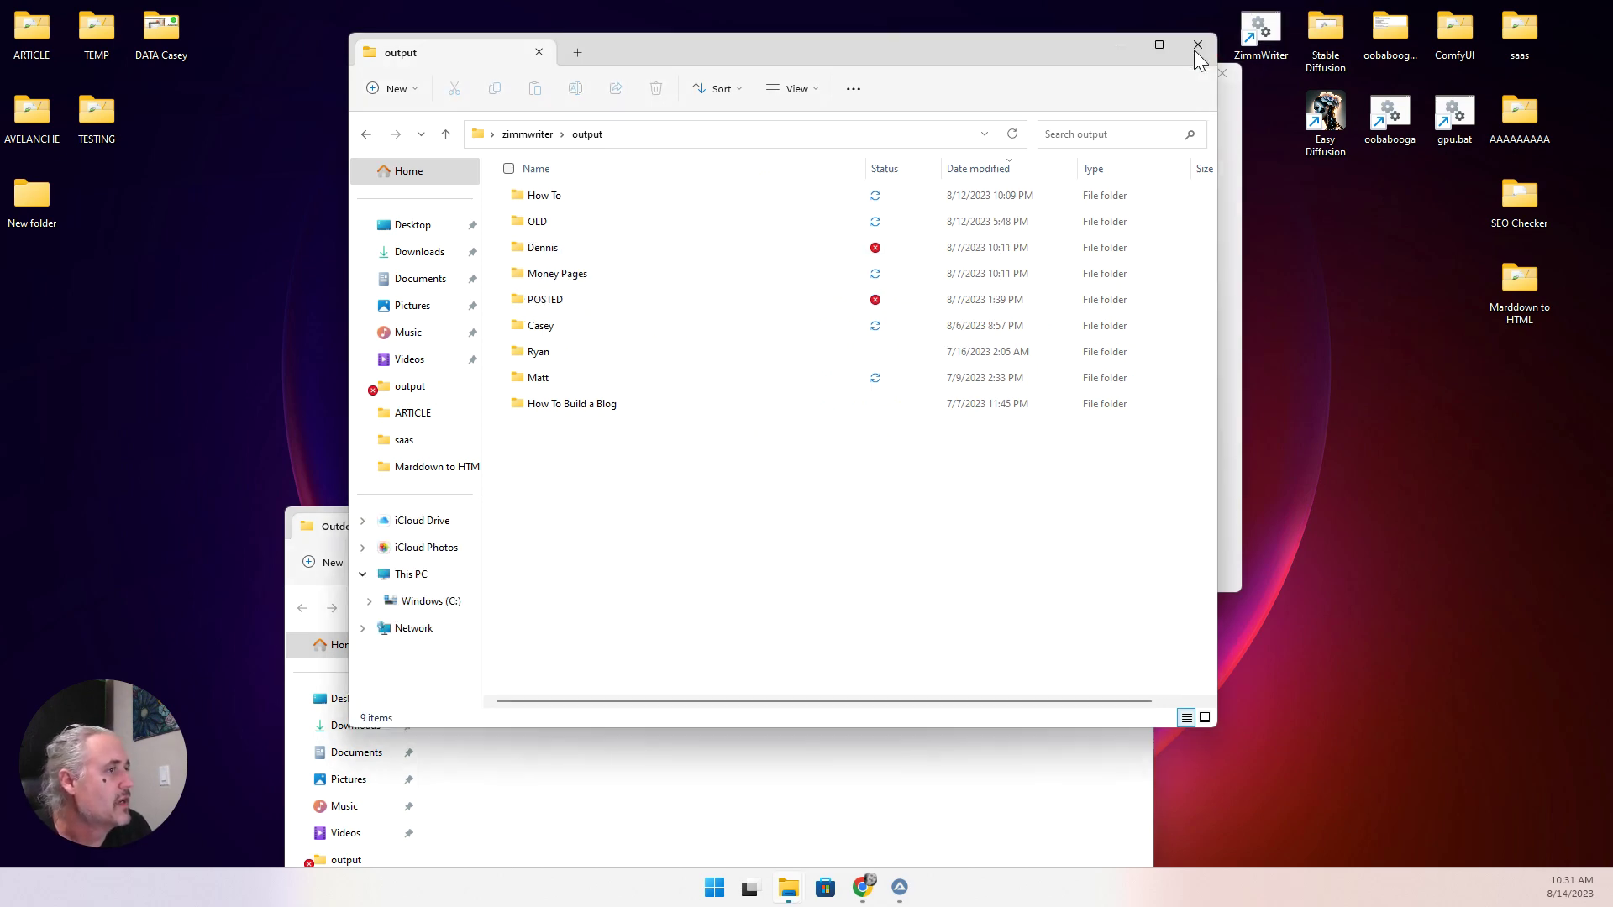
click(1197, 45)
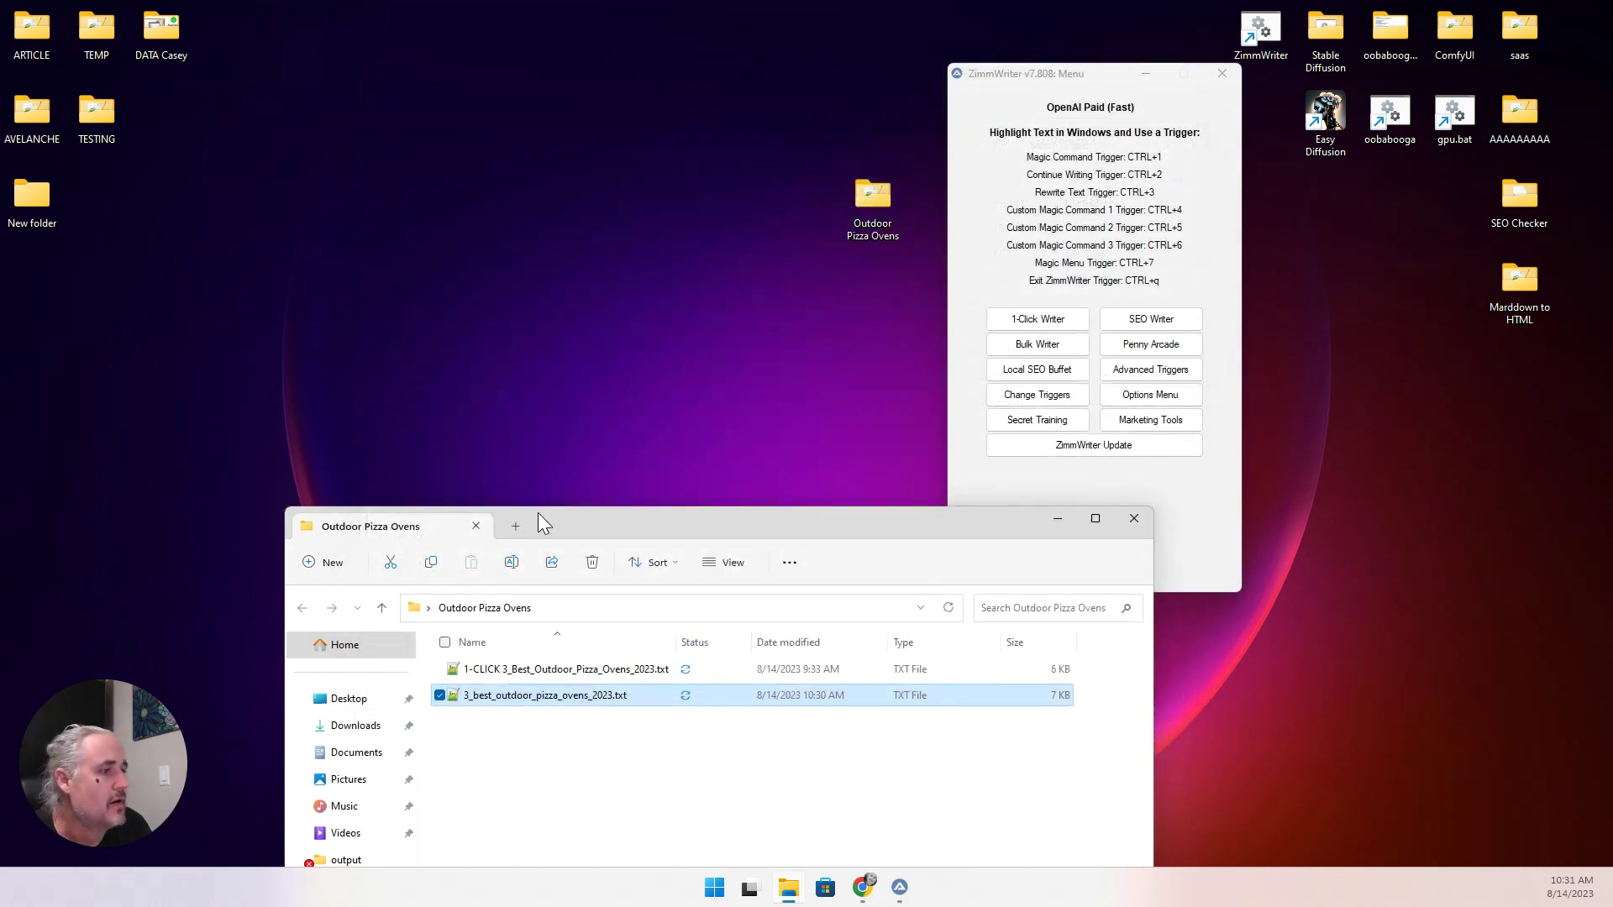
Prefix the moved article file's name with "Bulk Blog Writer ", keeping 3_best_outdoor_pizza_ovens_2023.txt after it.
click(464, 702)
key(Home)
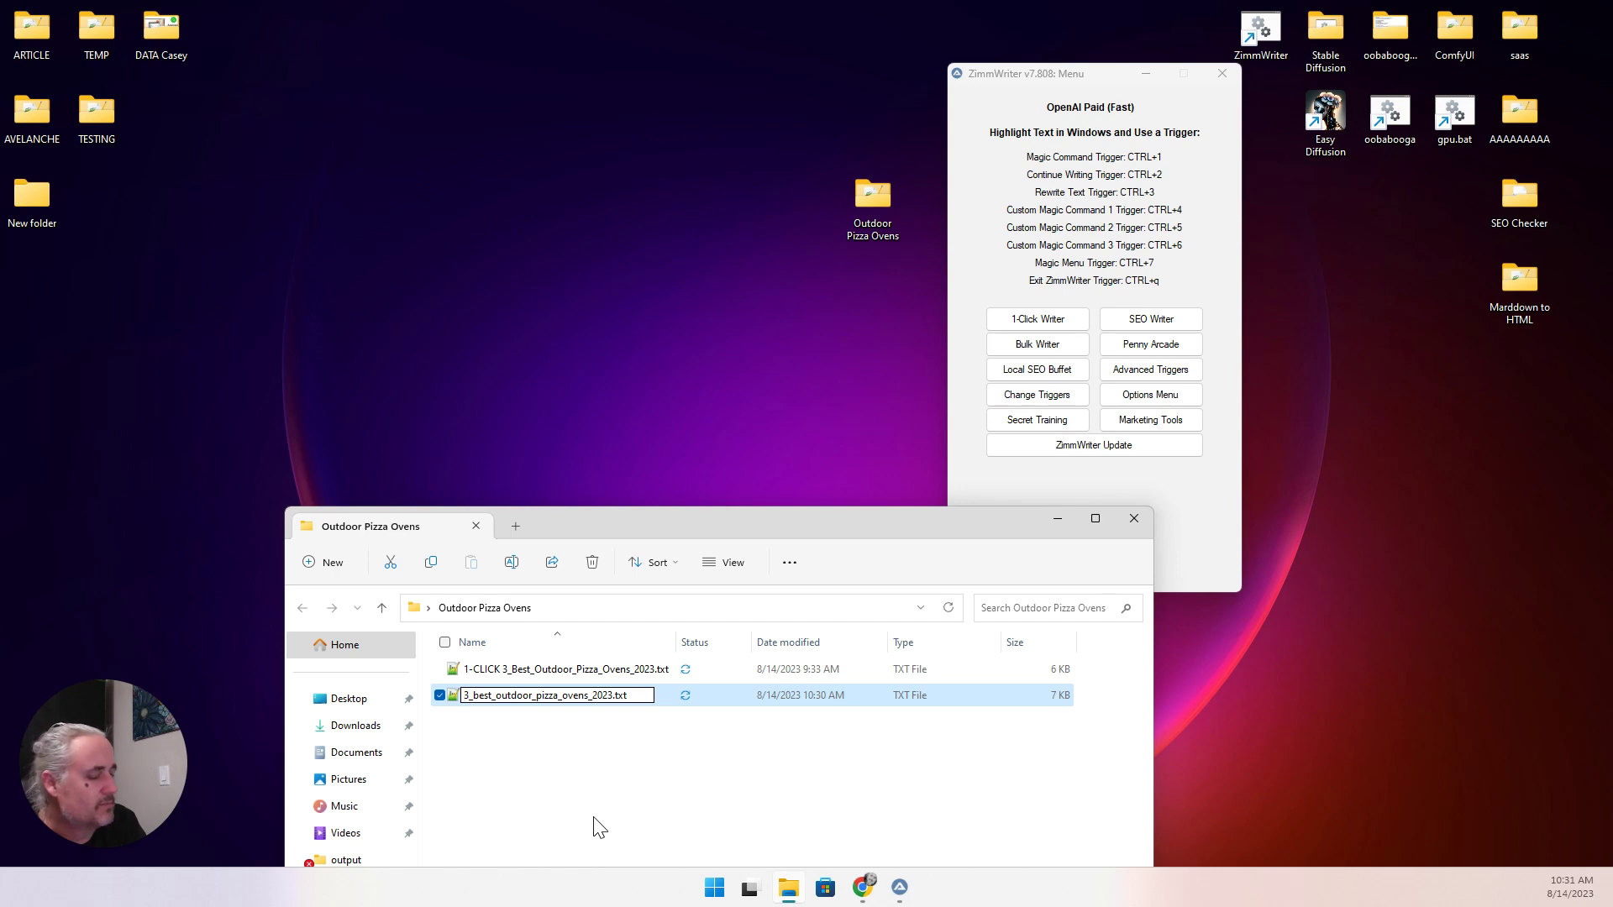
text(Bulk )
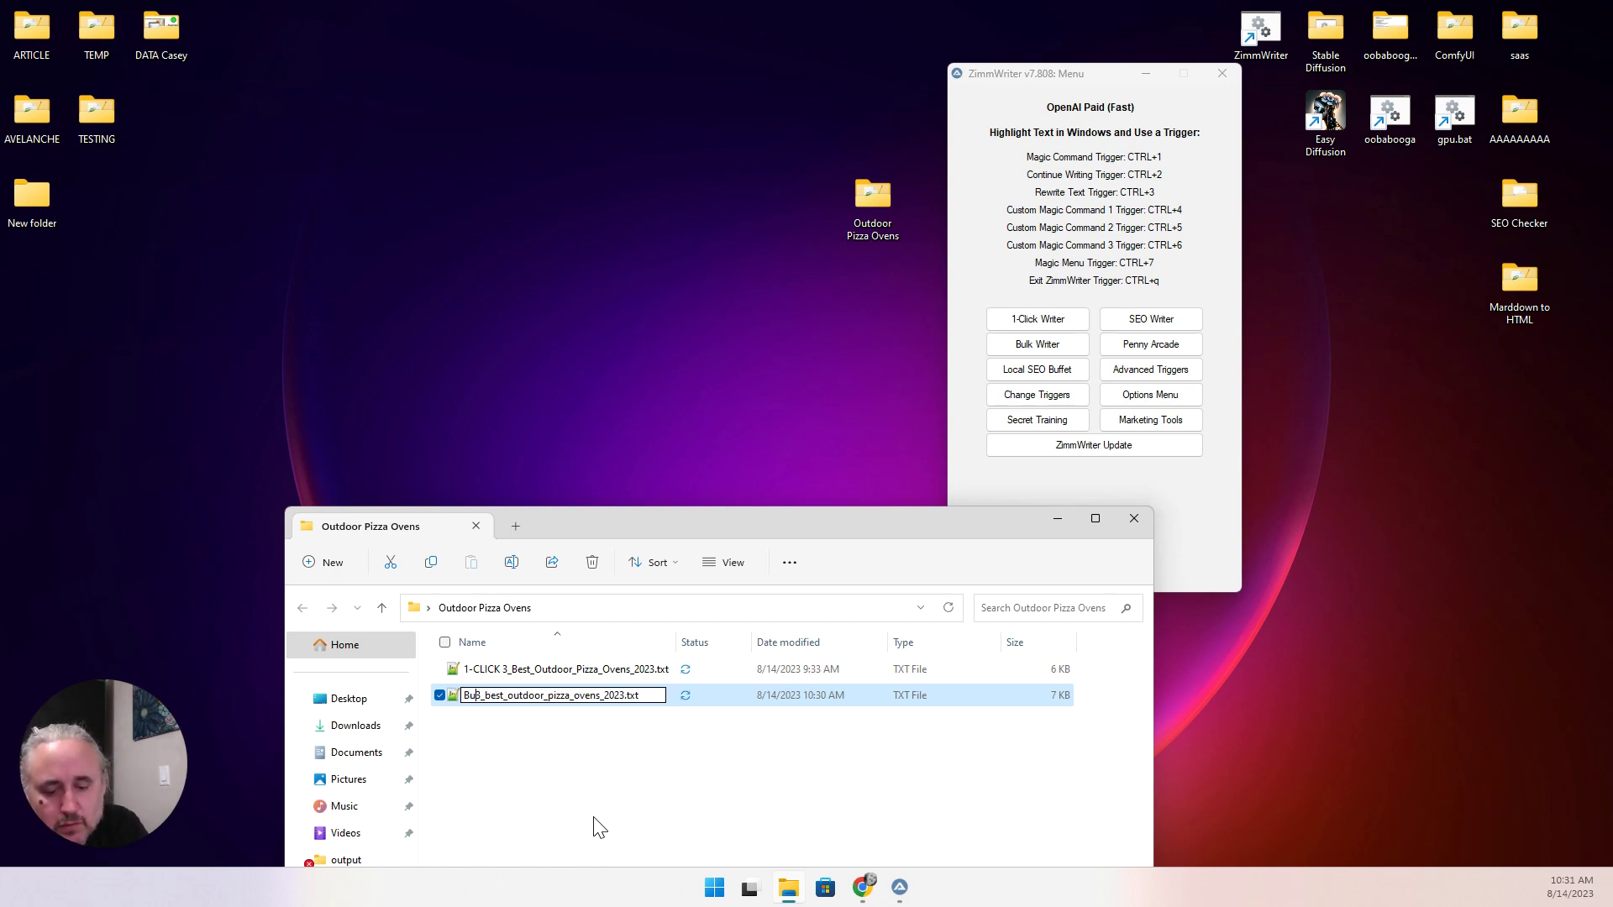
text(Blog)
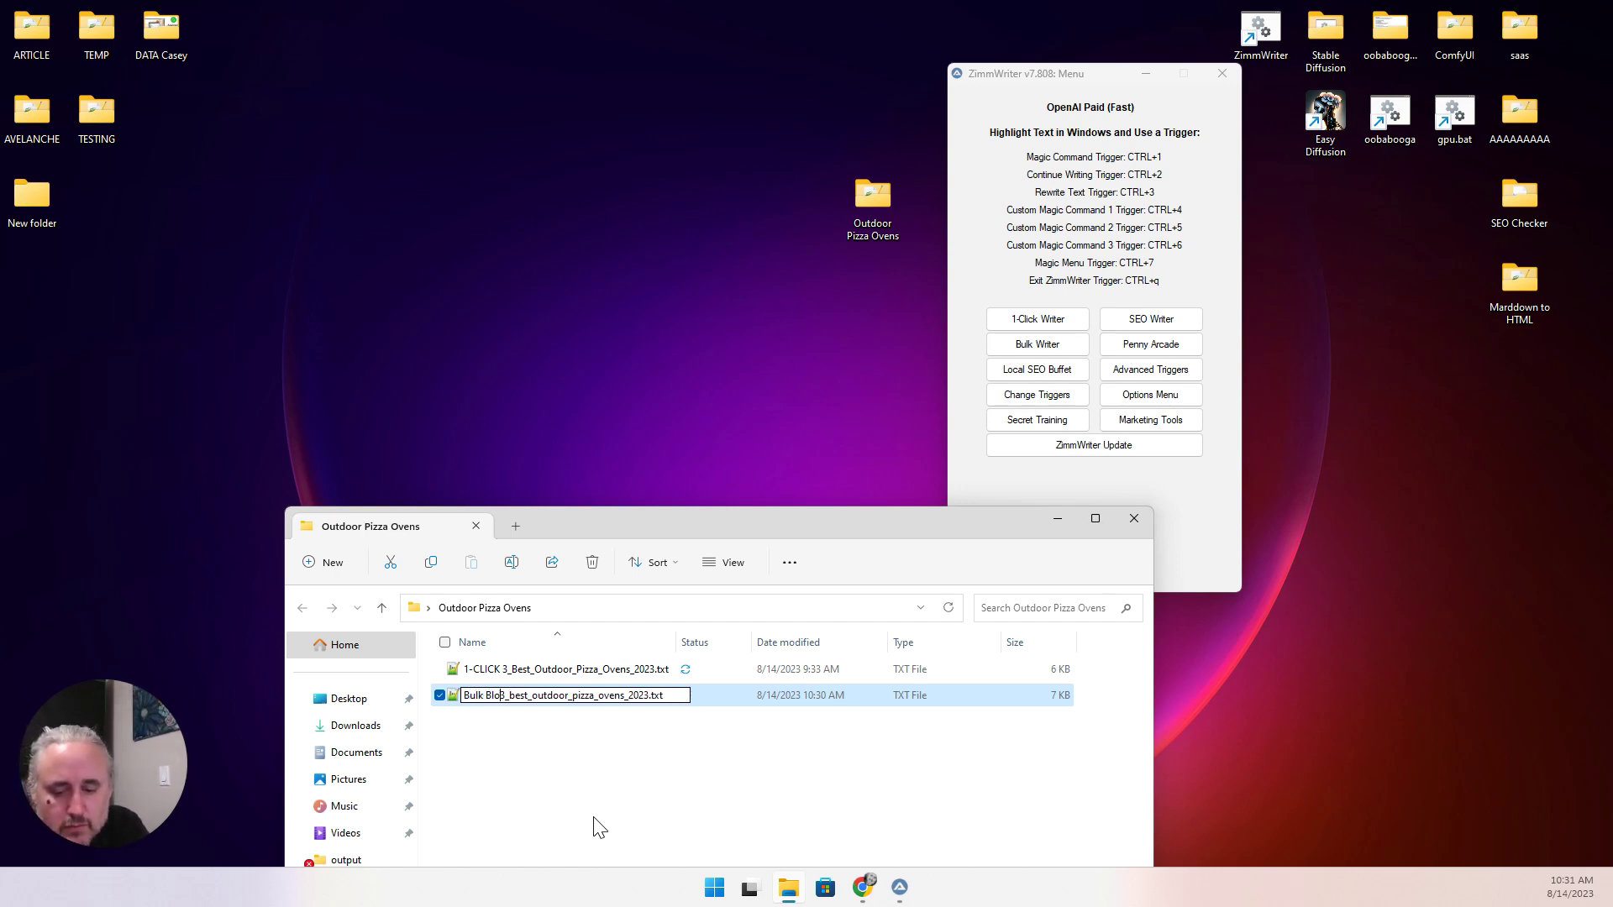
text( Write)
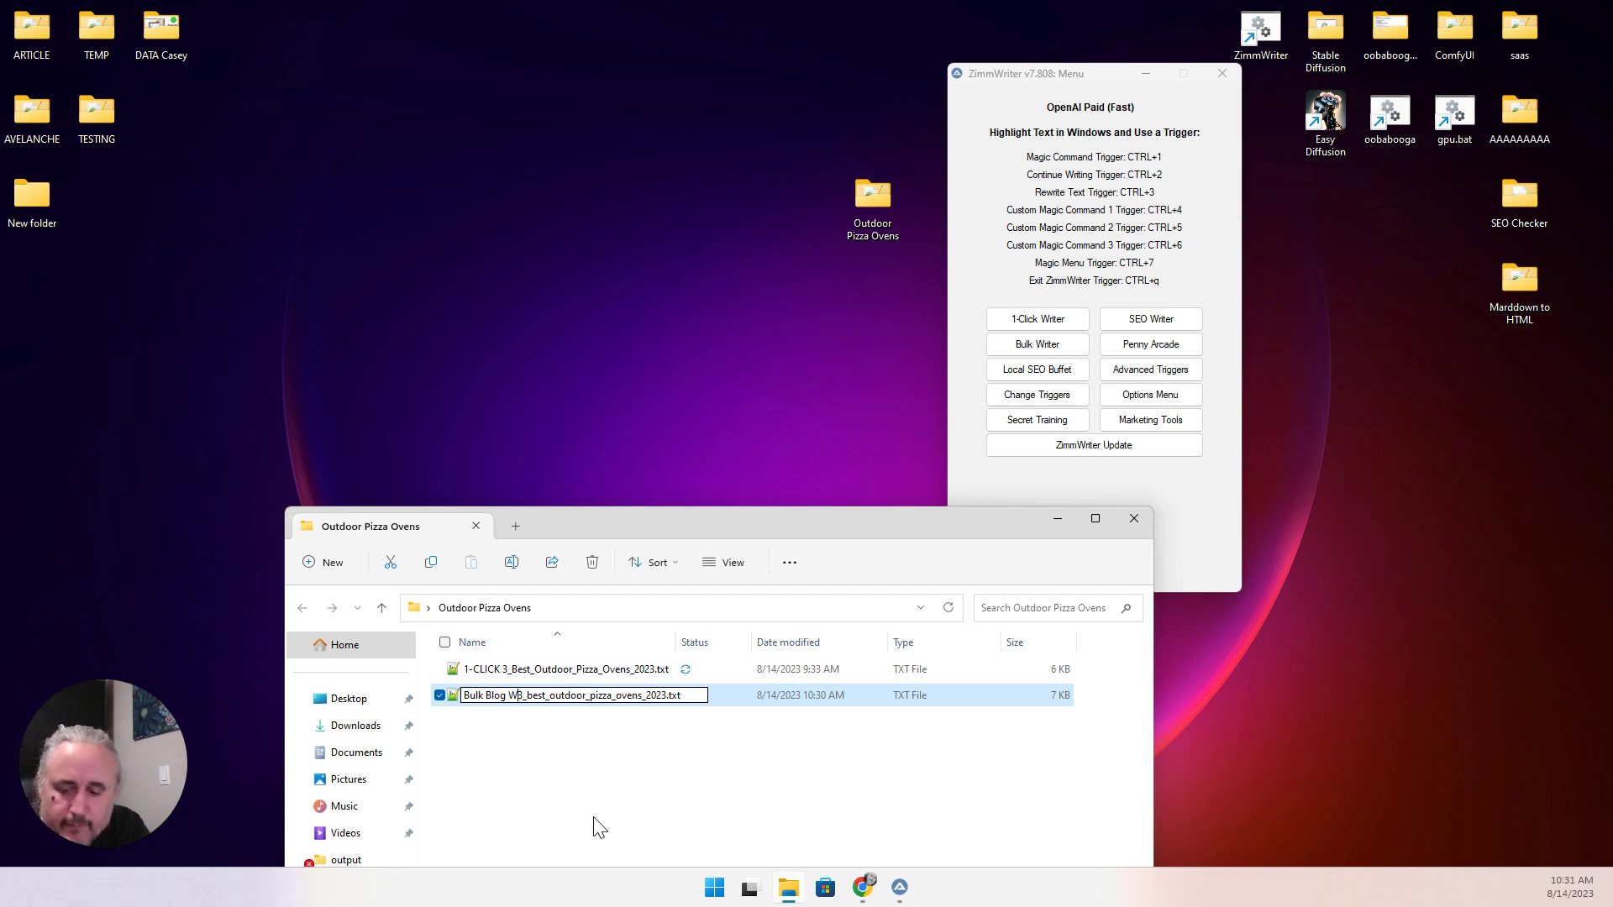
text(r)
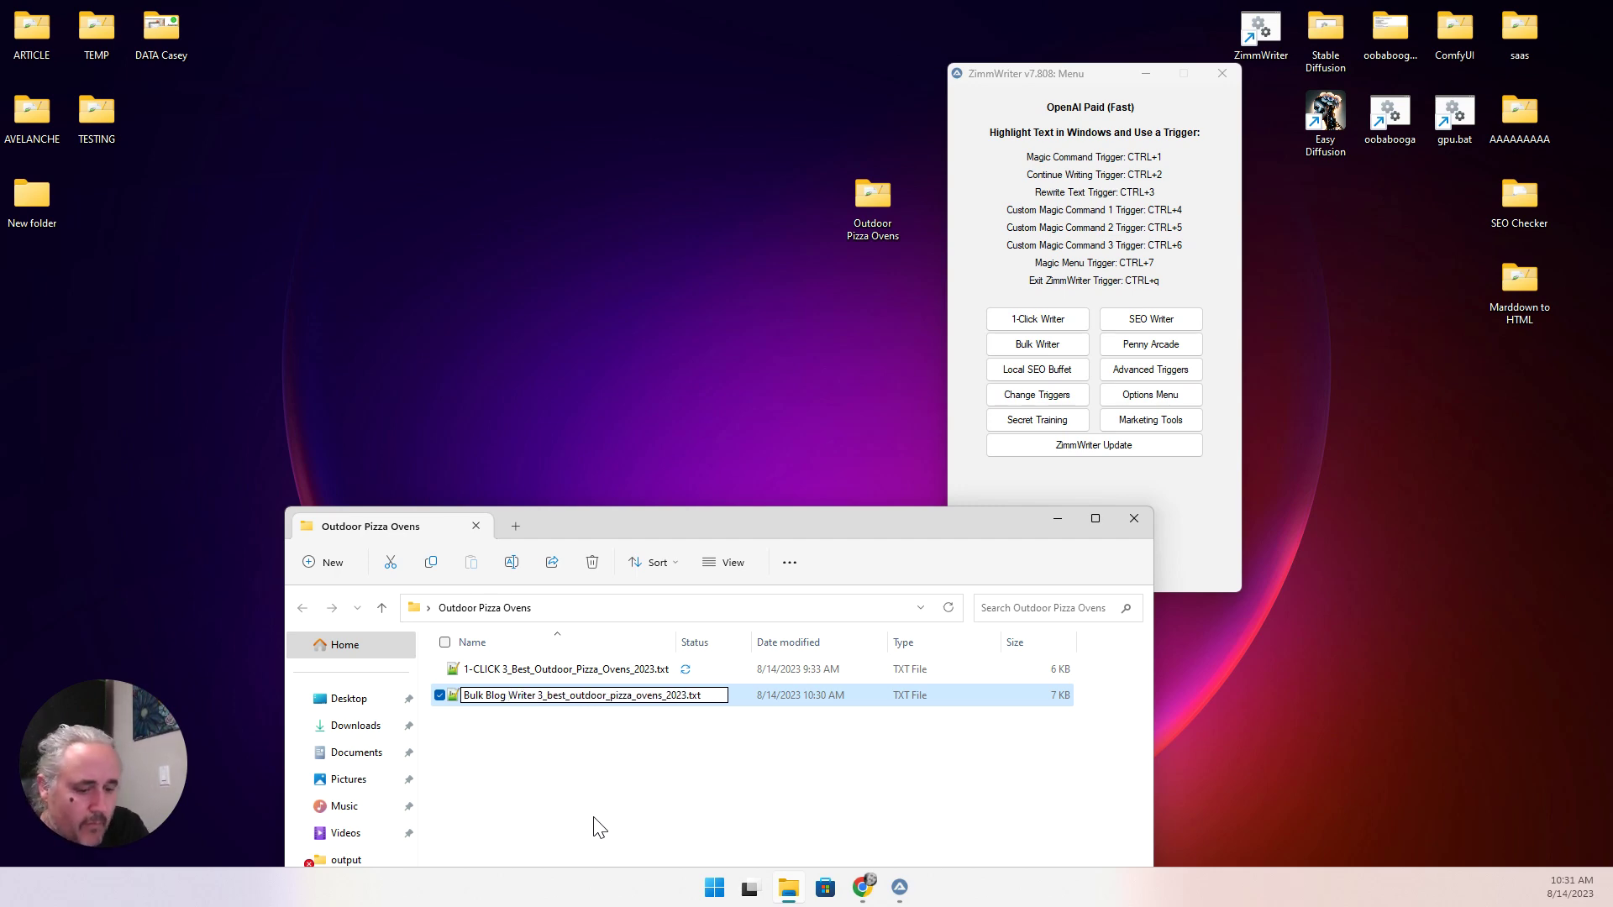
key(Return)
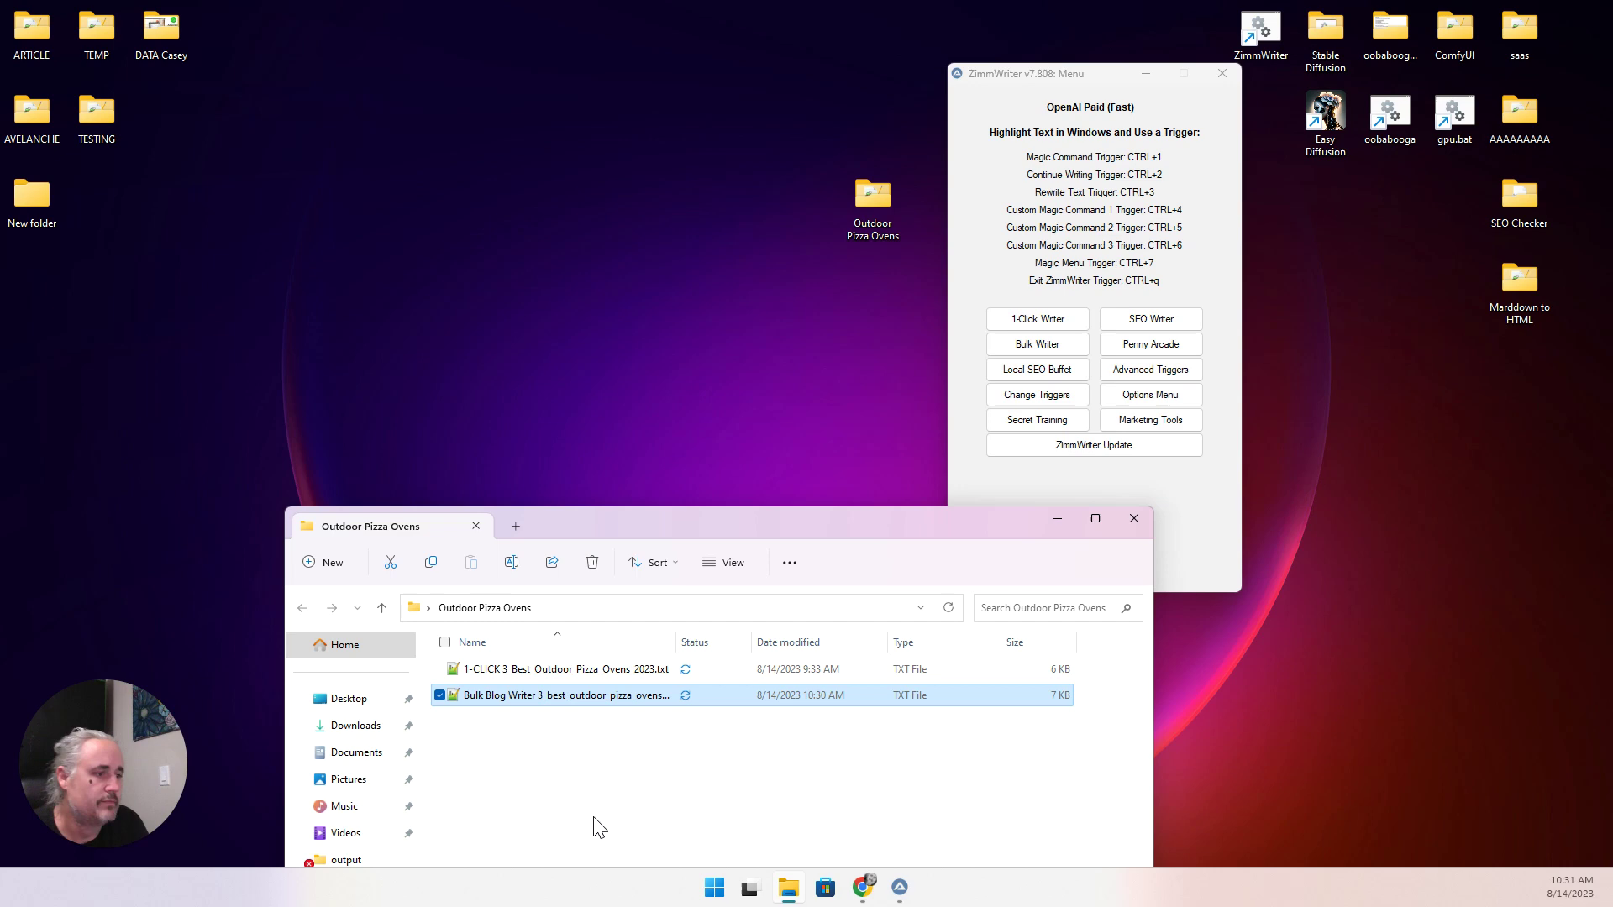
Copy the text of the Bulk Blog Writer article file and replace all the Markdown in Dillinger in Chrome with it.
double_click(525, 699)
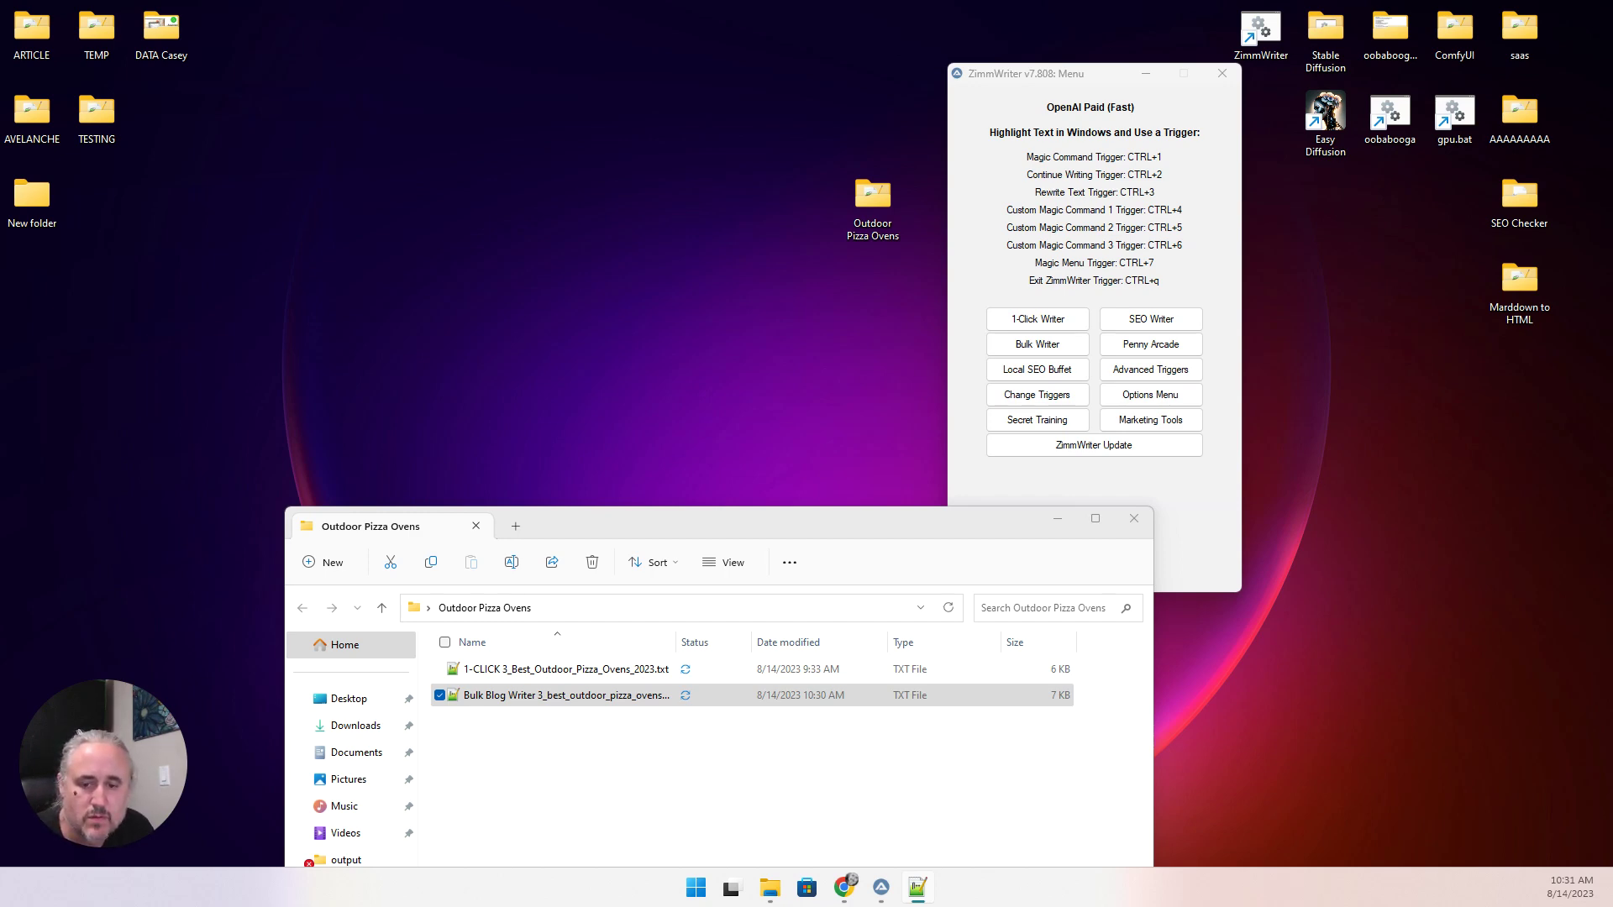
click(844, 887)
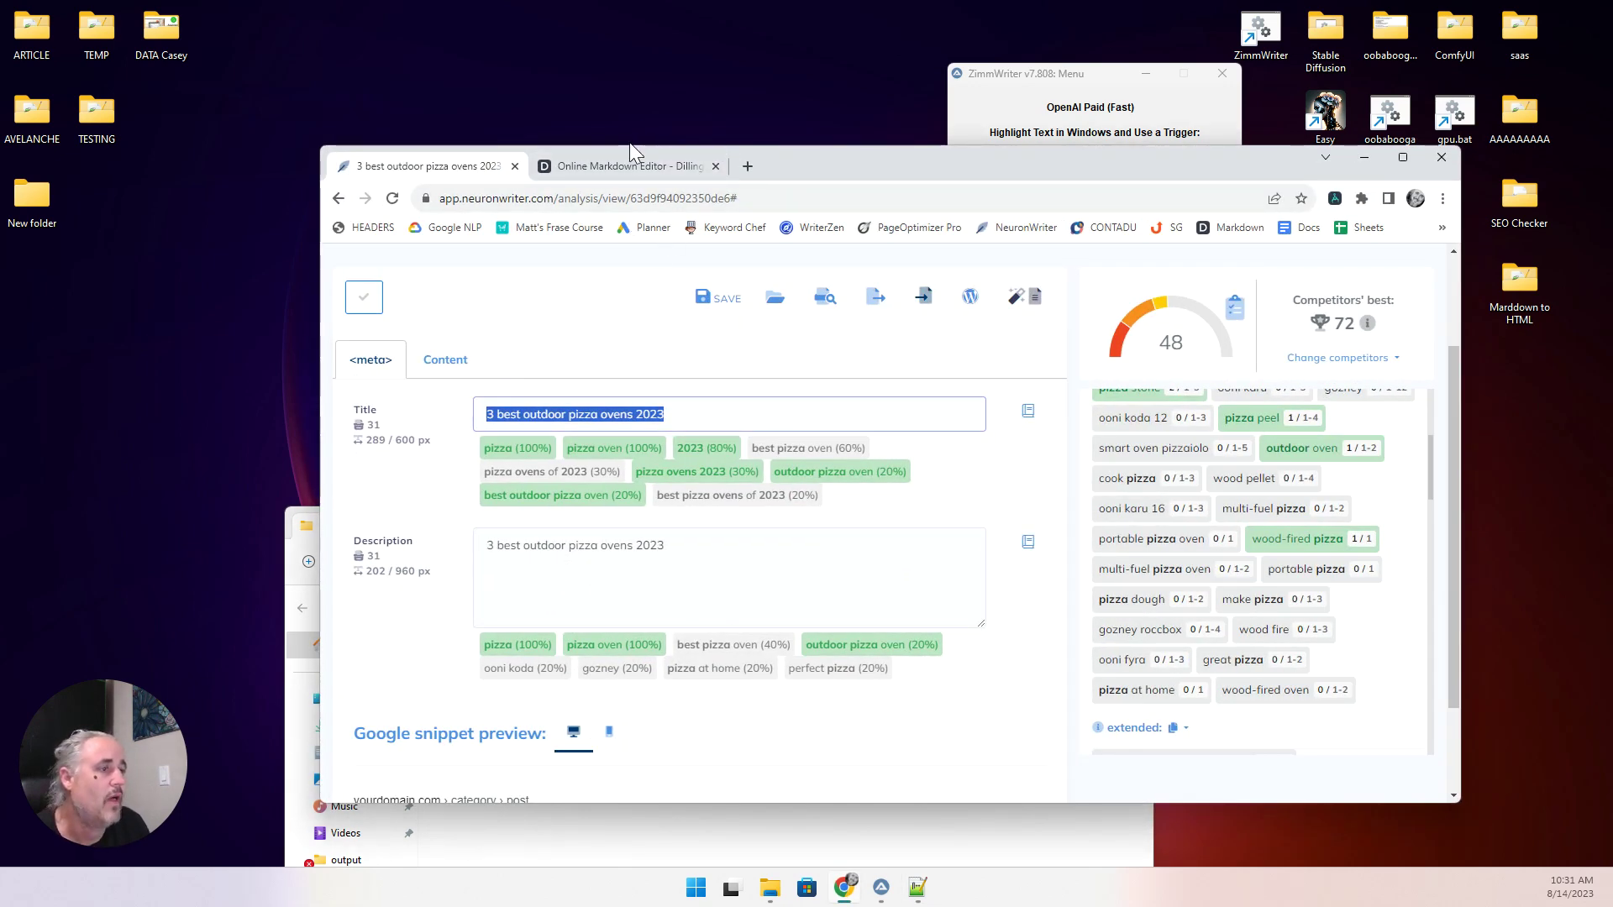
click(628, 166)
click(592, 497)
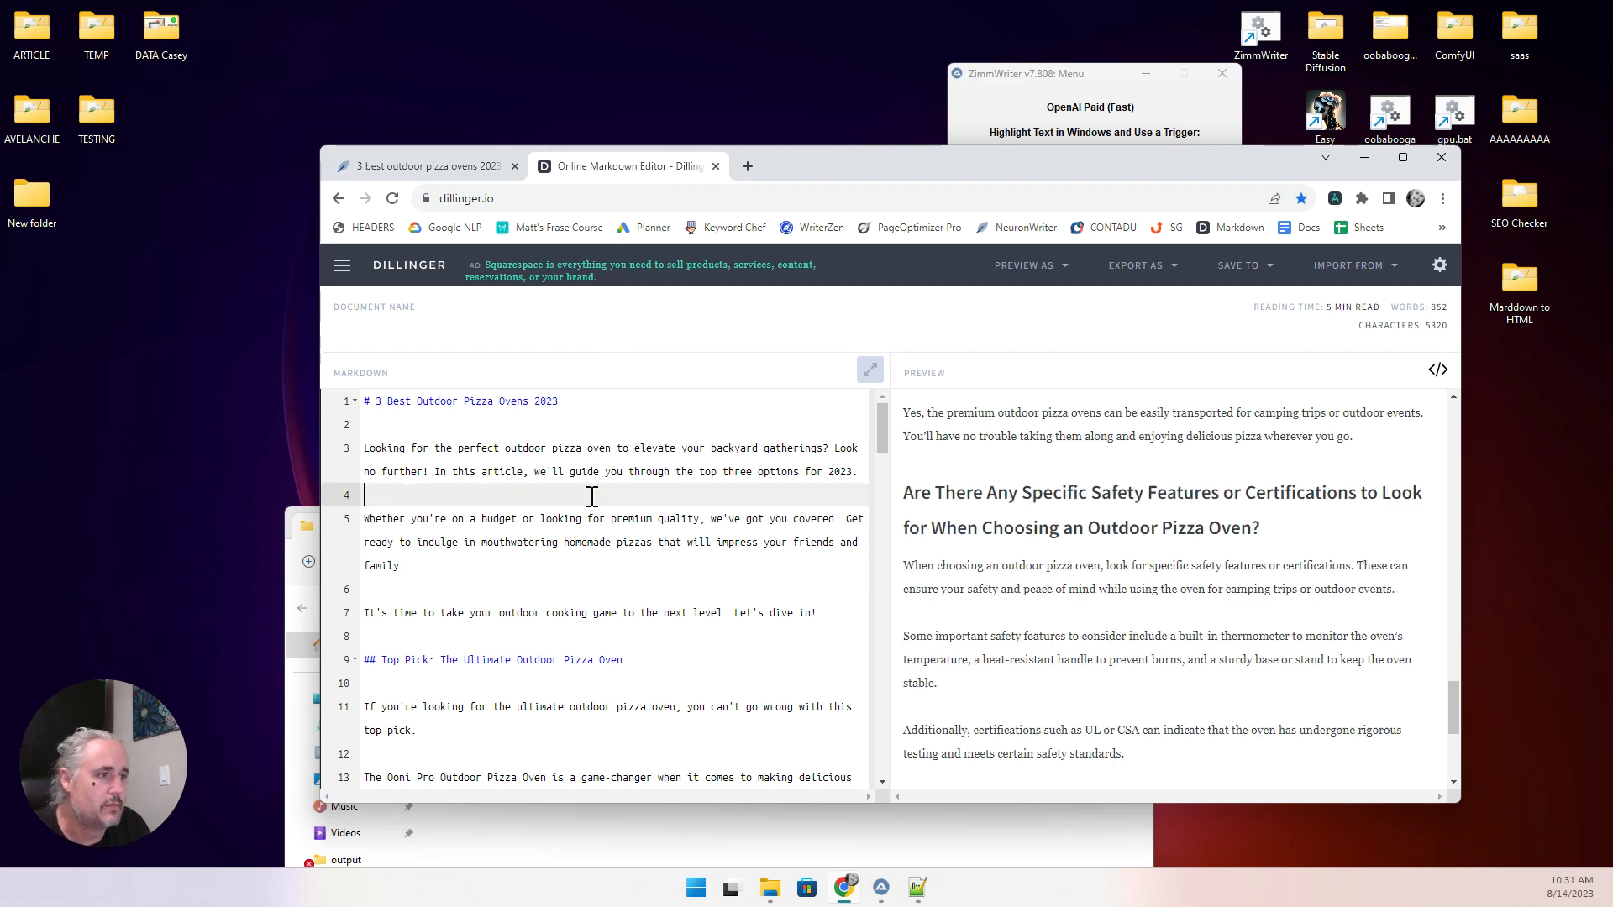
key(ctrl+a)
key(Delete)
key(ctrl+v)
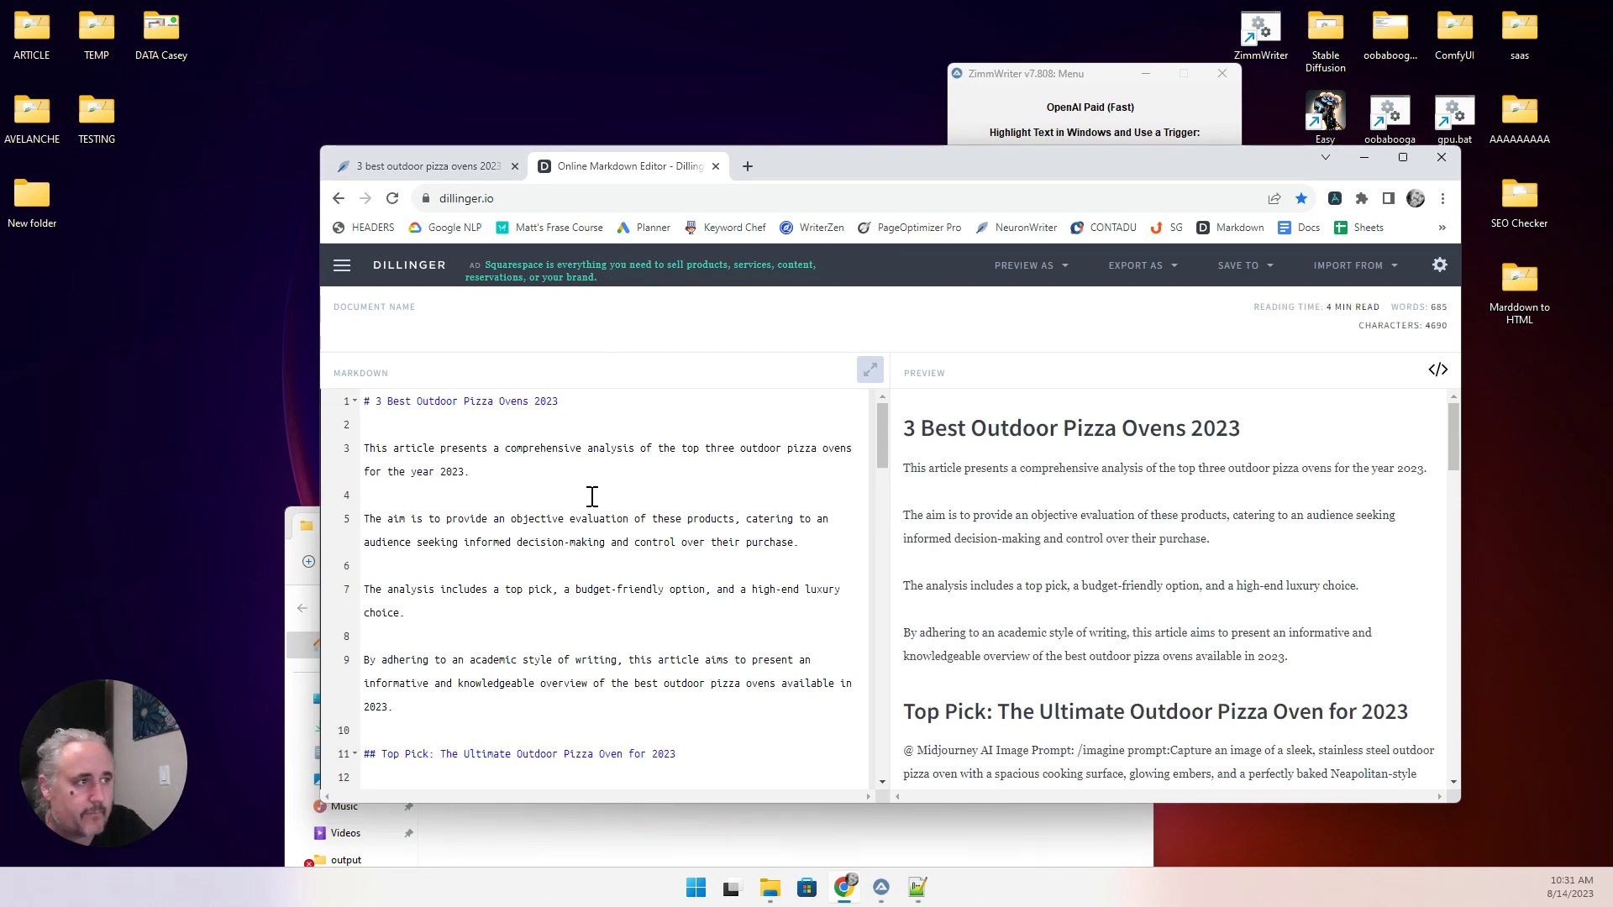
Look through the rendered article in the Dillinger preview and copy all of it from the main heading to the end.
scroll(971, 499, down, 2)
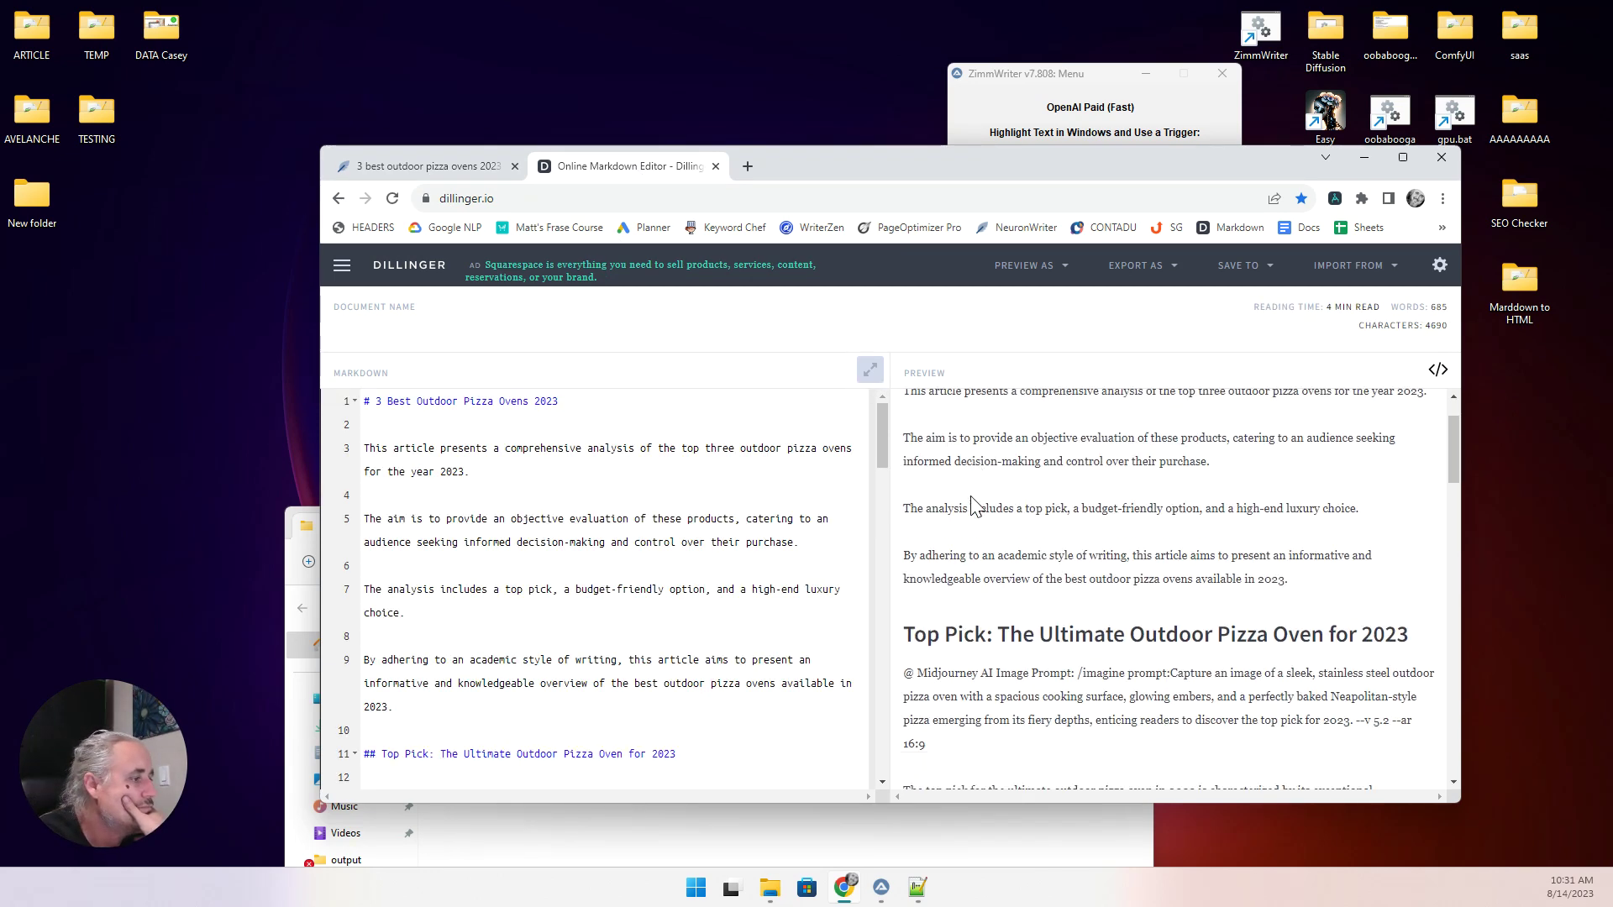
scroll(970, 504, down, 8)
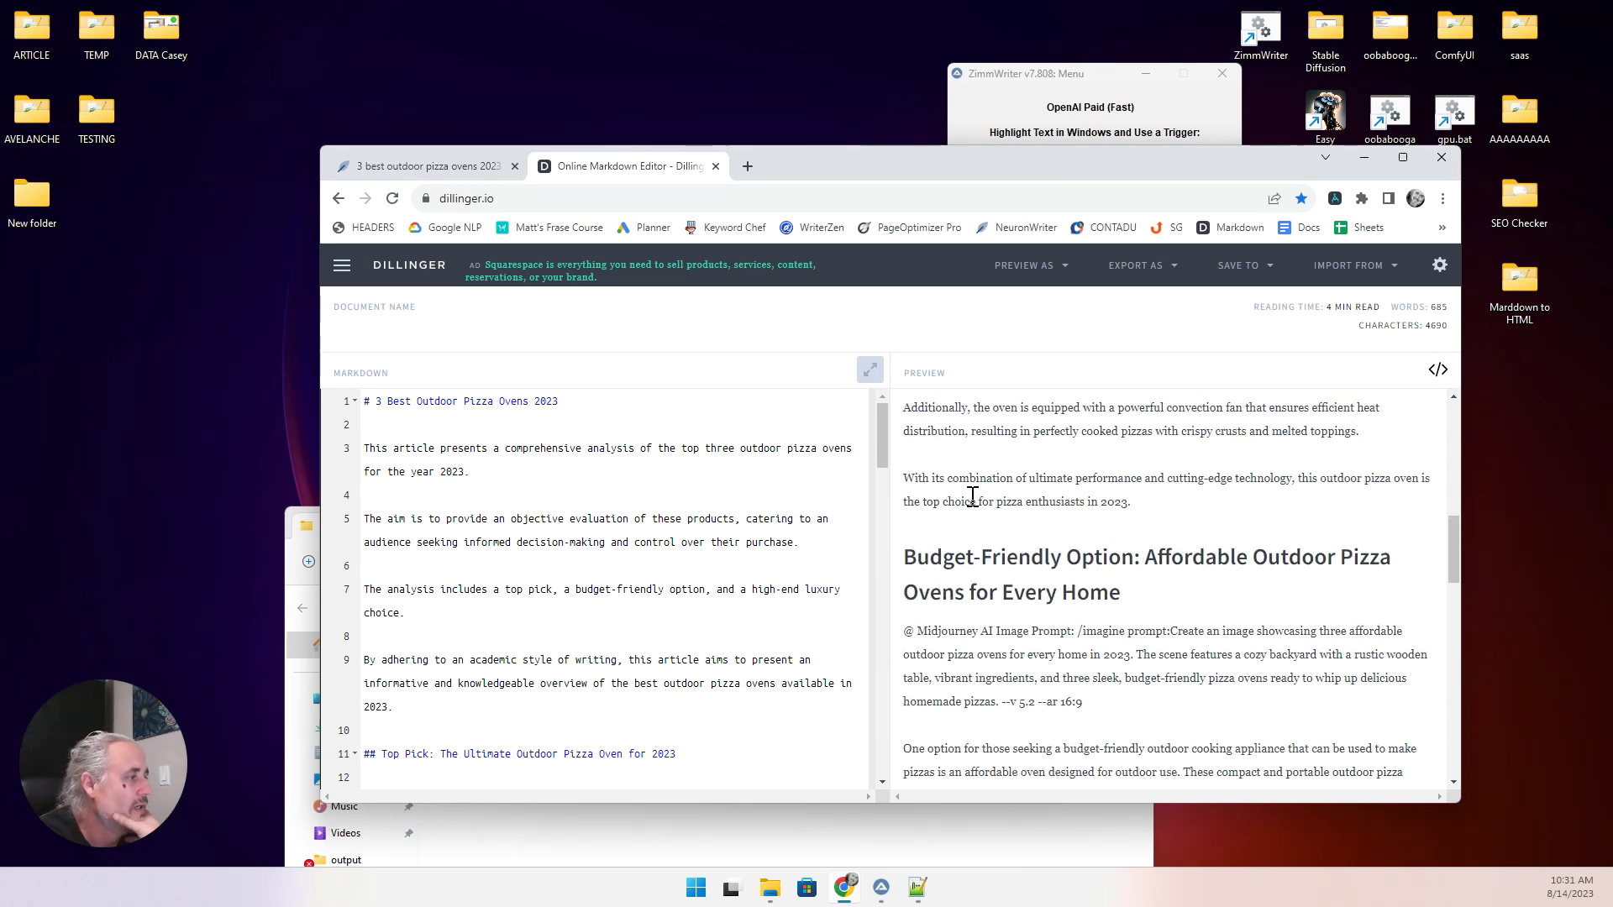
scroll(972, 499, down, 5)
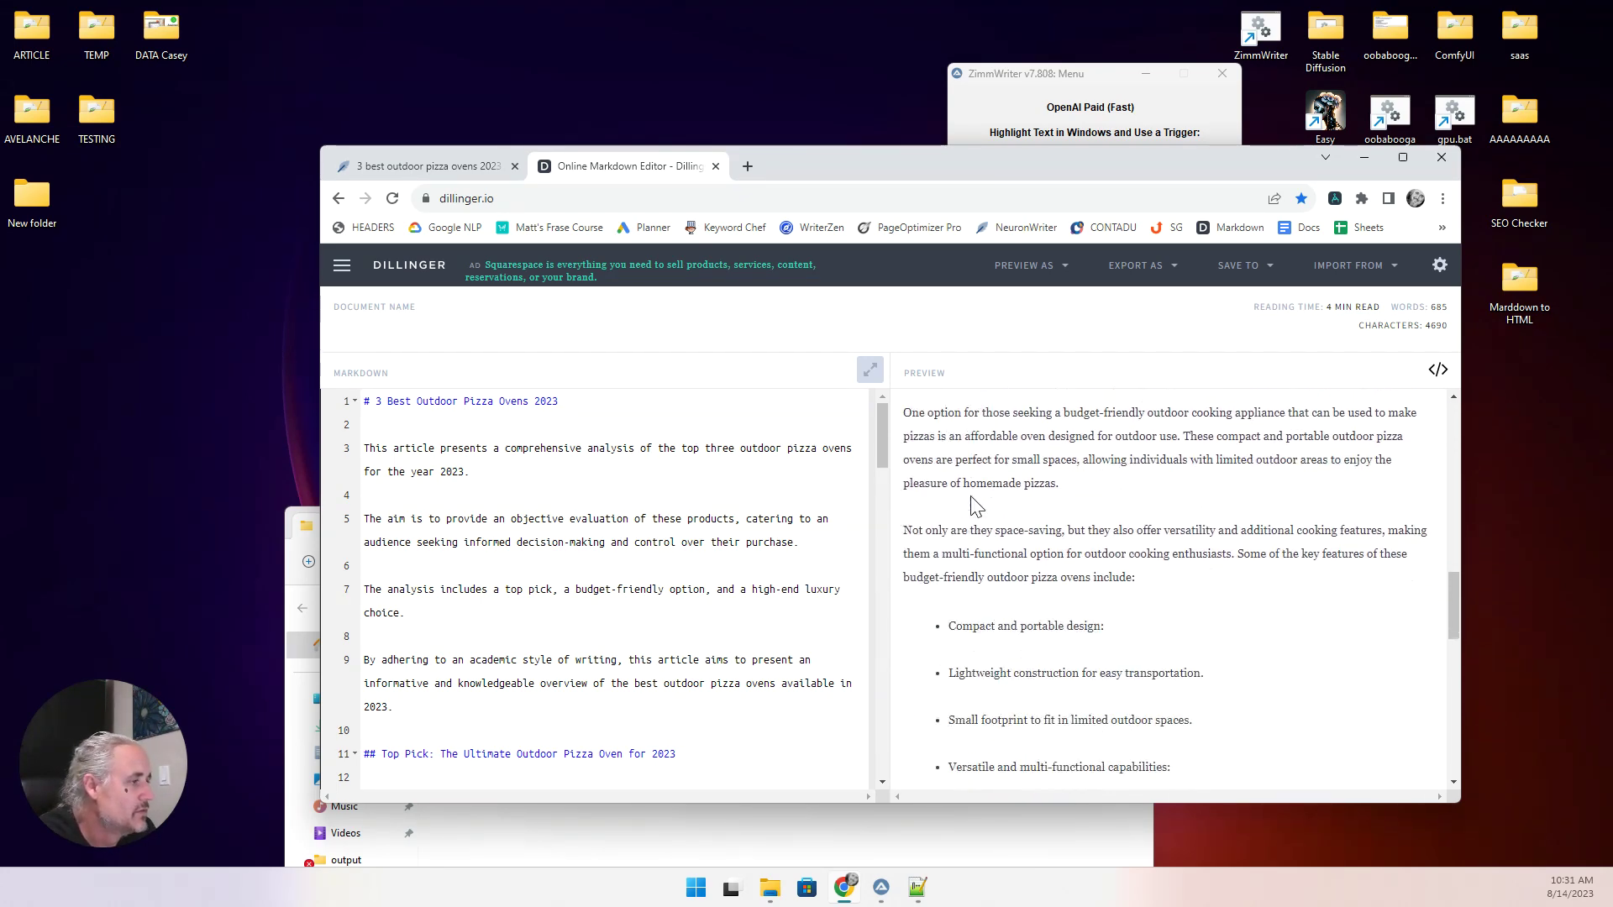
scroll(971, 502, down, 3)
scroll(970, 504, up, 10)
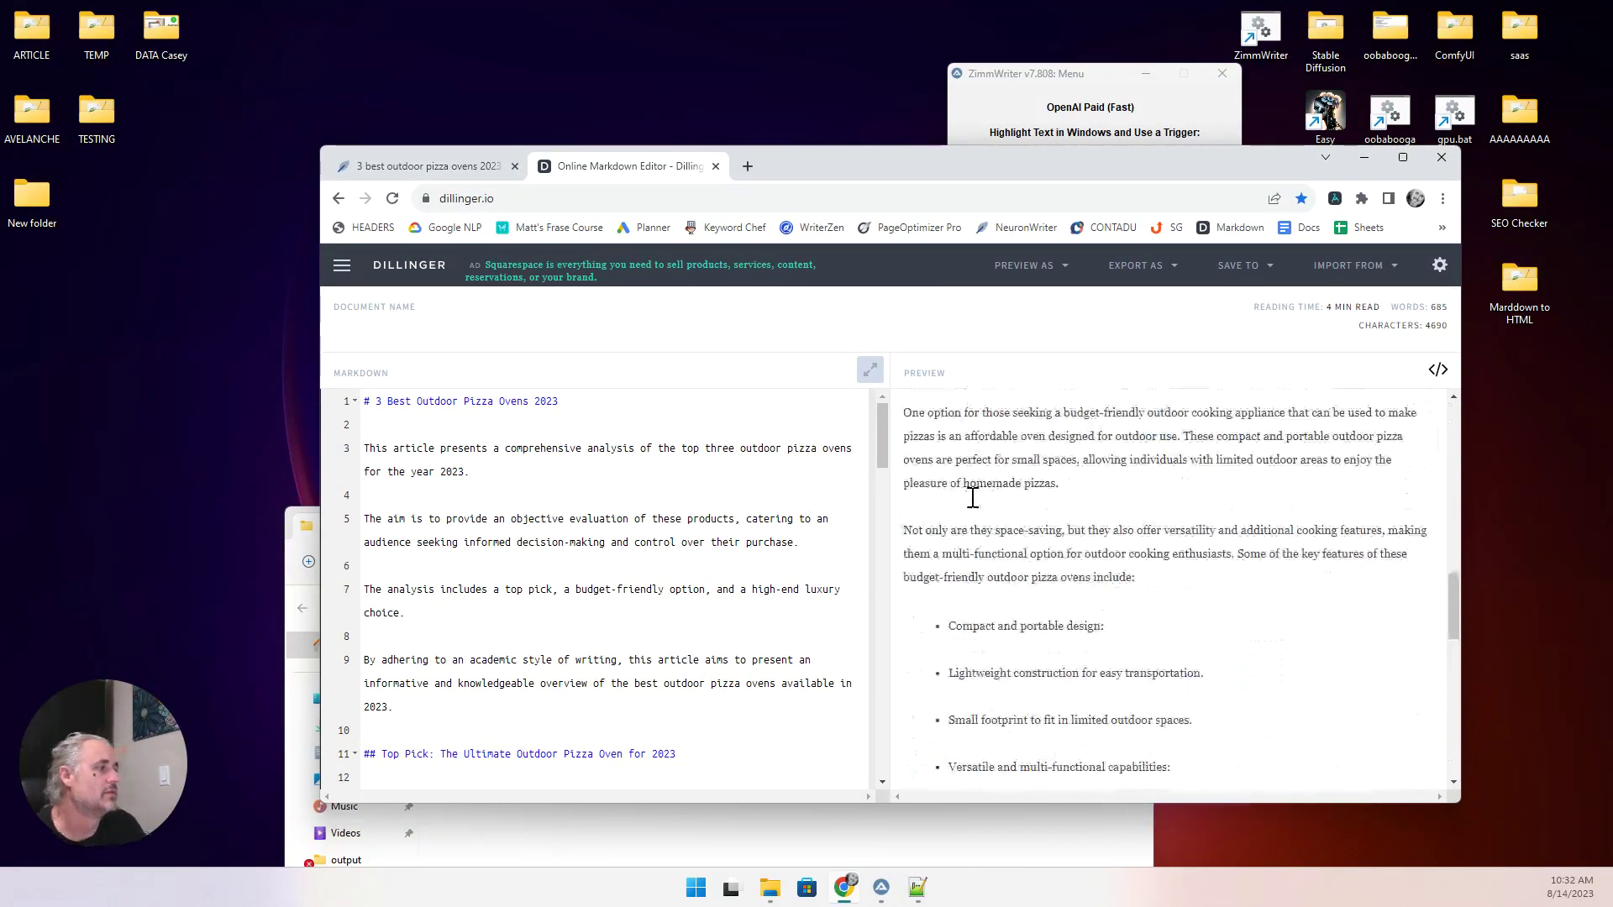
scroll(907, 454, up, 10)
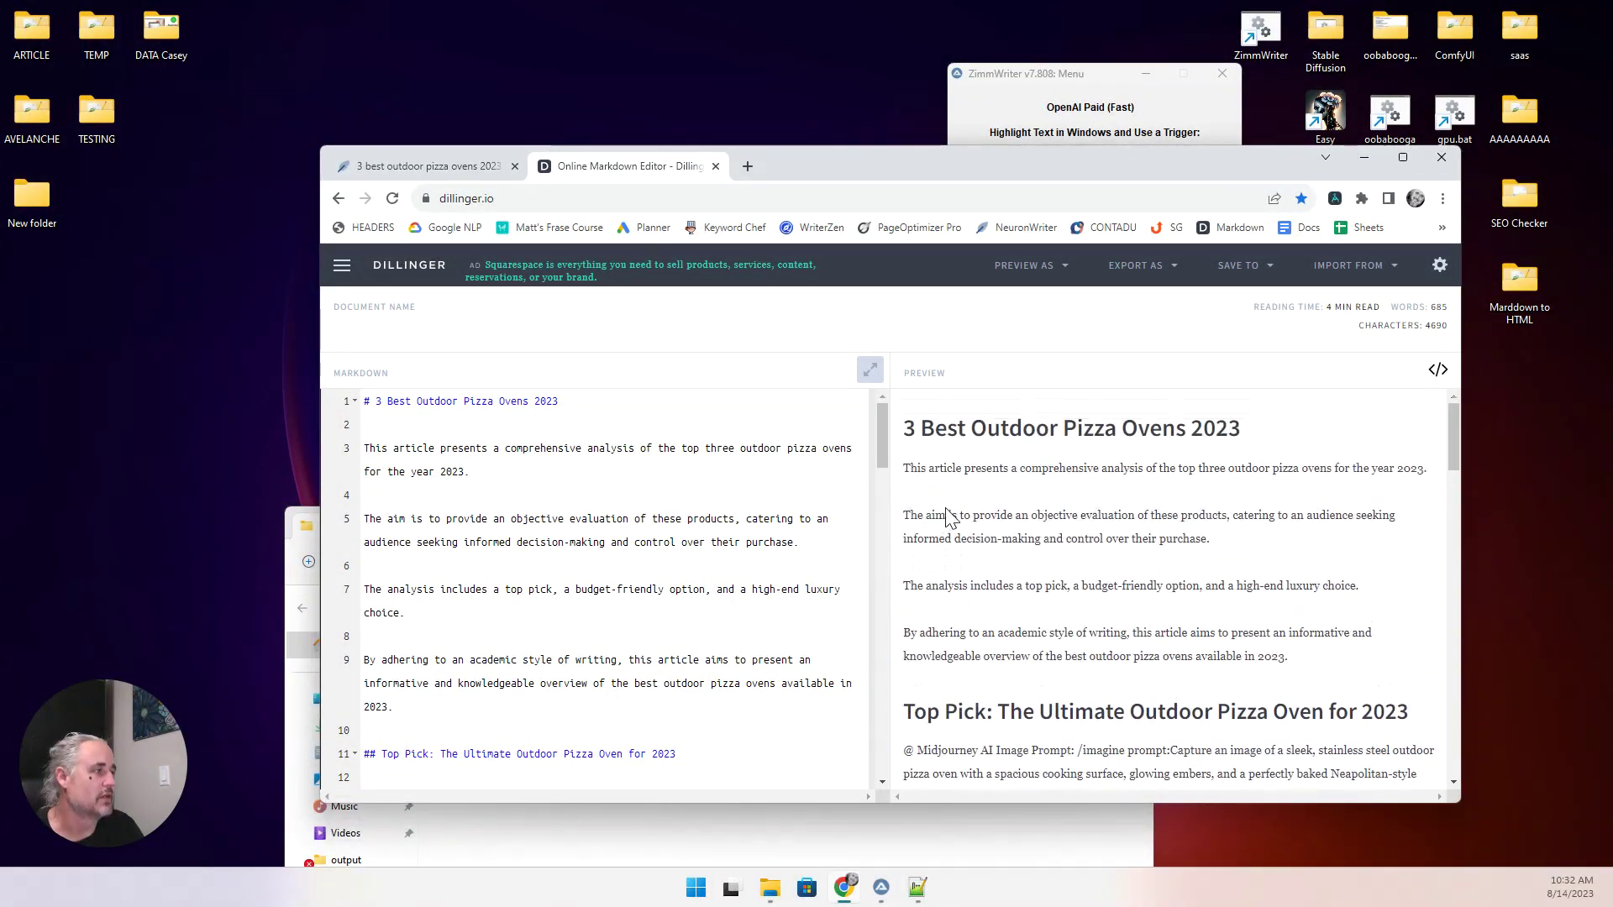
drag(904, 426, 1444, 795)
key(ctrl+c)
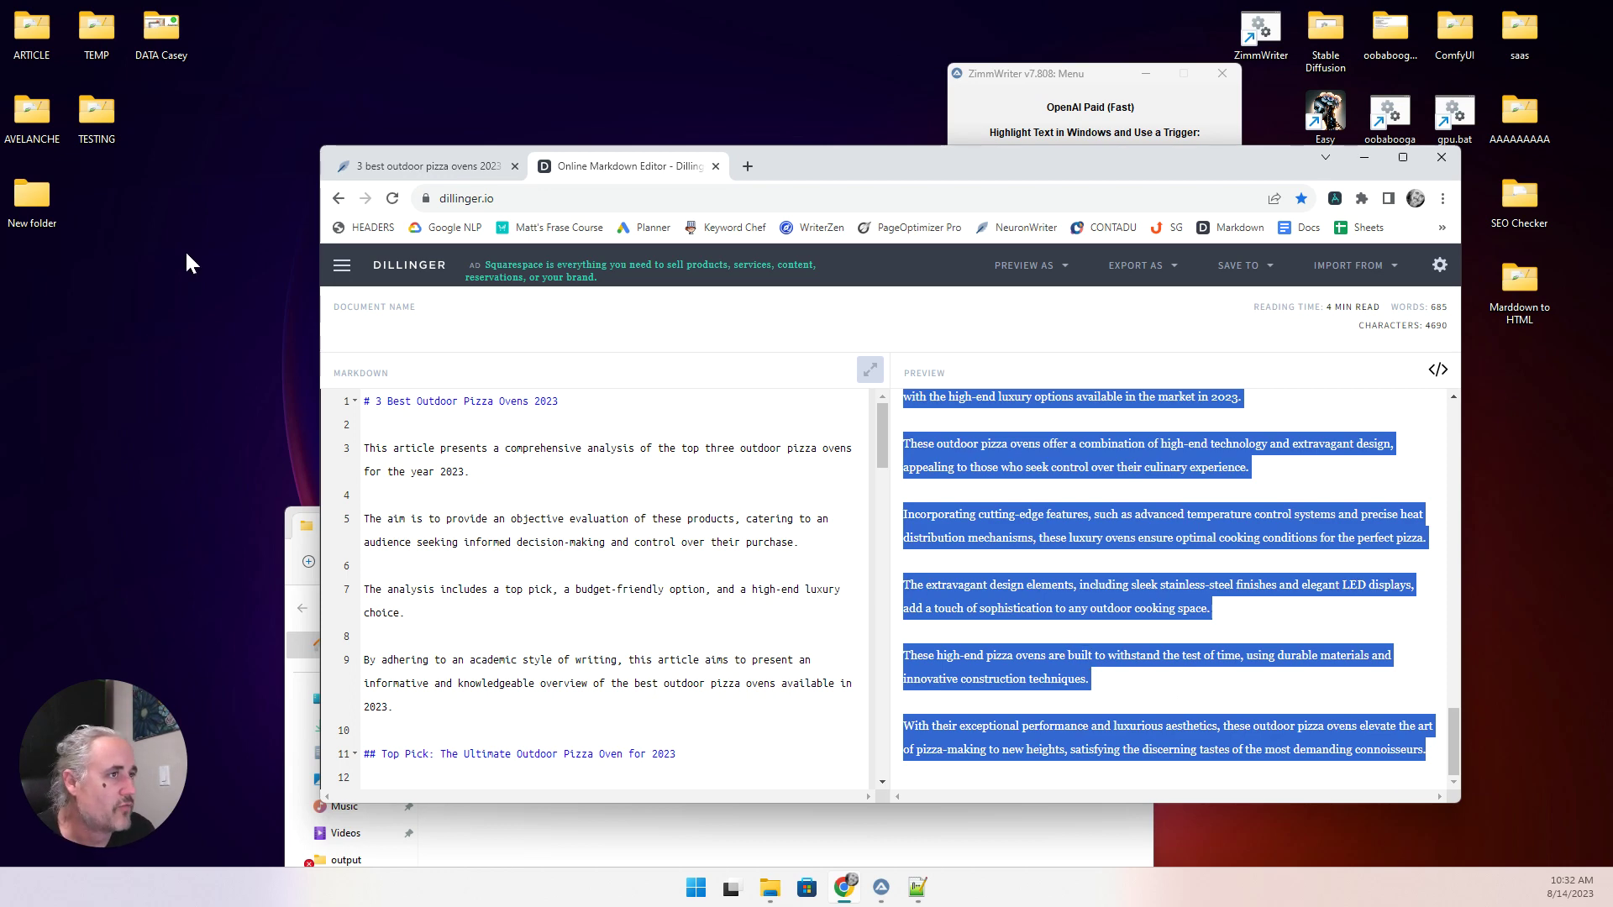
Switch to the NeuronWriter analysis, maximize the browser window and show the article's content.
click(411, 165)
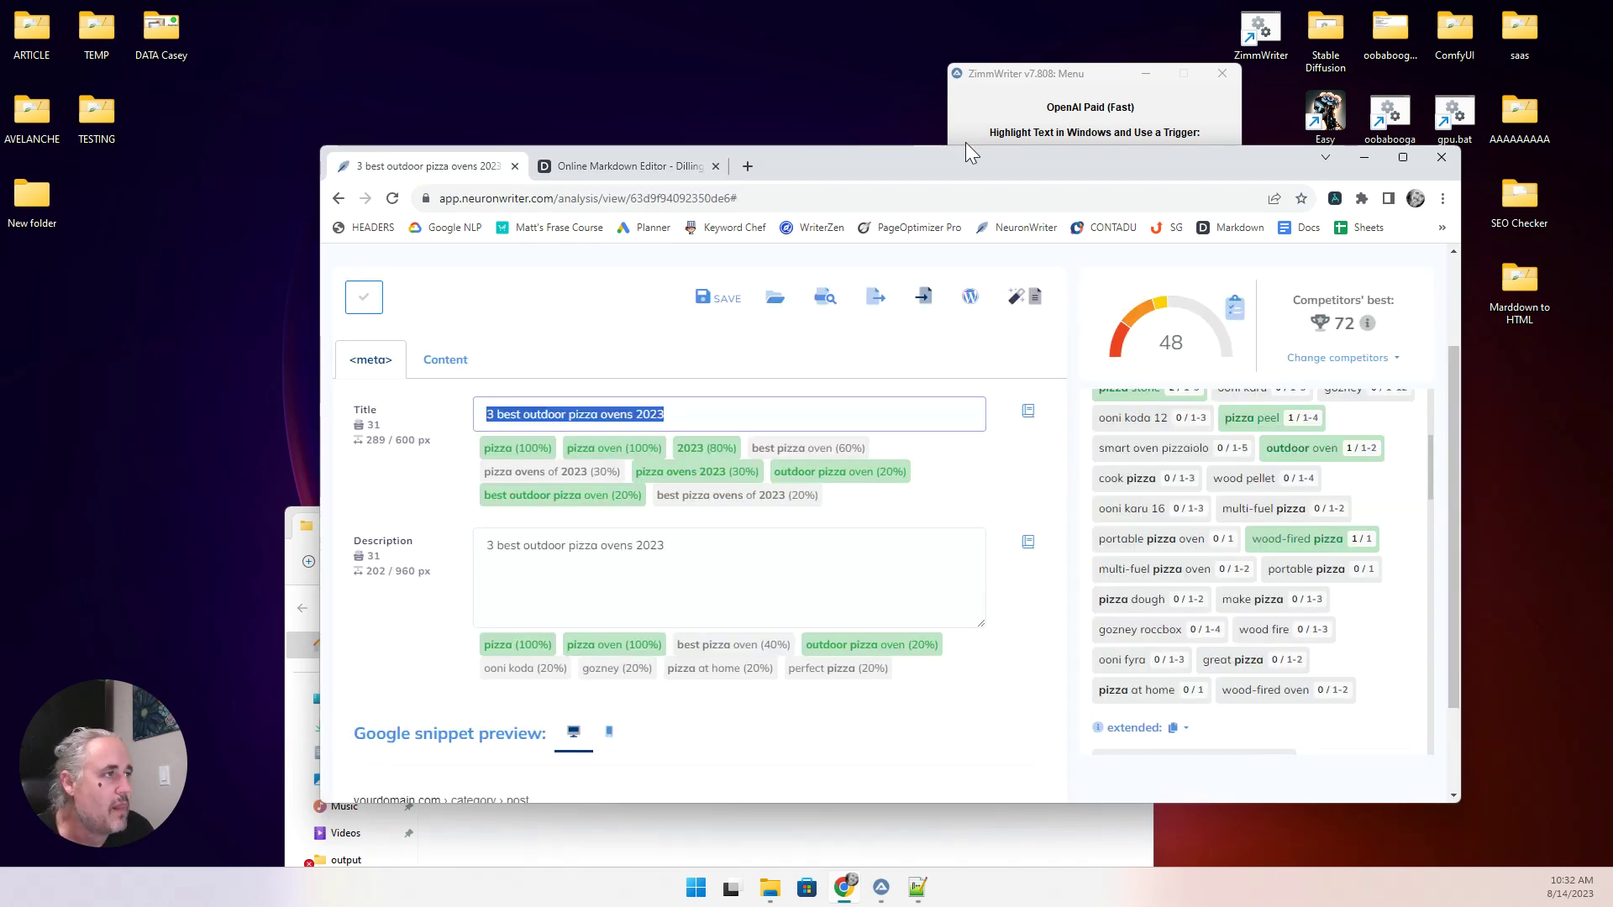
drag(955, 157, 937, 37)
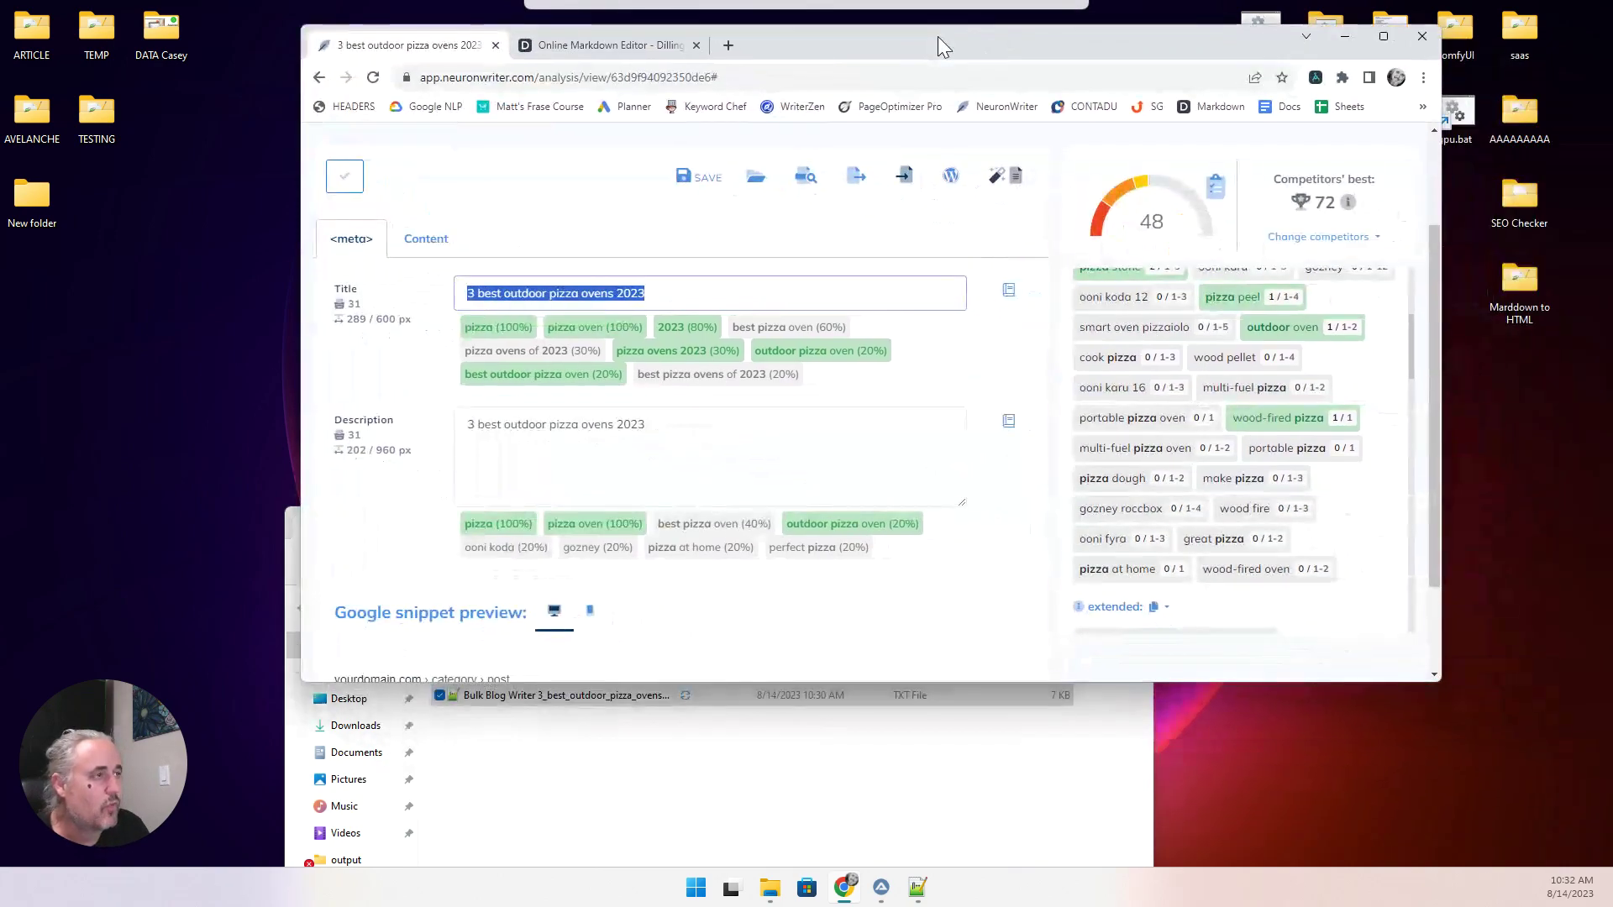
double_click(937, 37)
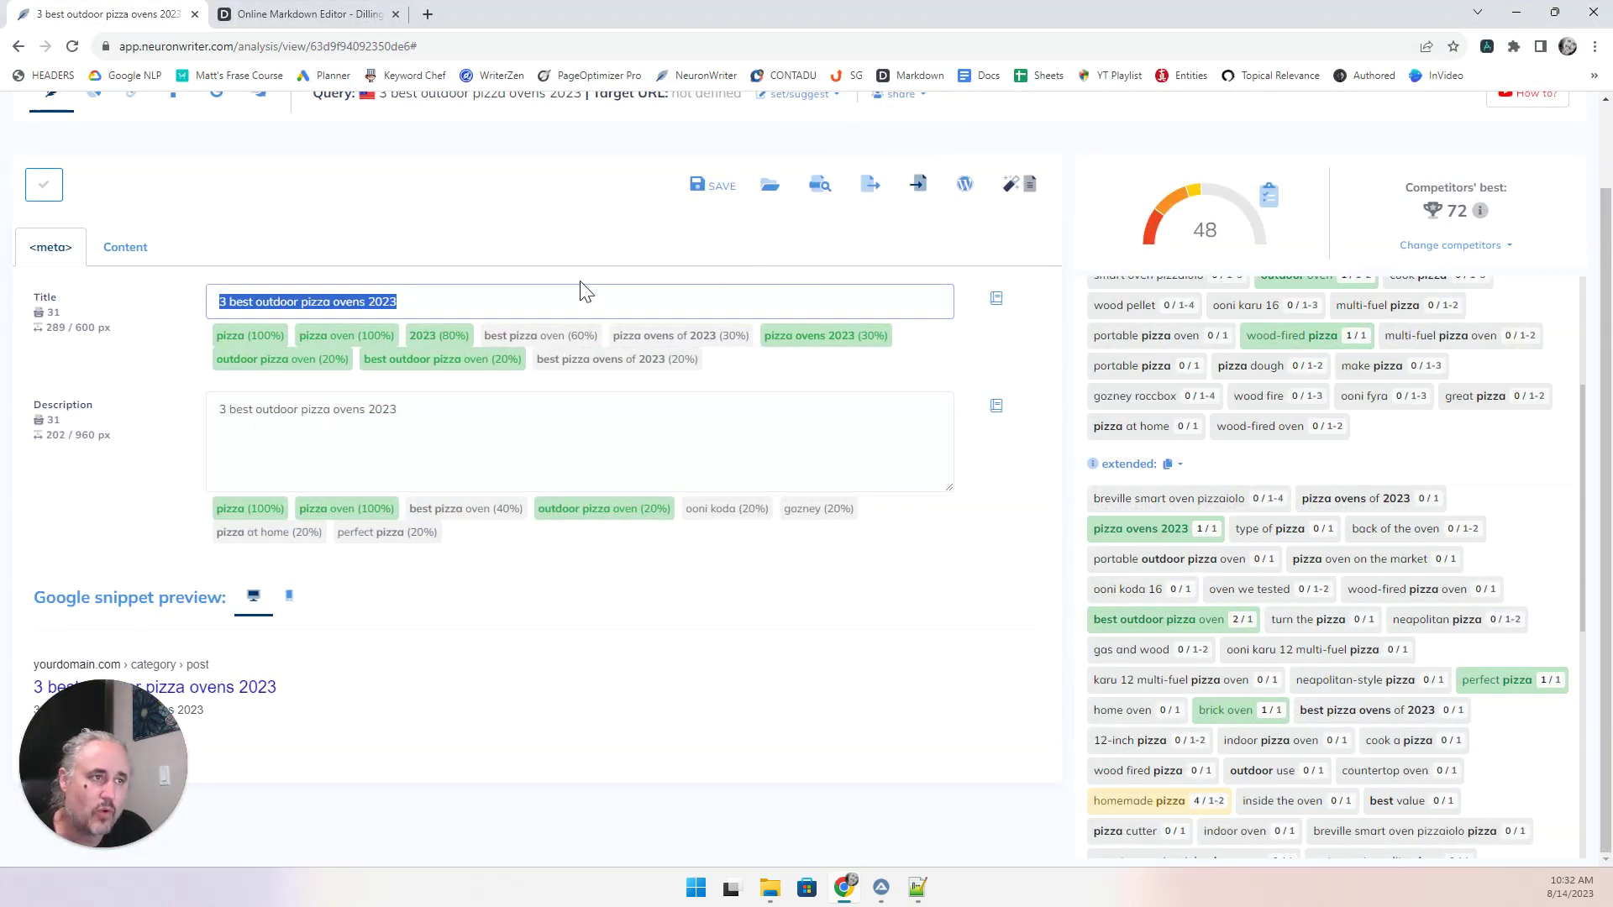
click(125, 247)
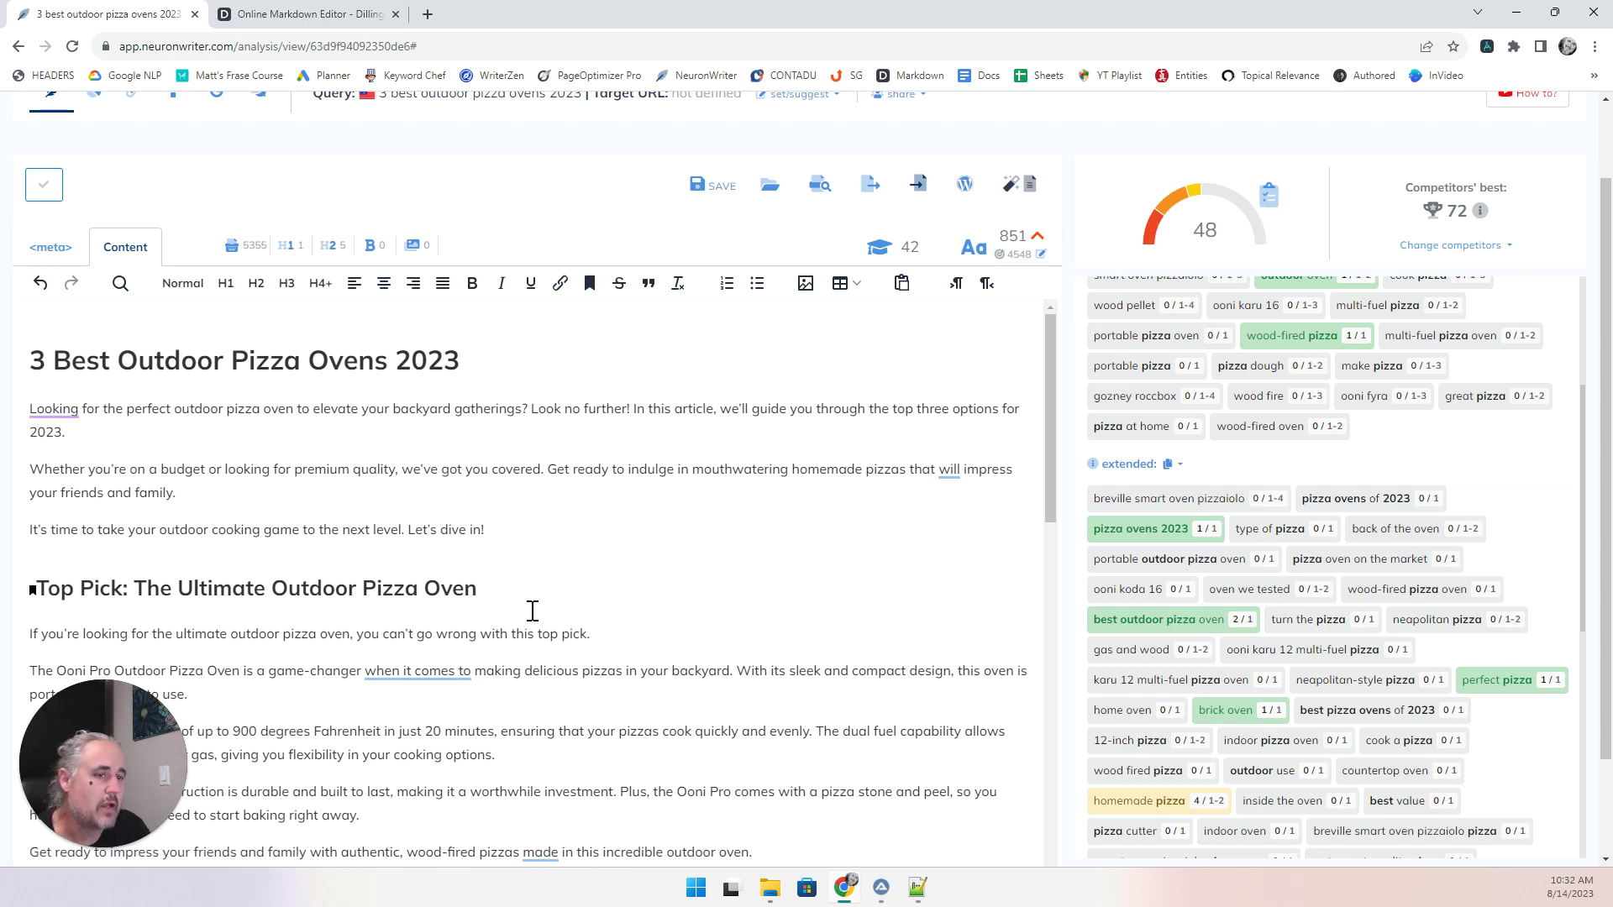
Examine the existing article through to its conclusion, together with the basic and extended keyword usage beside it.
click(513, 572)
scroll(514, 572, down, 4)
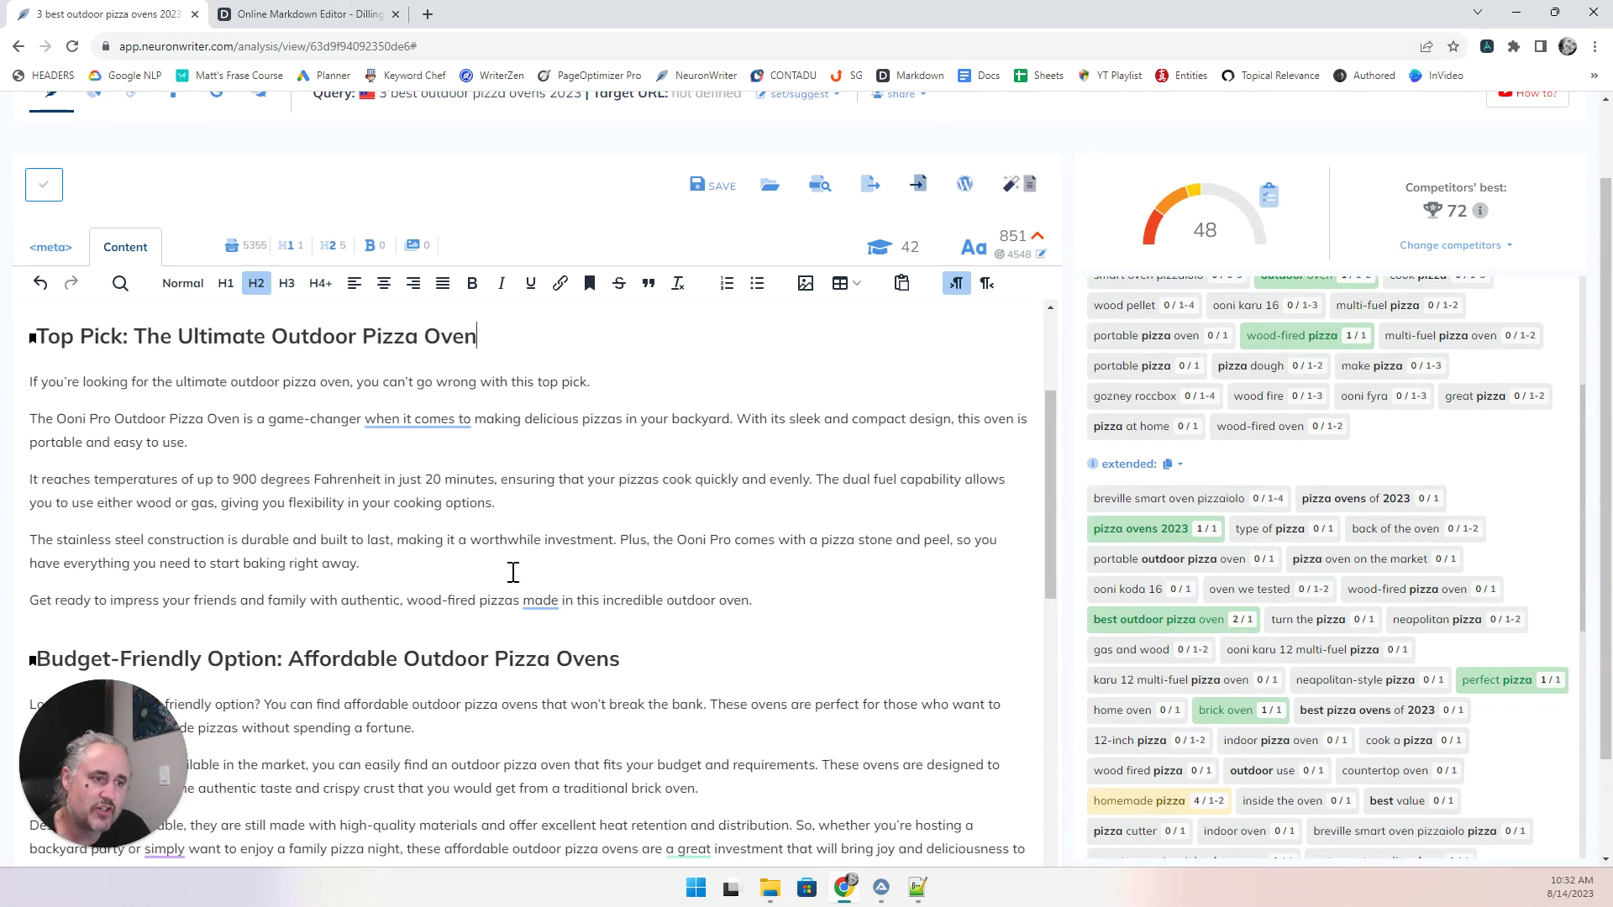
scroll(513, 572, down, 1)
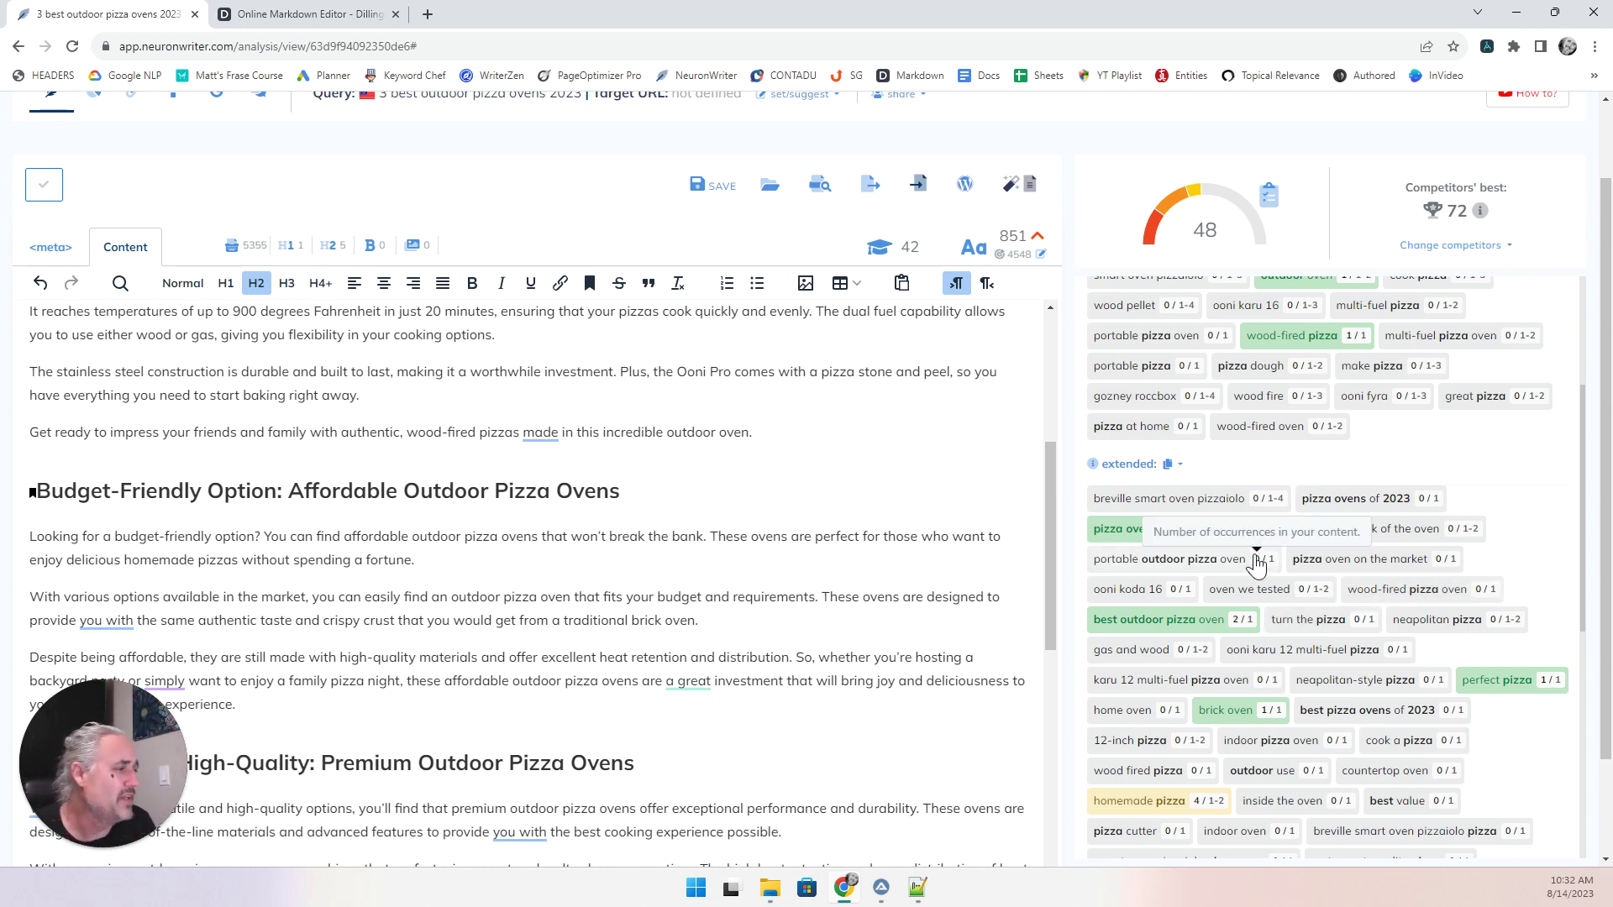
scroll(1243, 580, down, 2)
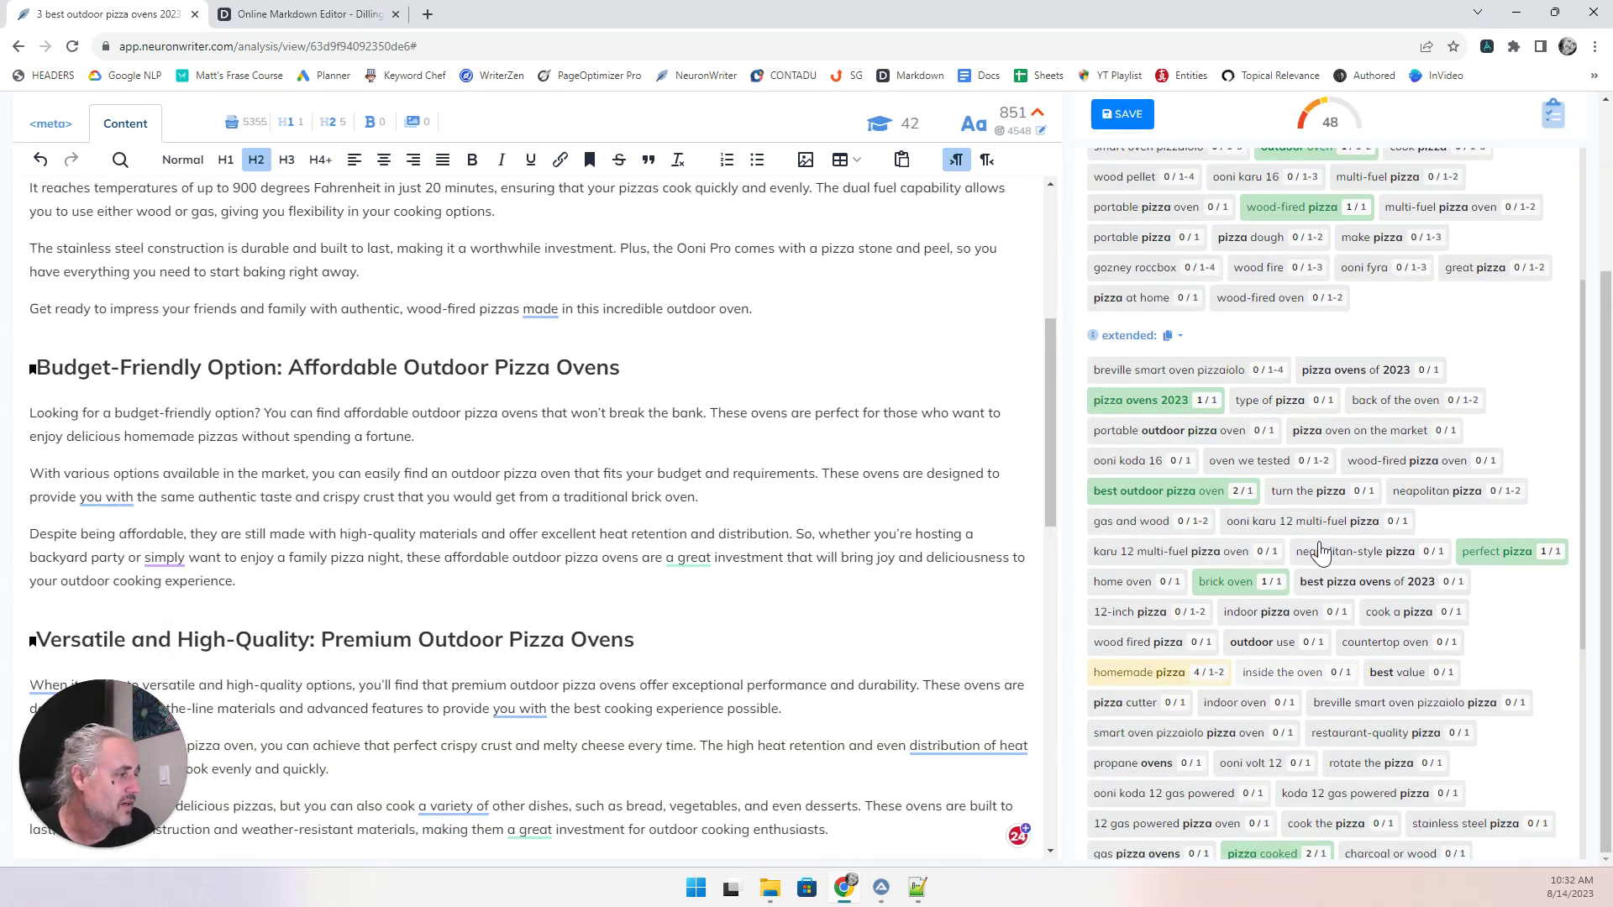
scroll(1260, 546, down, 4)
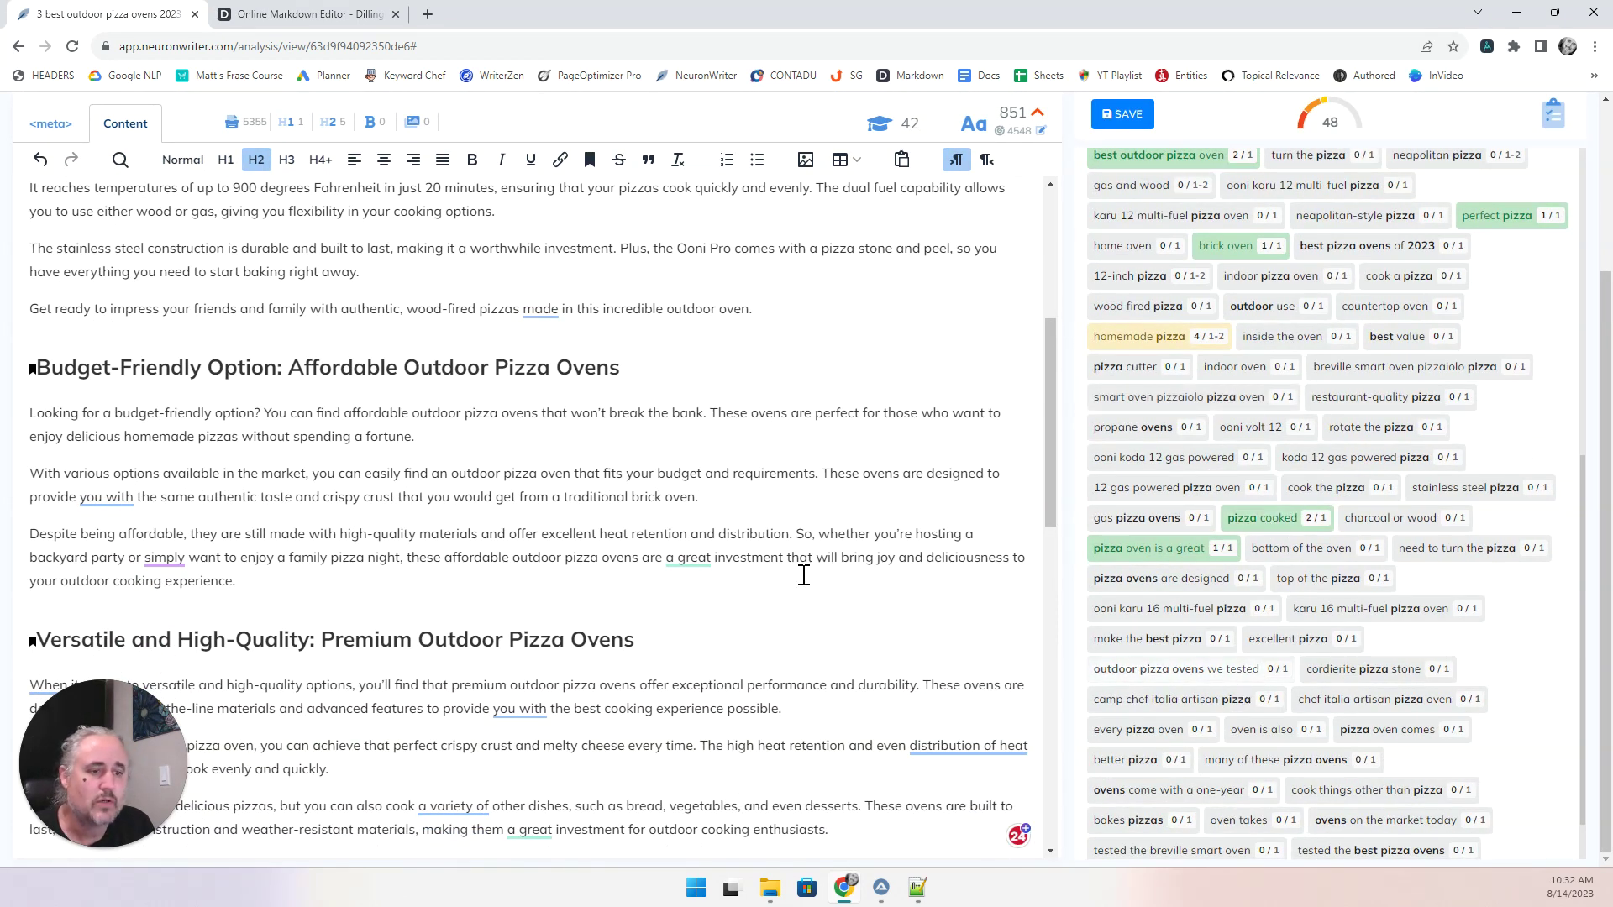
scroll(570, 488, down, 4)
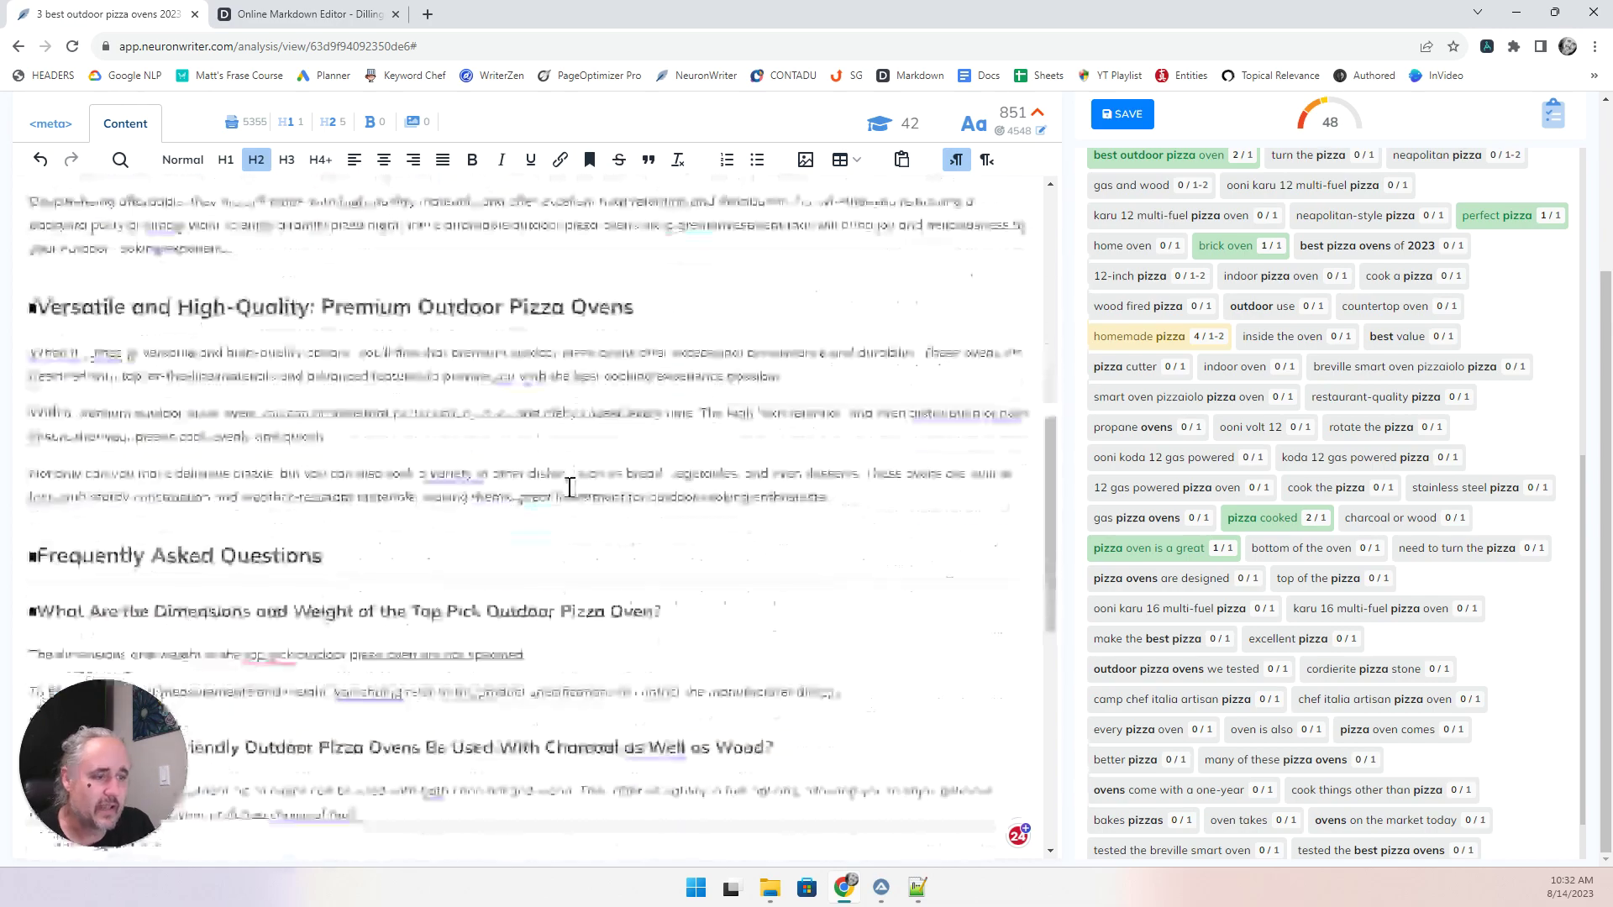
scroll(569, 487, down, 6)
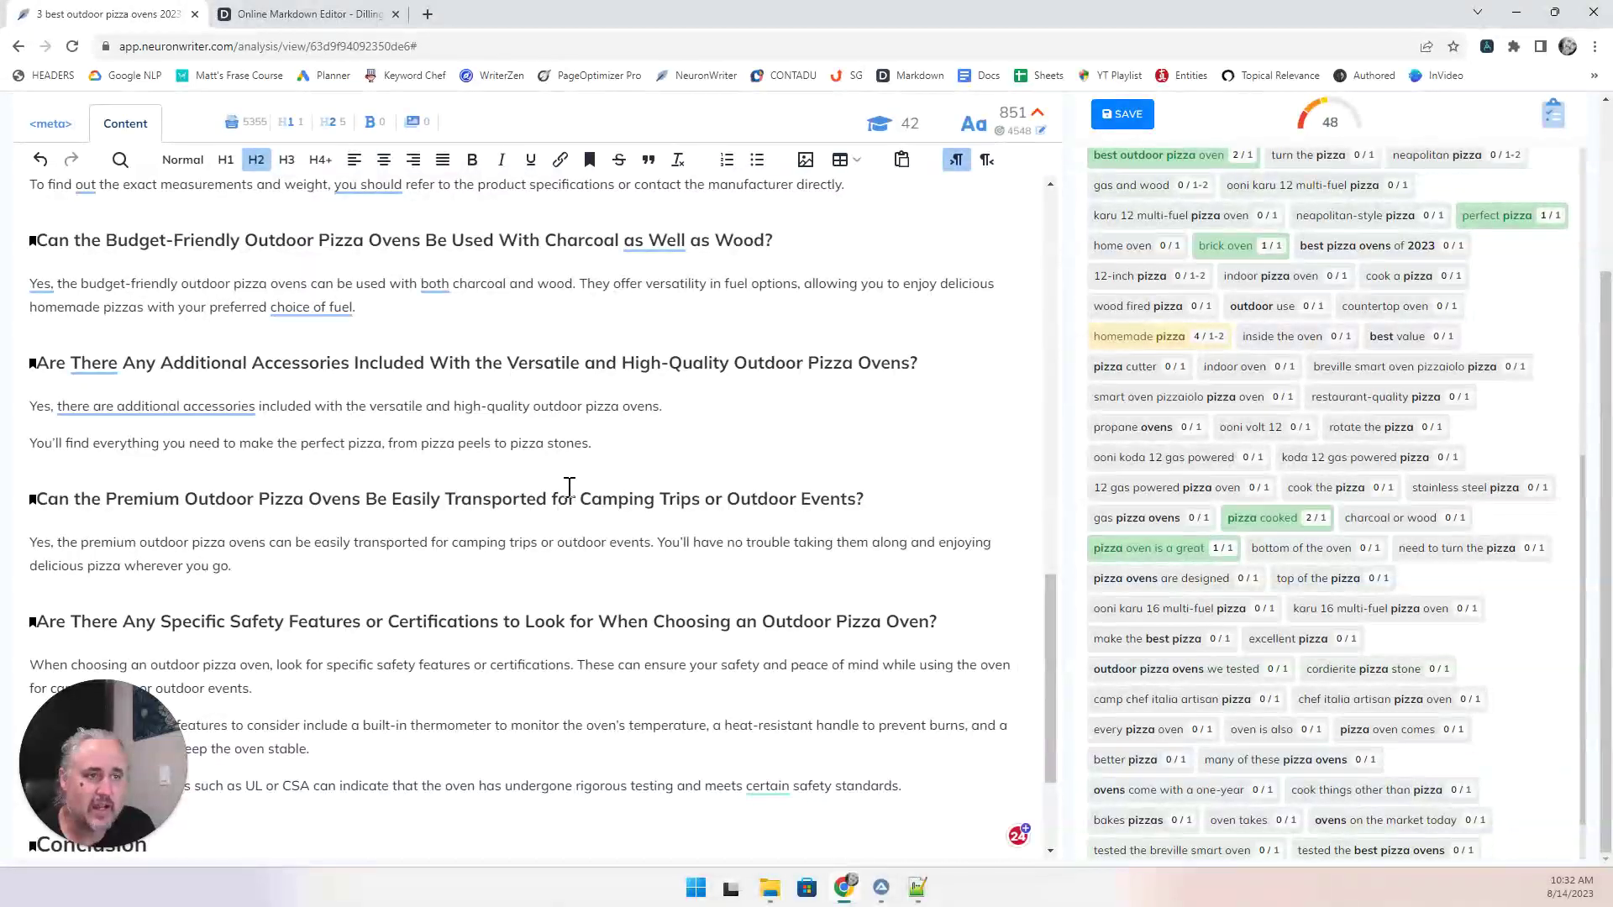
scroll(570, 487, down, 2)
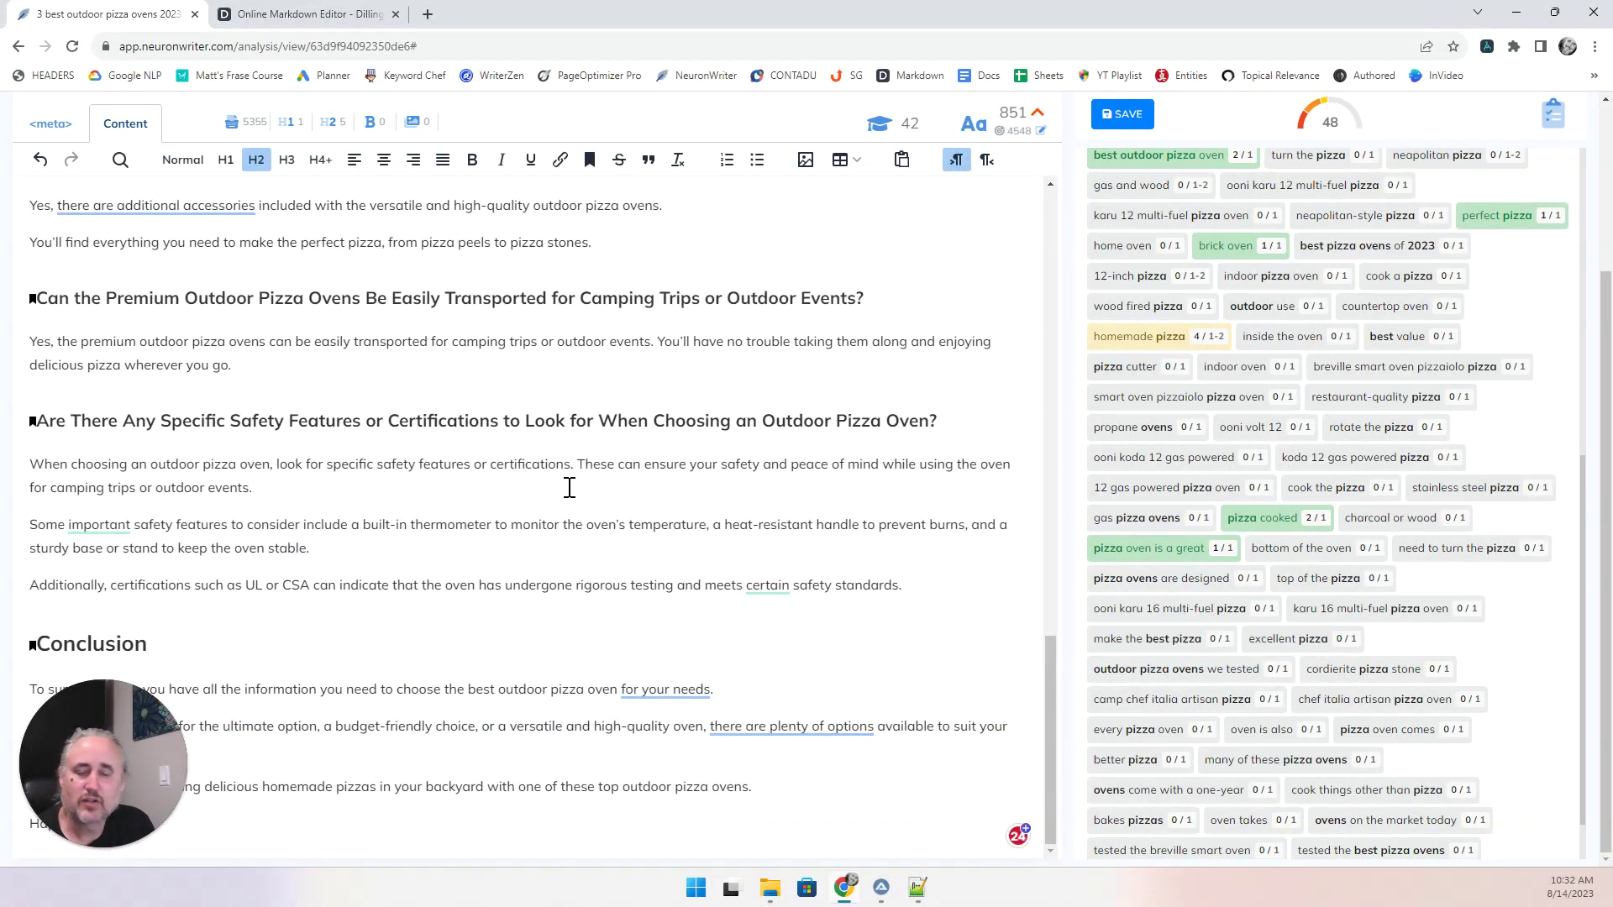
scroll(570, 487, up, 12)
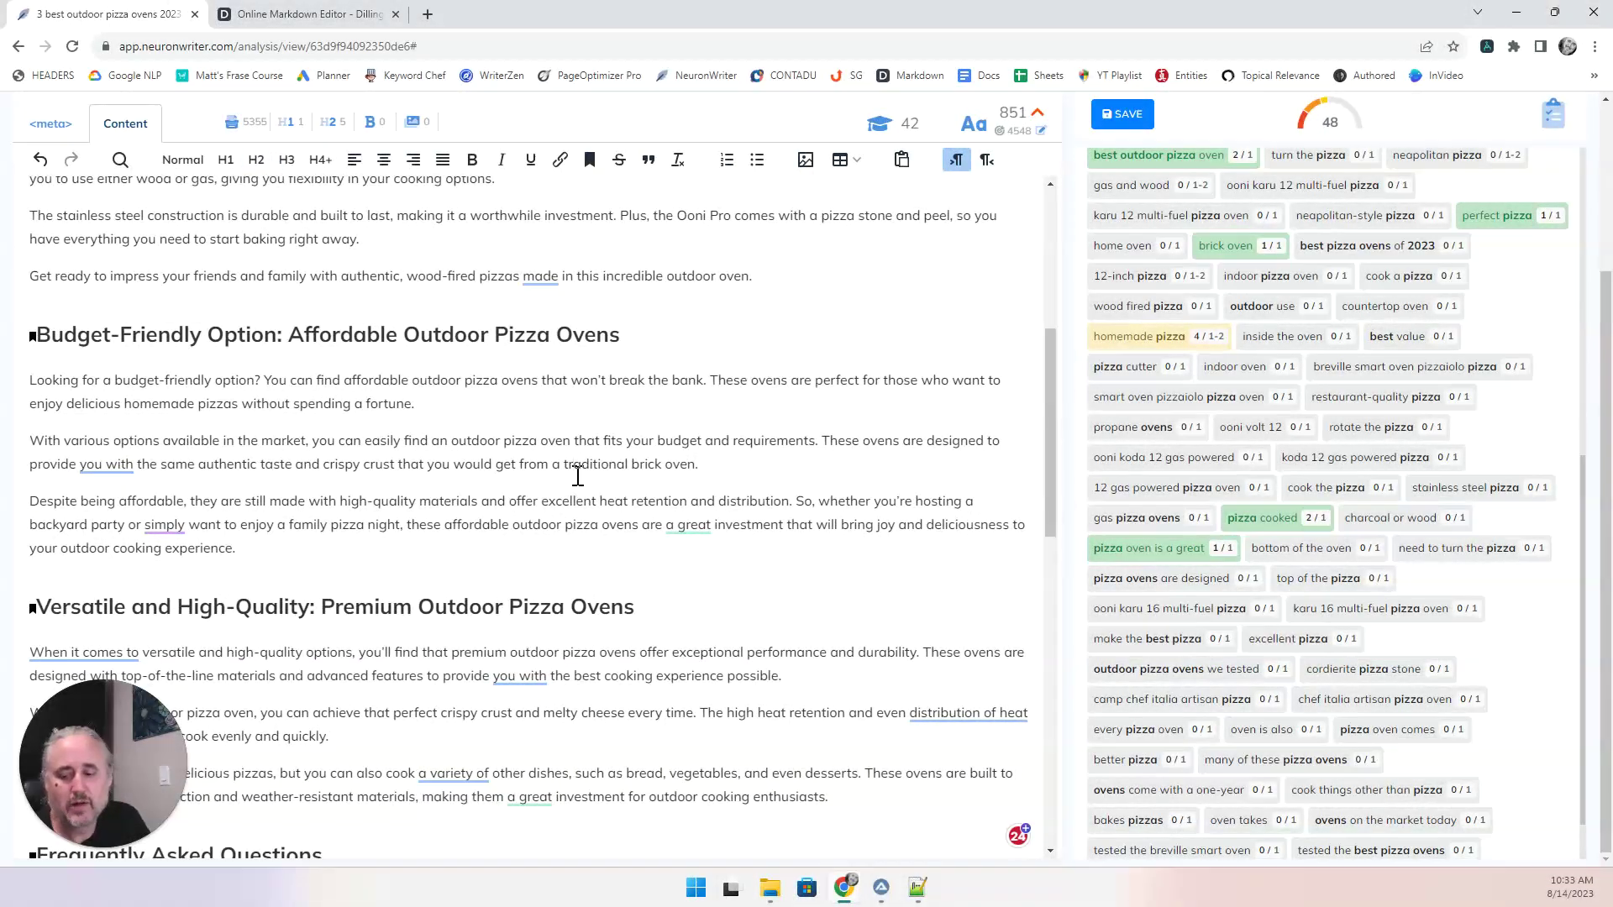
Replace the entire article in the NeuronWriter content editor with the copied Bulk Blog Writer version.
key(ctrl+a)
key(Delete)
key(ctrl+v)
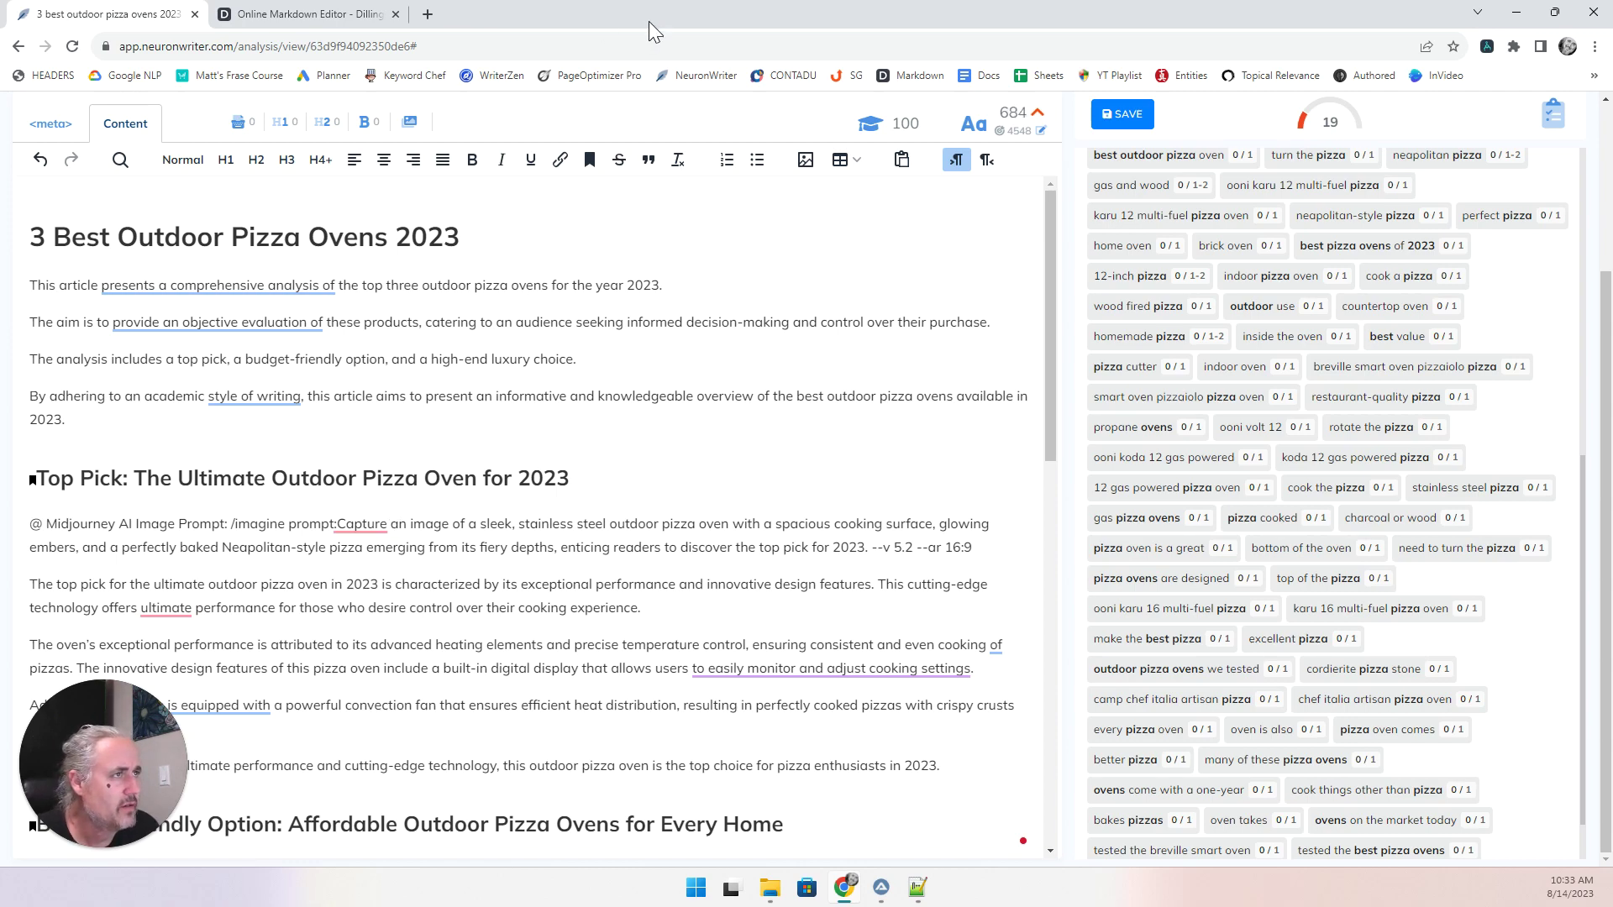
mouse_move(648, 22)
mouse_down()
mouse_move(626, 243)
mouse_move(680, 162)
mouse_move(672, 2)
mouse_up()
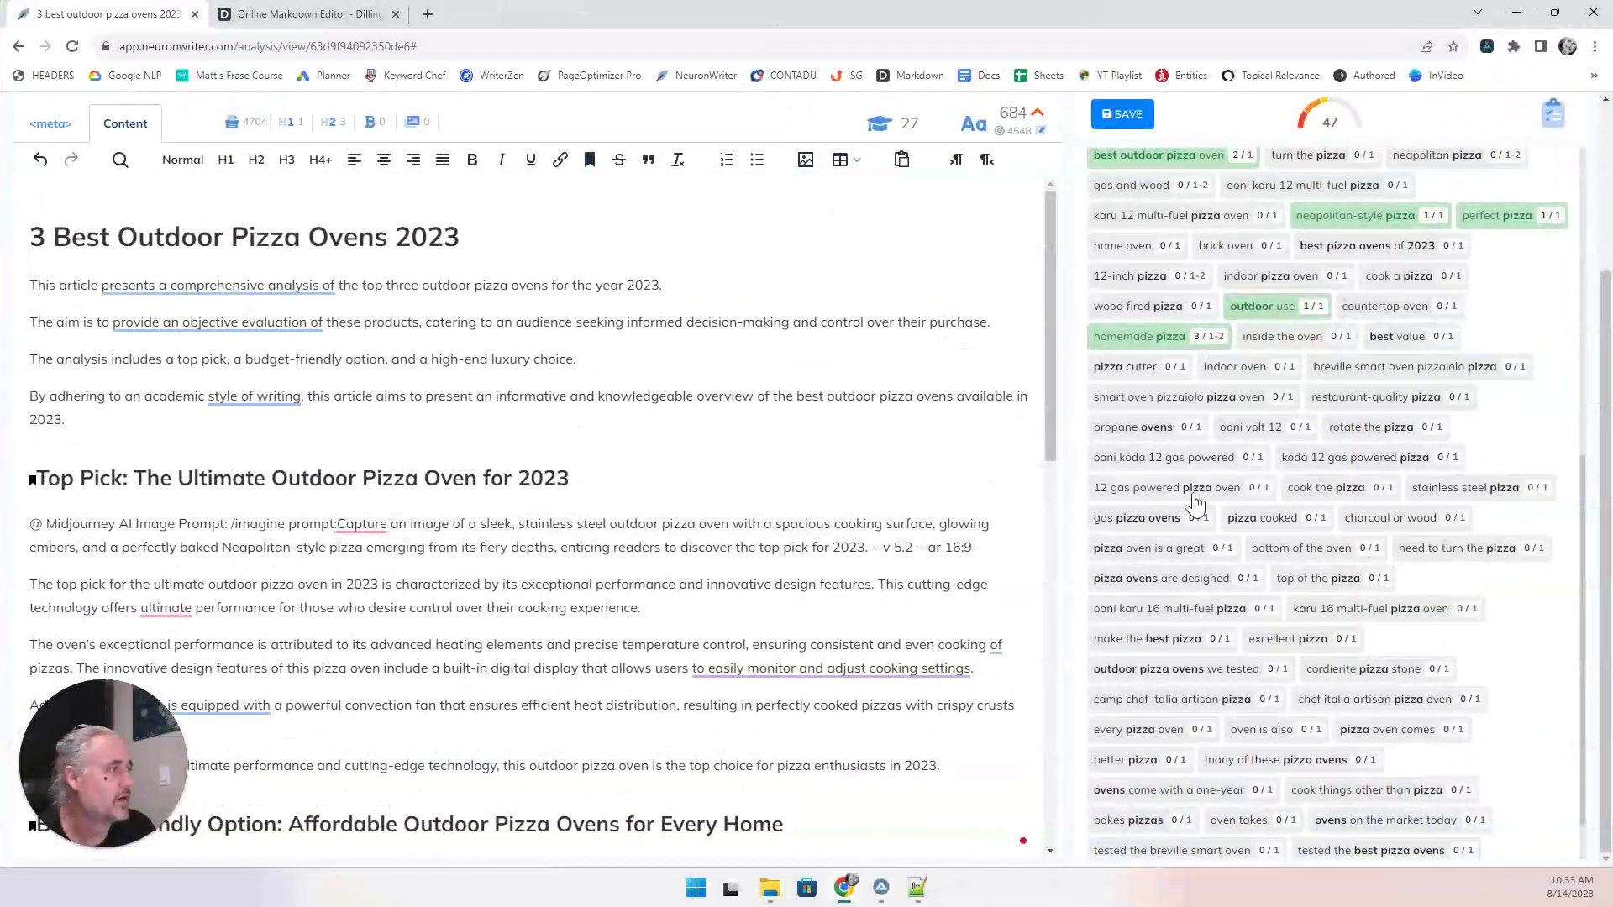
Review the overall content score breakdown, focusing on the usage of basic and extended terms in the text, and close it.
scroll(1188, 470, up, 7)
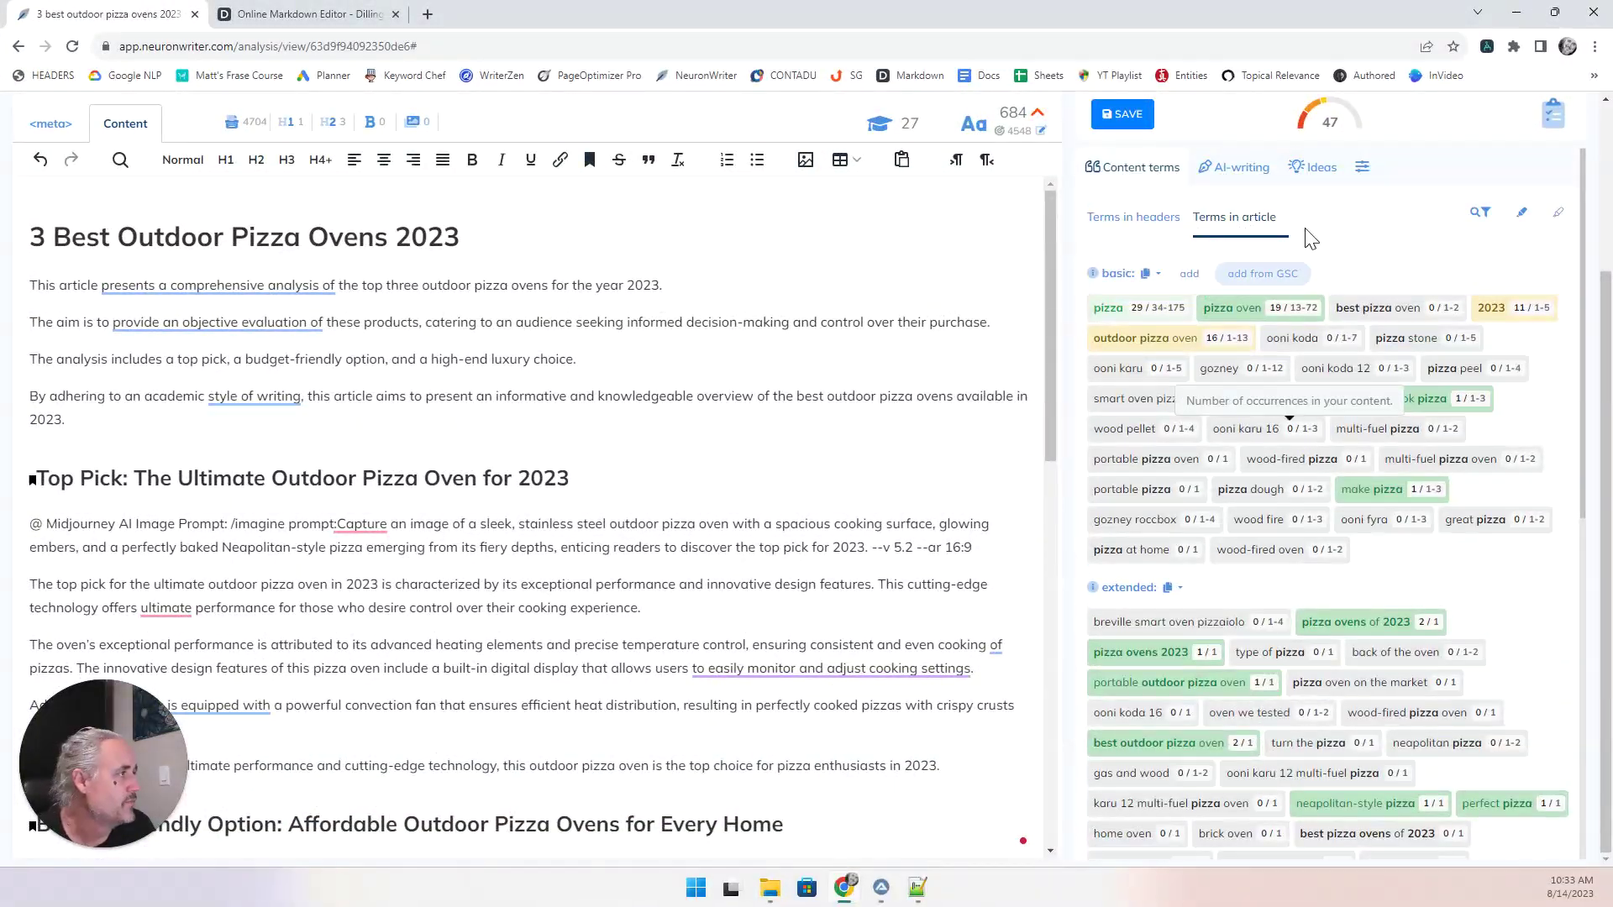
click(1553, 116)
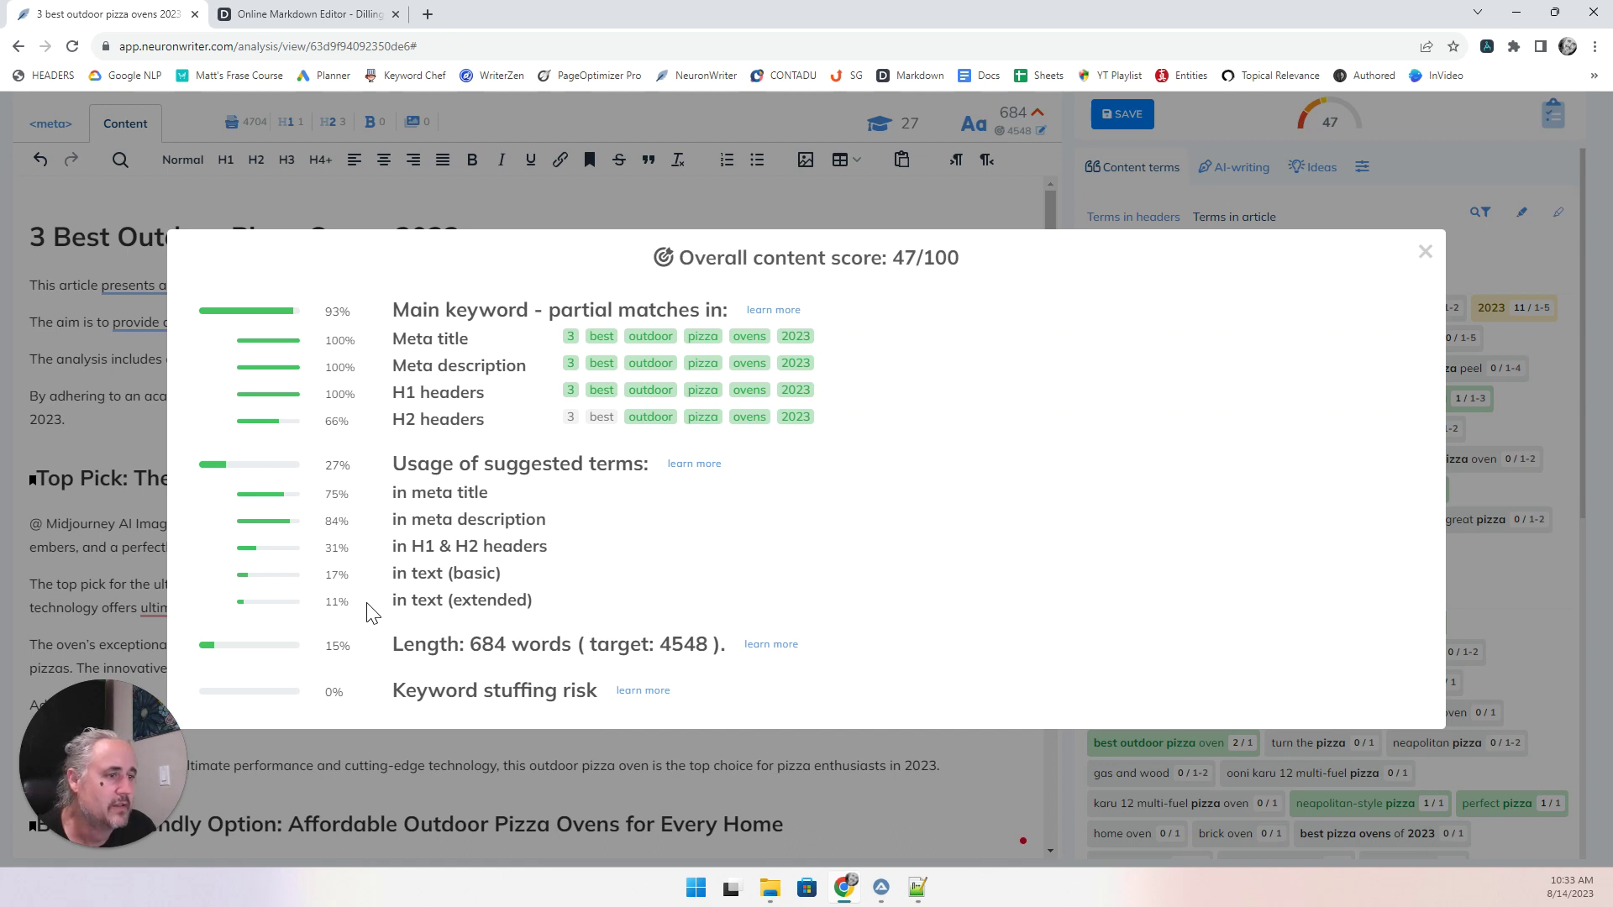
drag(397, 574, 463, 598)
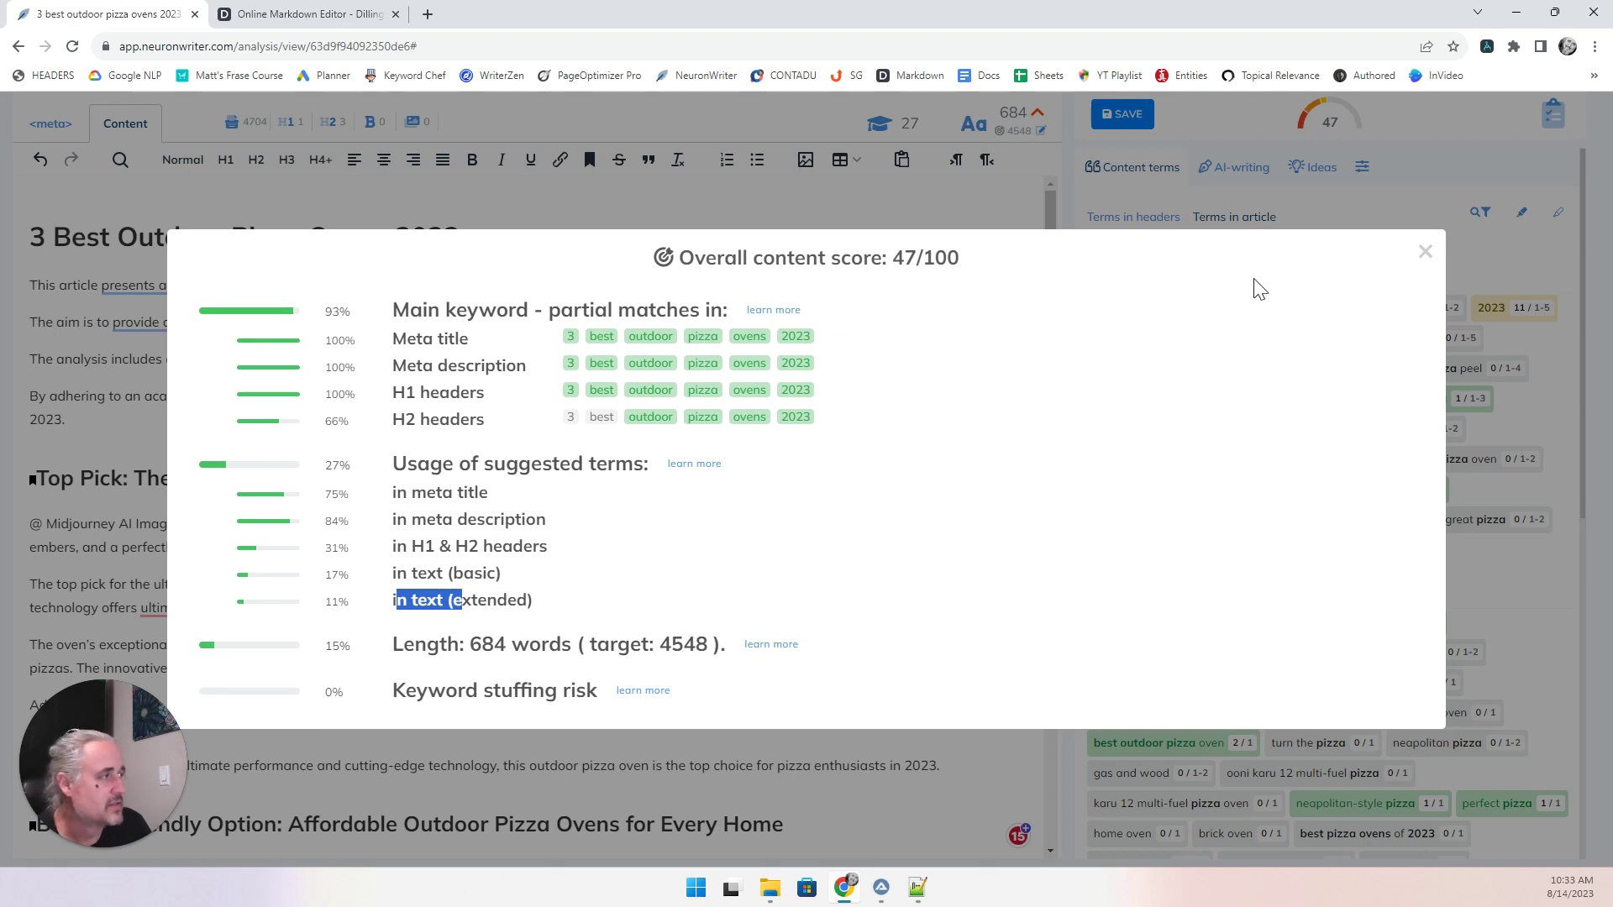
click(1425, 253)
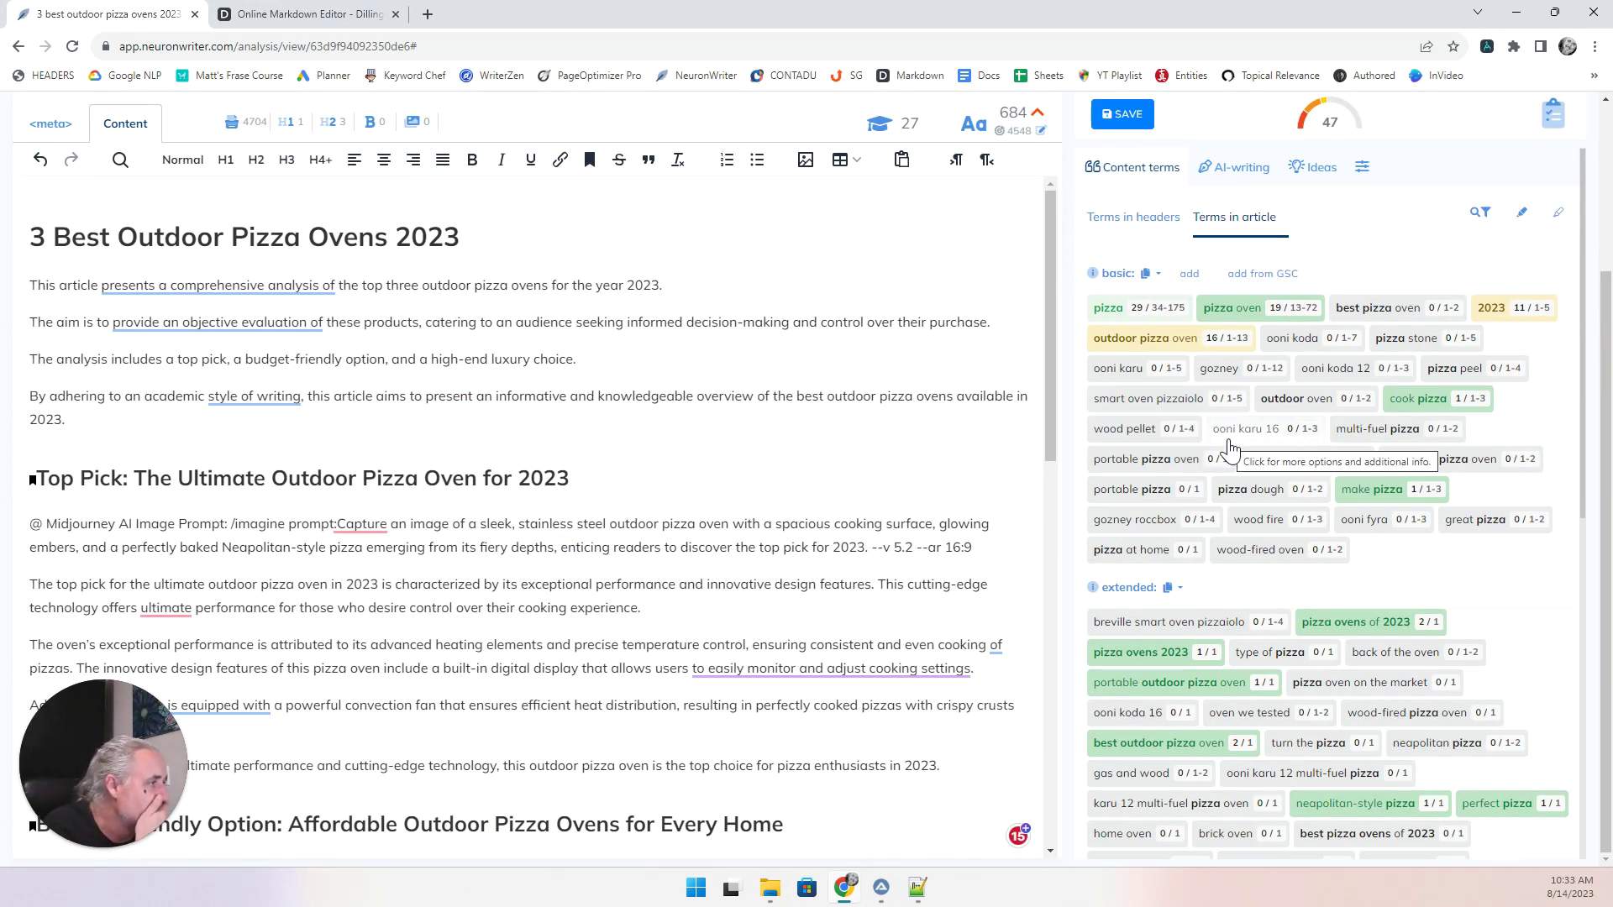
Check the basic and extended term usage in the article, along with the options for filtering terms by usage level.
scroll(1201, 538, down, 2)
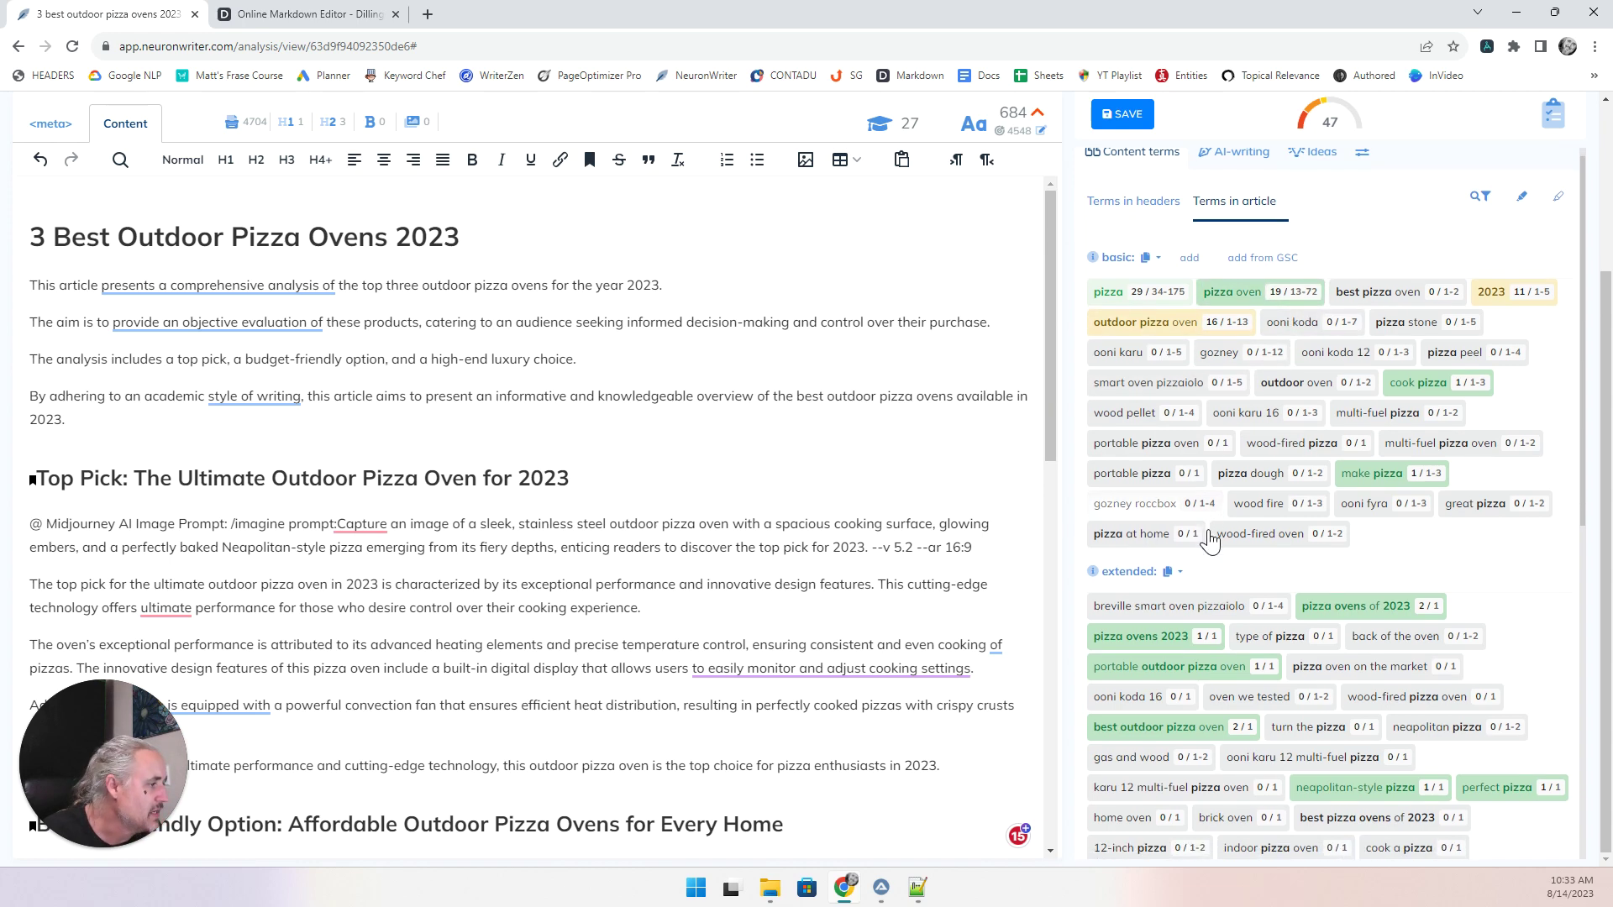
scroll(1182, 590, down, 6)
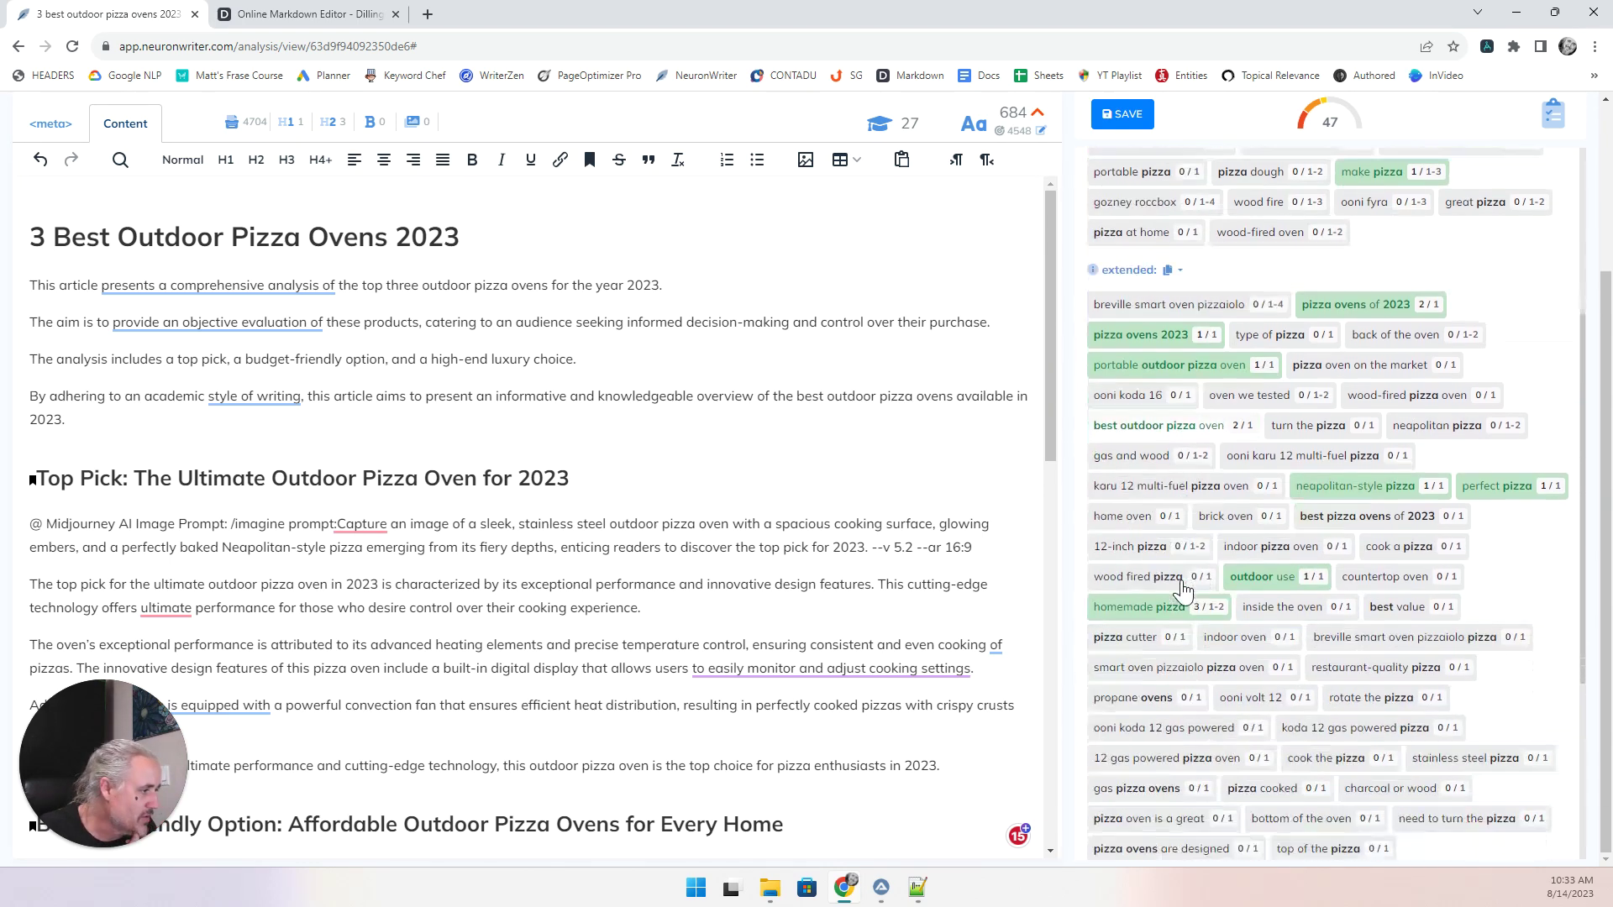
scroll(1182, 591, up, 8)
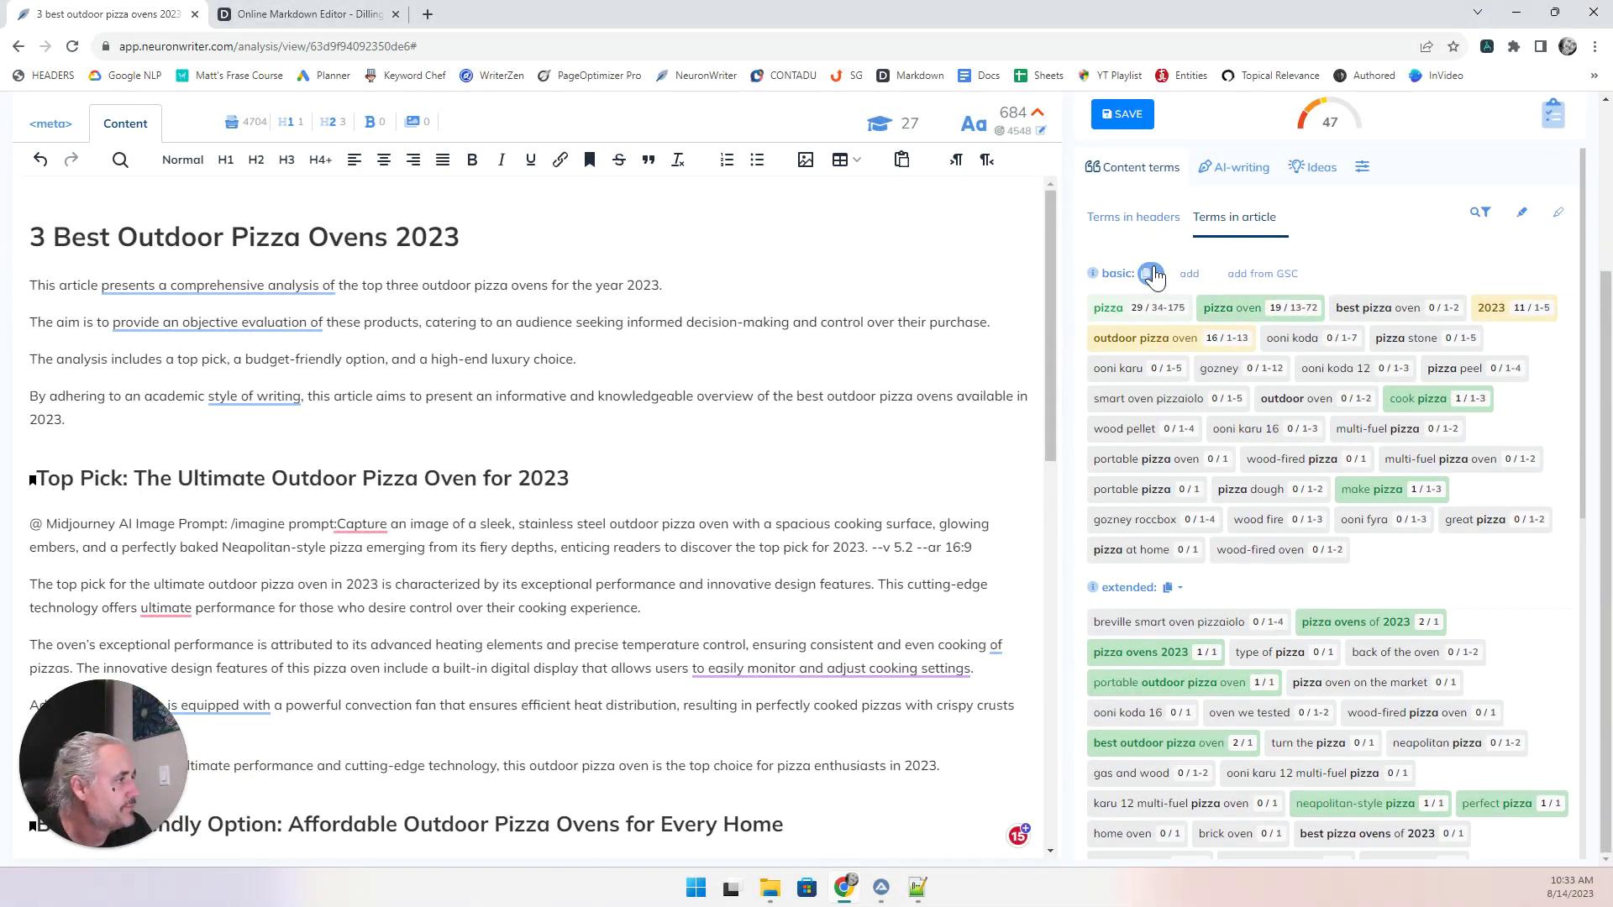
click(1486, 220)
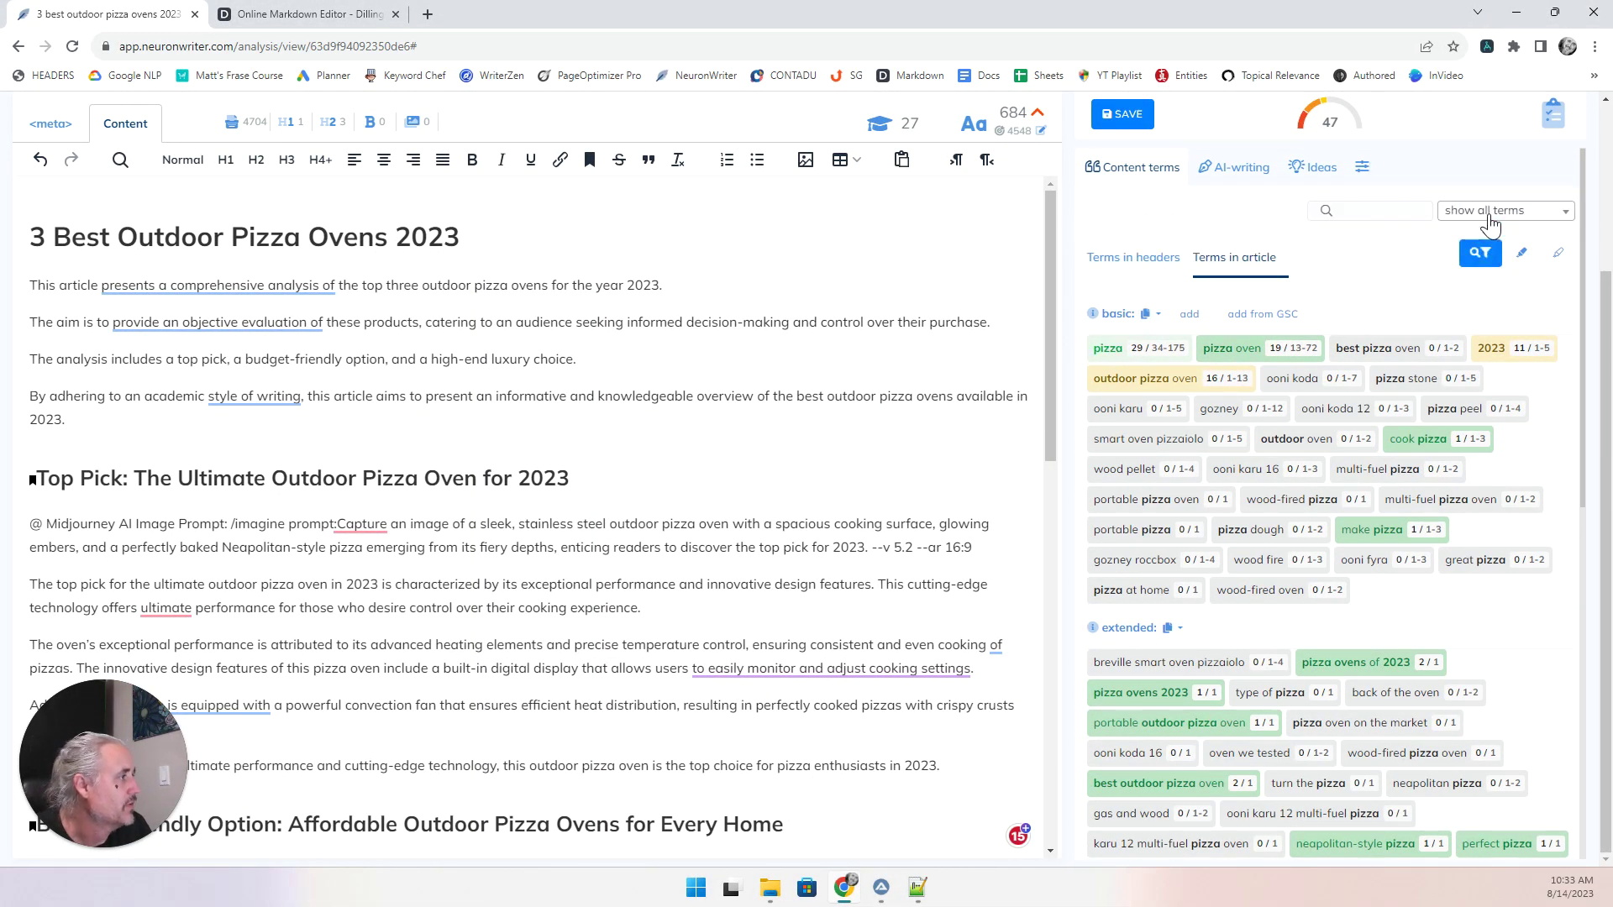
click(1463, 214)
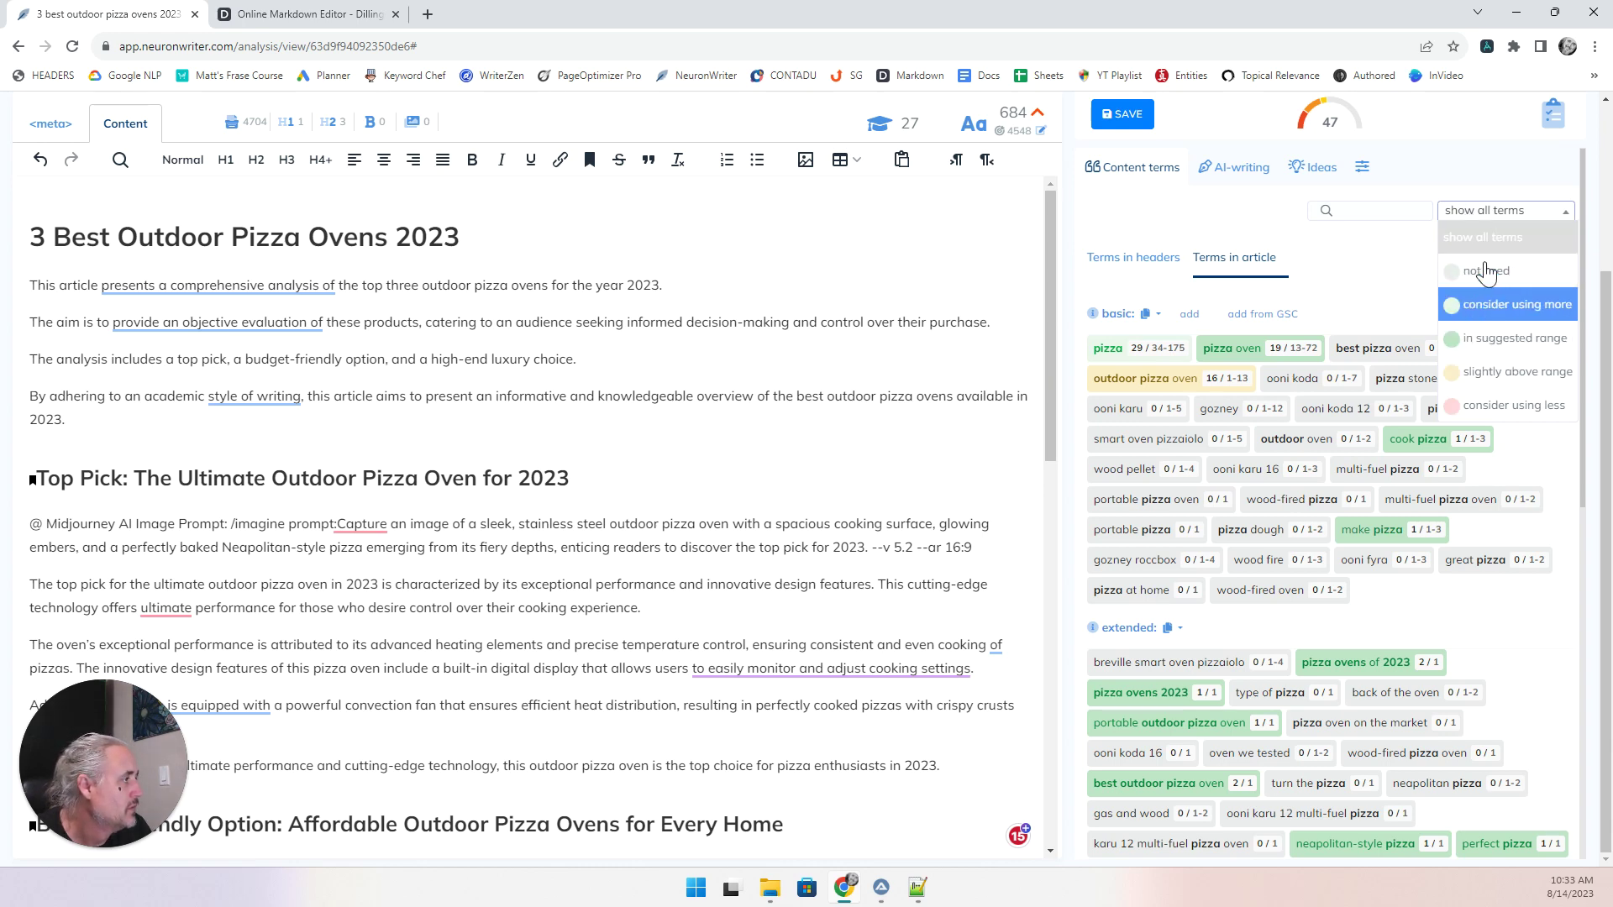
click(1488, 211)
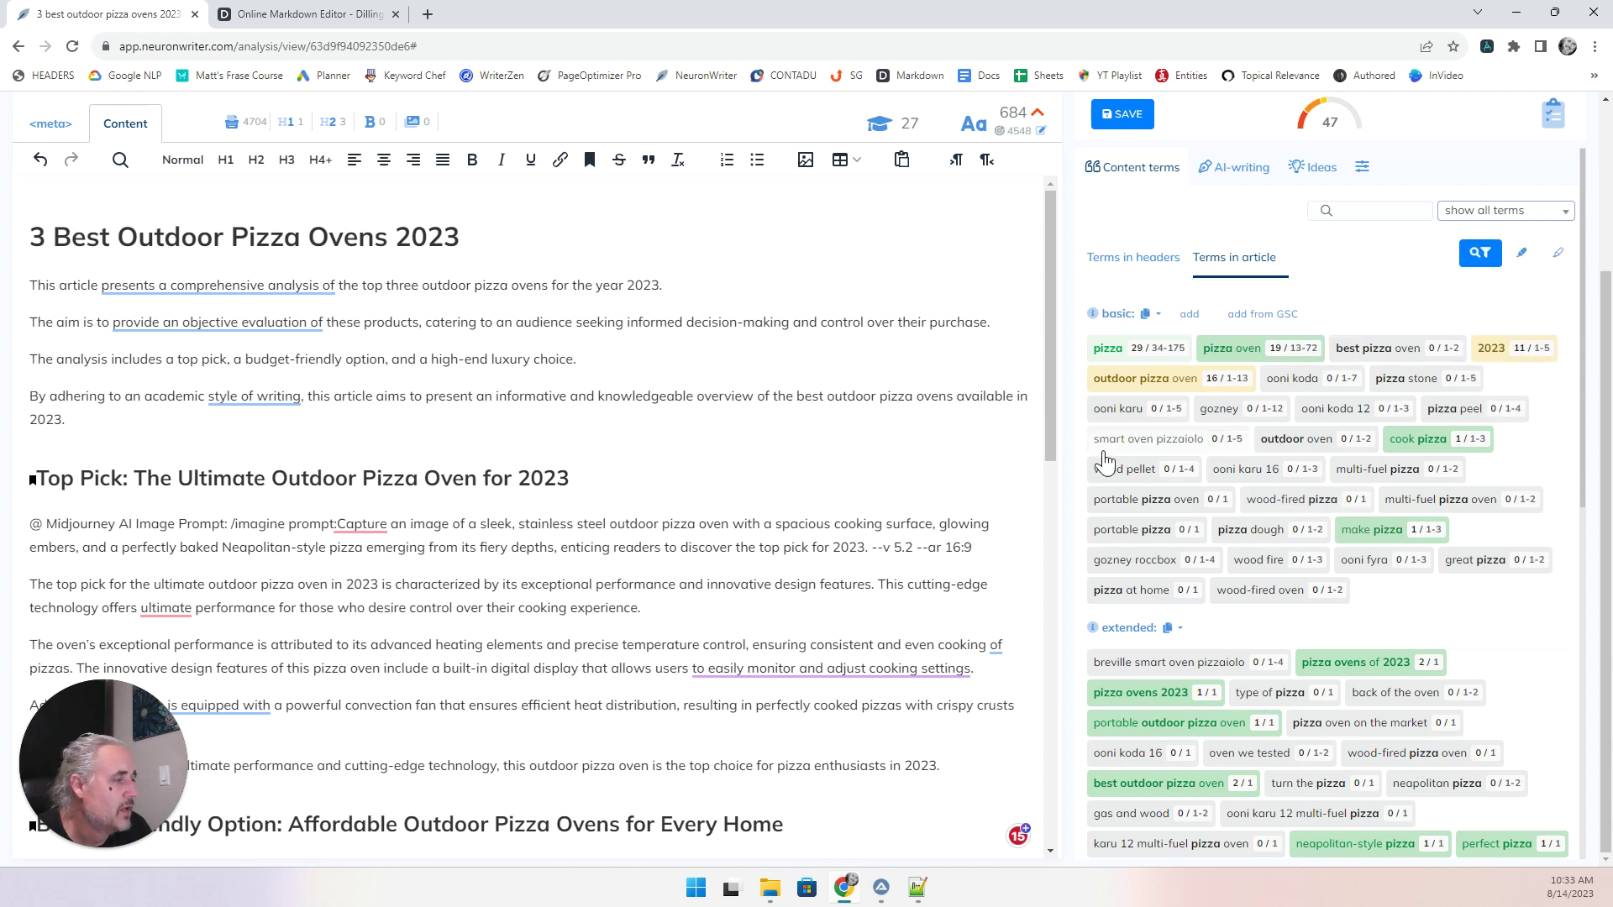
Read through the pasted article from the top pick section to the end of the high-end luxury section.
click(1000, 473)
scroll(934, 509, down, 1)
scroll(795, 552, down, 3)
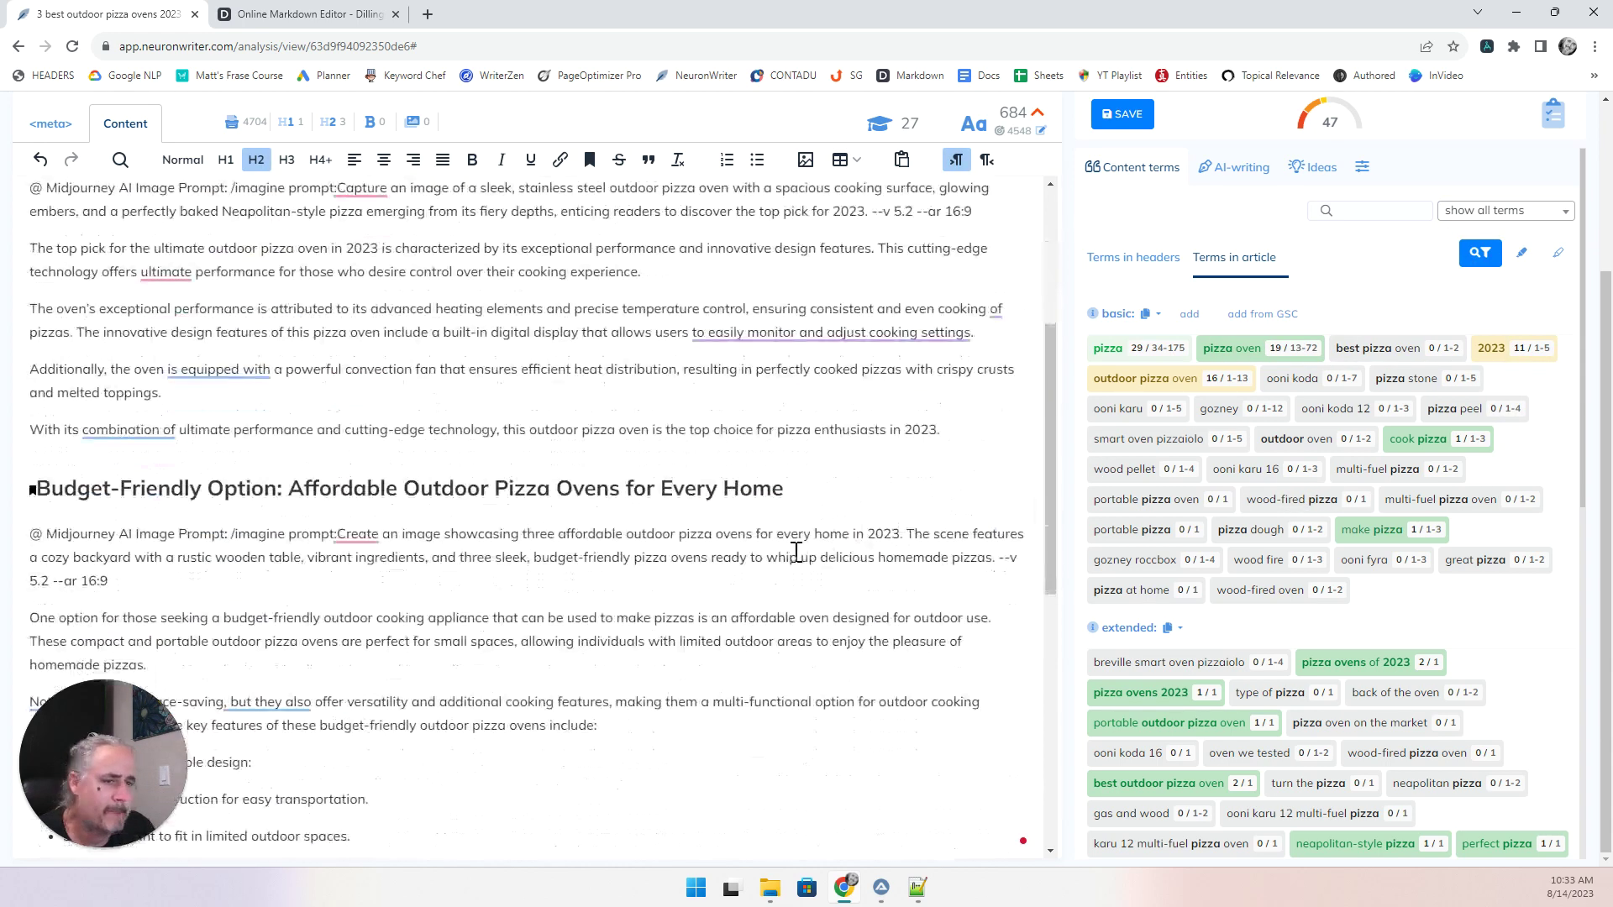
scroll(795, 552, down, 4)
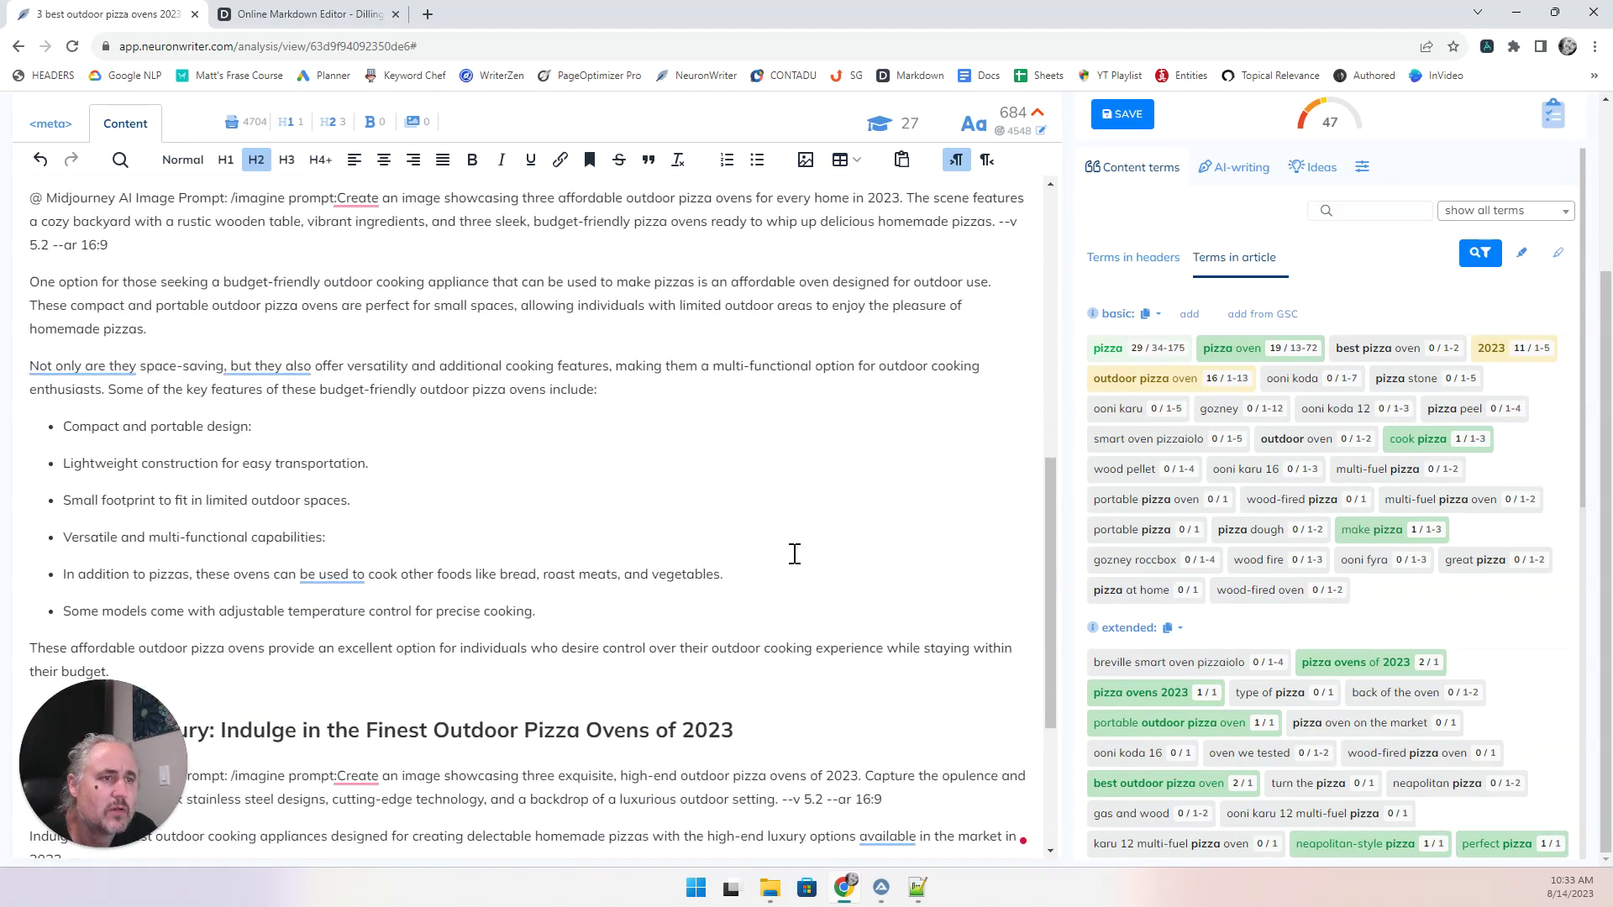
scroll(795, 554, down, 4)
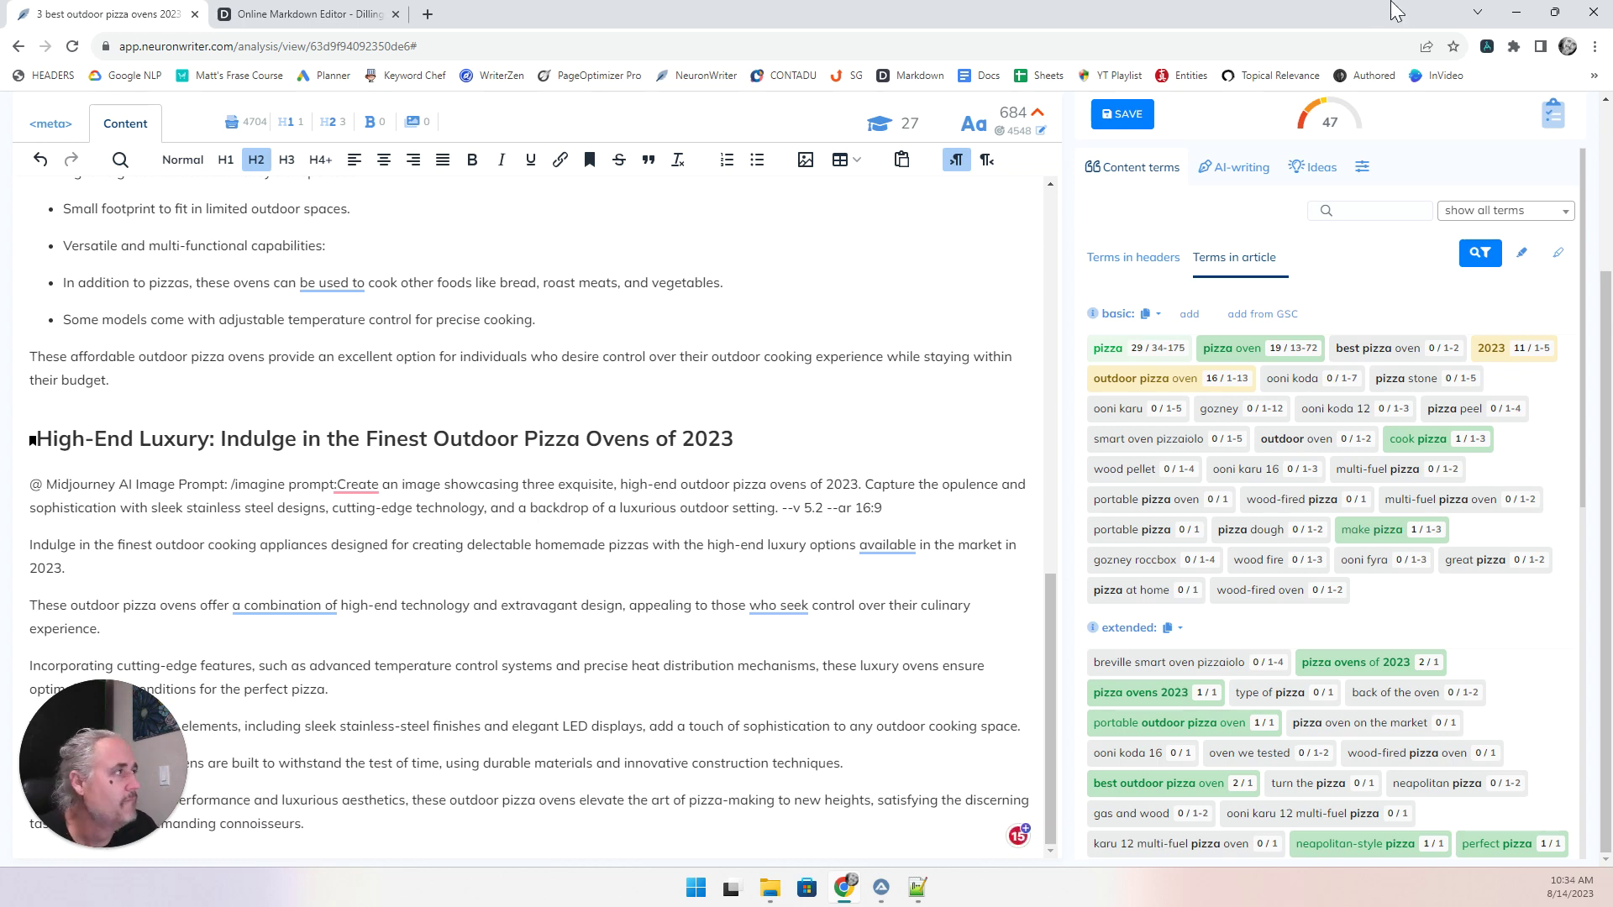
Switch to the ZimmWriter menu, open Penny Arcade and move its window to the middle of the desktop.
click(1518, 13)
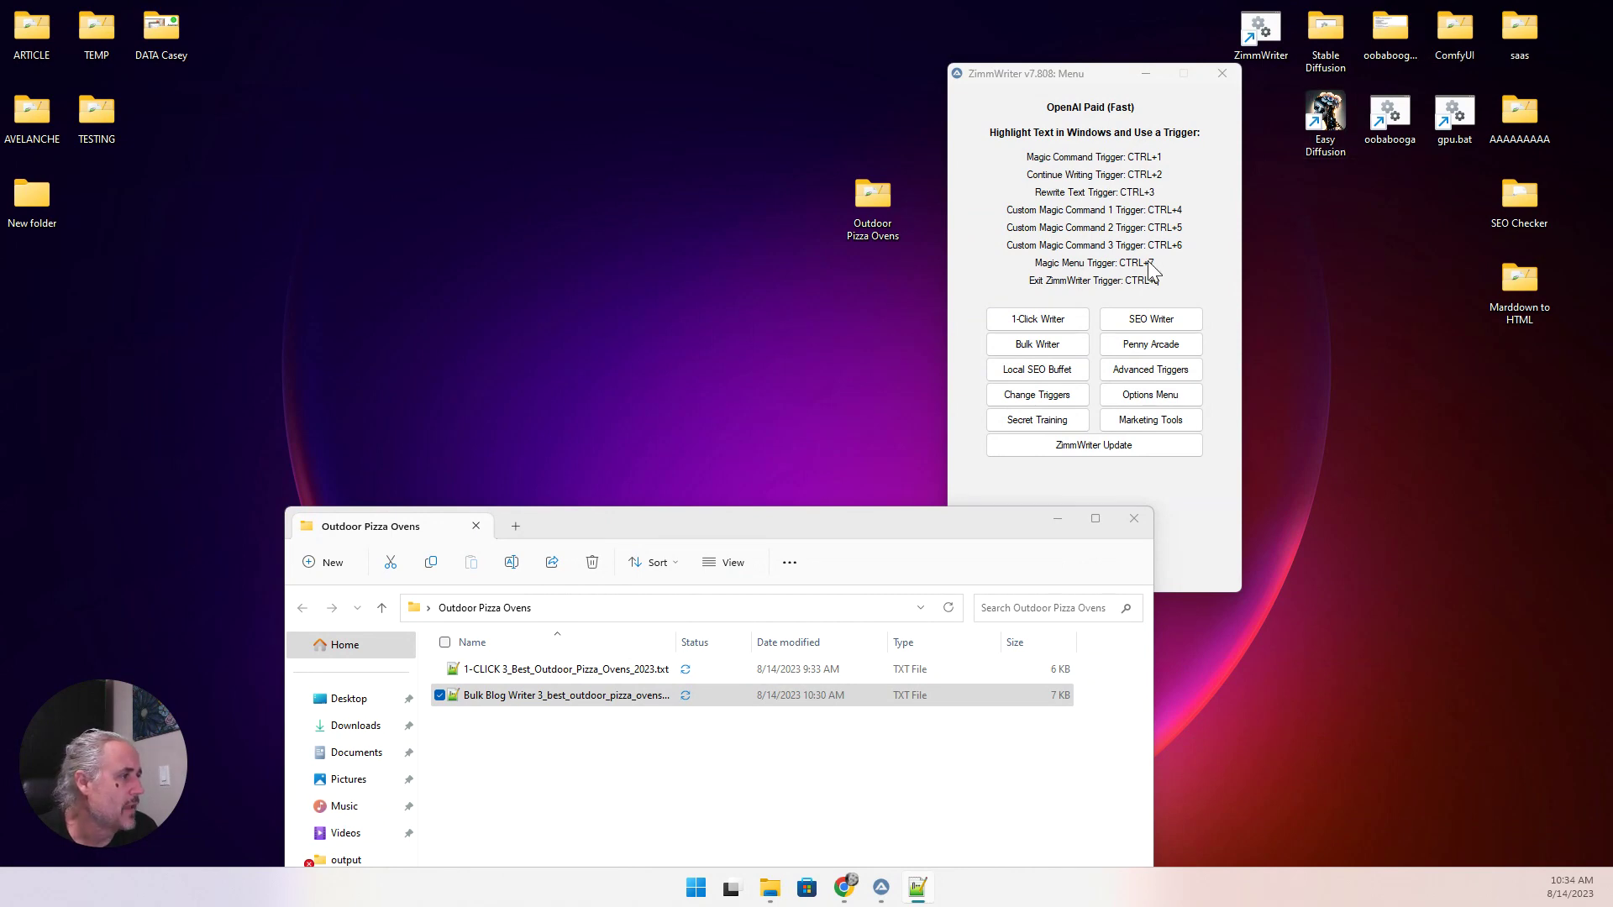
click(1114, 351)
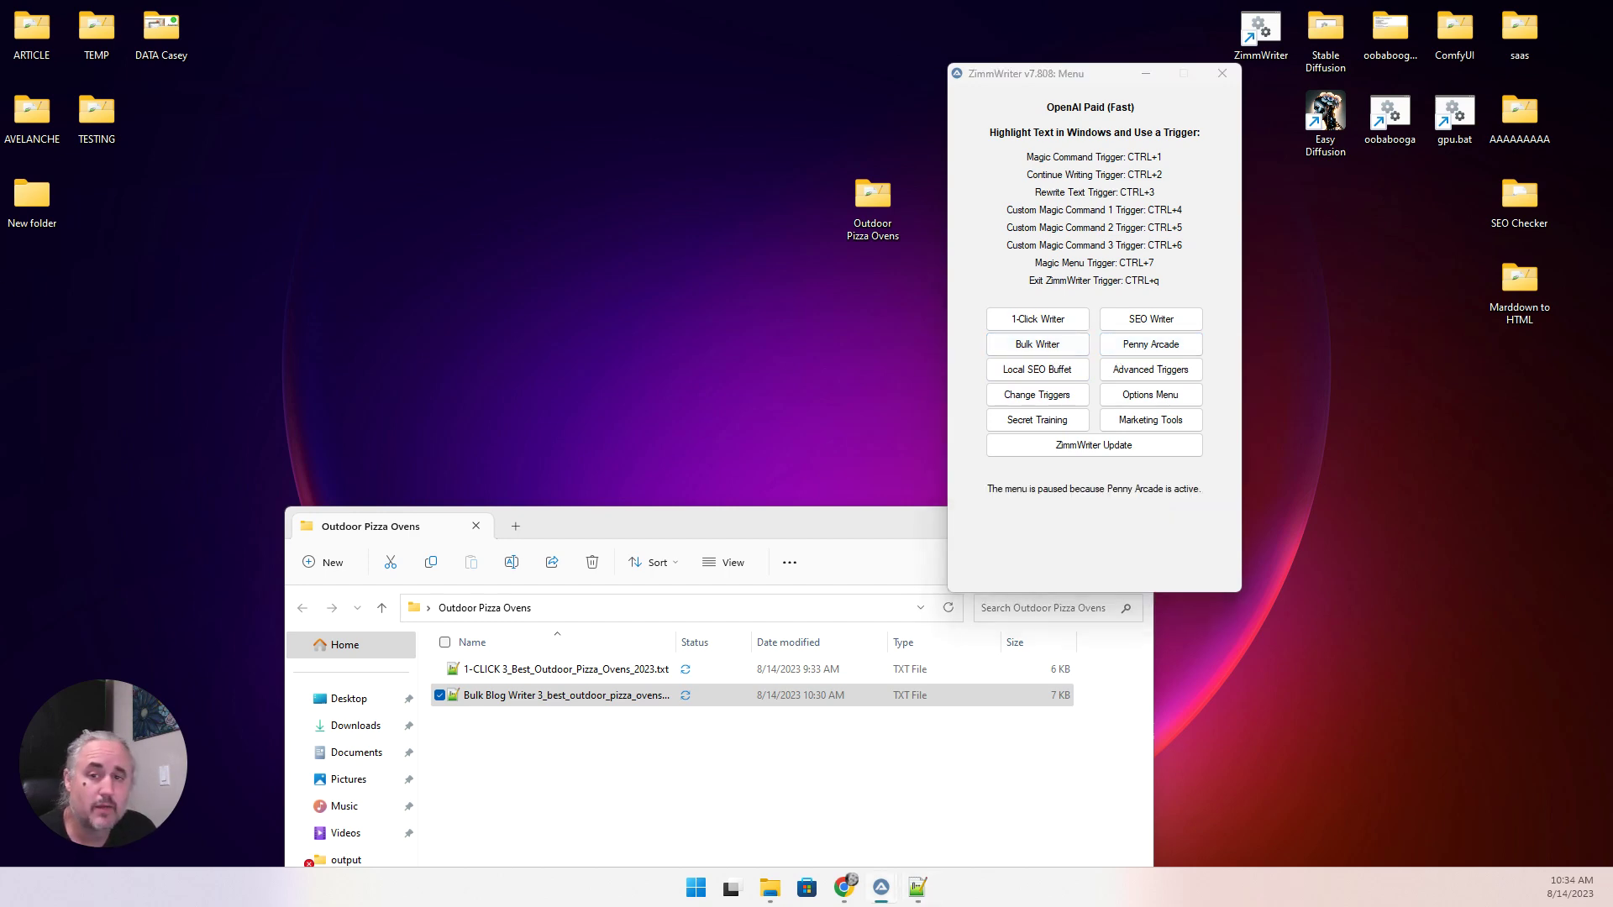
drag(630, 67, 845, 103)
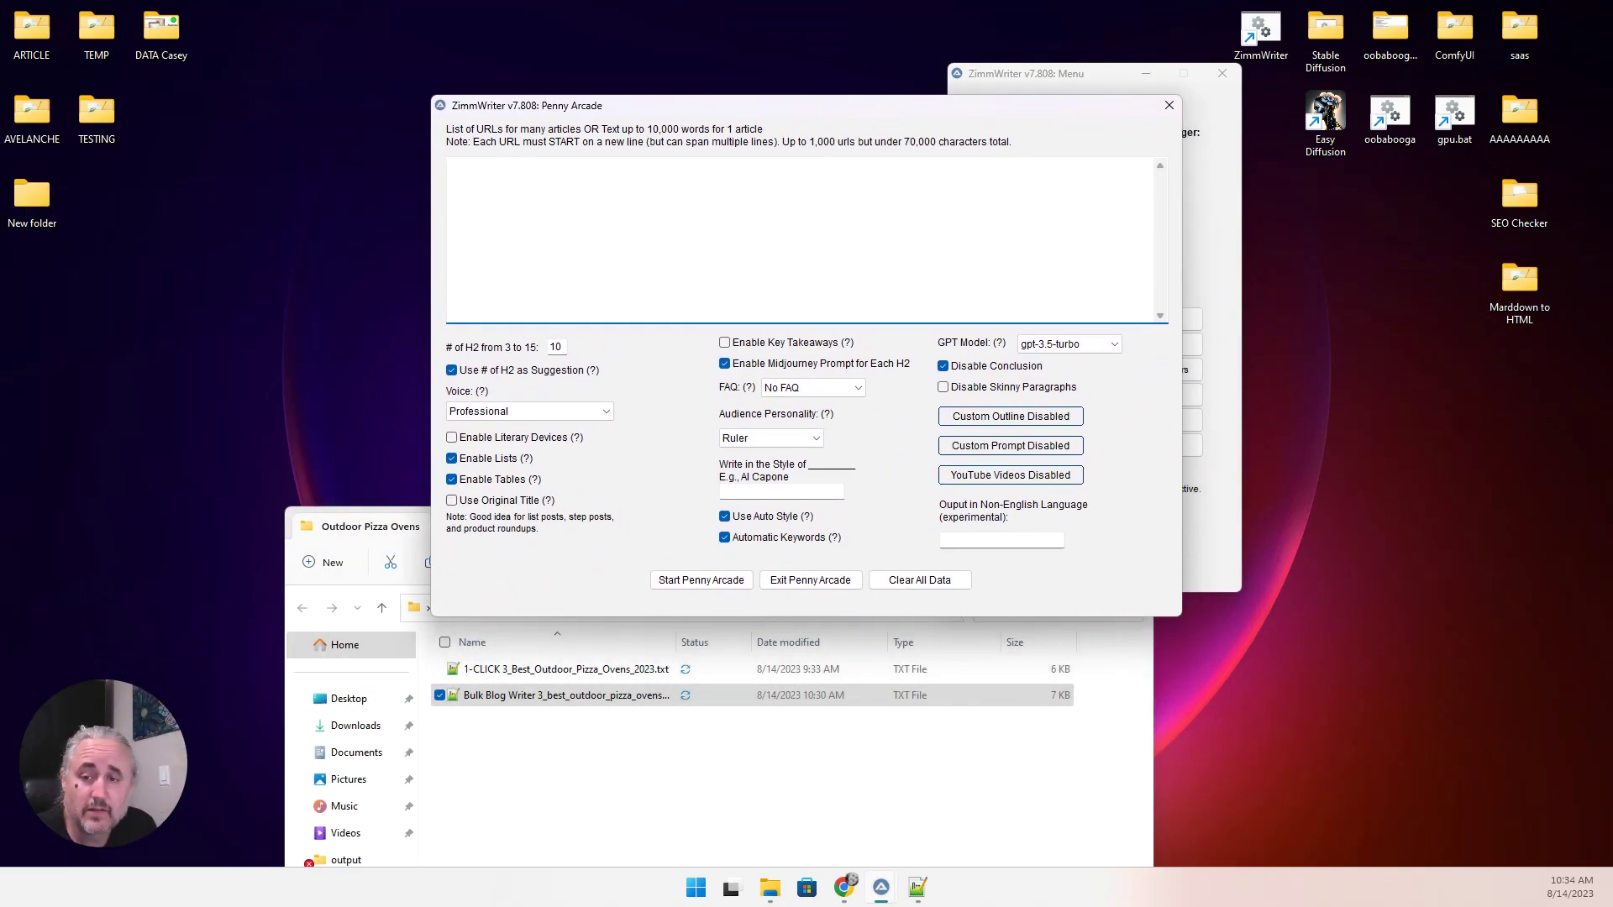
Switch back to the Chrome browser and open serpapi.com in a new tab.
key(alt+Tab)
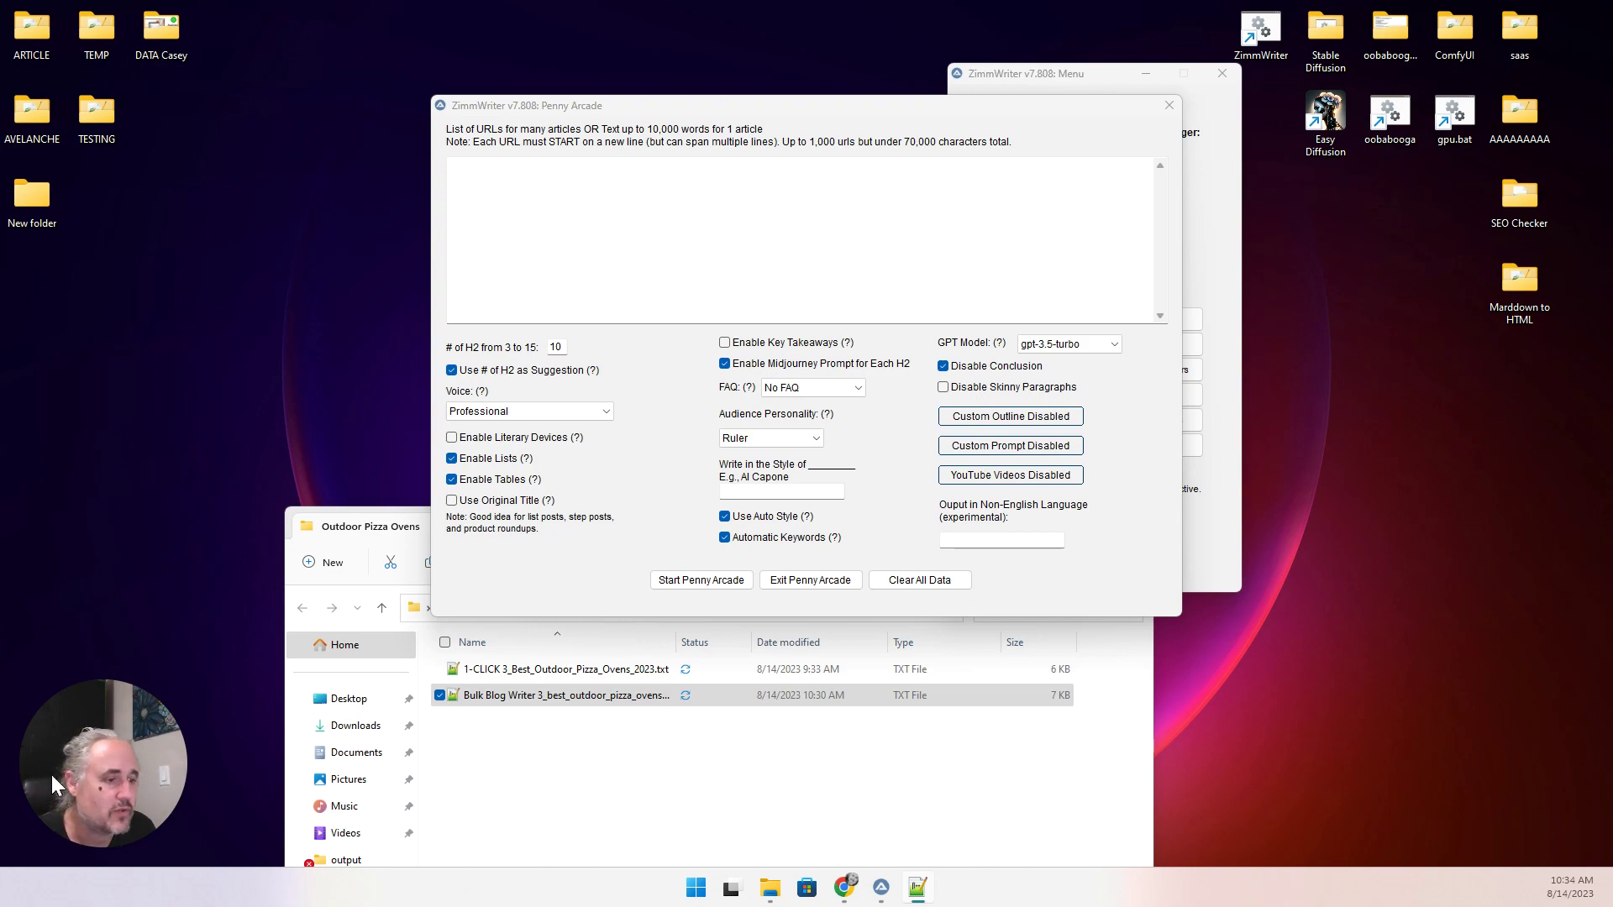
key(alt+Tab)
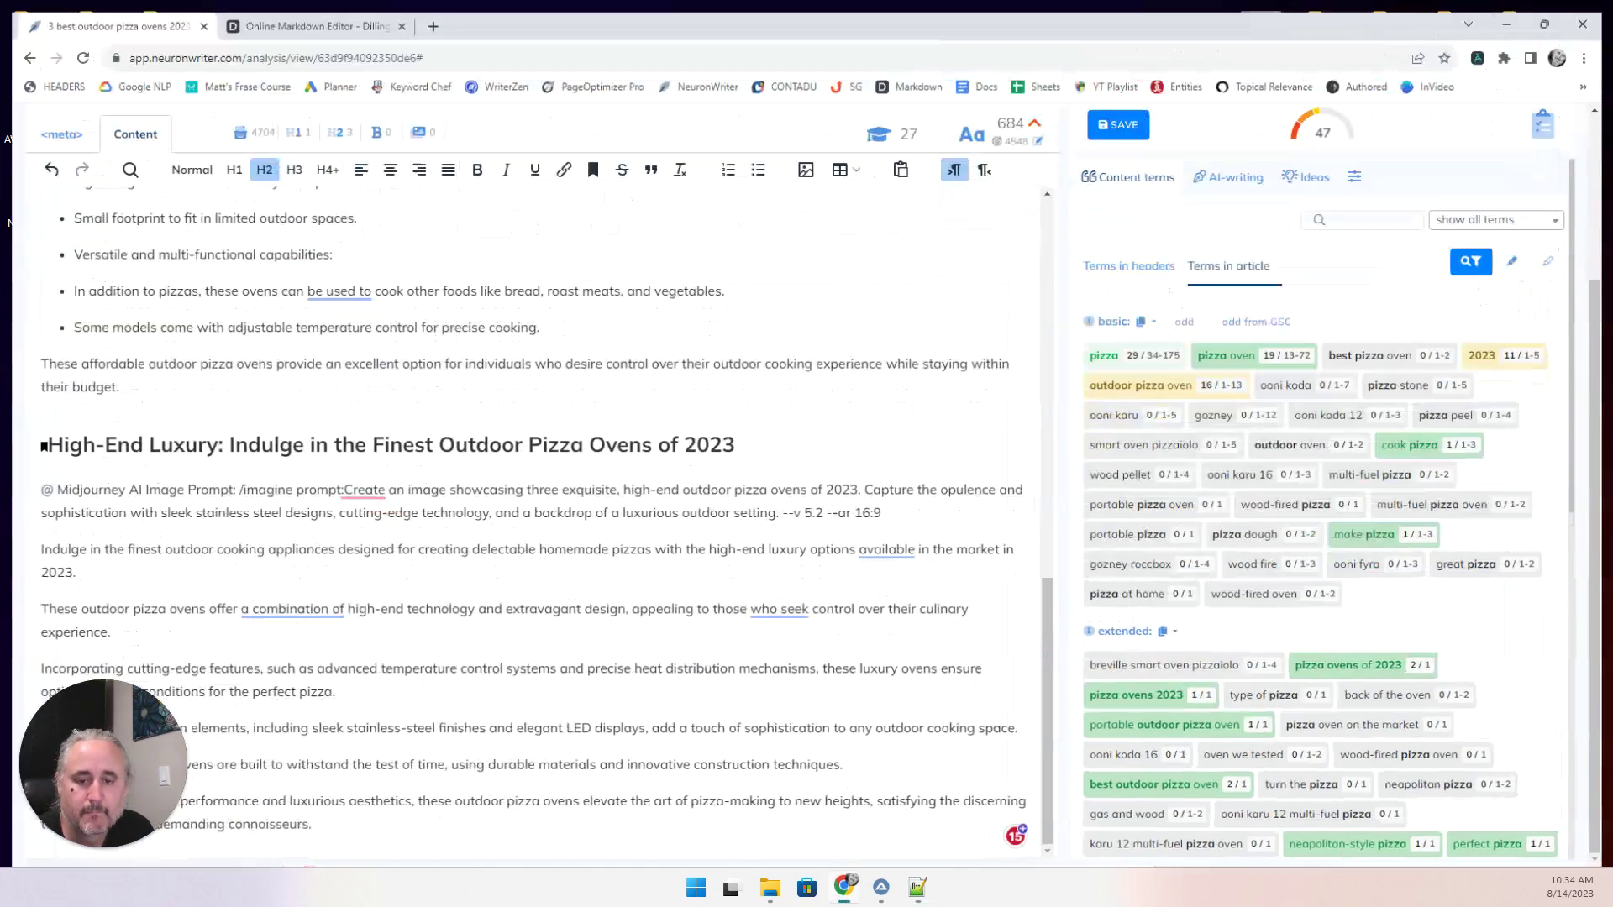
click(428, 14)
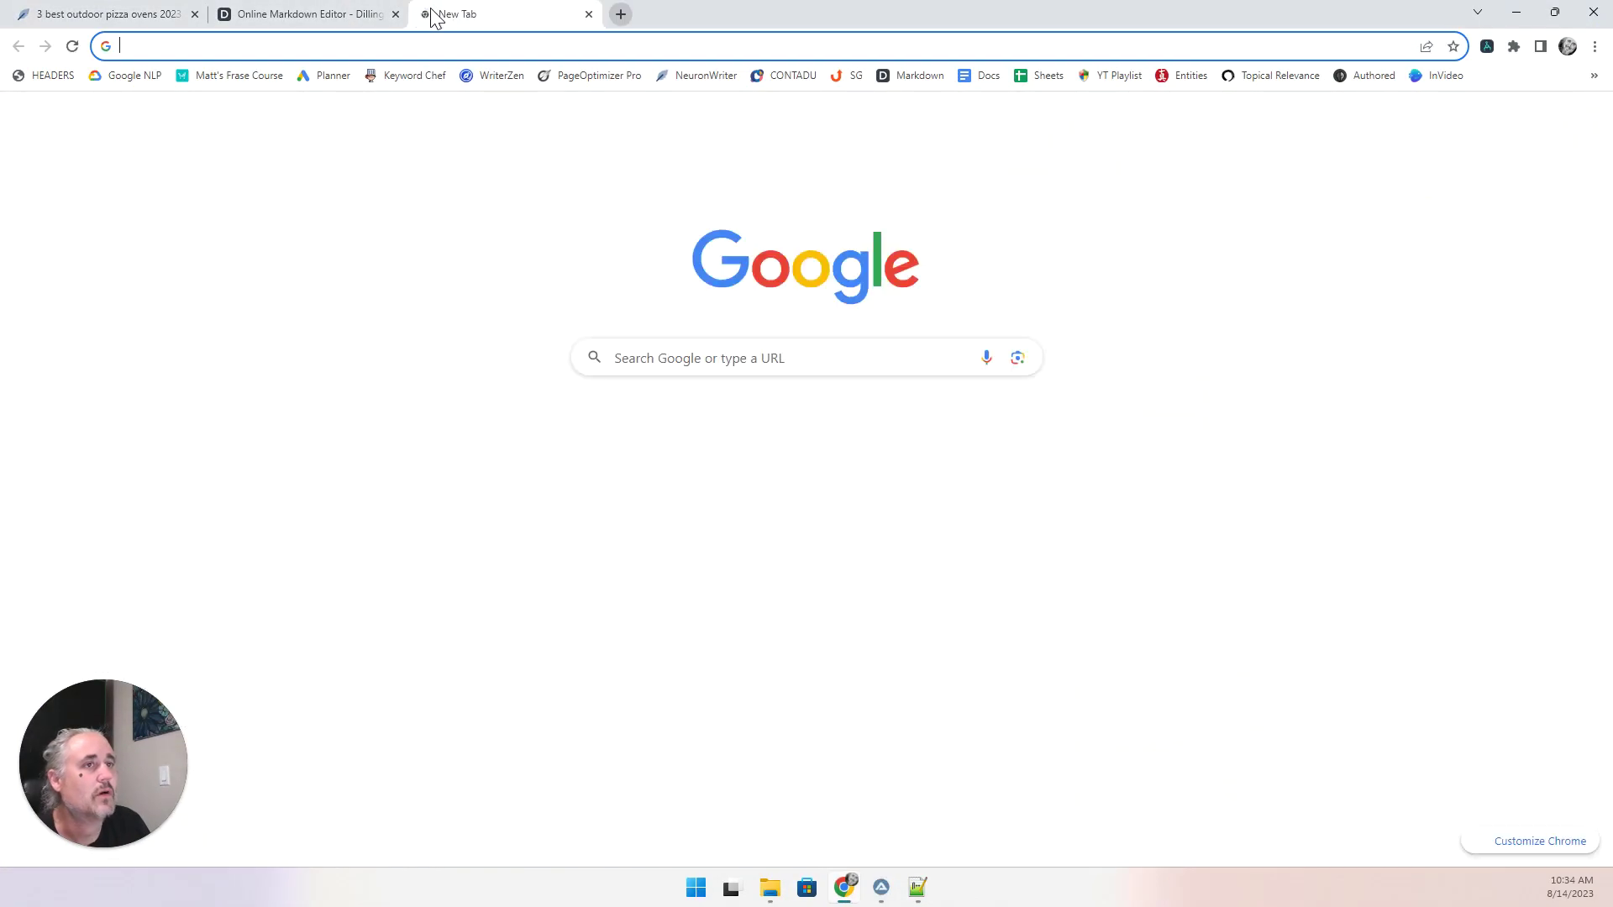
text(se)
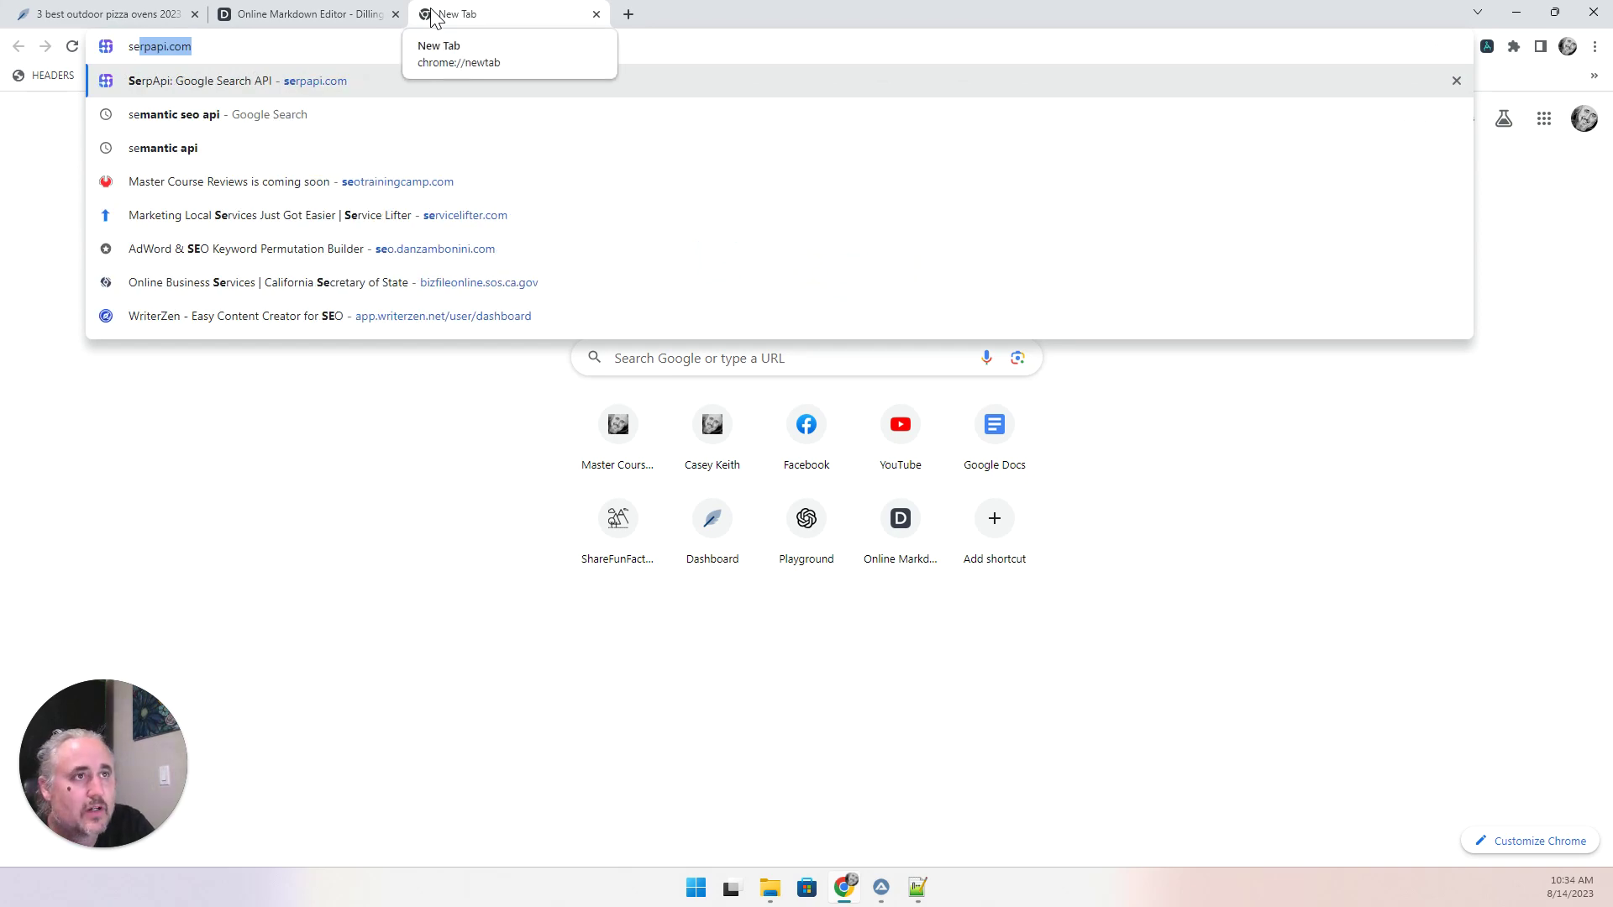
key(Return)
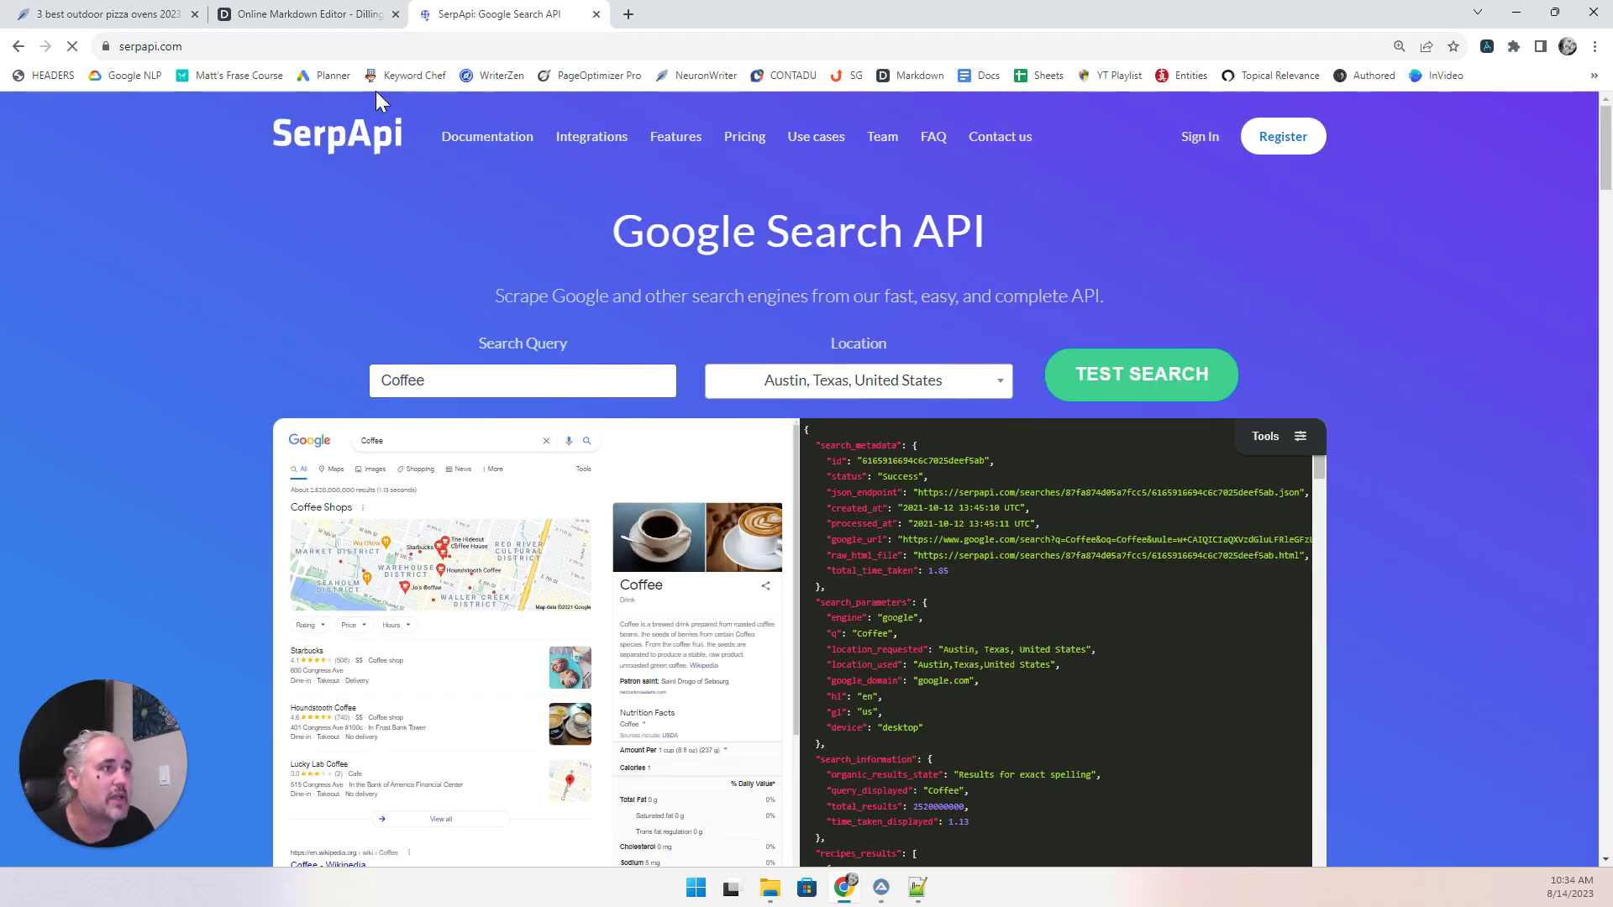
Run a test search for "3 Best Outdoor Pizza Ovens 2023" with the location set to No Selection and look through the results.
click(436, 381)
double_click(436, 376)
text(3 Best Outdoor Pizza Ovens 2023)
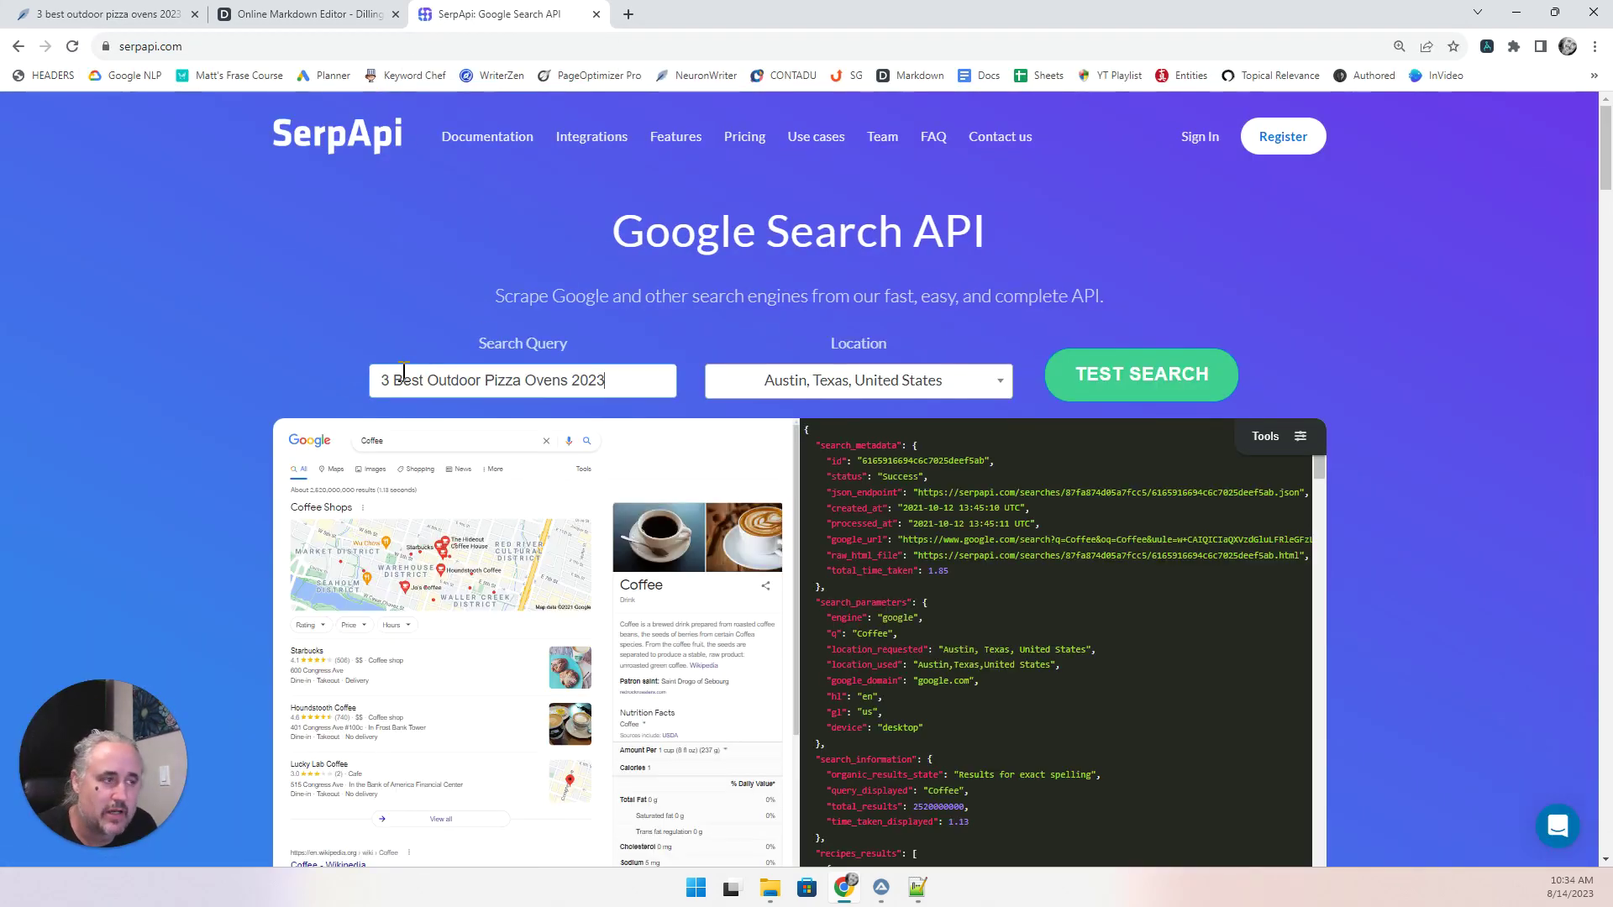
click(729, 383)
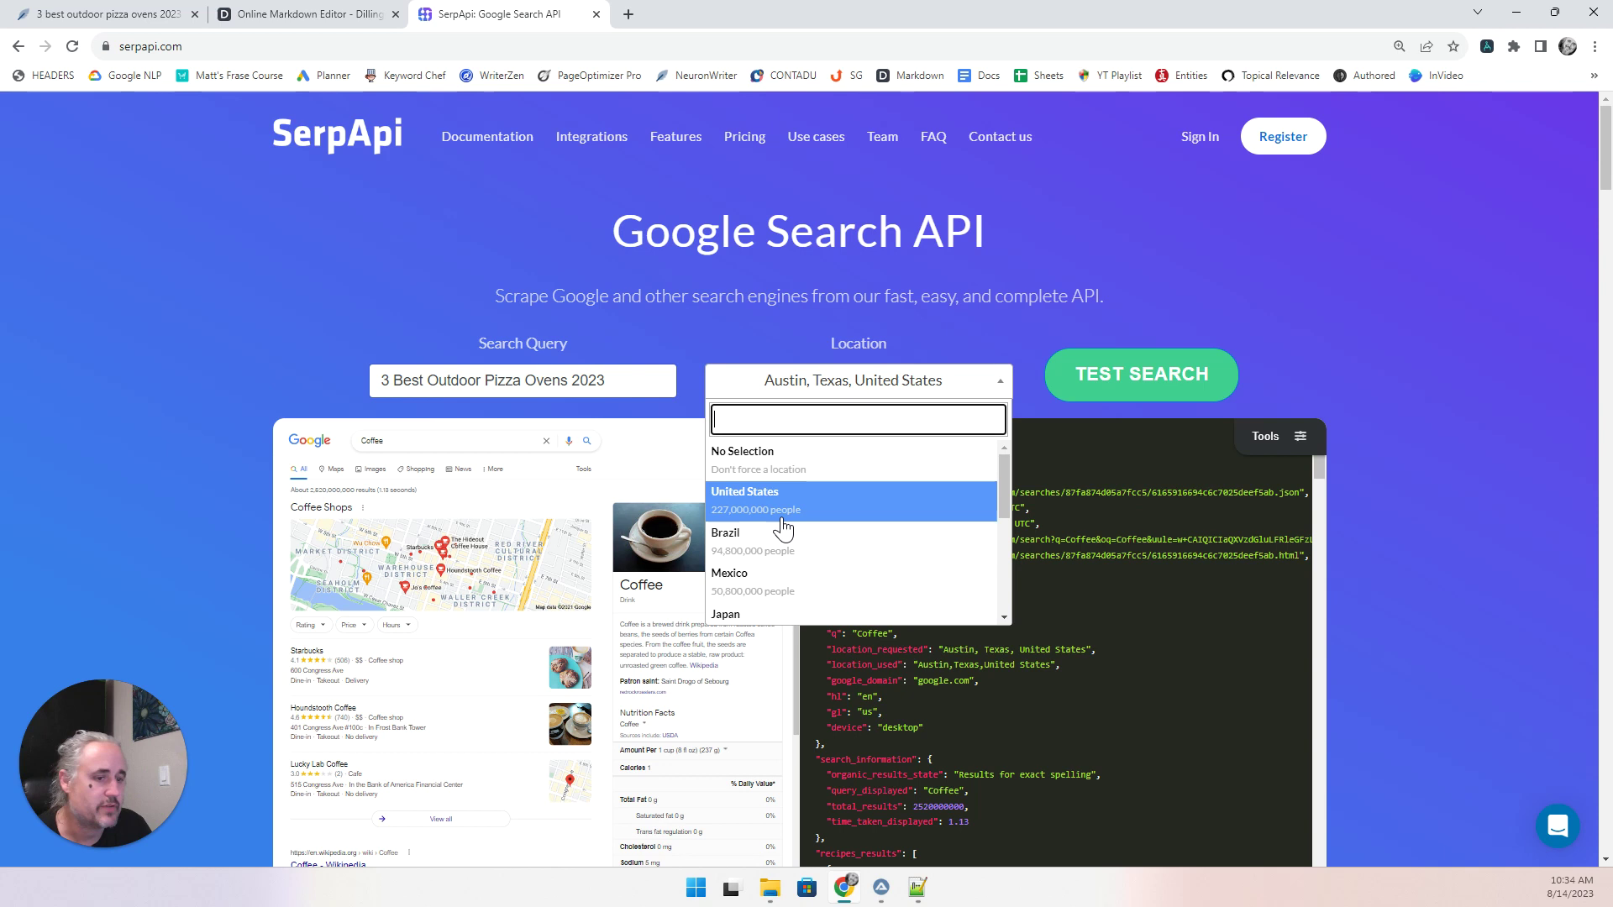
click(744, 461)
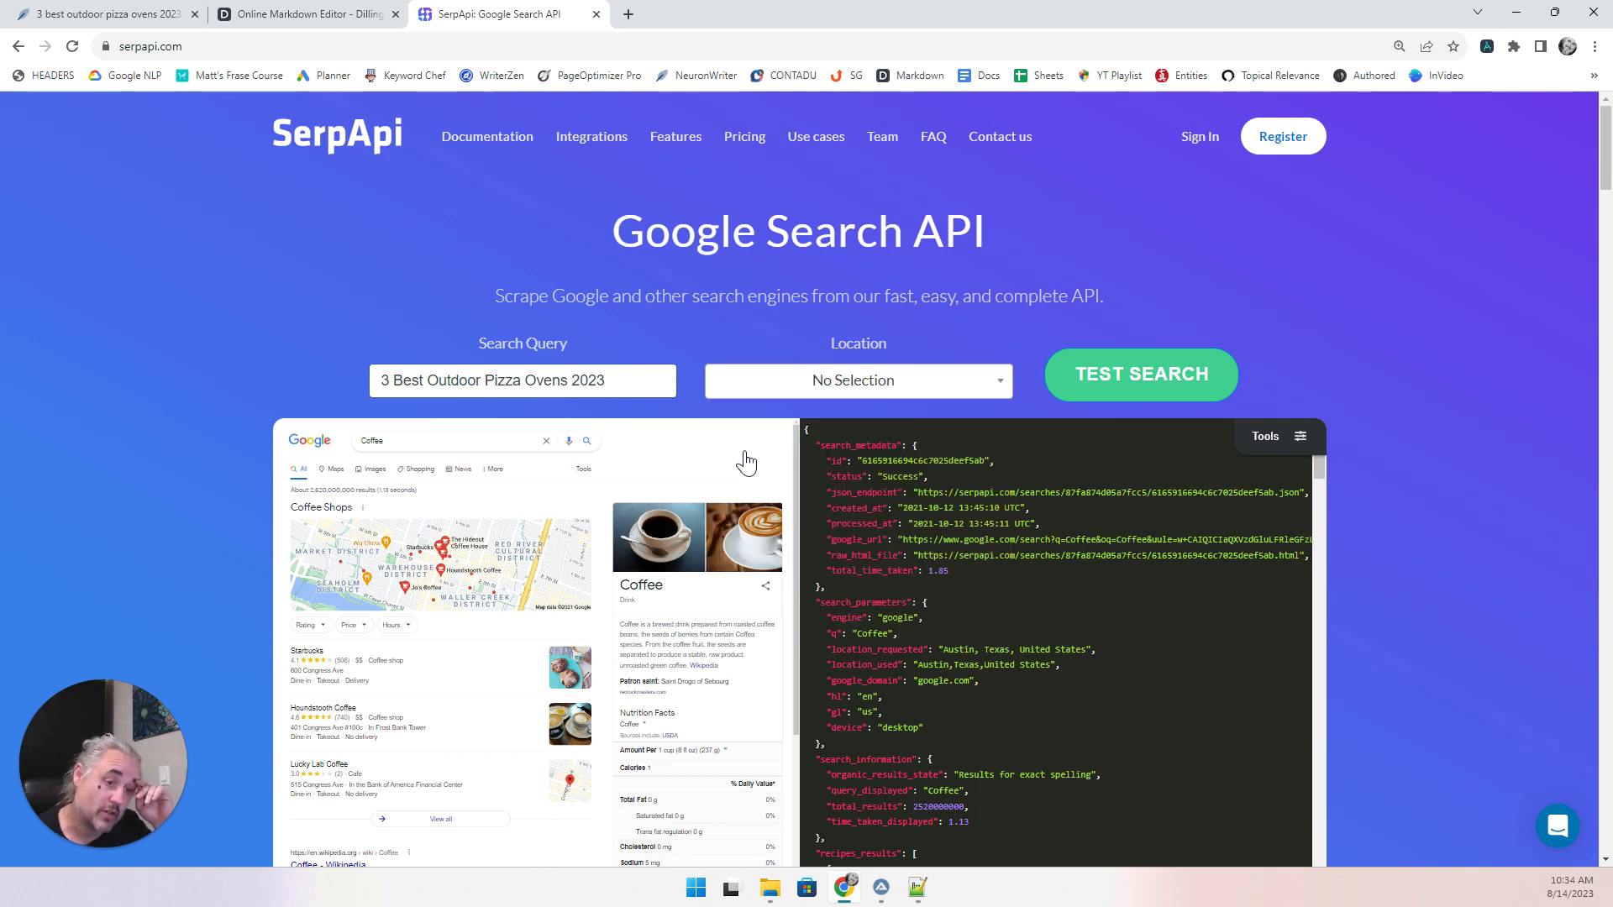
click(1126, 375)
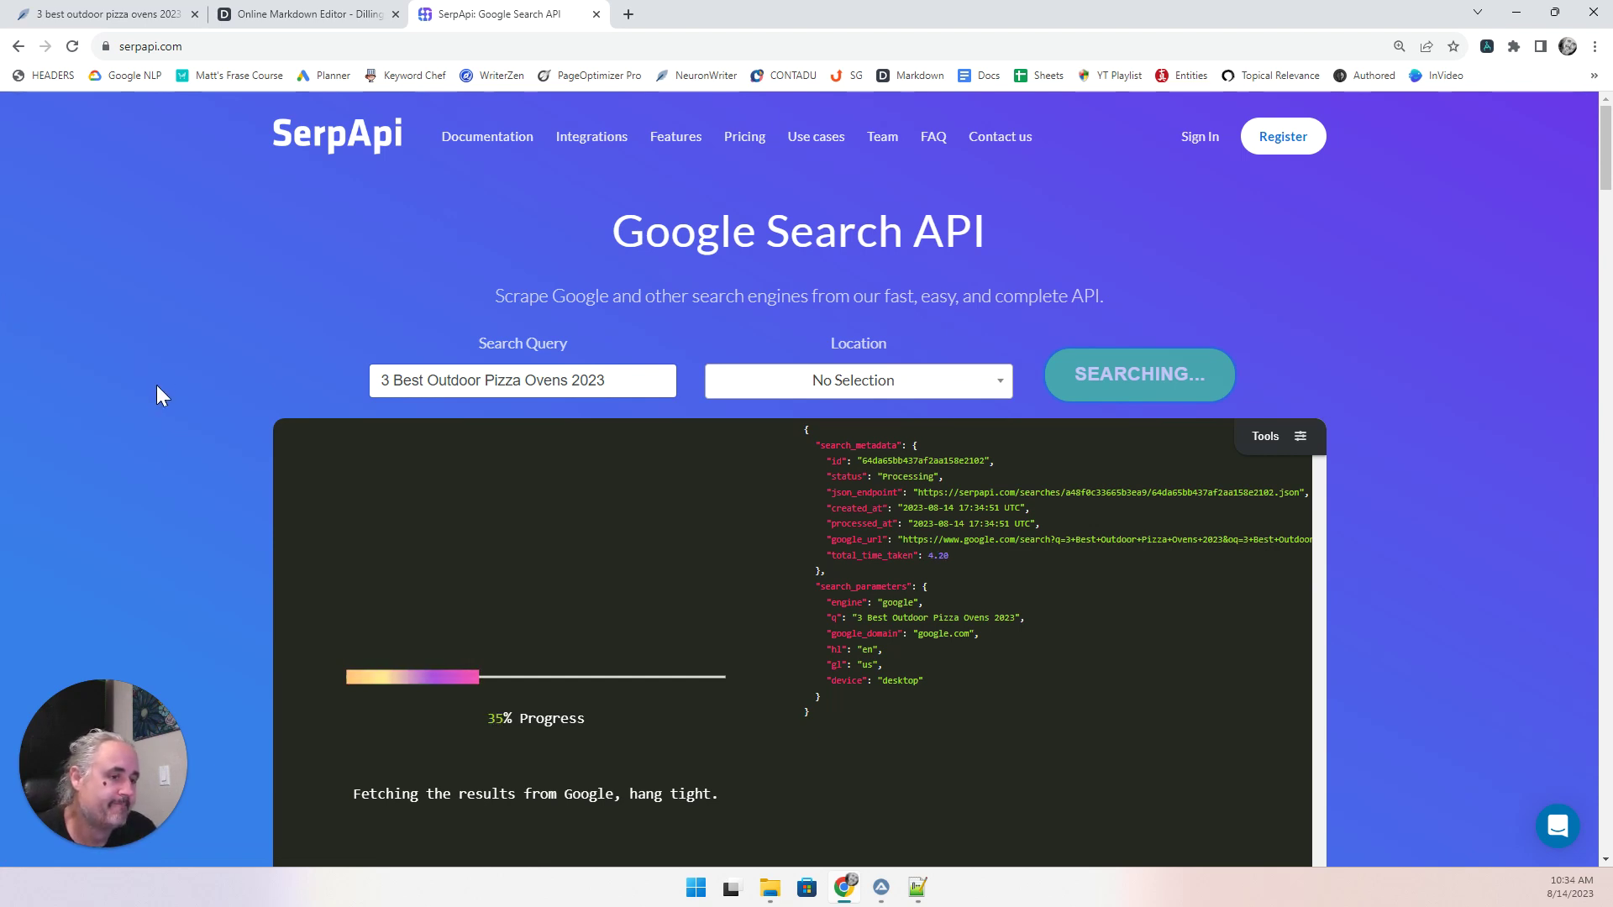
scroll(158, 386, down, 2)
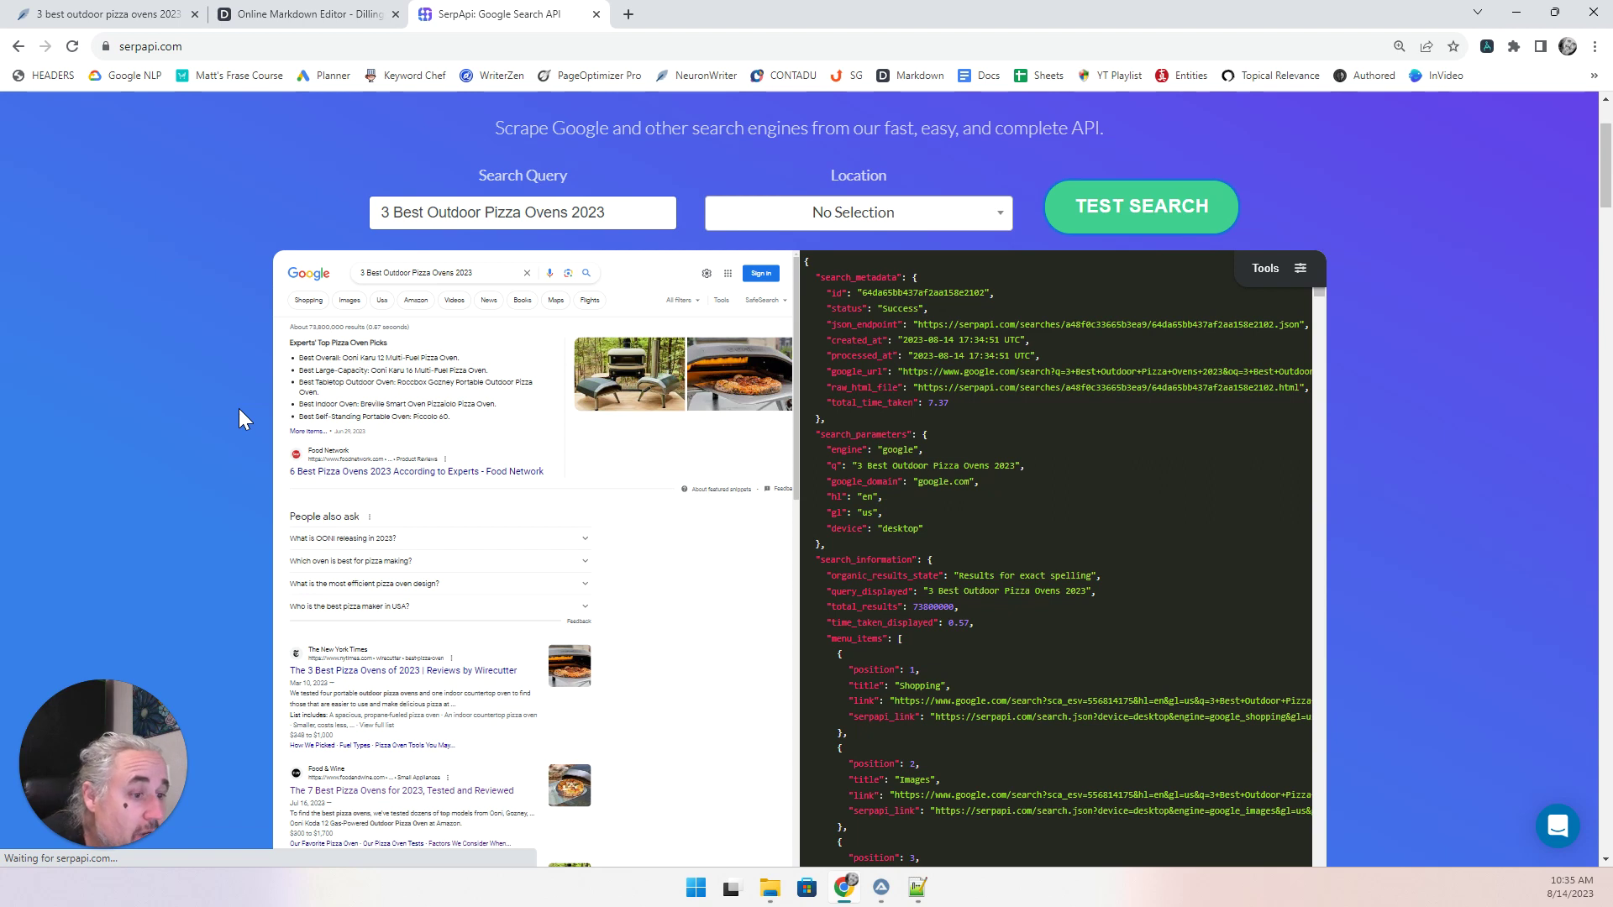
scroll(239, 409, down, 1)
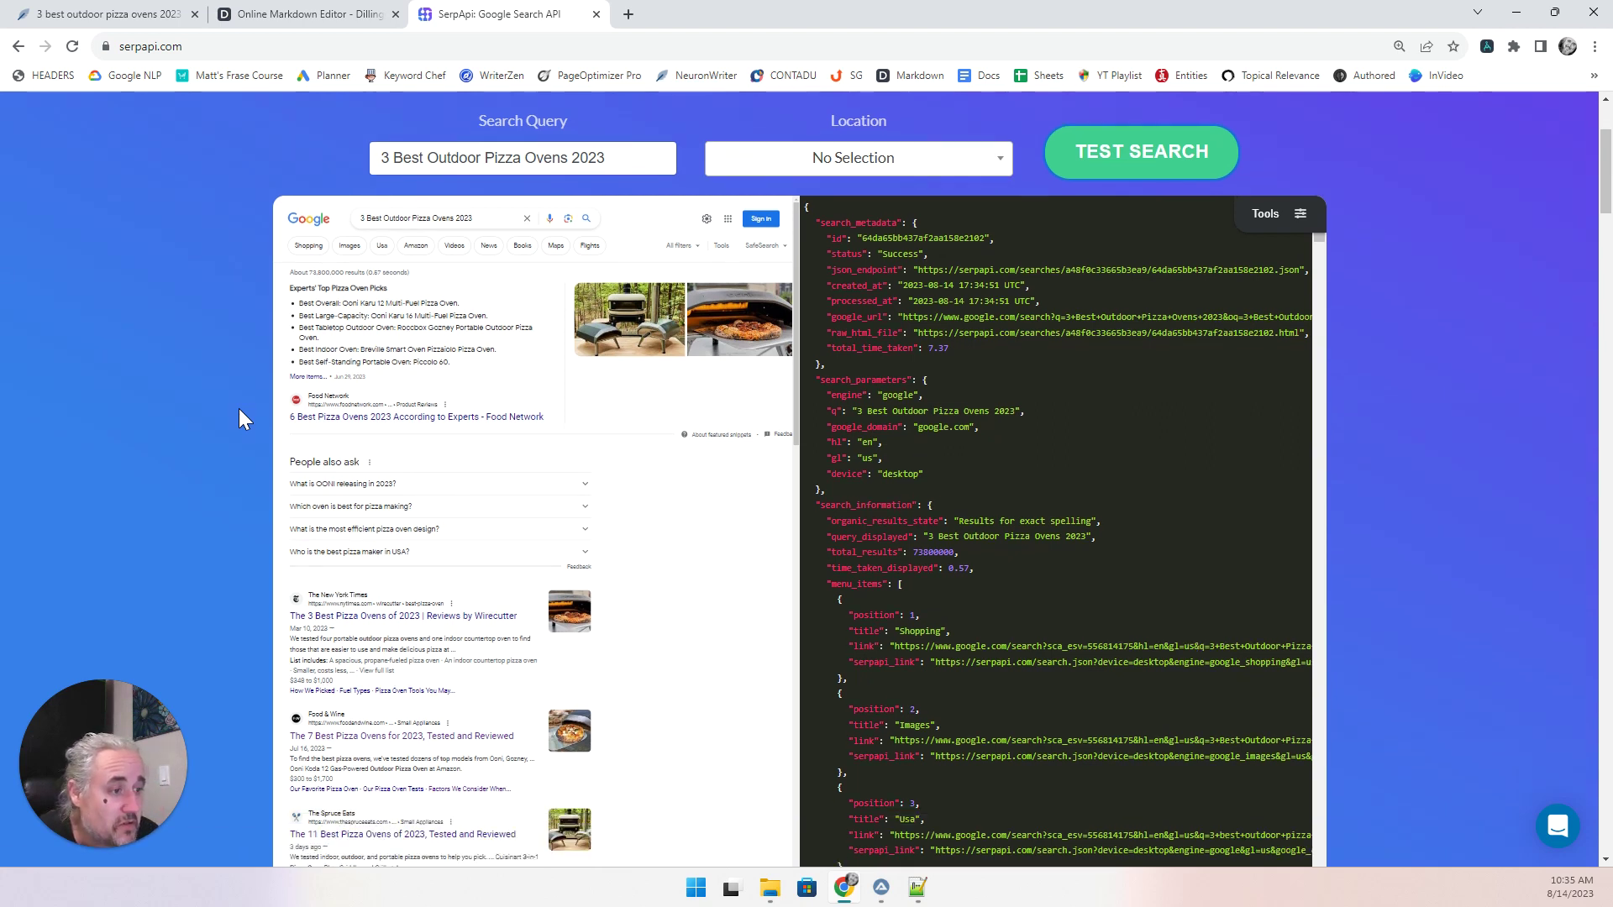
scroll(238, 409, down, 1)
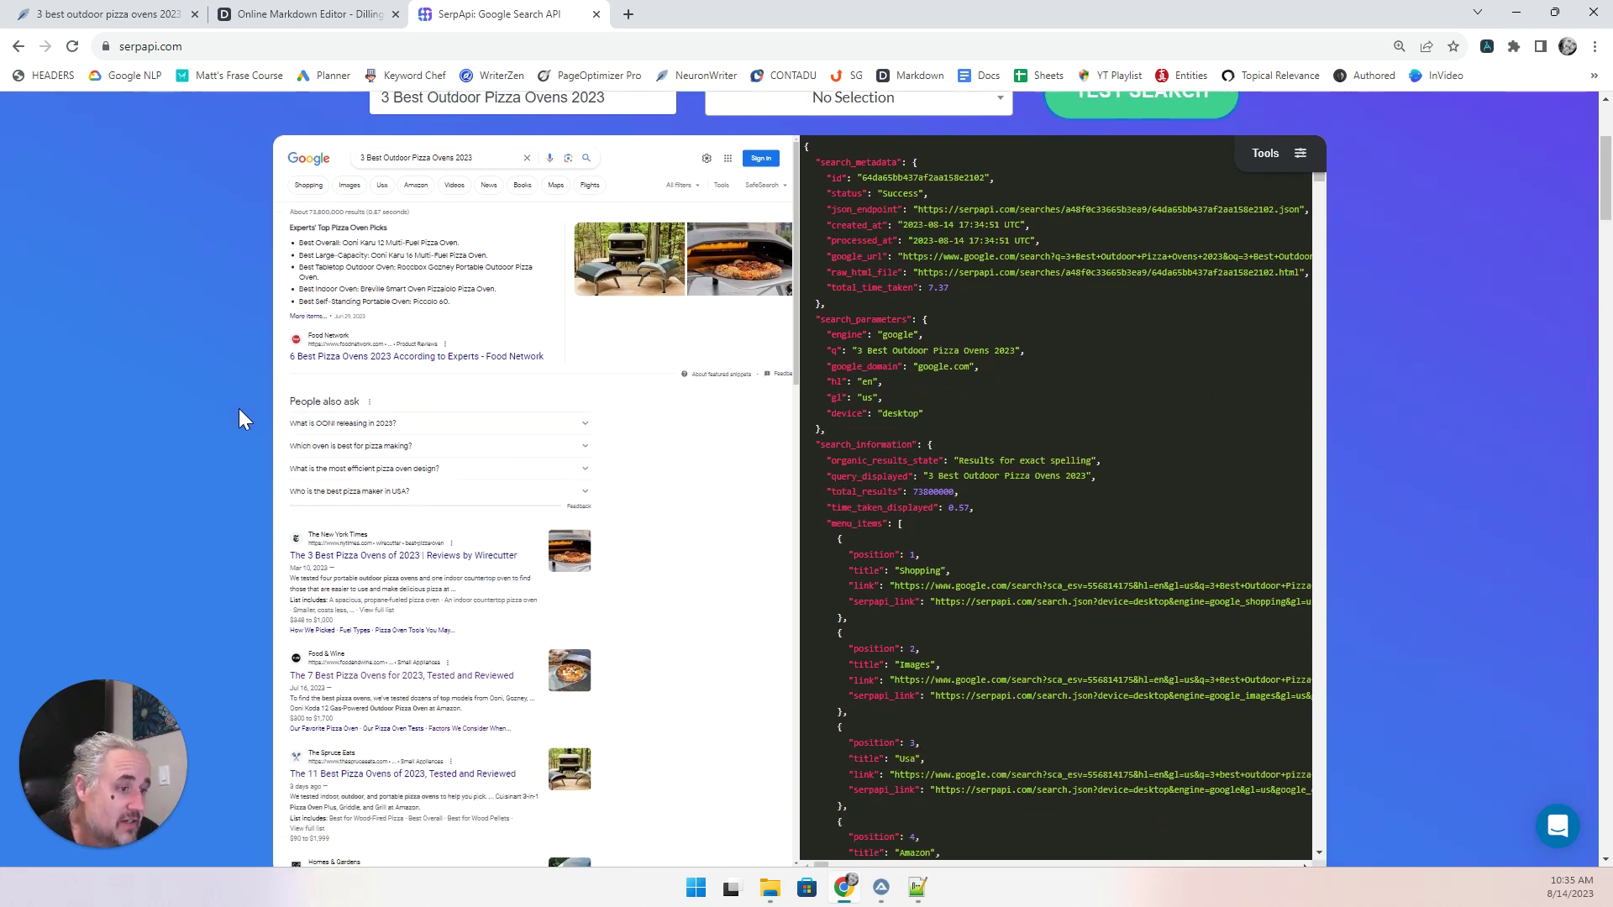
scroll(643, 655, down, 1)
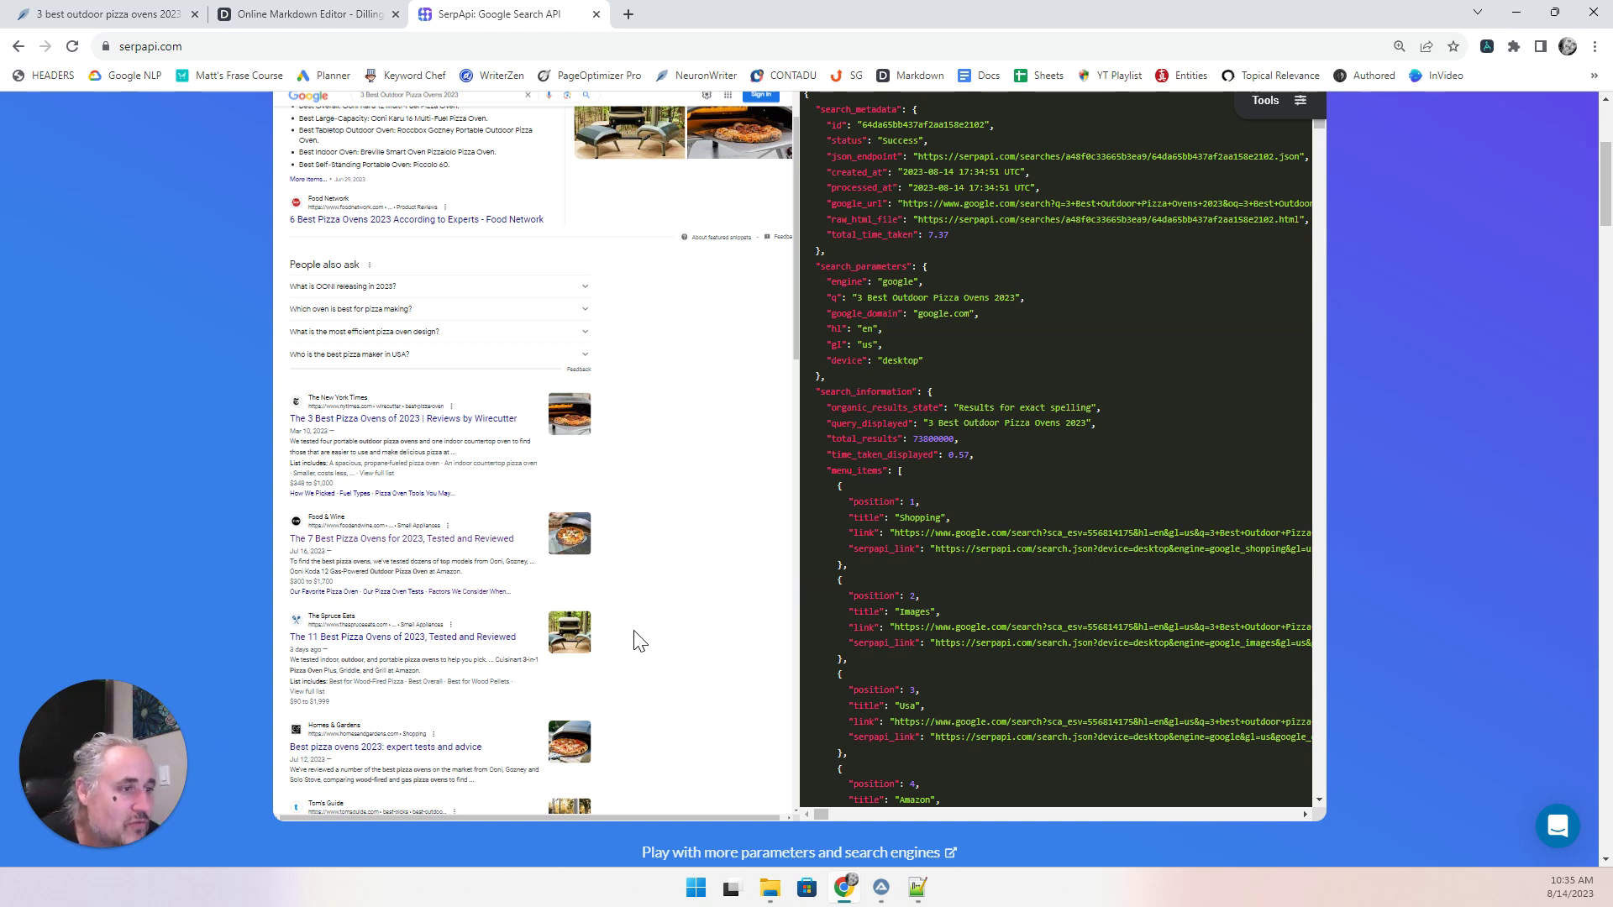
Enclose the search query in quotation marks for an exact match, rerun the test search and examine the results down to the organic listing.
scroll(639, 641, up, 1)
scroll(635, 637, up, 4)
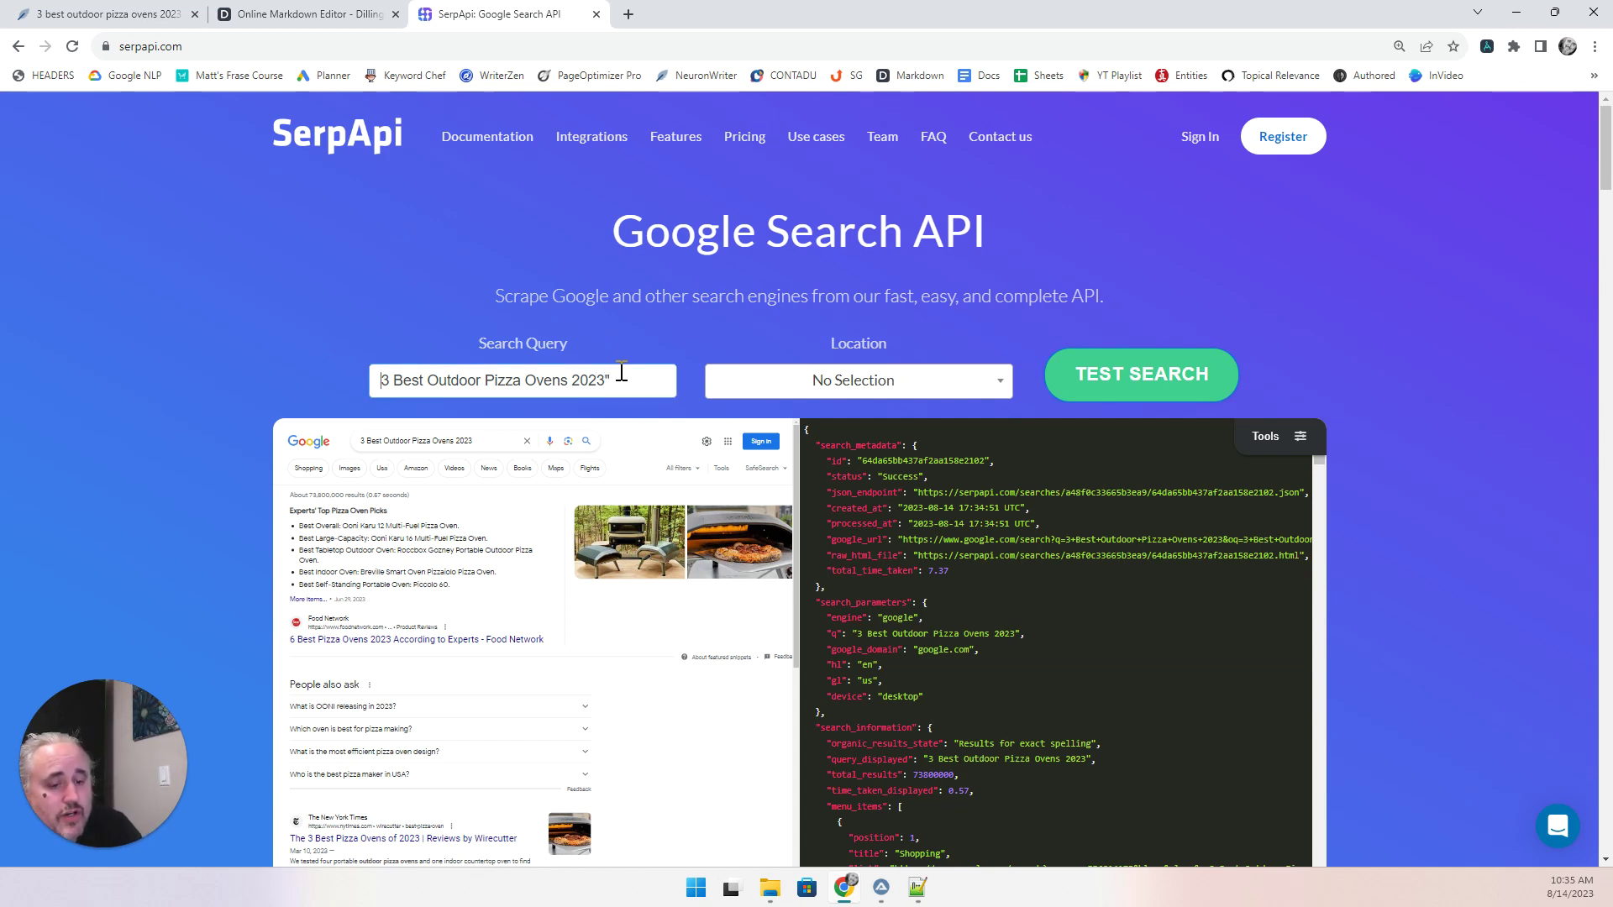
key(Home)
text(")
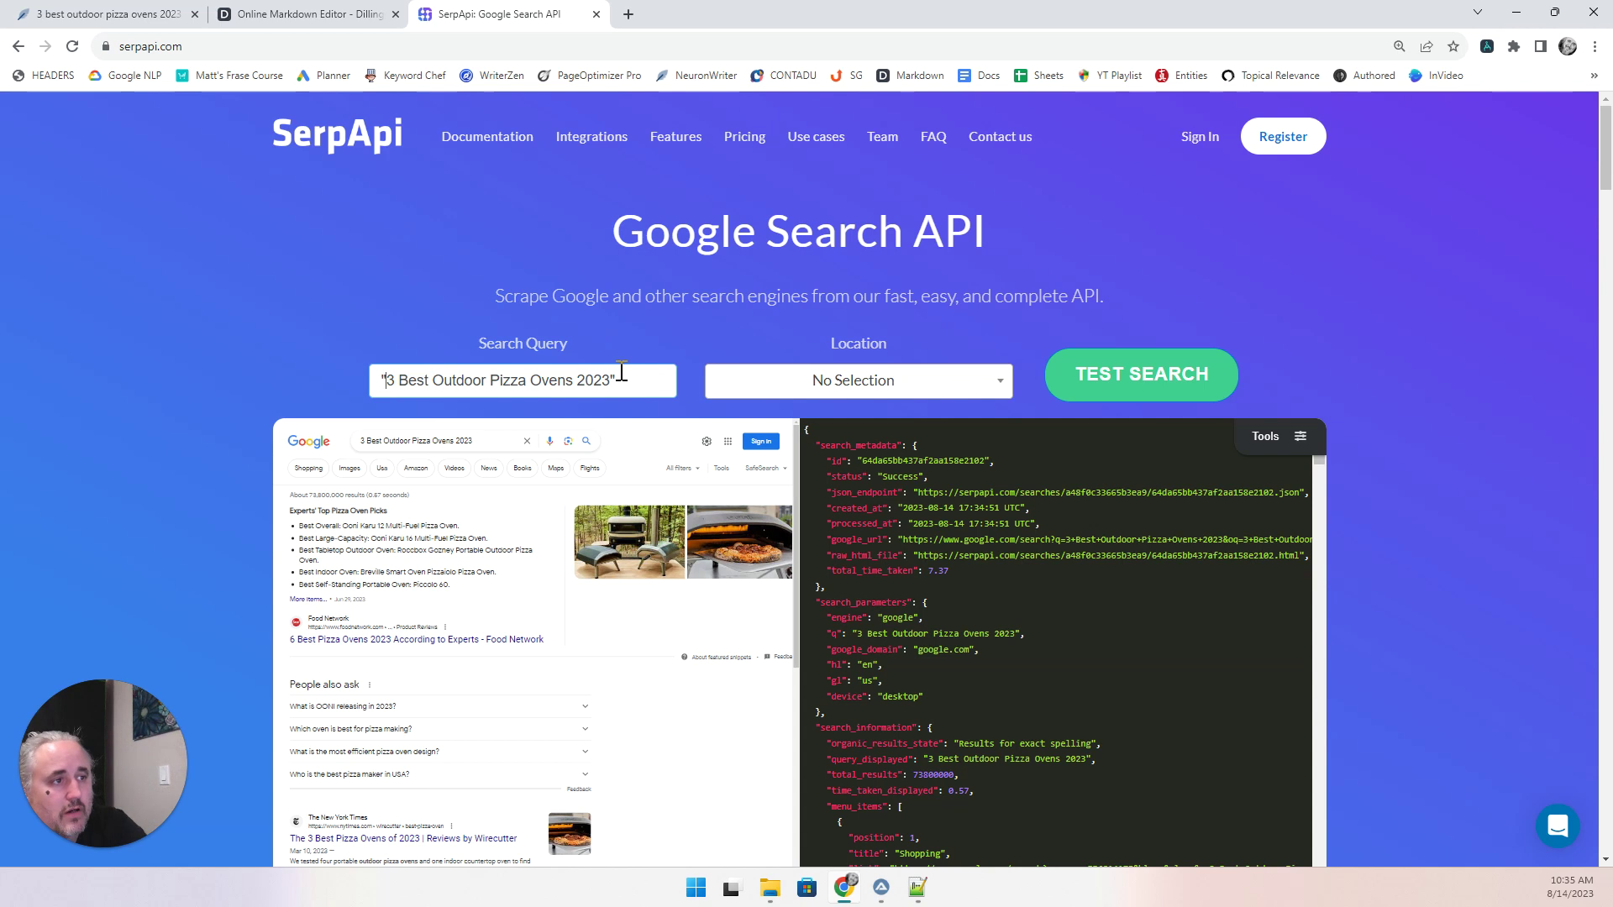
click(1097, 372)
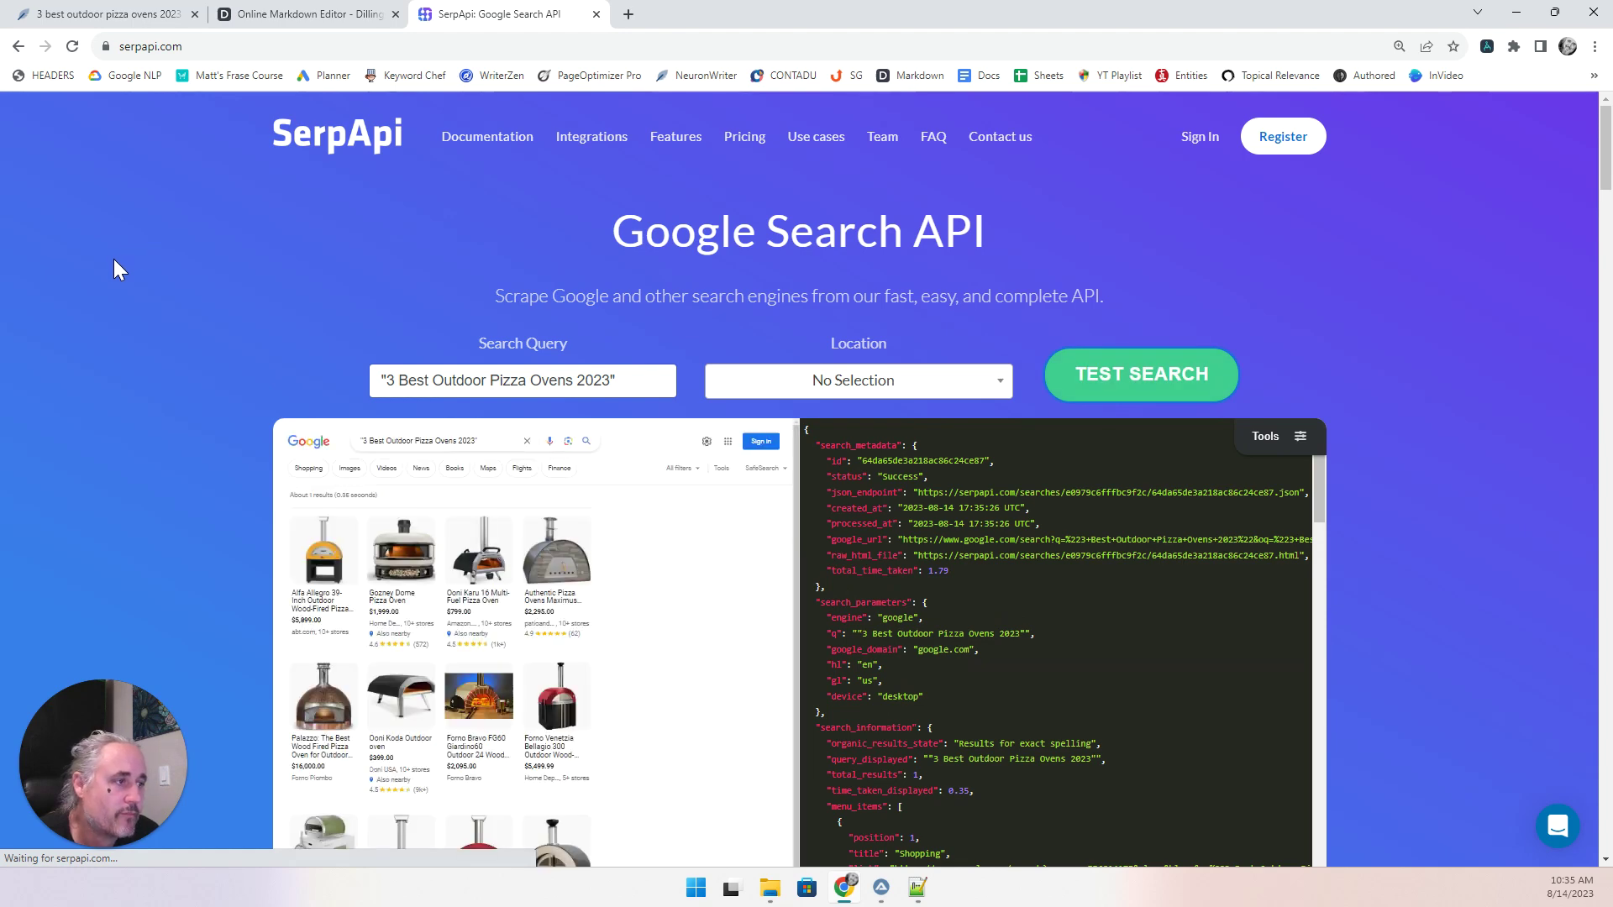
scroll(146, 405, down, 2)
scroll(146, 405, down, 3)
scroll(691, 515, down, 1)
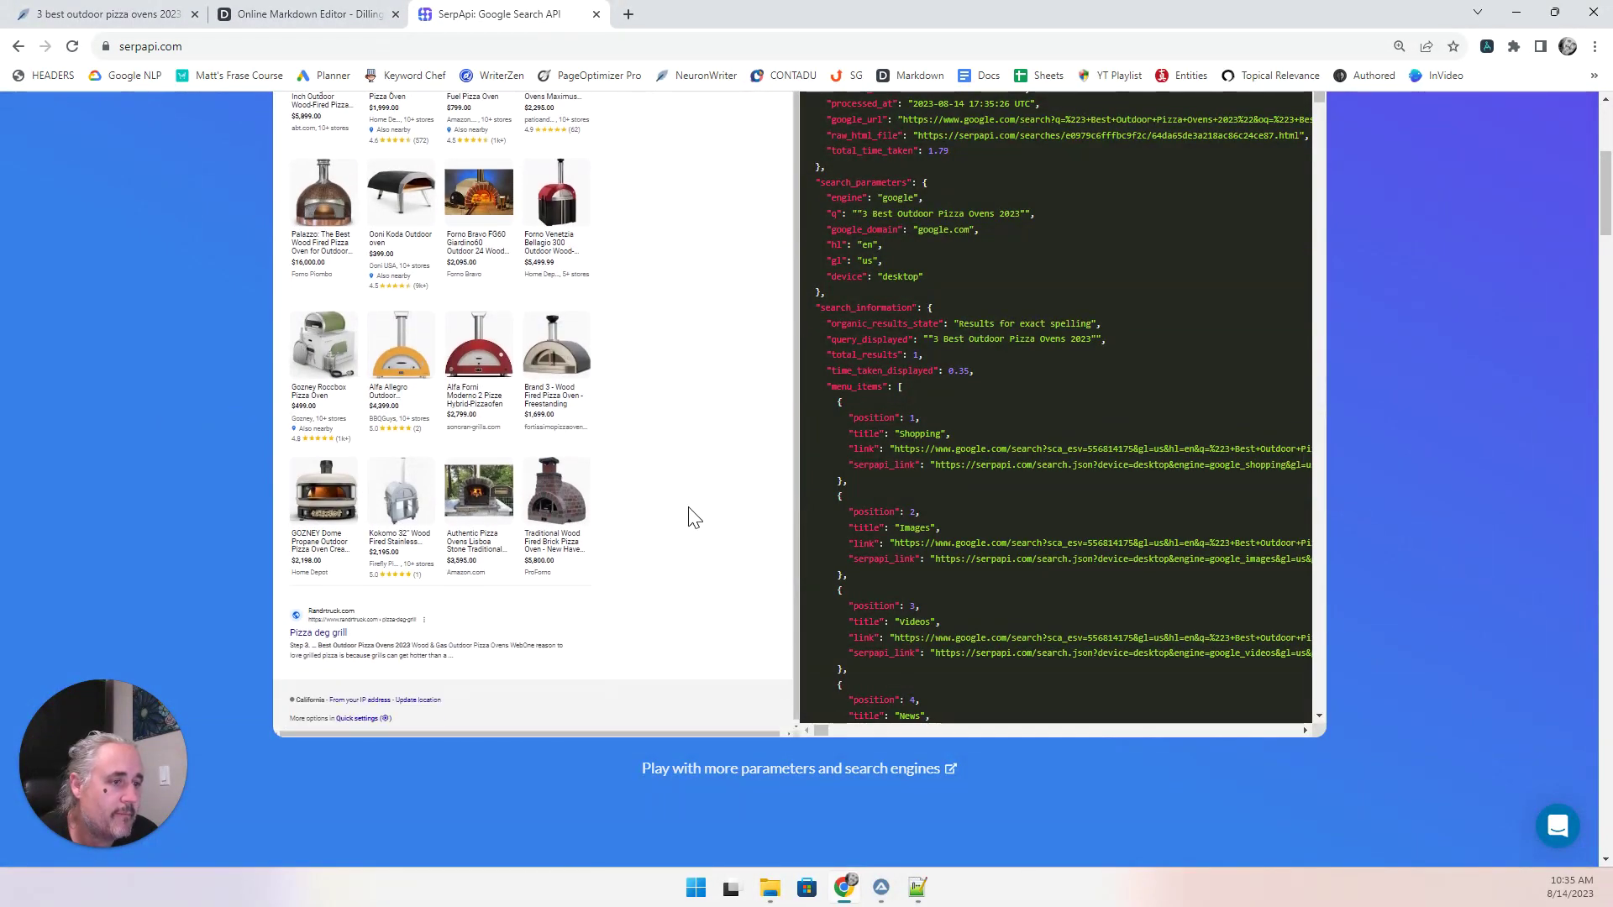
scroll(690, 514, up, 1)
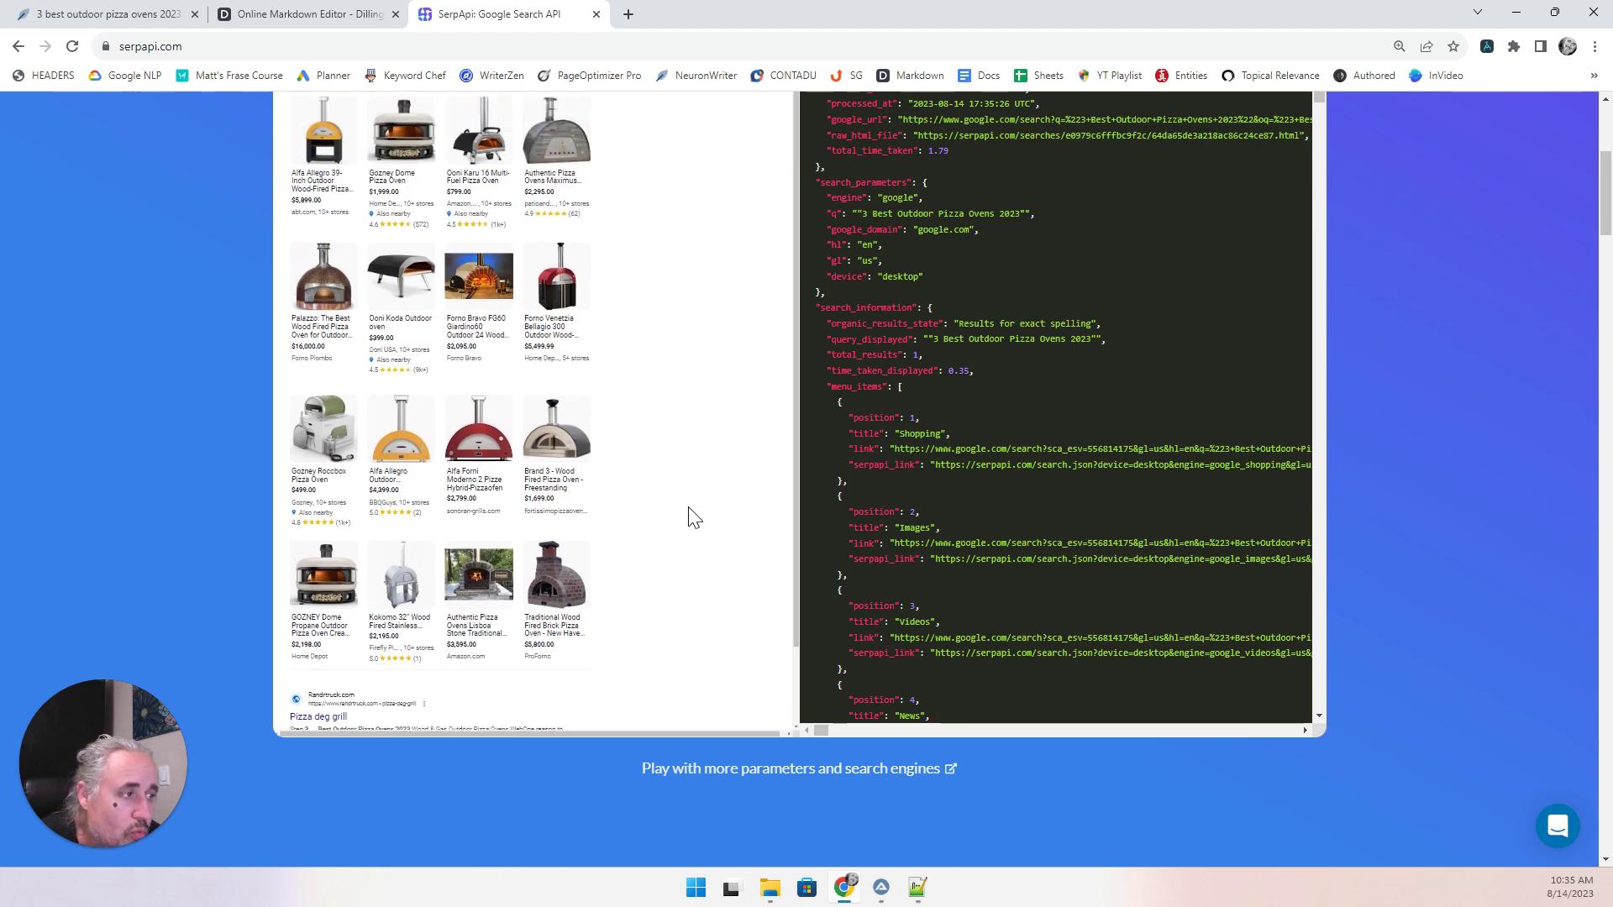
scroll(691, 514, down, 1)
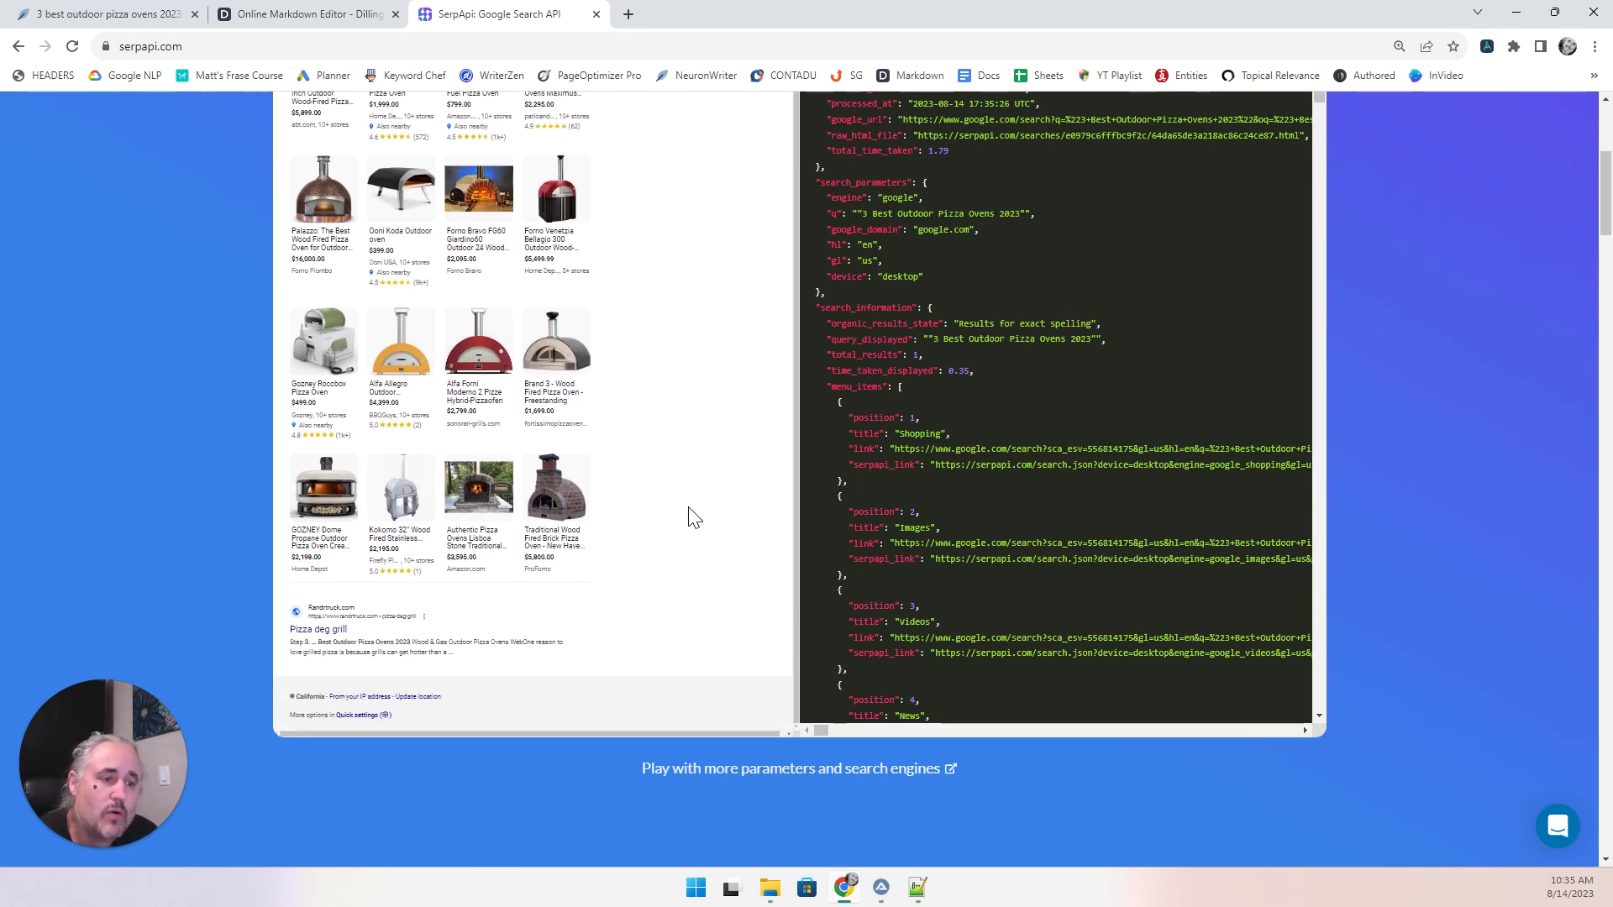
Copy the quoted search query, search Google for it in a new tab and examine the results from the AI overview to the organic listing.
scroll(691, 515, up, 1)
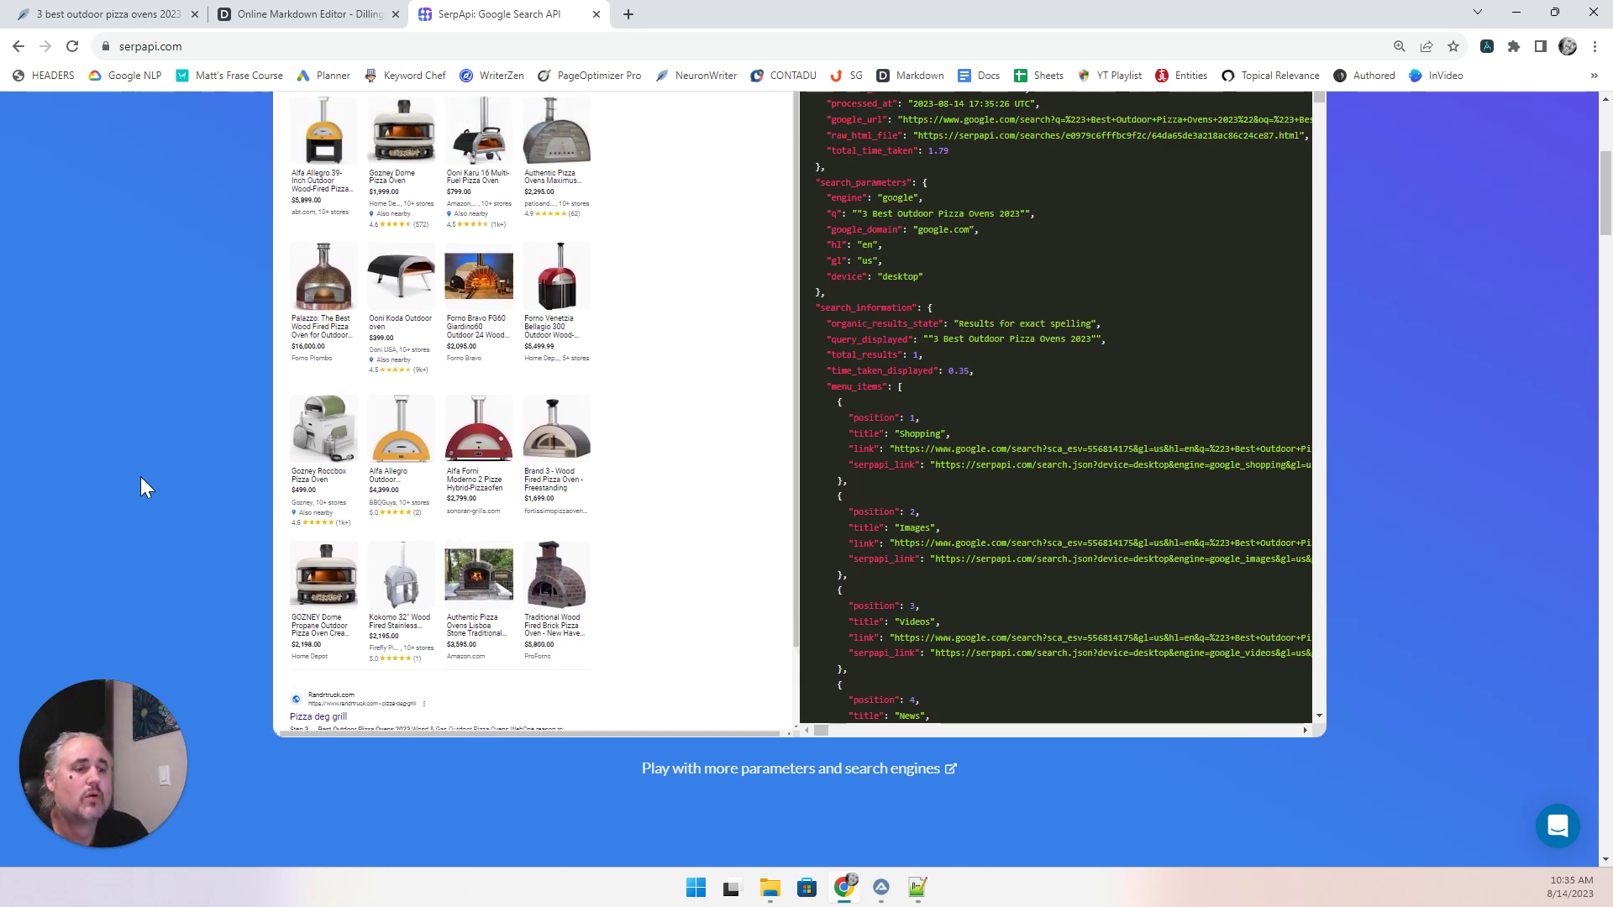
scroll(139, 476, up, 5)
triple_click(569, 378)
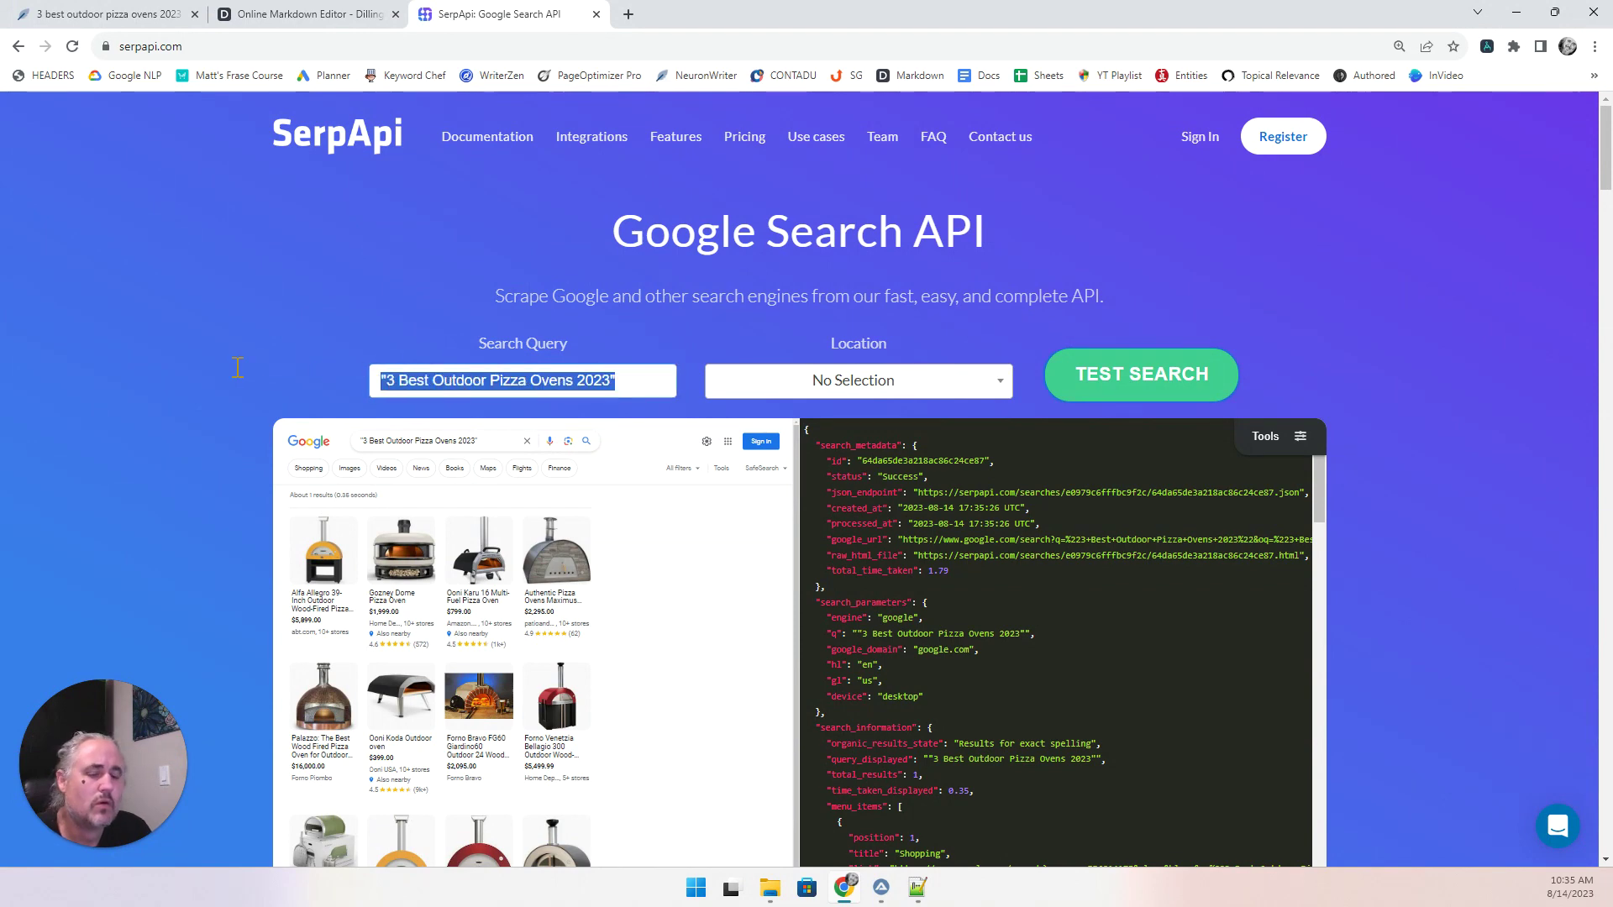
key(ctrl+c)
key(ctrl+t)
key(ctrl+v)
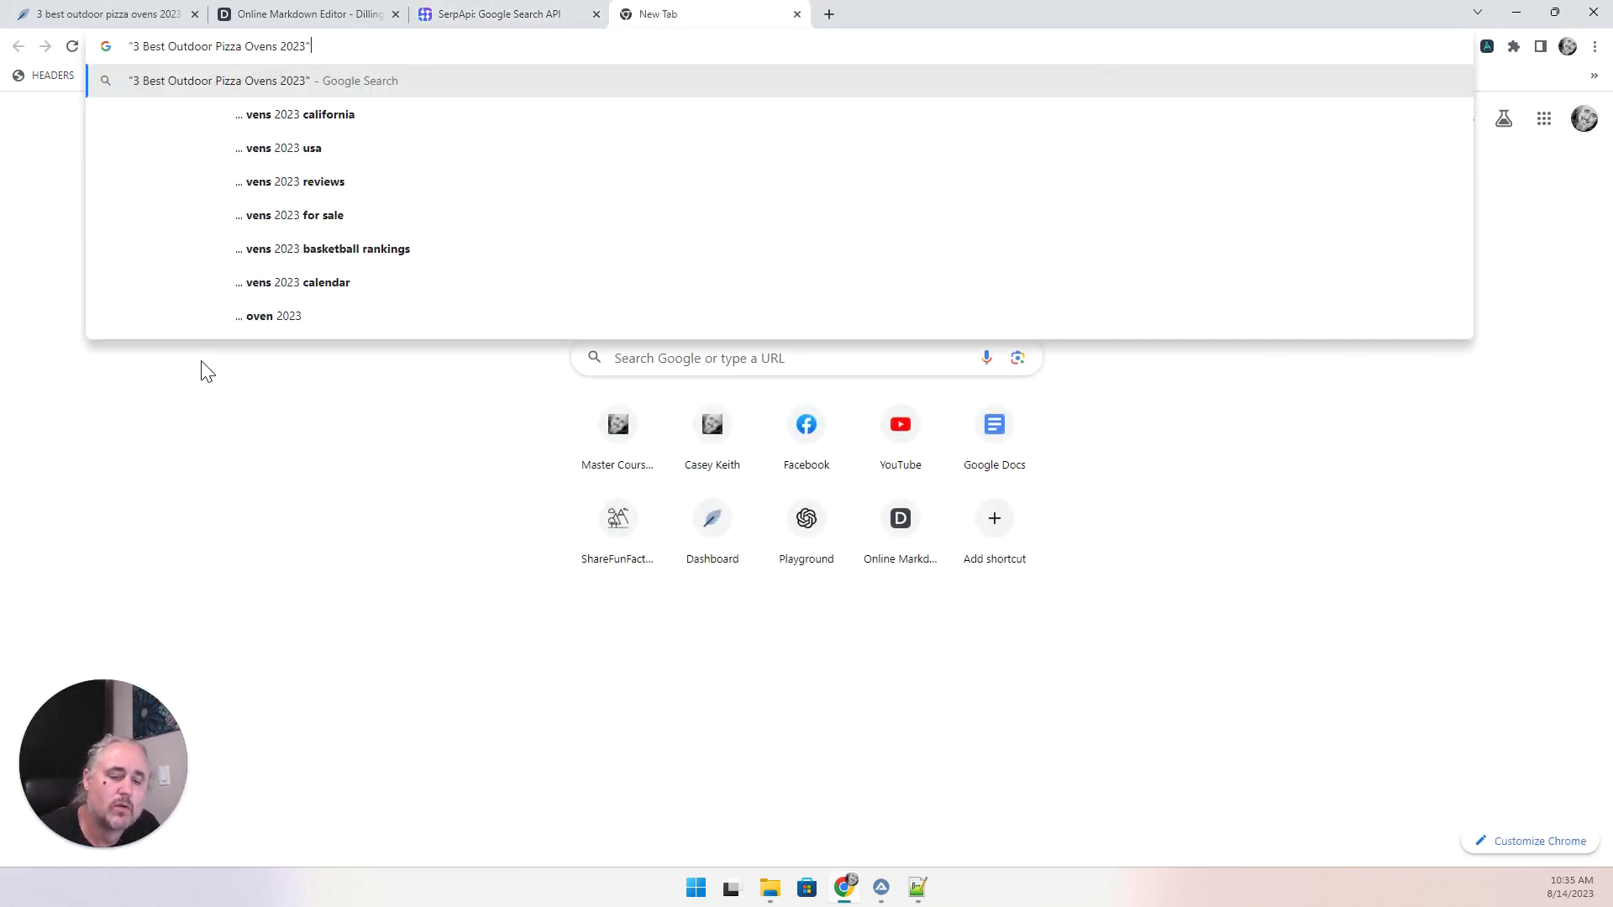
key(Return)
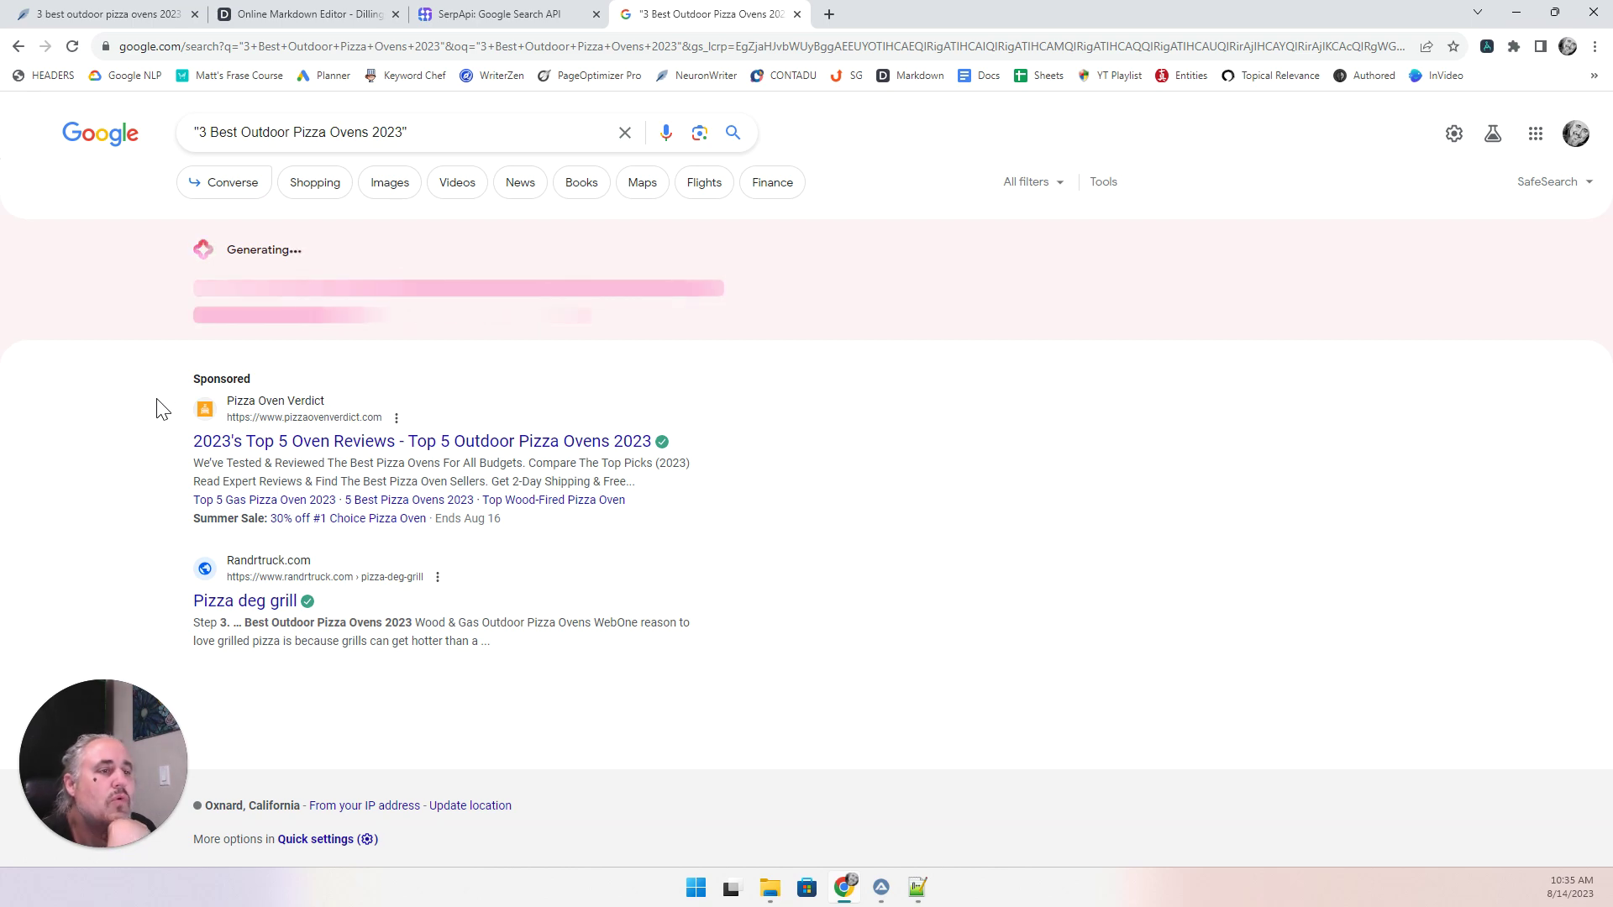
scroll(156, 400, down, 3)
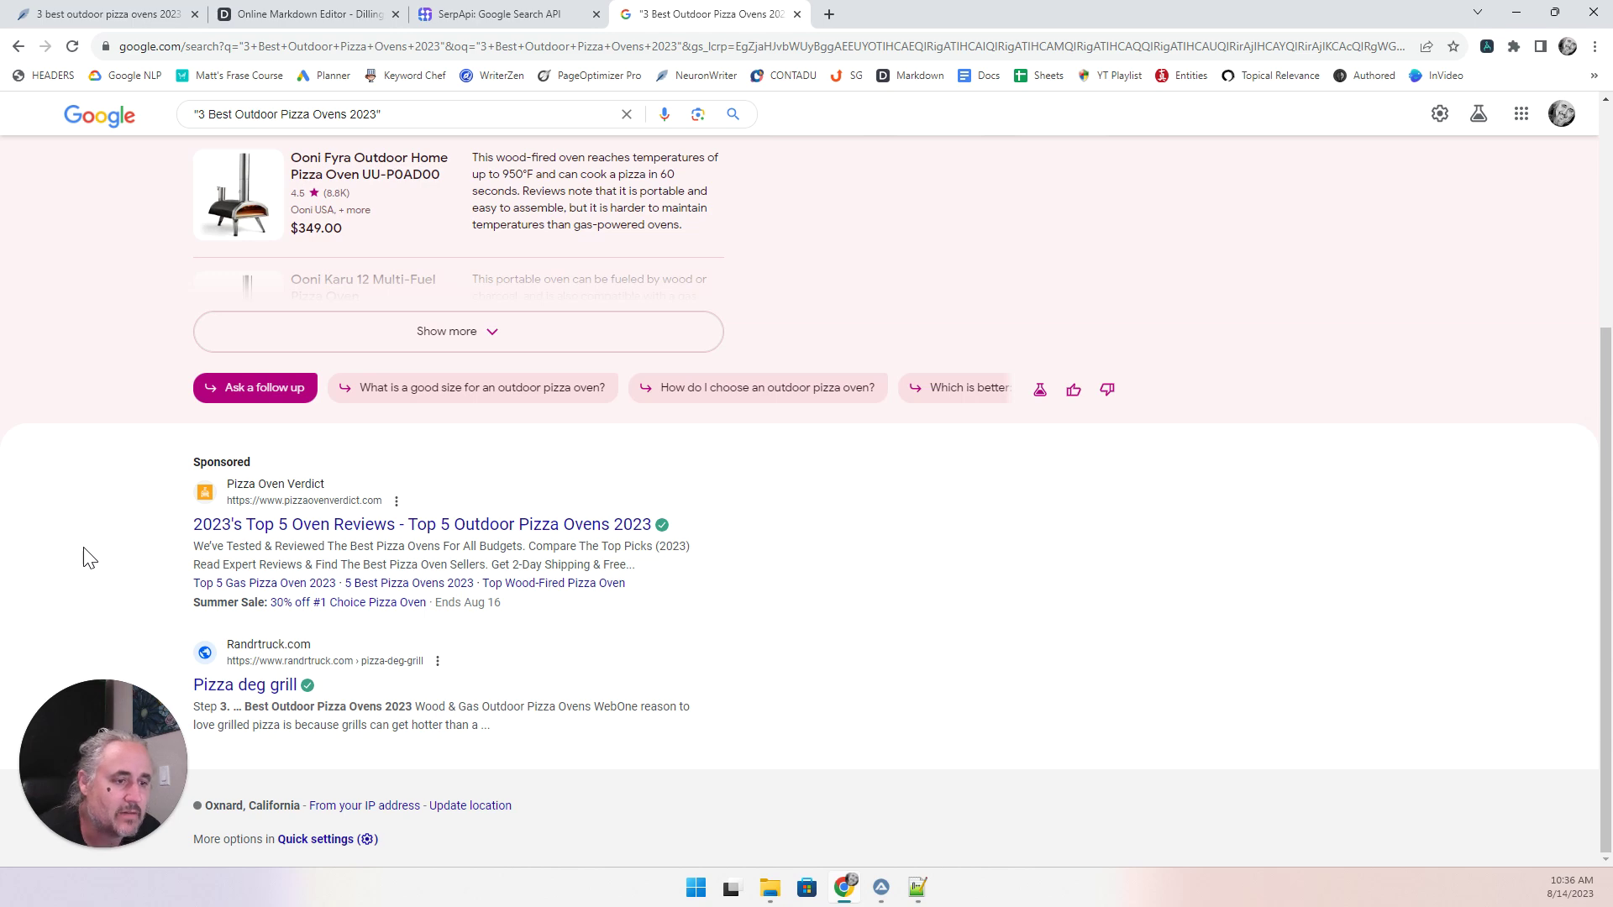
scroll(93, 547, up, 4)
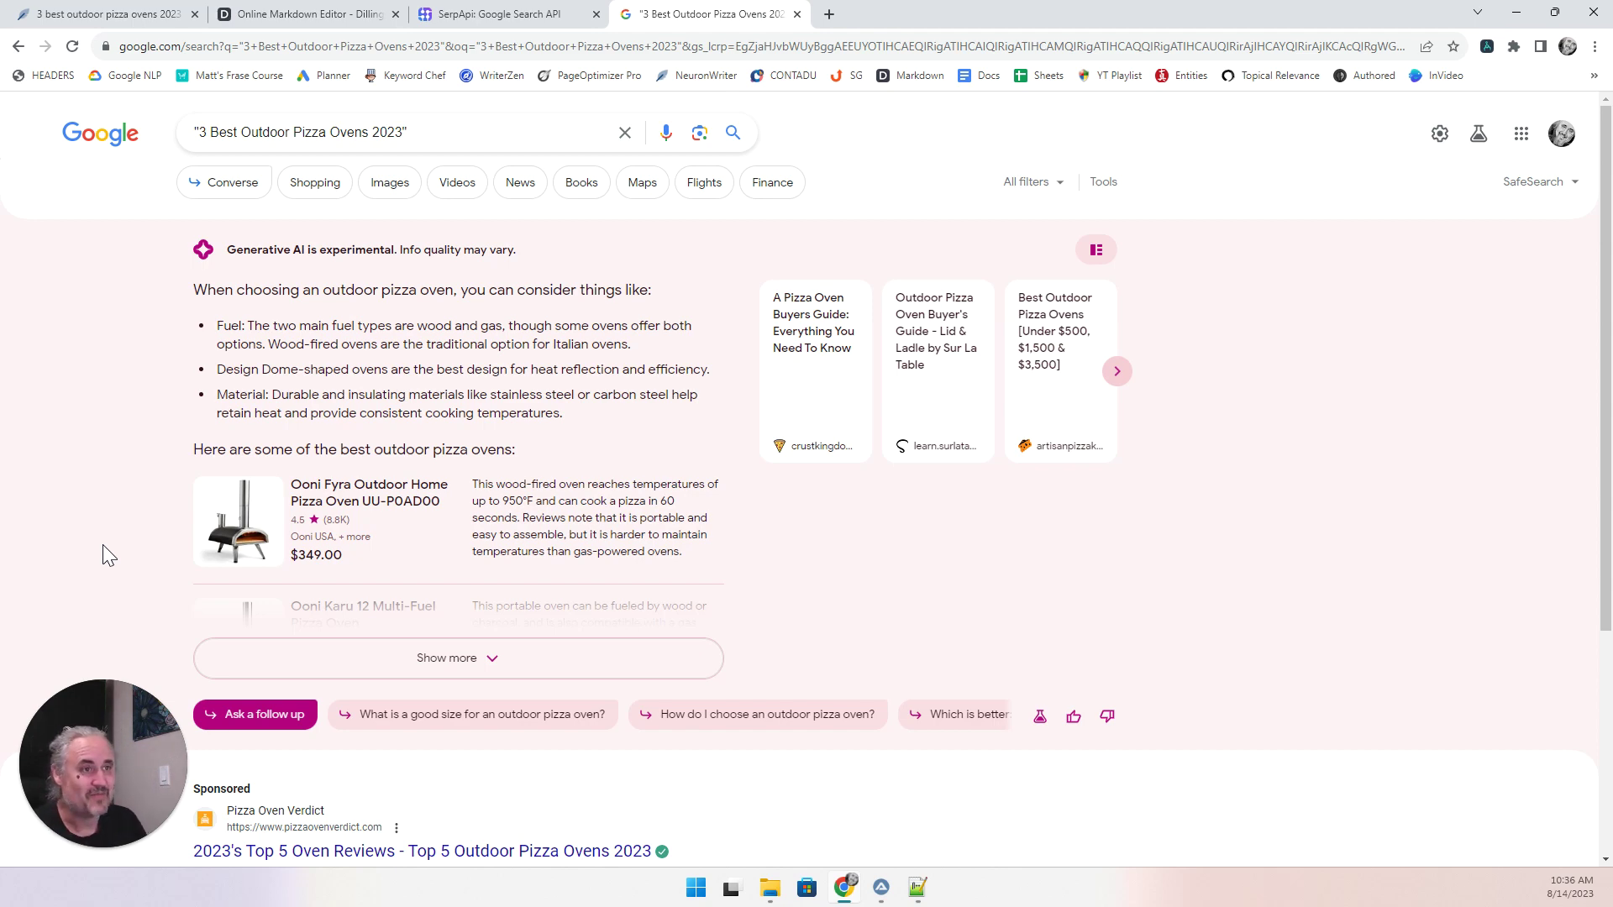
scroll(209, 346, down, 4)
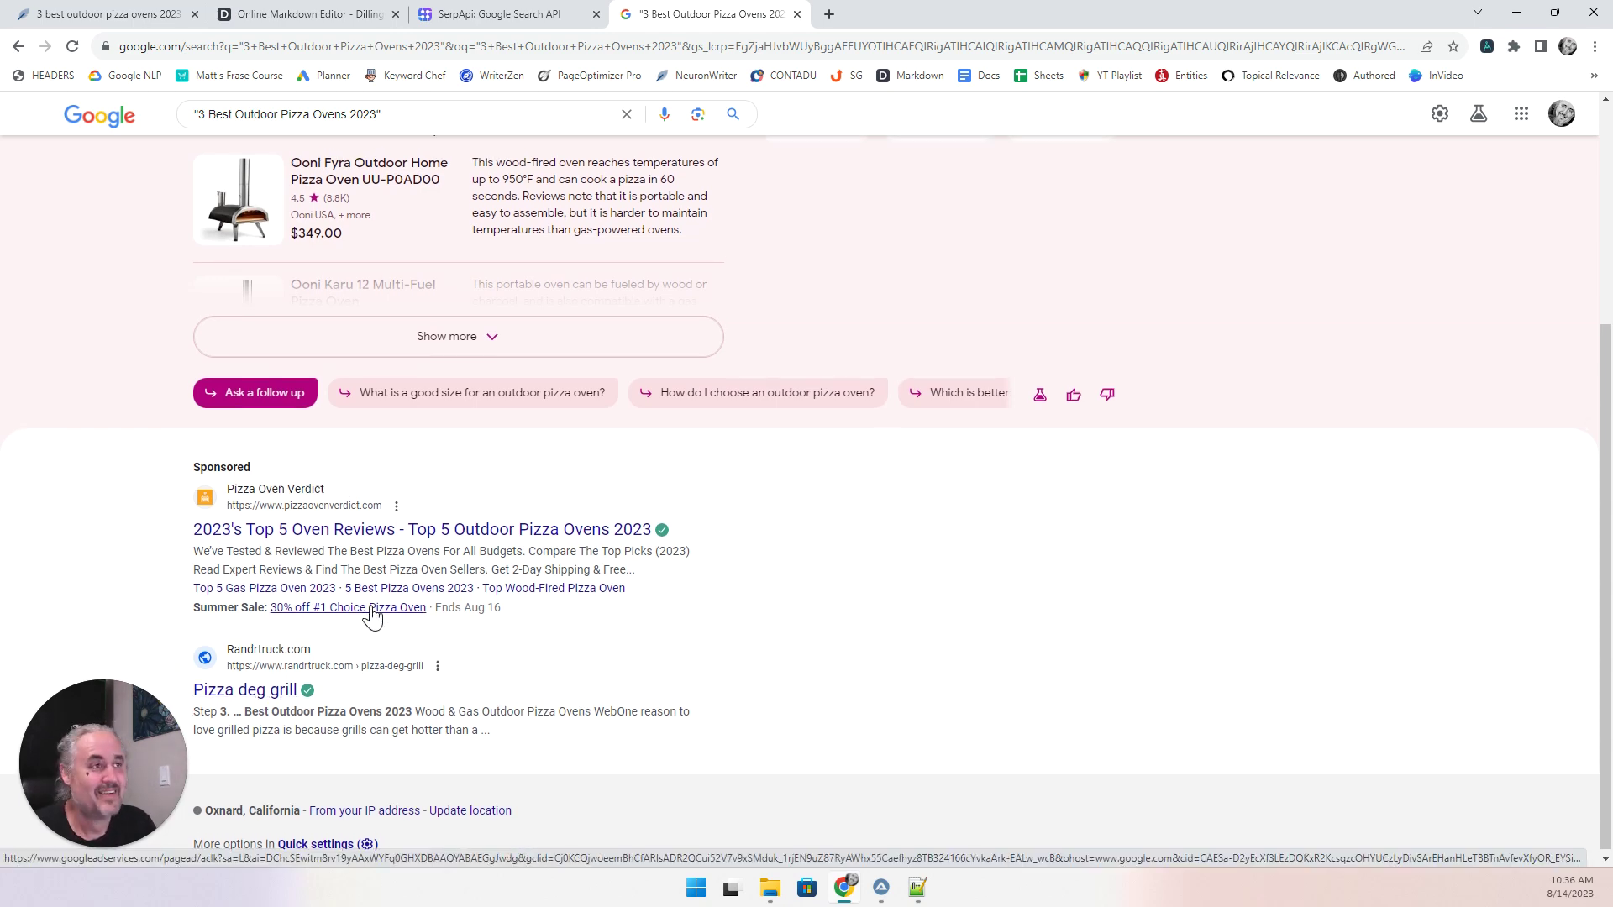
scroll(372, 617, up, 4)
Open bing.com in a new tab and search for "3 Best Outdoor Pizza Ovens 2023" in quotation marks.
click(828, 15)
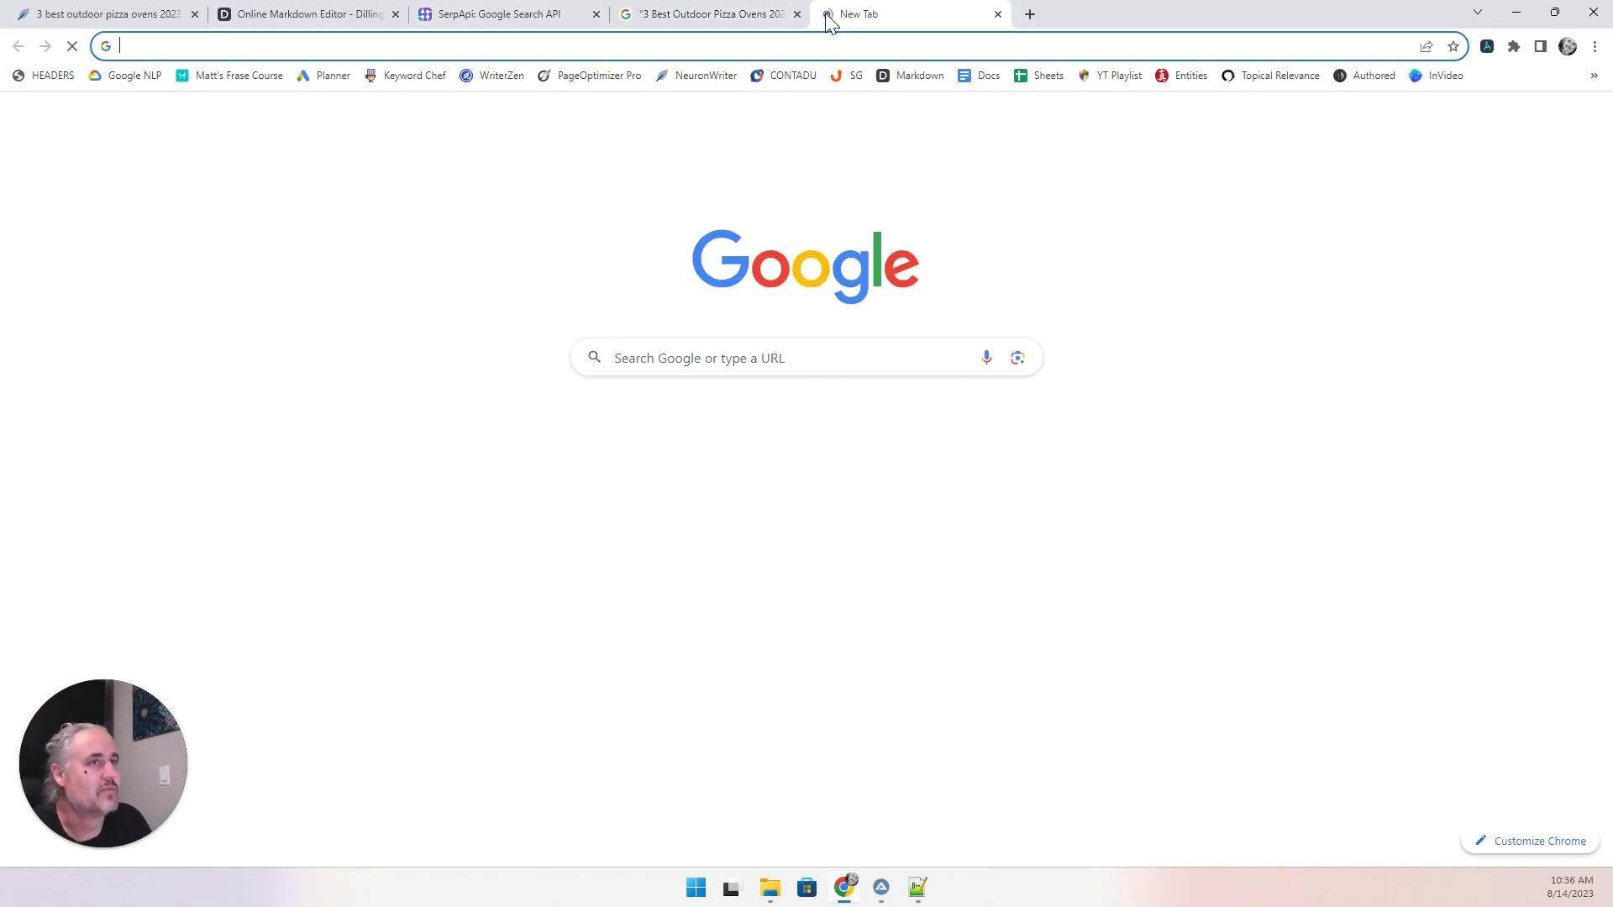
text(bing)
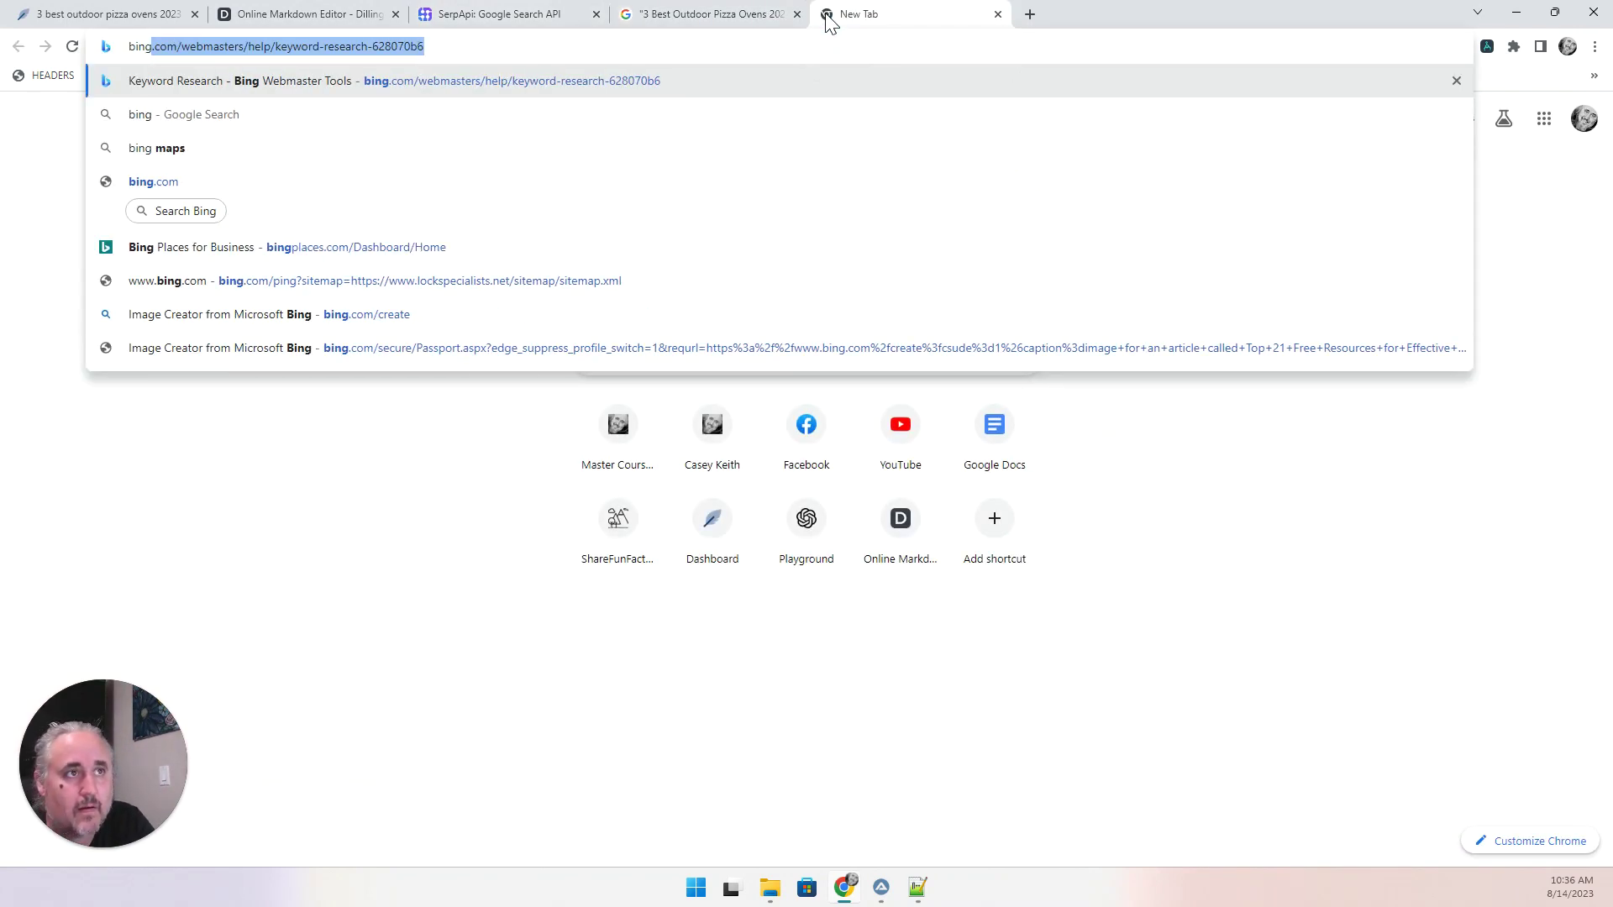
key(Delete)
key(Return)
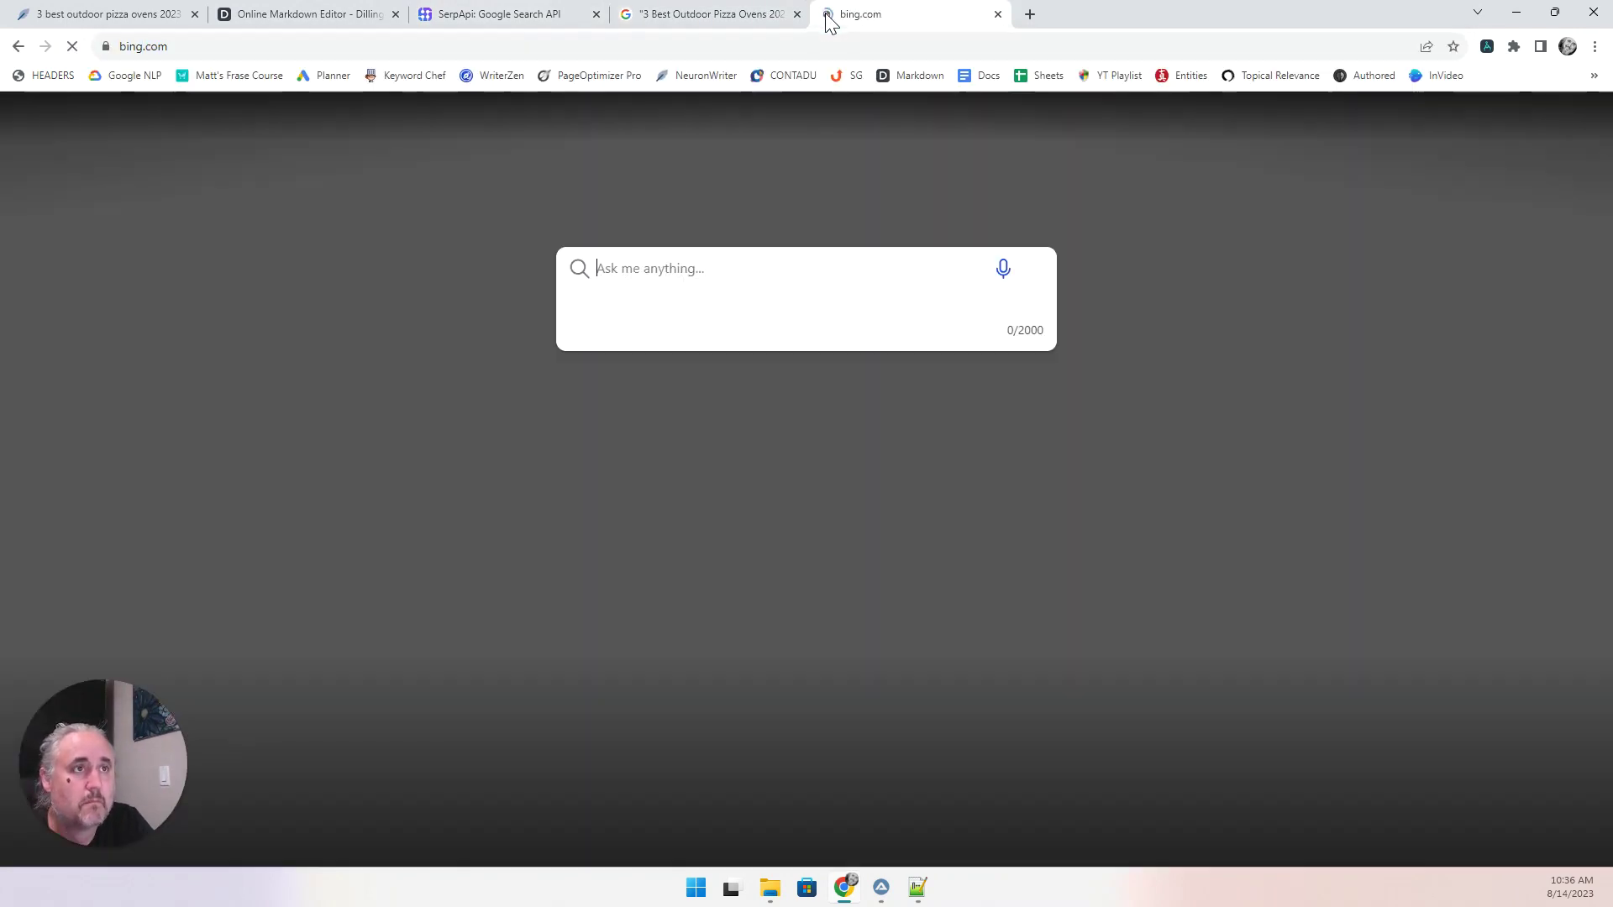
key(ctrl+v)
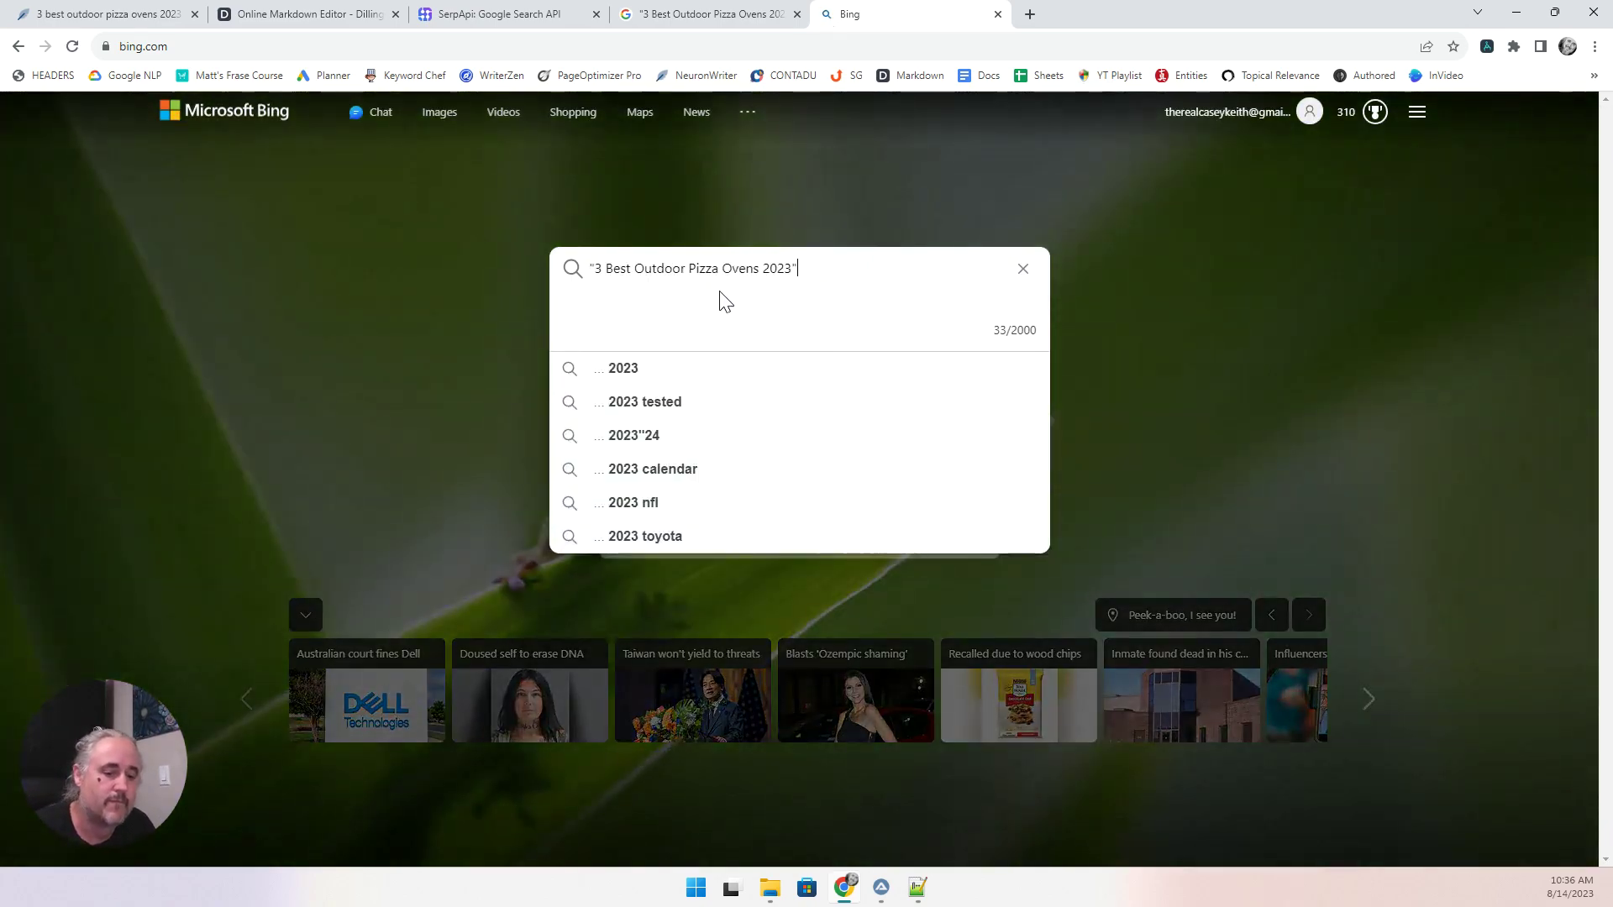
key(Return)
Examine the Bing results from the product ads through the Tom's Guide listing and all the People also ask questions.
scroll(103, 296, down, 5)
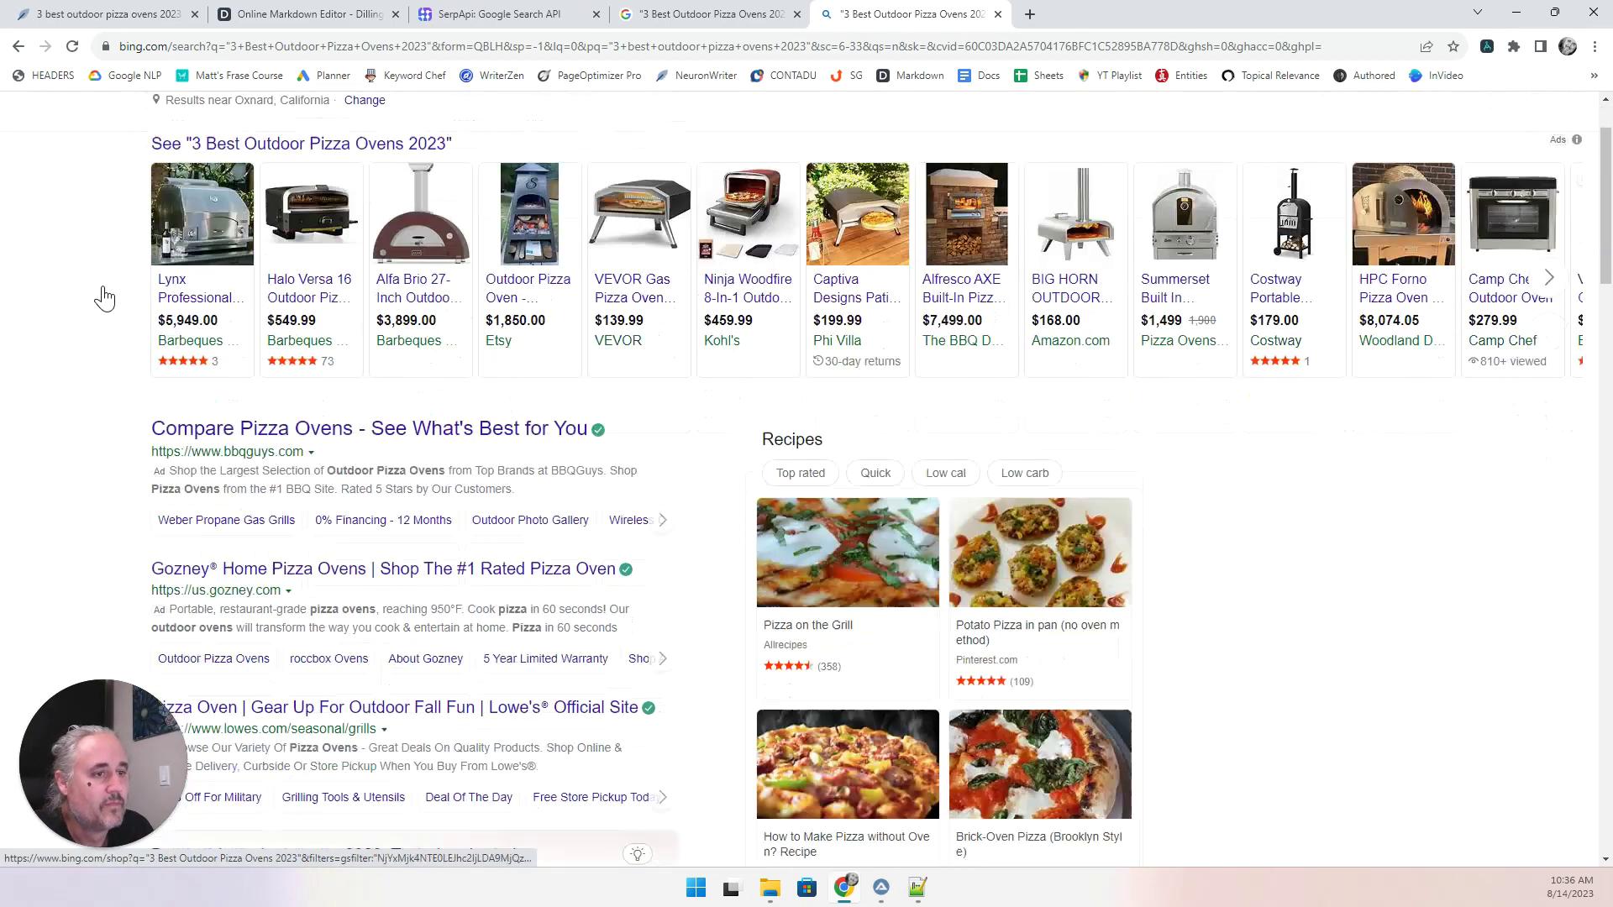
scroll(103, 295, up, 3)
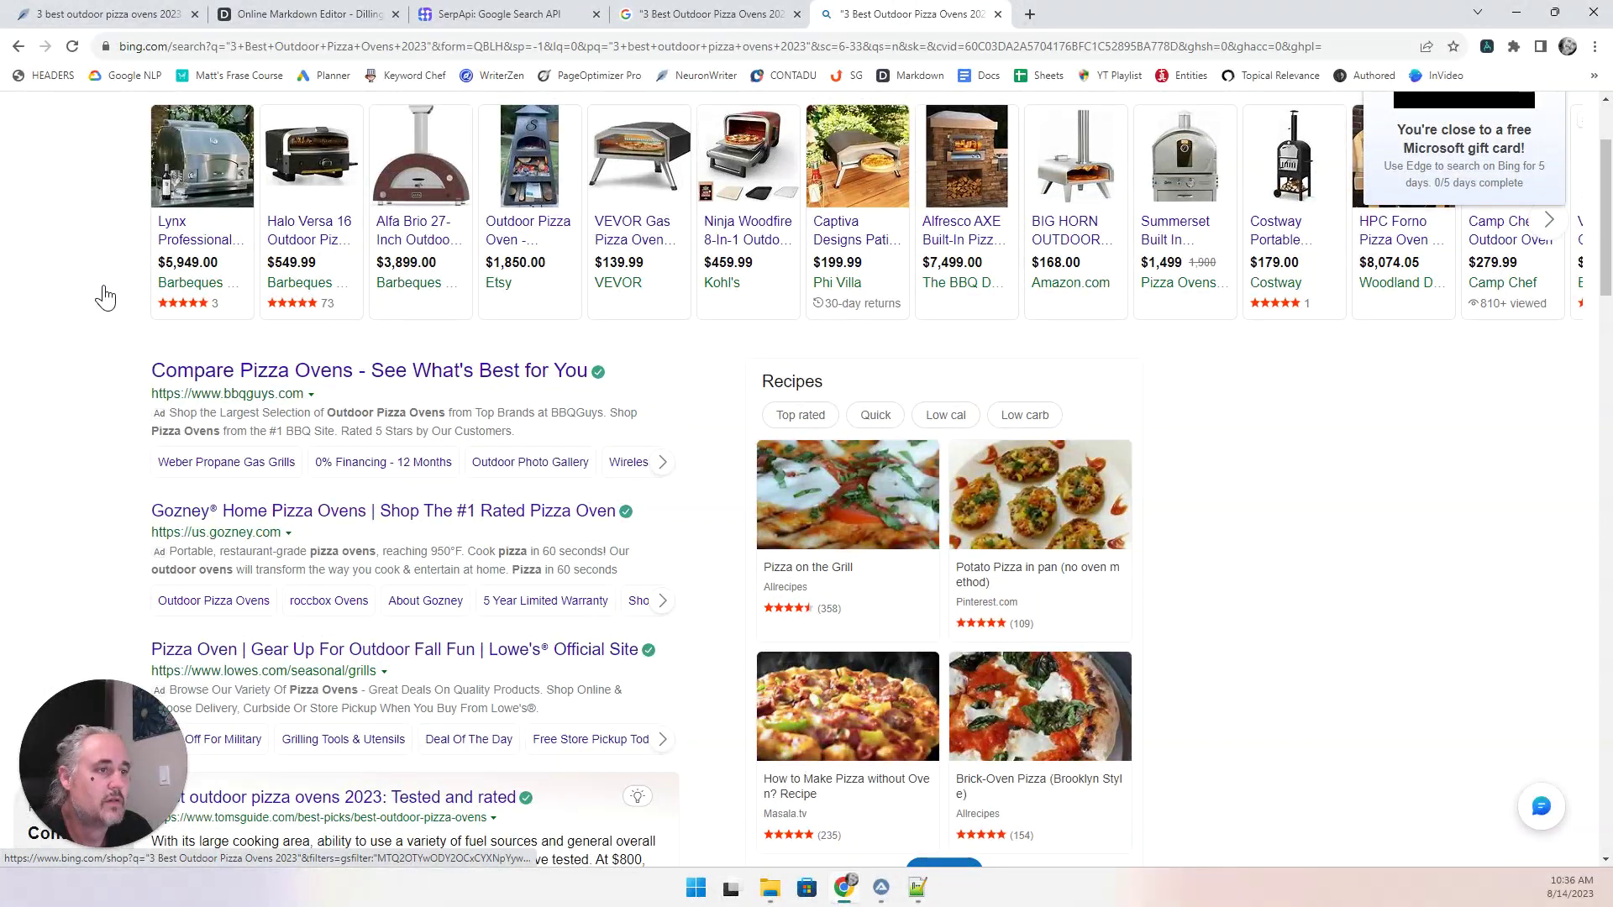
scroll(105, 296, down, 1)
scroll(105, 296, down, 1)
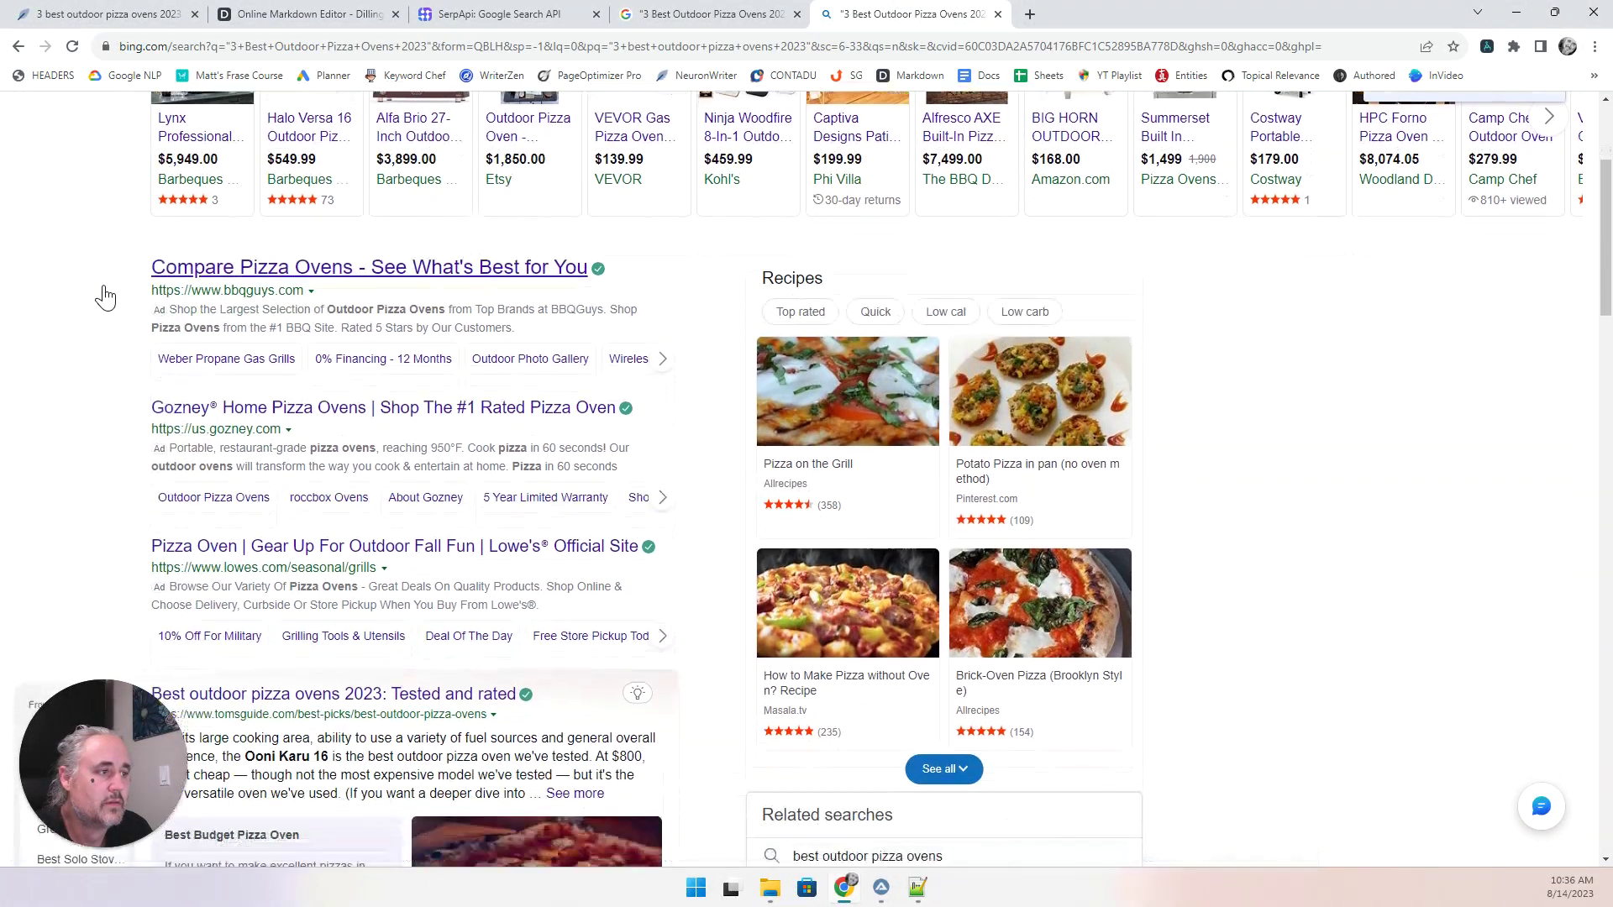
scroll(105, 296, down, 2)
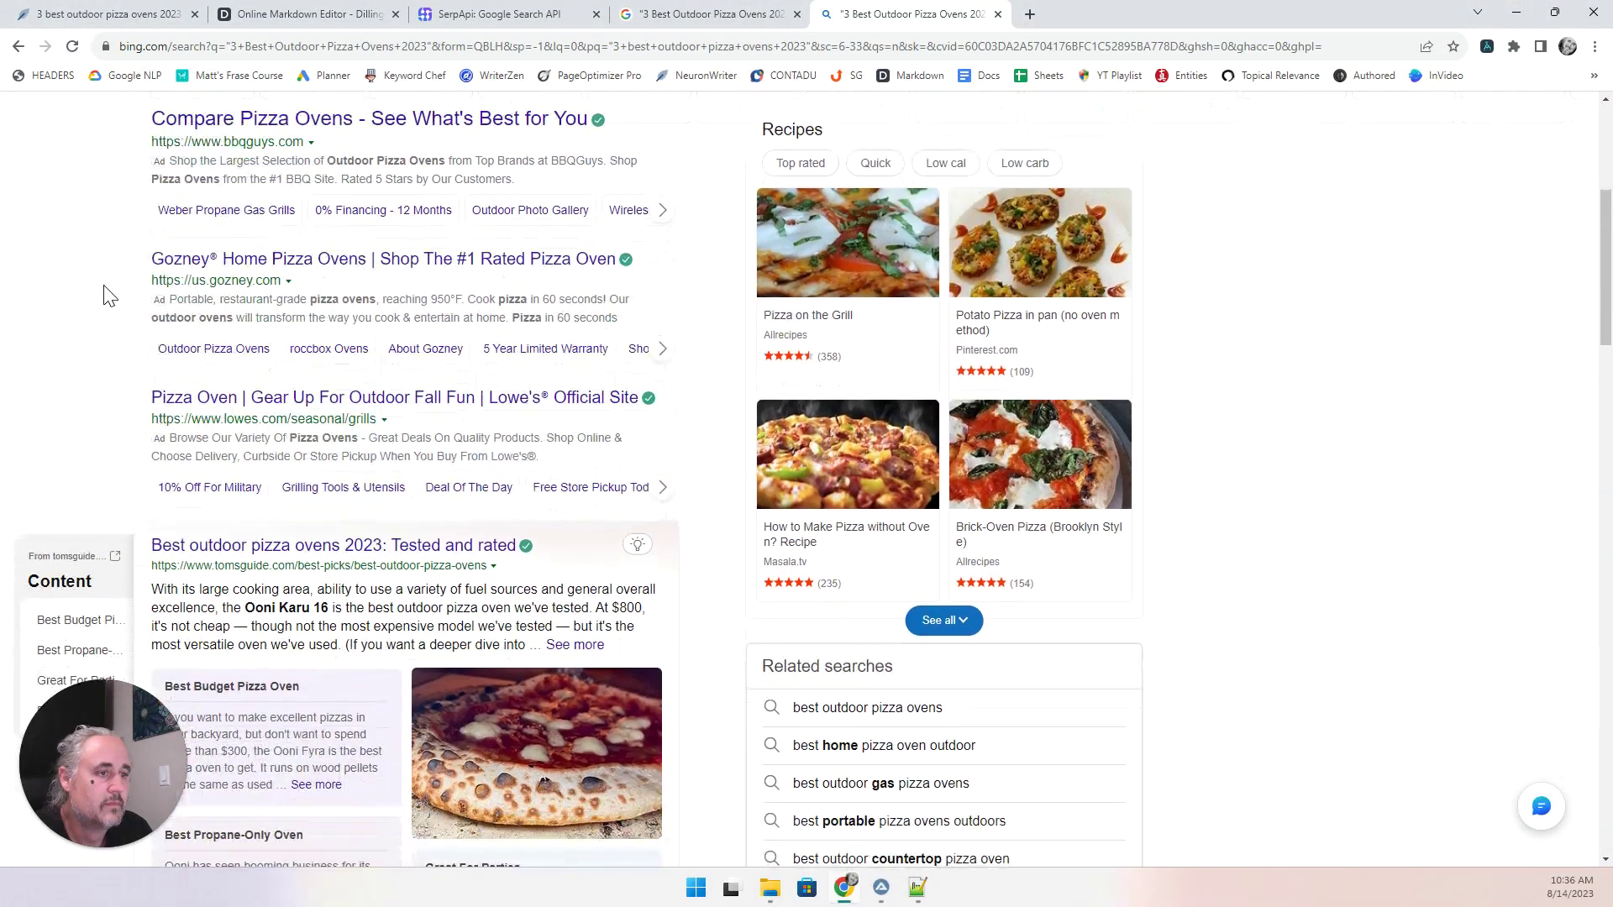
scroll(105, 295, down, 2)
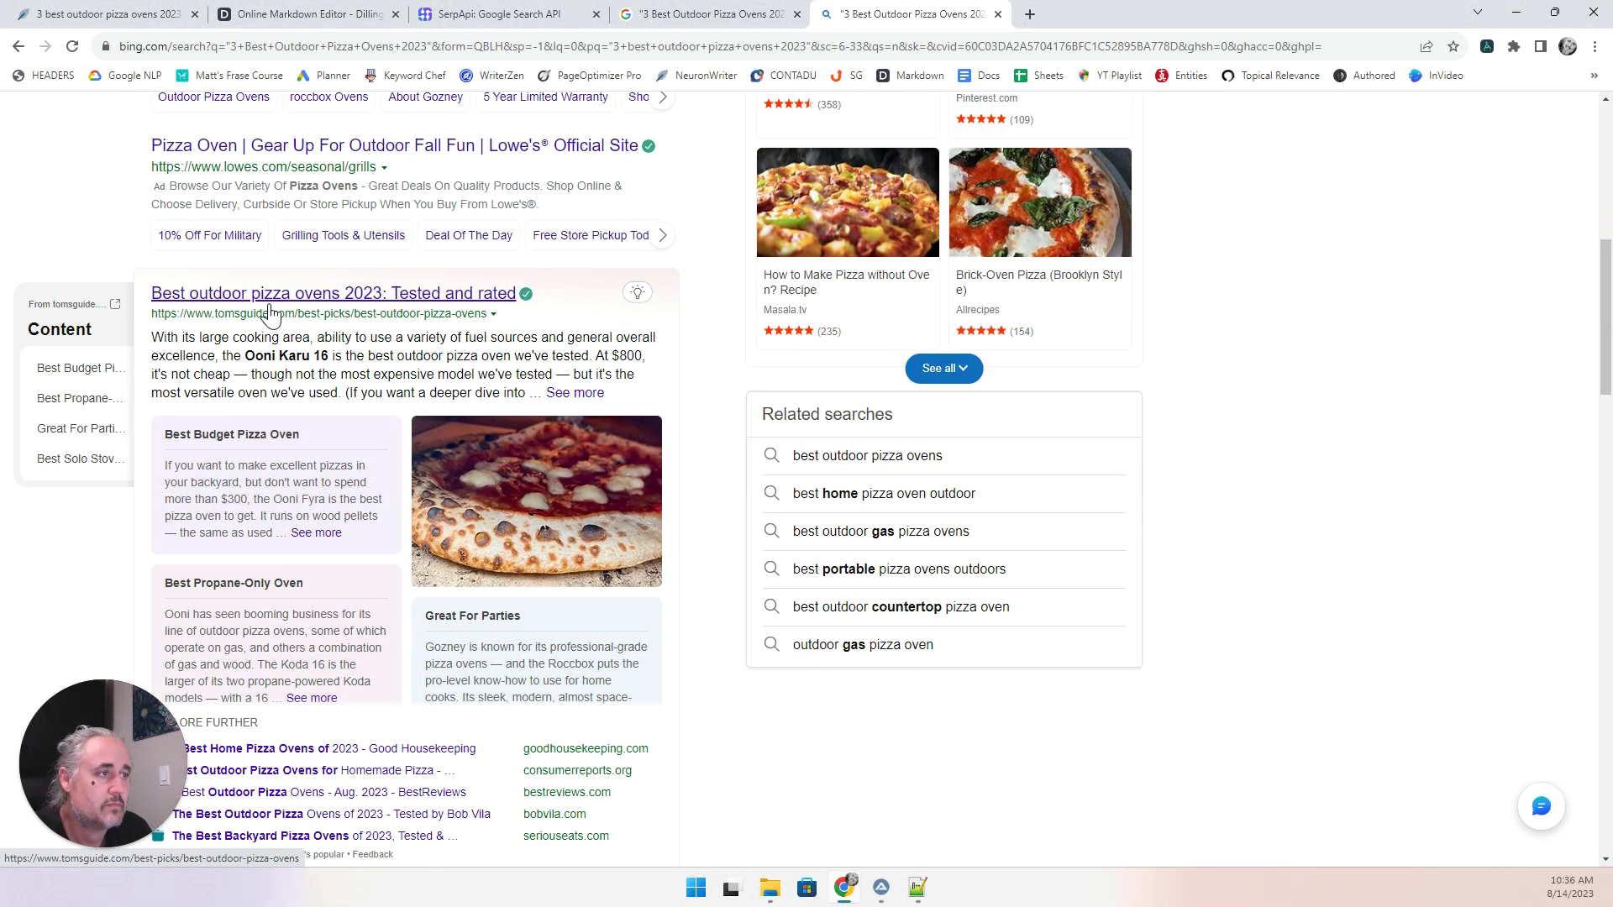
scroll(271, 312, down, 2)
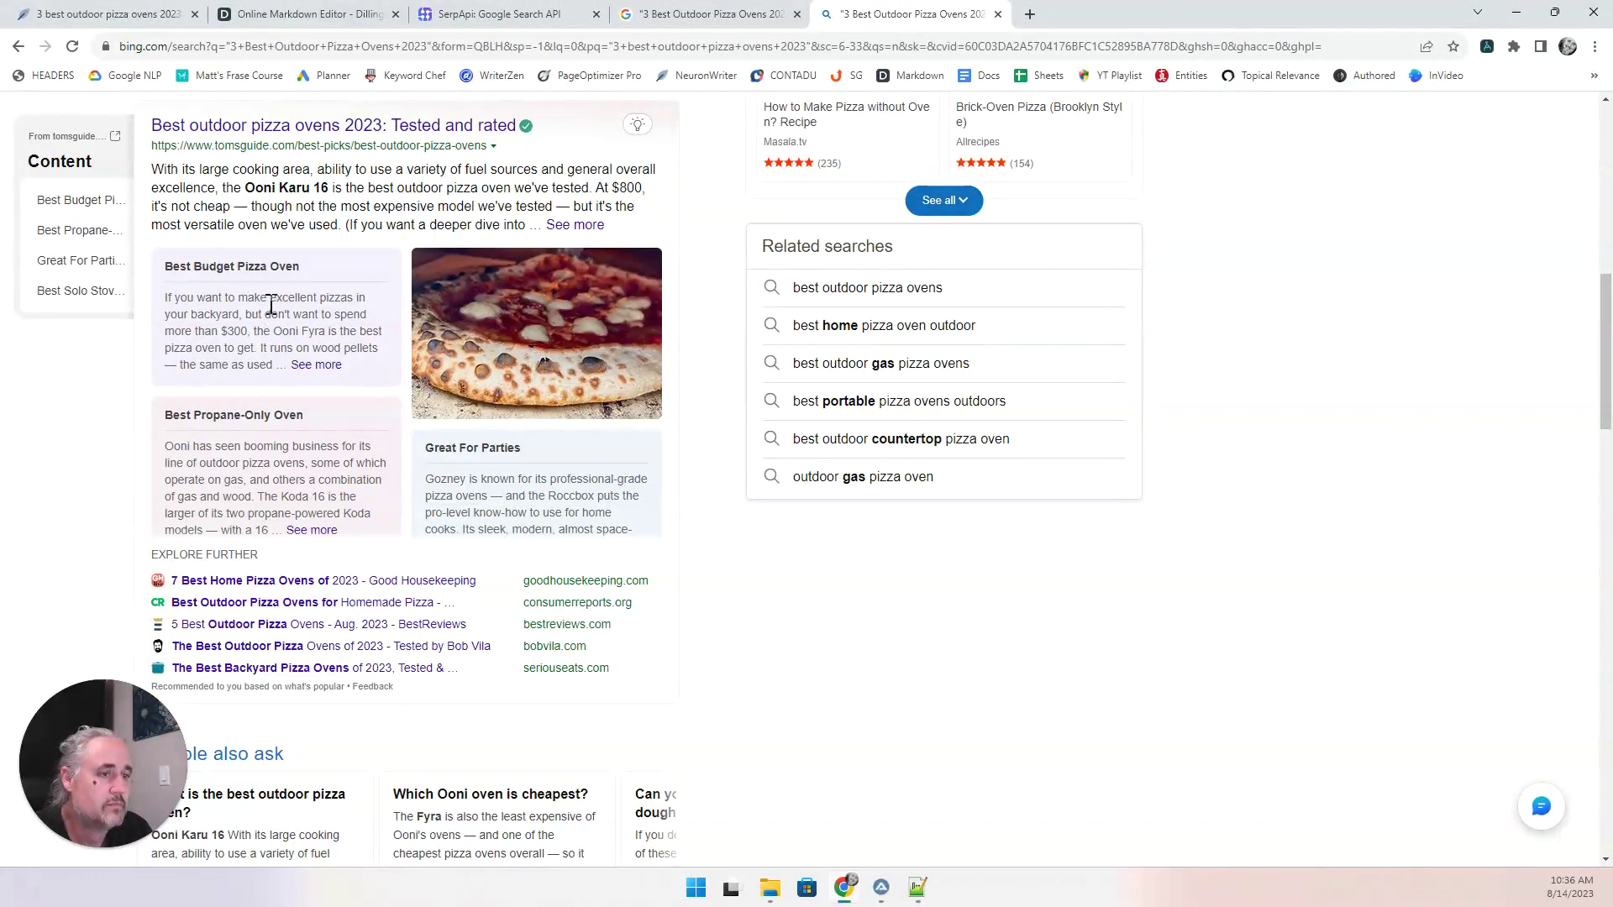
scroll(271, 304, down, 1)
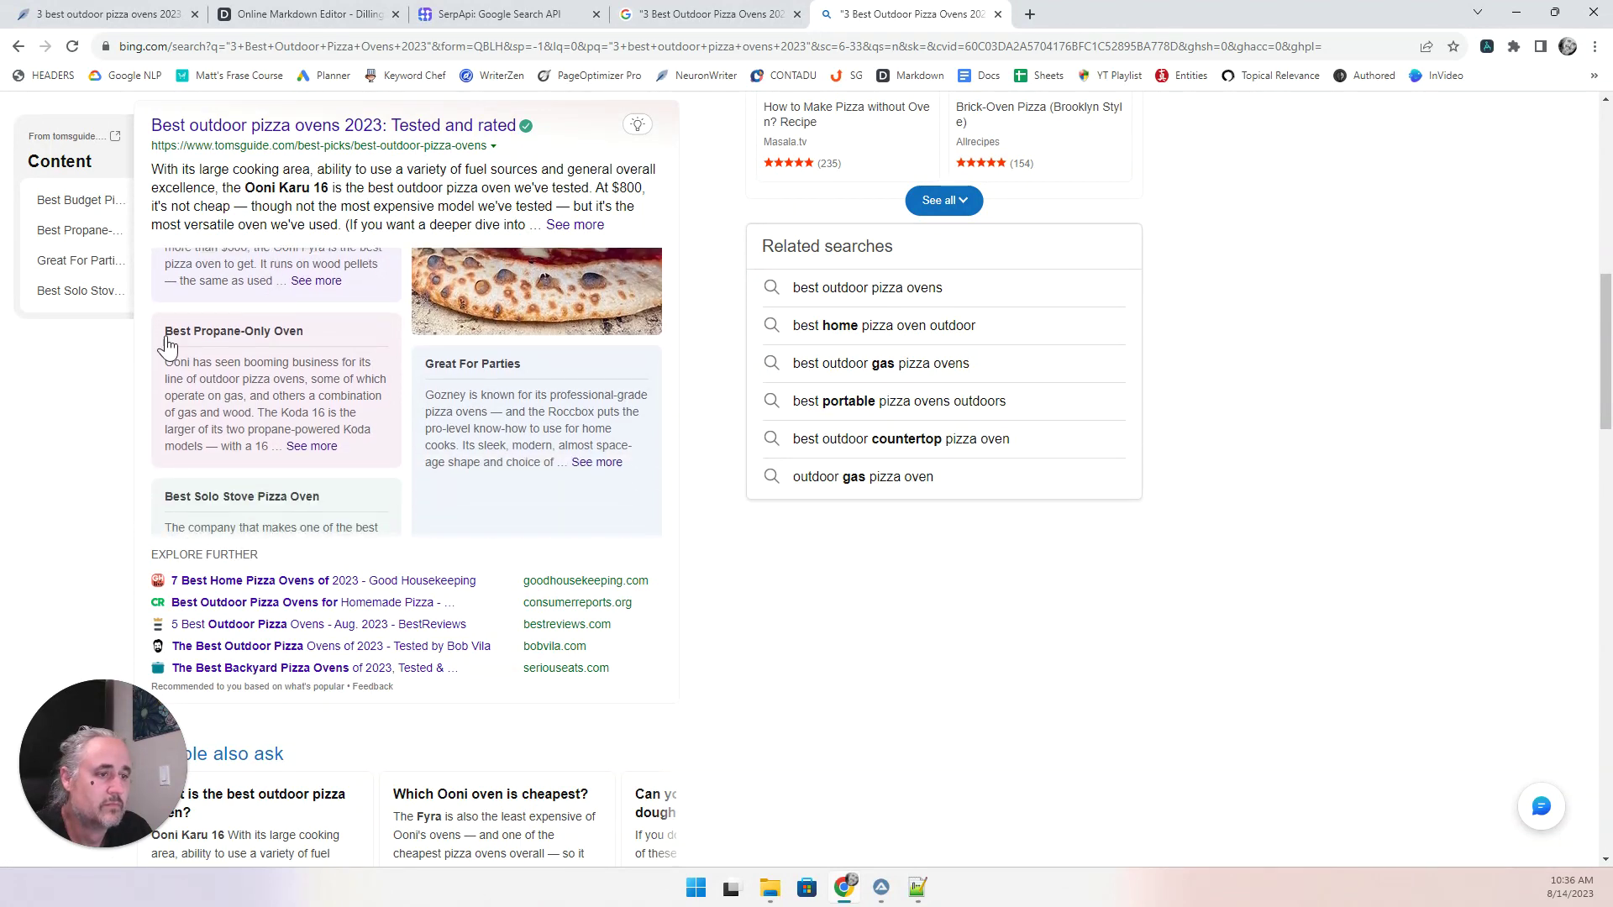
scroll(130, 409, down, 3)
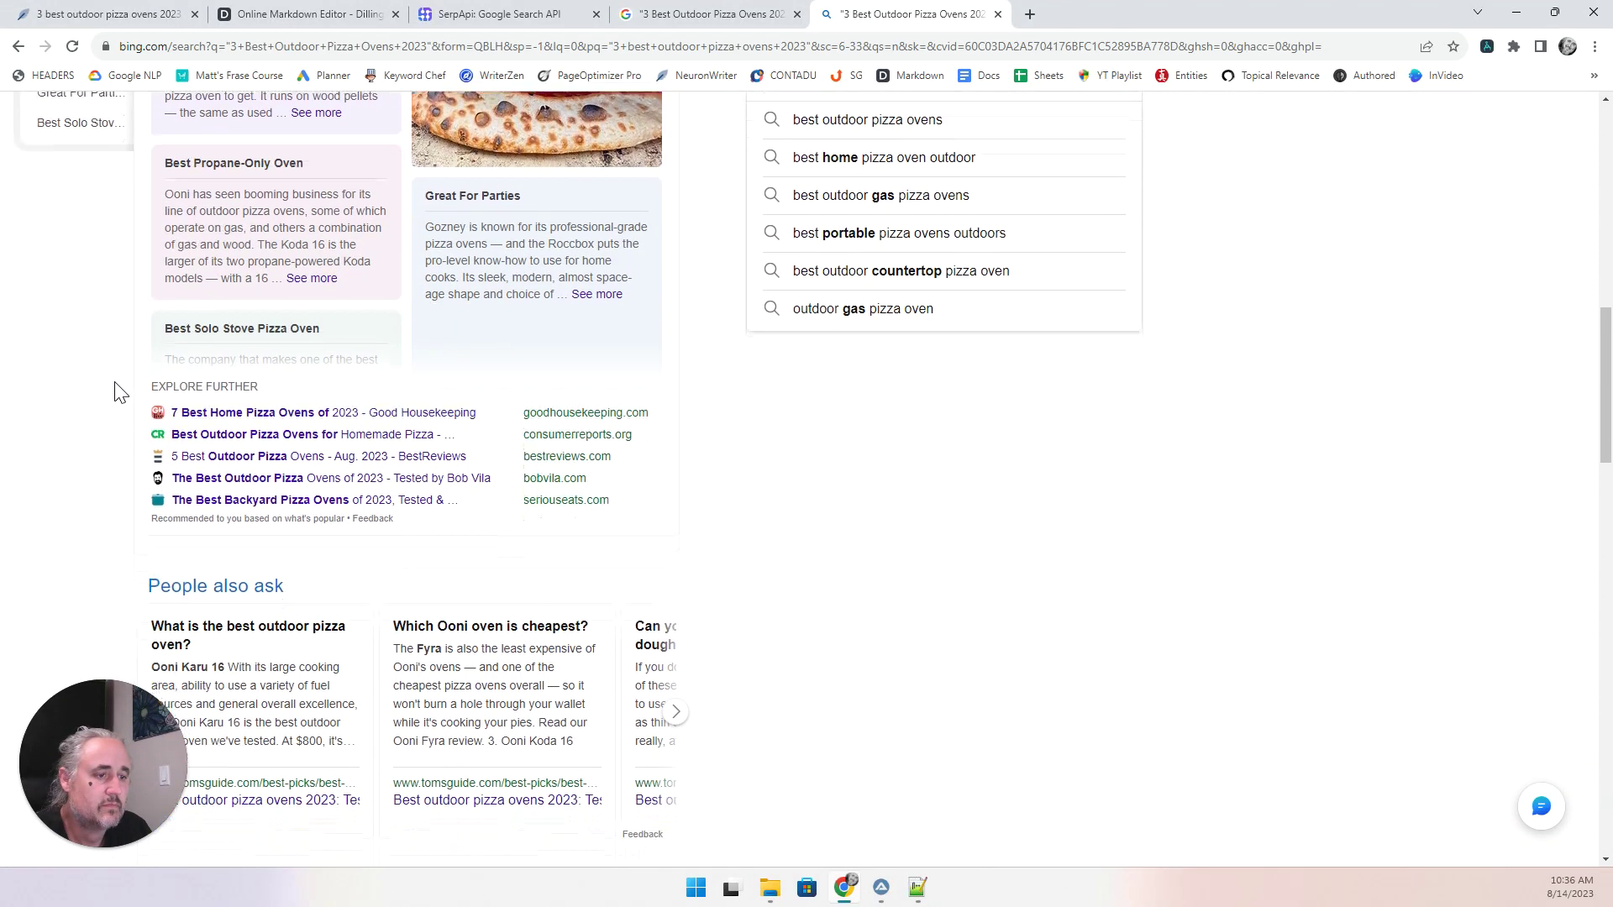
scroll(119, 392, down, 2)
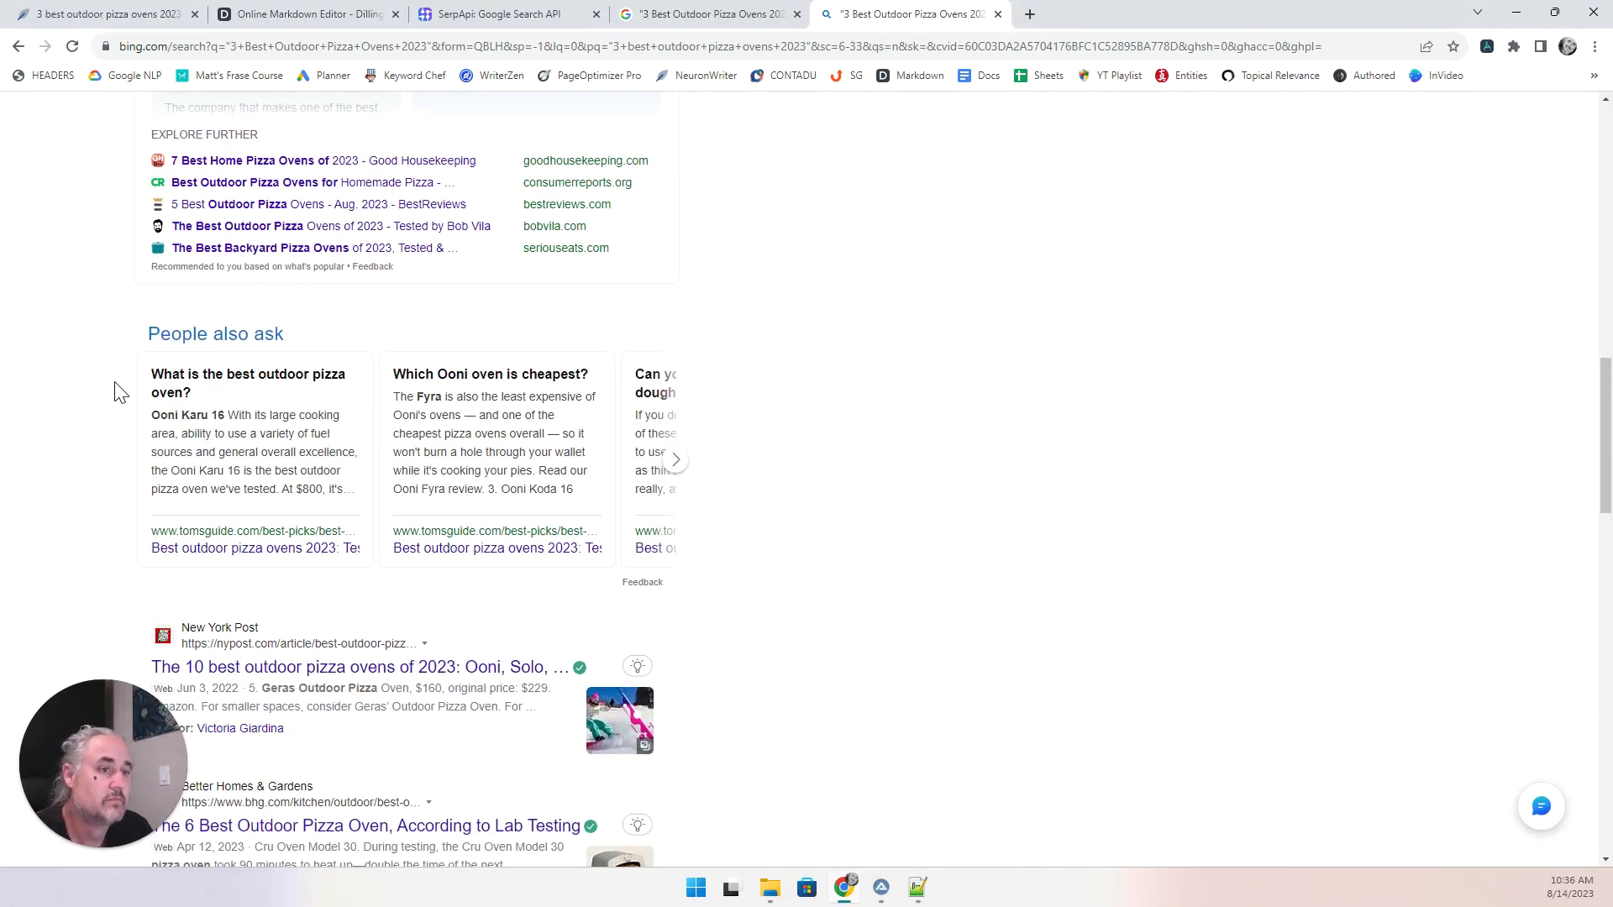
scroll(119, 392, down, 2)
scroll(118, 392, down, 1)
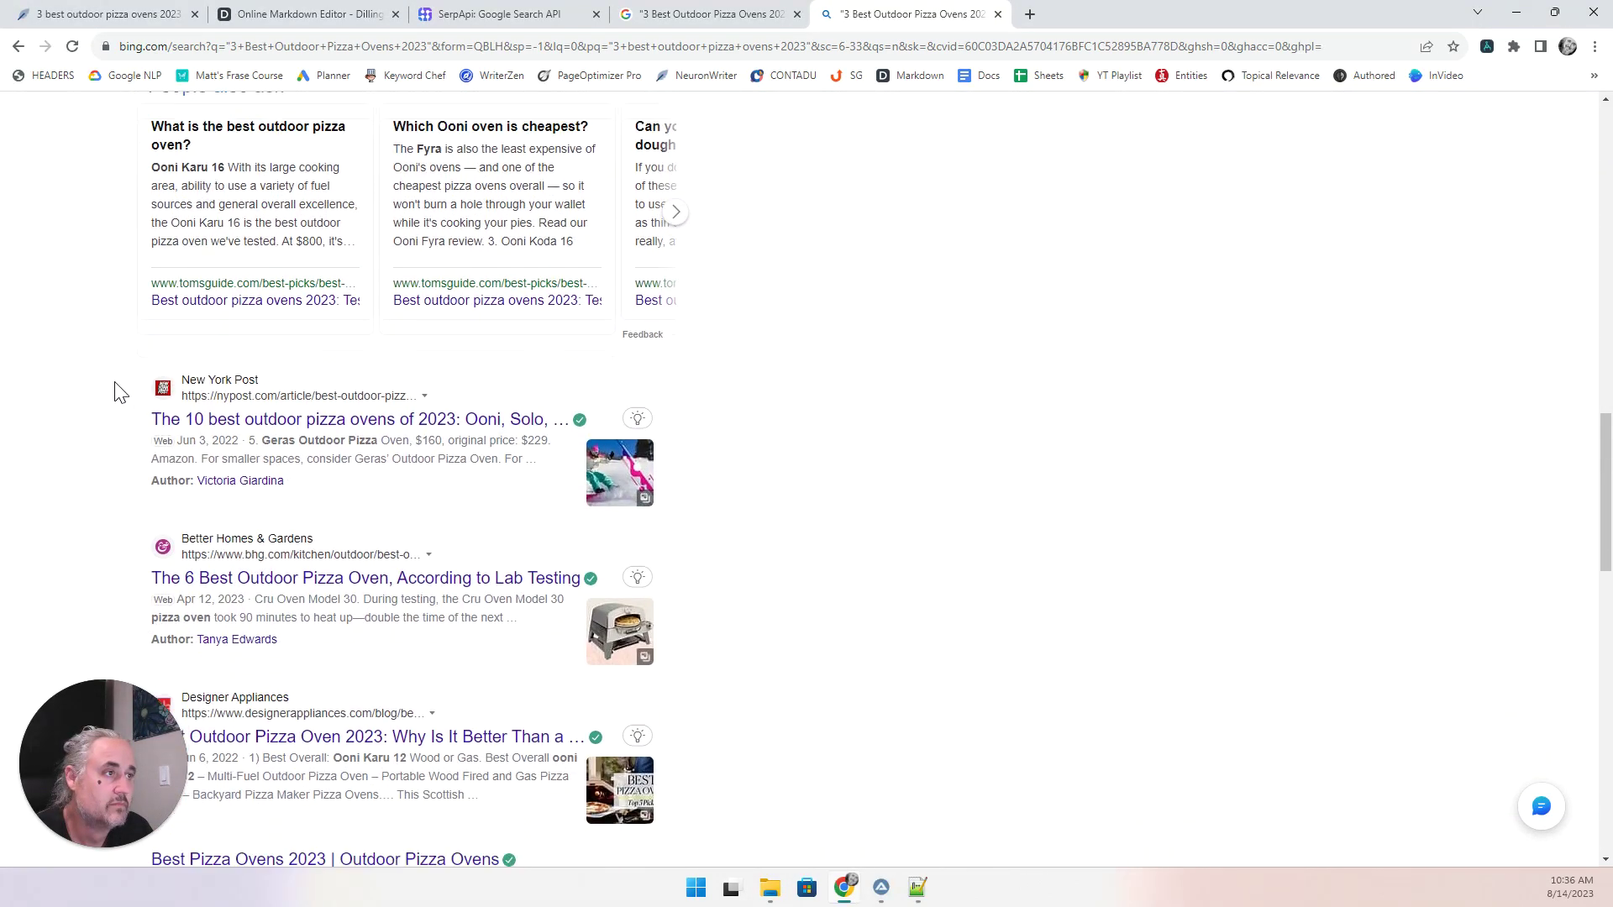
scroll(115, 387, up, 2)
click(677, 377)
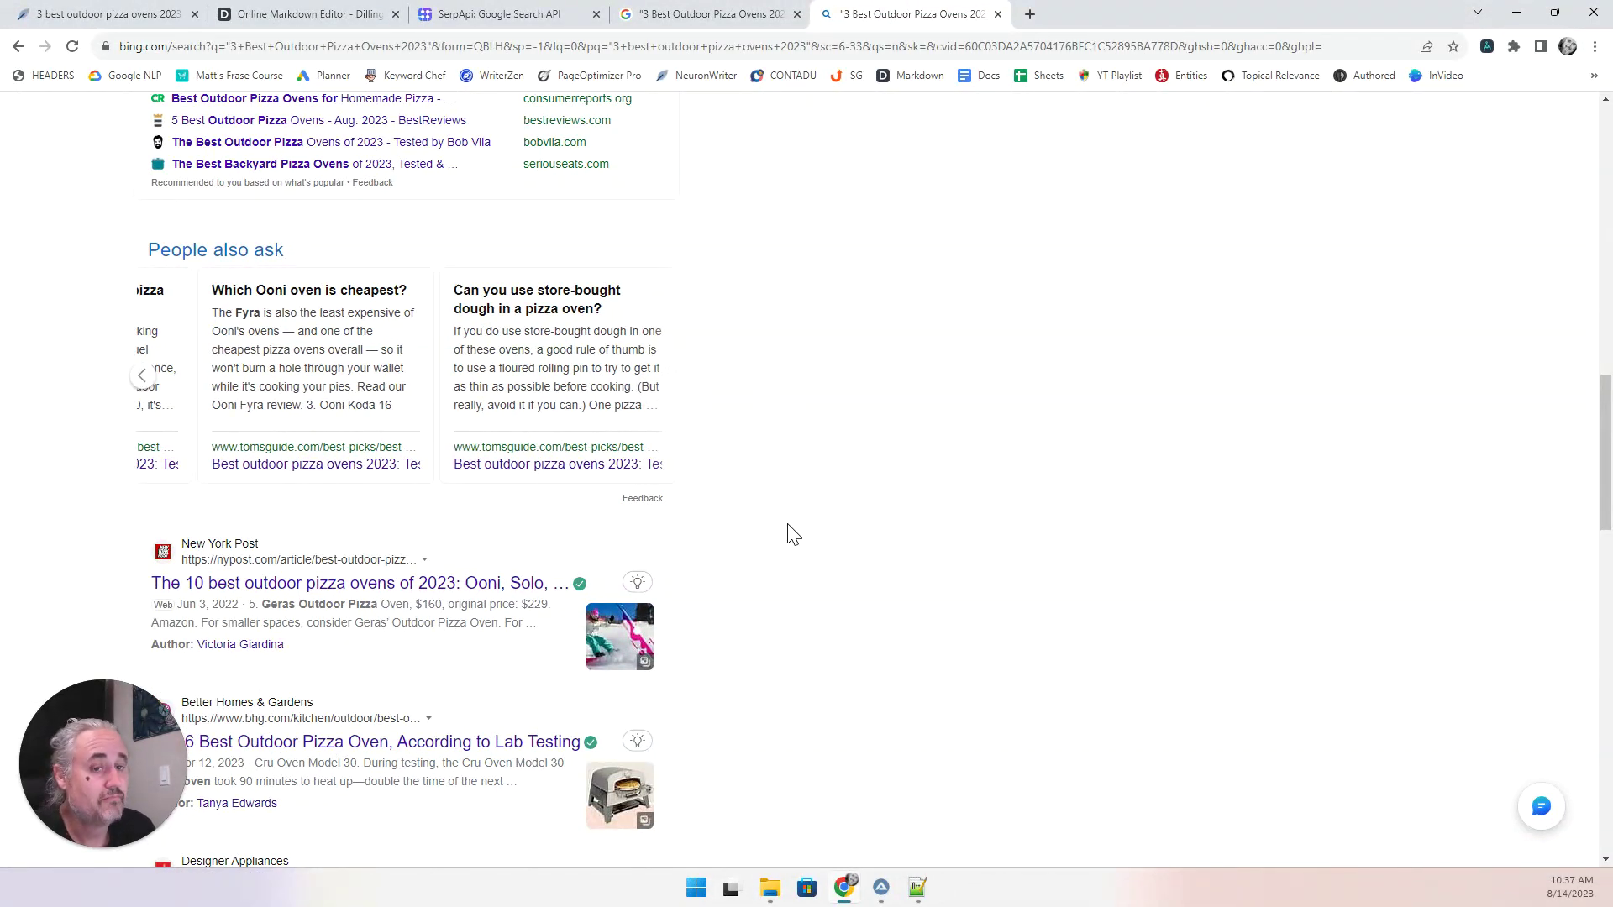
Look through the remaining organic and sponsored Bing listings down to the related searches.
scroll(790, 534, down, 7)
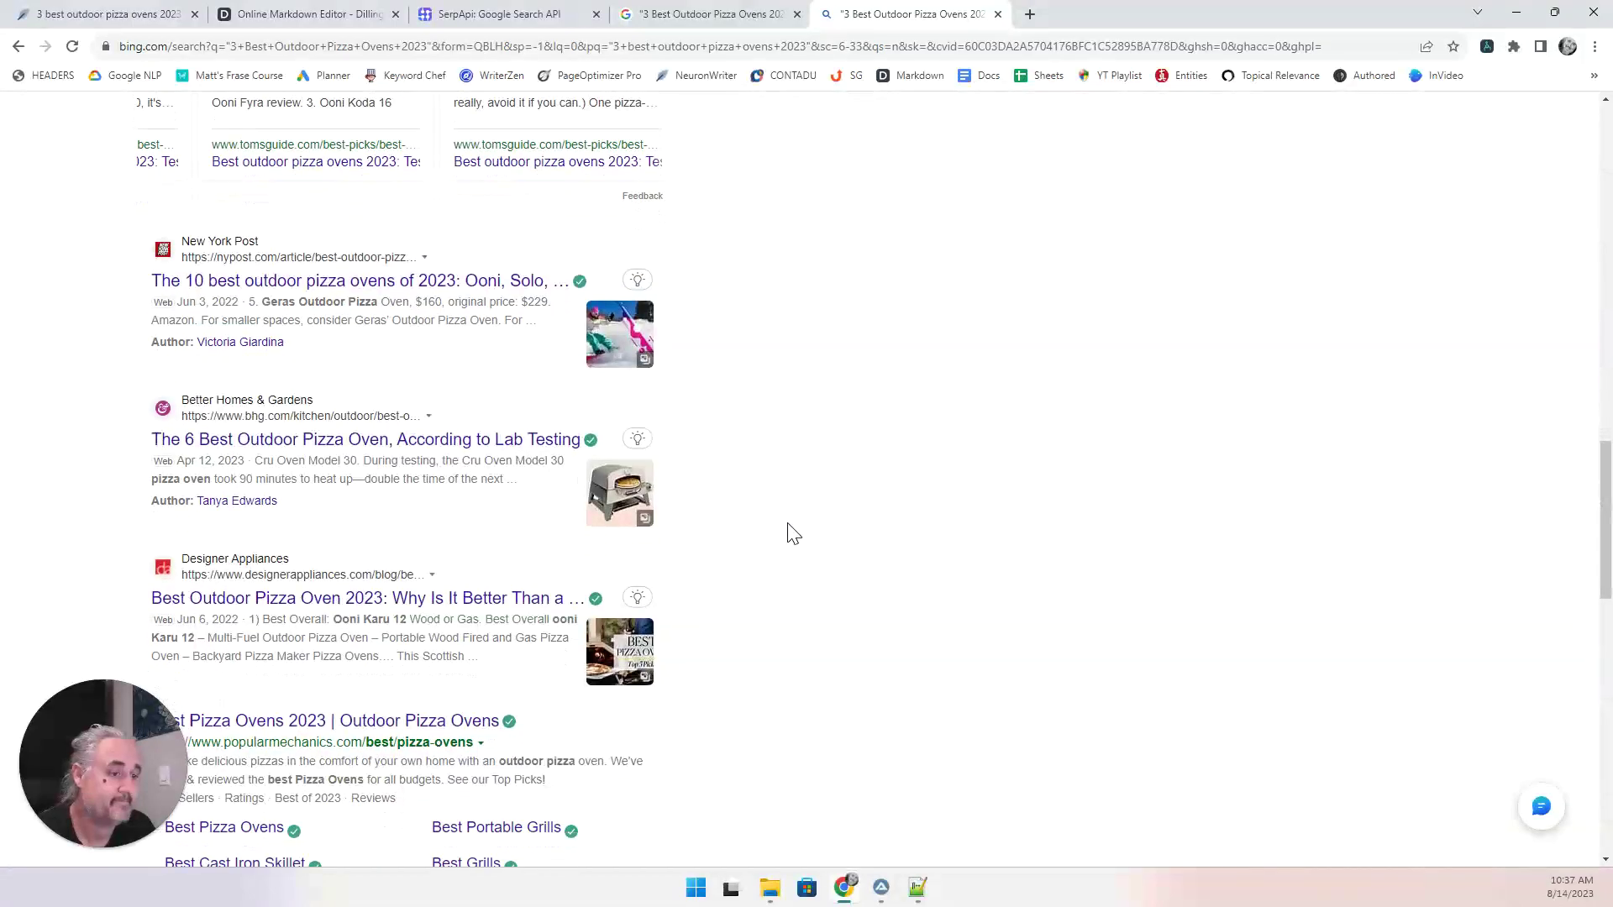
scroll(790, 533, down, 3)
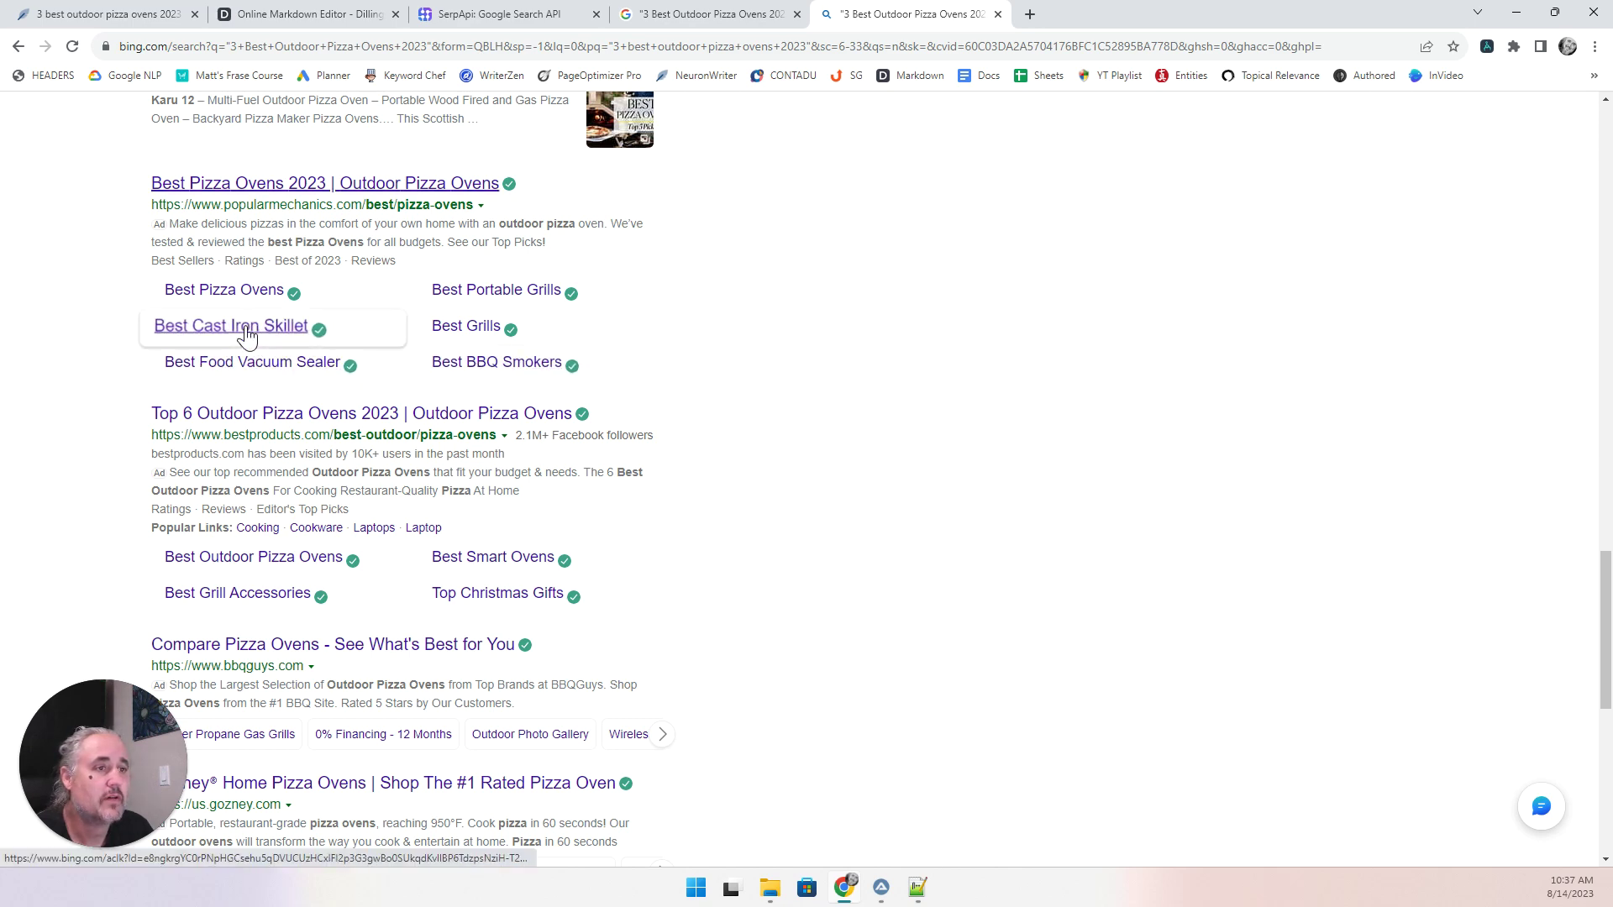
scroll(819, 565, down, 2)
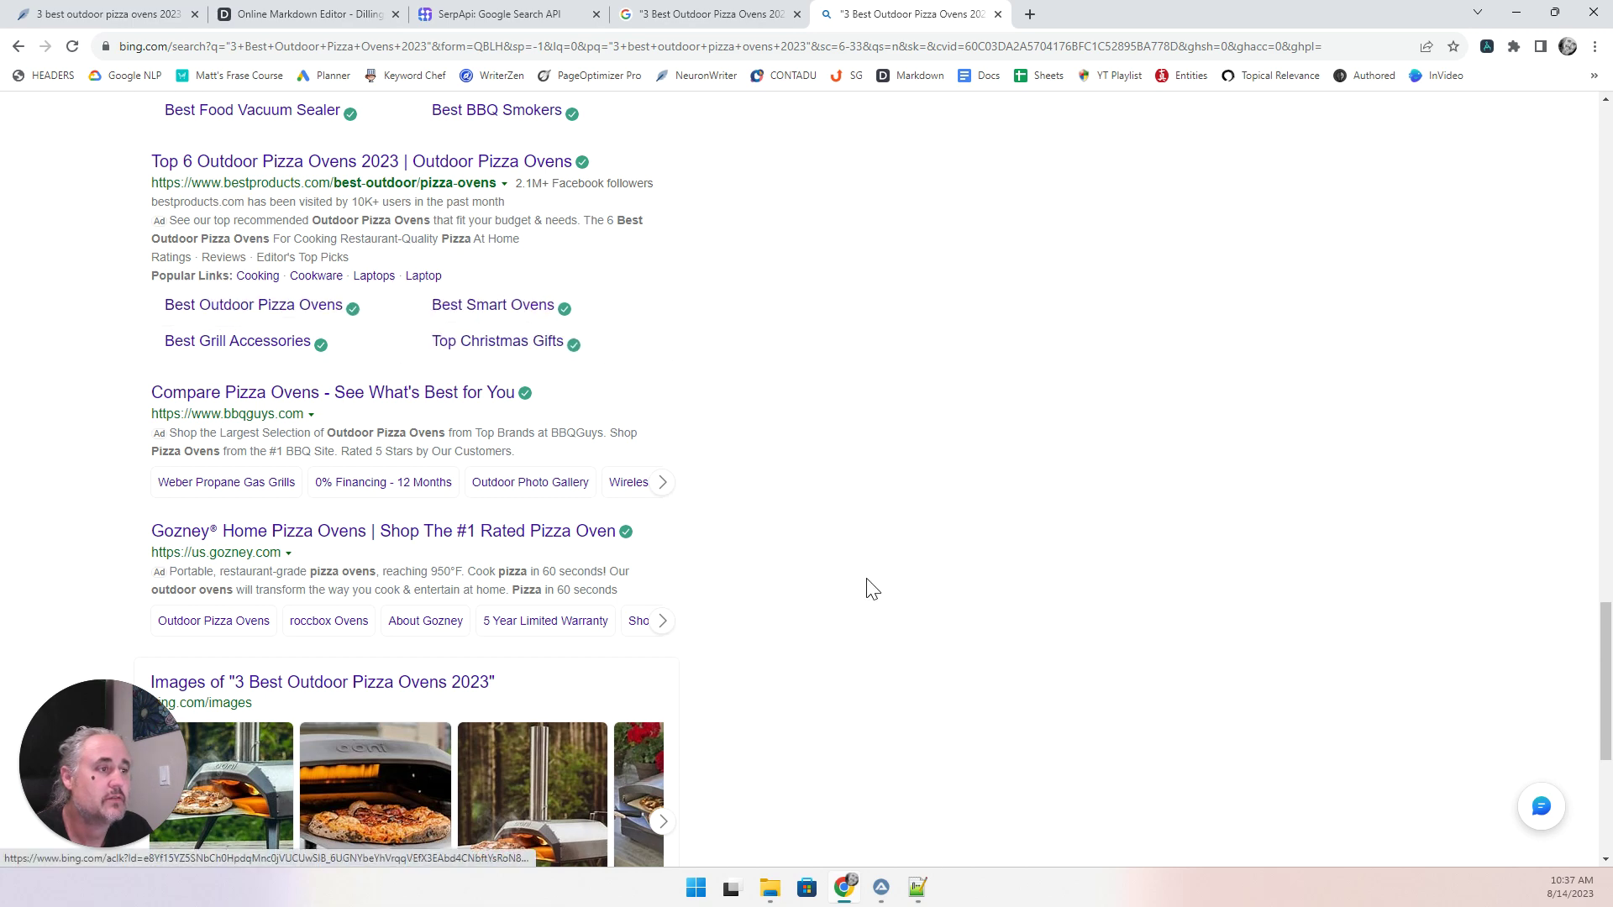
scroll(893, 619, down, 5)
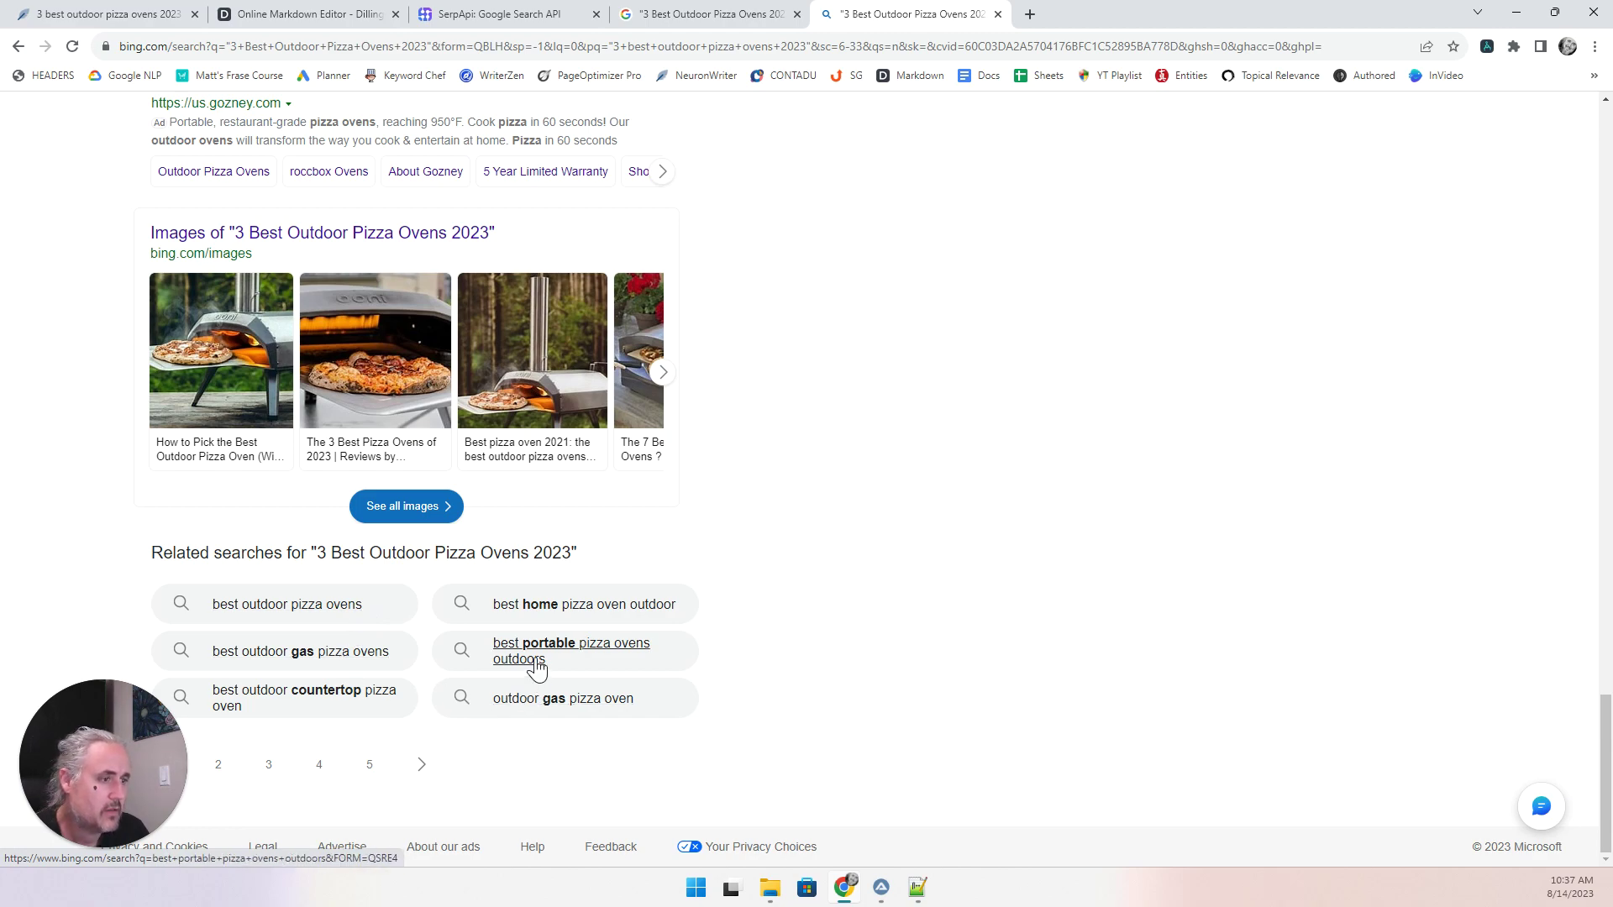
scroll(852, 544, up, 15)
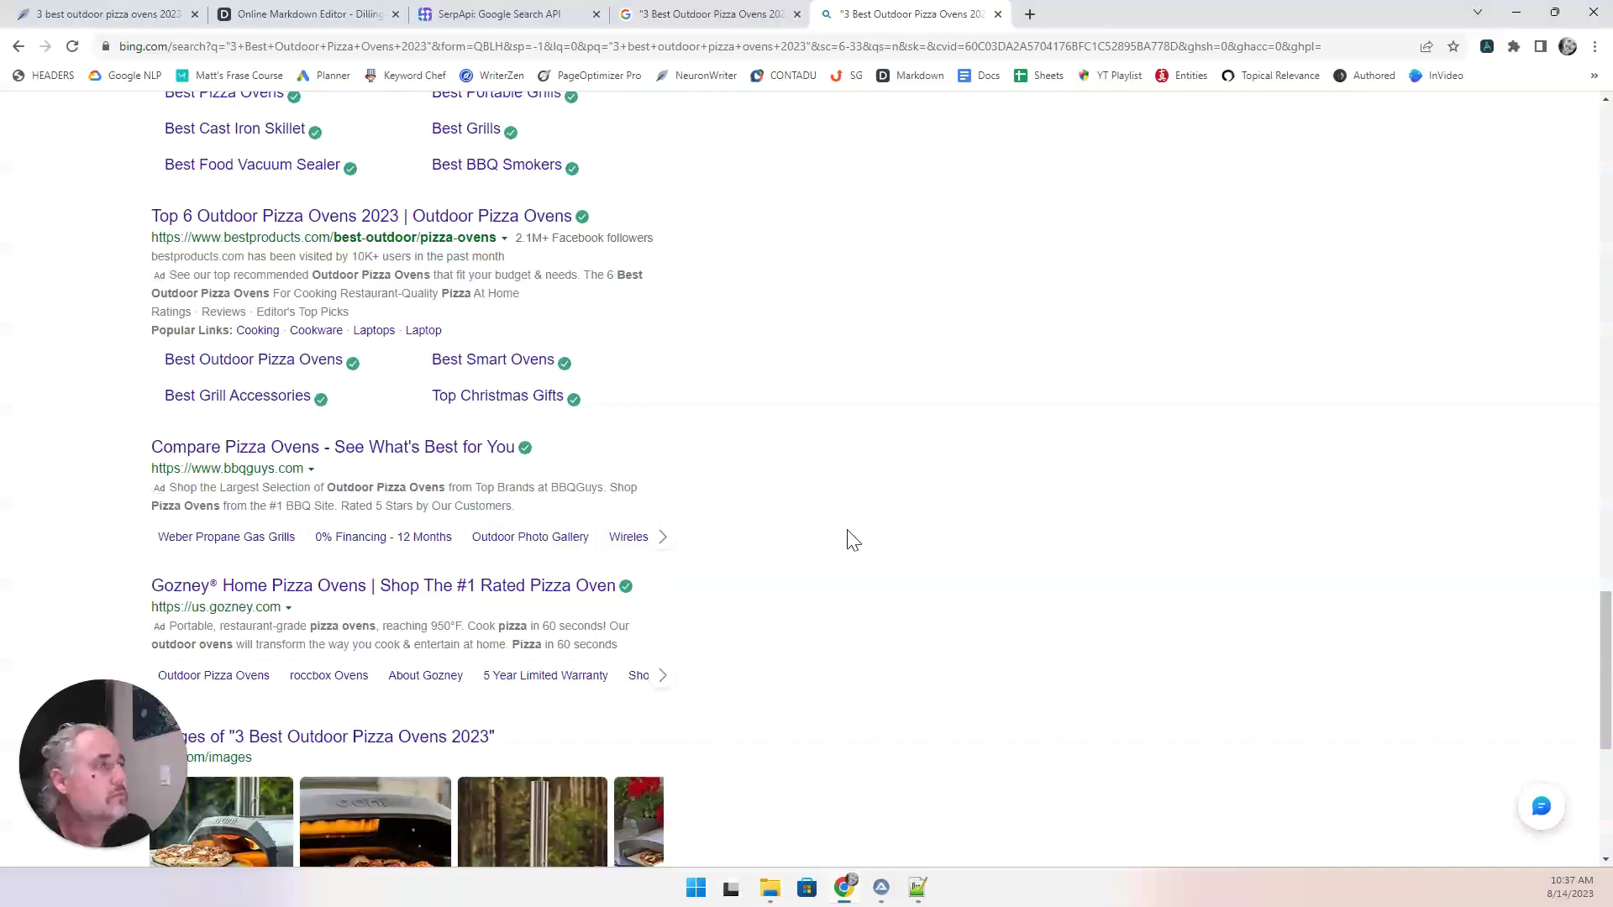
Close the Bing results tab and open a new blank tab.
click(998, 14)
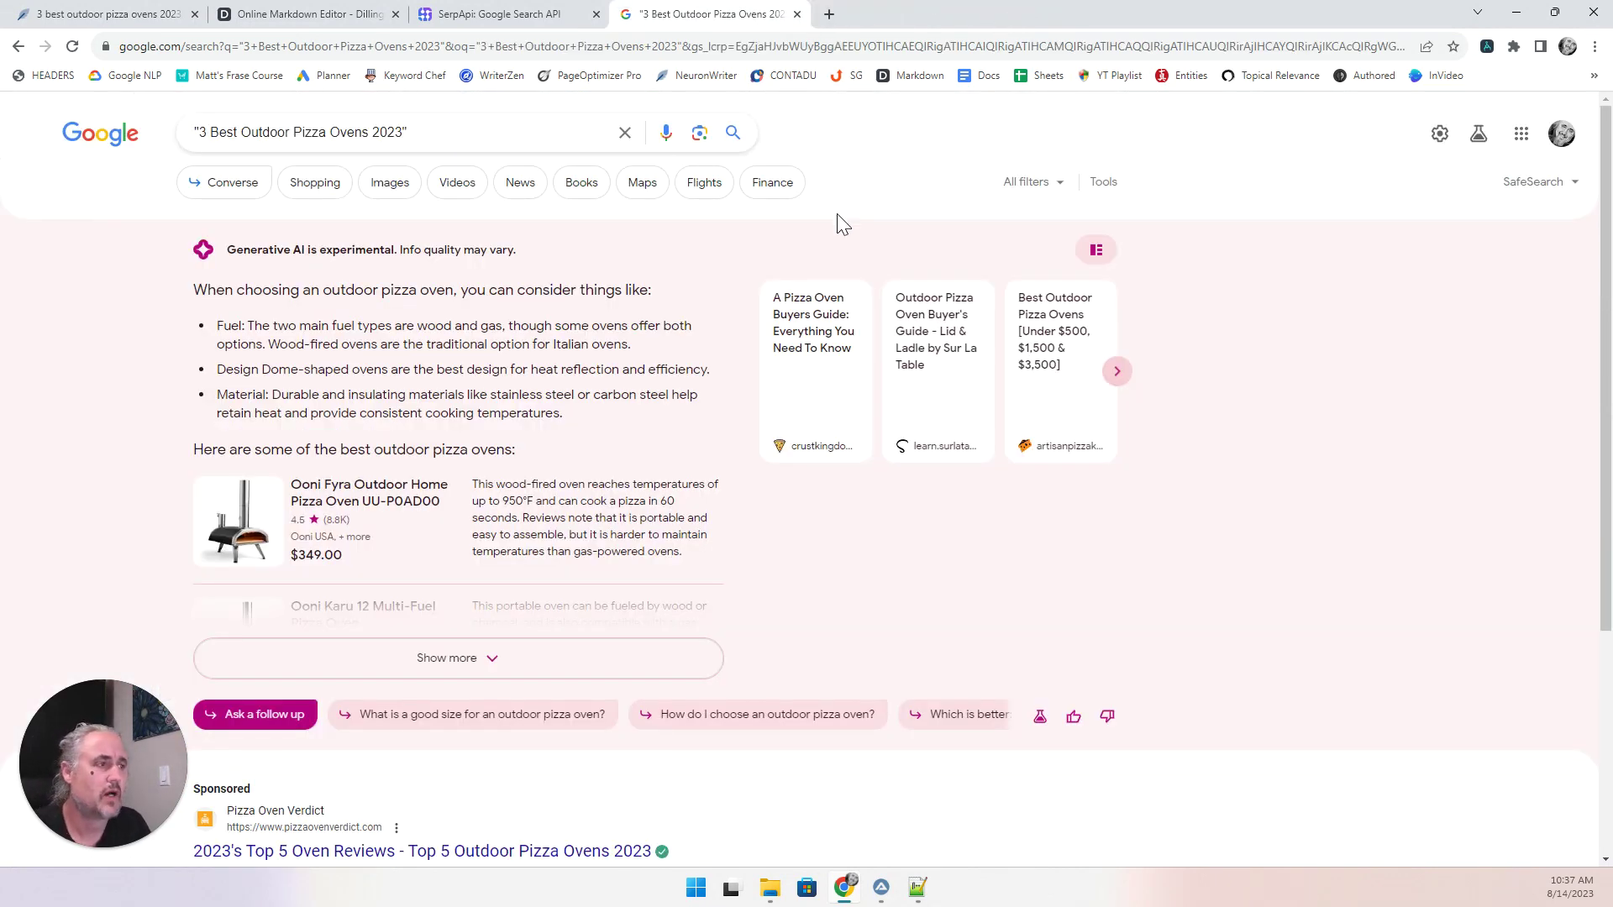
click(830, 15)
text(b)
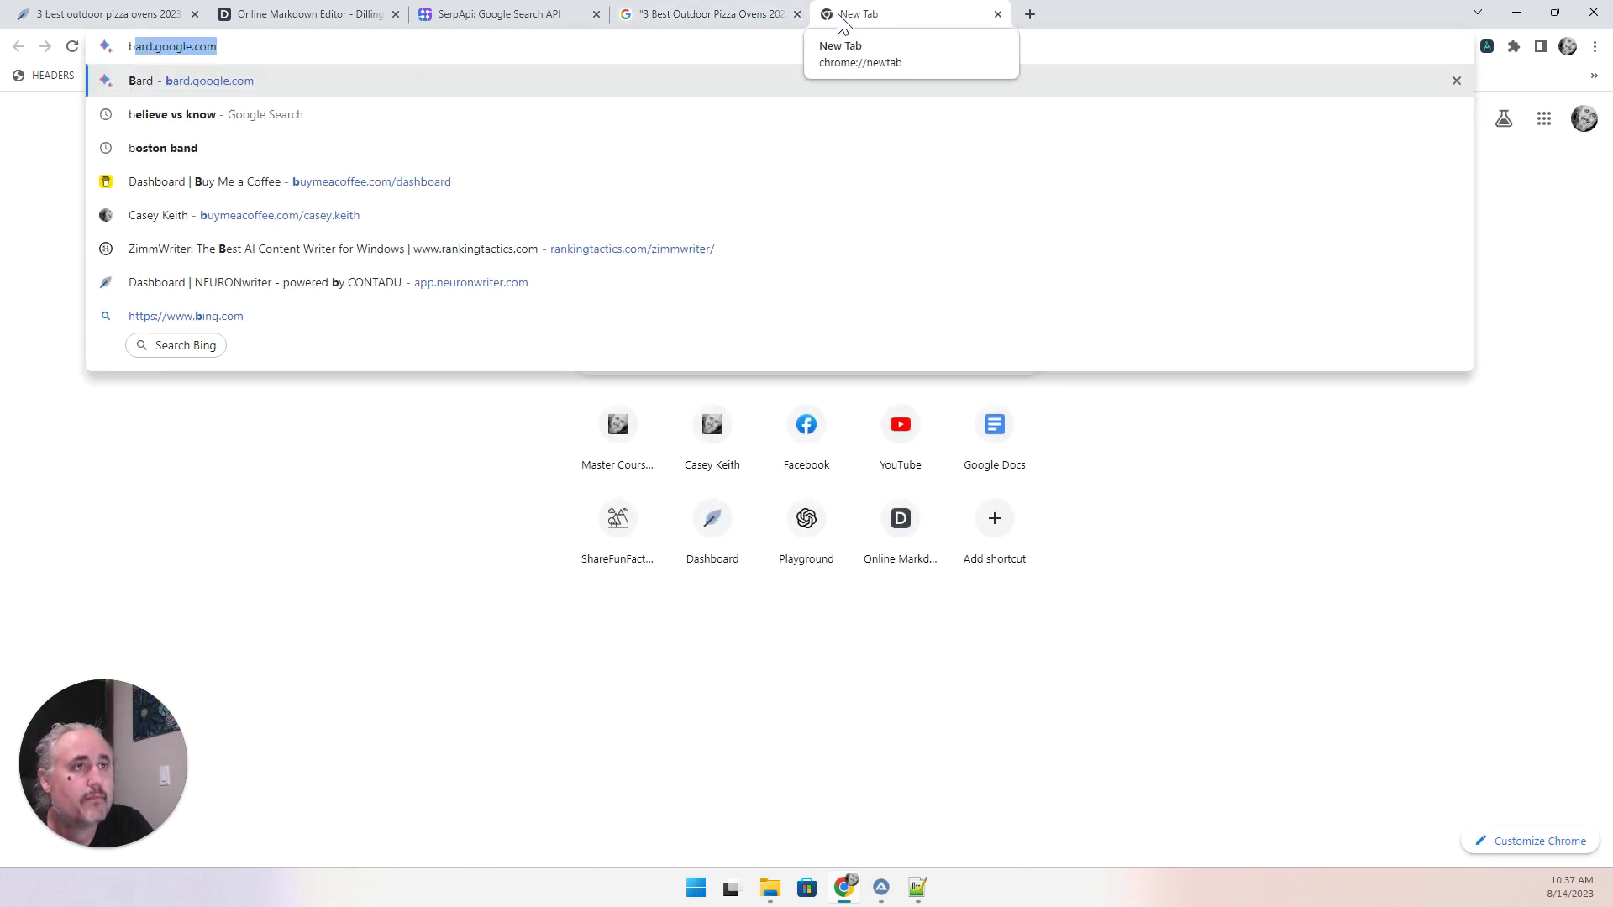
text(i)
key(ctrl+Return)
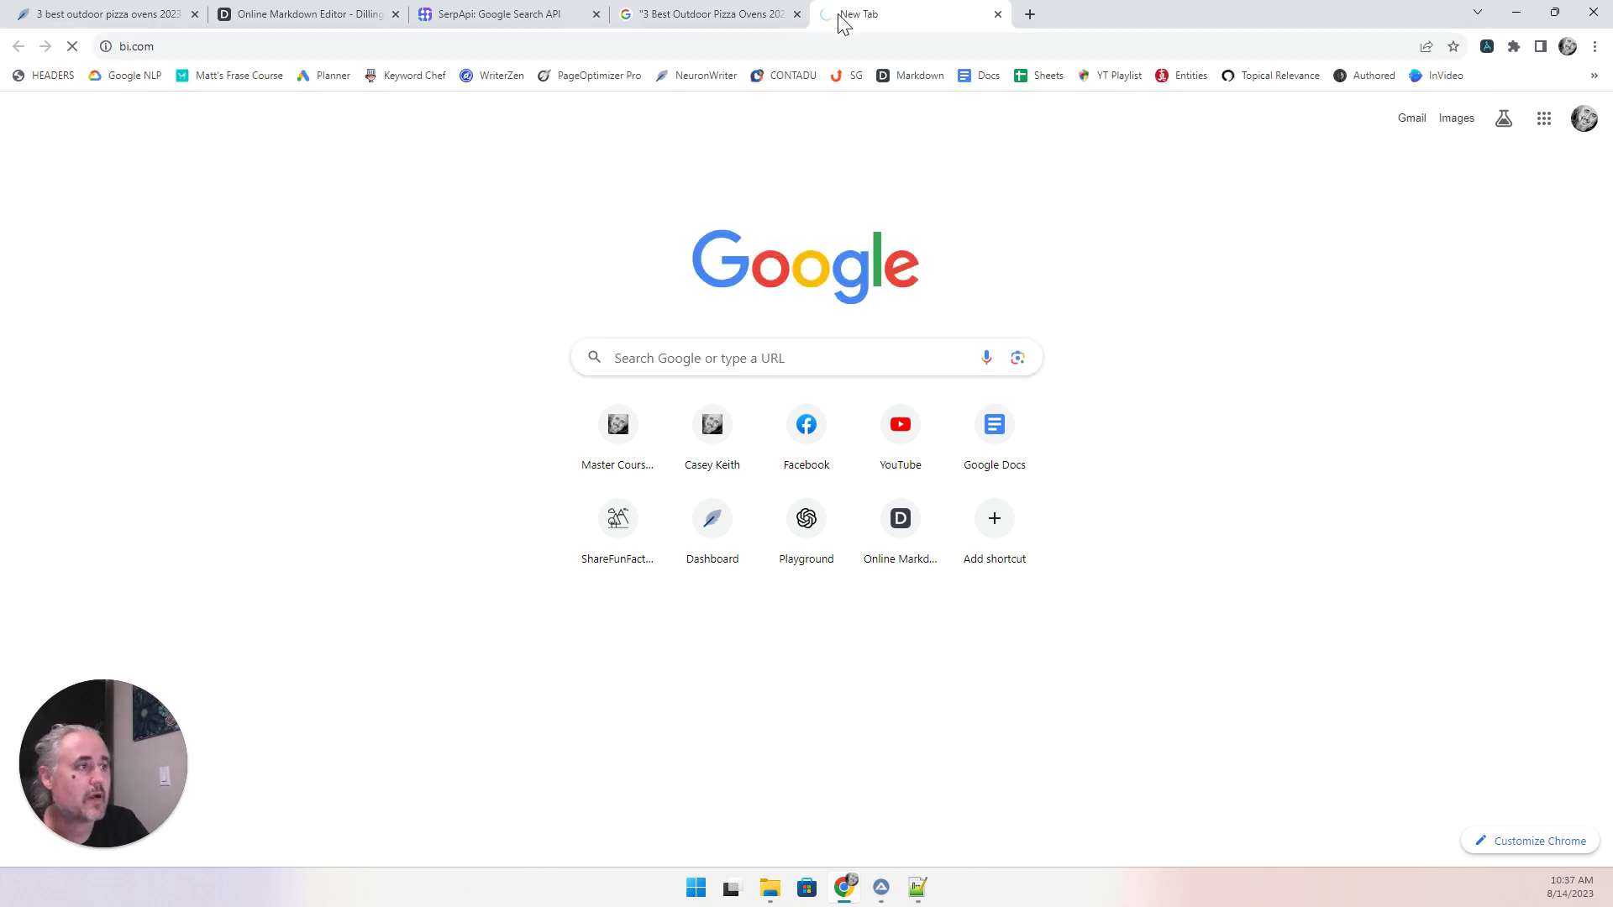
Go to bing.com, search again for "3 Best Outdoor Pizza Ovens 2023" in quotation marks and look over the first results.
click(777, 47)
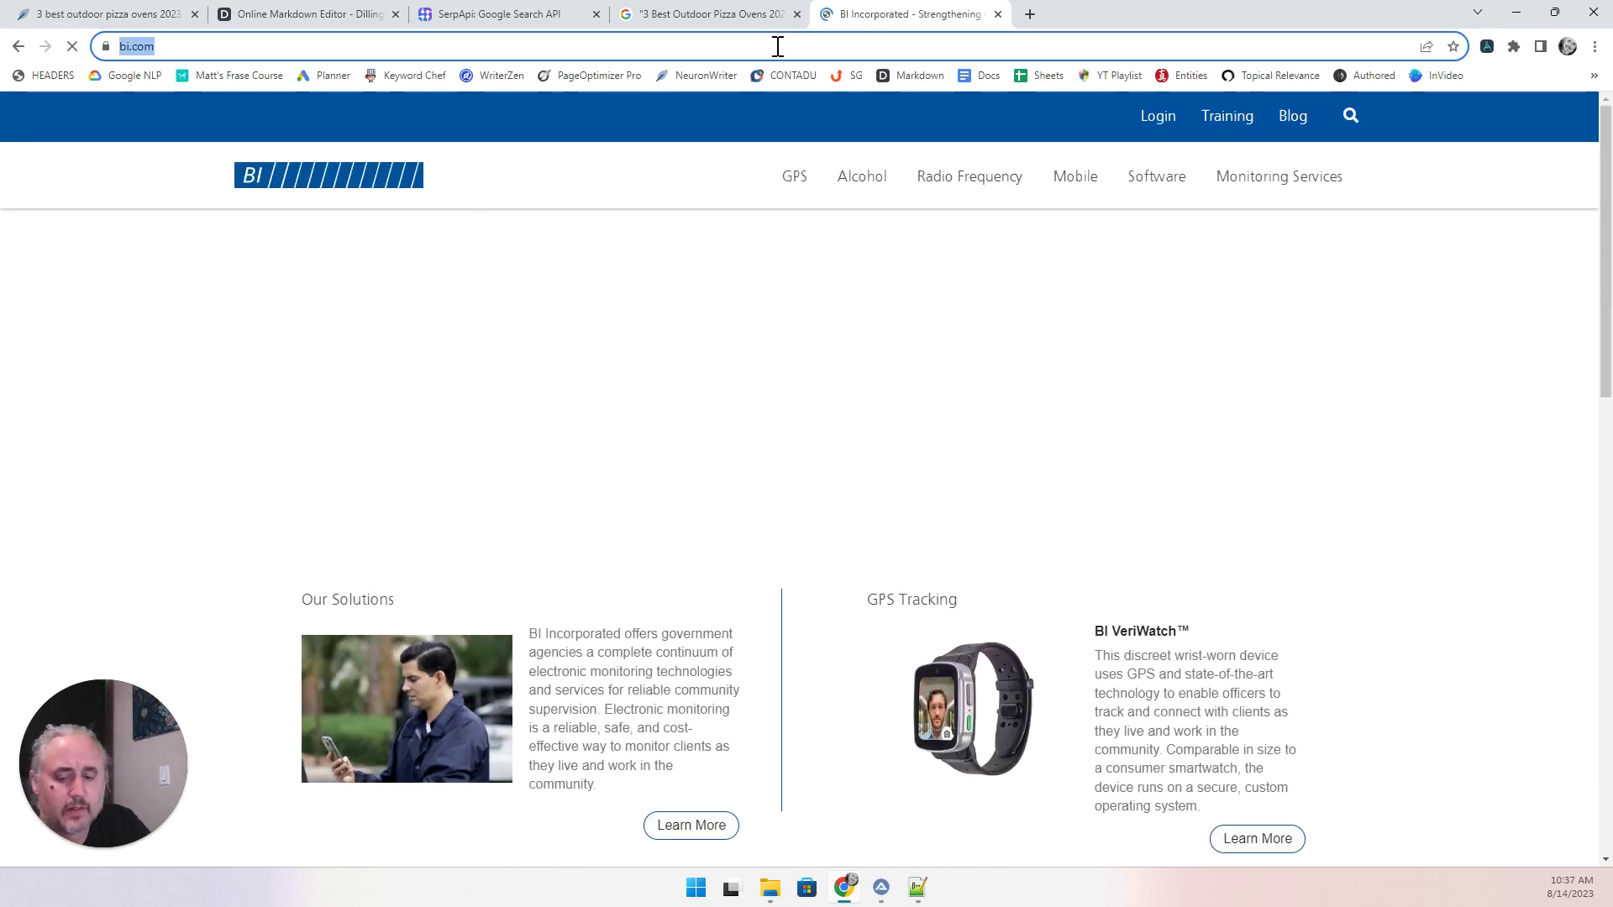
text(bing)
key(Return)
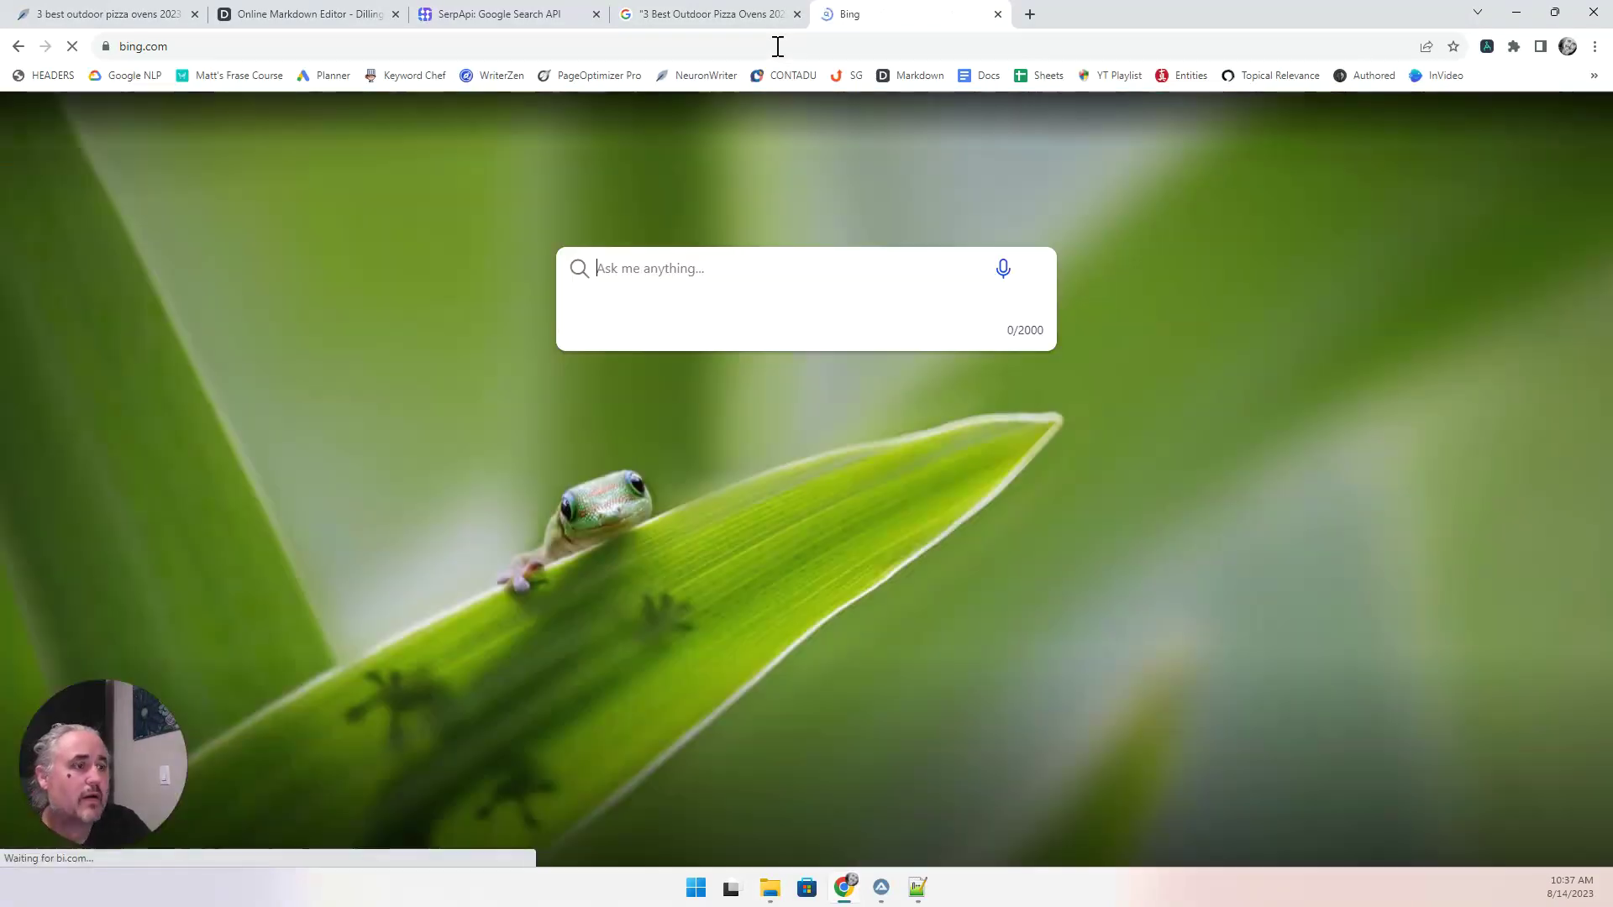
click(648, 265)
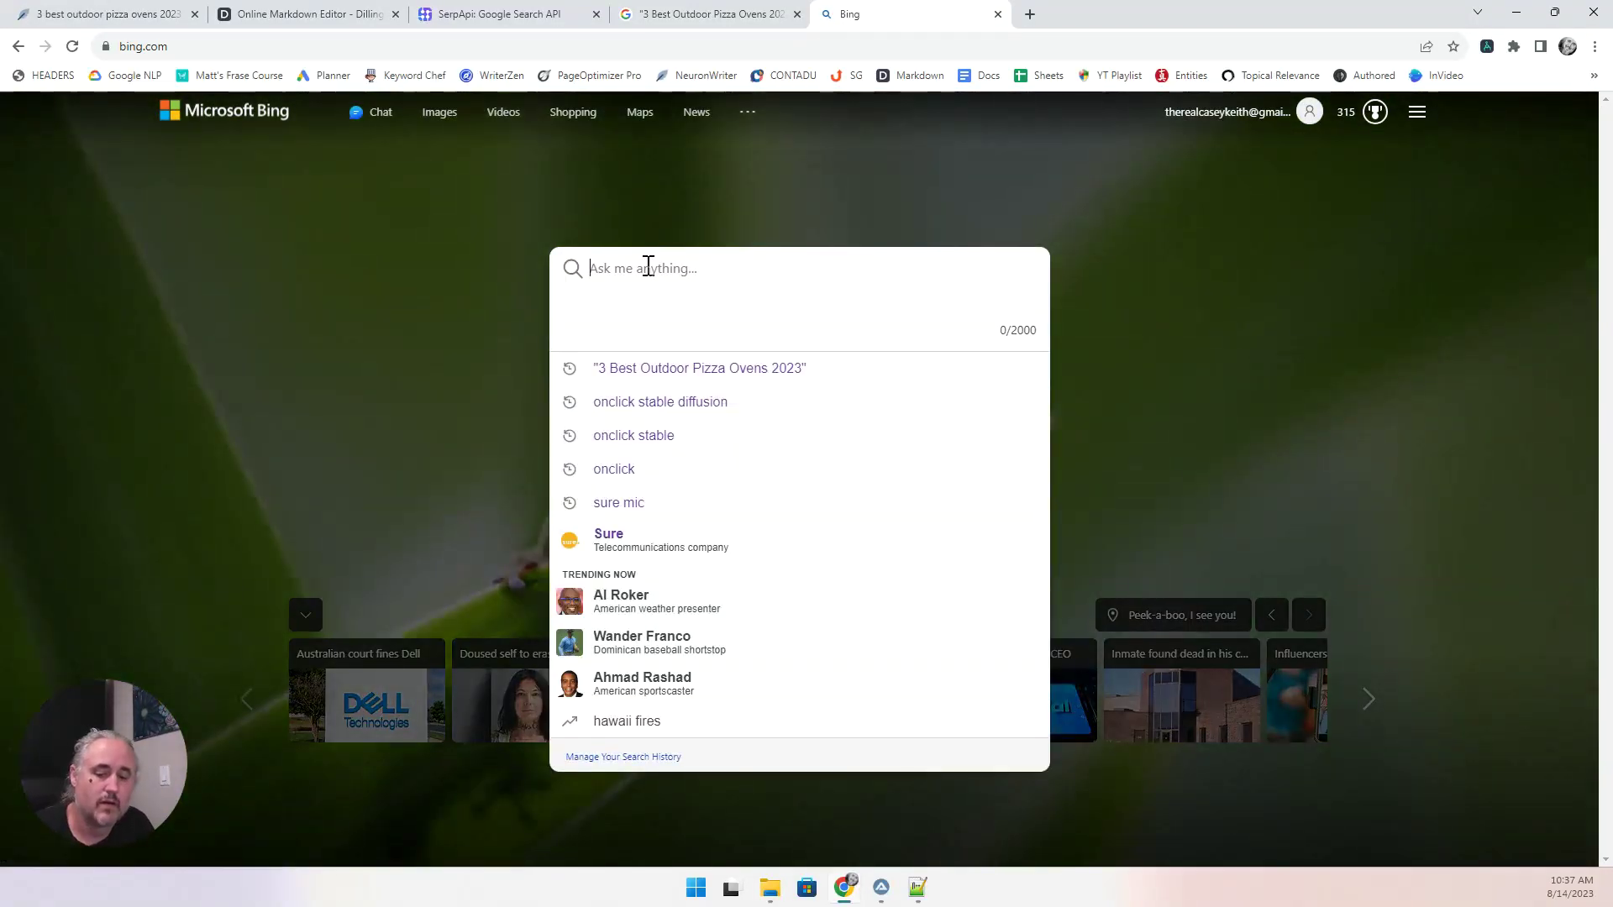
text("3 Best Outdoor Pizza Ovens 2023")
key(Return)
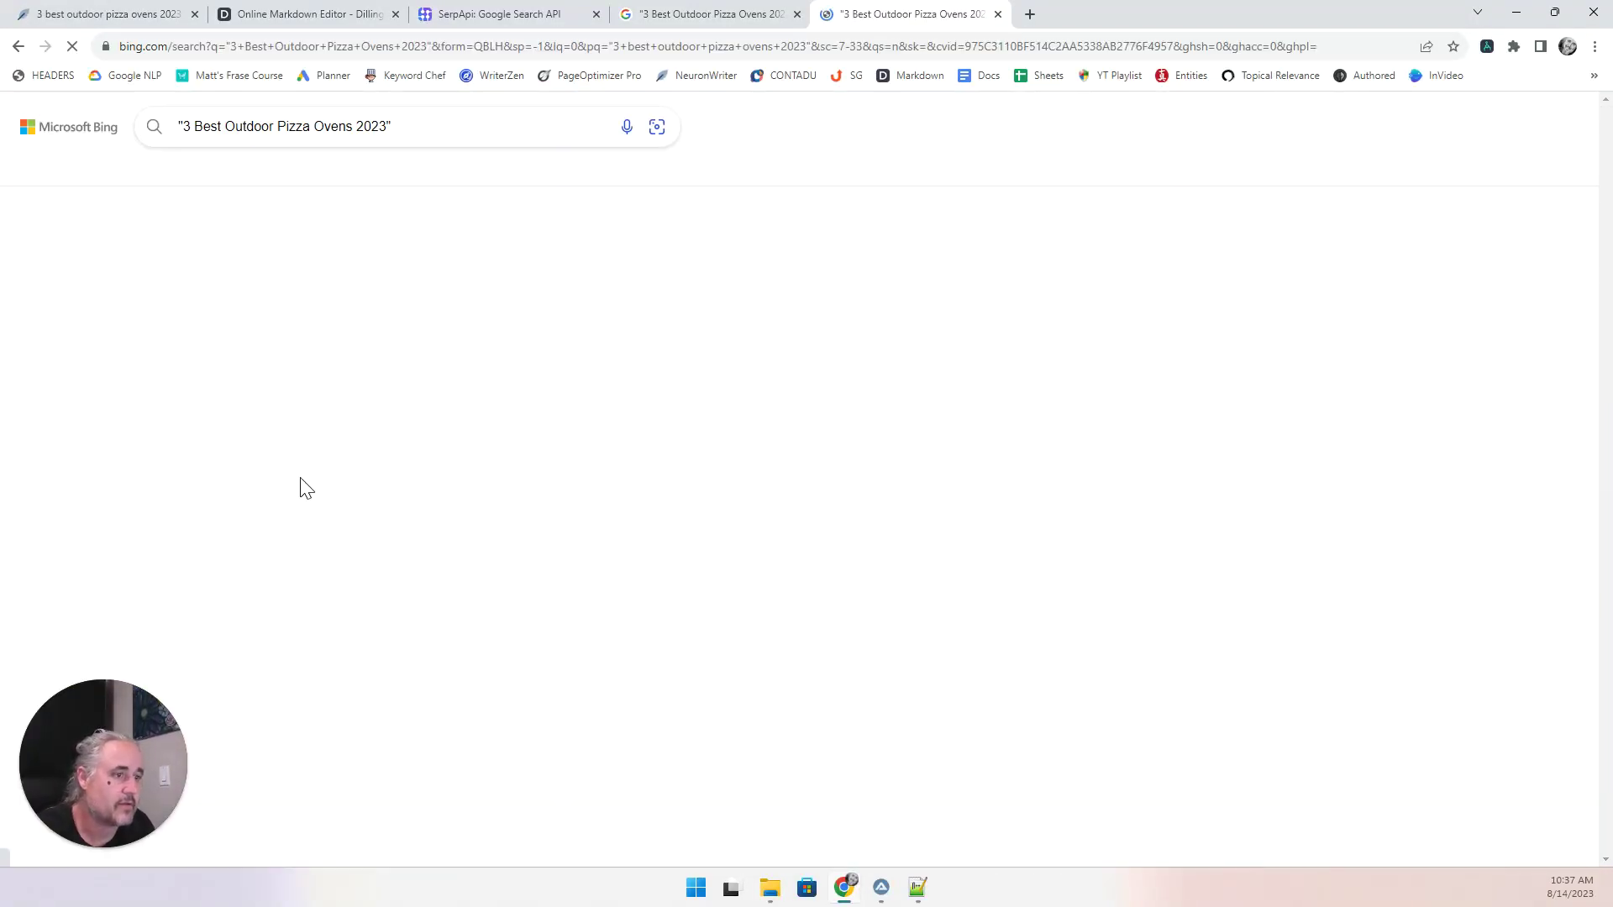
scroll(319, 521, down, 5)
scroll(322, 508, up, 4)
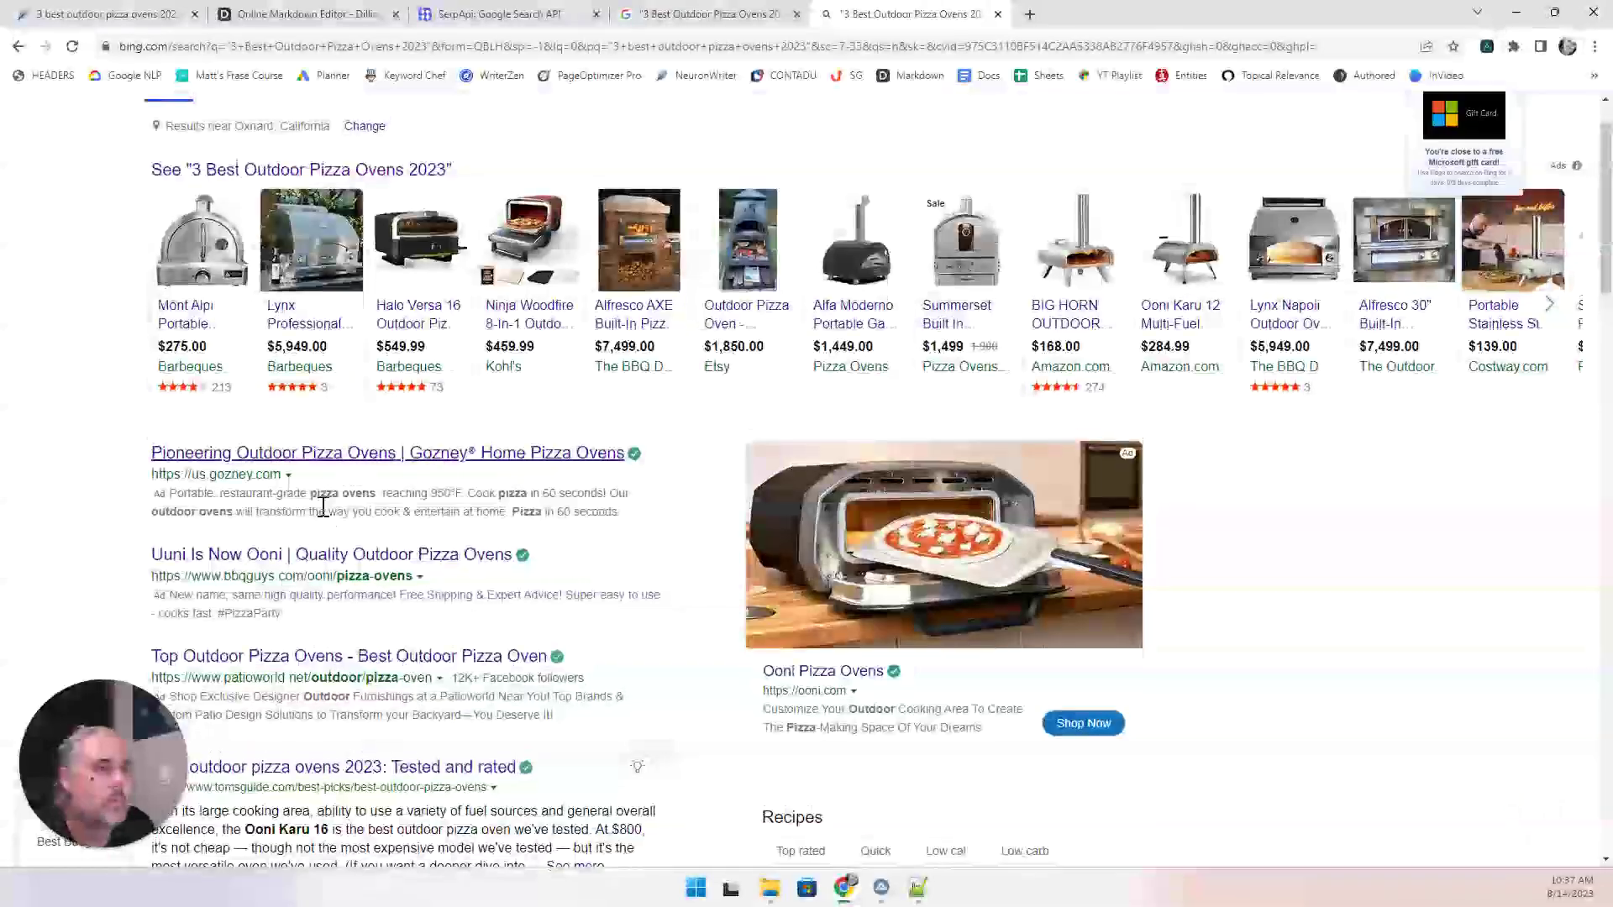
Open the Tom's Guide "Best outdoor pizza ovens 2023: Tested and rated" result in a new tab and skim the article.
scroll(322, 508, down, 4)
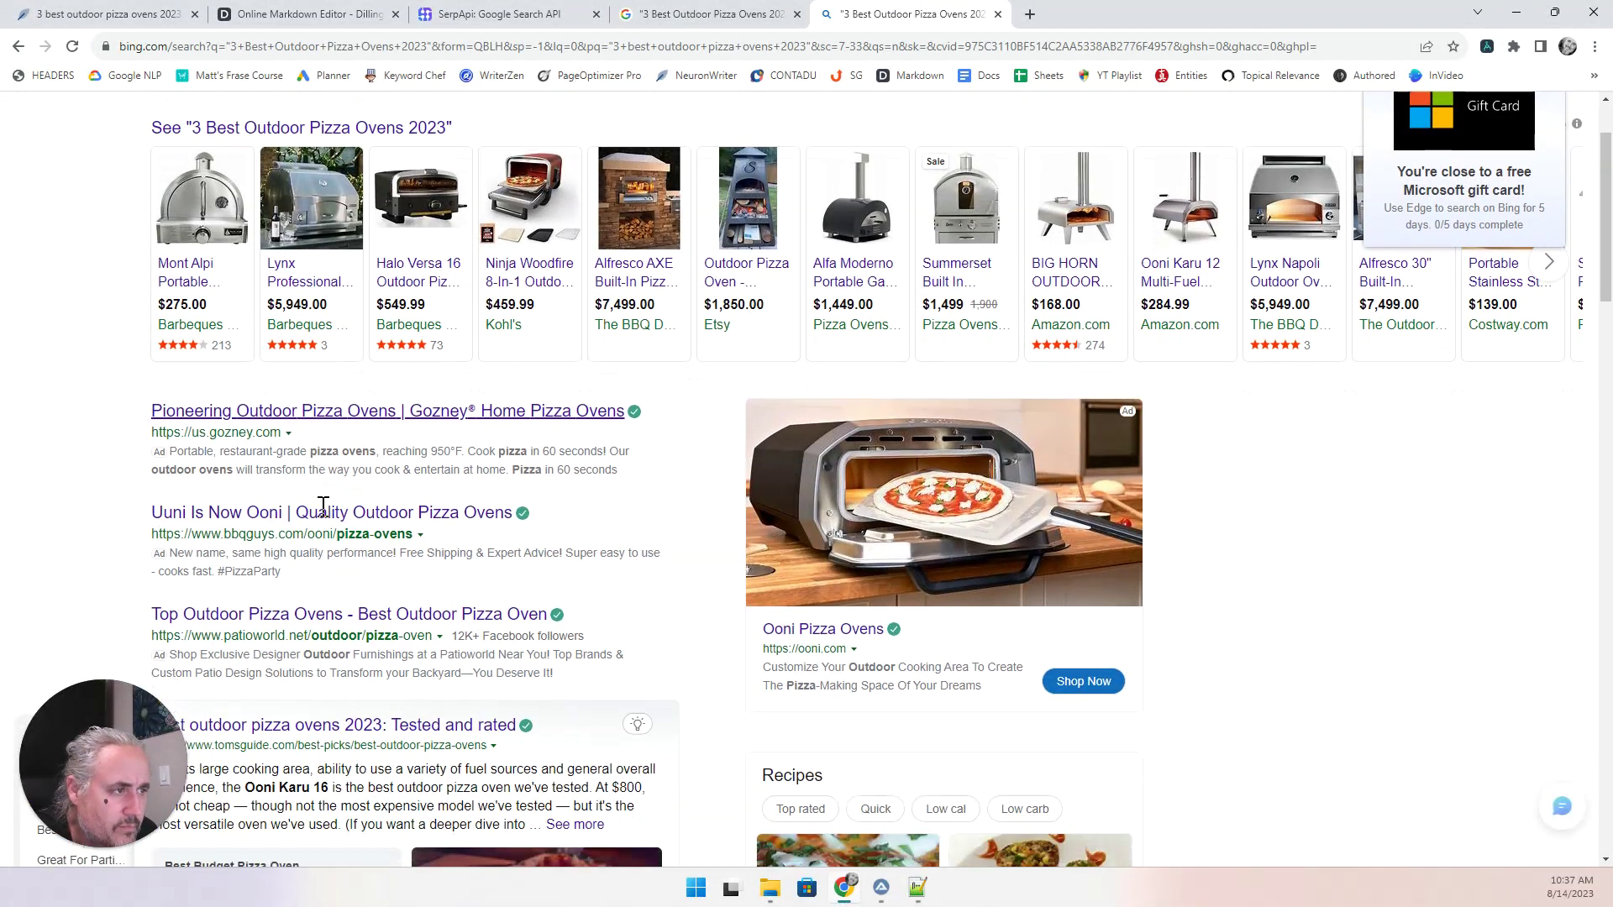
scroll(323, 518, down, 1)
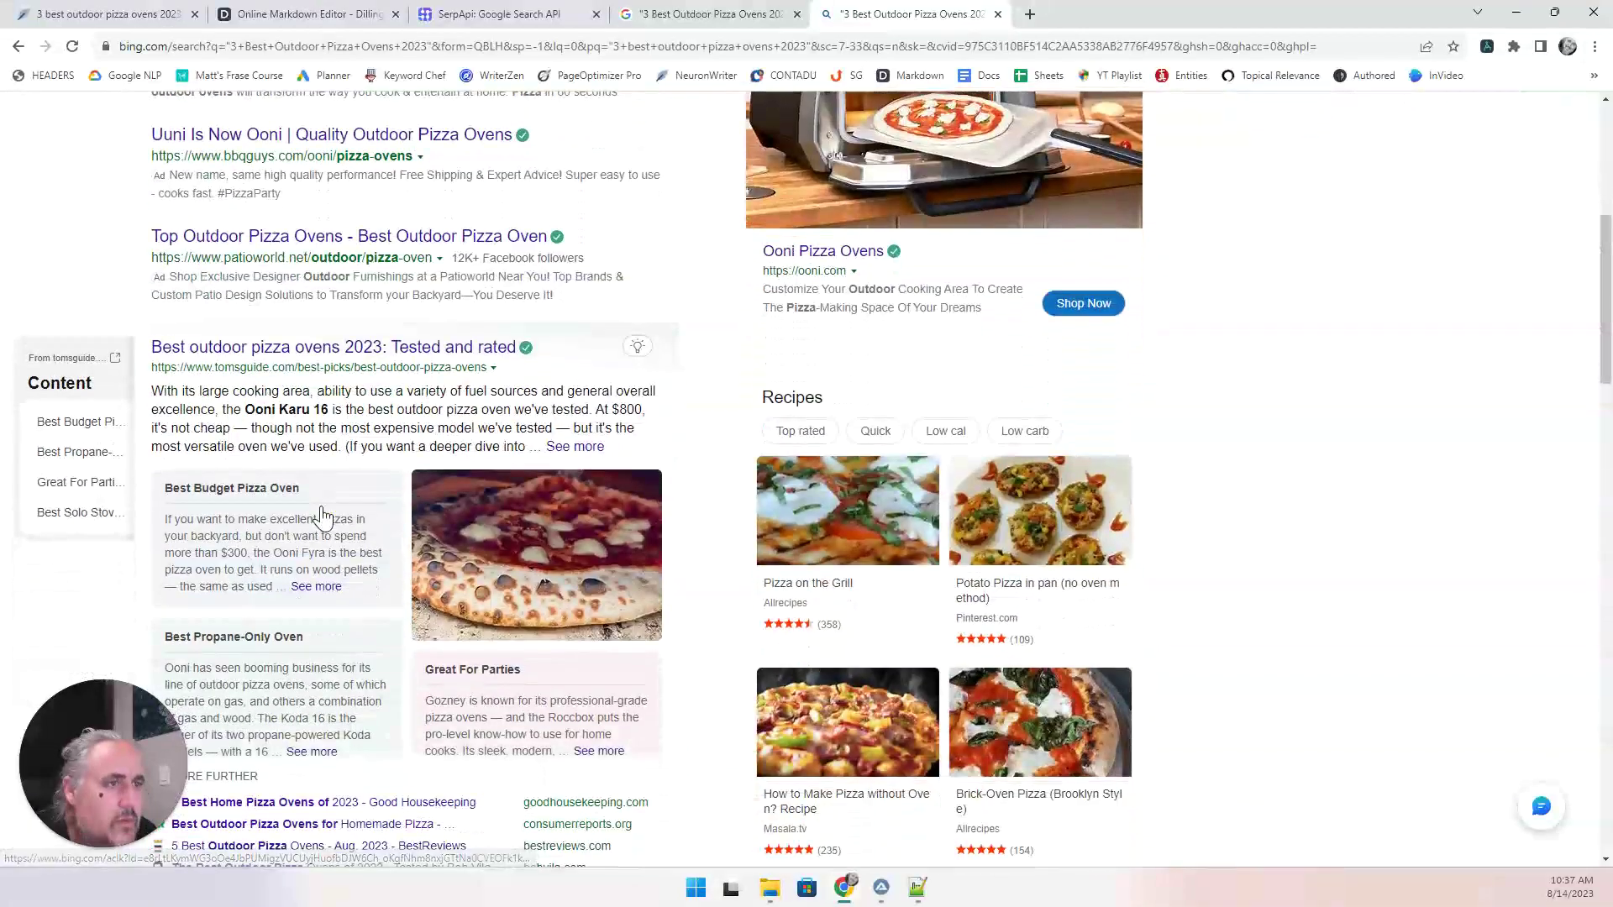
middle_click(254, 357)
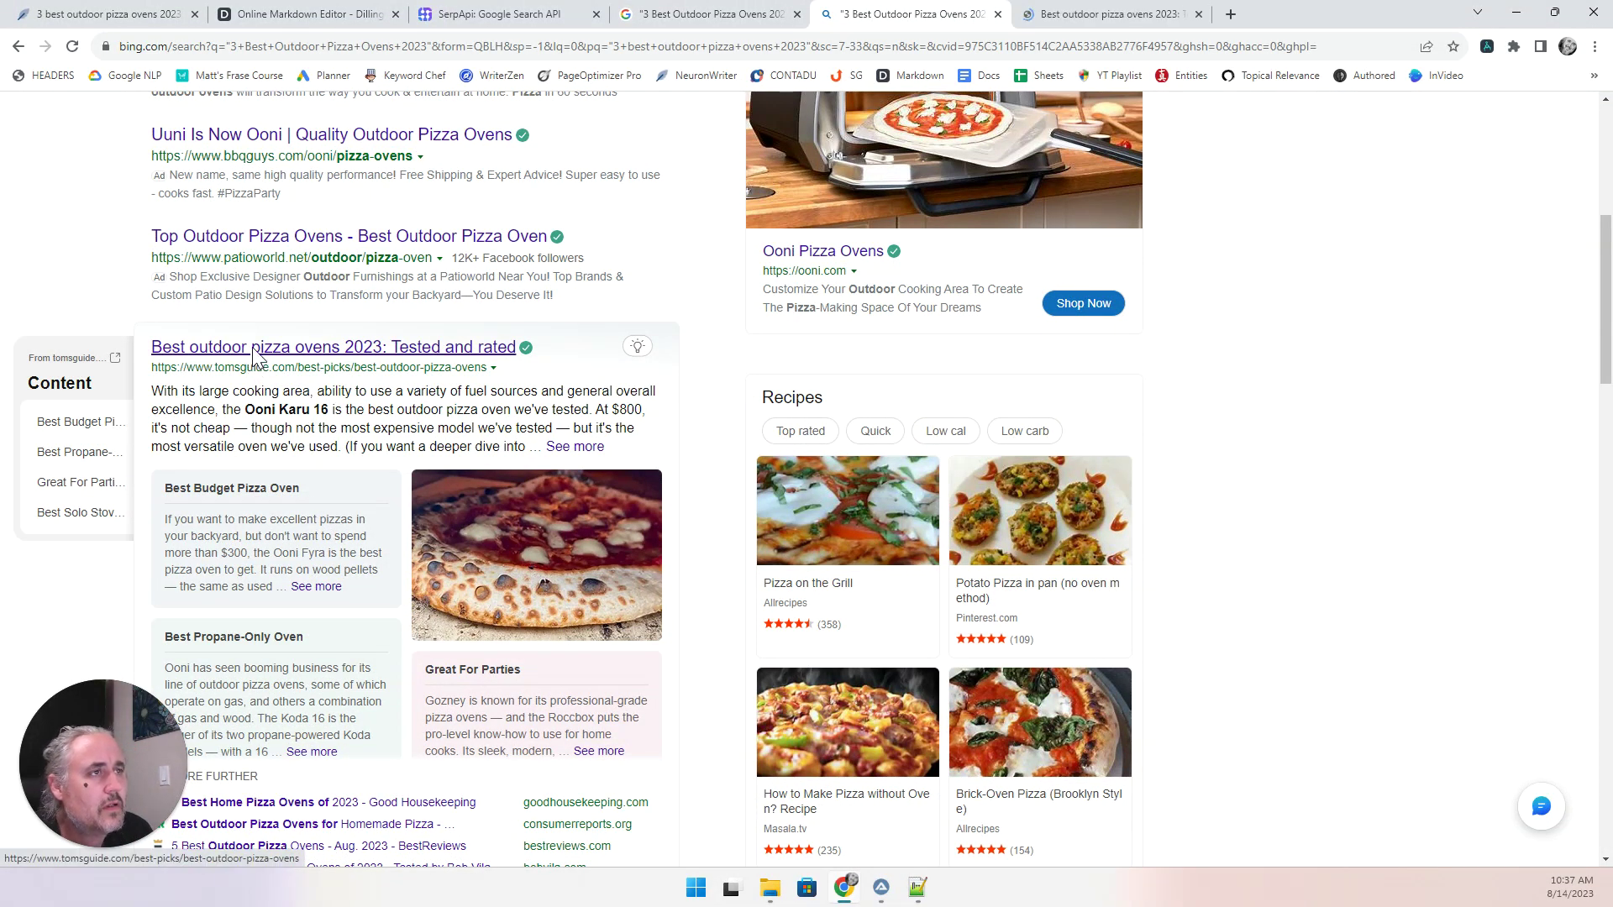
click(1121, 14)
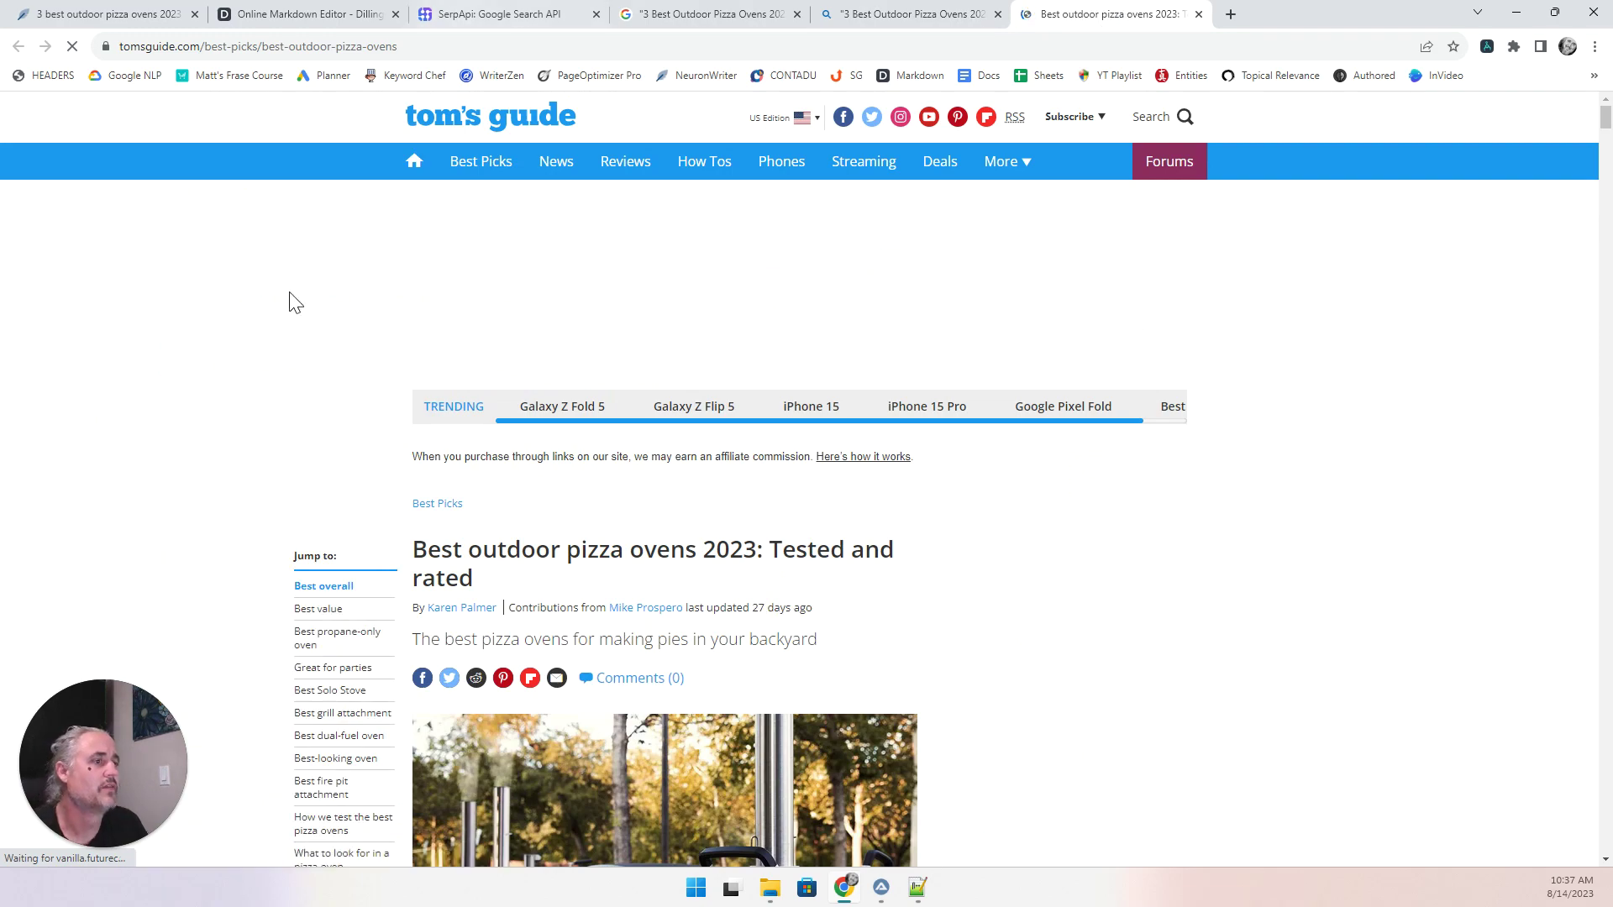
scroll(172, 428, down, 10)
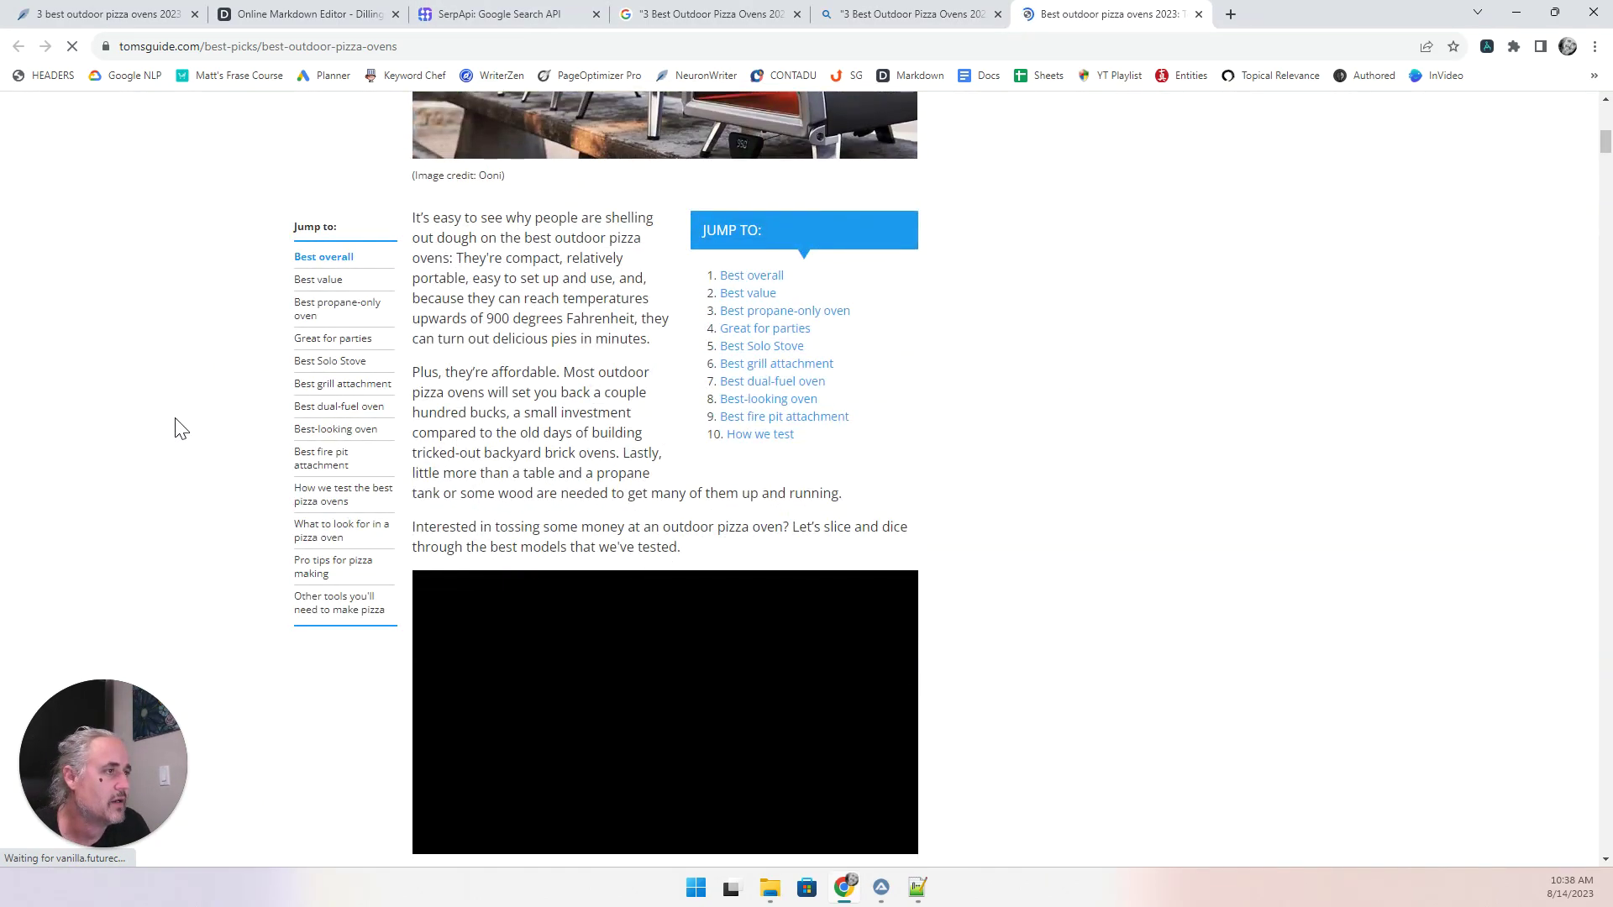
scroll(181, 428, down, 20)
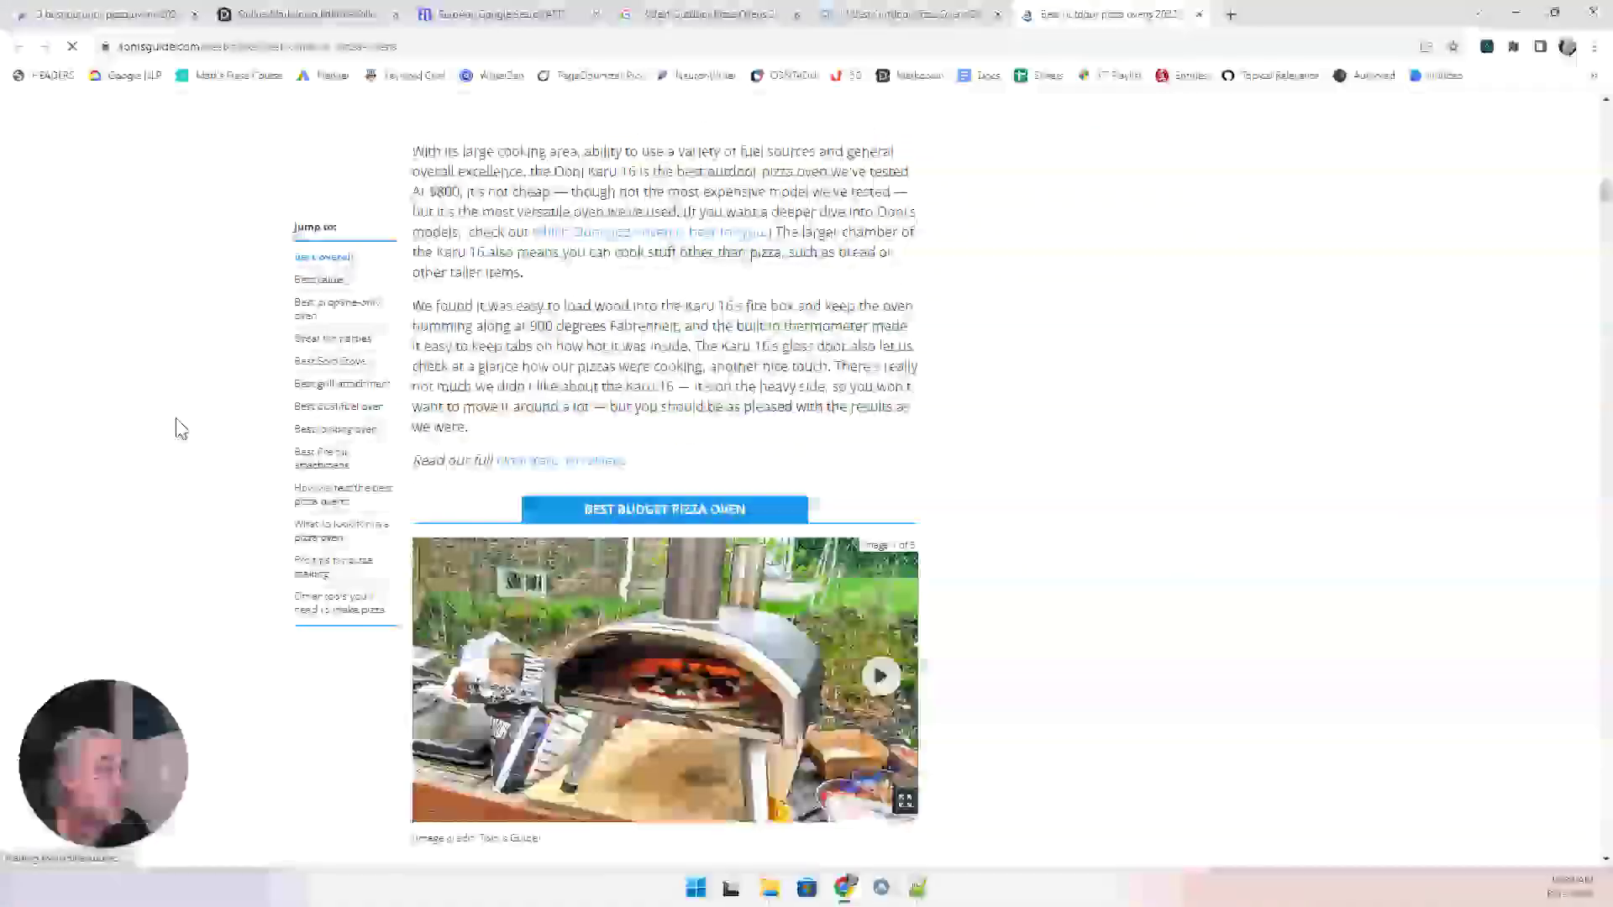
Copy the Tom's Guide article's URL and paste it into the URL list of ZimmWriter's Penny Arcade.
click(351, 49)
key(ctrl+c)
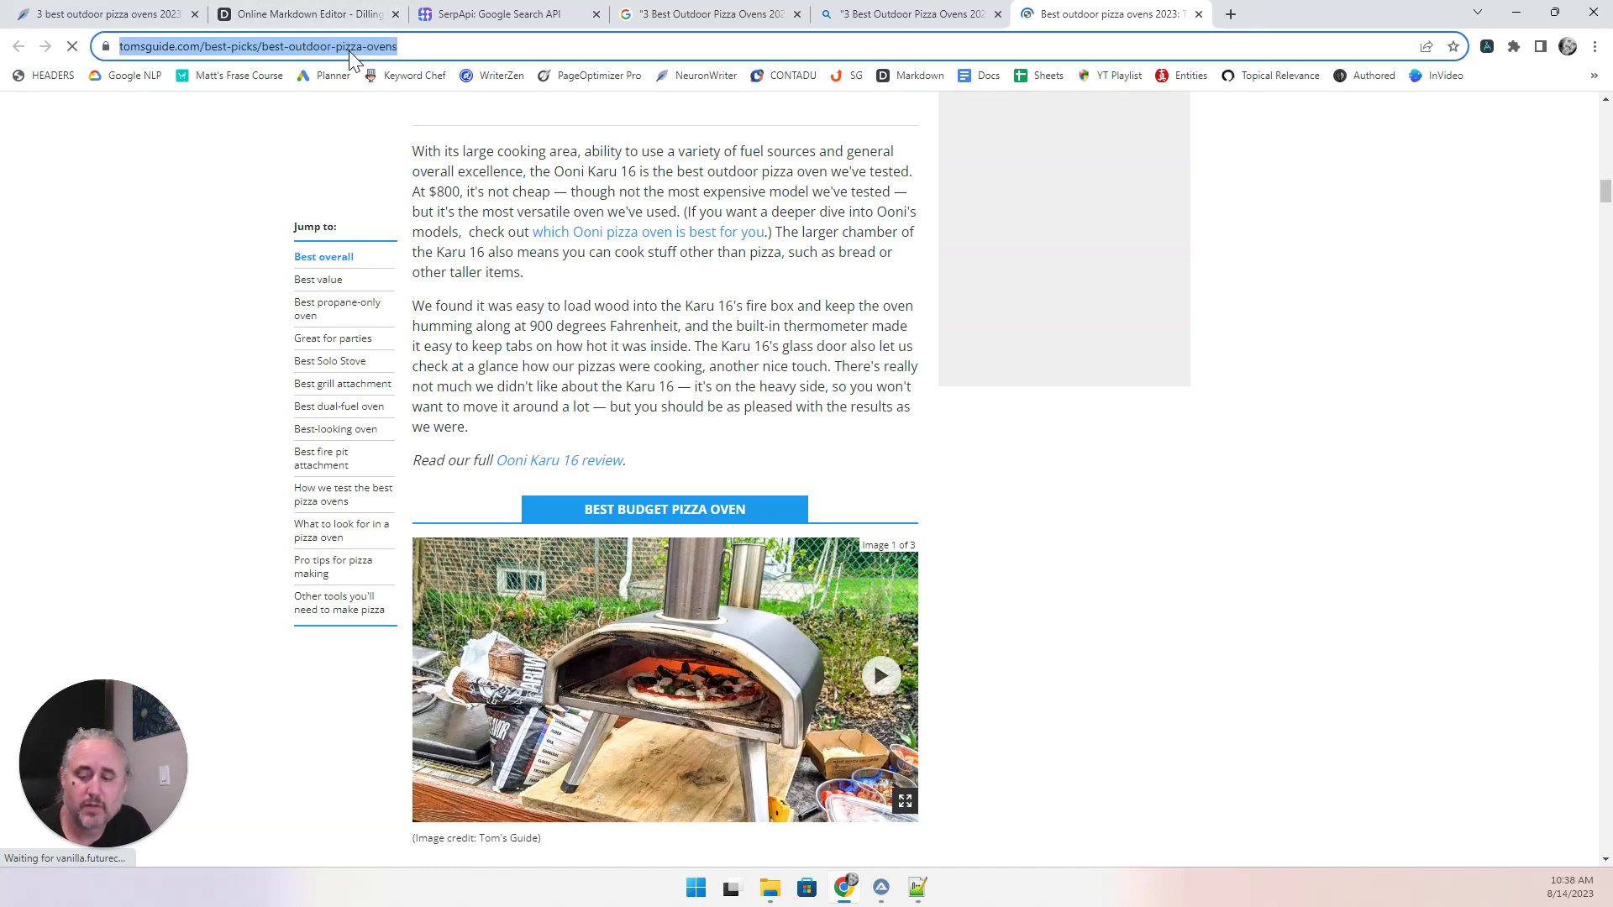
click(1526, 13)
click(696, 215)
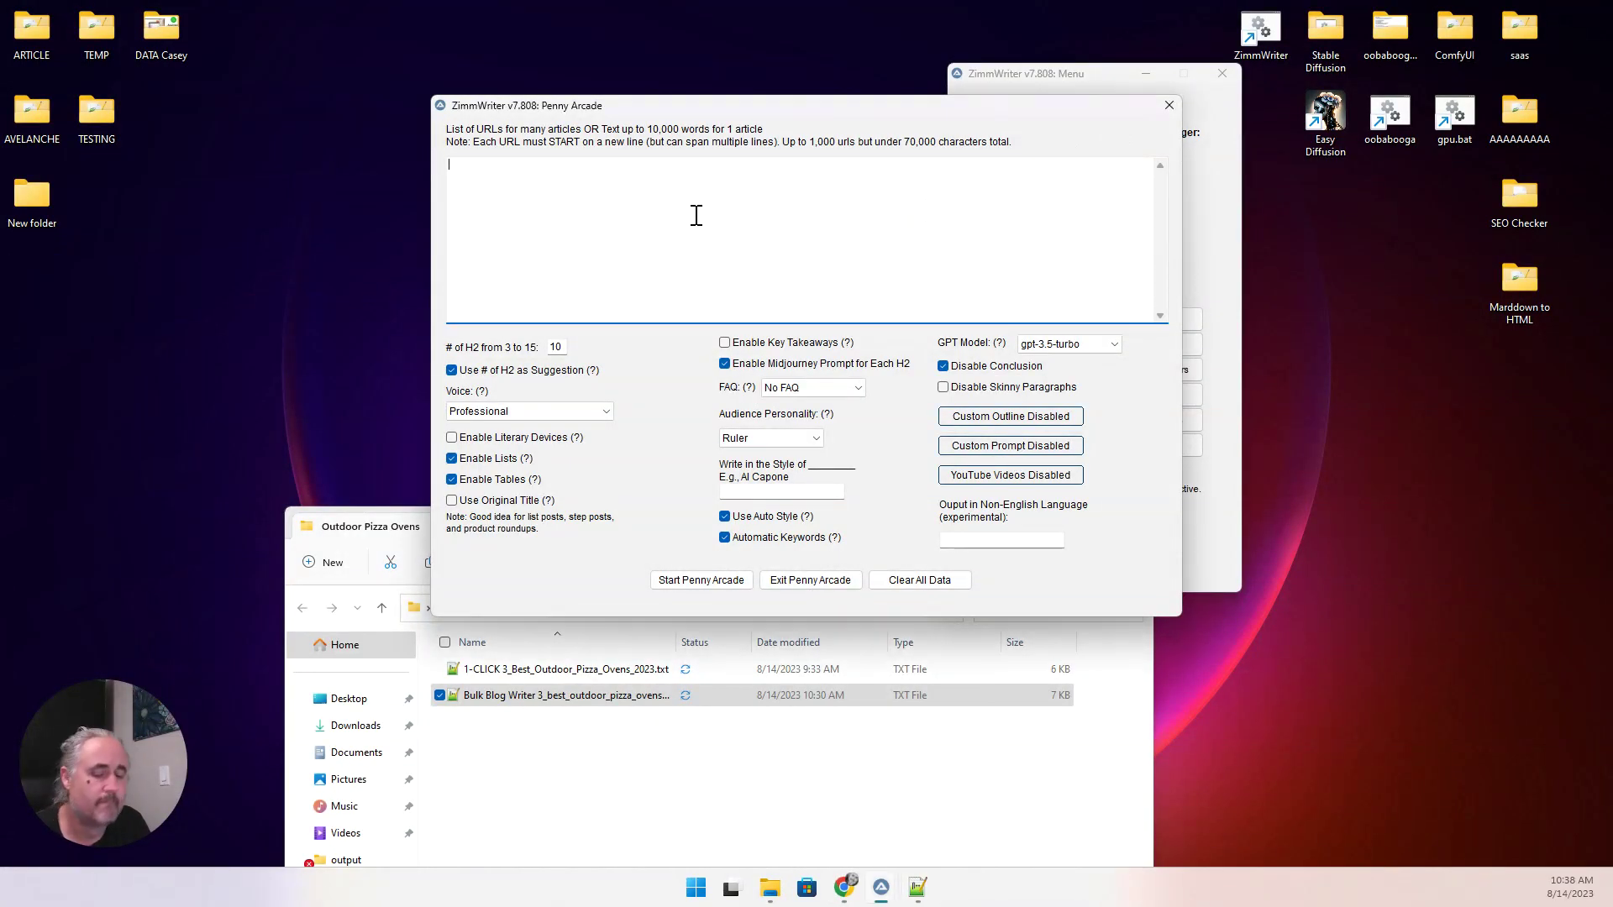
key(ctrl+v)
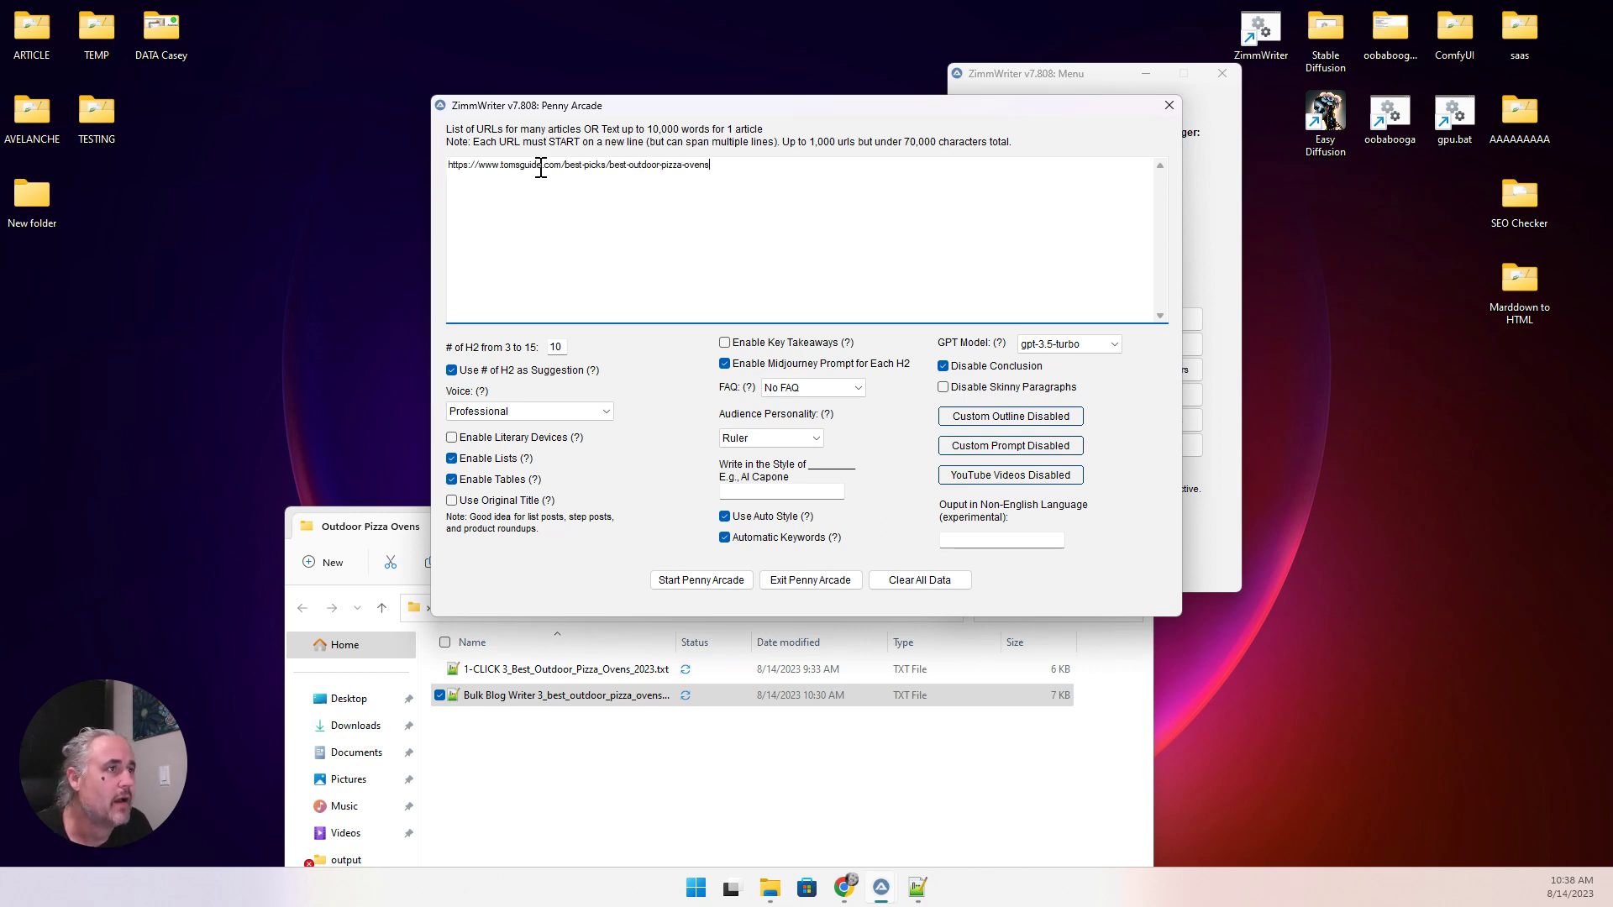
Close Penny Arcade, add tomsguide.com to the premium proxy domains in ZimmWriter's options and save them.
drag(561, 165, 502, 165)
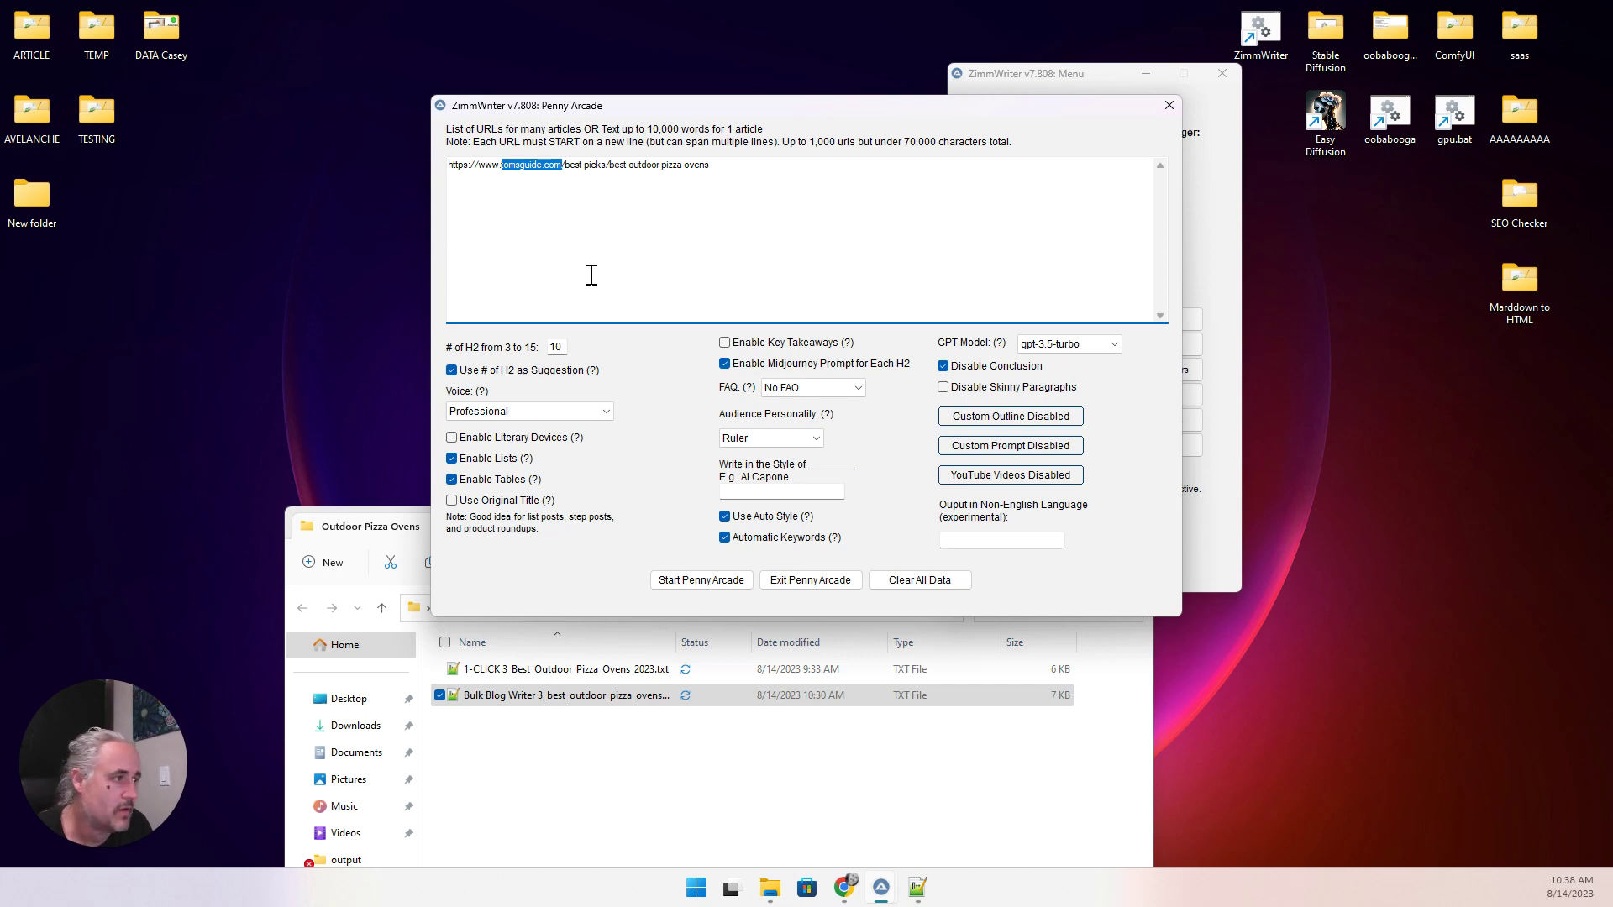
click(1168, 105)
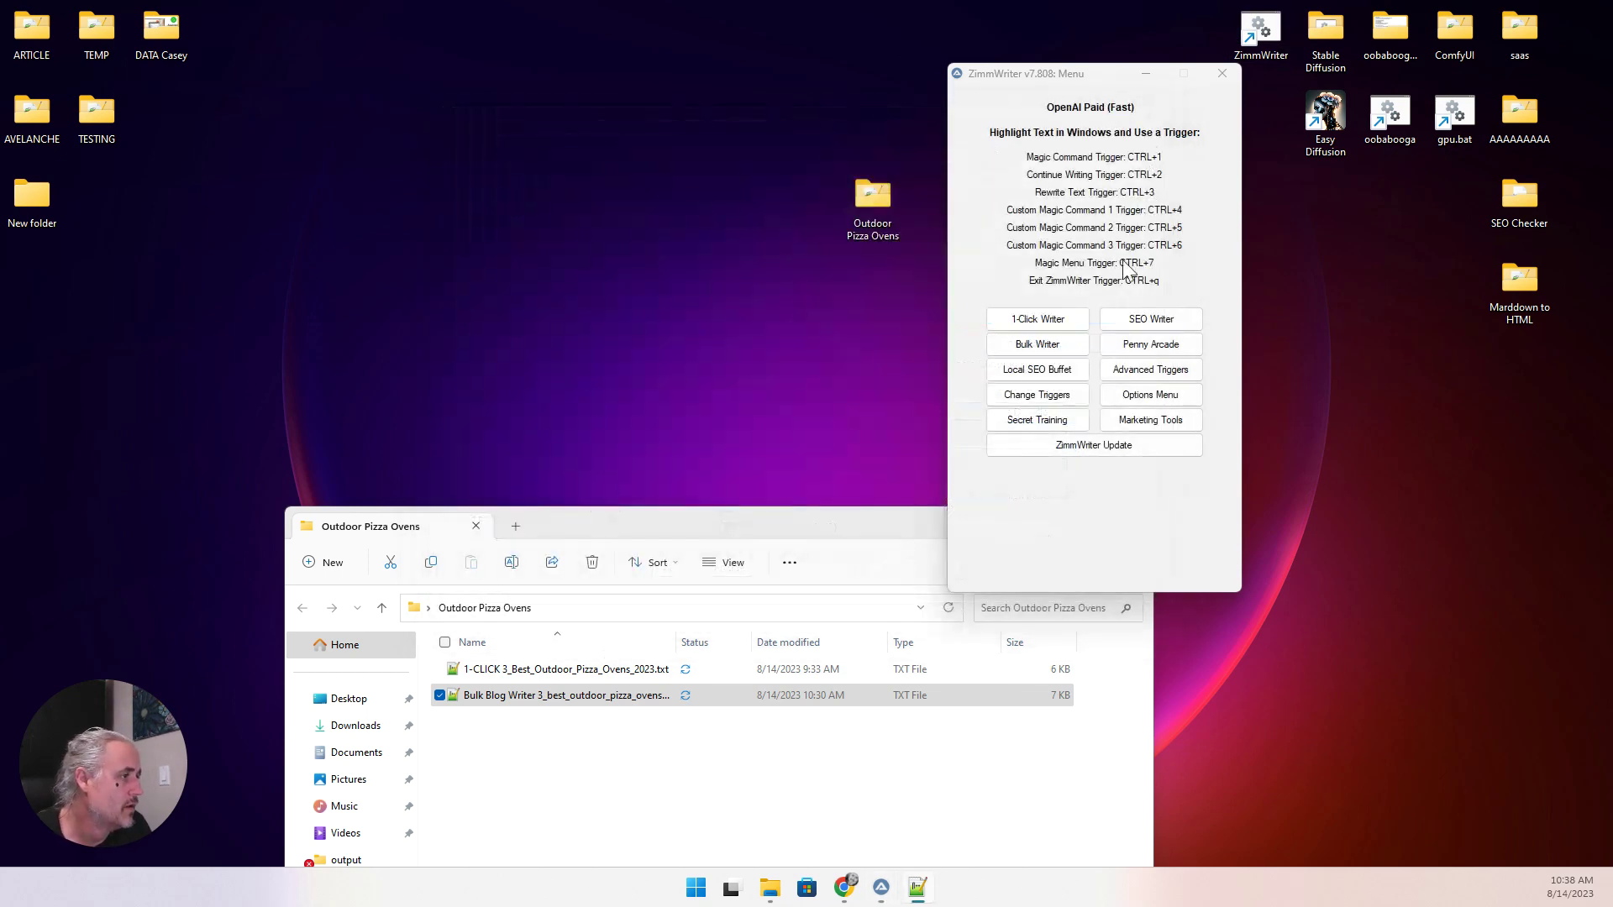
click(1150, 395)
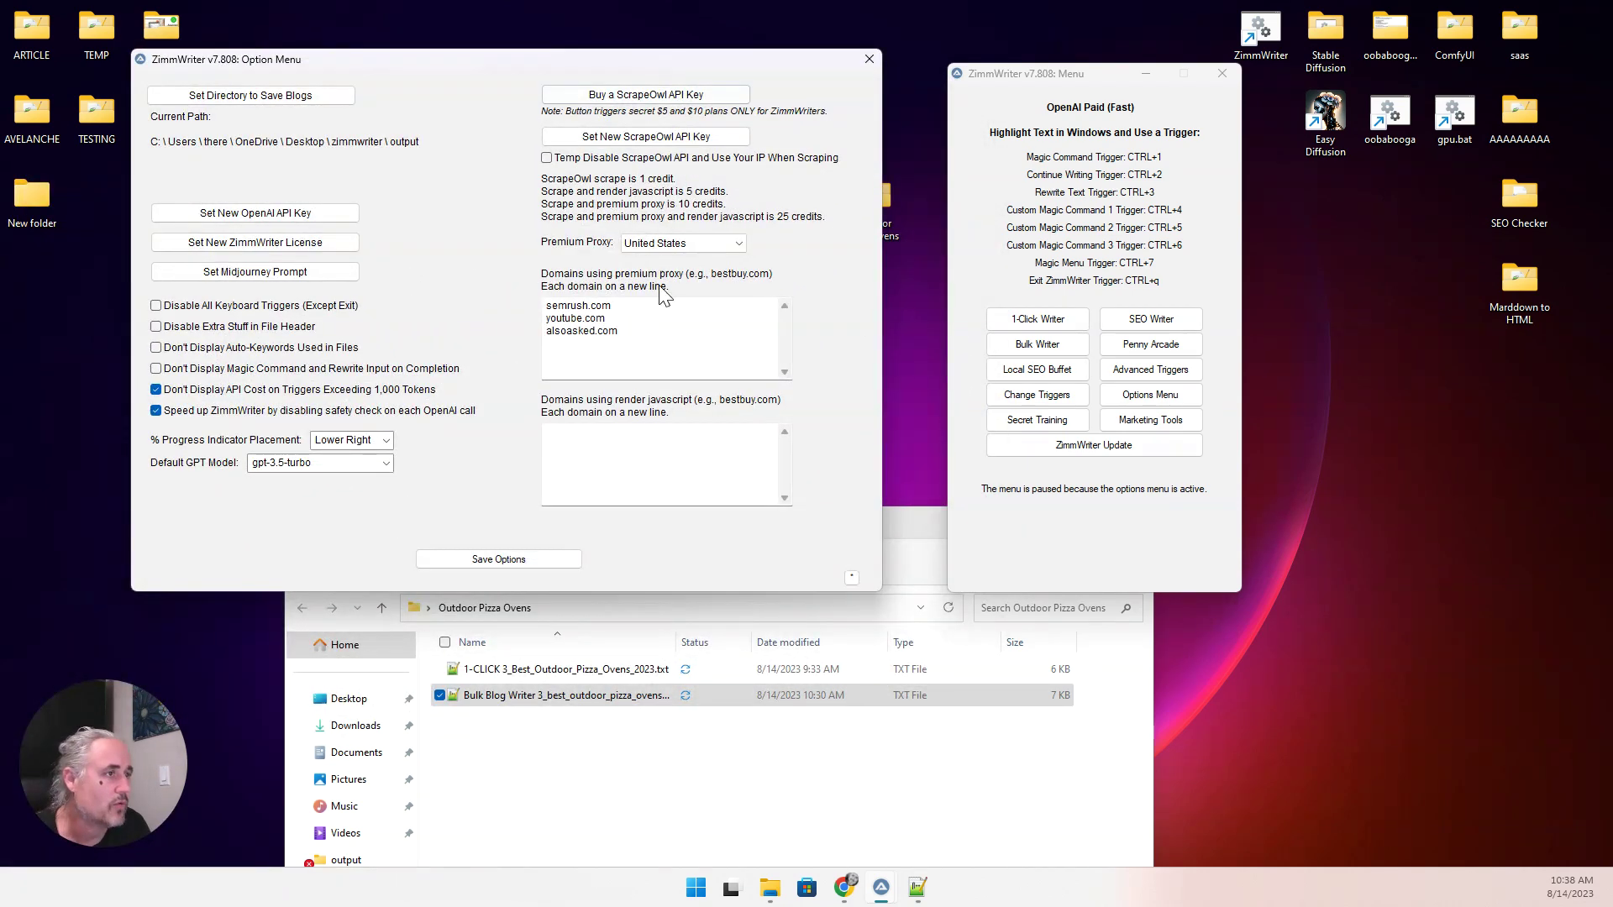
click(622, 351)
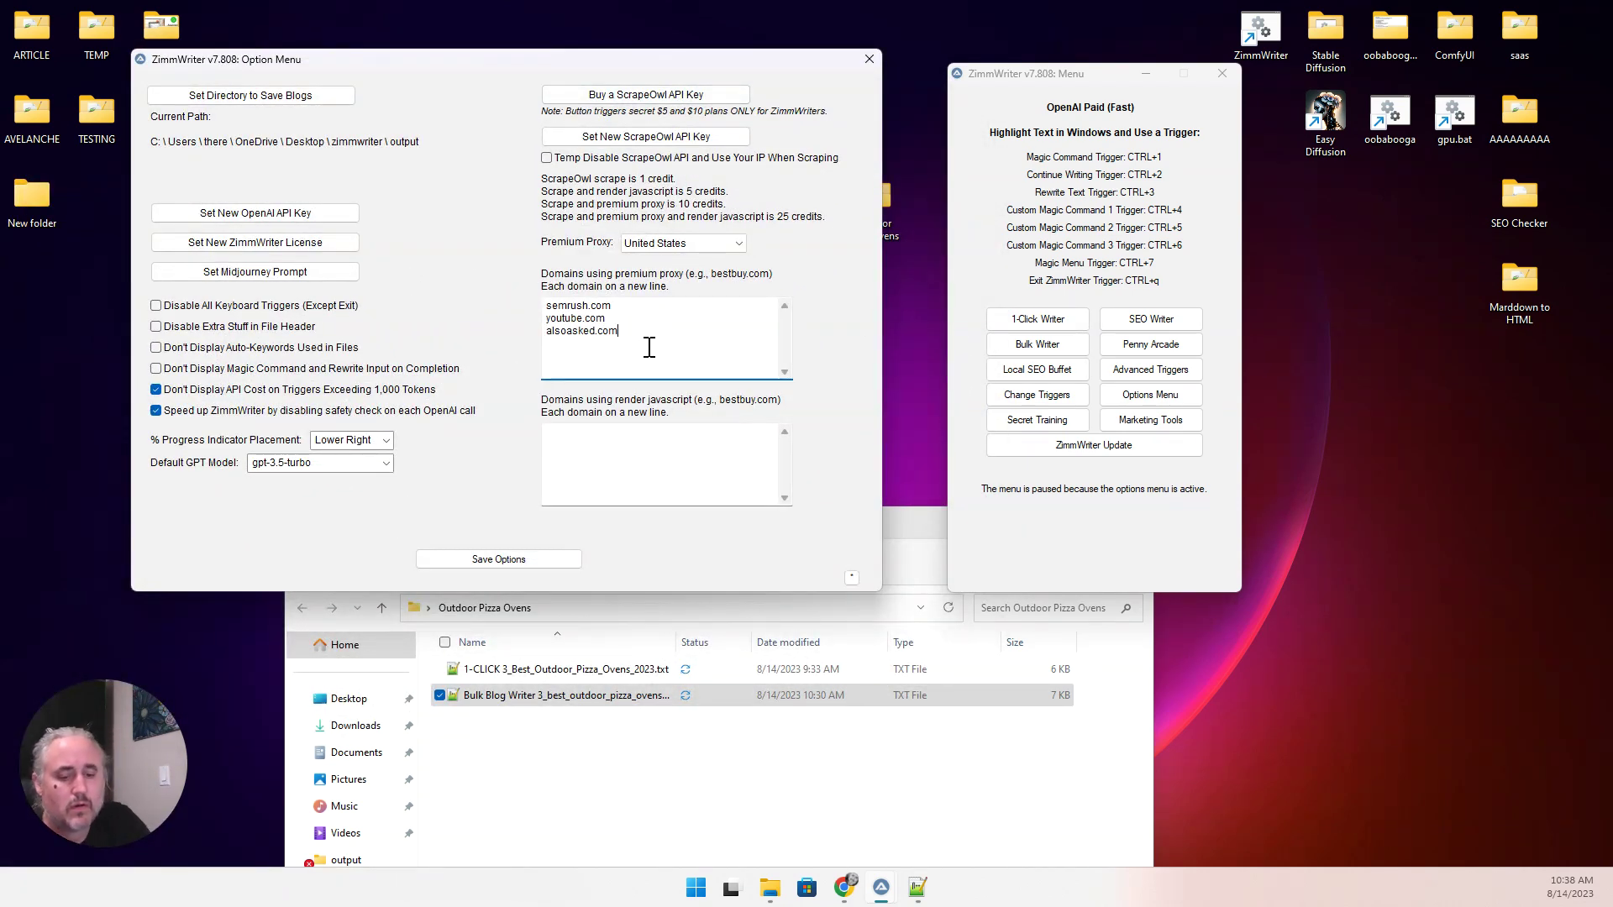
text(tomsguide.com)
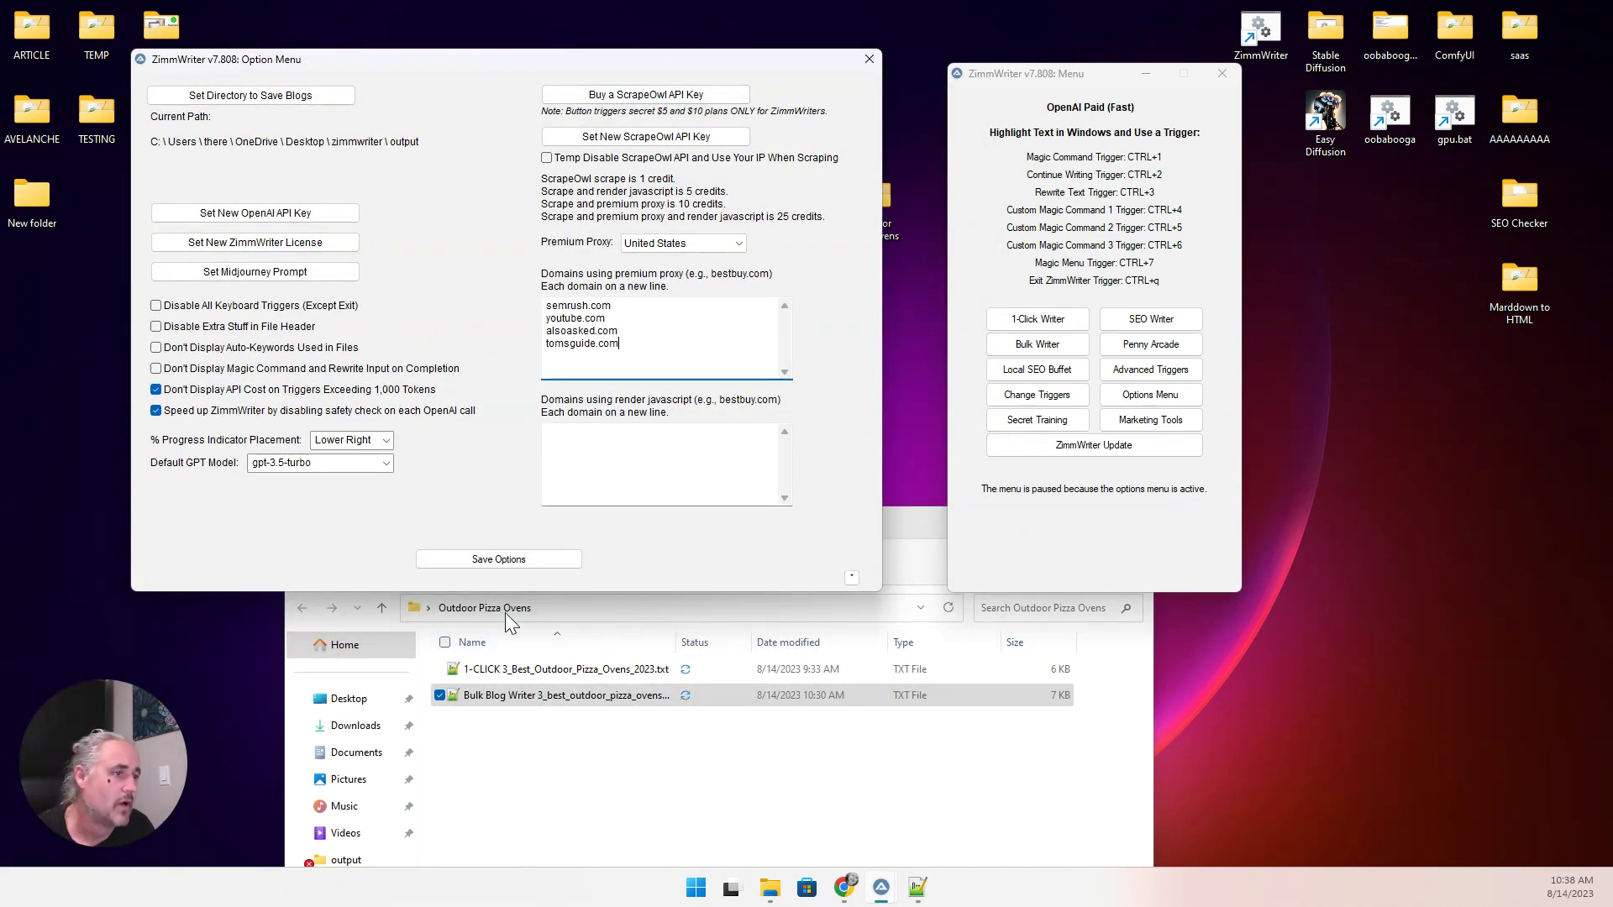
click(476, 561)
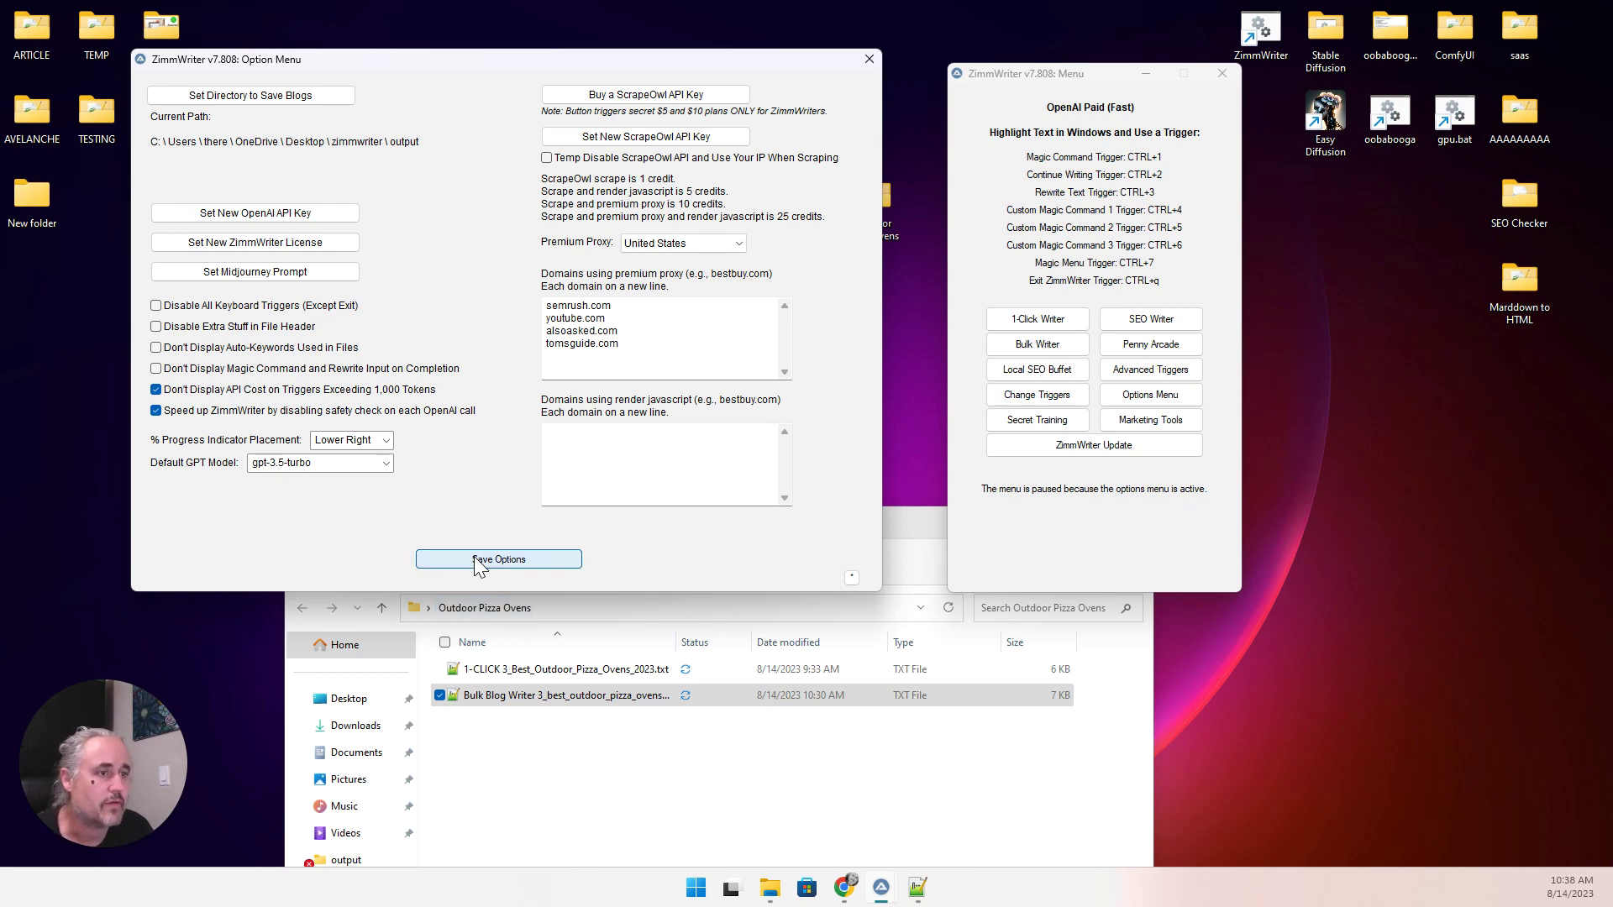
click(870, 58)
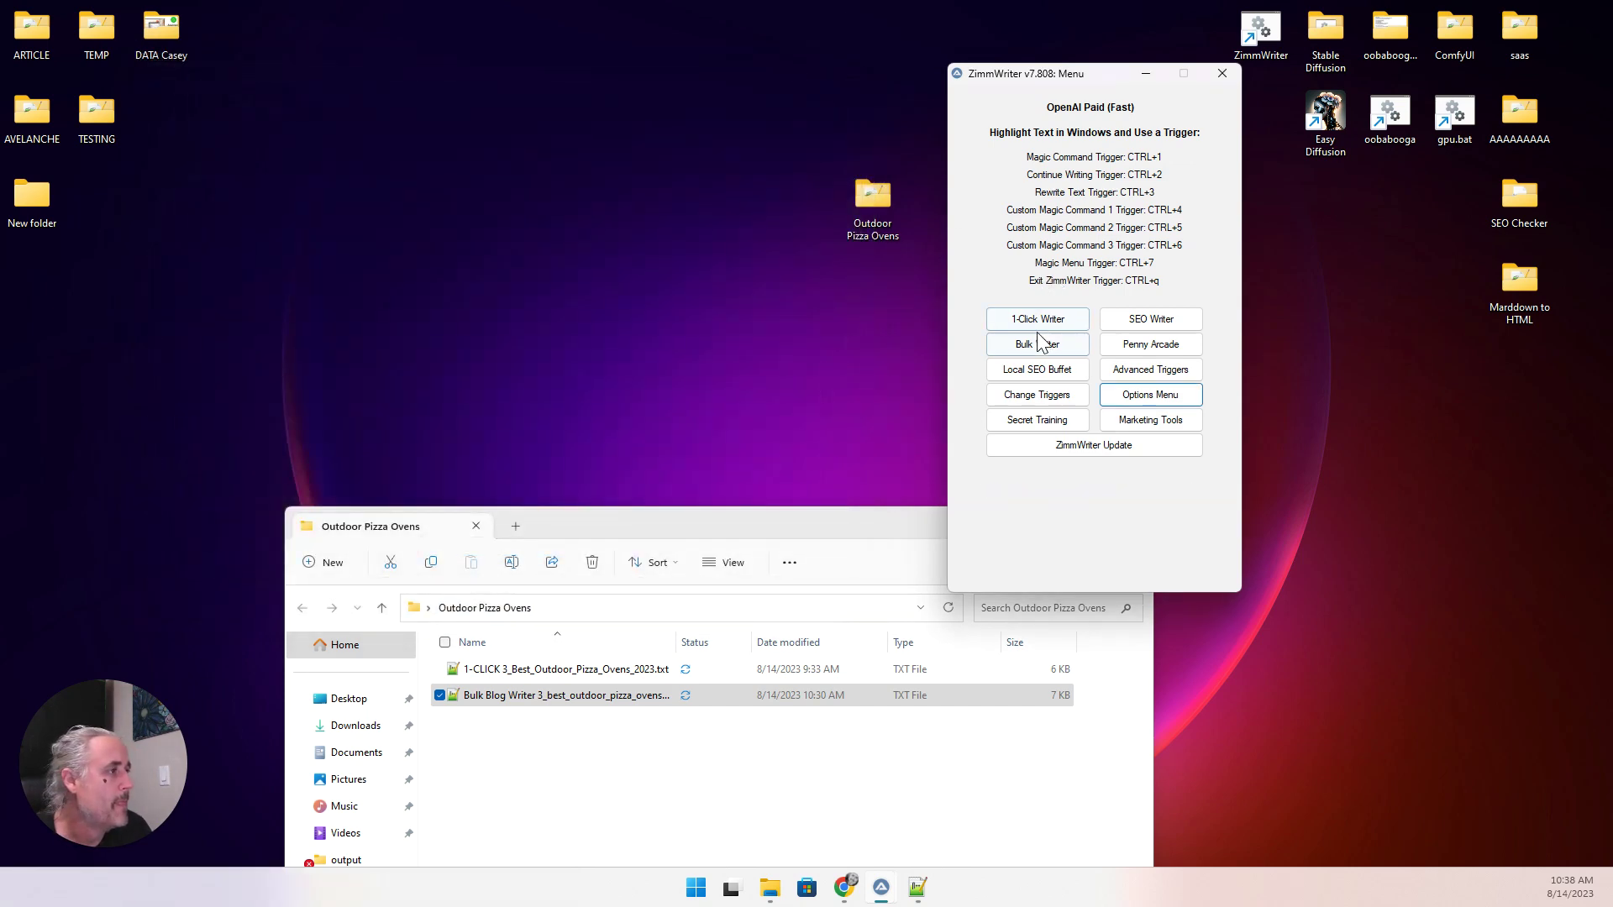
click(1151, 346)
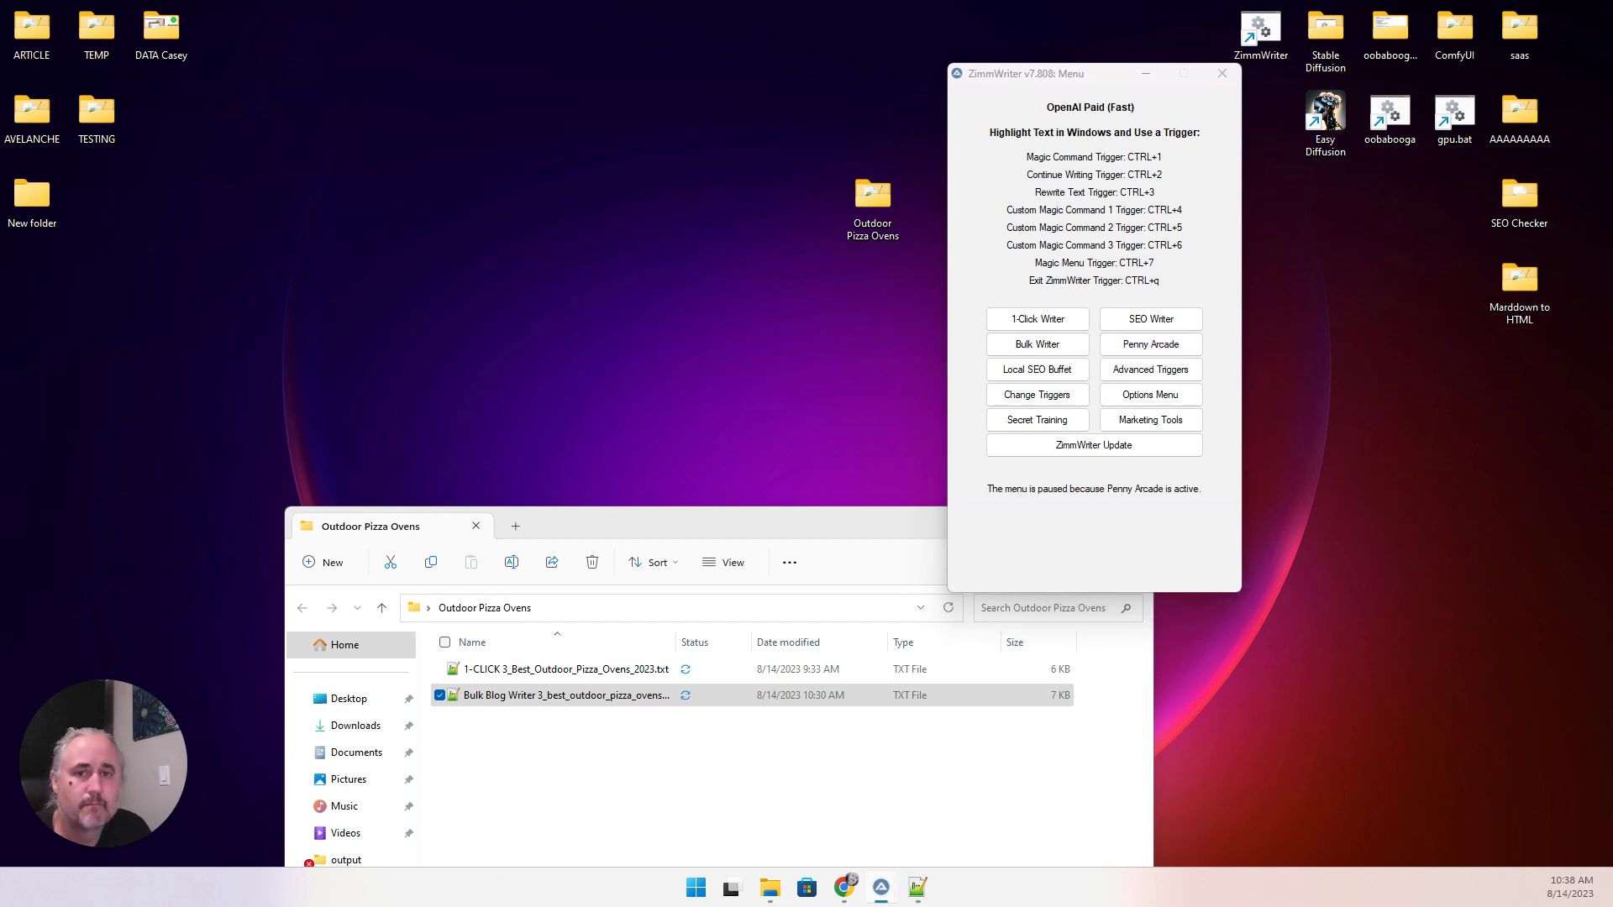
text(tomsguide.com)
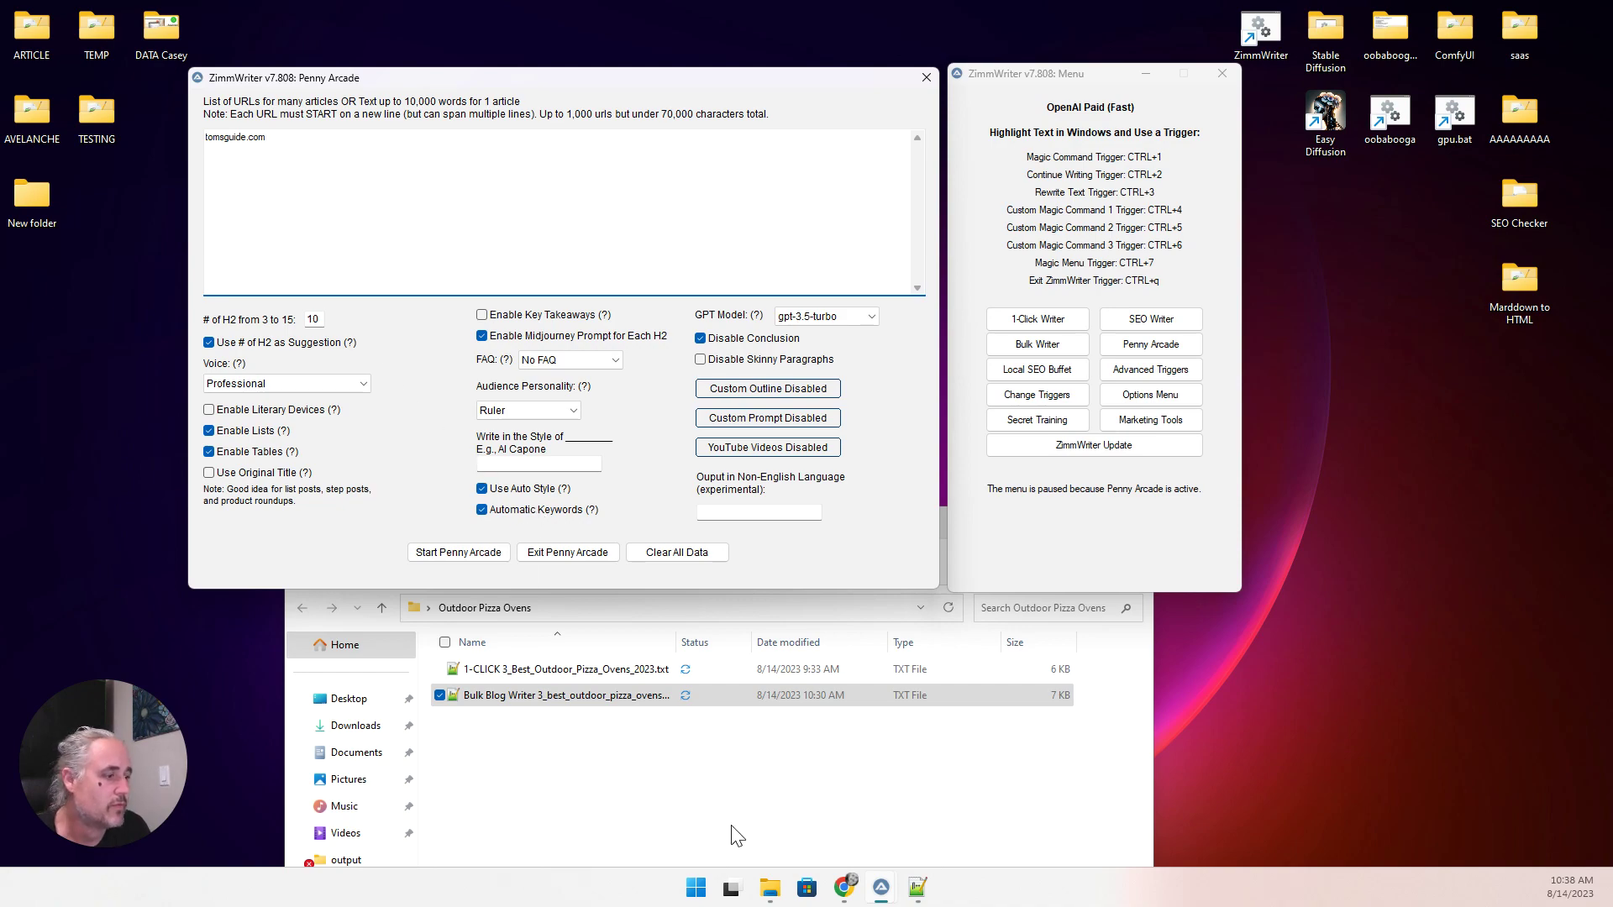
click(844, 888)
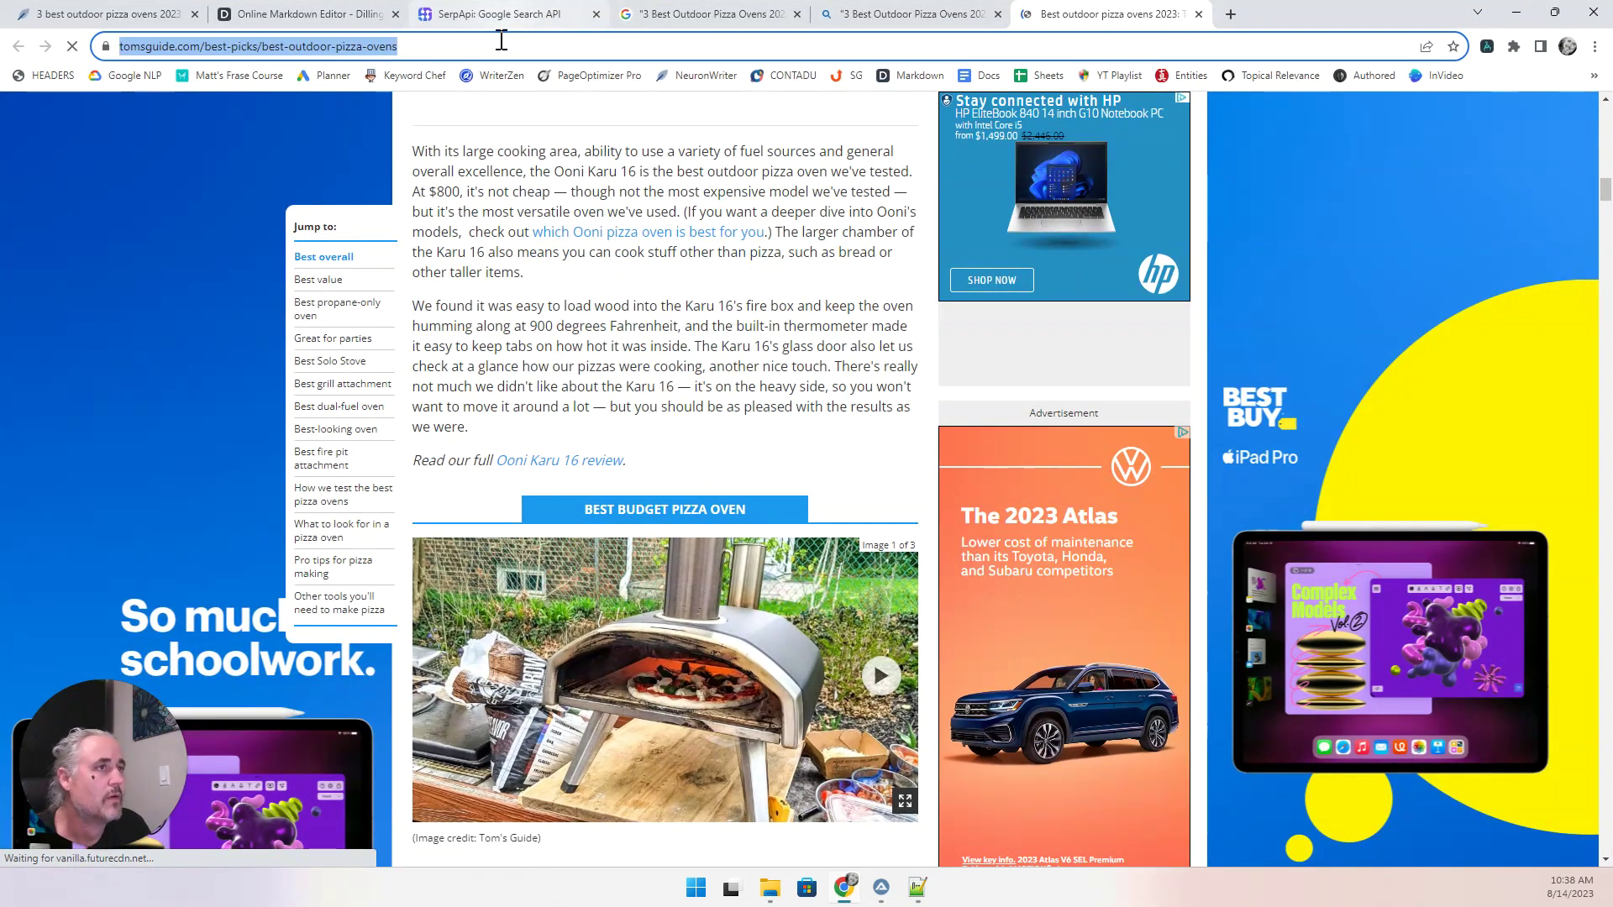
key(alt+Tab)
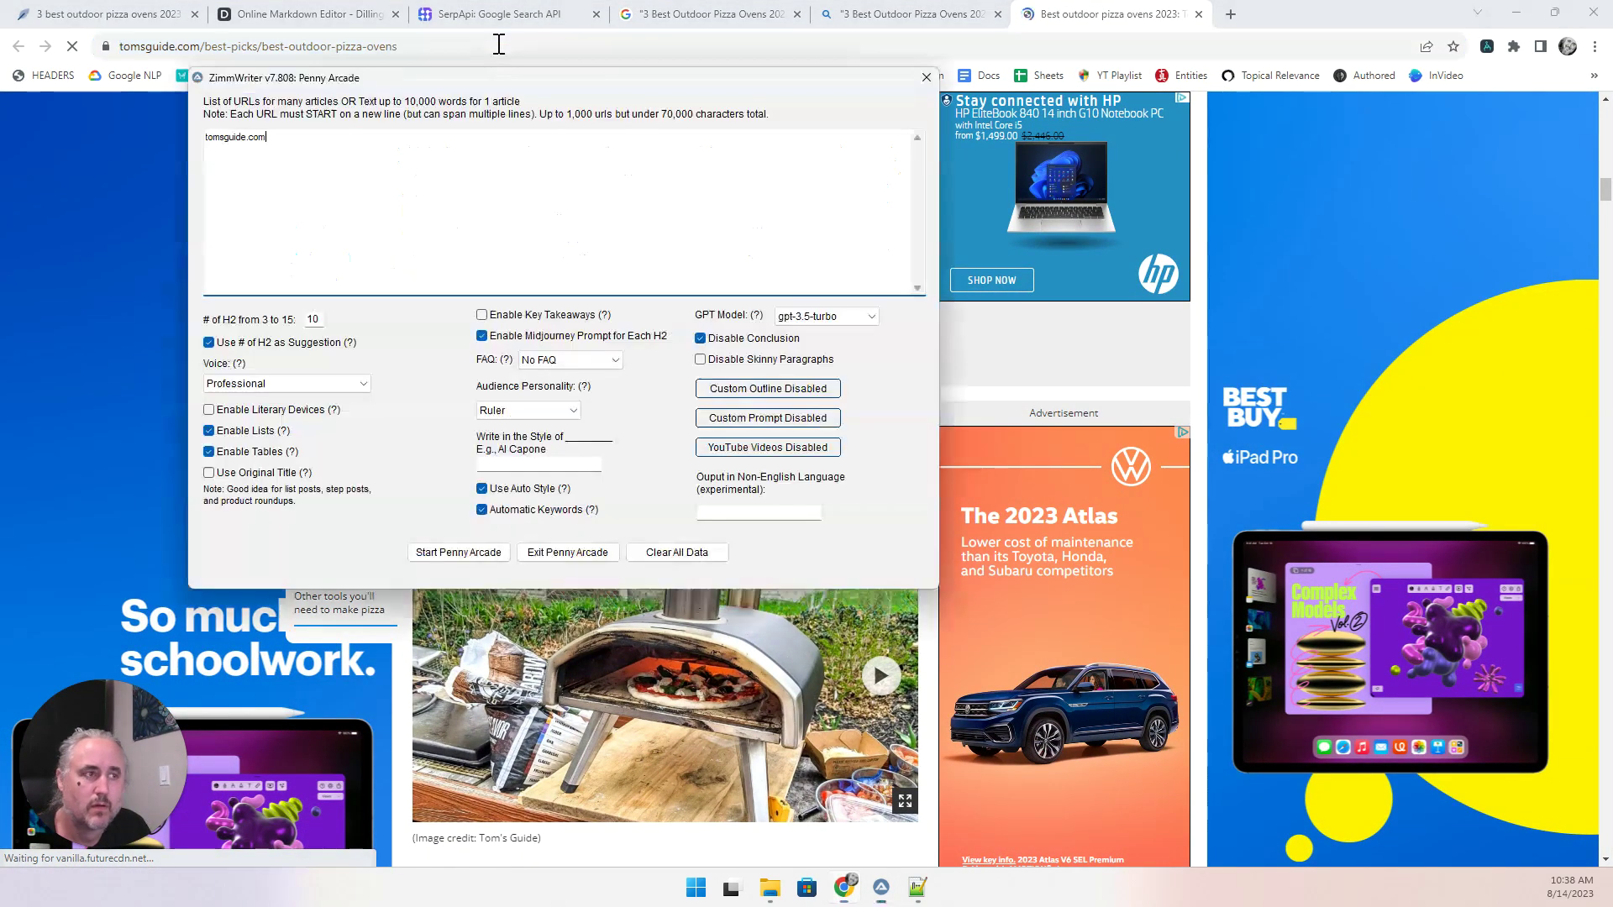
key(ctrl+a)
key(ctrl+v)
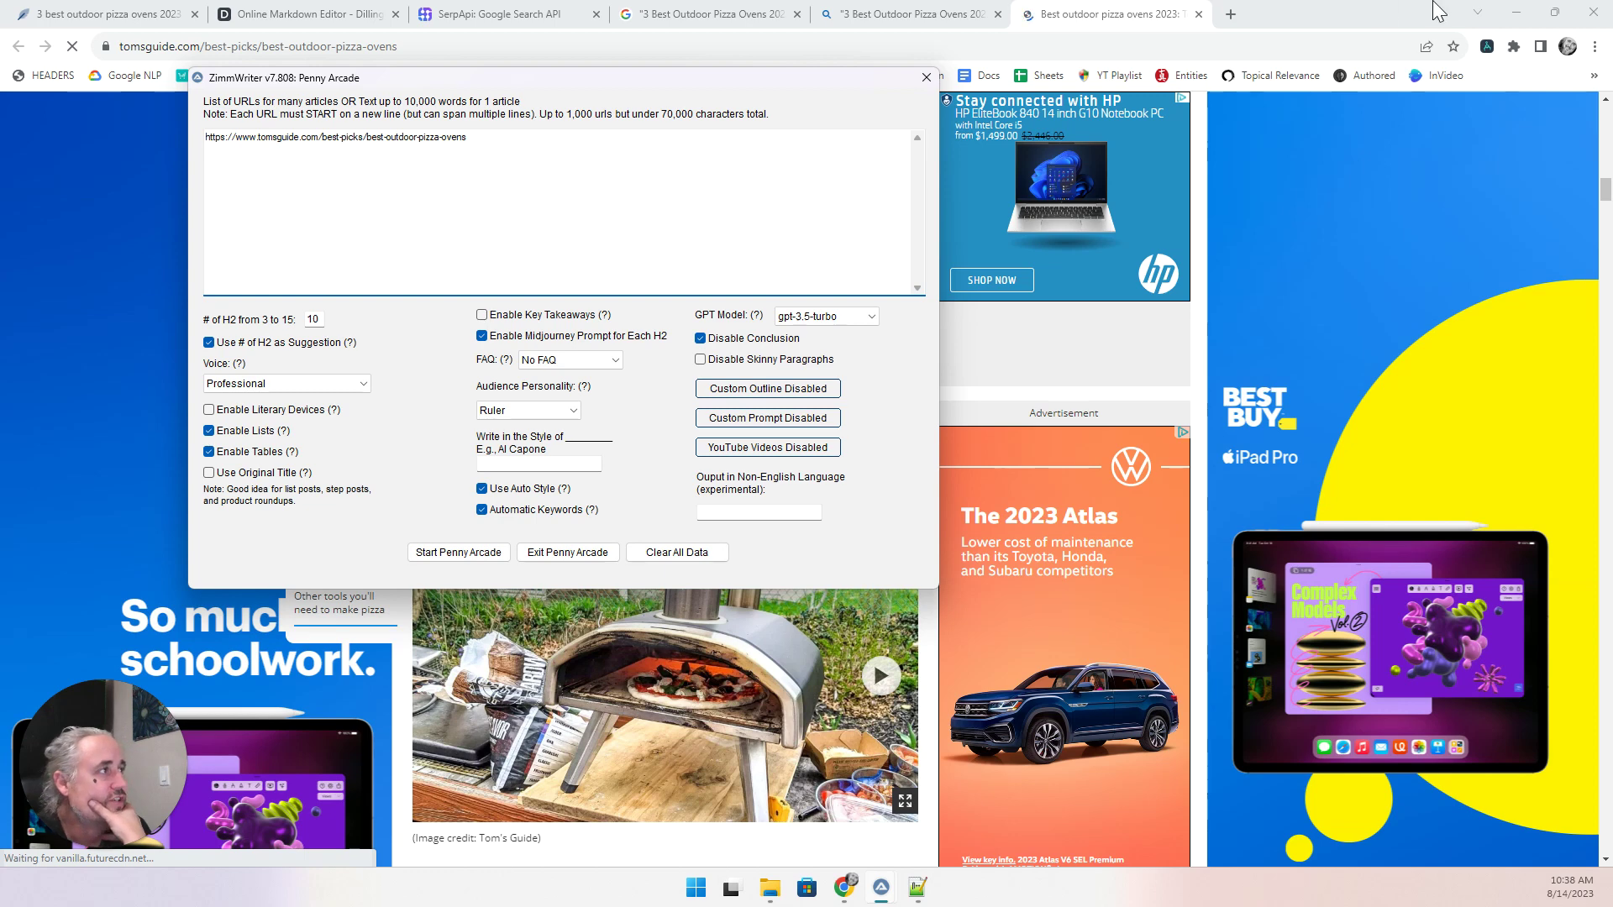
Switch to the Tom's Guide article in Chrome and copy its headers to the clipboard with the HEADERS bookmarklet.
click(1172, 22)
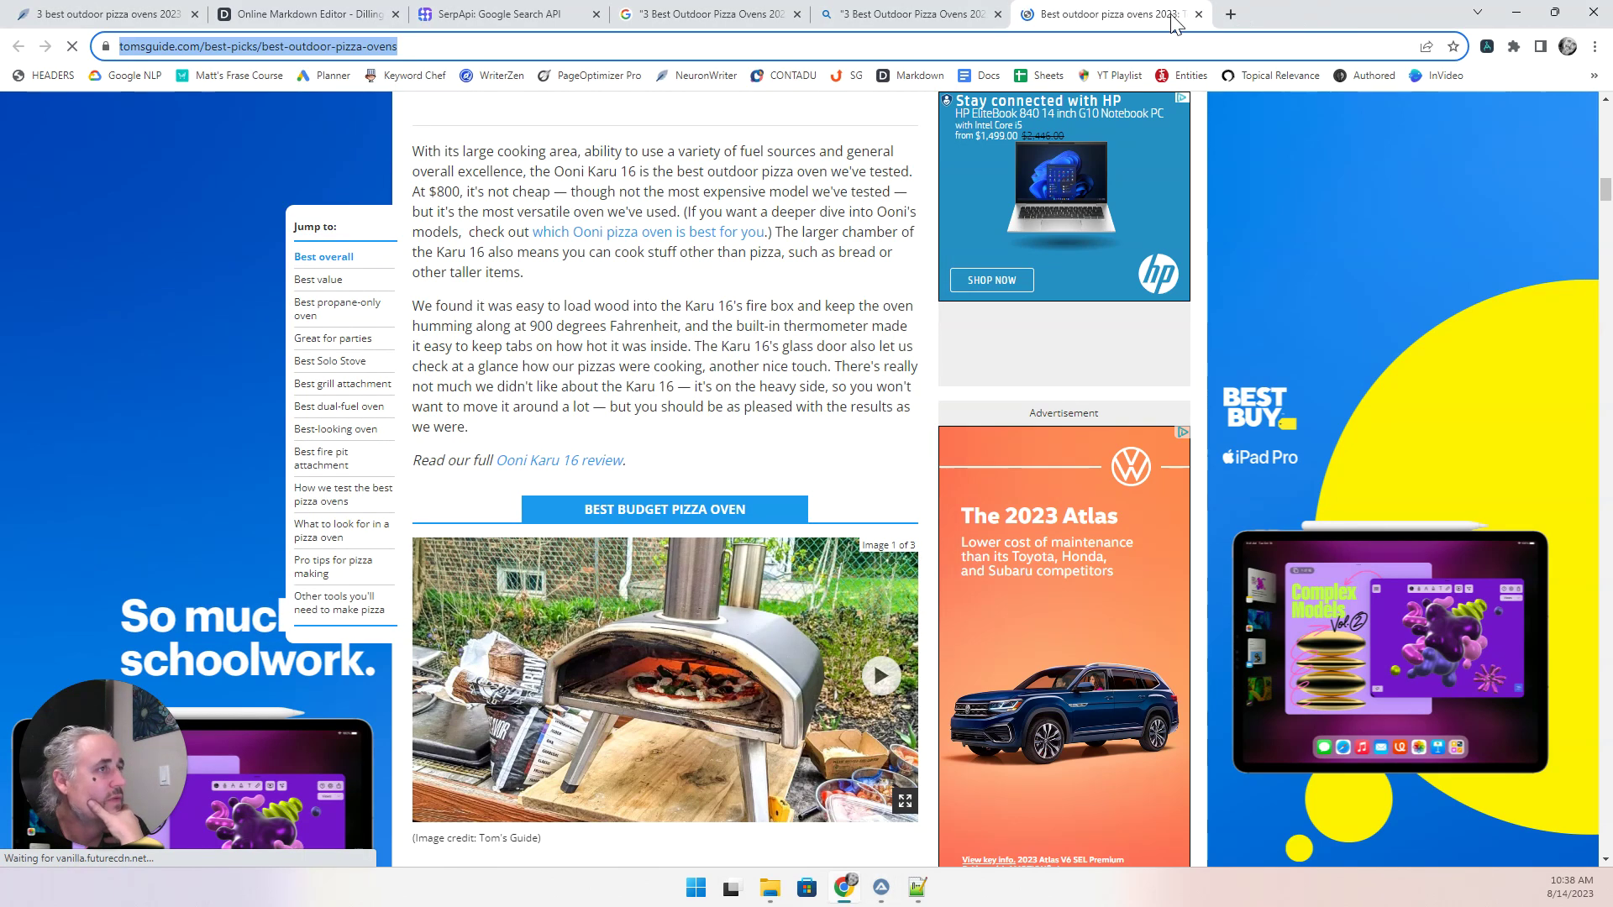
click(55, 75)
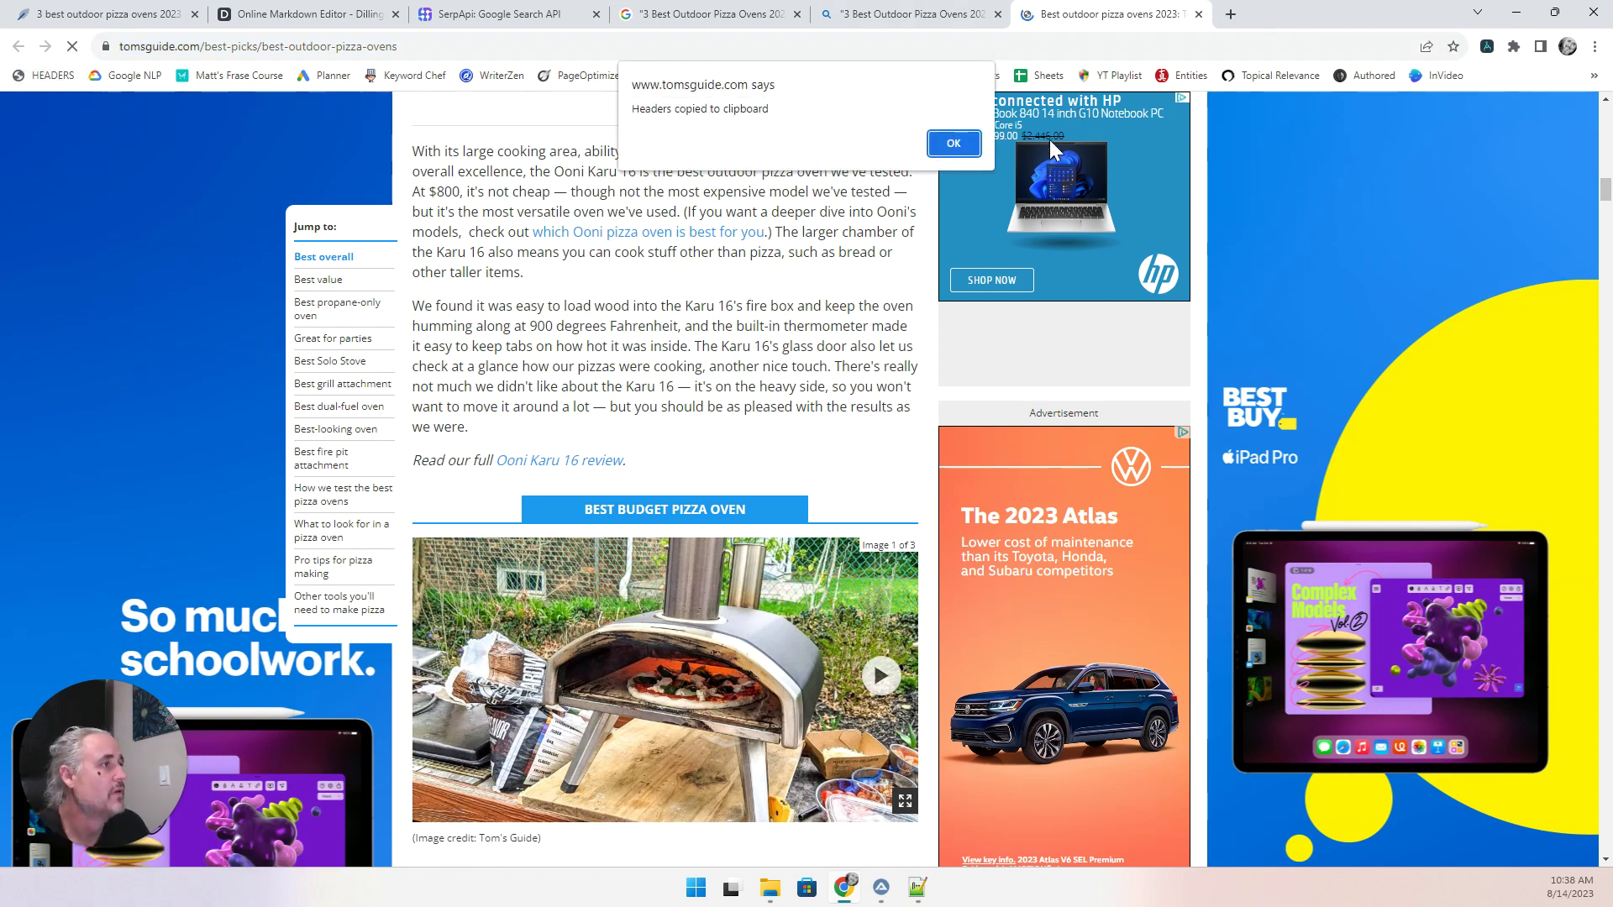
click(967, 148)
Bring the Outdoor Pizza Ovens folder window into full view and create a new text document named outline.txt in it.
click(1516, 13)
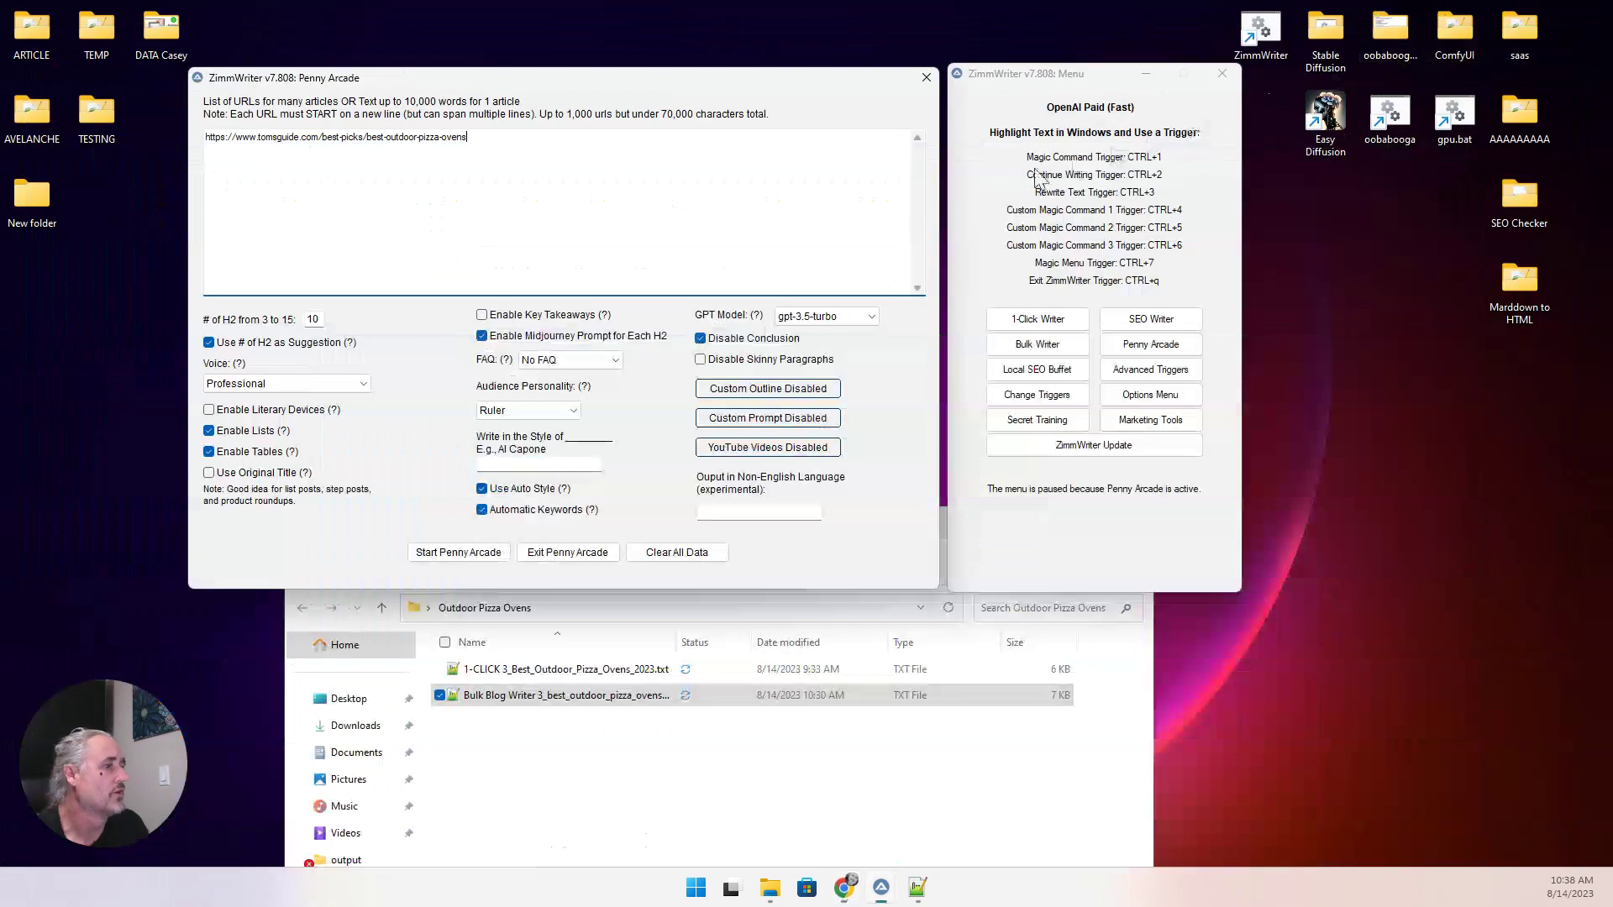
drag(854, 77, 1462, 369)
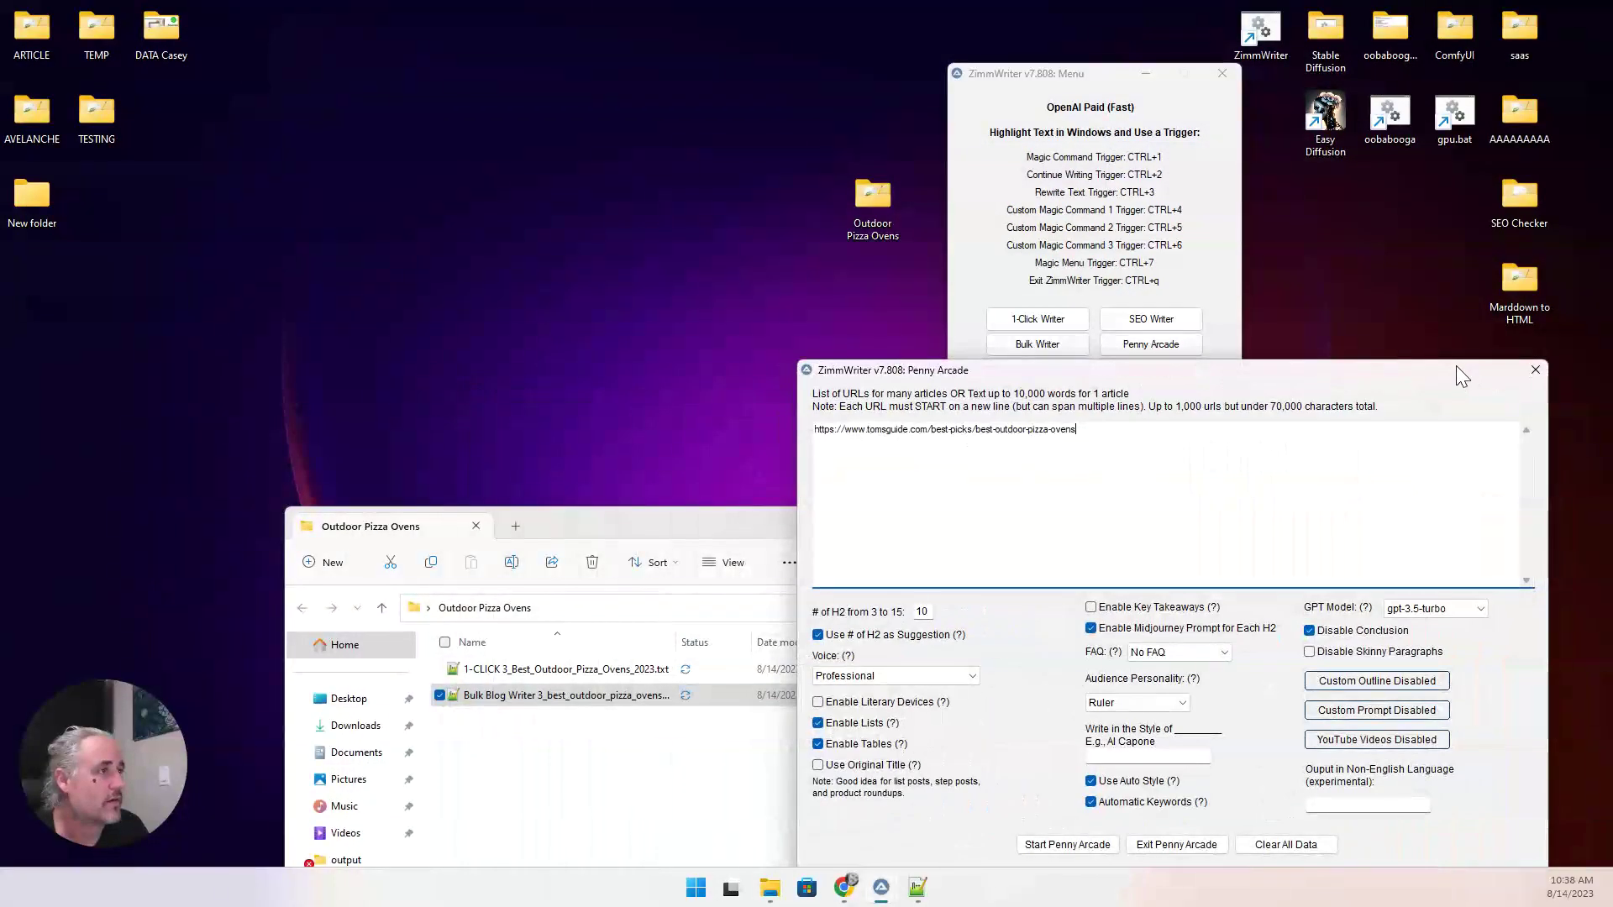
double_click(868, 208)
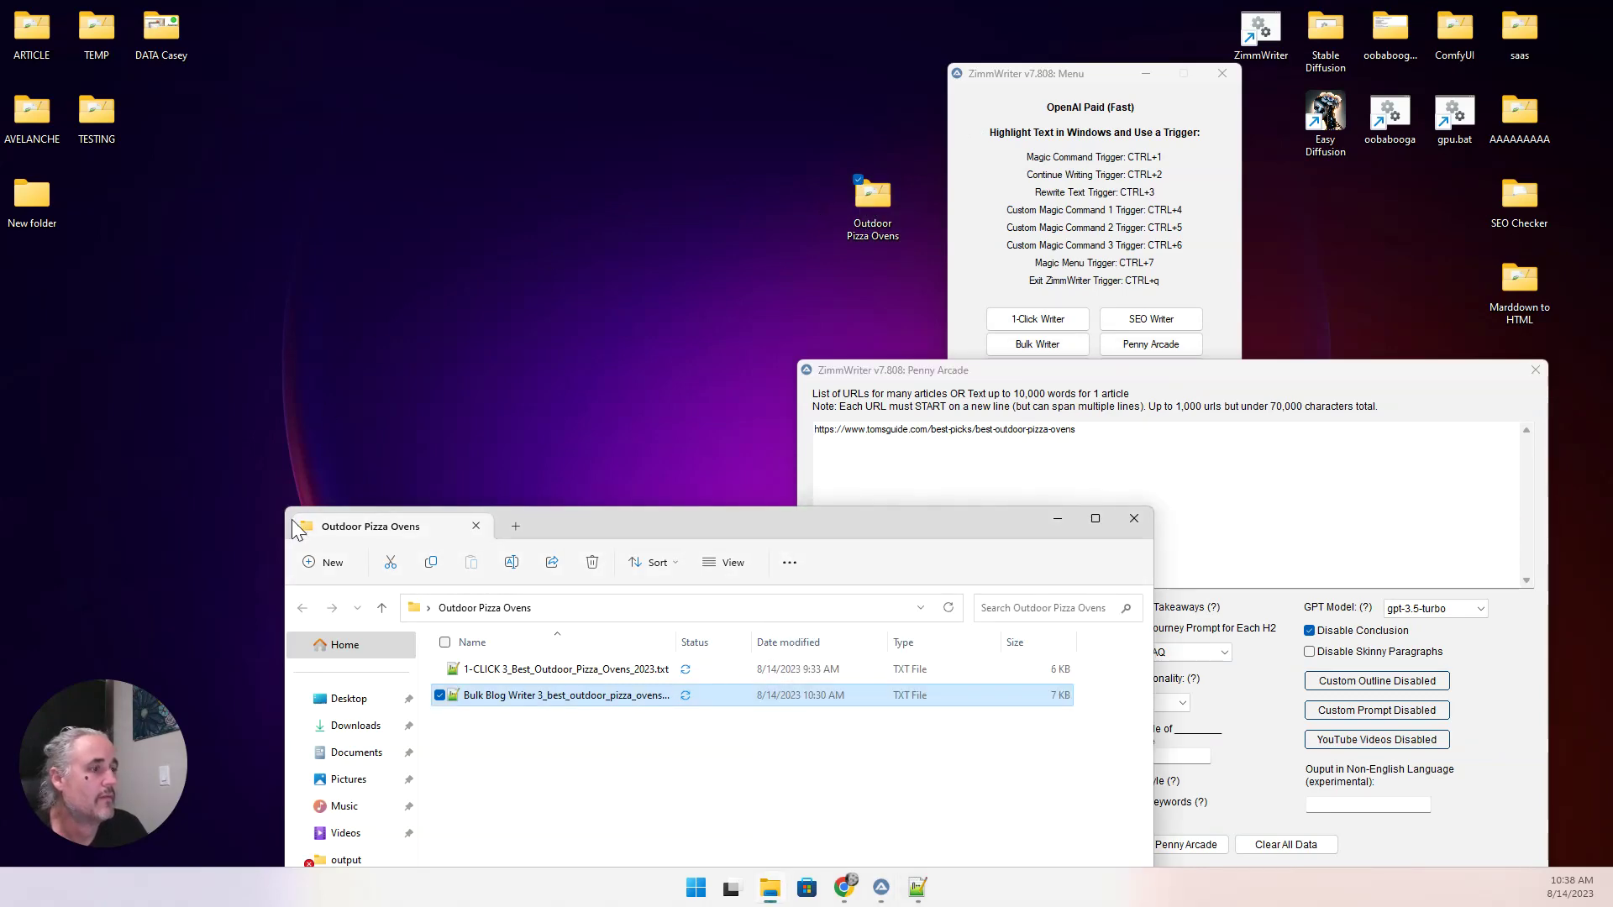
drag(613, 523, 506, 68)
right_click(390, 316)
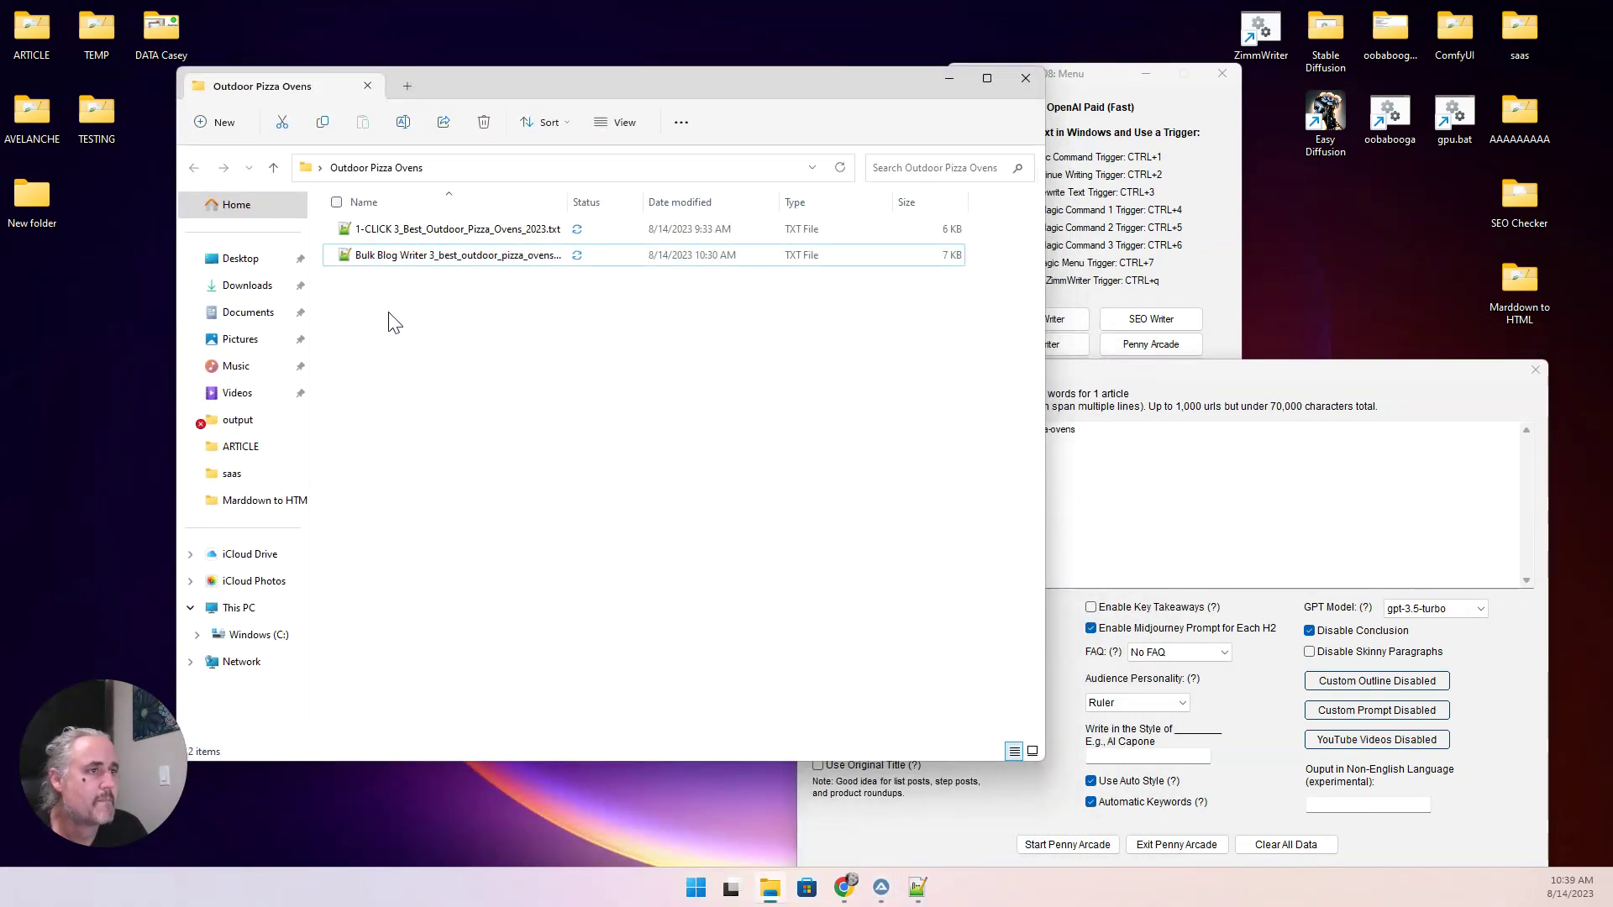
mouse_move(416, 445)
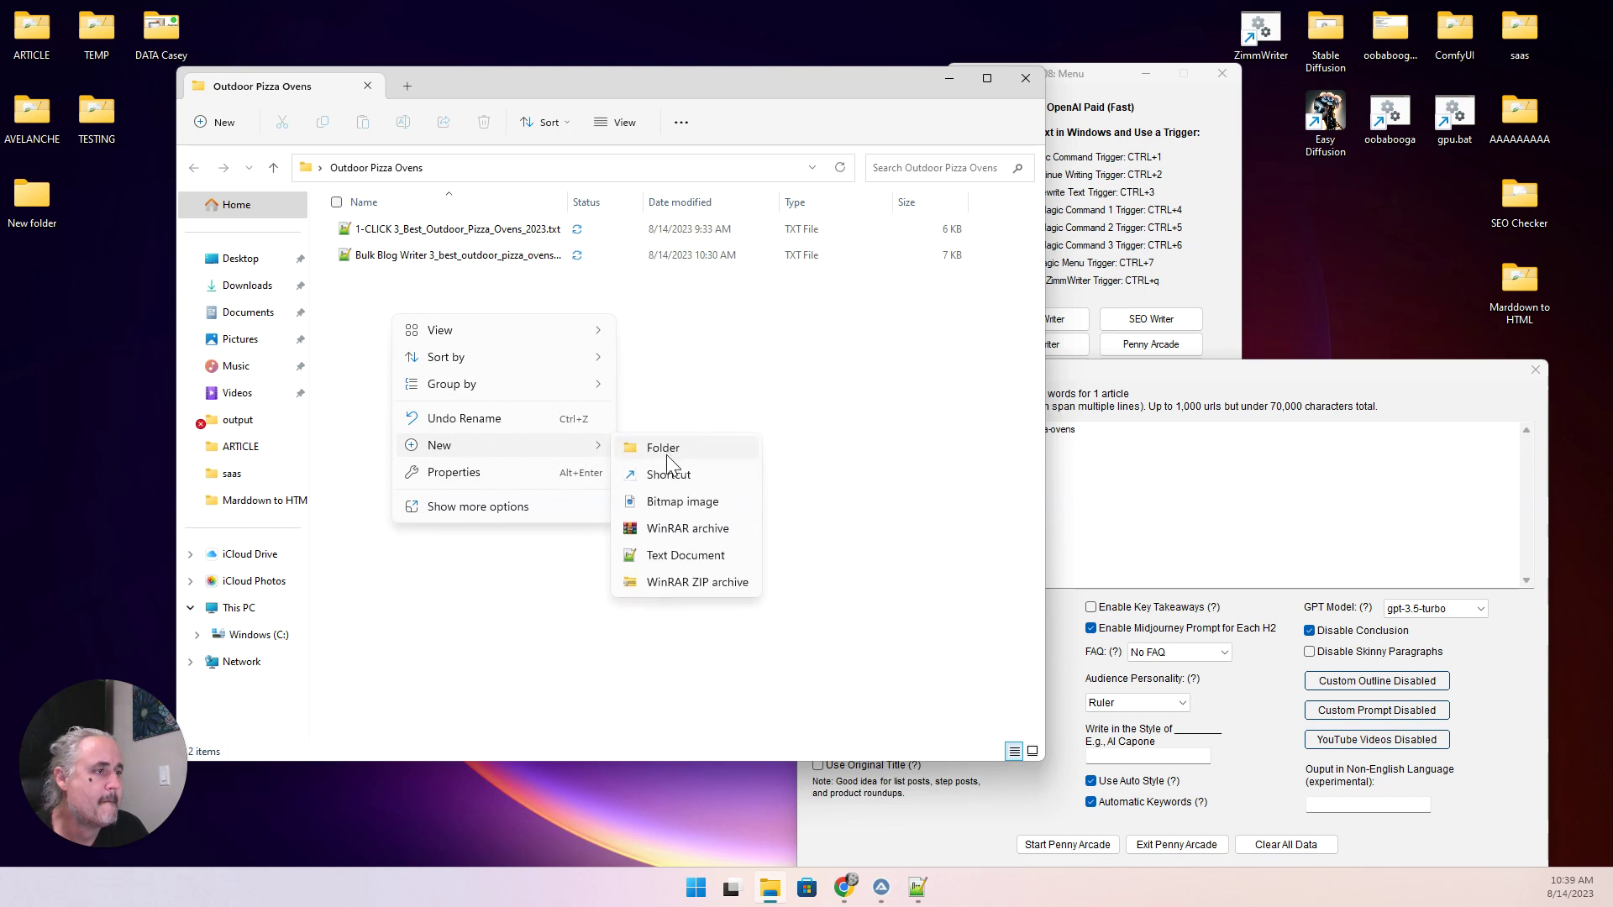
click(686, 555)
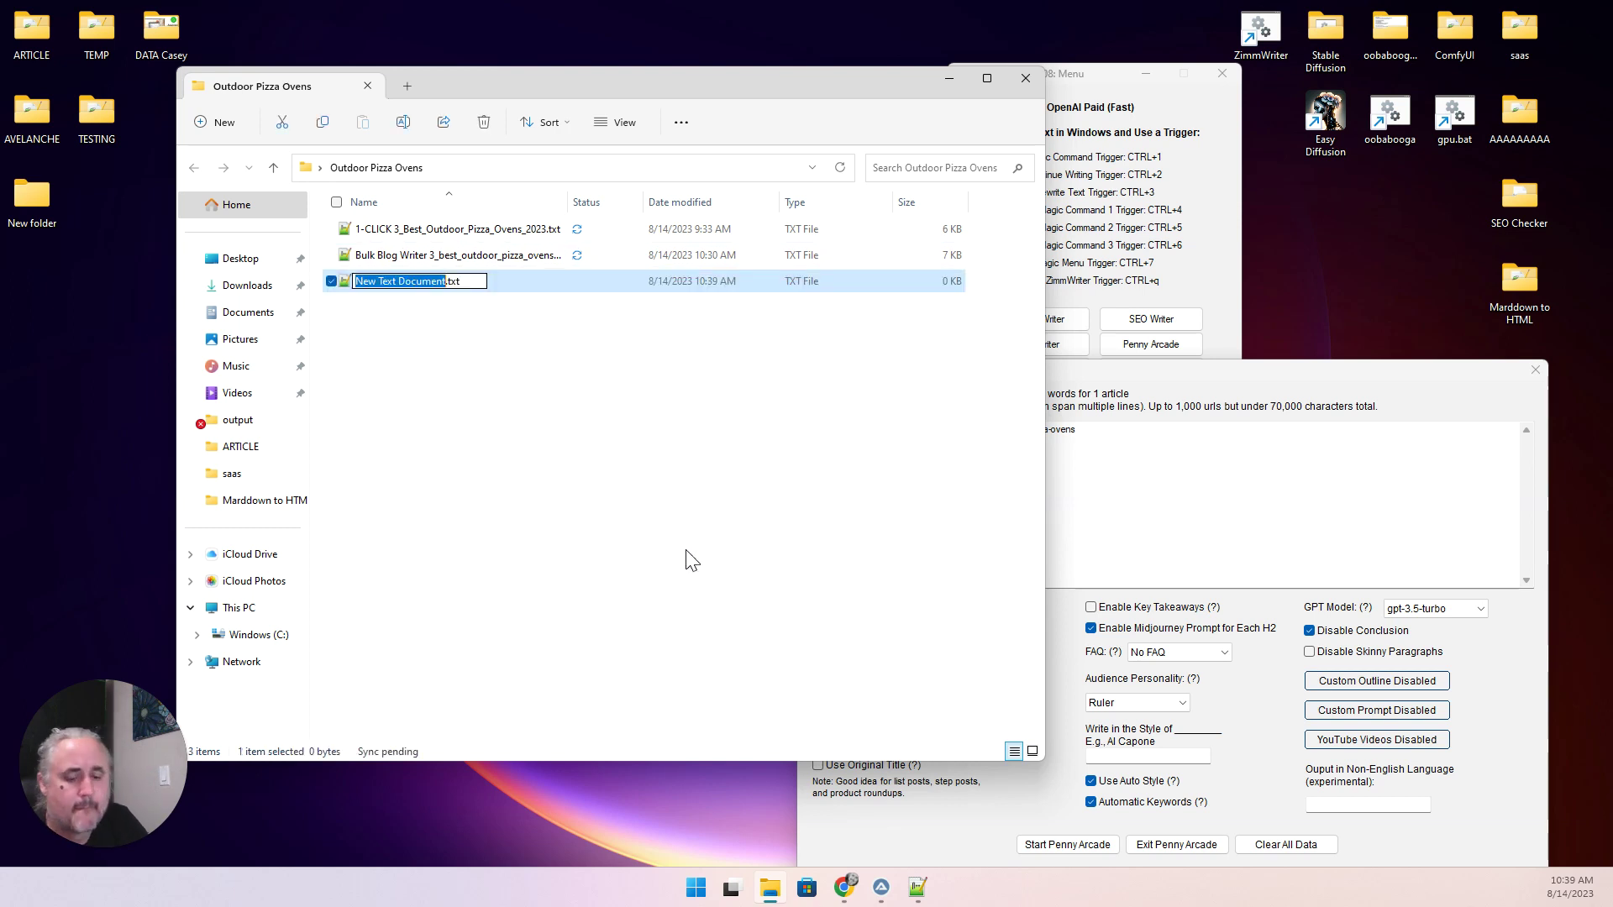
text(outlie)
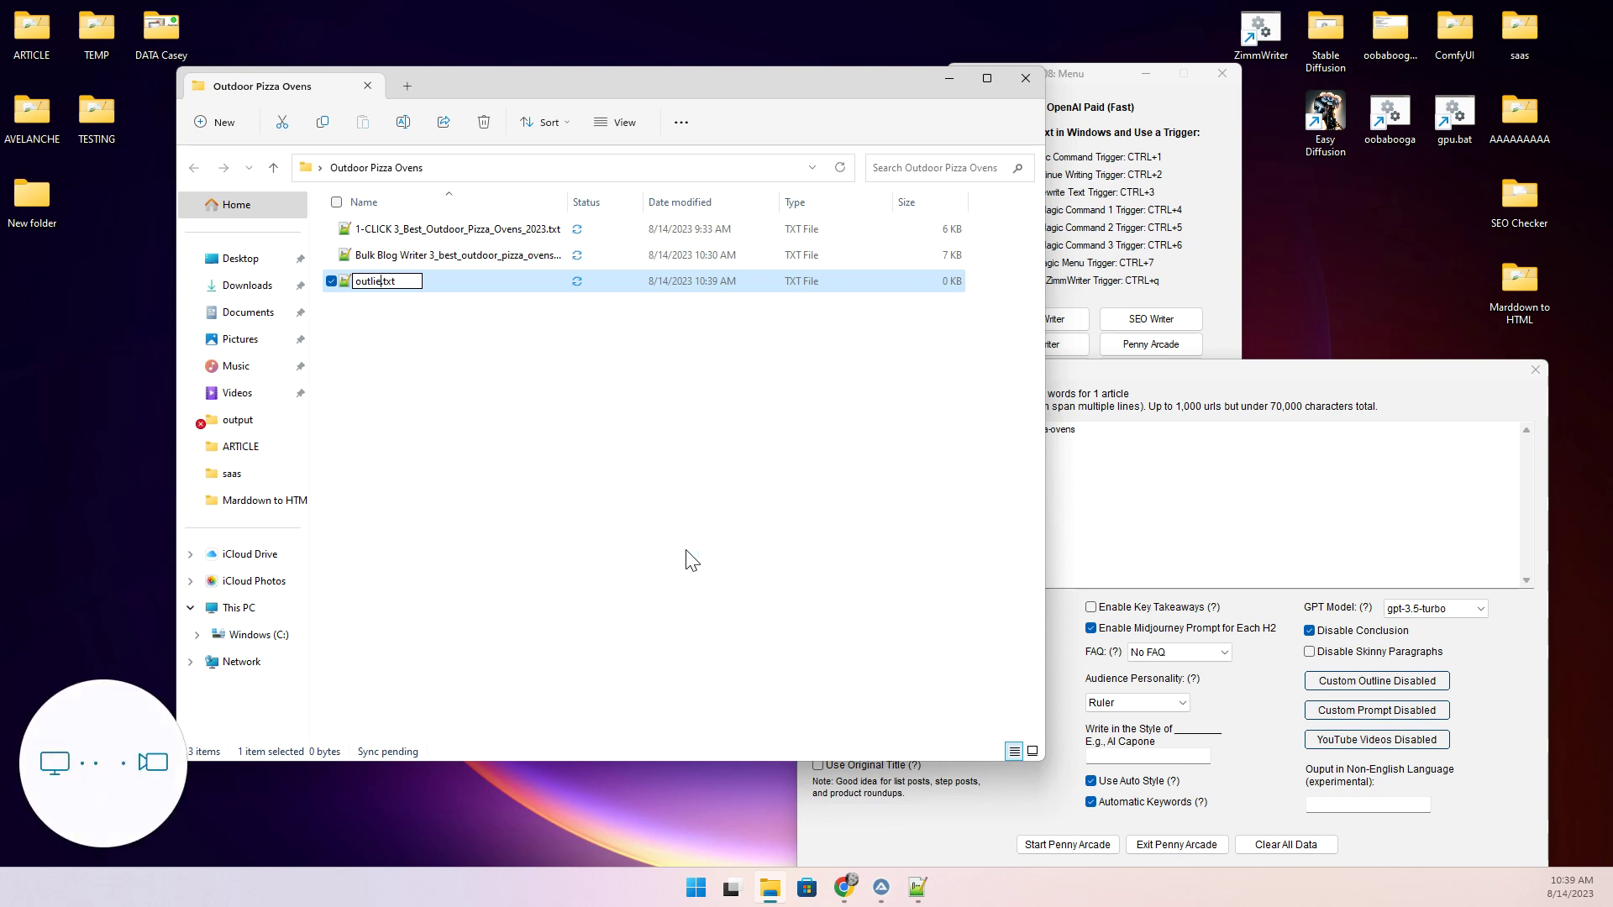
key(BackSpace)
text(ne)
key(Return)
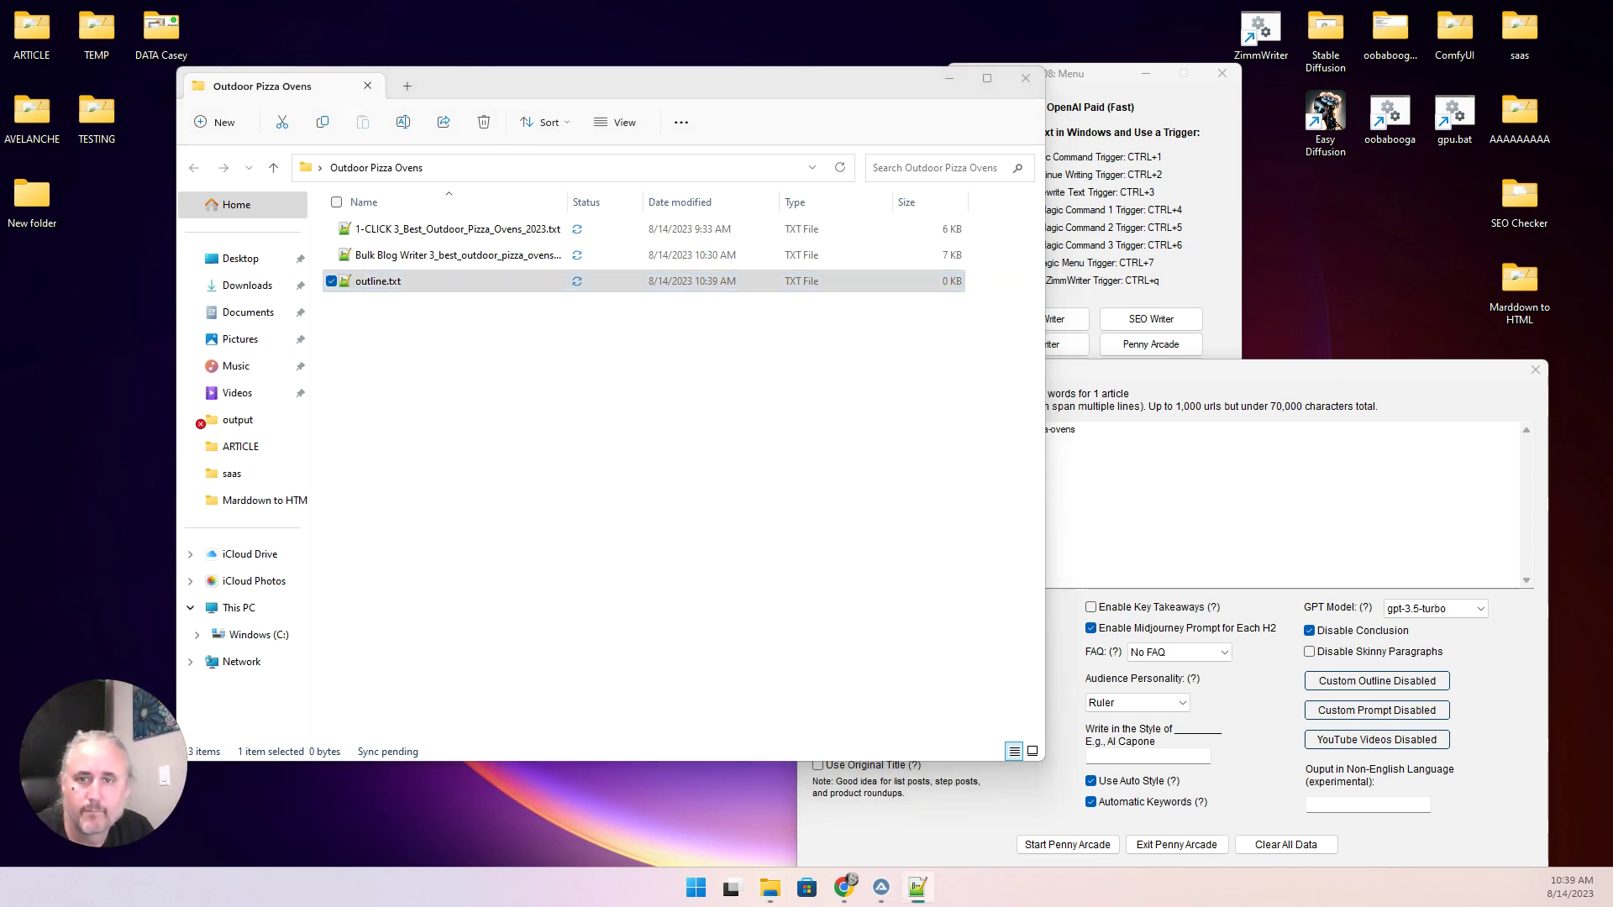
Paste the copied headers into outline.txt in Notepad++, look over the outline in a maximized window and save the file.
drag(0, 285, 904, 159)
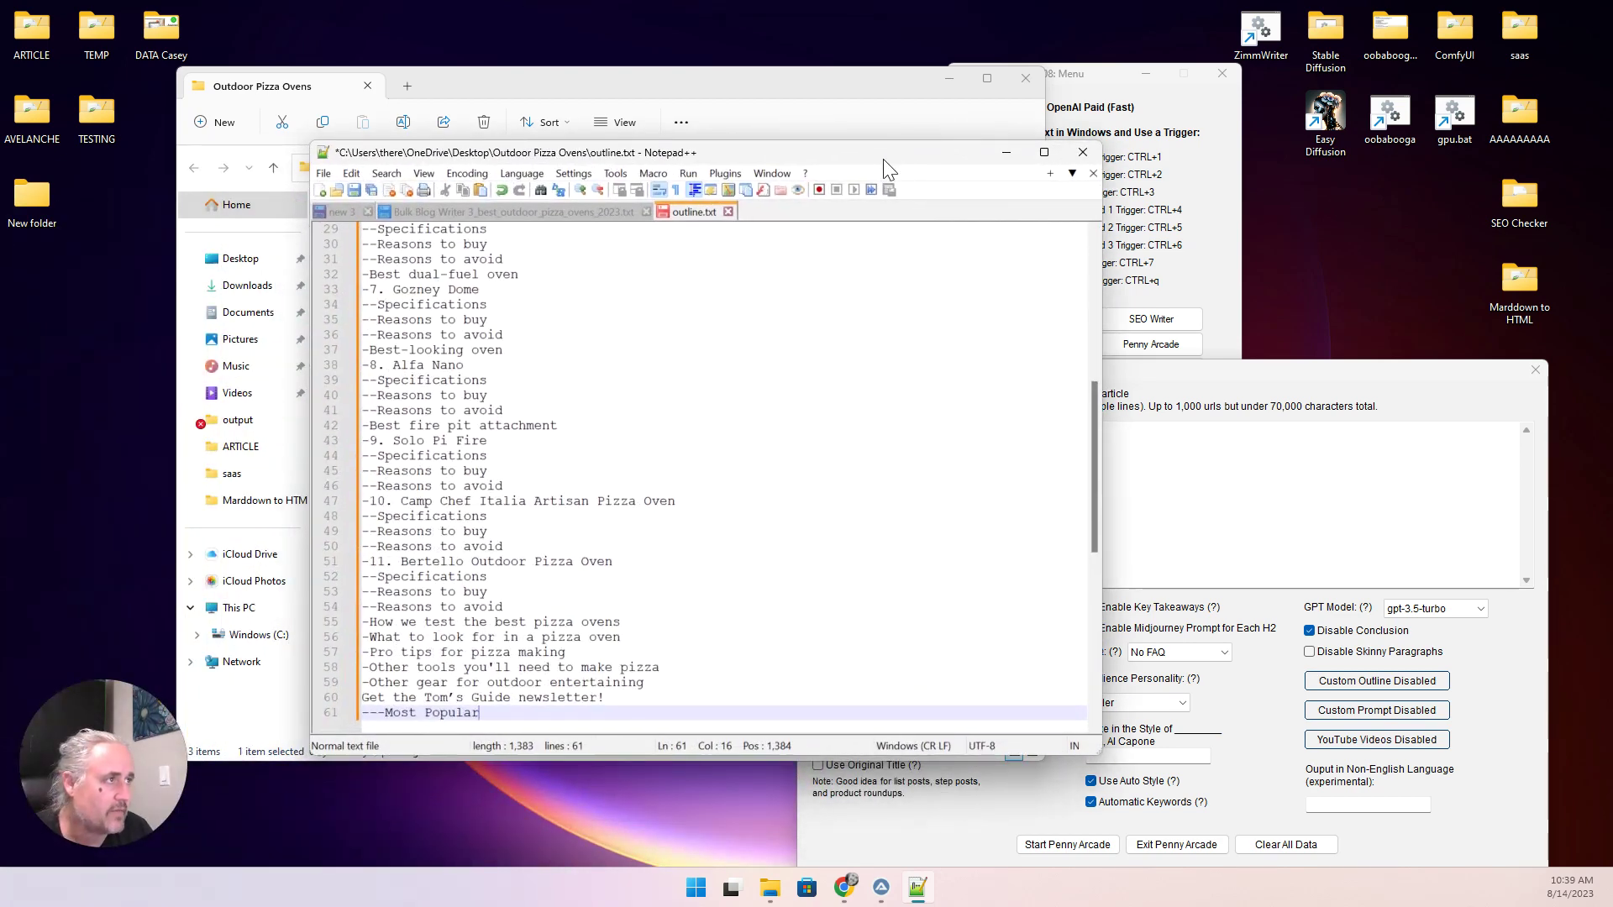
double_click(884, 159)
scroll(741, 351, up, 5)
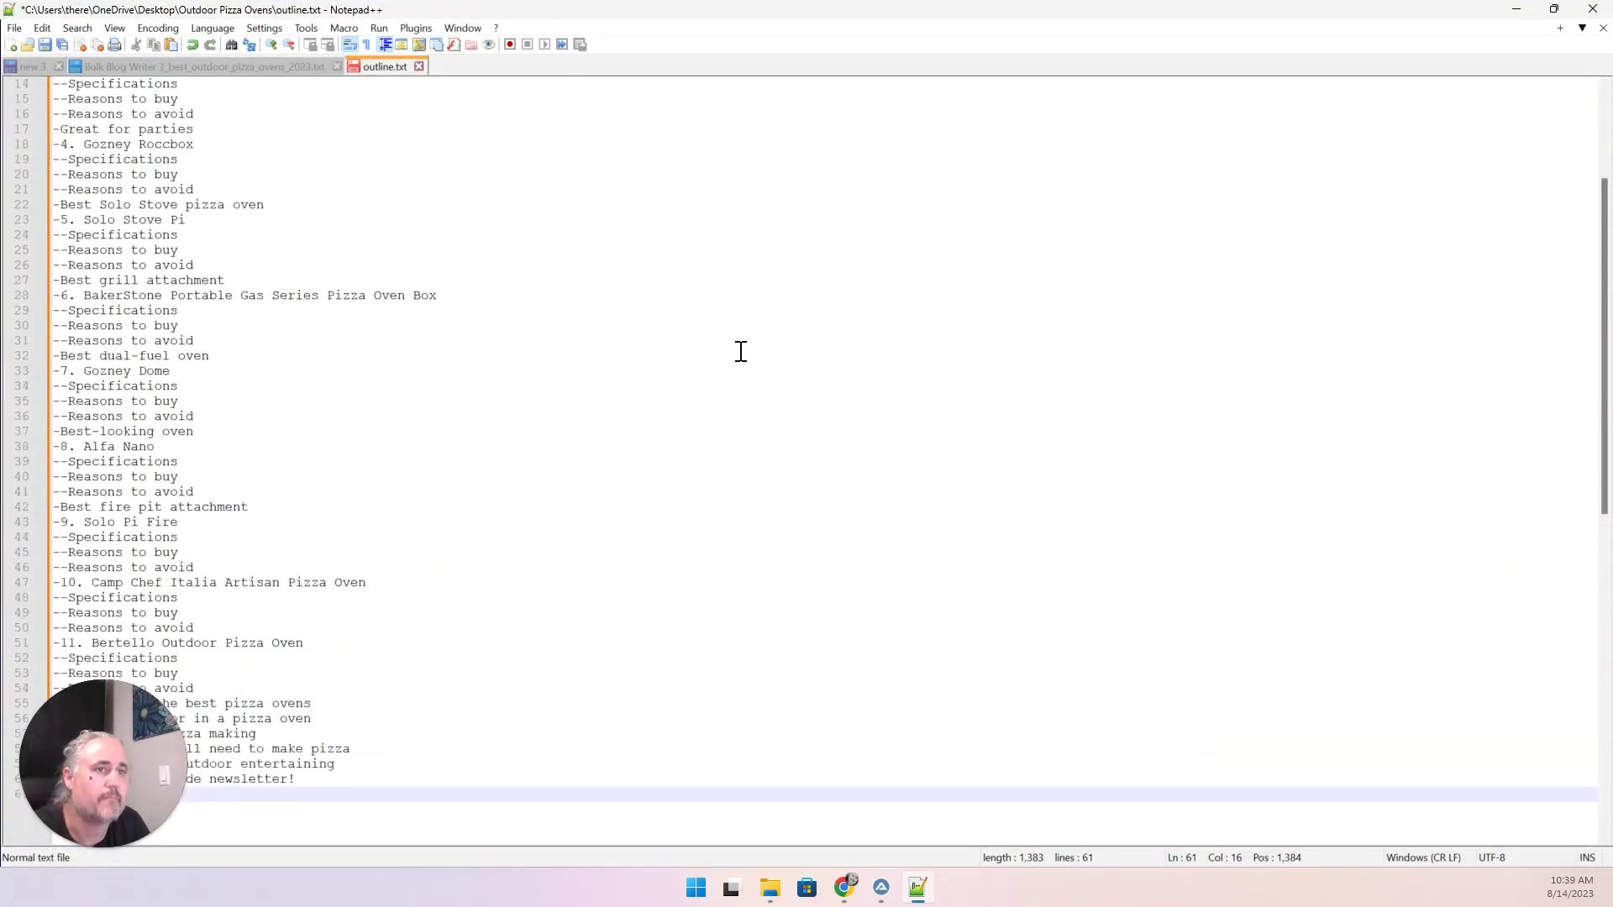
scroll(741, 351, up, 5)
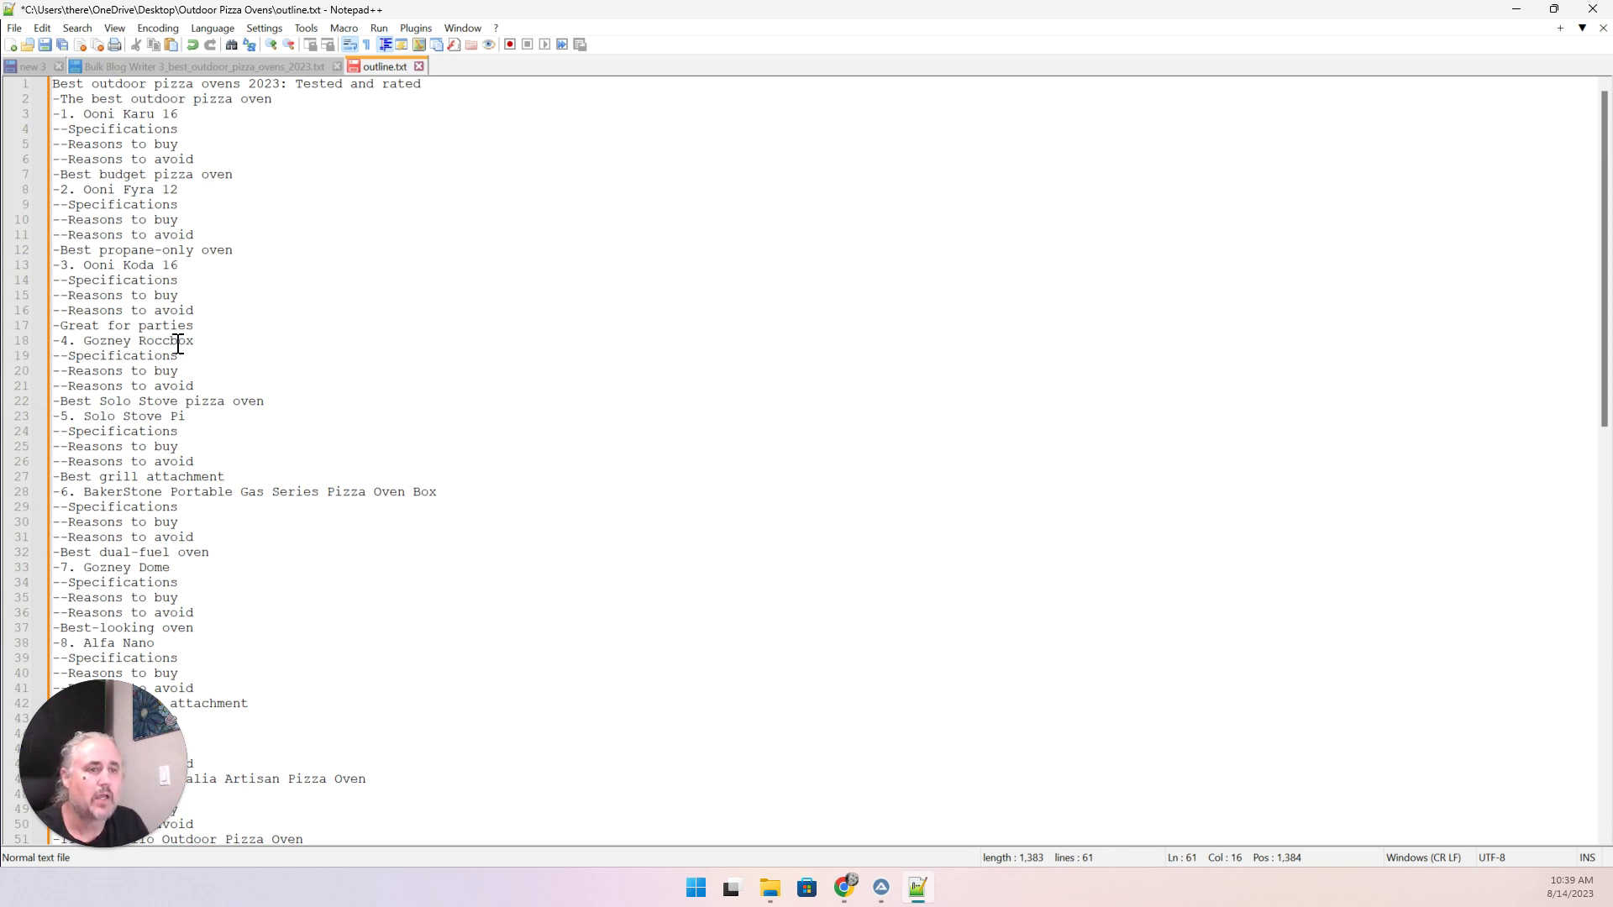
key(ctrl+s)
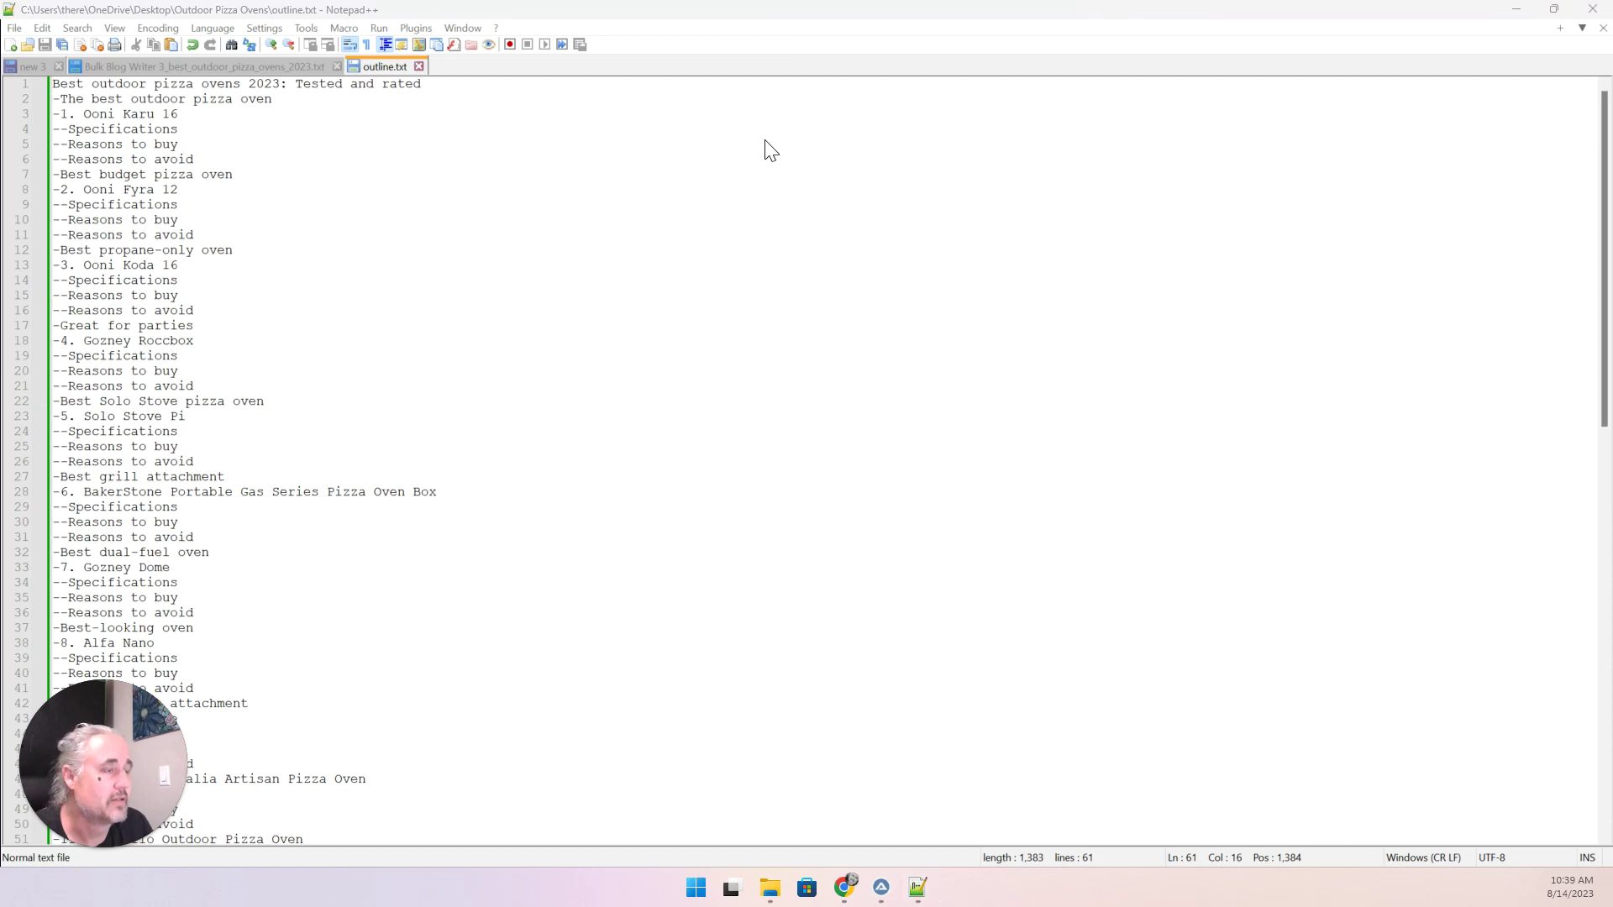
Restore the Notepad++ outline window, bring the Penny Arcade window in front of it and enable Use Original Title.
double_click(808, 6)
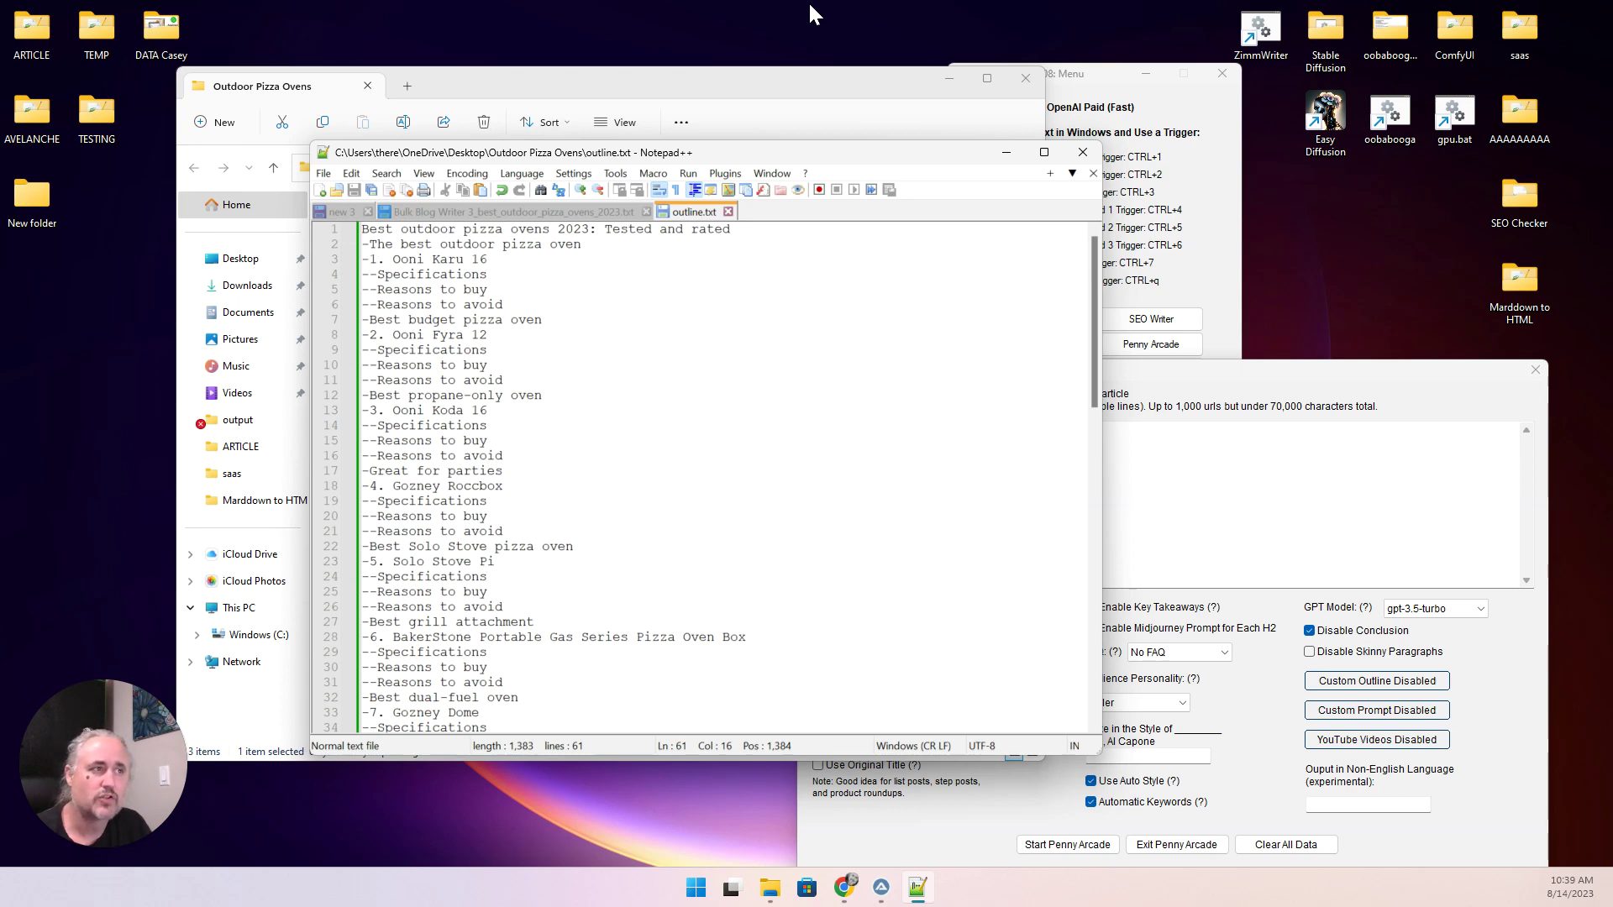
drag(838, 160, 761, 184)
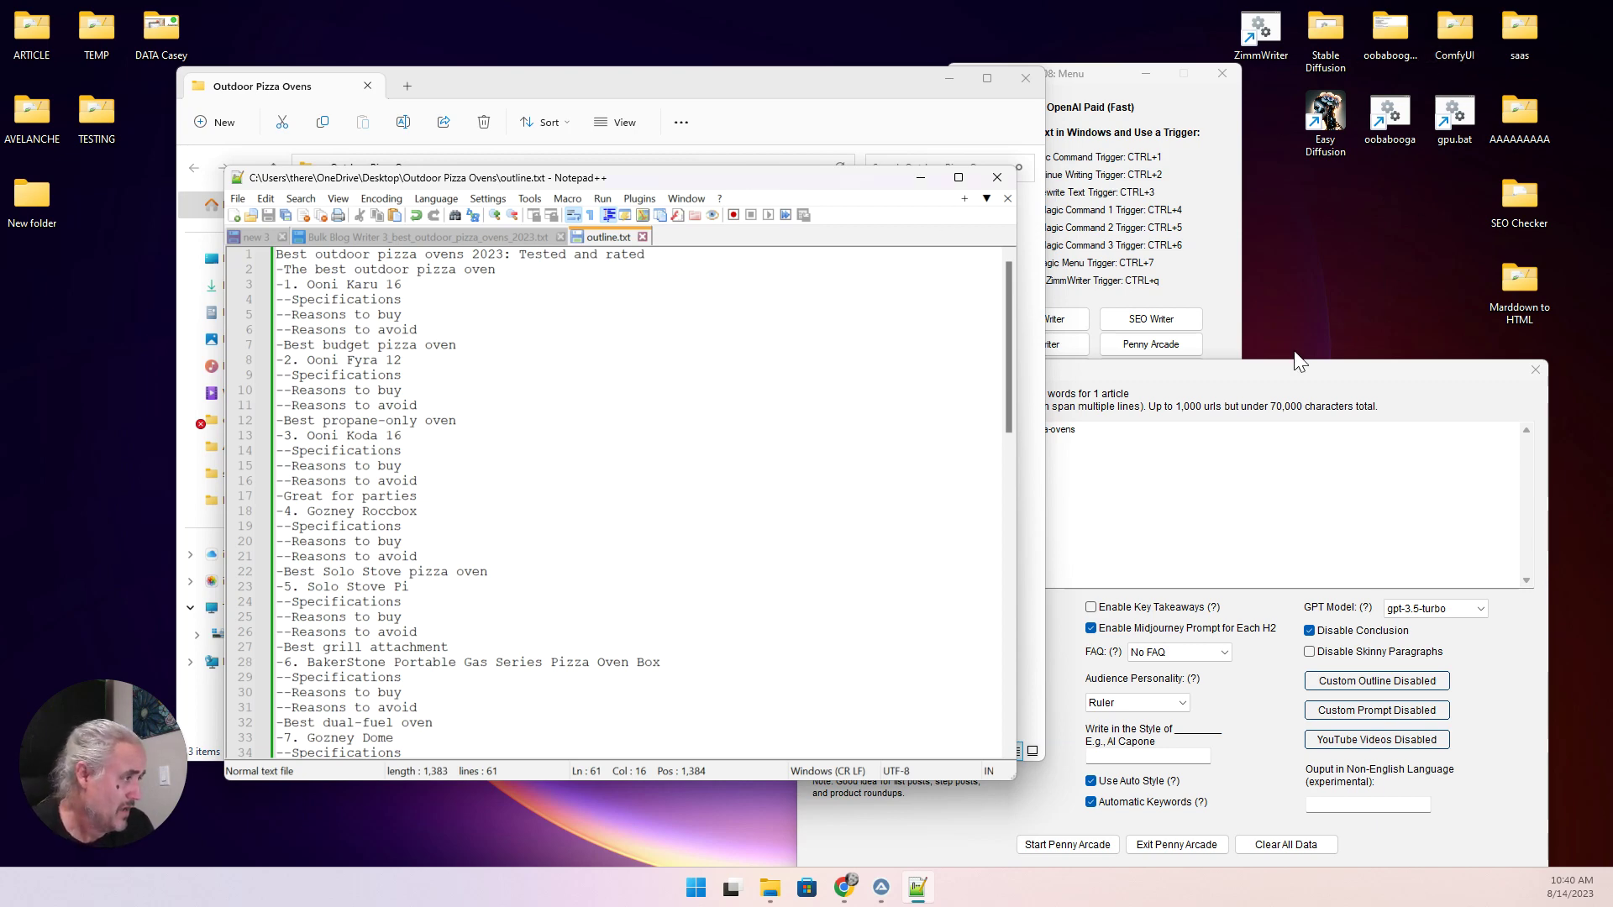
drag(1283, 366, 900, 109)
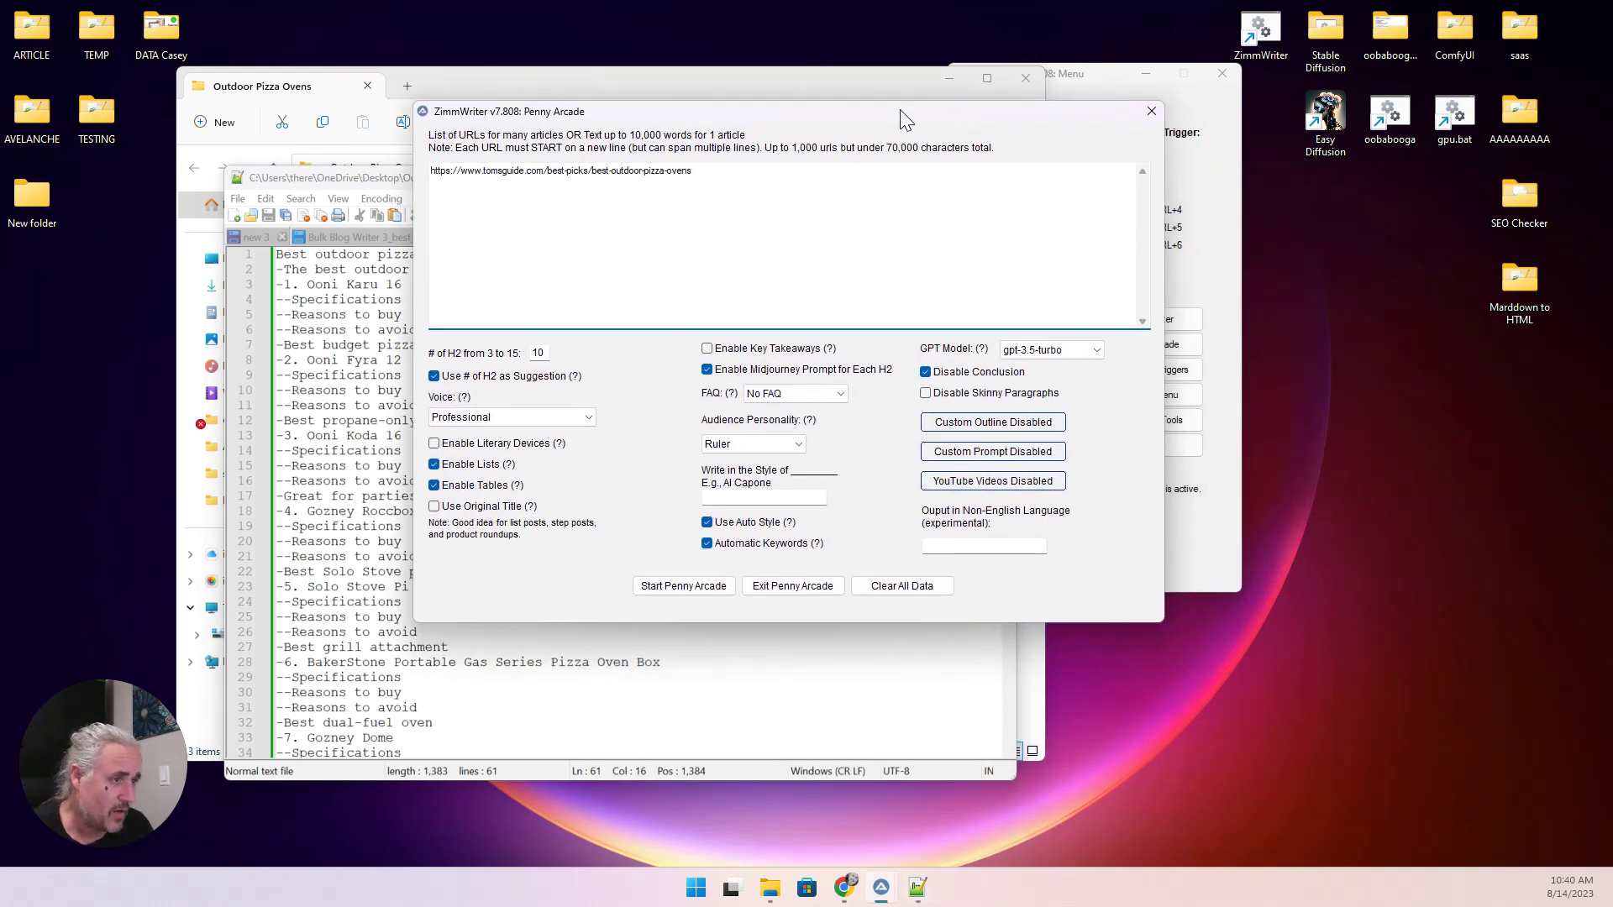
click(433, 507)
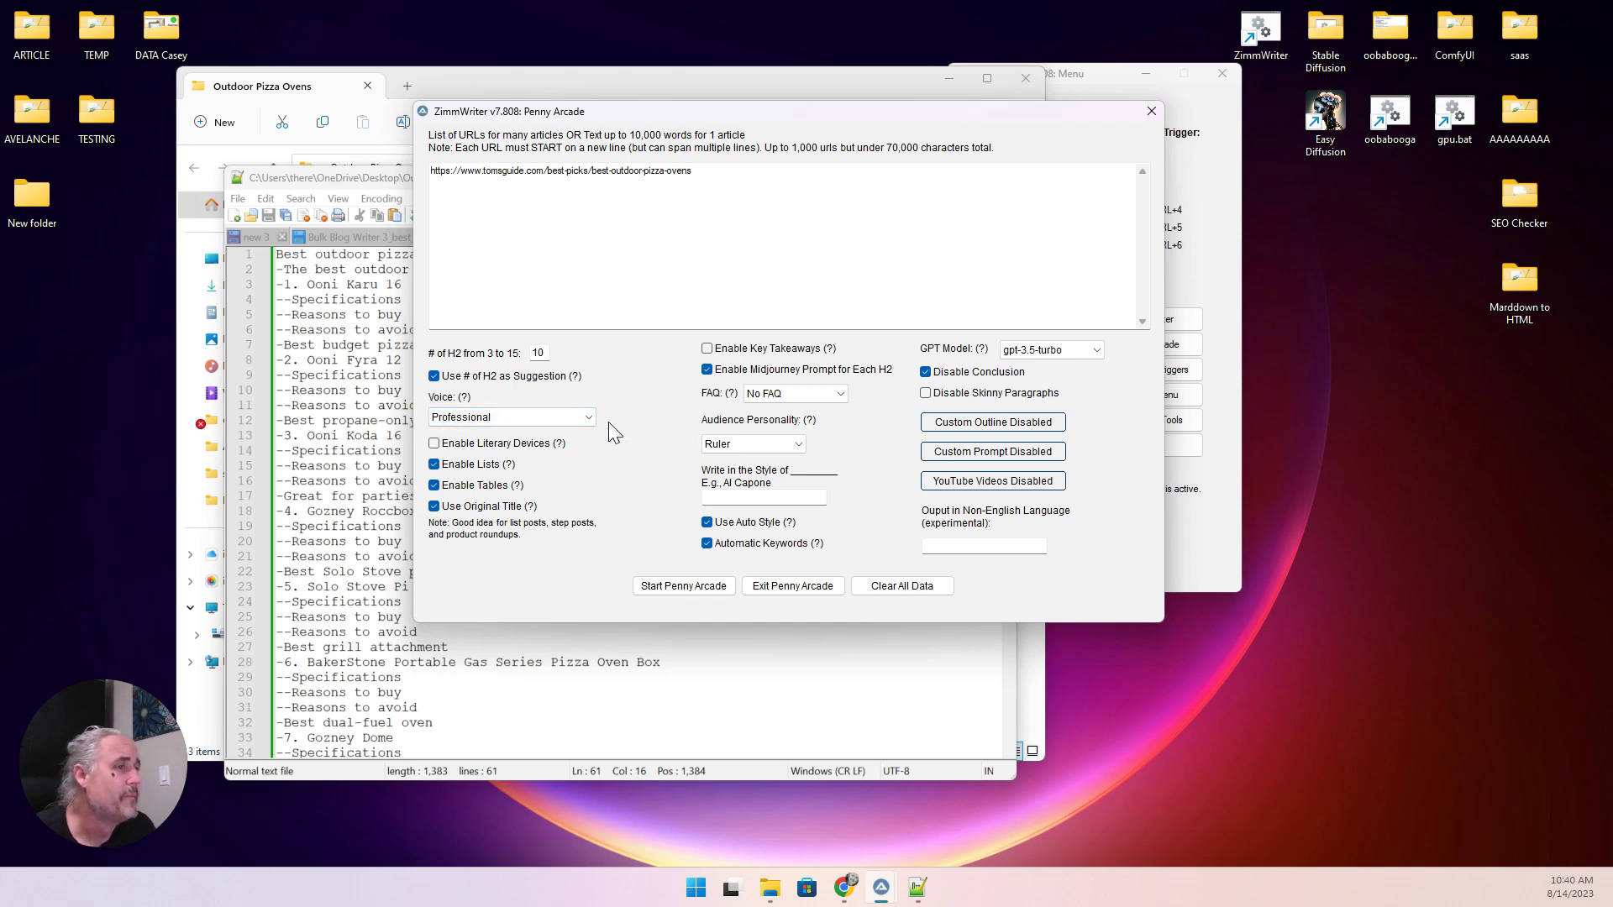
Check the numbered ovens in outline.txt, set Penny Arcade's number of H2s to 11 and start the article generation.
click(349, 541)
scroll(349, 542, down, 7)
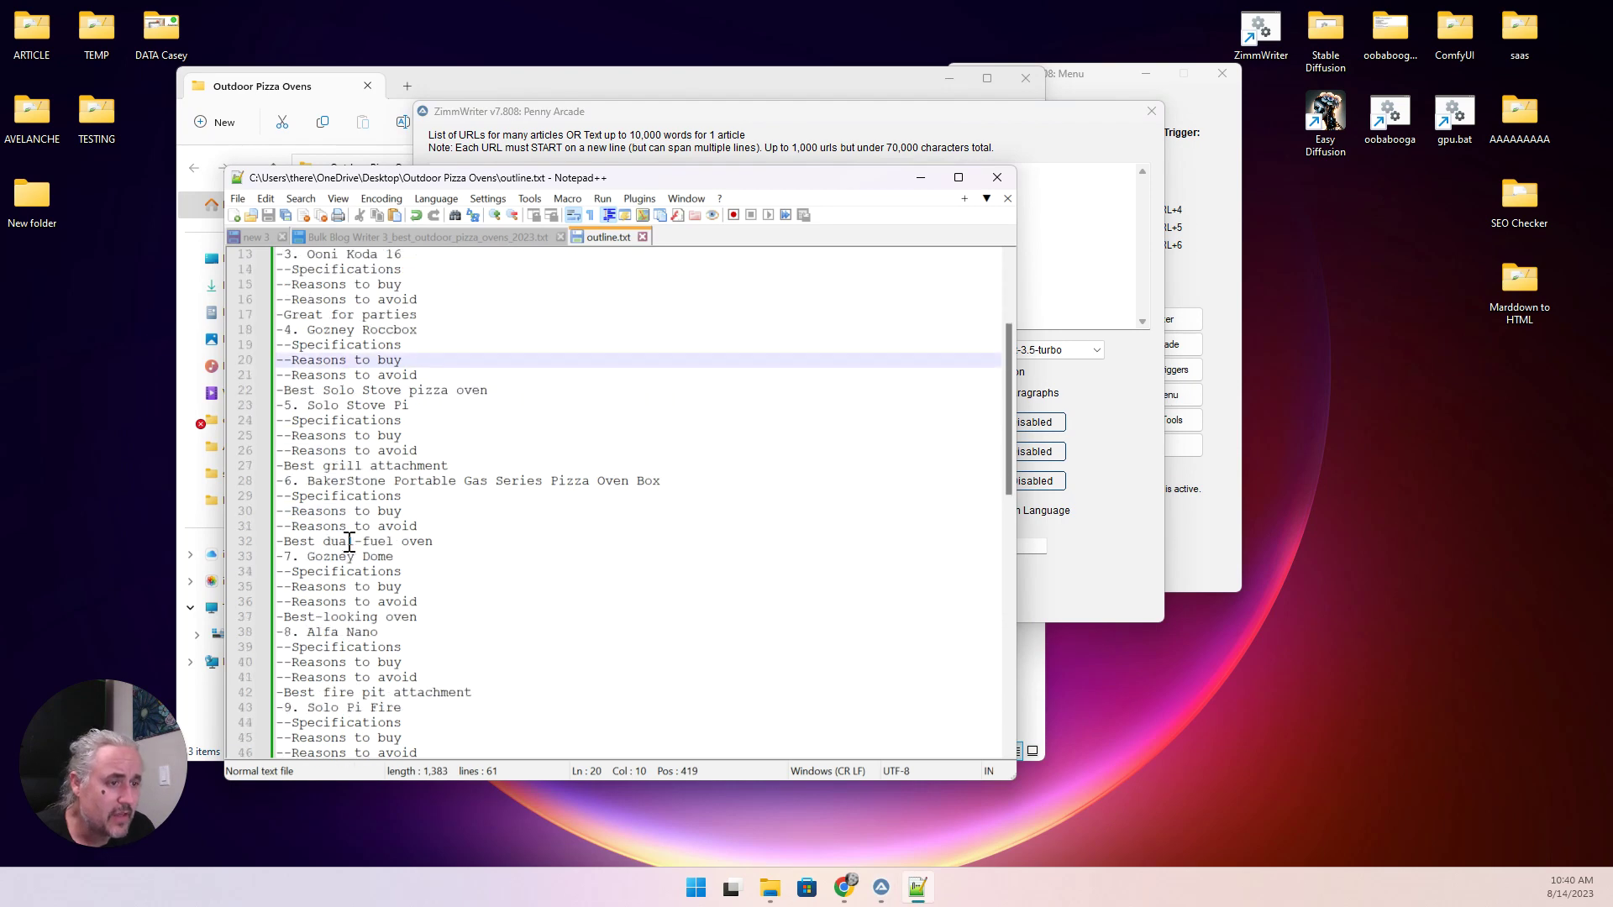
scroll(350, 541, down, 4)
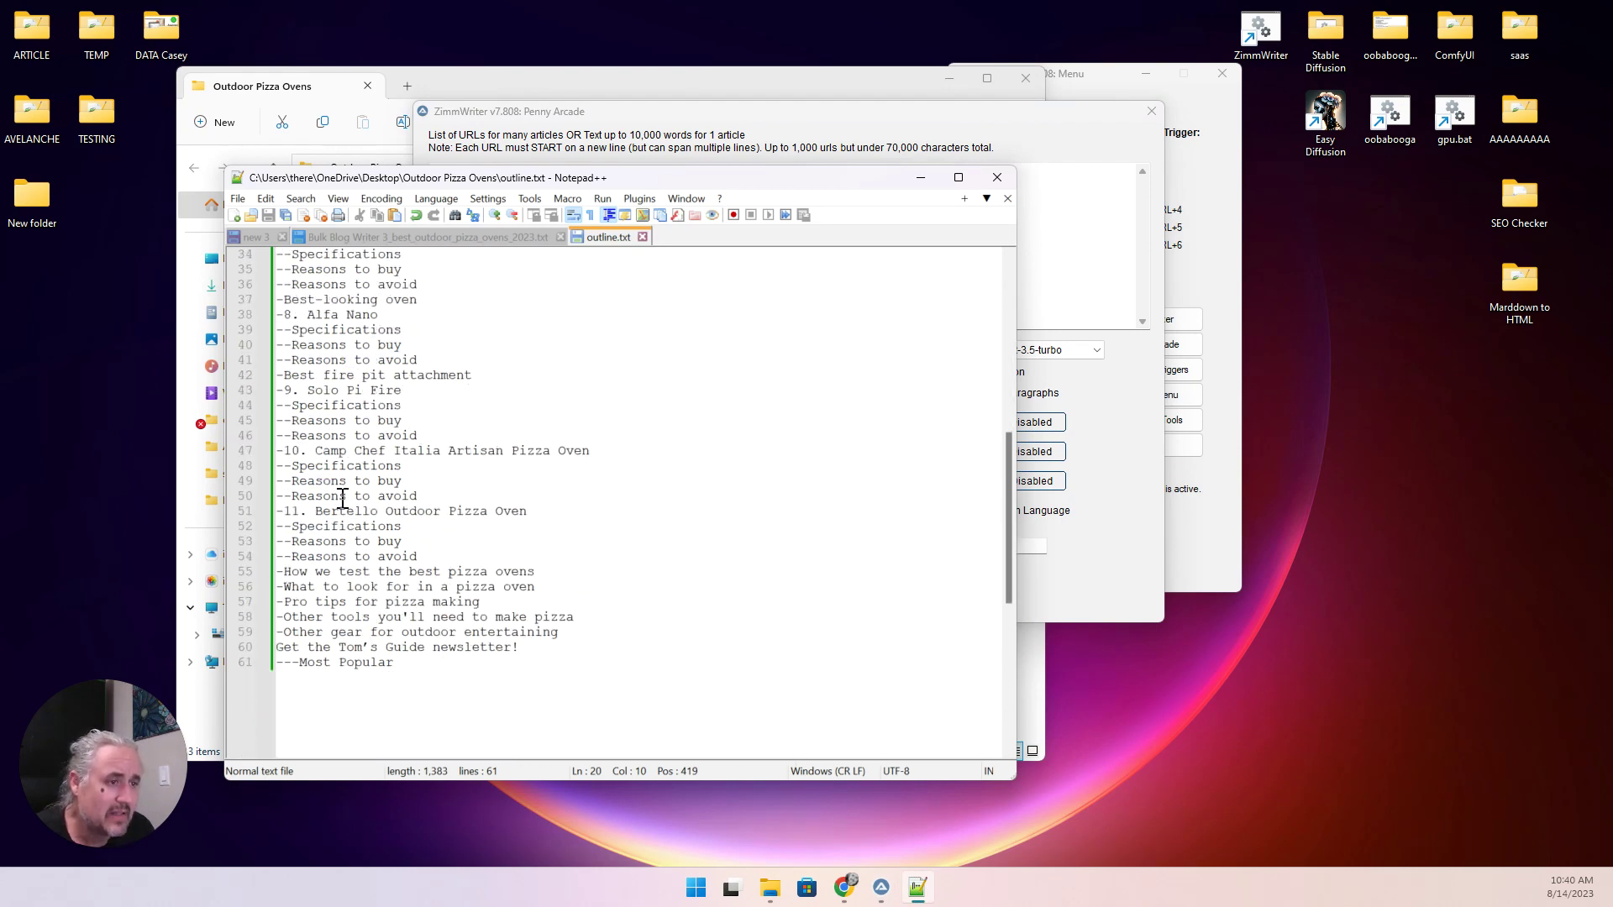
click(971, 126)
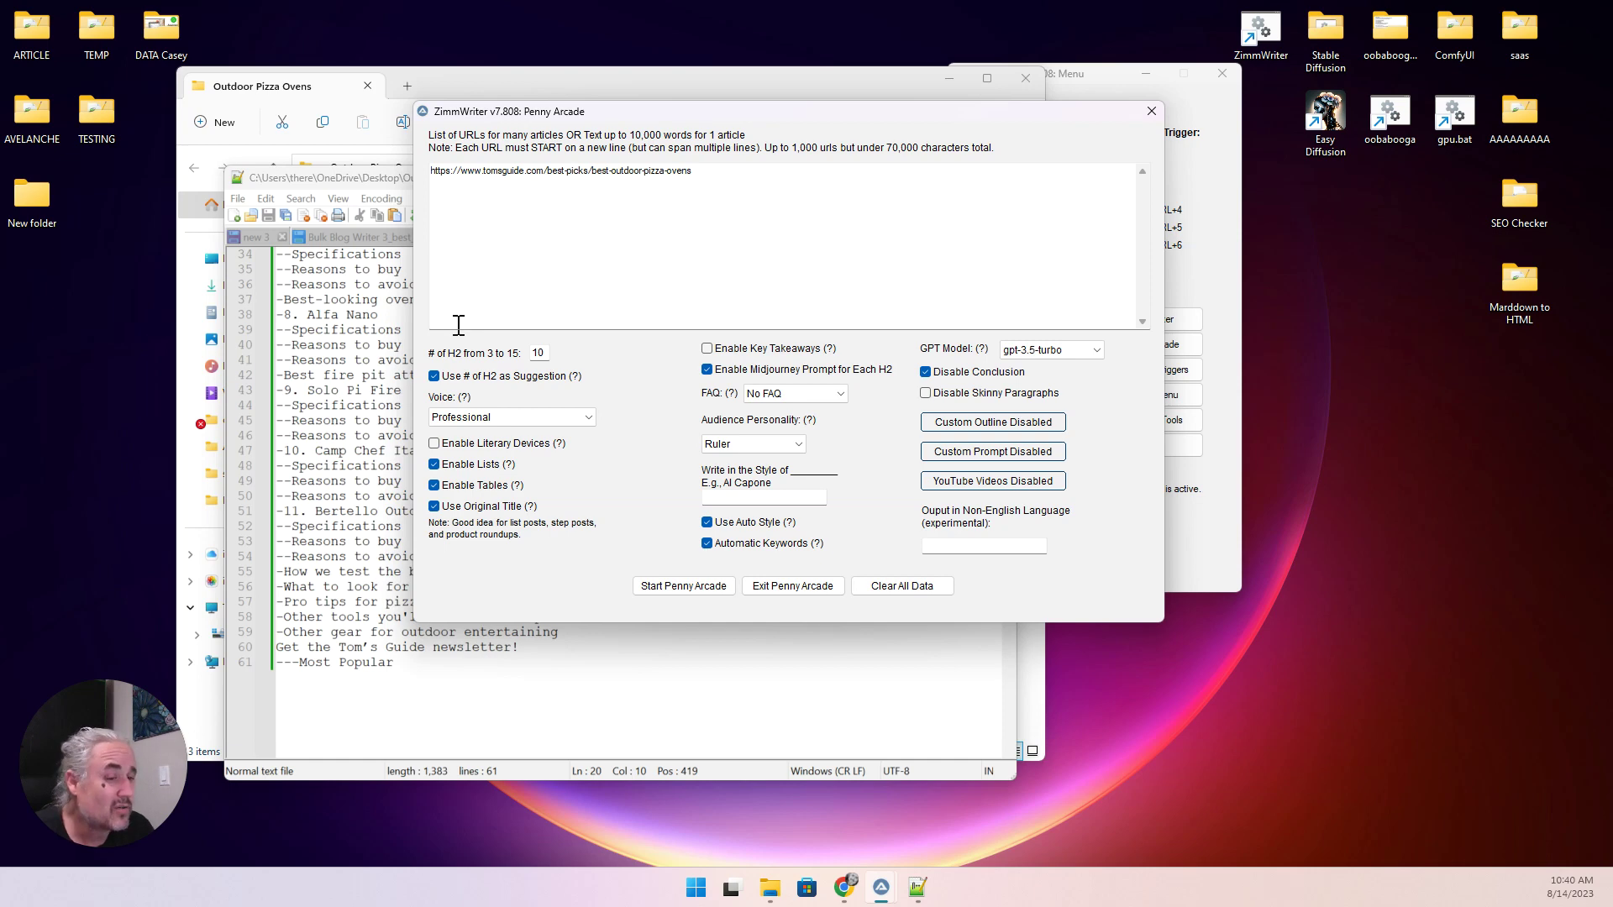
double_click(541, 351)
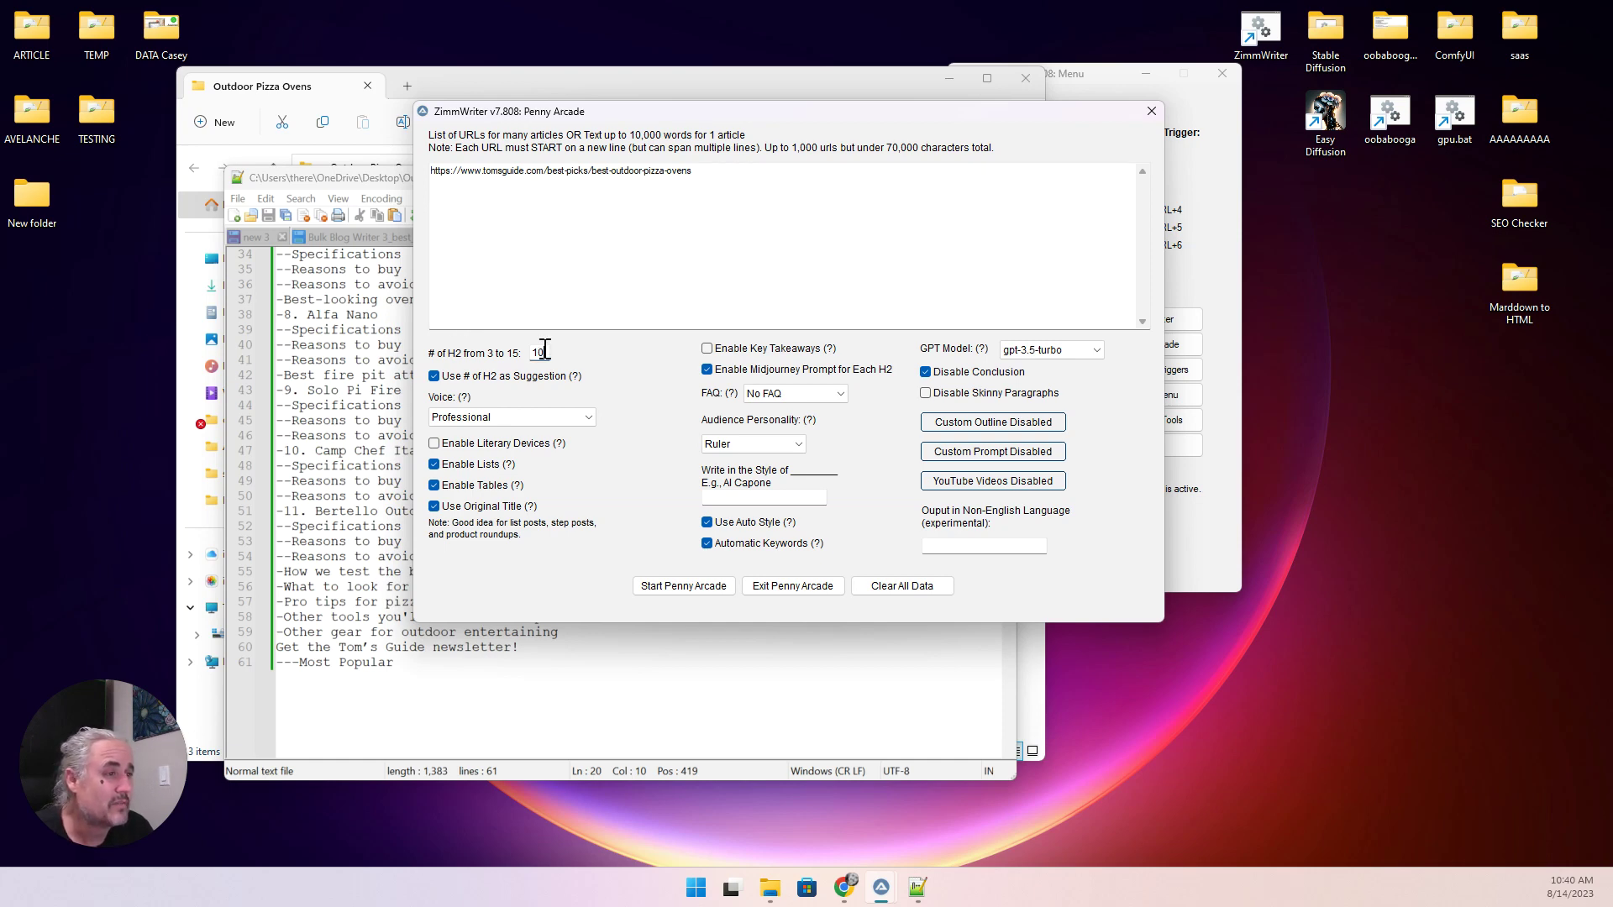
text(11)
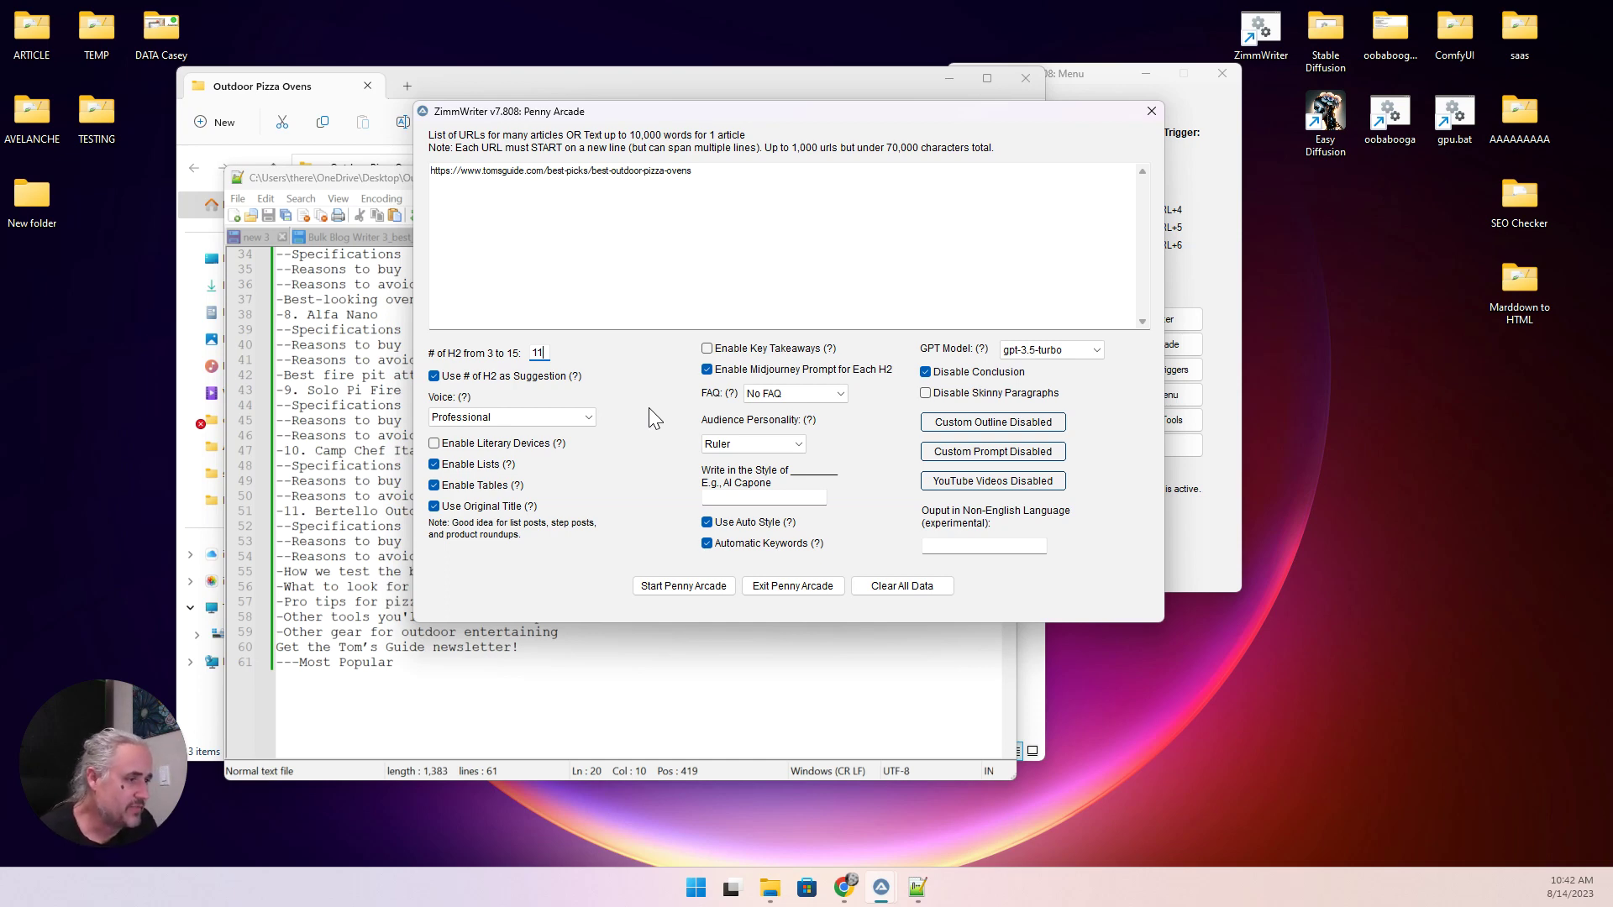
click(704, 588)
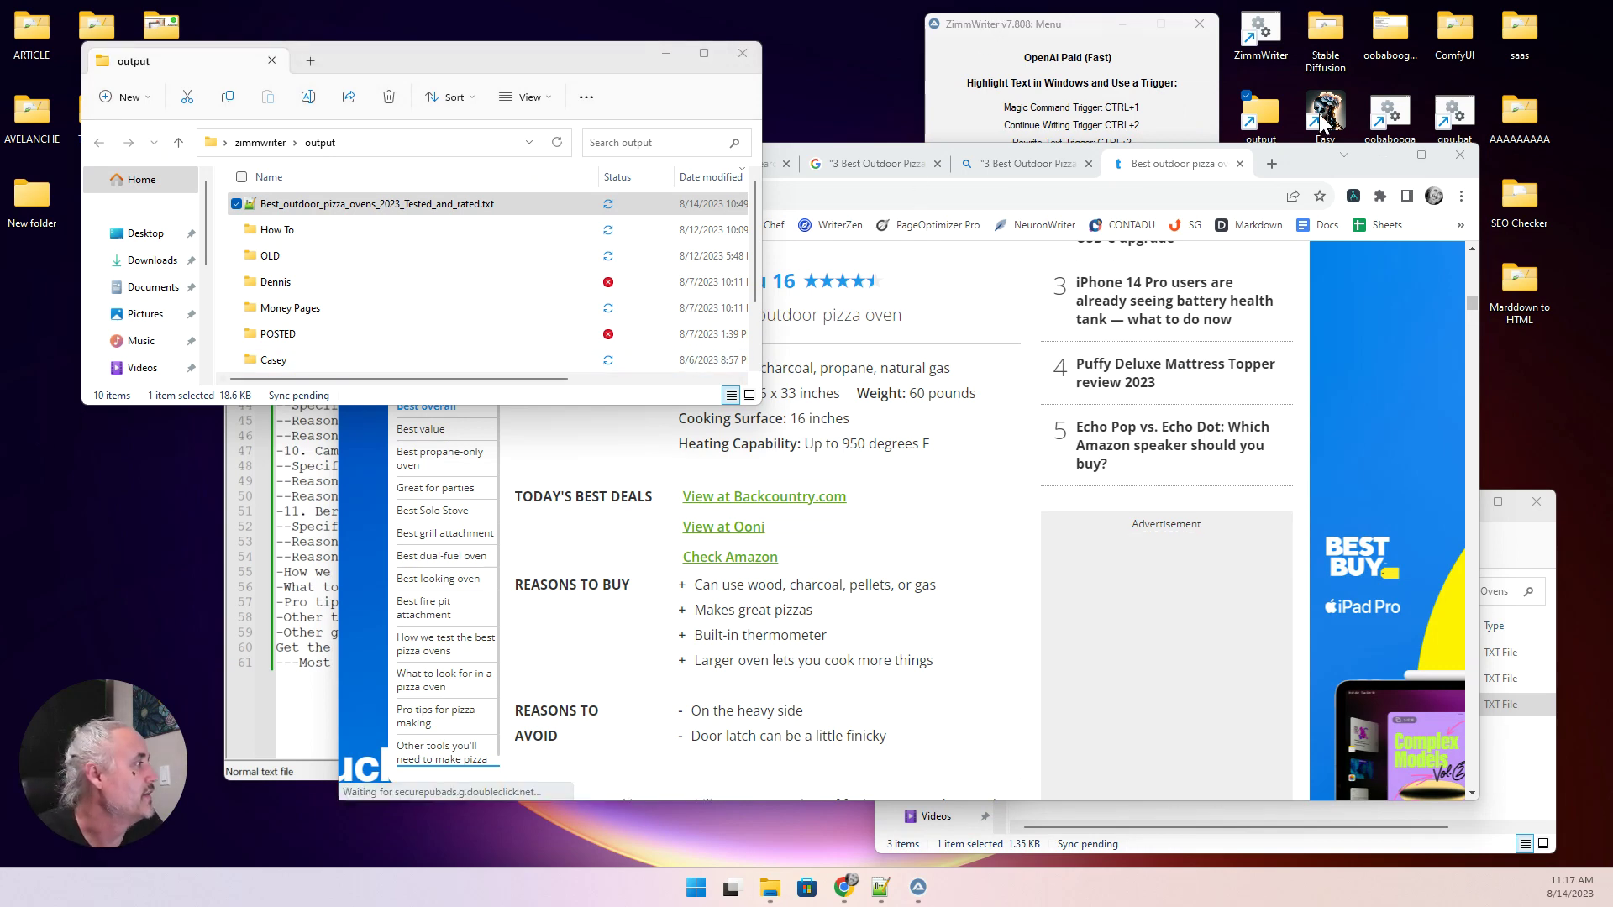
Minimize Chrome and Notepad++ and move Best_outdoor_pizza_ovens_2023_Tested_and_rated.txt from the output folder into the Outdoor Pizza Ovens folder.
click(1383, 154)
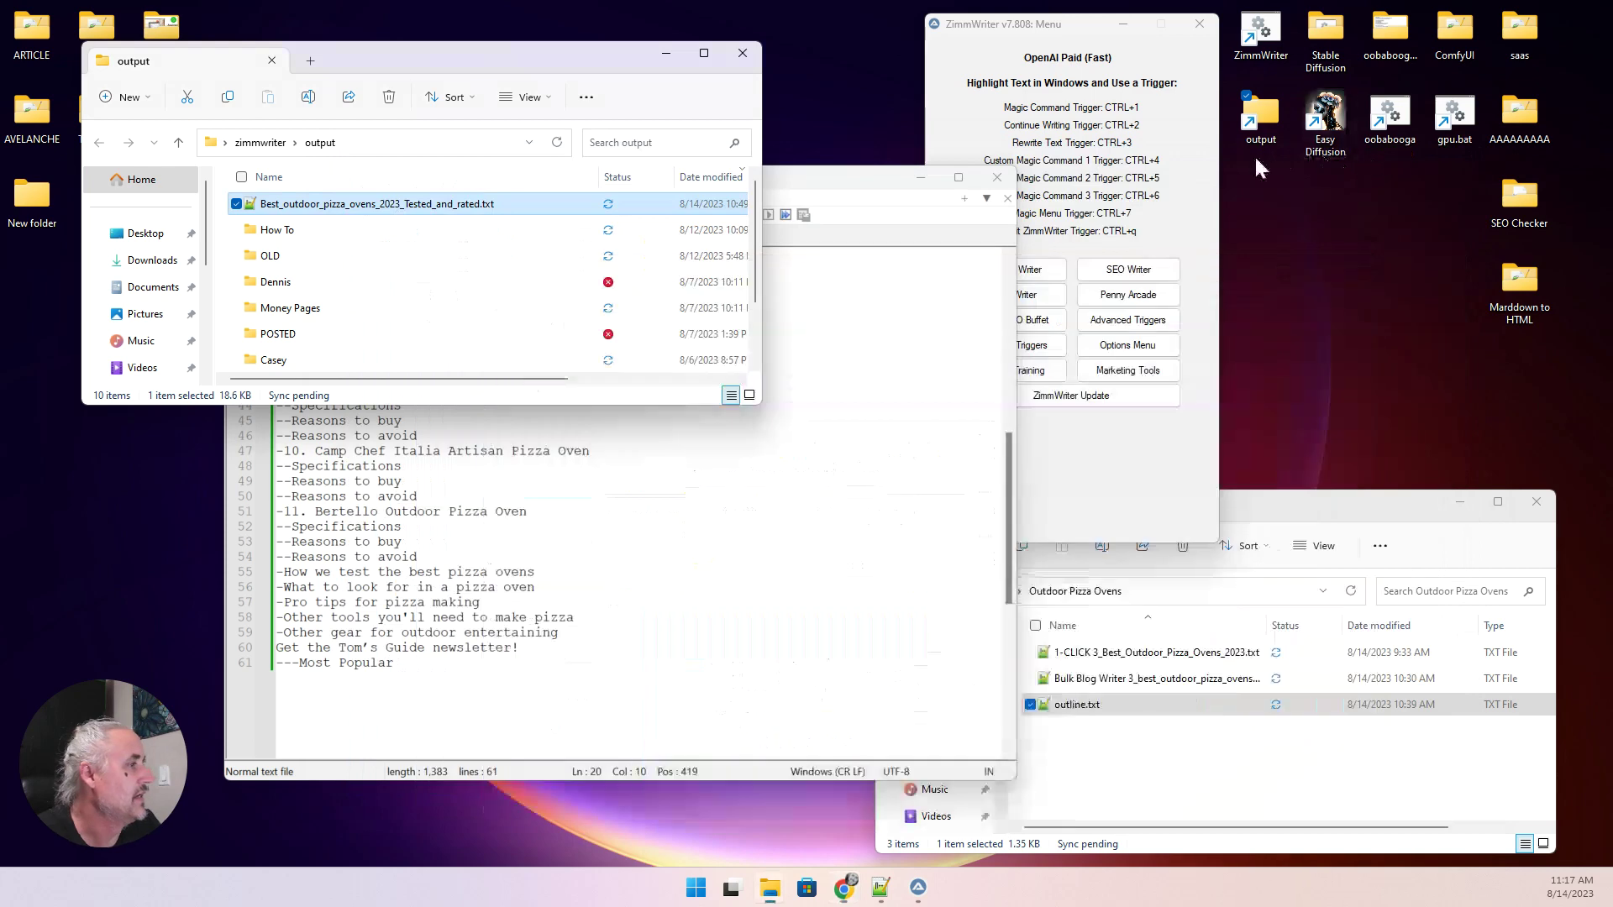
click(921, 177)
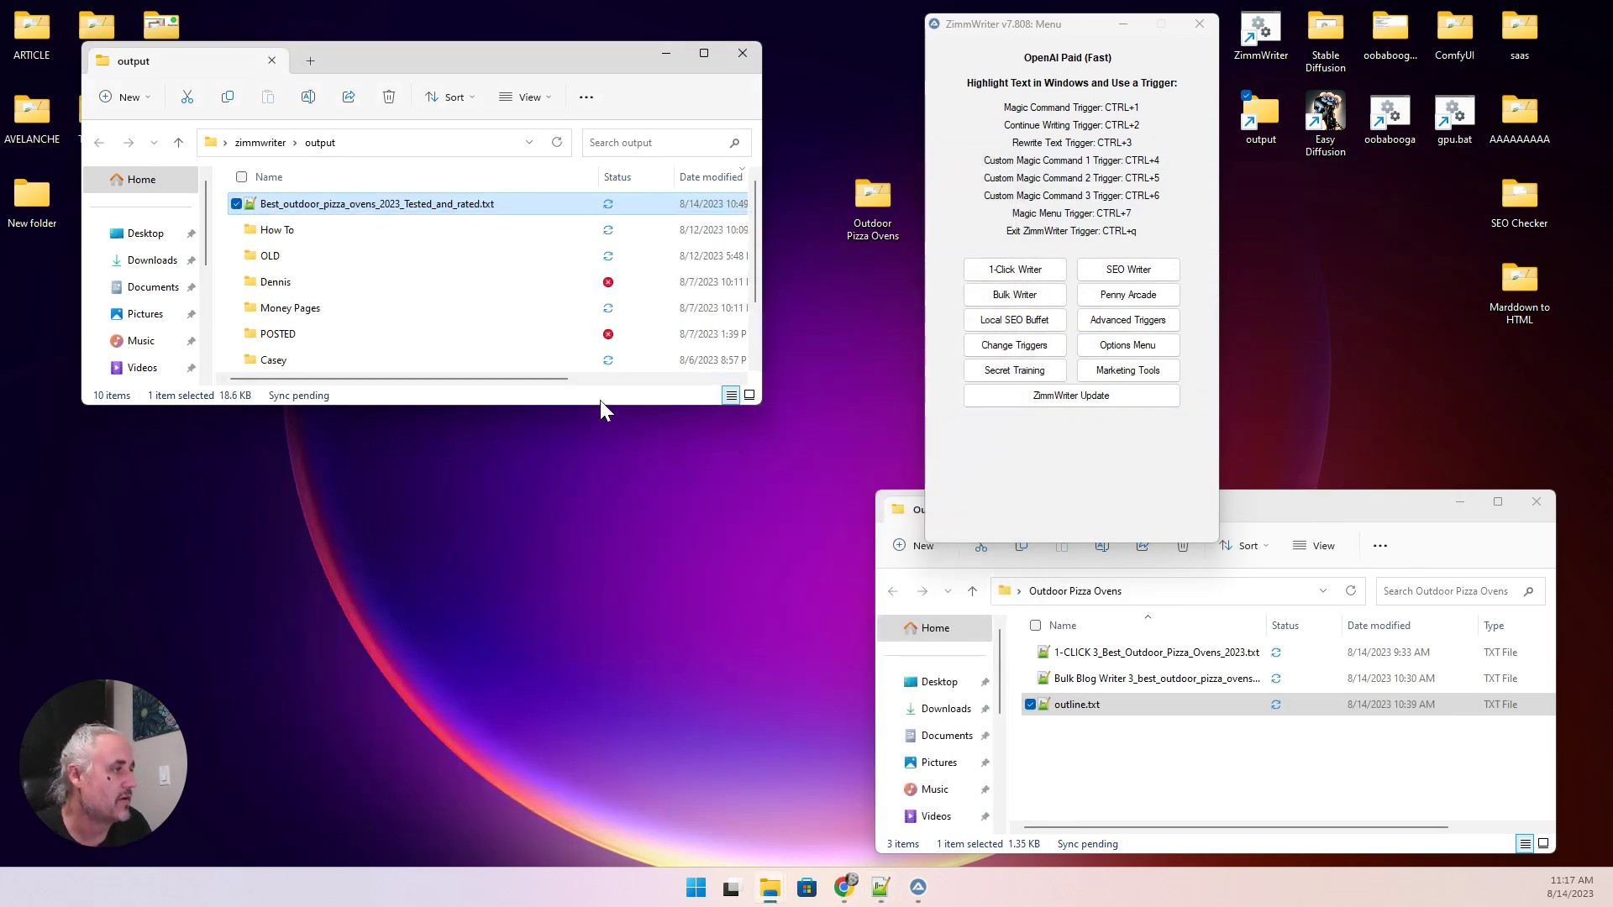
drag(285, 206, 1097, 803)
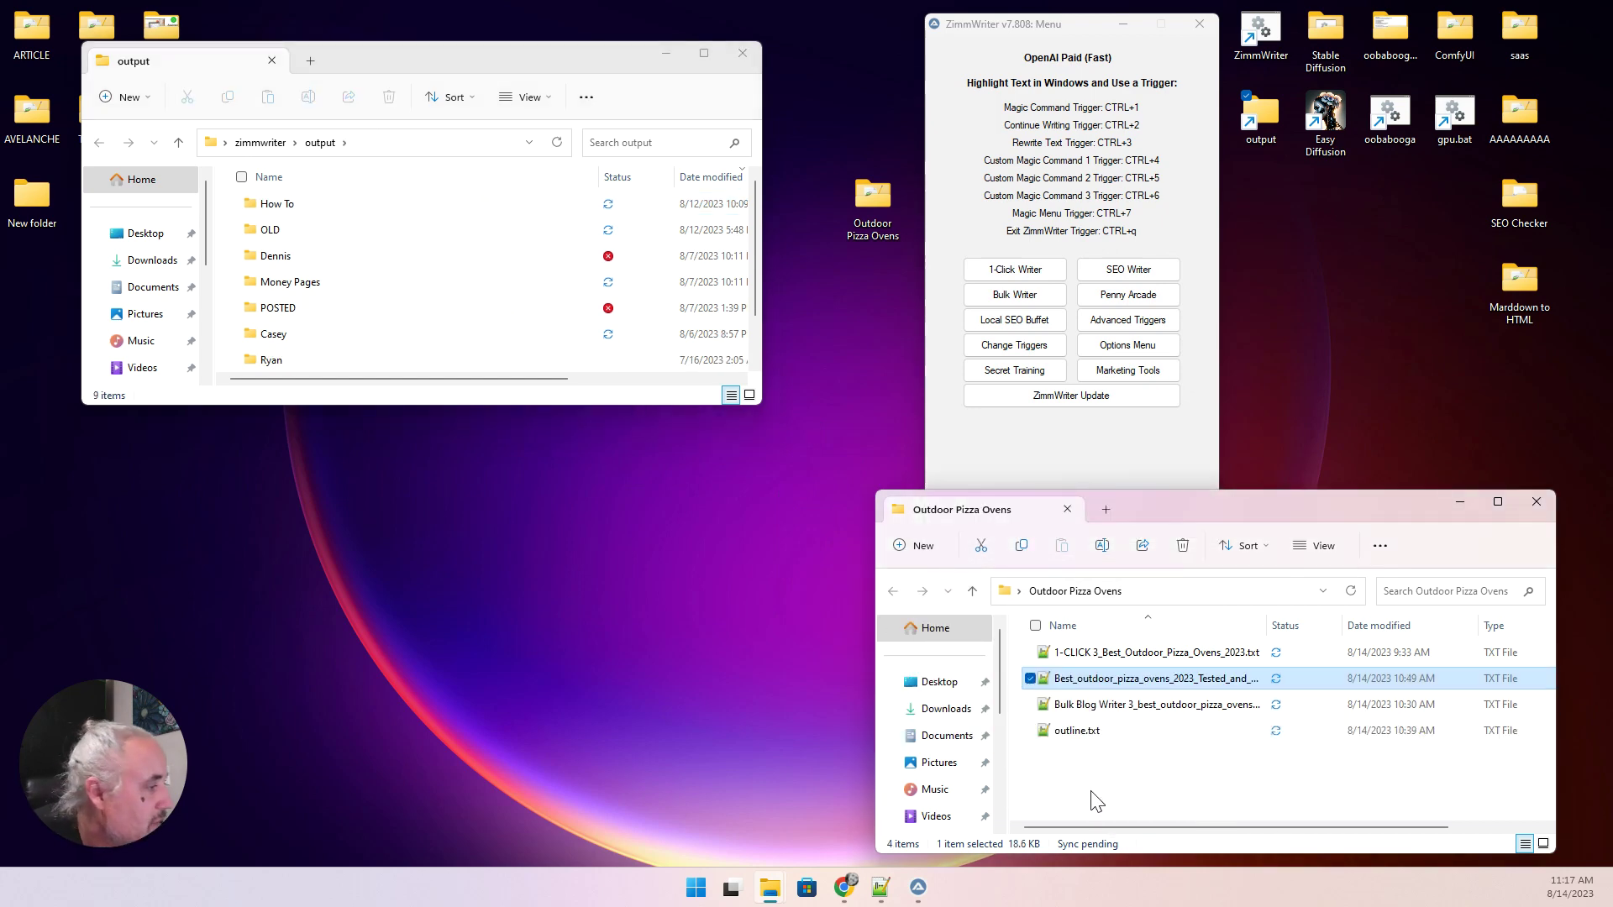
Prefix the moved article's file name with "Penny Arcade ", keeping the rest of the name.
click(1075, 680)
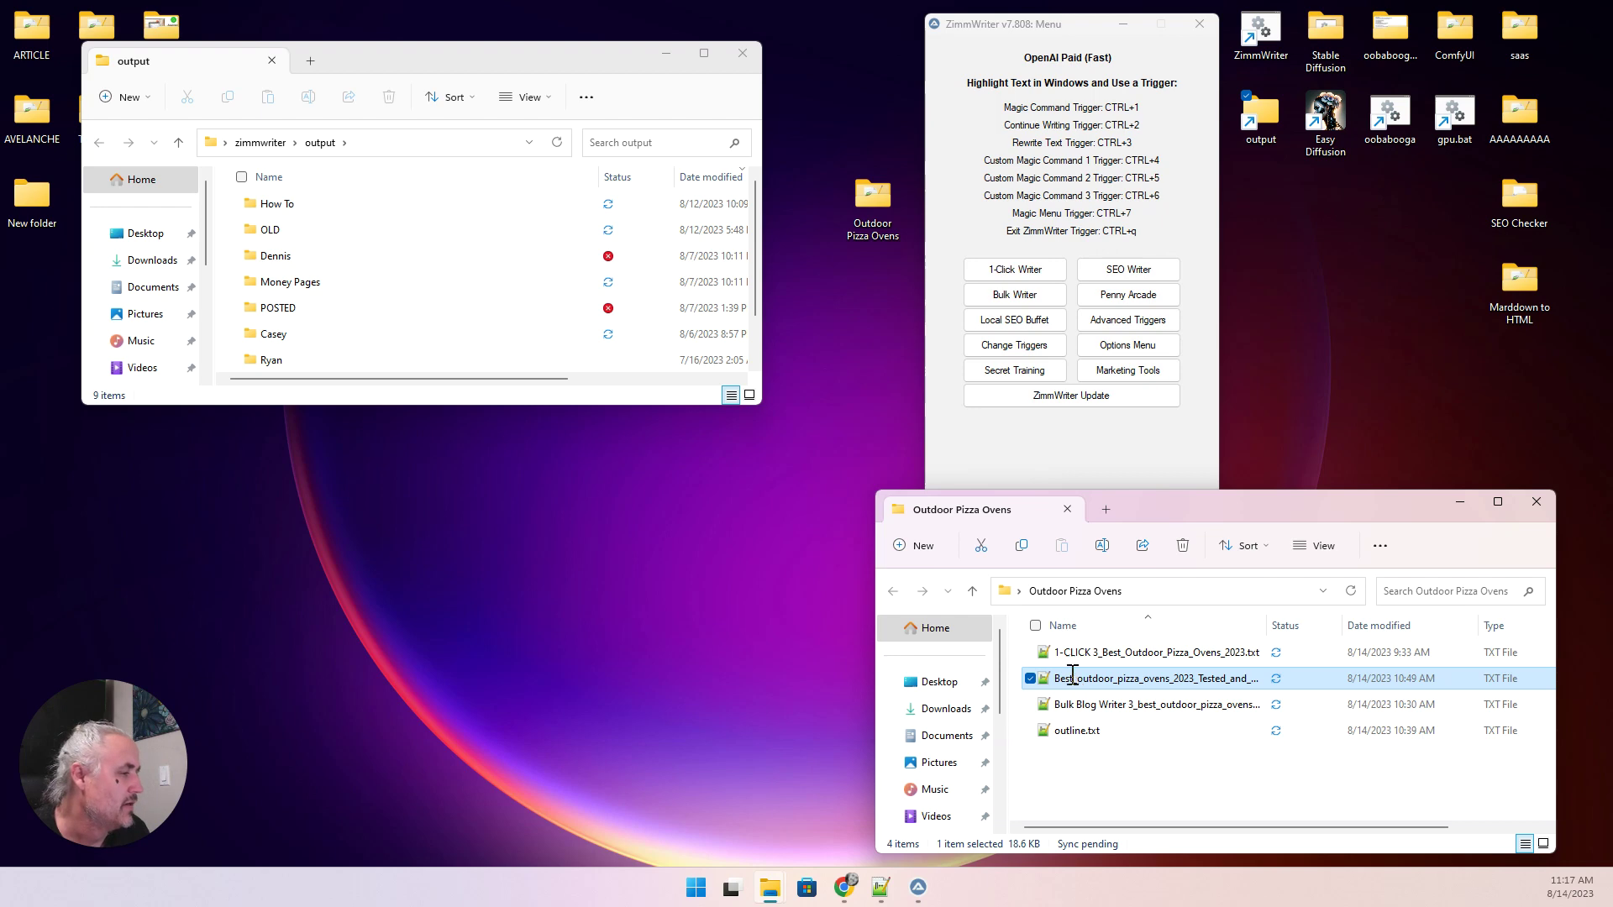
key(Home)
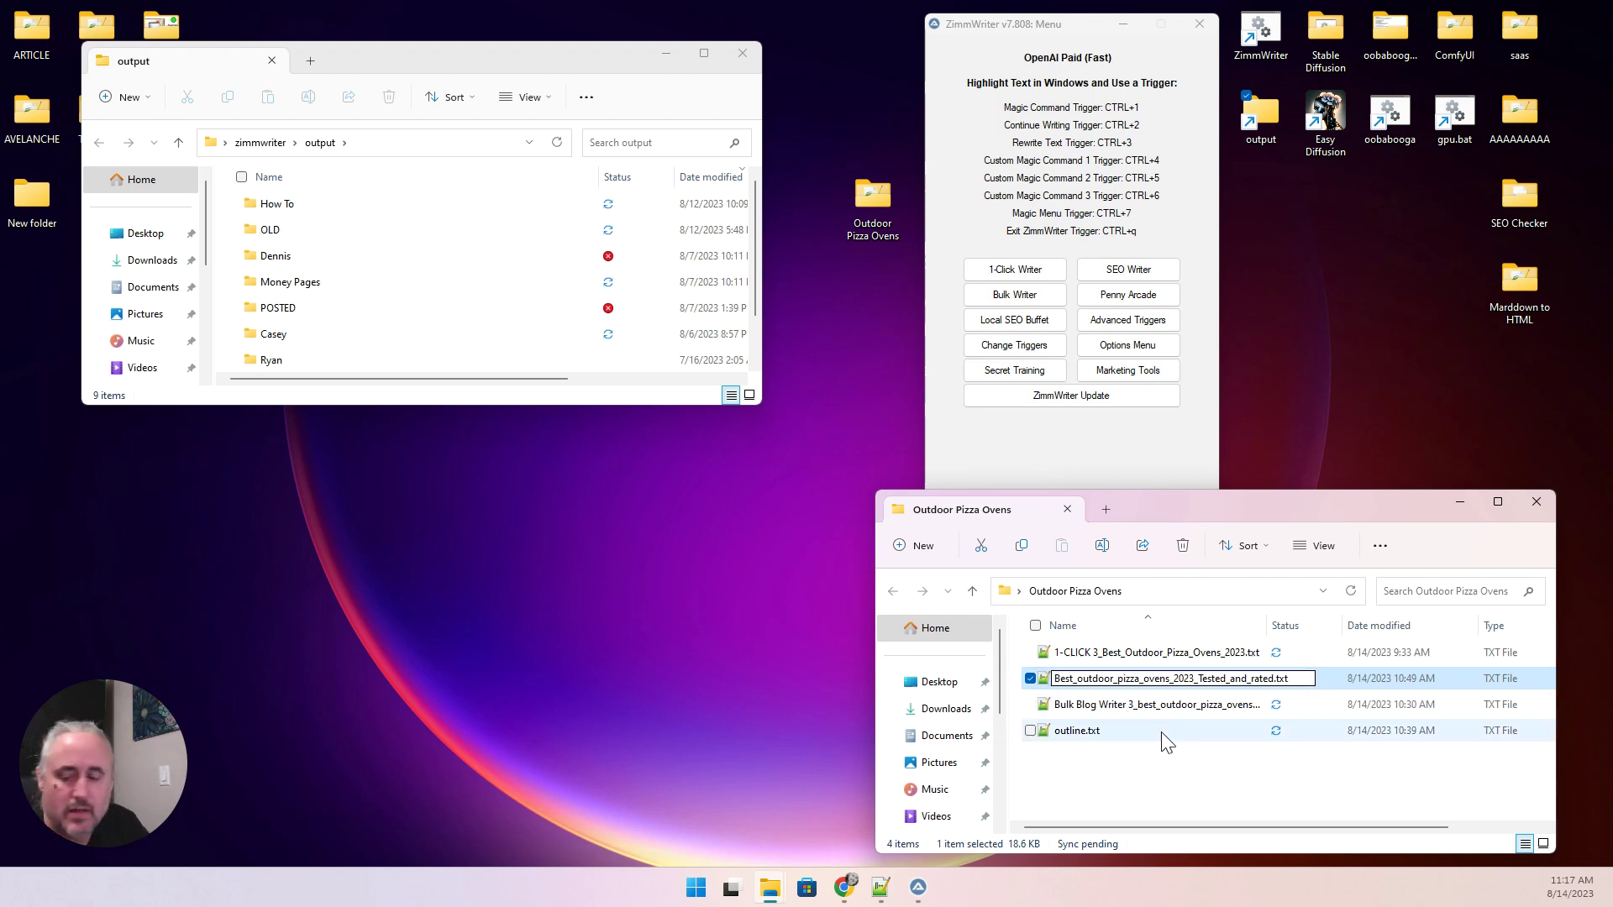
text(Penny A)
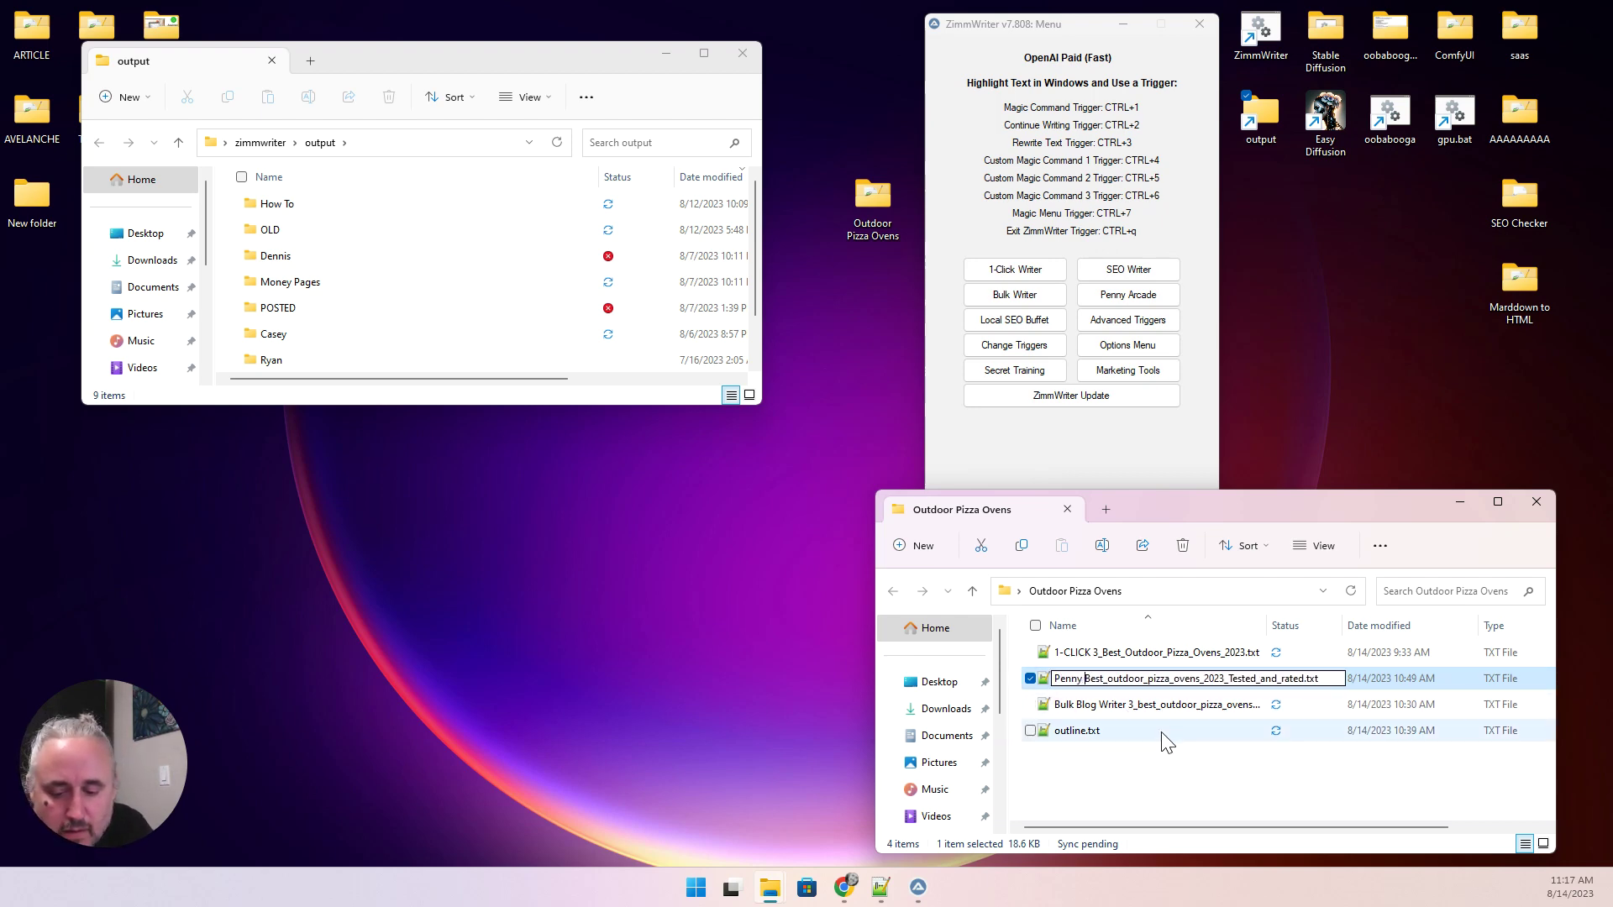
text(rcade)
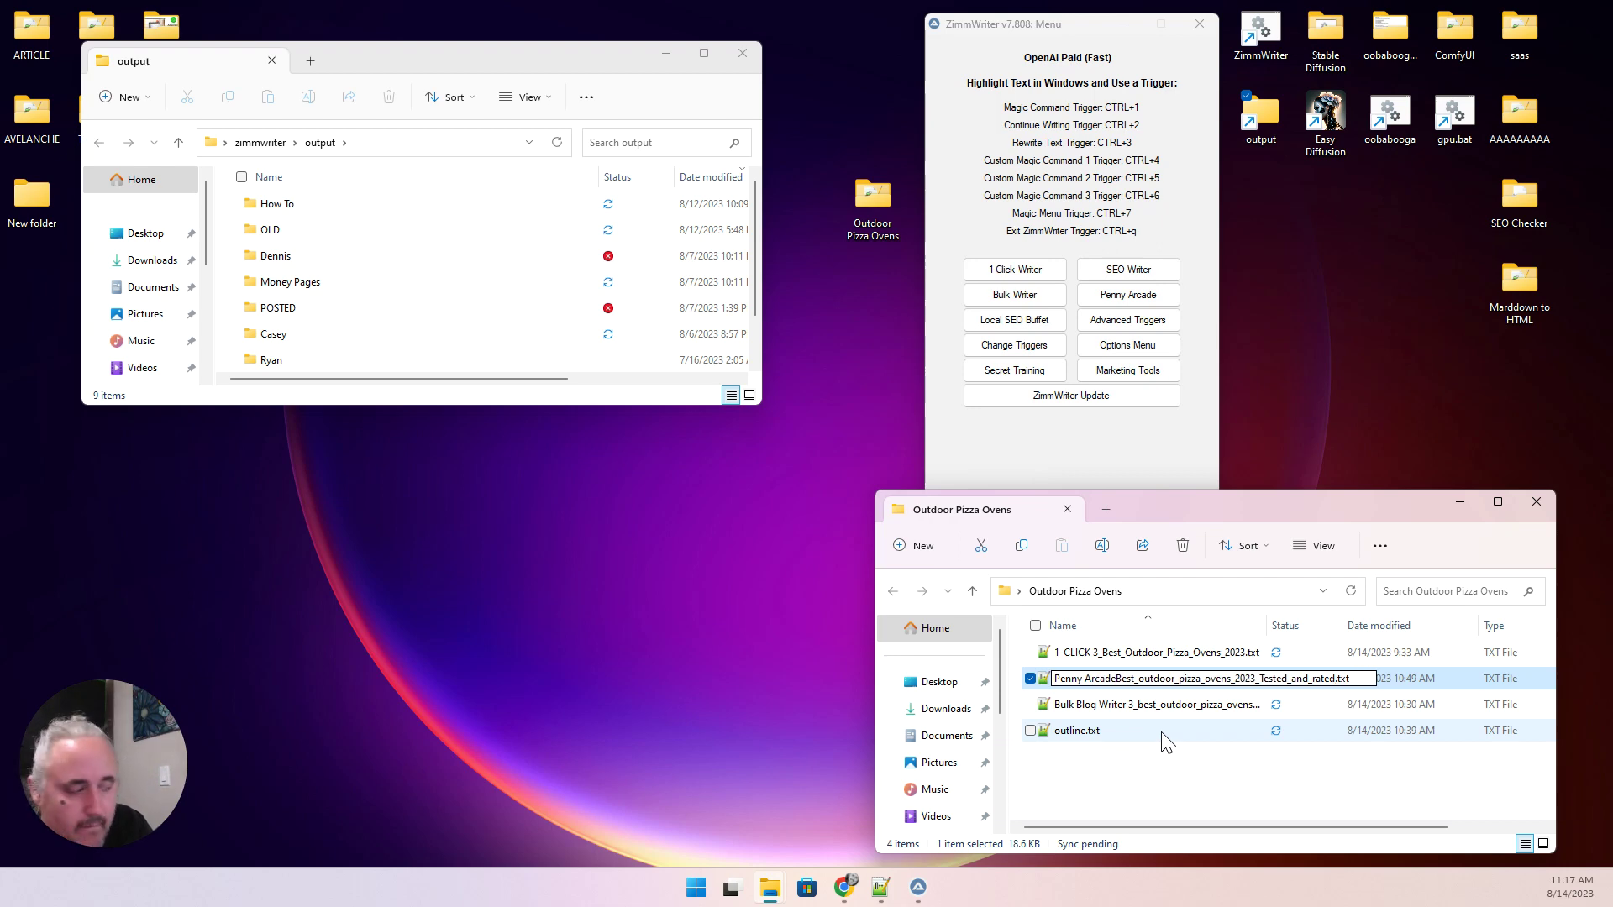
key(Return)
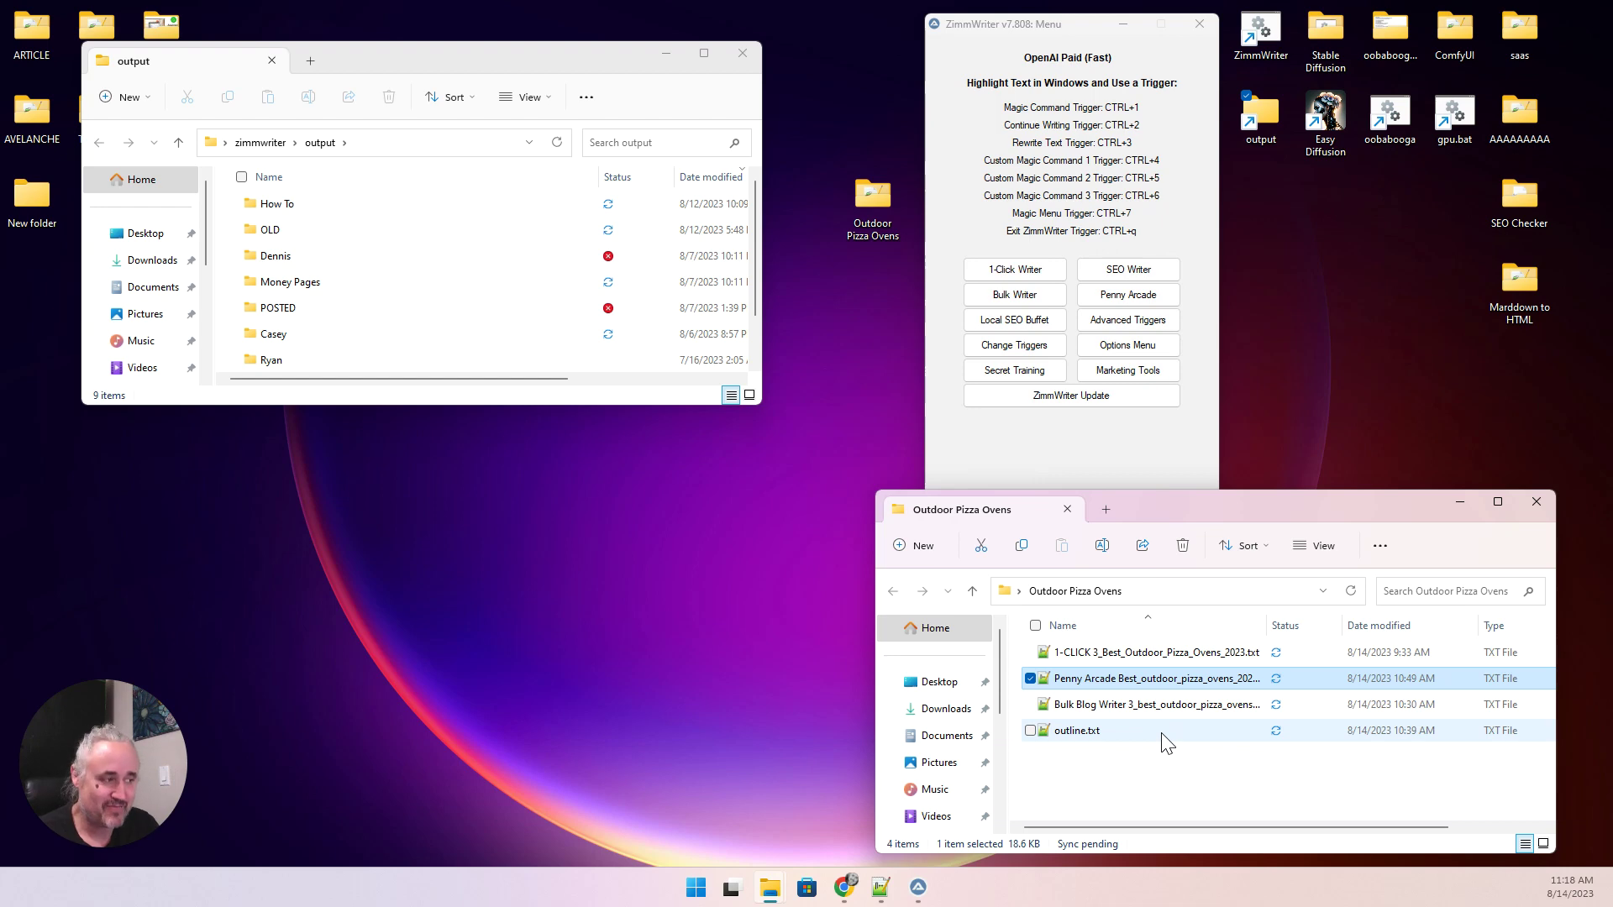
Open the Penny Arcade article file and copy its text from the "# Best Outdoor Pizza Ovens 2023: Tested and Rated" heading through the end.
double_click(1145, 679)
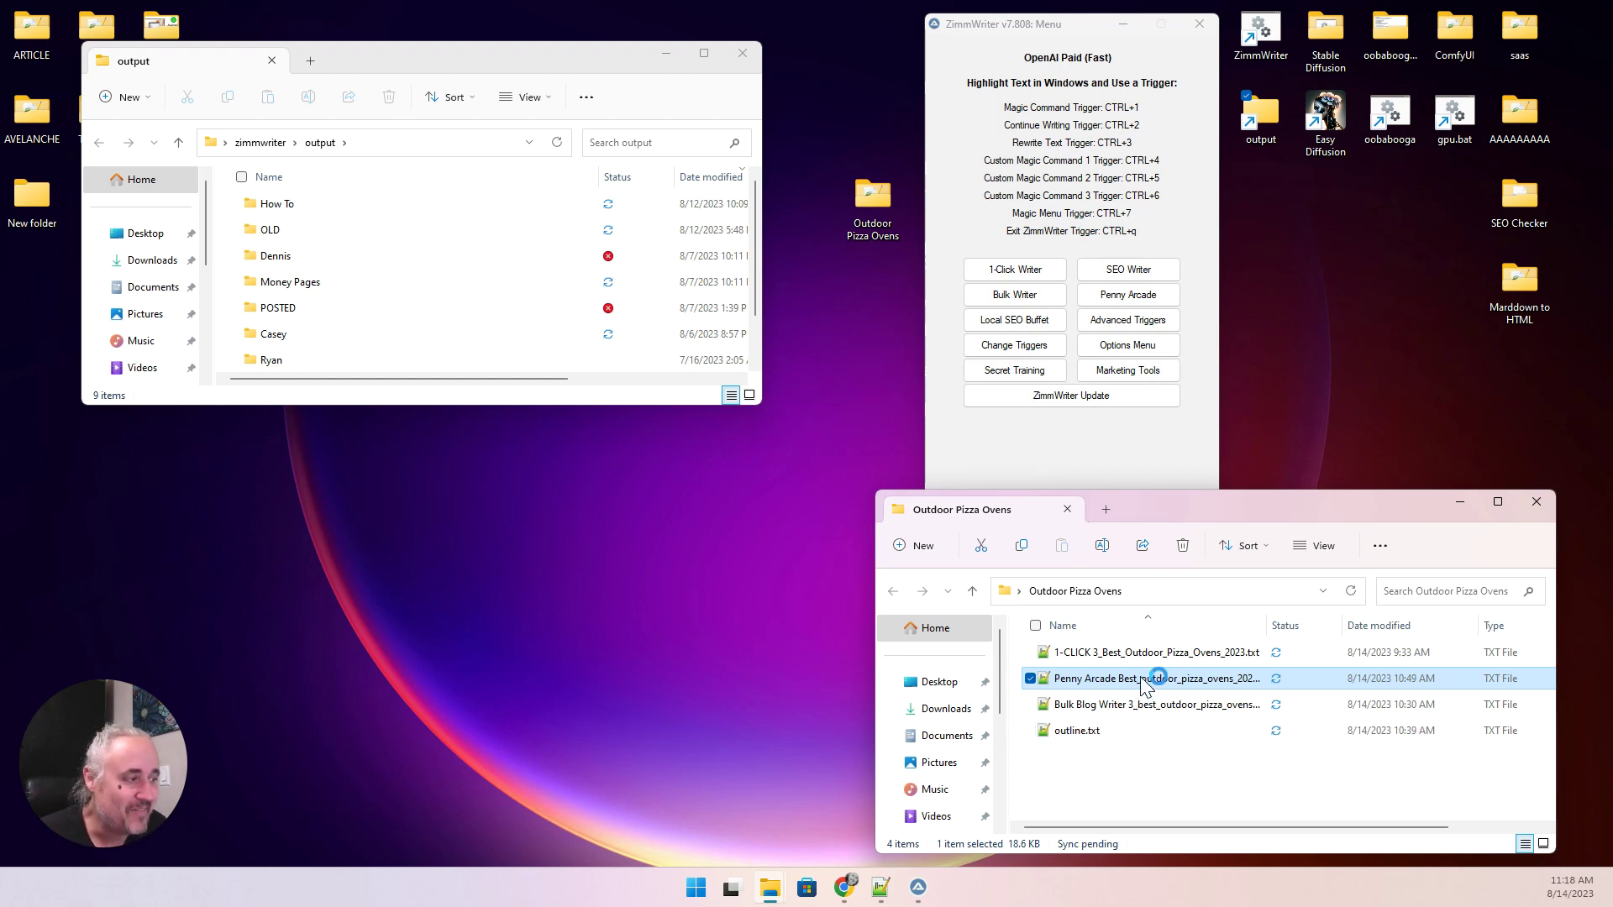
scroll(334, 547, down, 2)
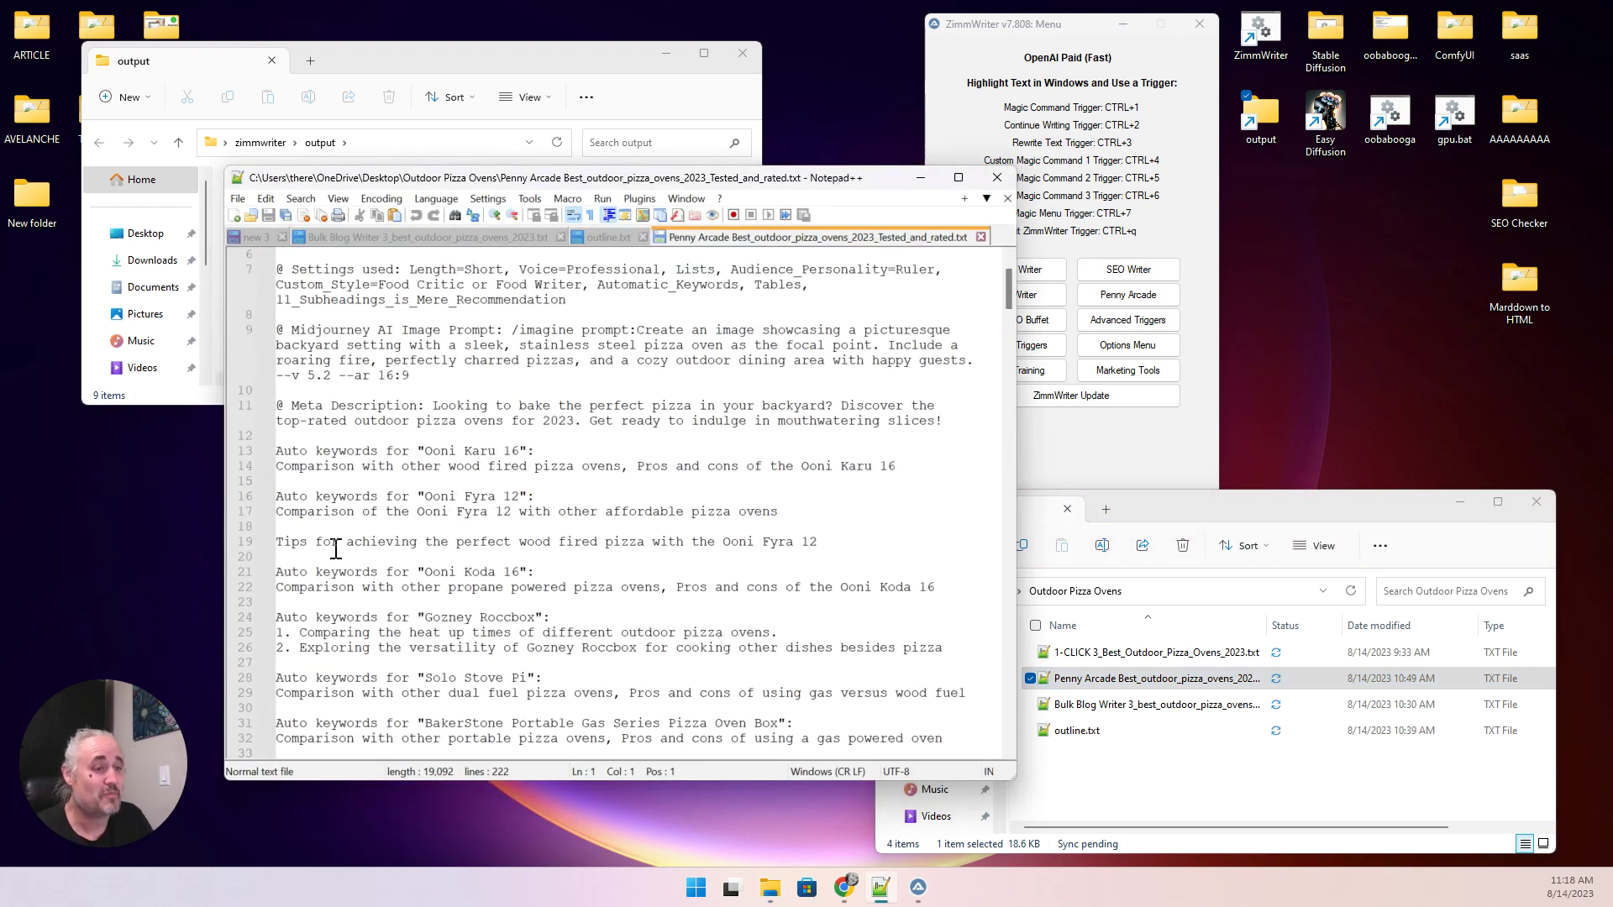
scroll(334, 547, down, 9)
scroll(334, 547, down, 4)
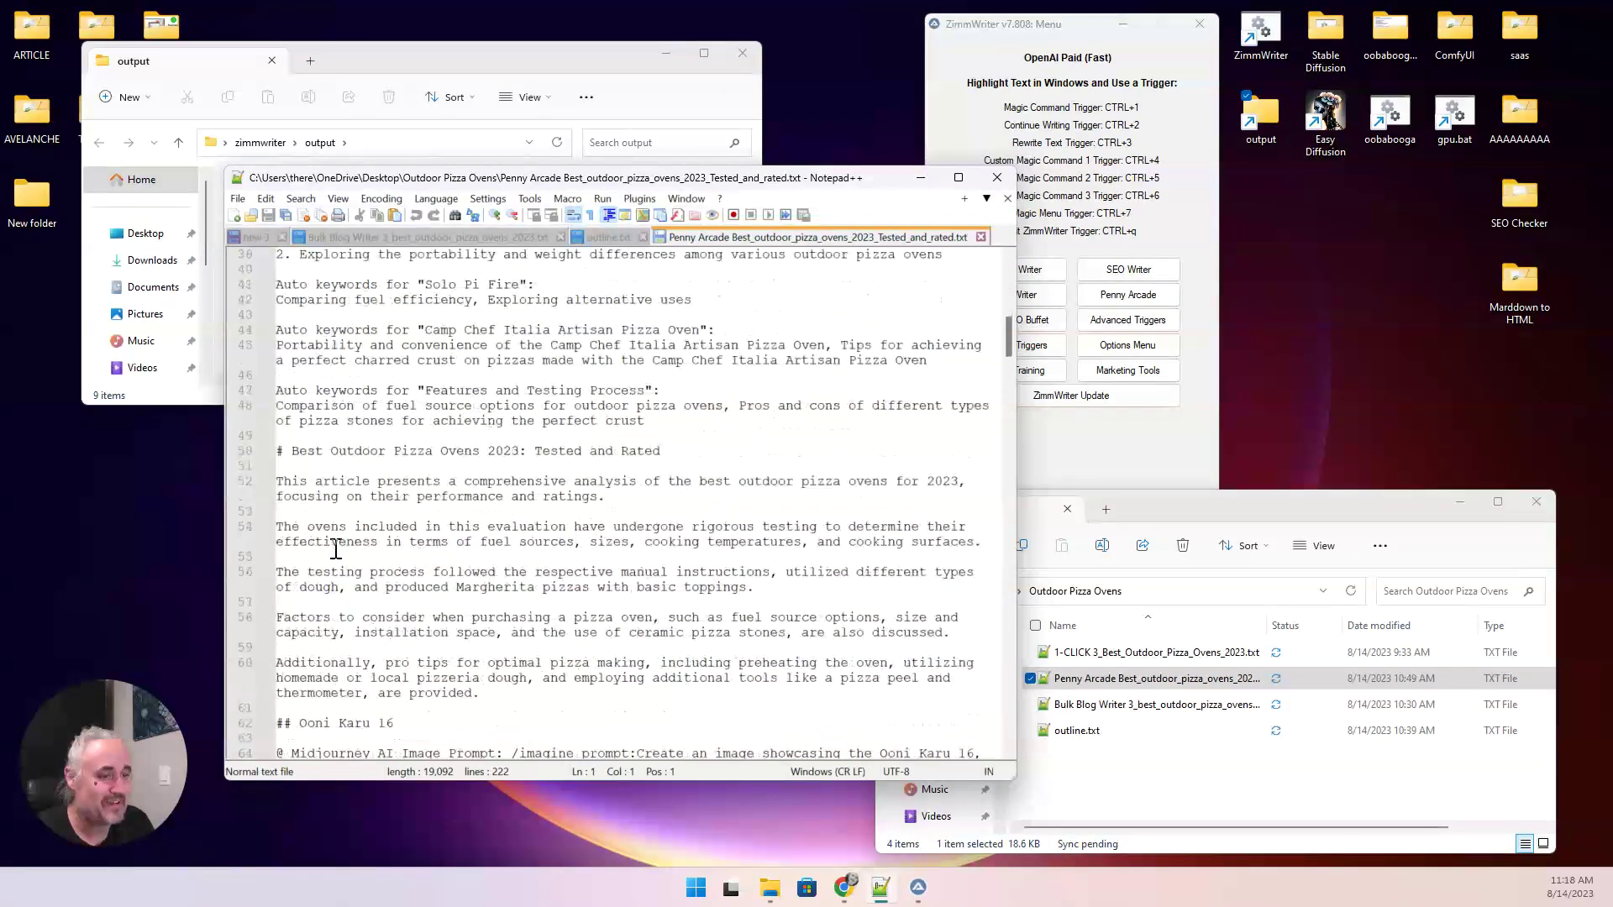
click(279, 451)
drag(278, 451, 977, 901)
key(ctrl+c)
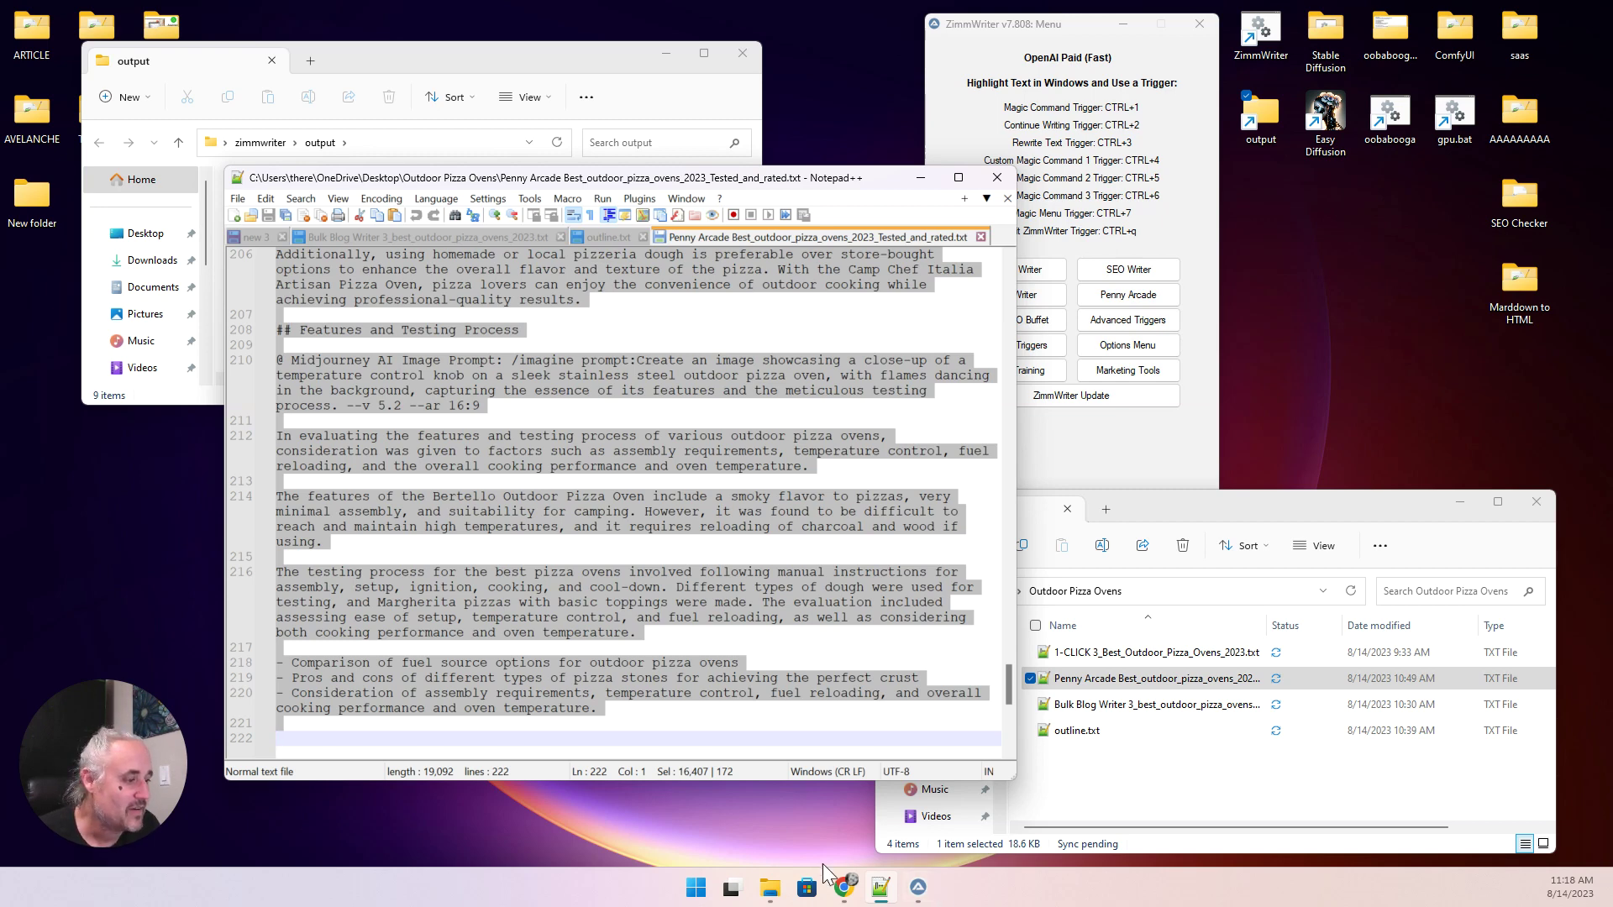
Switch to Dillinger in a maximized Chrome window and replace its markdown with the copied Penny Arcade article.
click(842, 889)
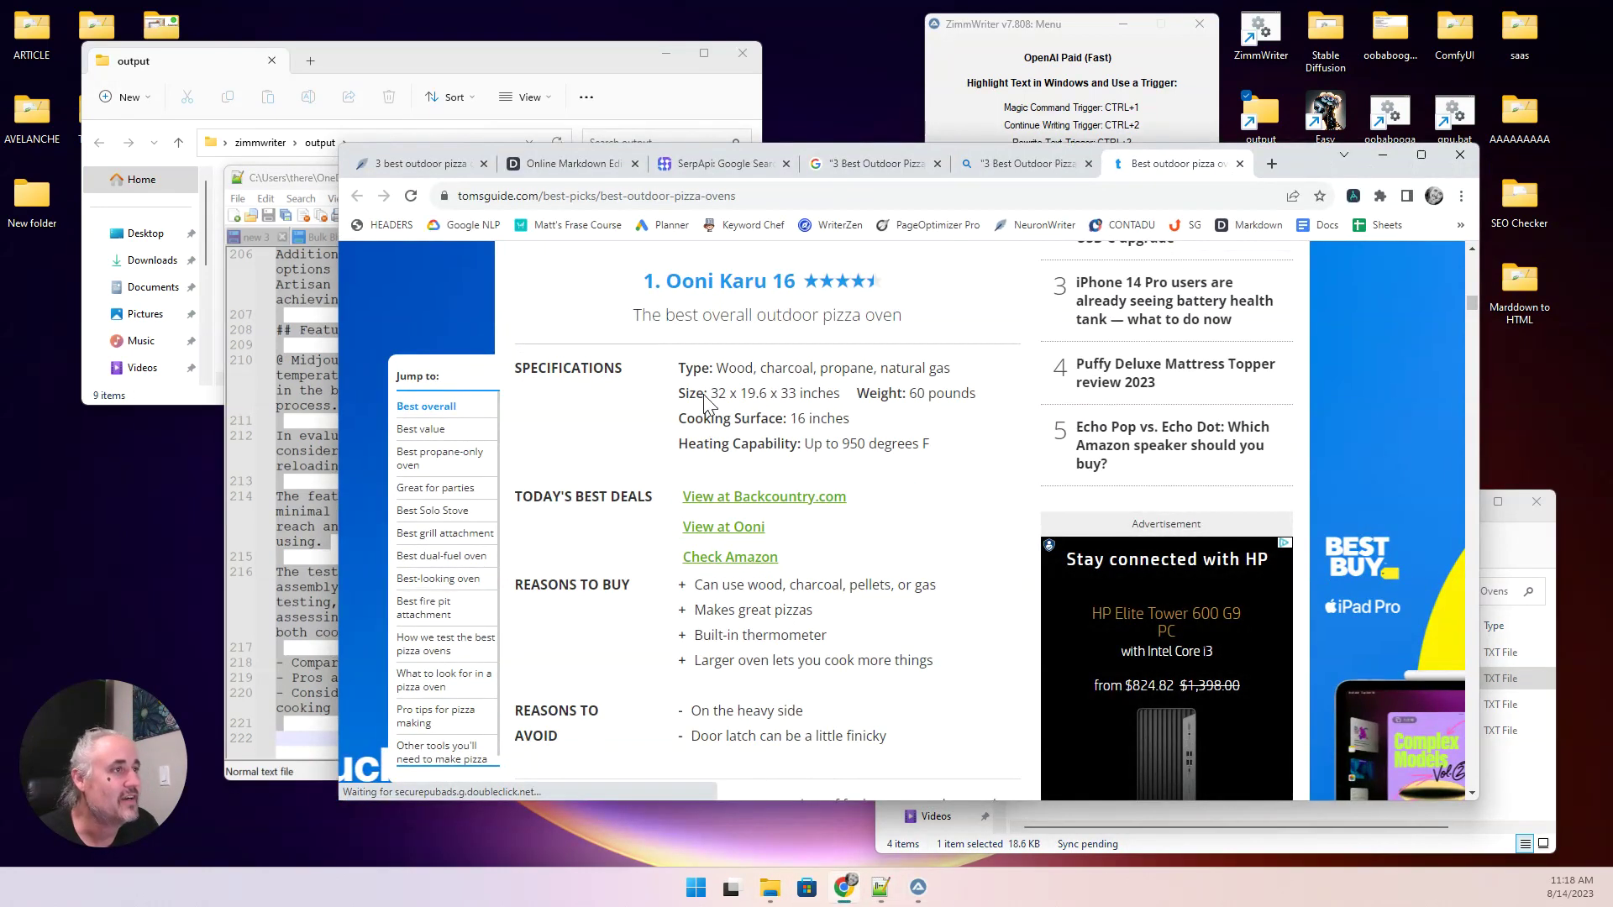
click(596, 169)
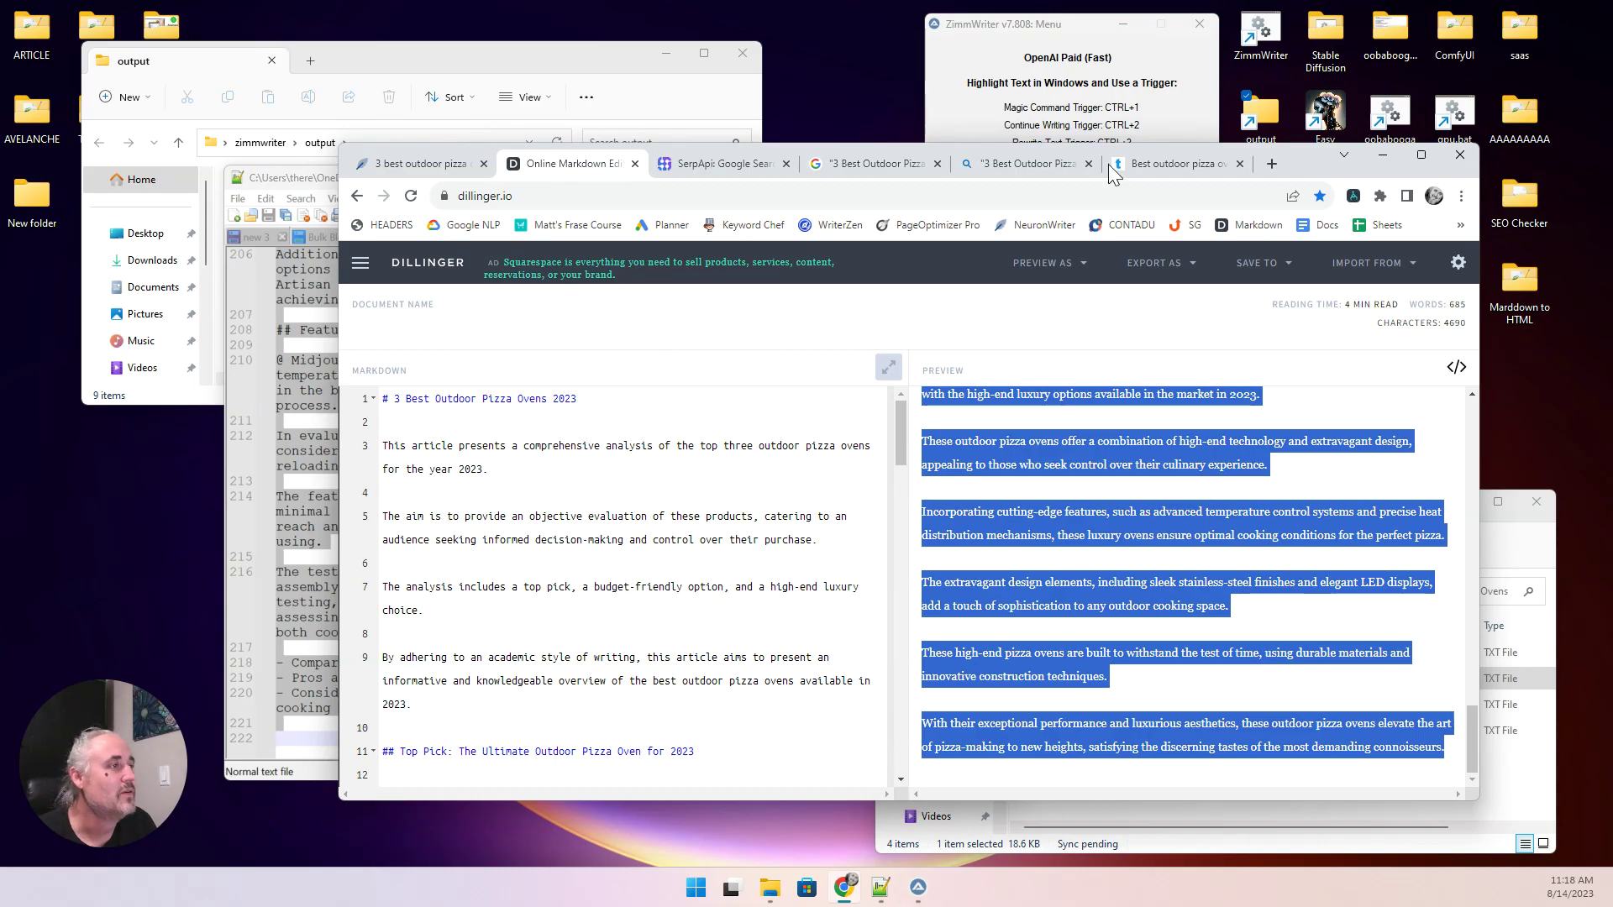
click(1419, 156)
click(575, 443)
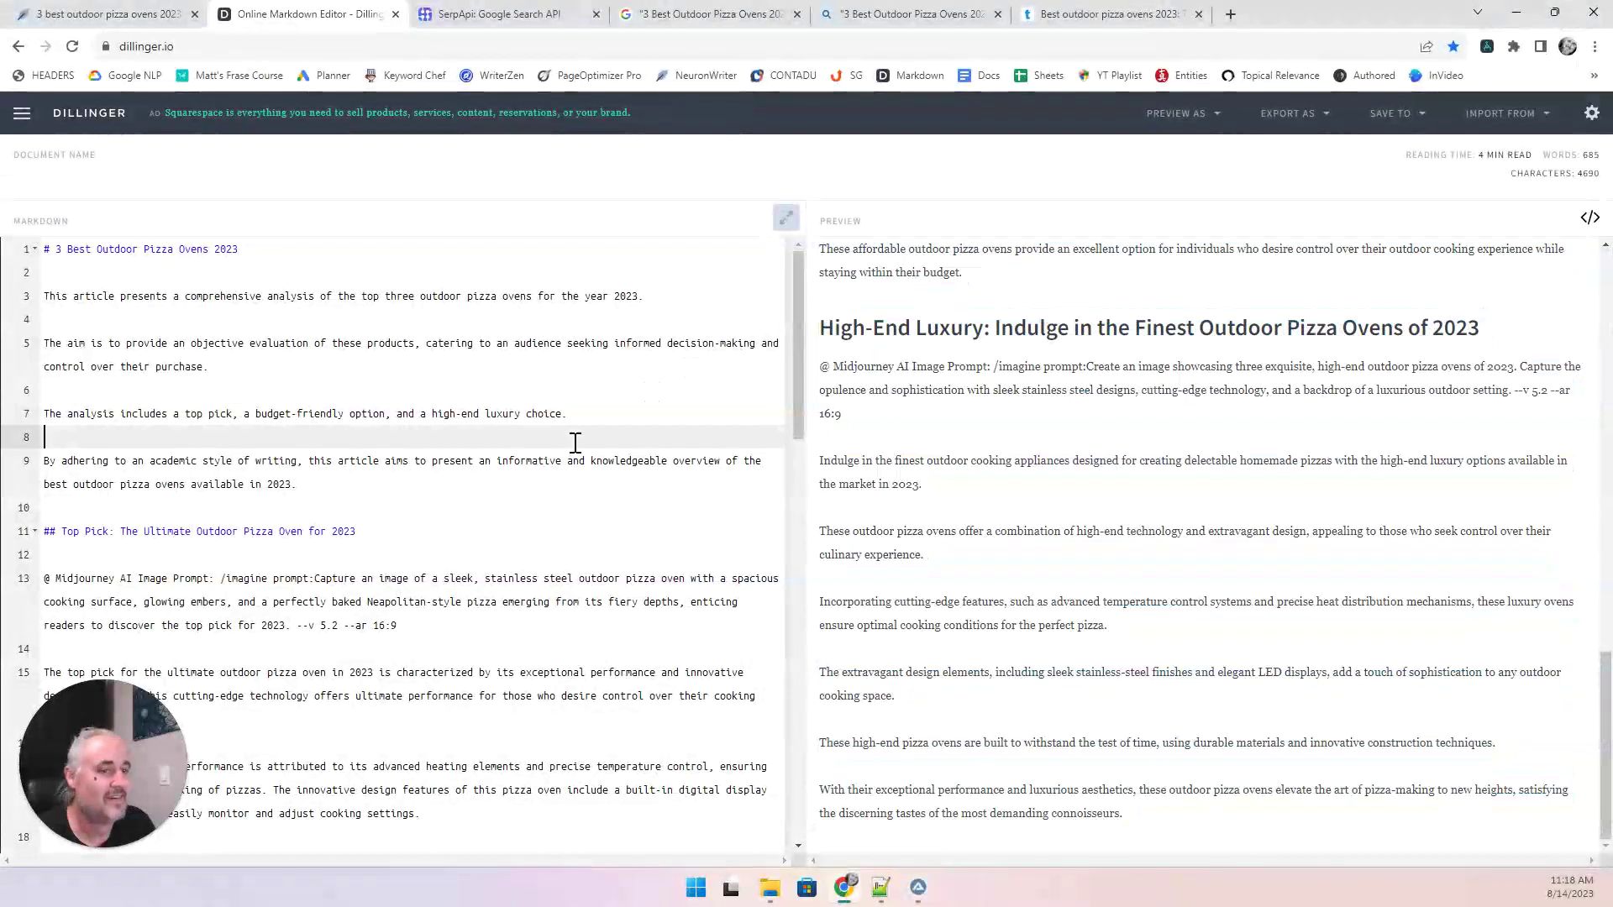
key(ctrl+a)
key(BackSpace)
key(ctrl+v)
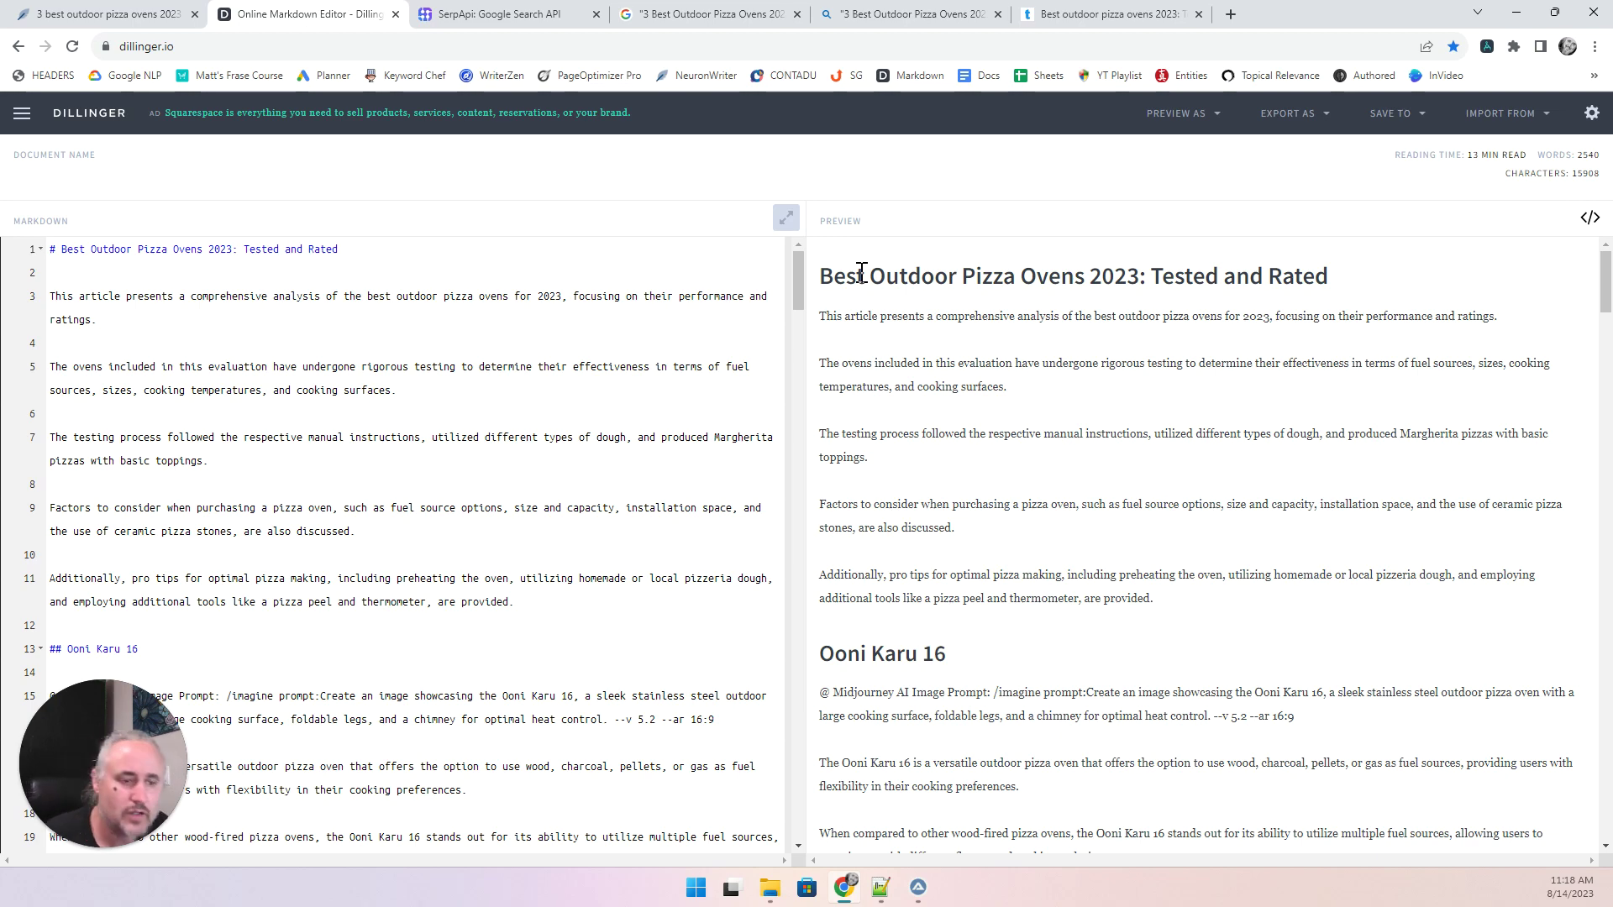
Review the converted Penny Arcade article in the preview down to Features and Testing Process, checking its headings, image prompts, tables and lists, and return toward the beginning.
scroll(859, 286, down, 4)
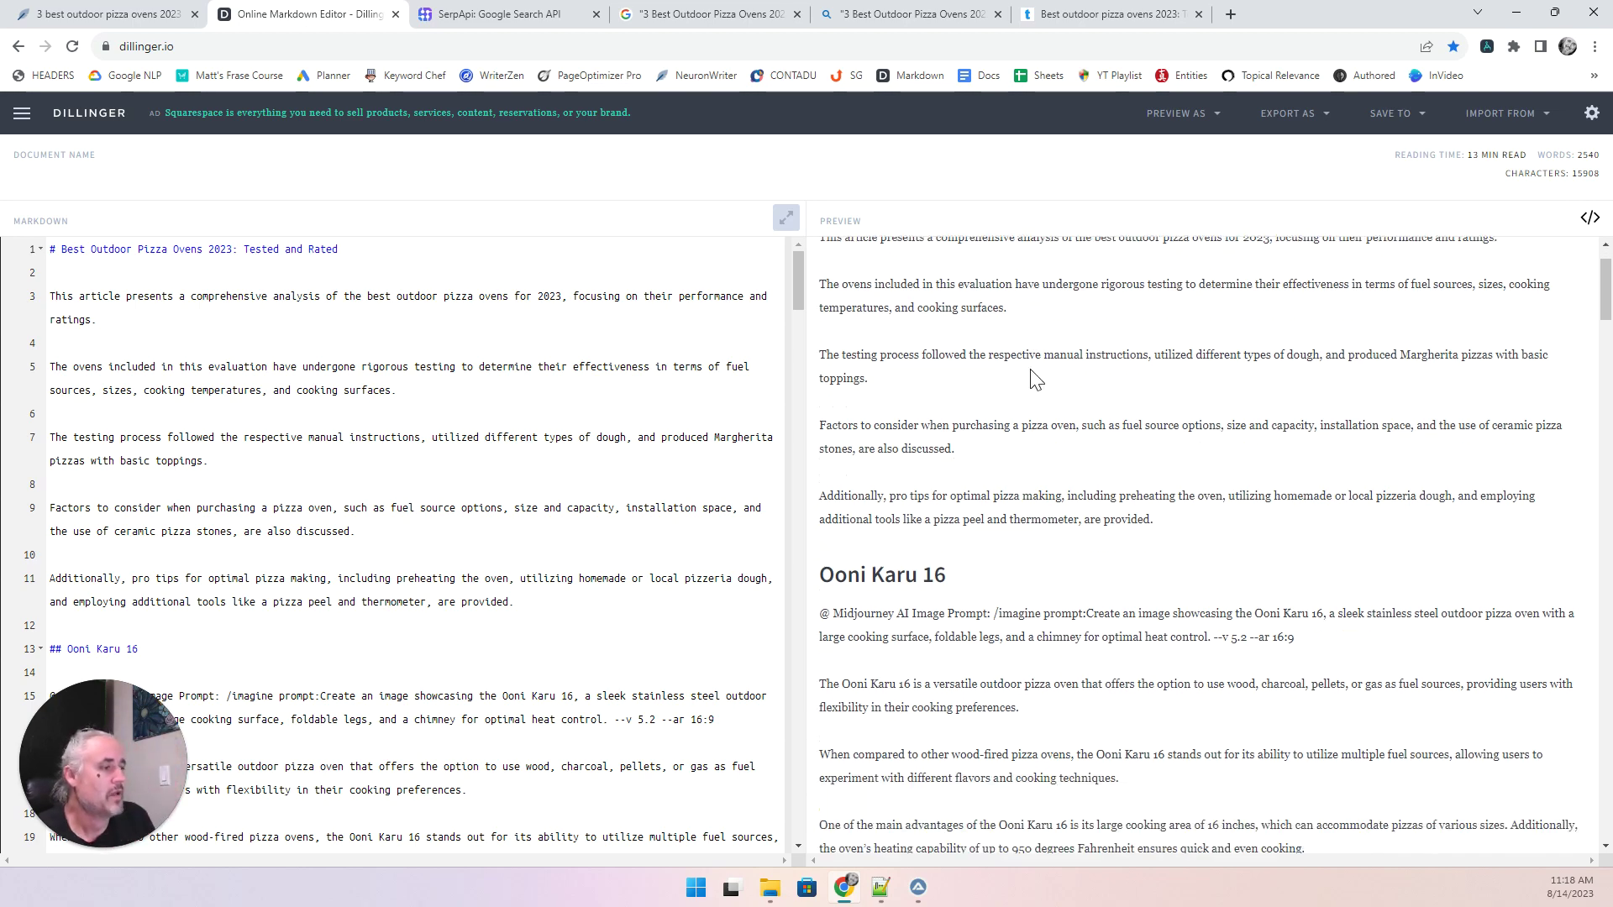
drag(857, 312, 948, 317)
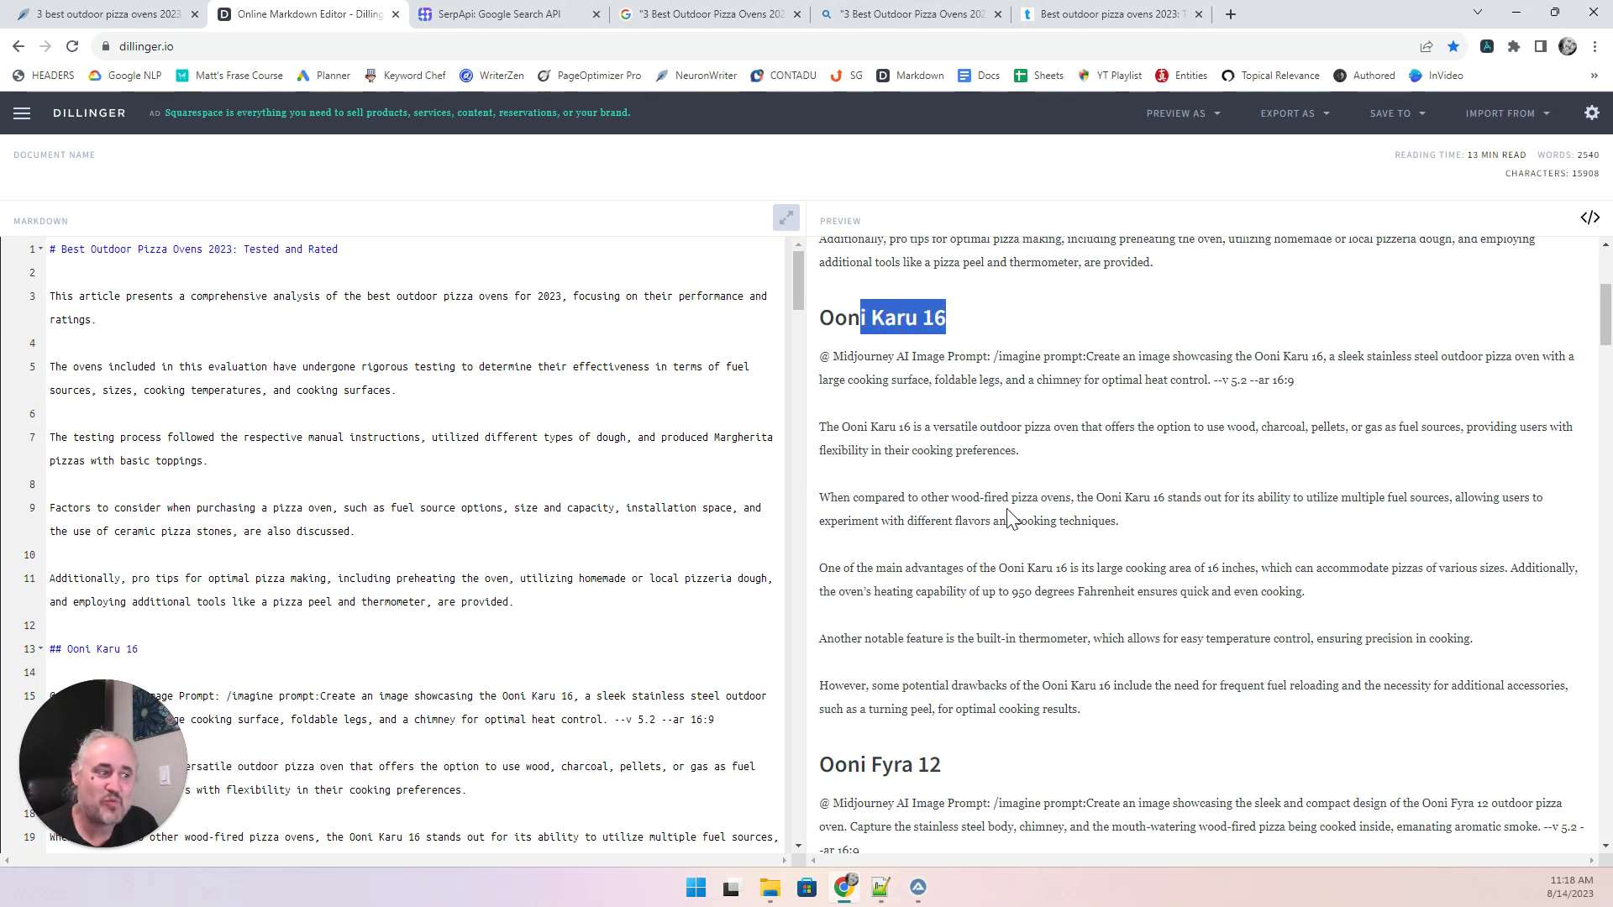
scroll(1008, 525, down, 4)
drag(882, 434, 942, 435)
scroll(1058, 567, down, 4)
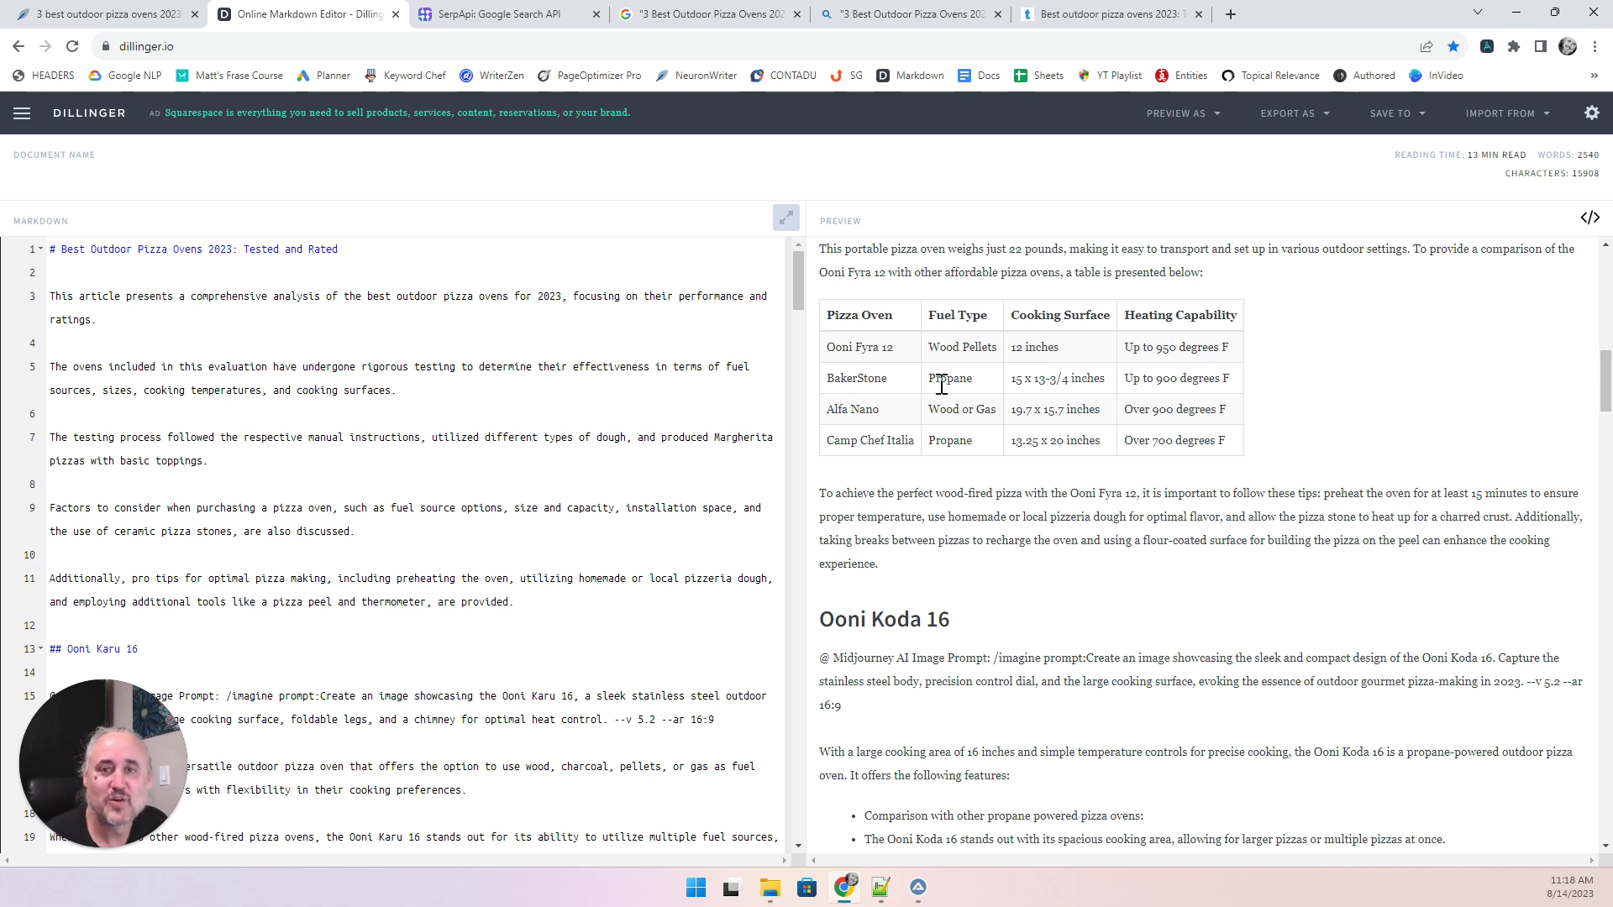
scroll(1040, 427, down, 3)
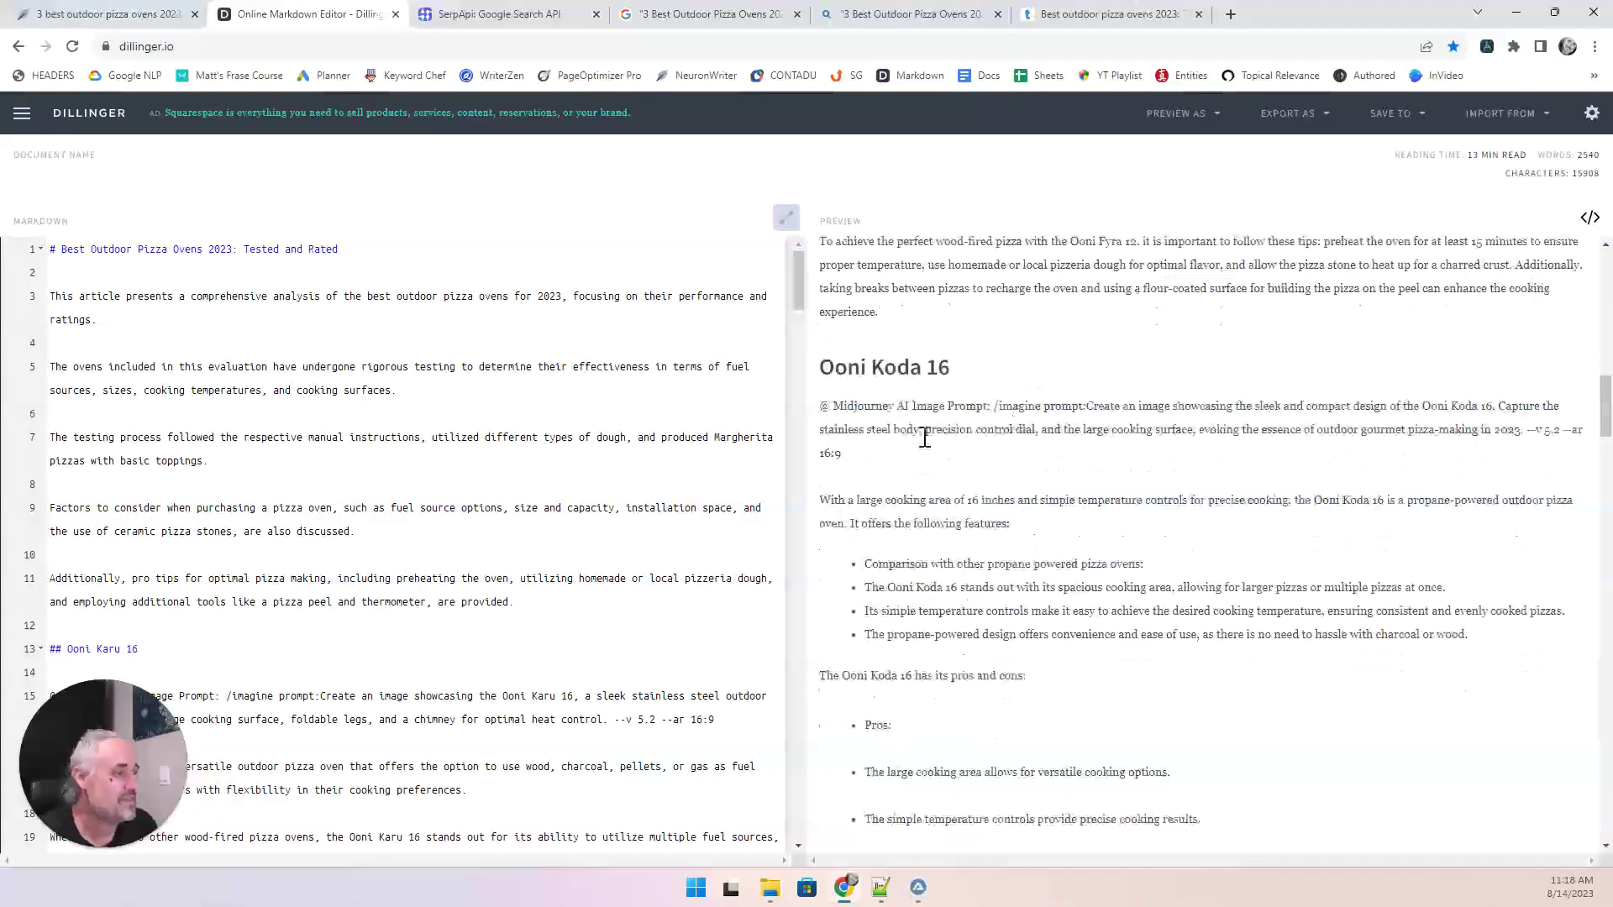
scroll(1006, 594, down, 10)
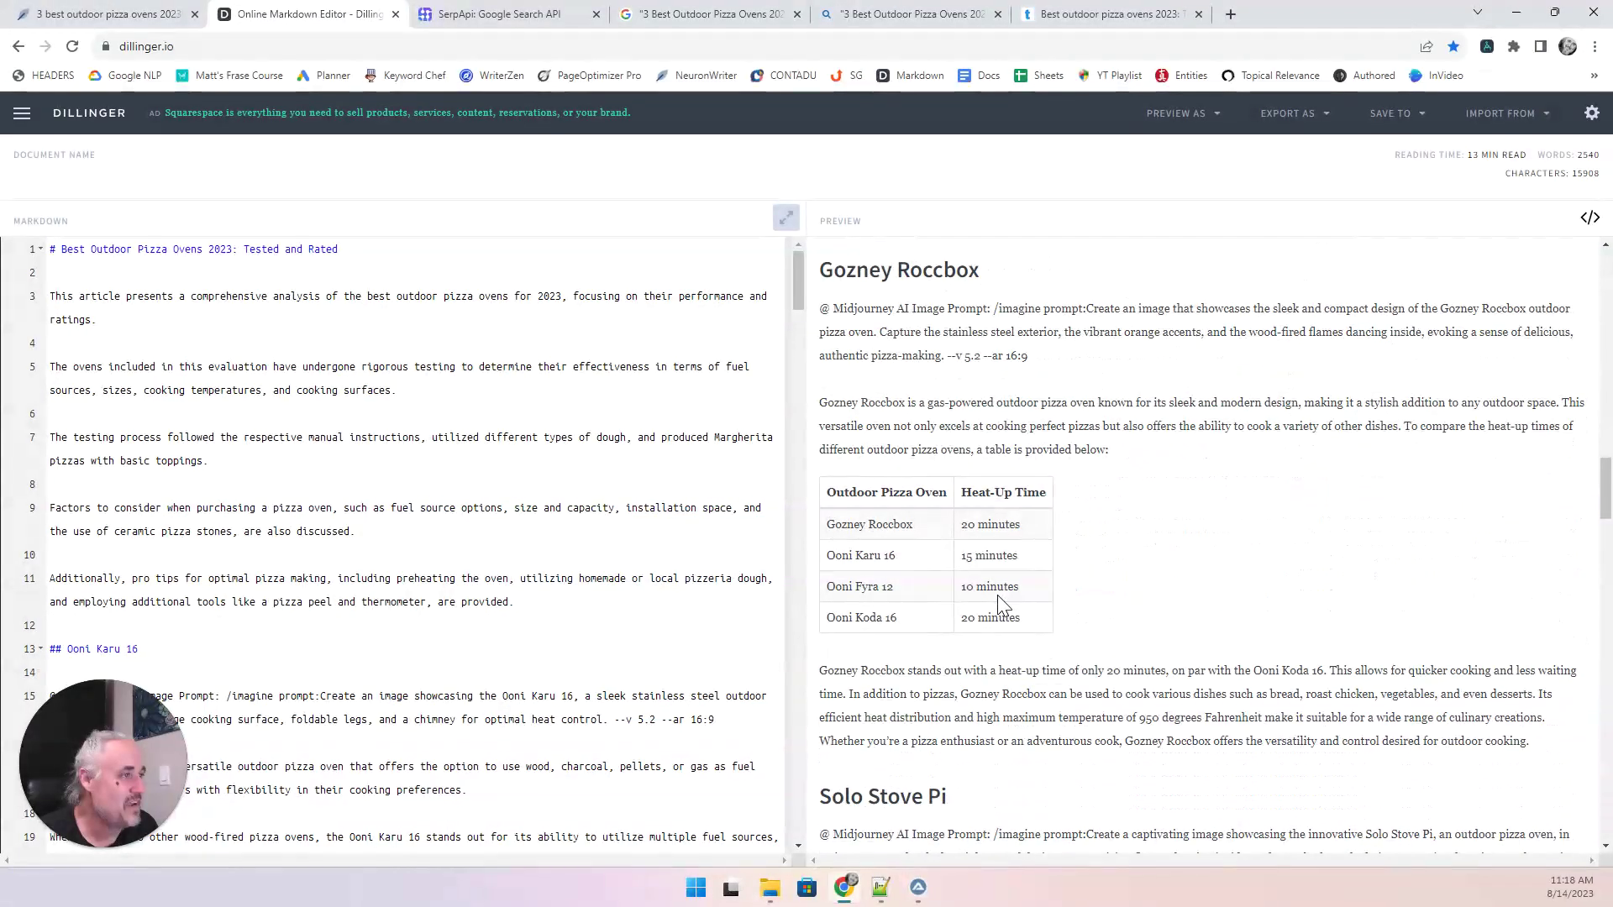
scroll(1000, 599, down, 10)
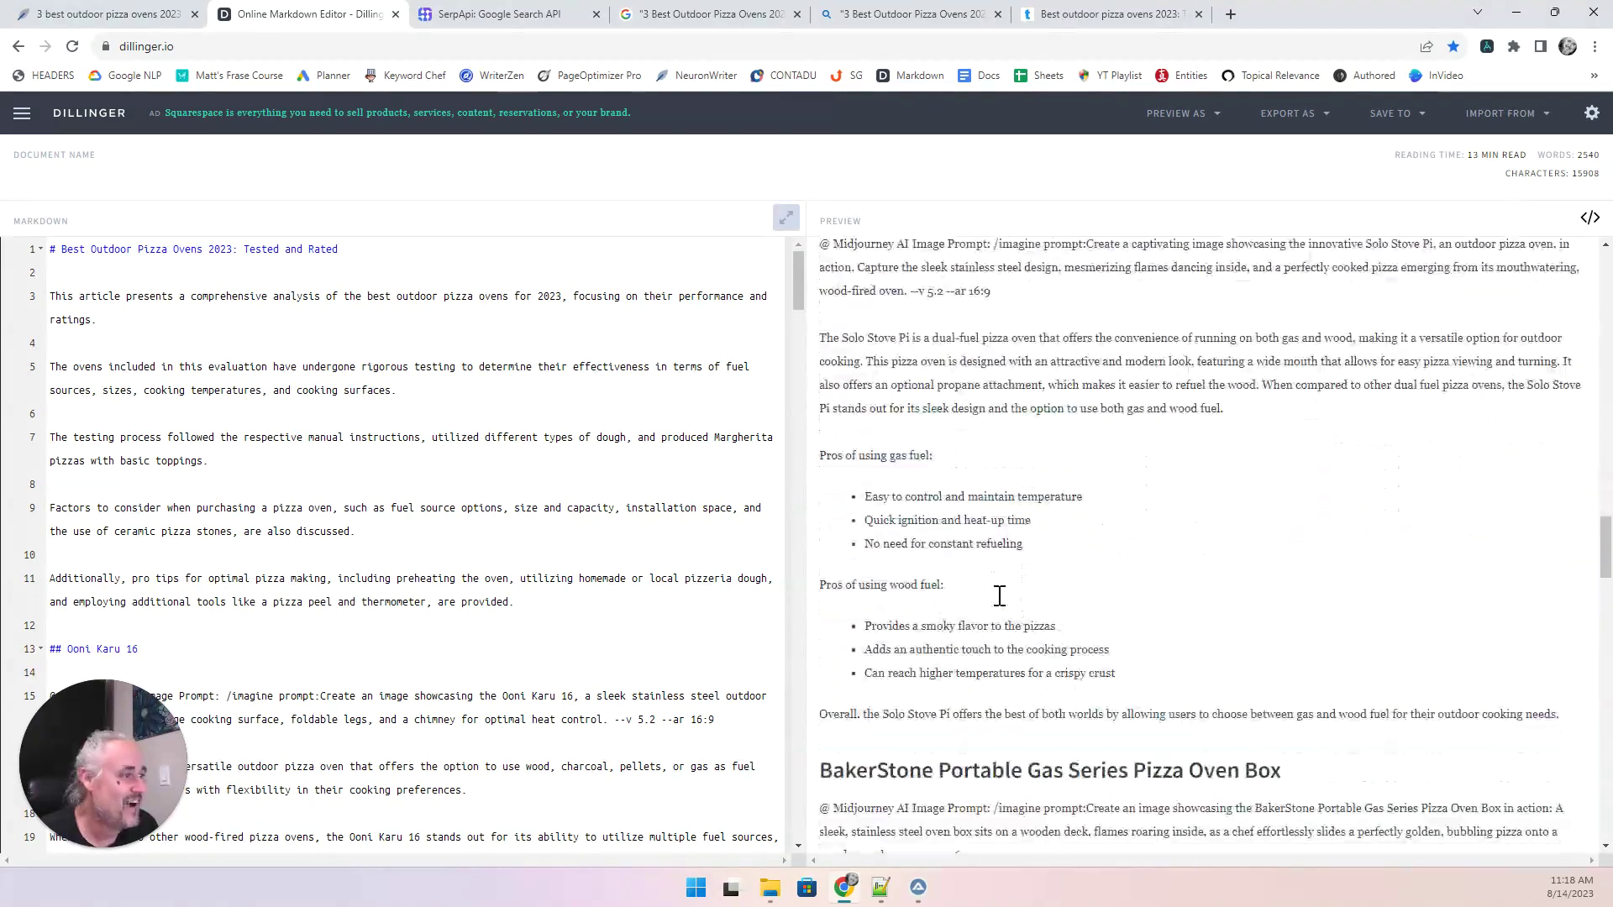
scroll(1000, 596, down, 2)
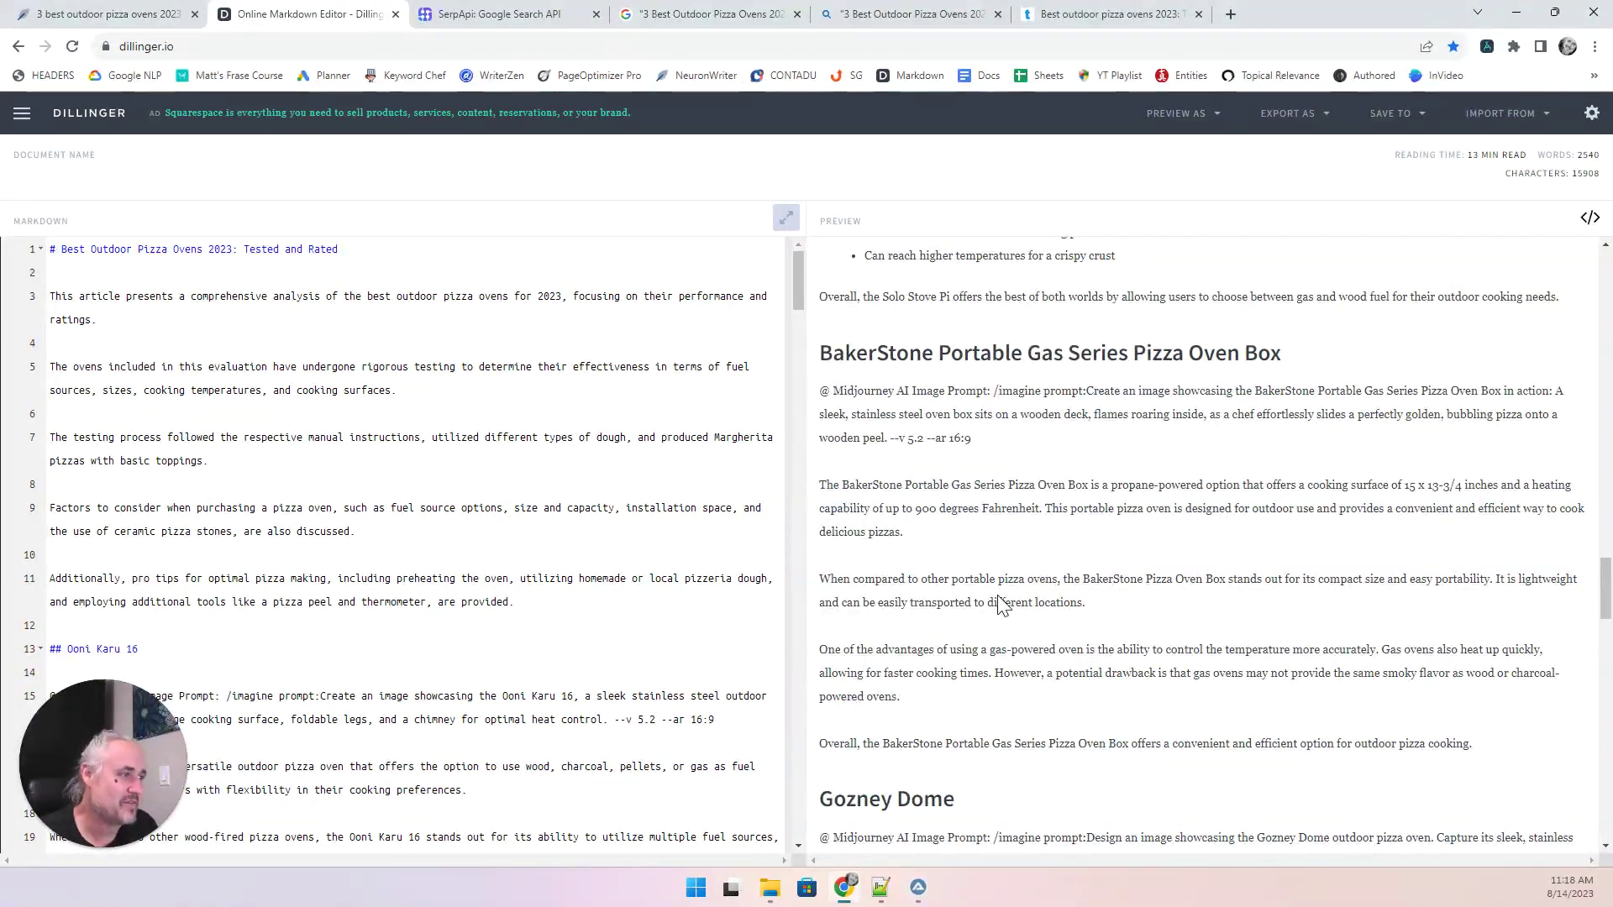
scroll(999, 602, down, 5)
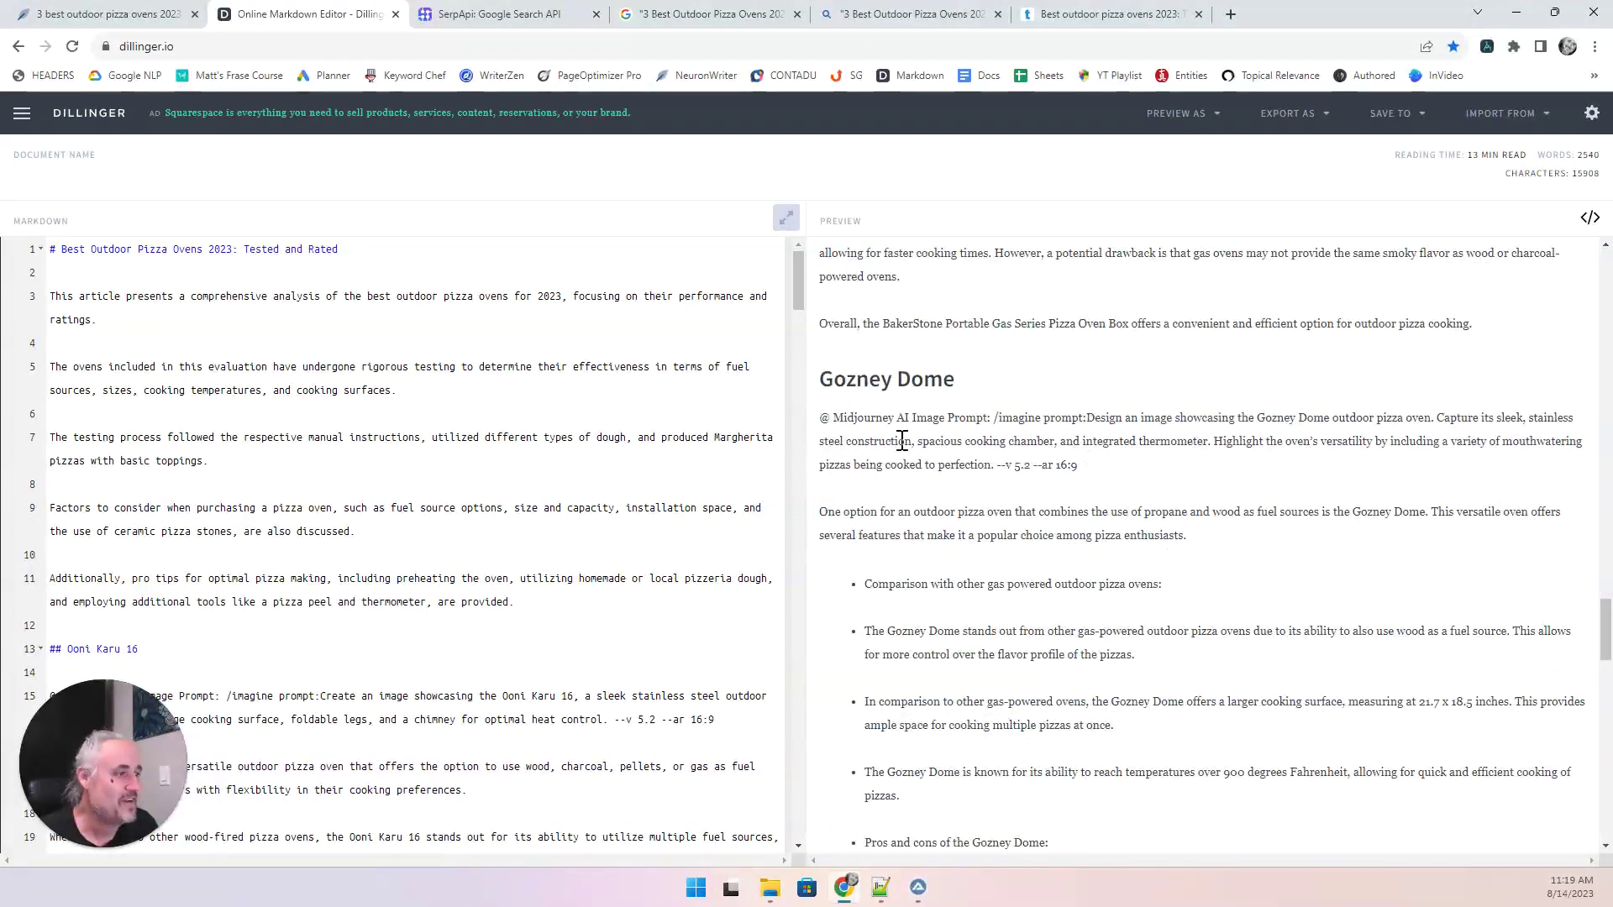
drag(896, 418, 1187, 512)
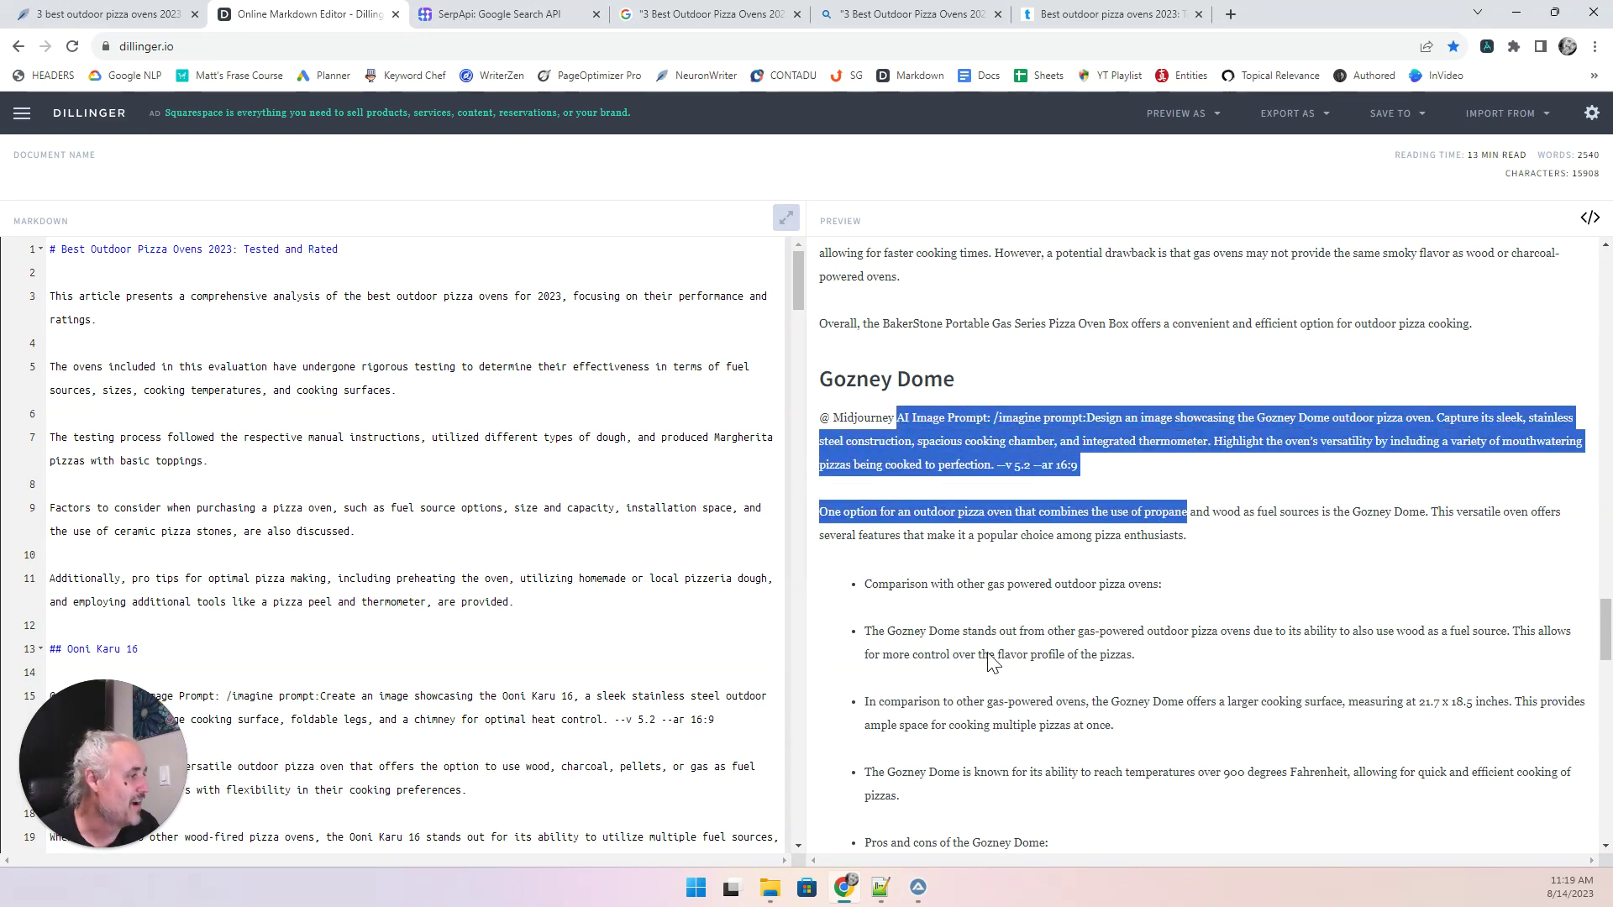
scroll(995, 661, down, 6)
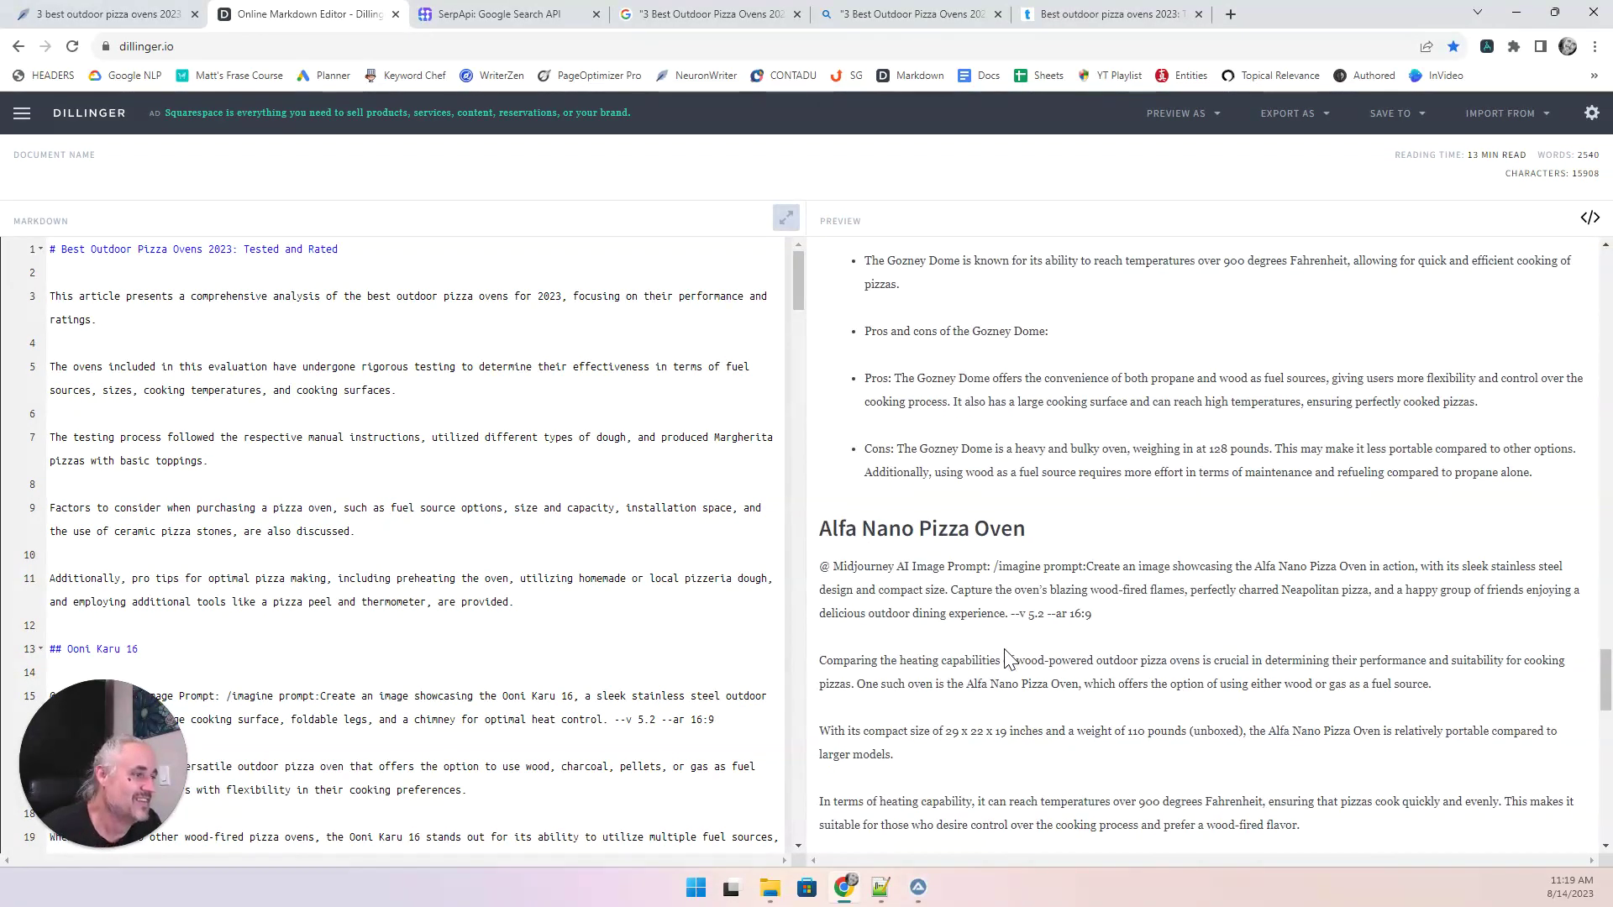
scroll(1008, 659, down, 10)
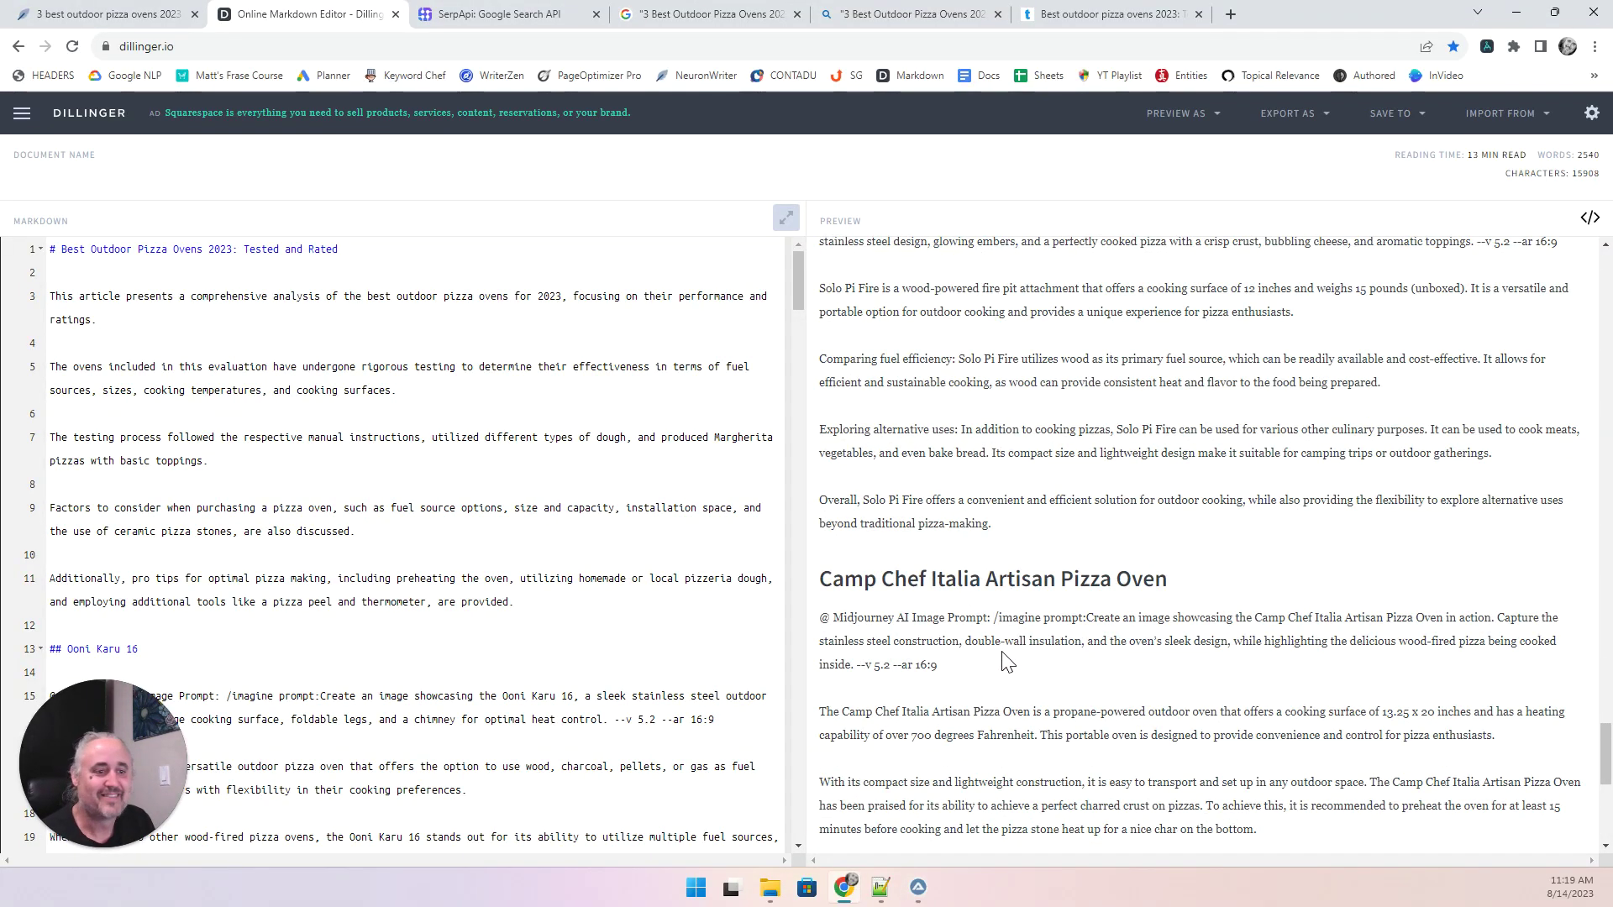
scroll(1008, 662, down, 3)
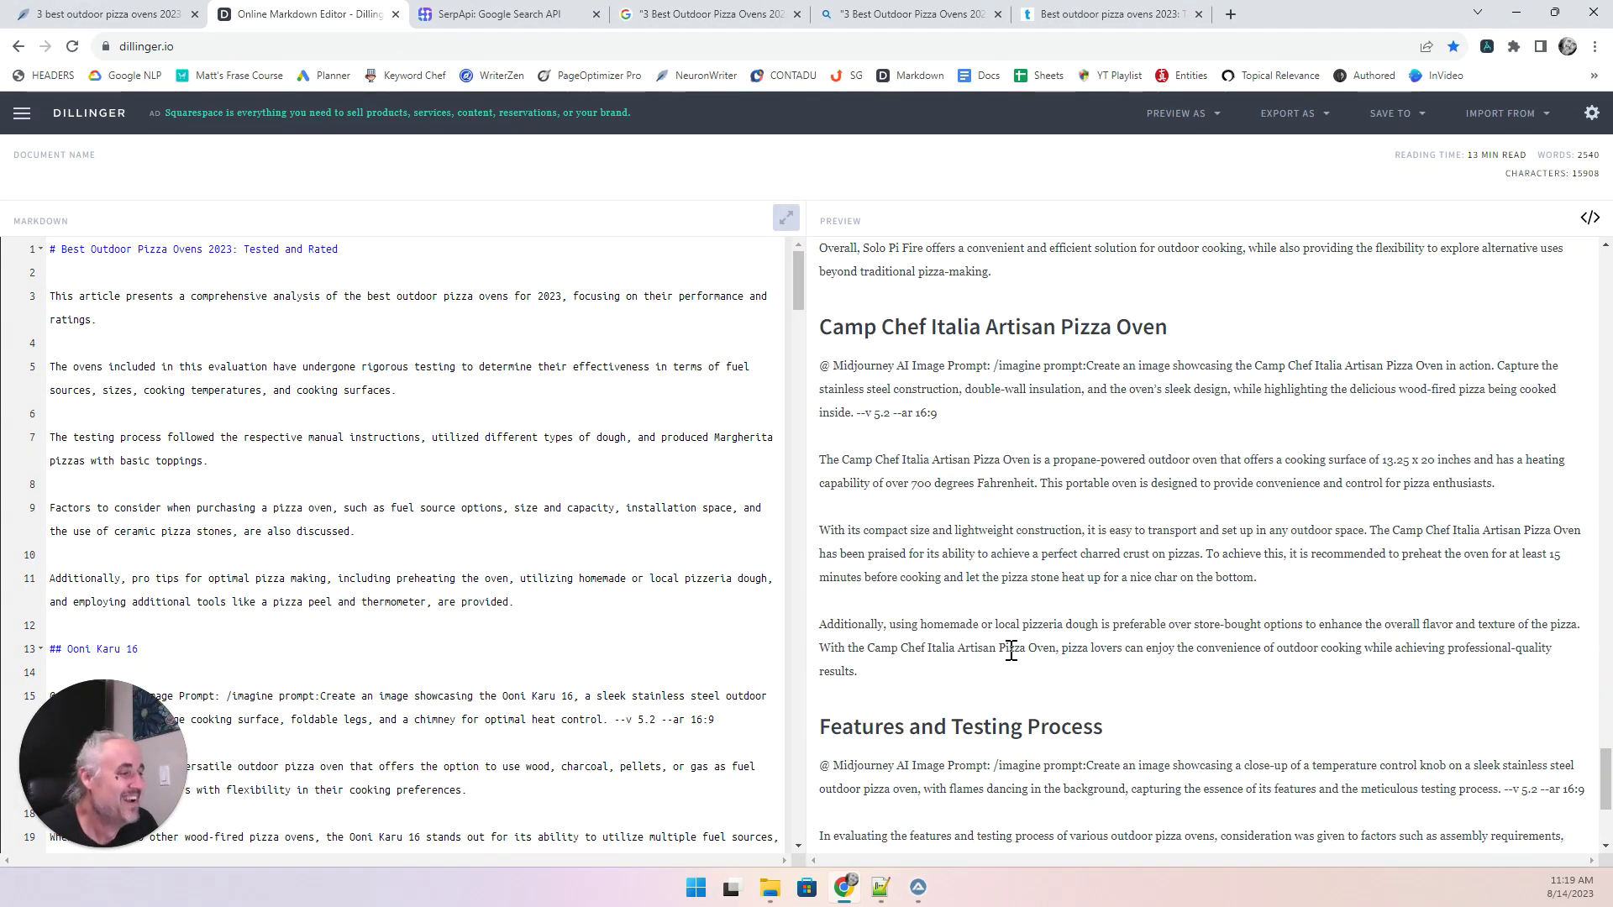
scroll(1041, 649, down, 3)
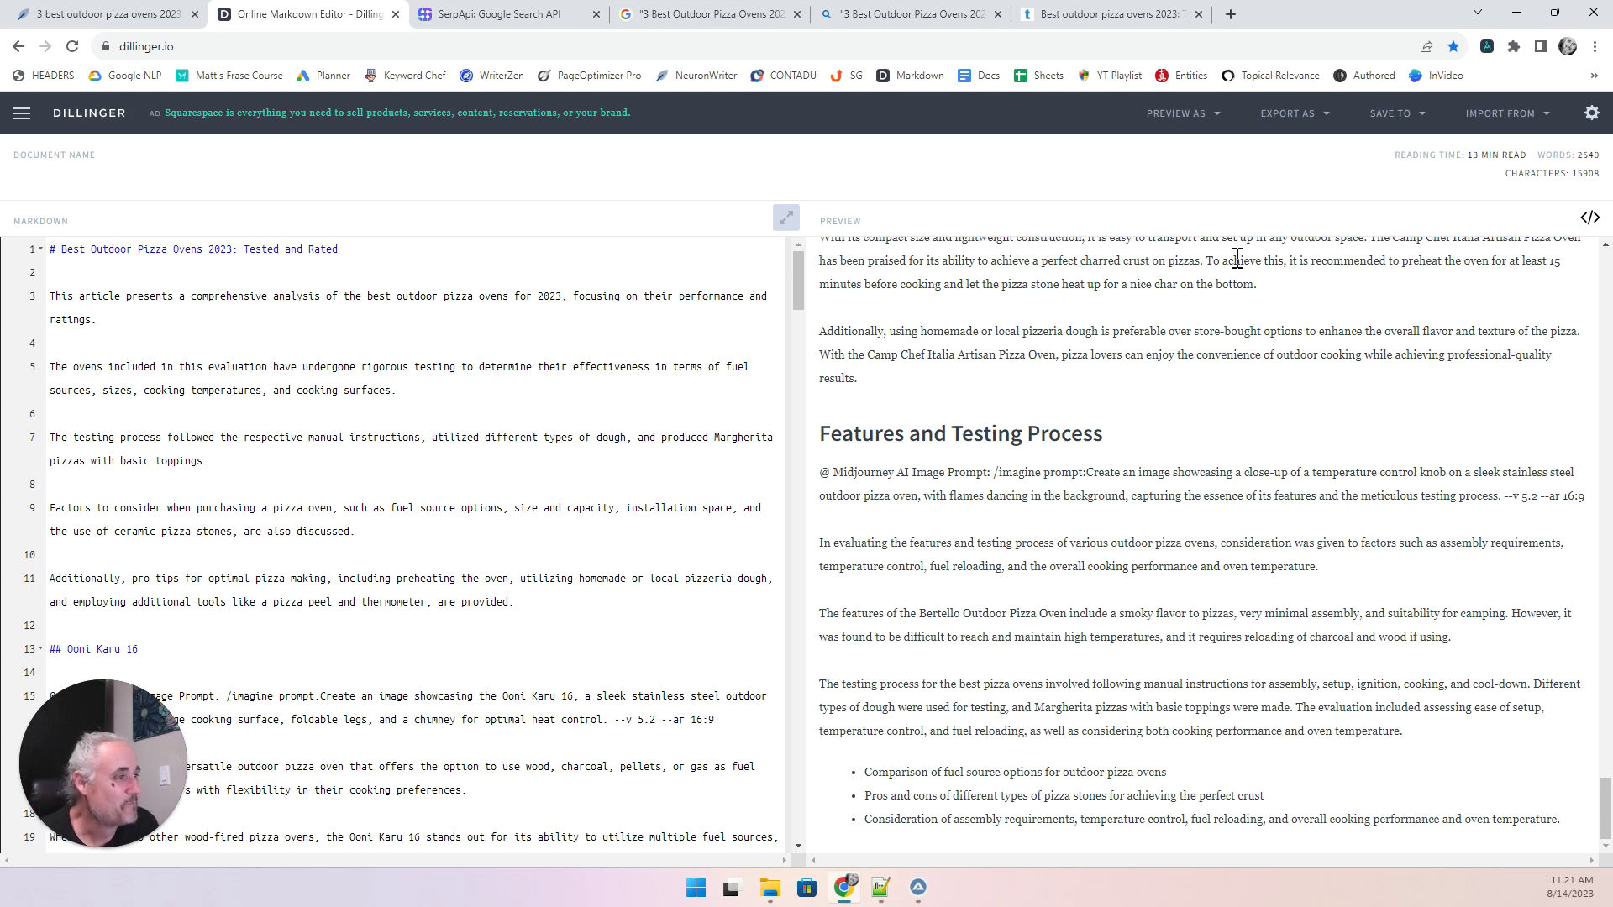
middle_click(1200, 394)
scroll(1200, 394, up, 15)
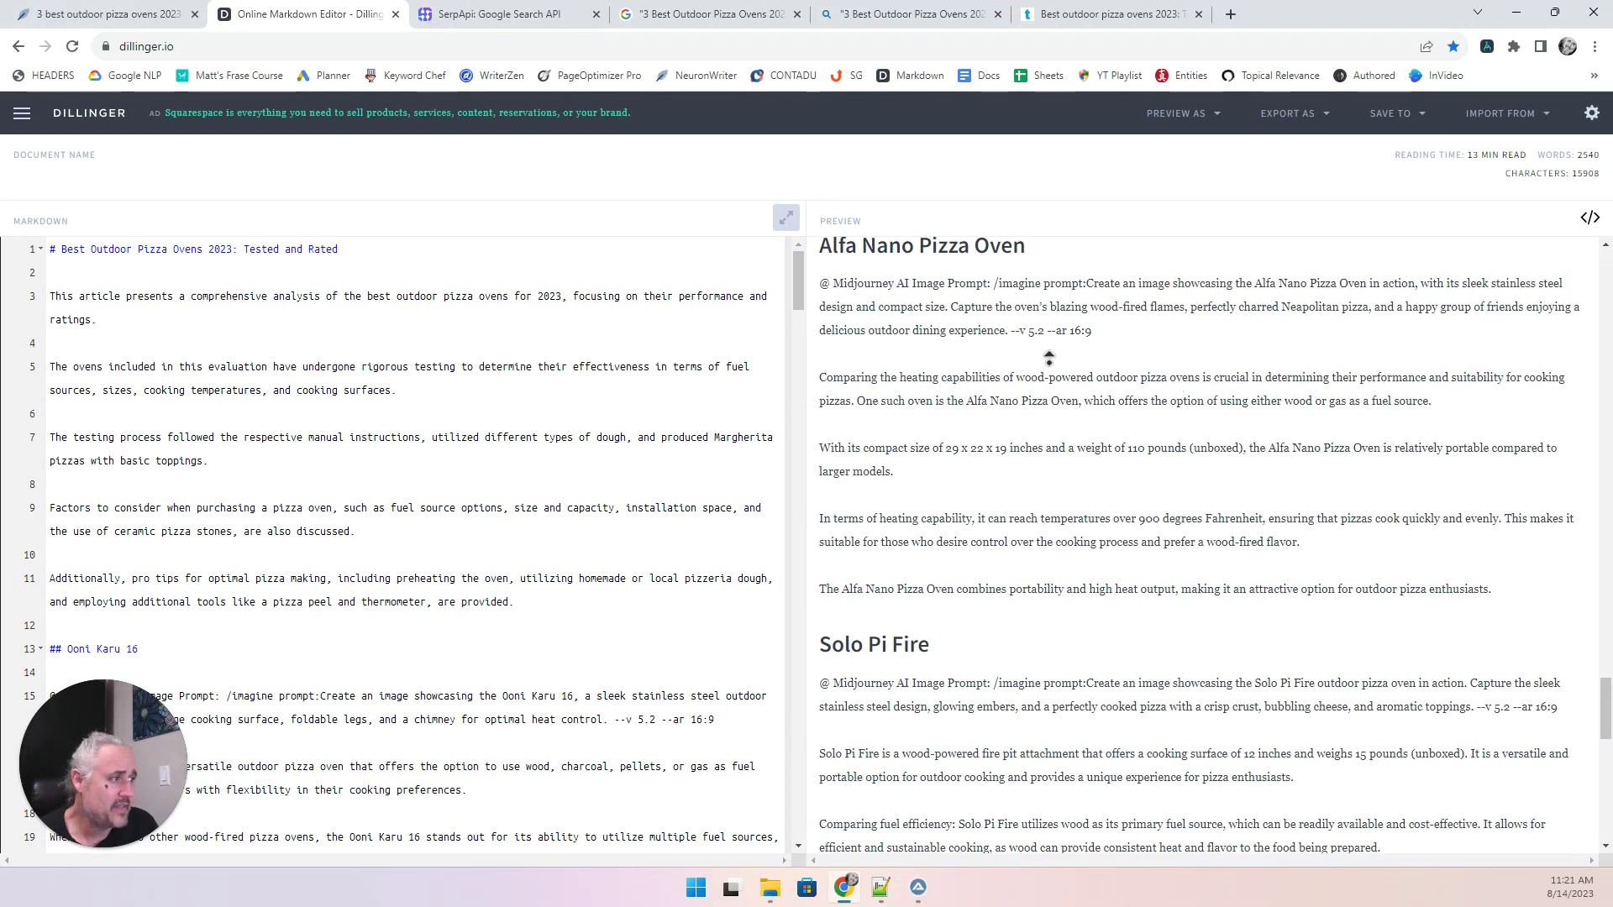
scroll(1136, 411, up, 10)
scroll(1135, 412, up, 15)
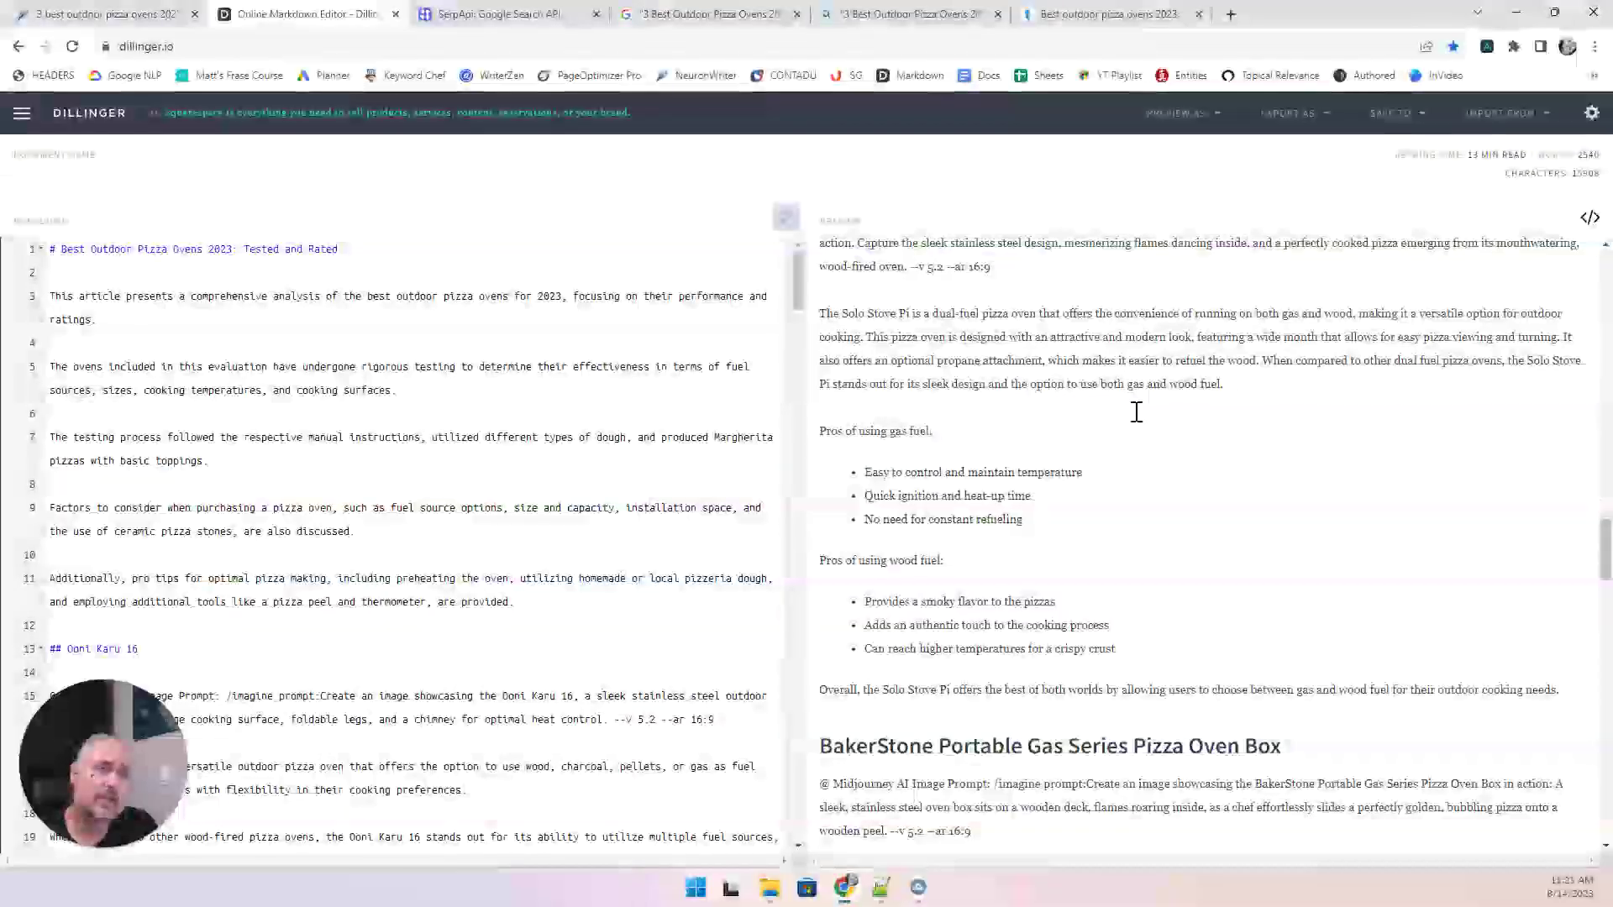
scroll(1135, 412, up, 6)
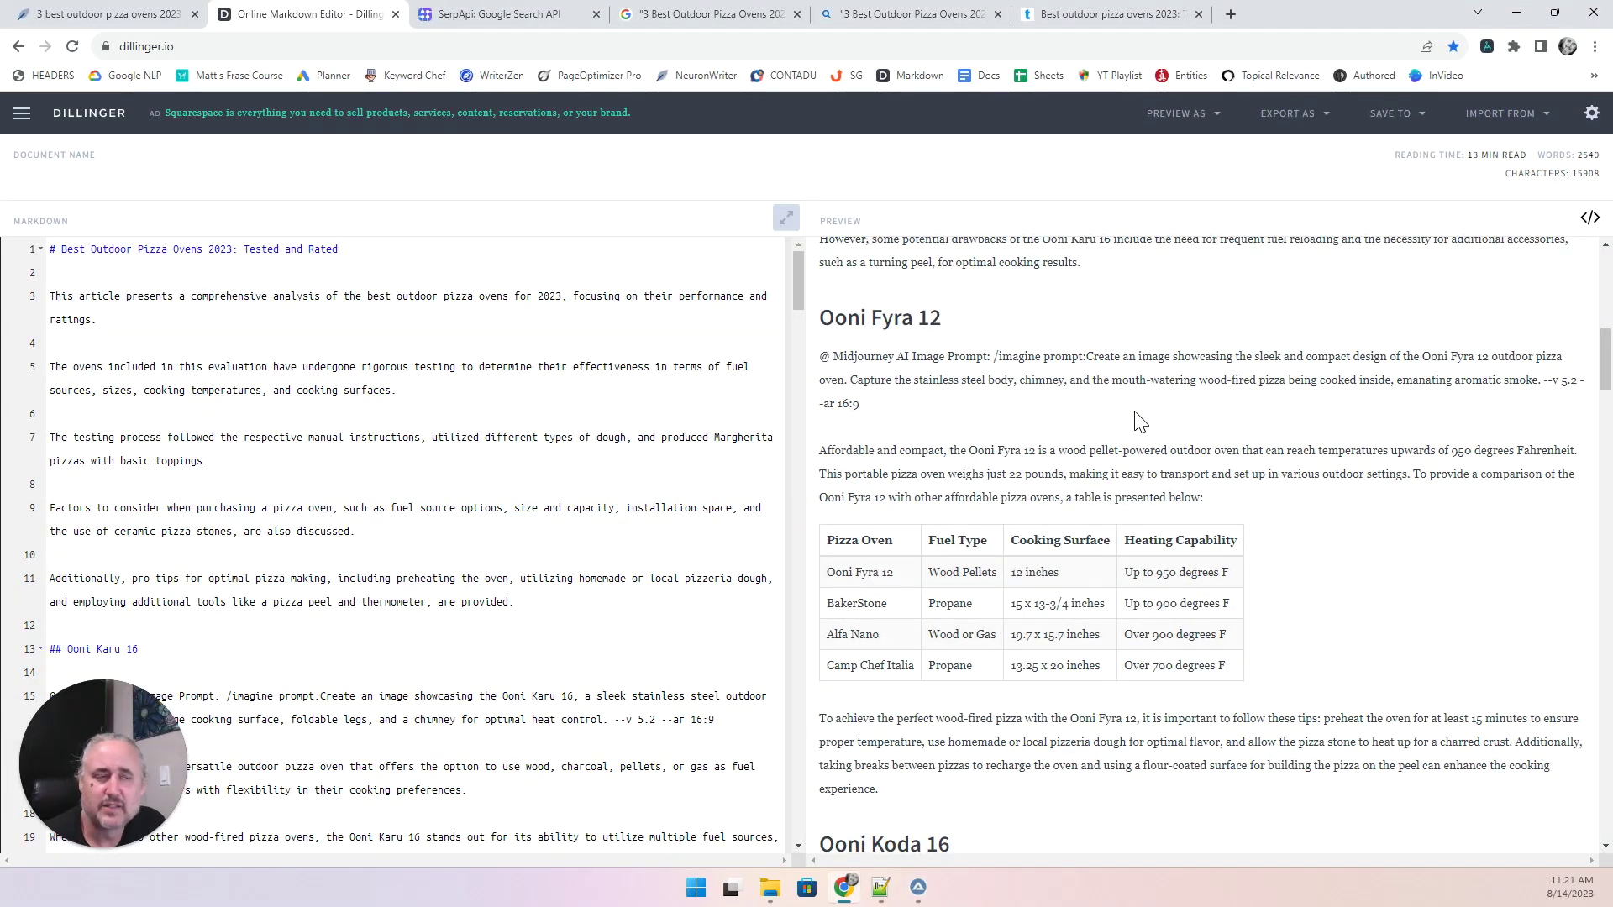
scroll(1198, 495, up, 10)
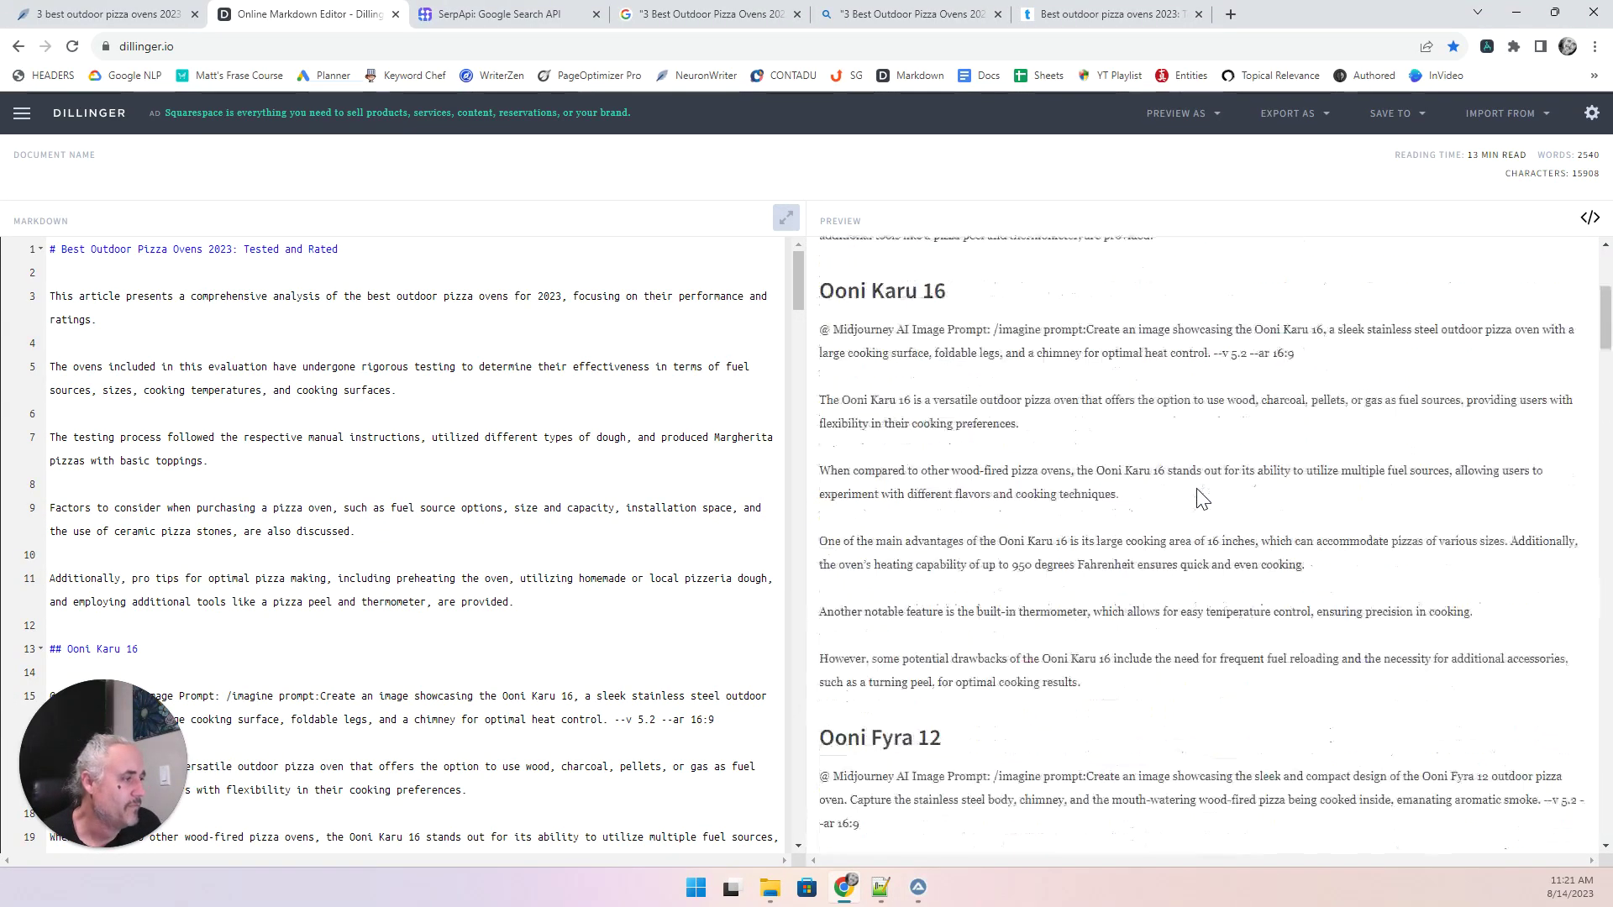
Minimize Chrome, close the Penny Arcade article in Notepad++, minimize the editor and enlarge the output folder window to show more folders.
click(1516, 12)
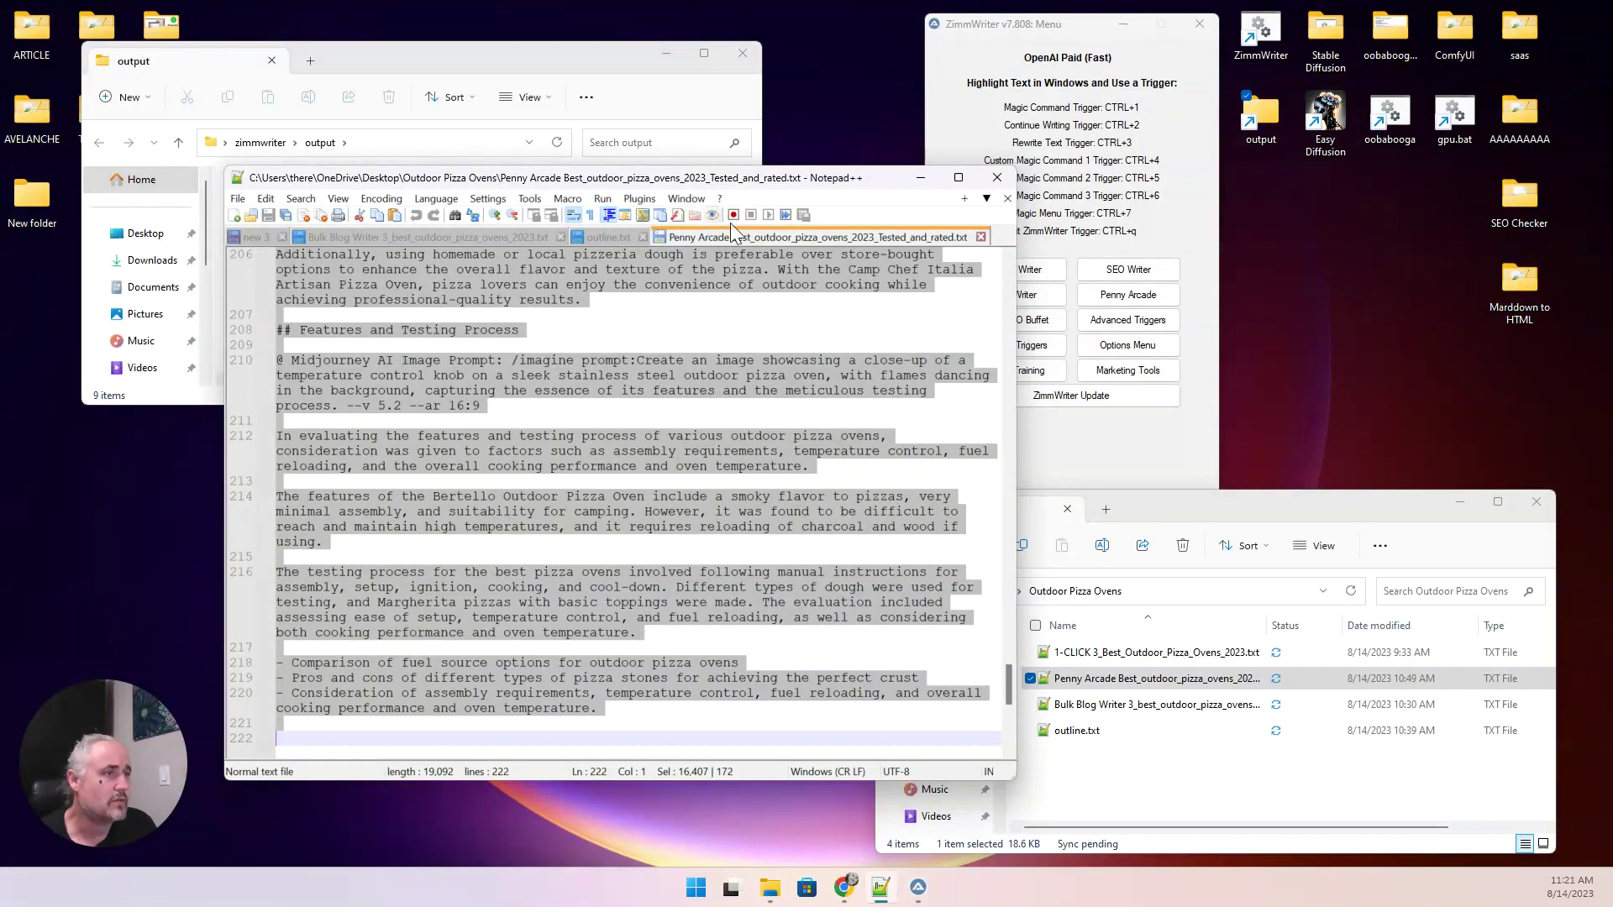
click(980, 237)
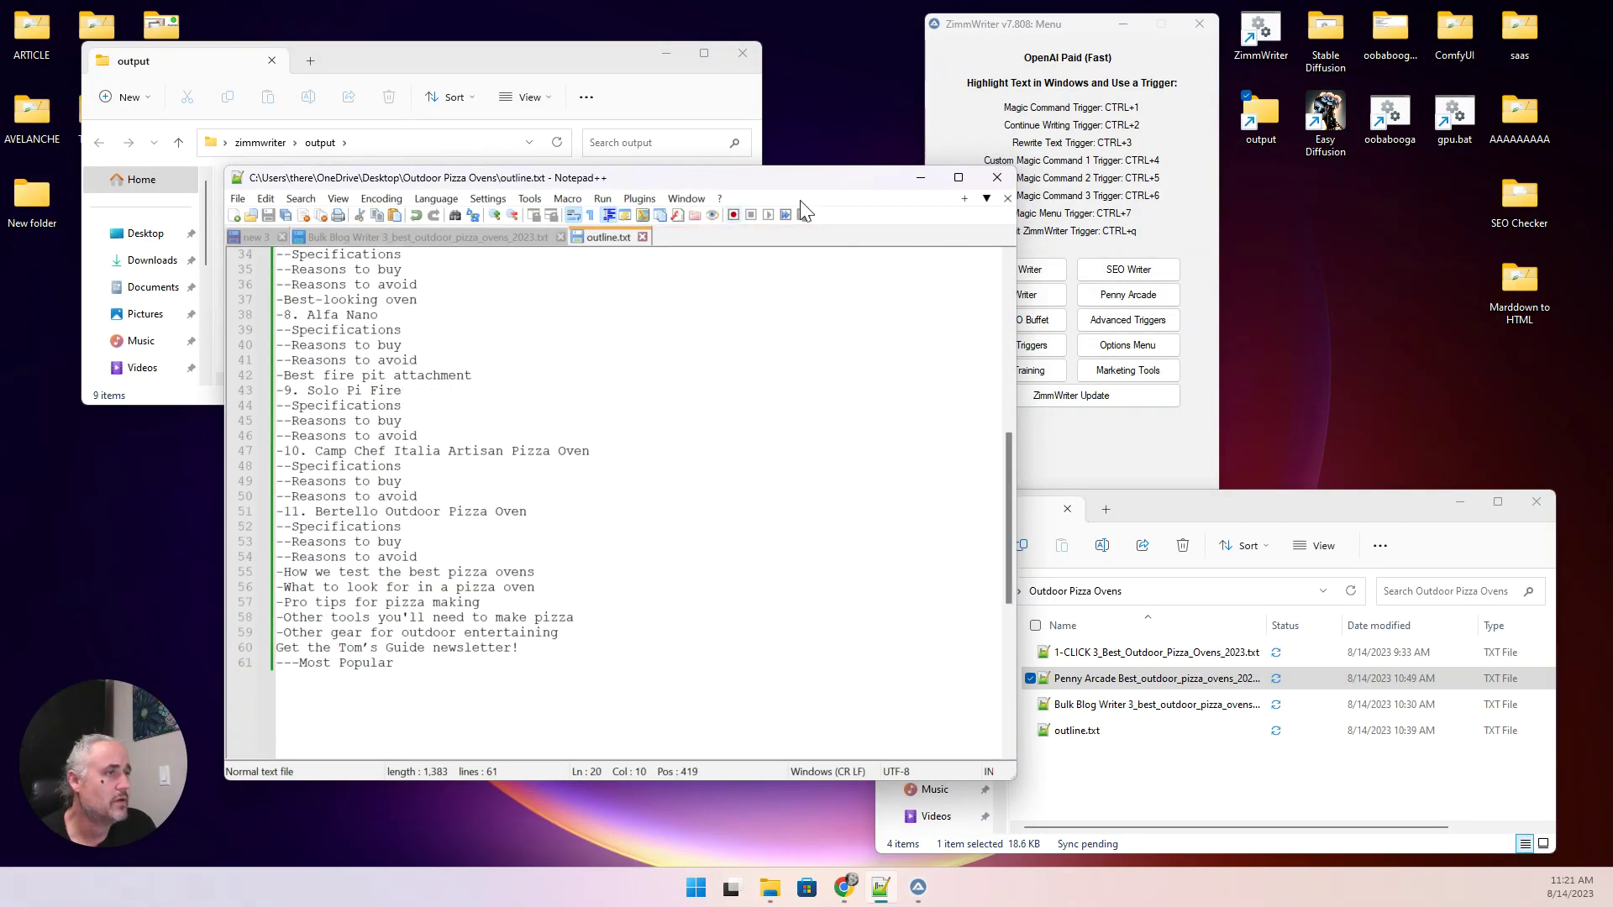
click(921, 177)
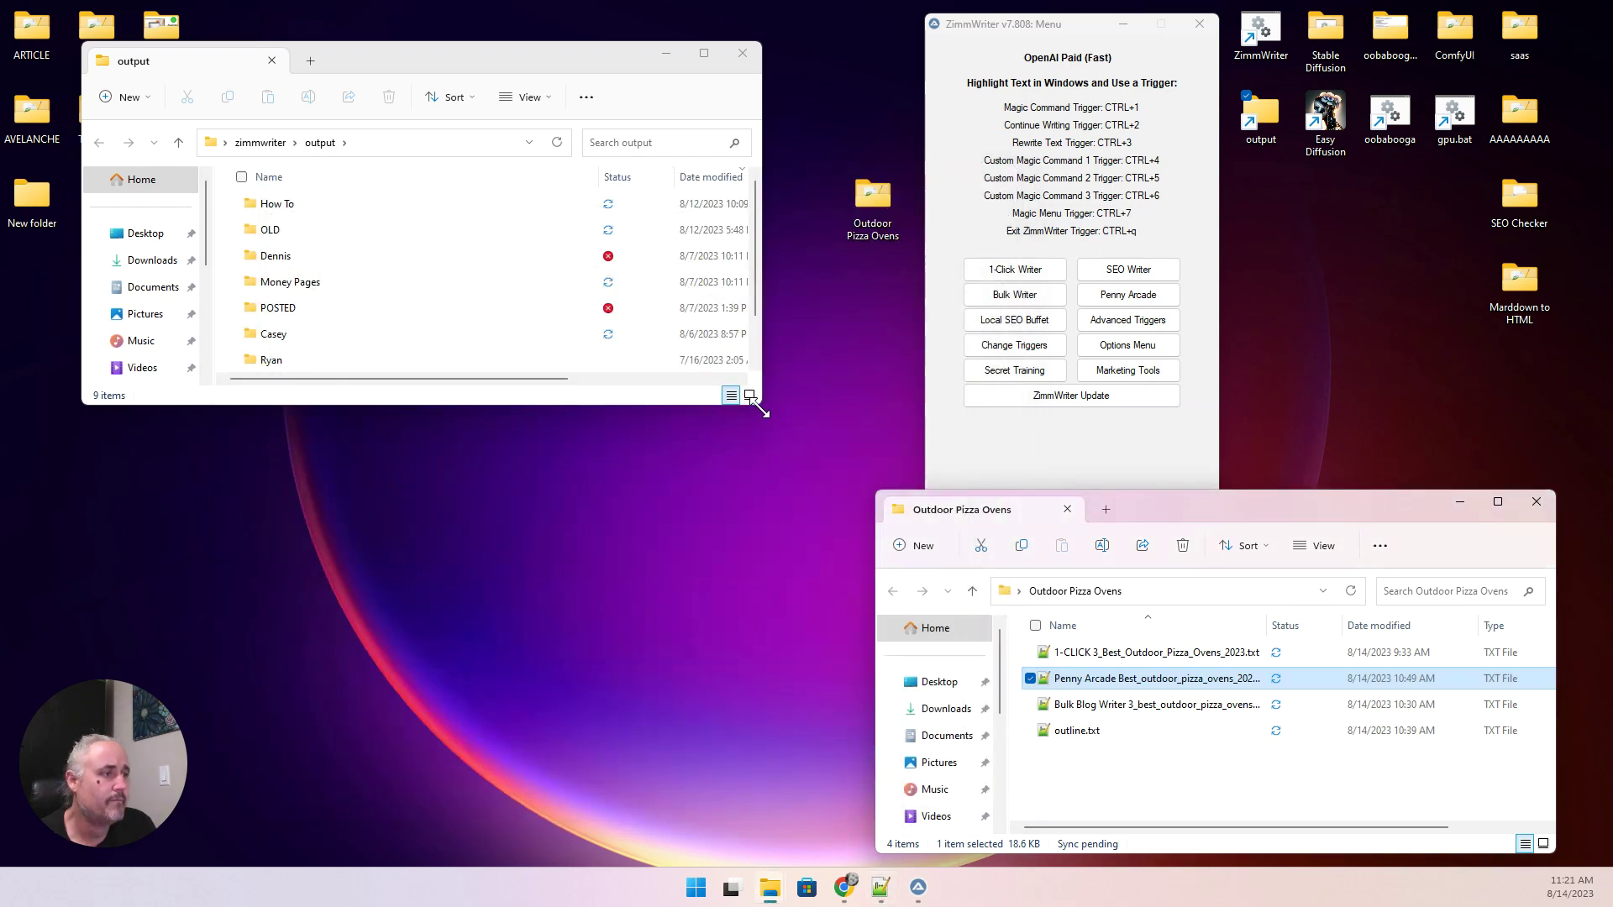
drag(760, 405, 742, 529)
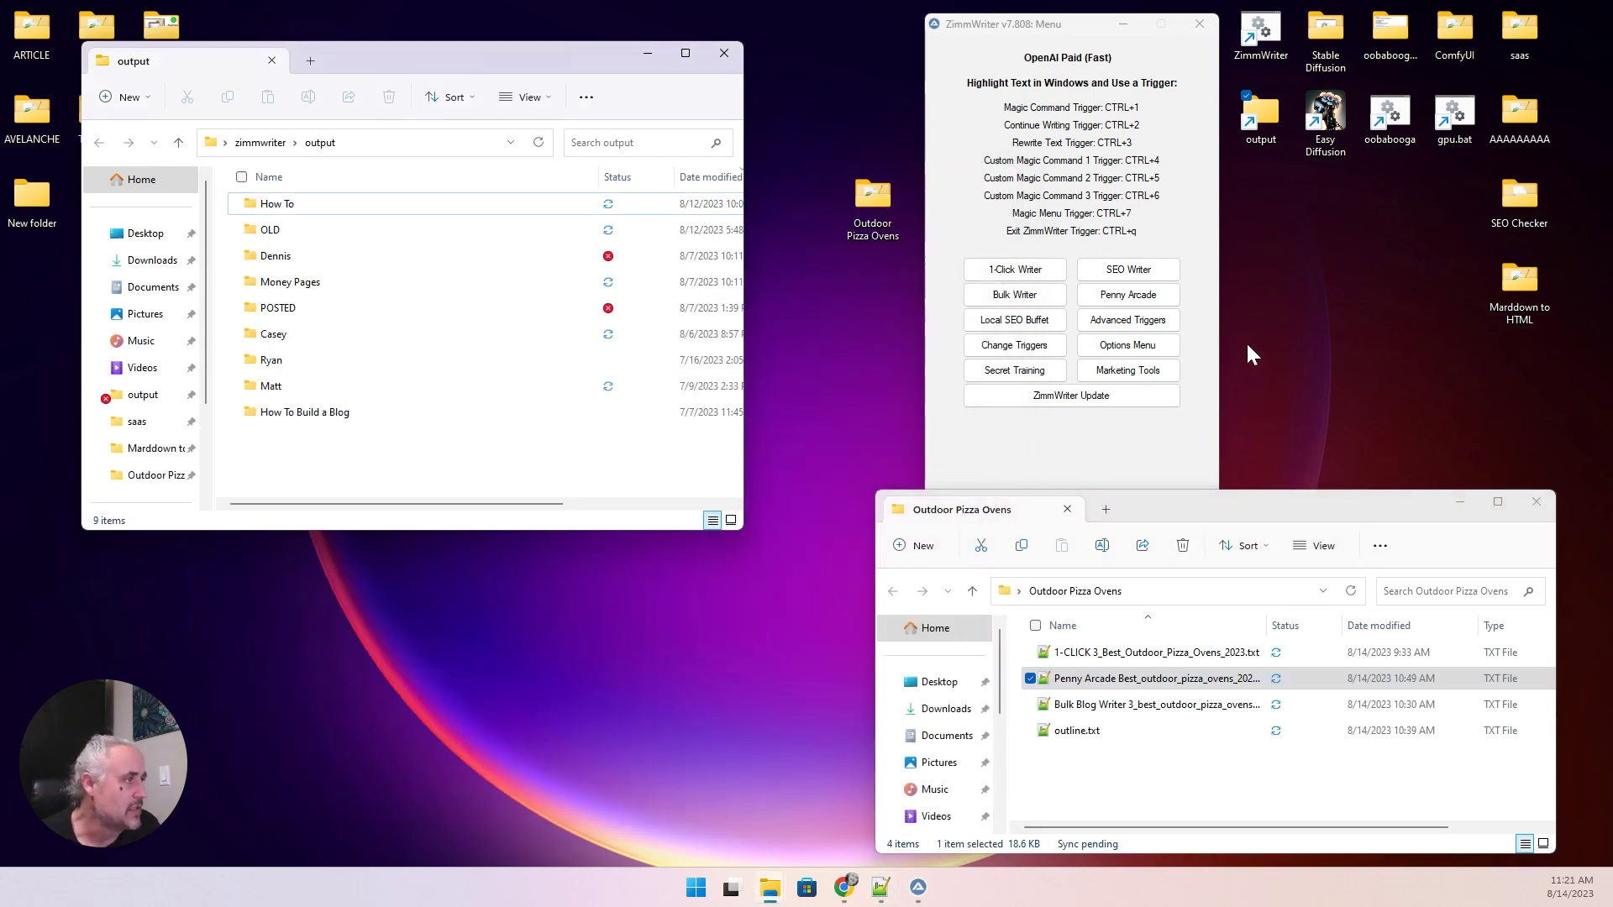
Open ZimmWriter's SEO Writer and load the outline.txt headings from "-The best outdoor pizza oven" through "-Other gear for outdoor entertaining" as its subheadings.
click(1212, 274)
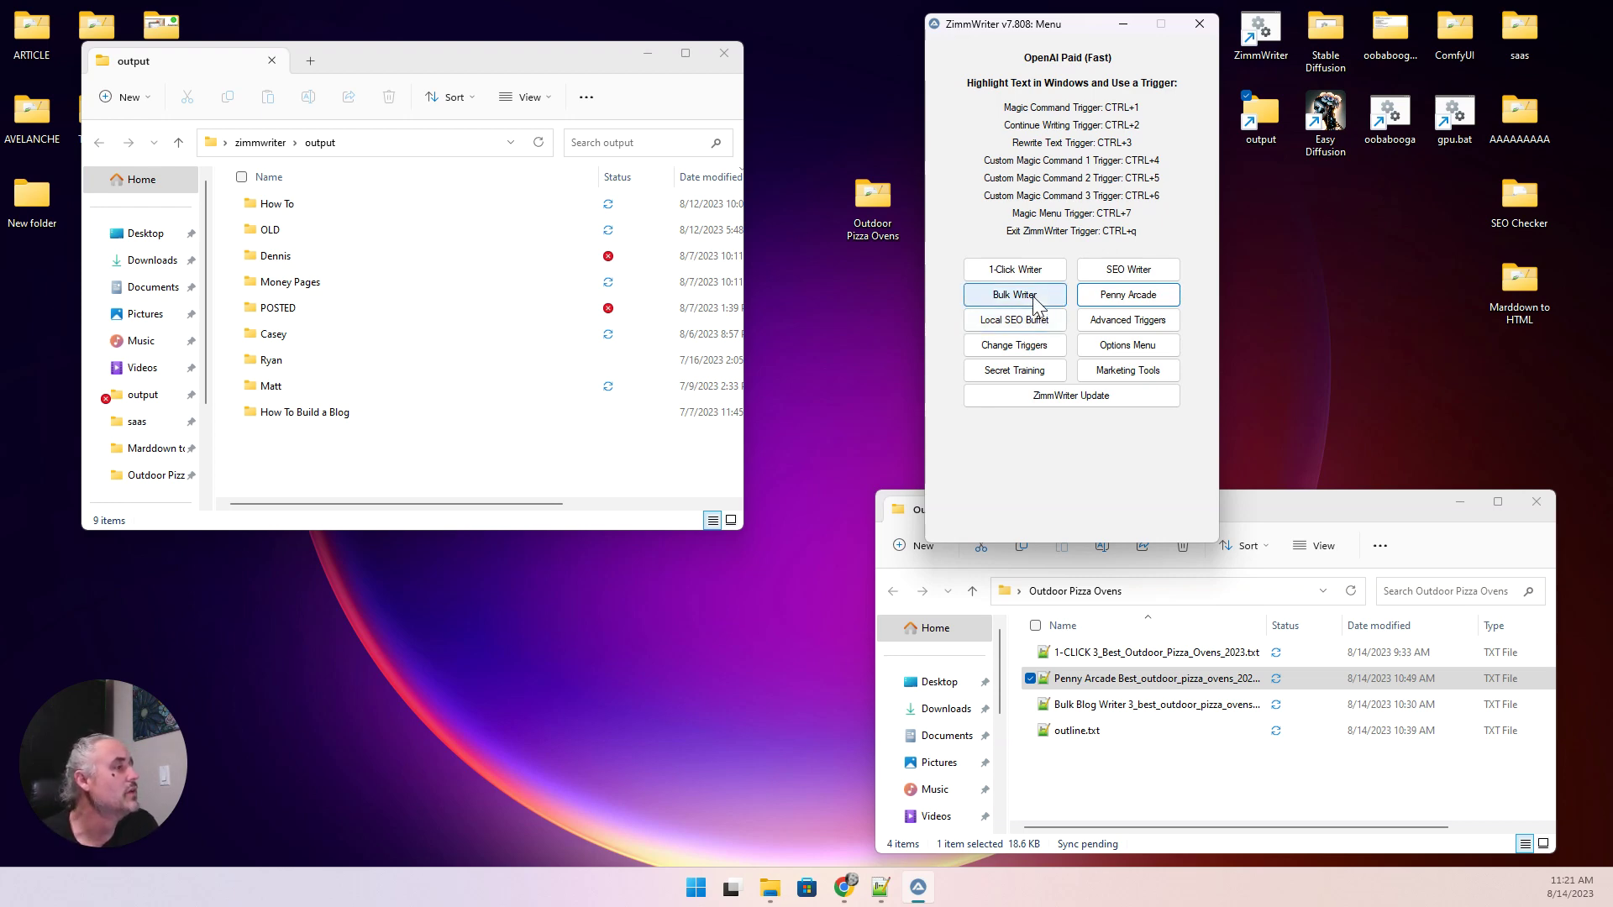
click(1139, 274)
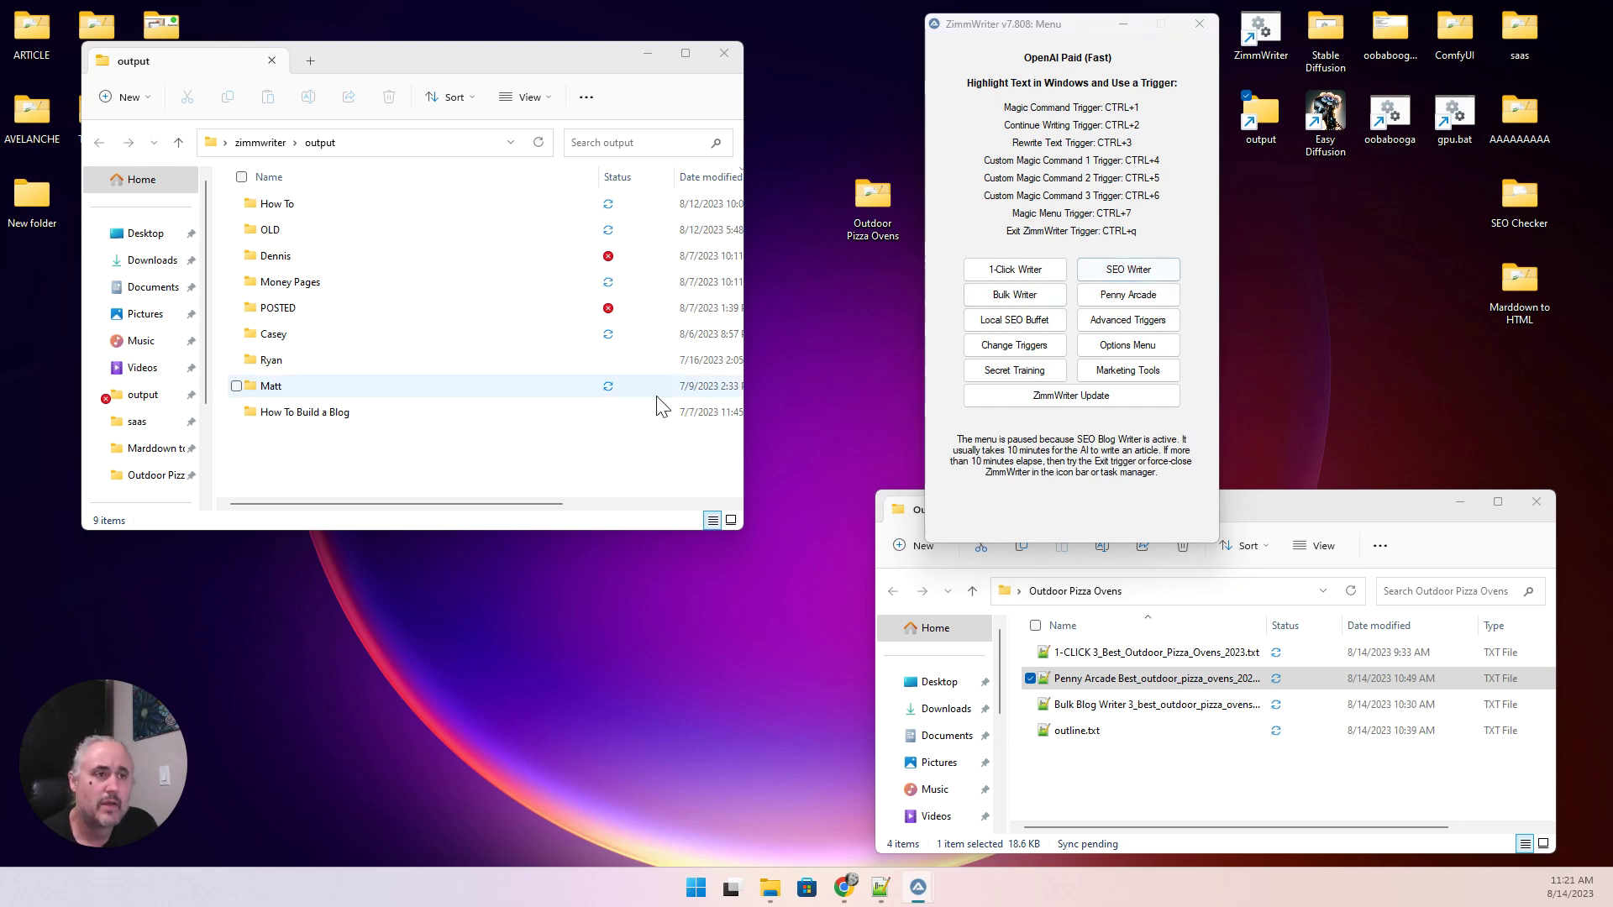
click(881, 887)
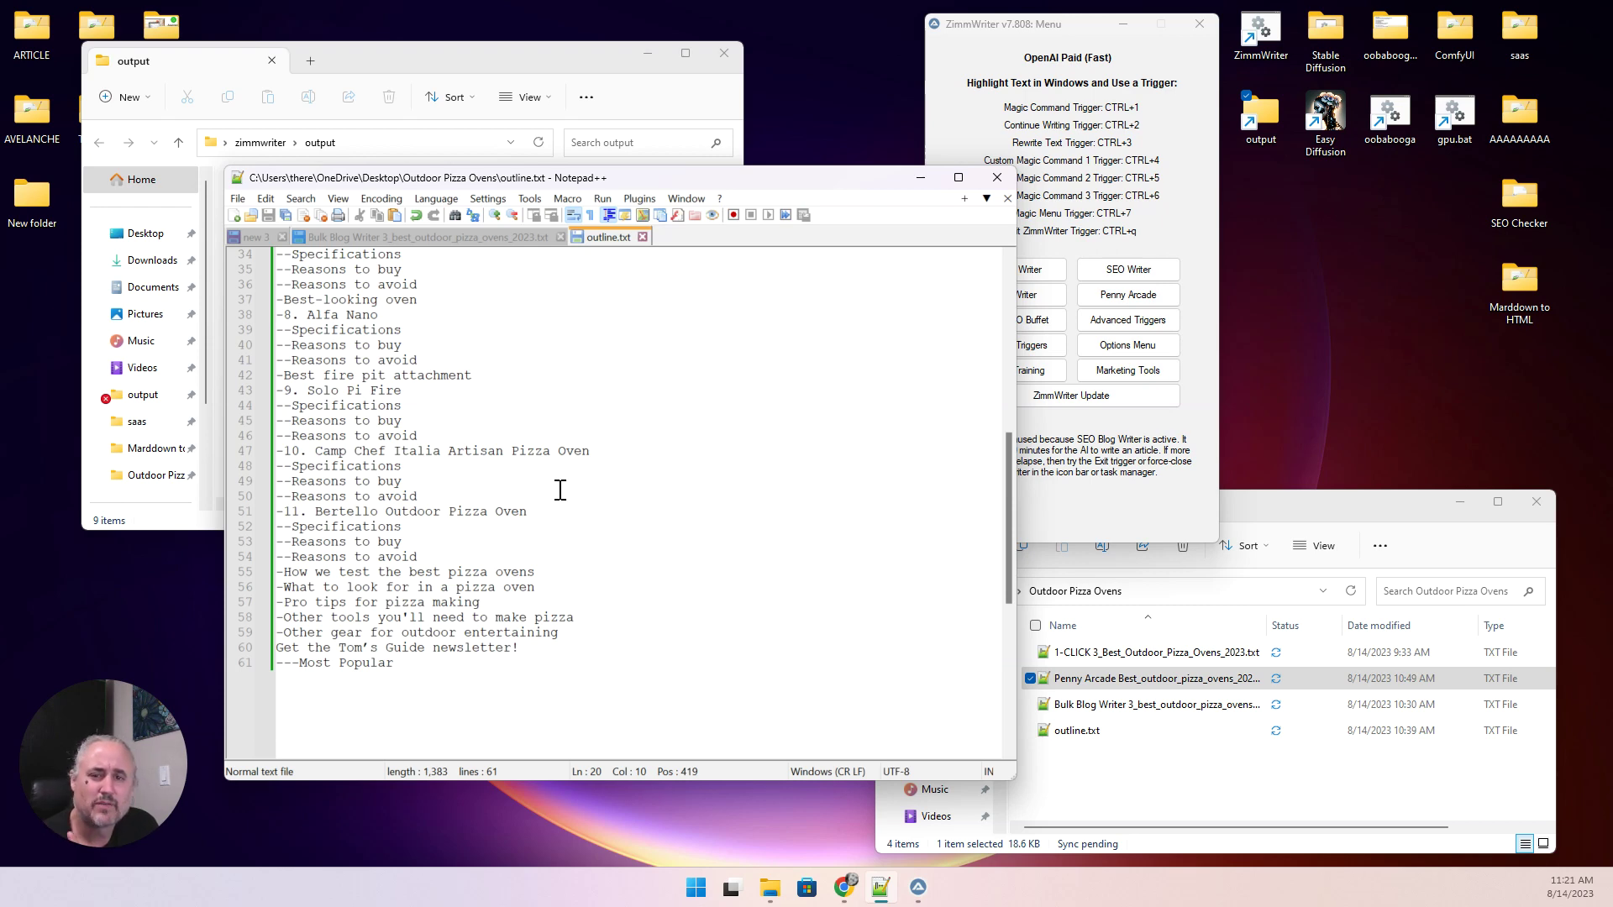
scroll(590, 533, up, 5)
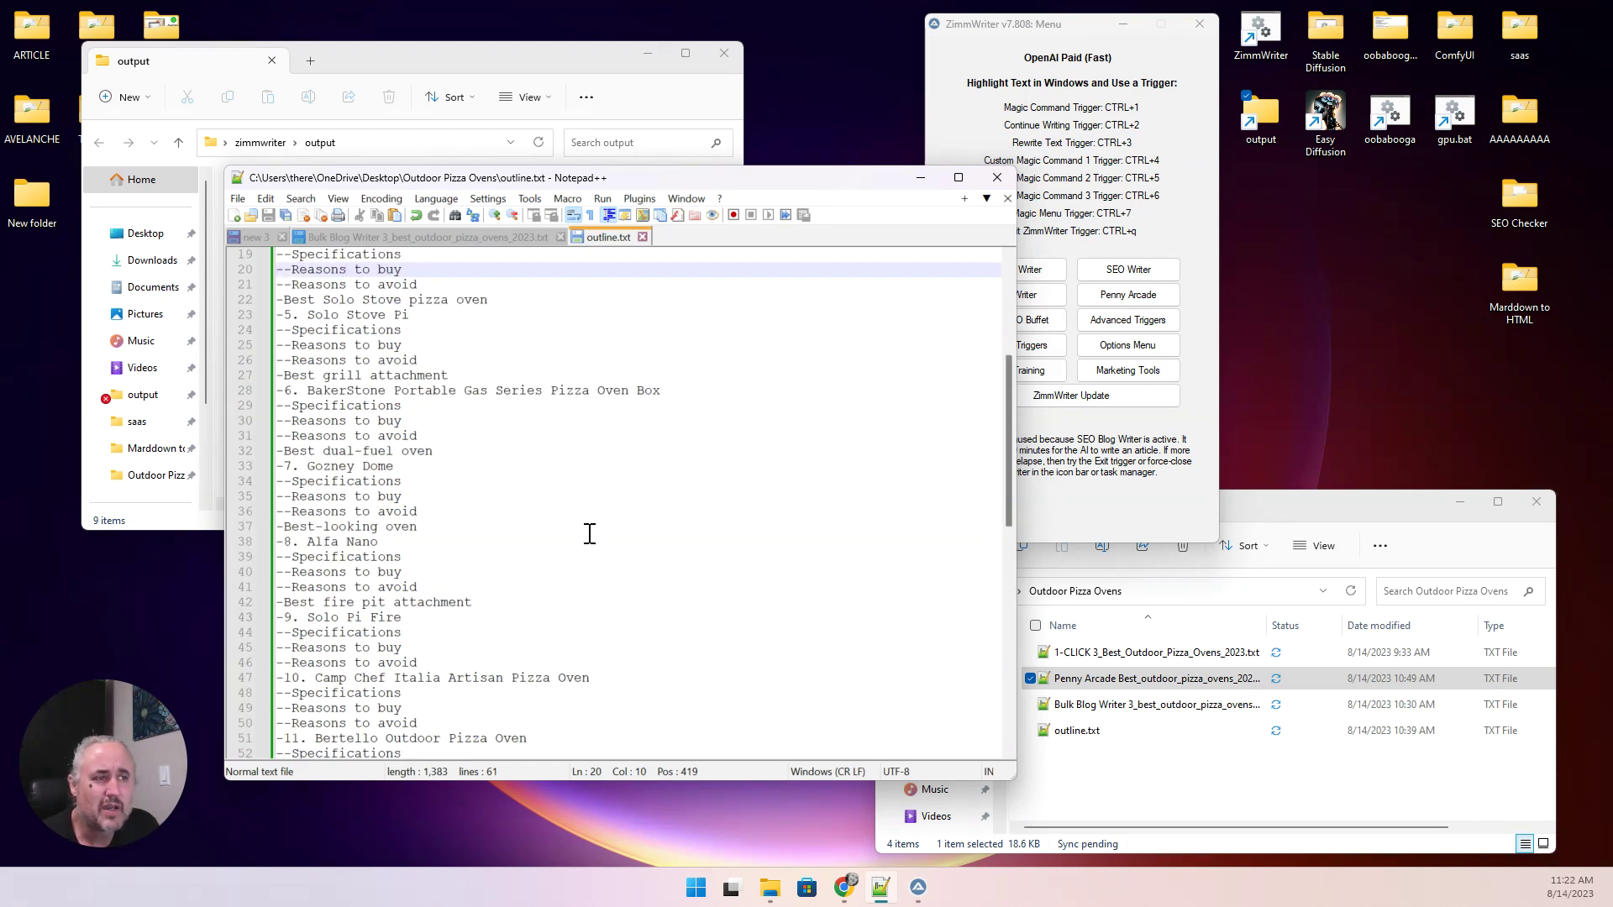
scroll(589, 534, up, 6)
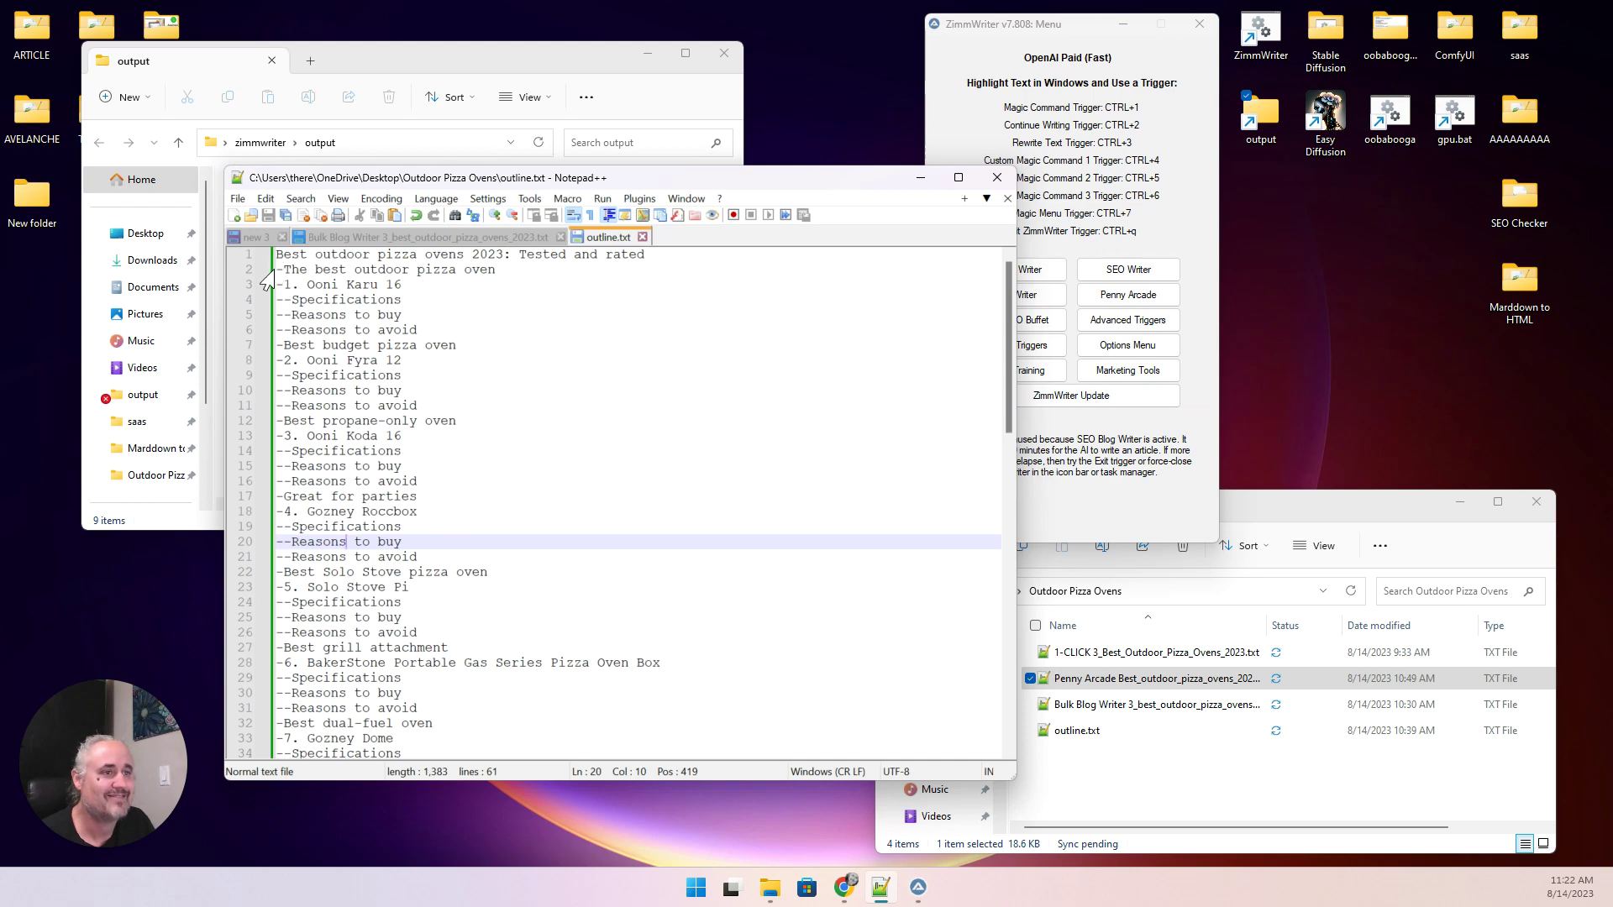
drag(278, 271, 647, 841)
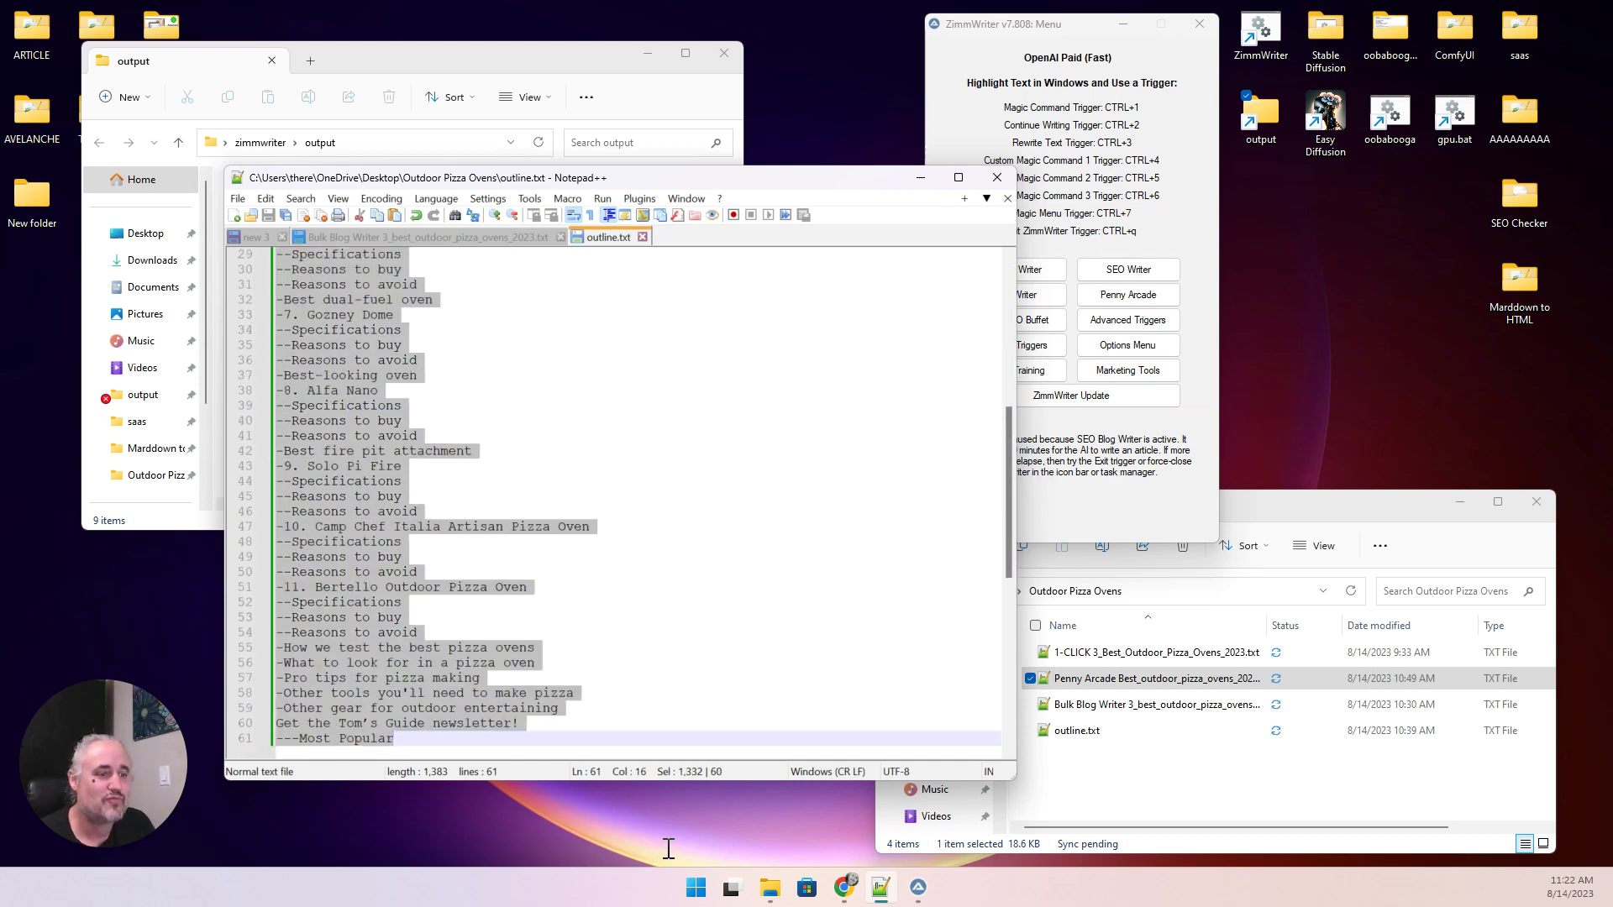
drag(734, 739, 691, 712)
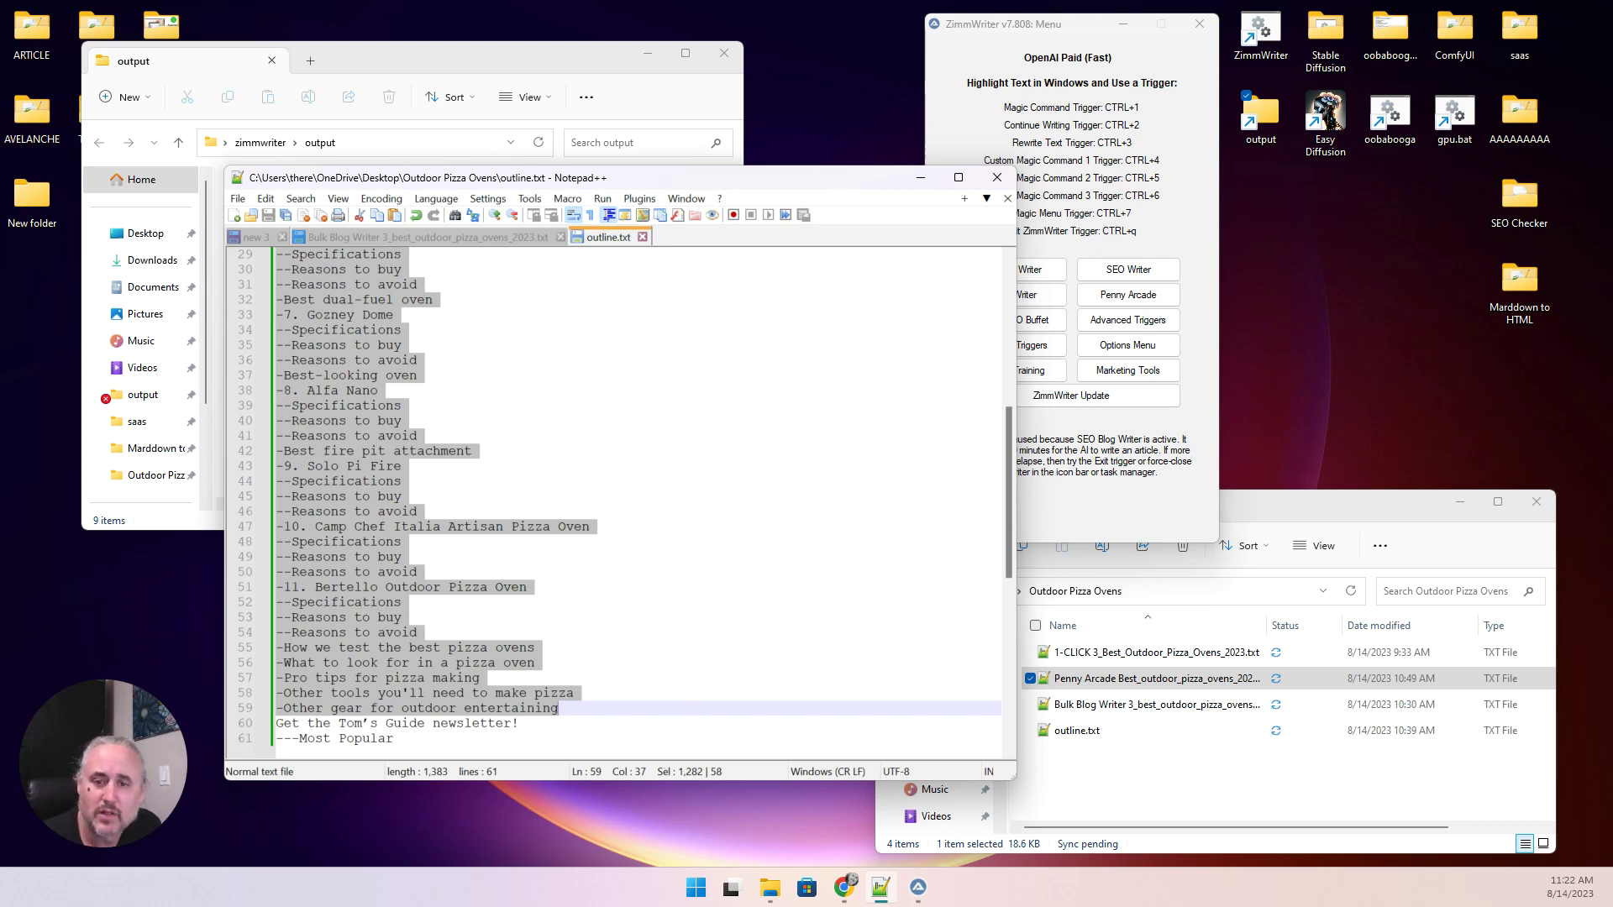
key(ctrl+1)
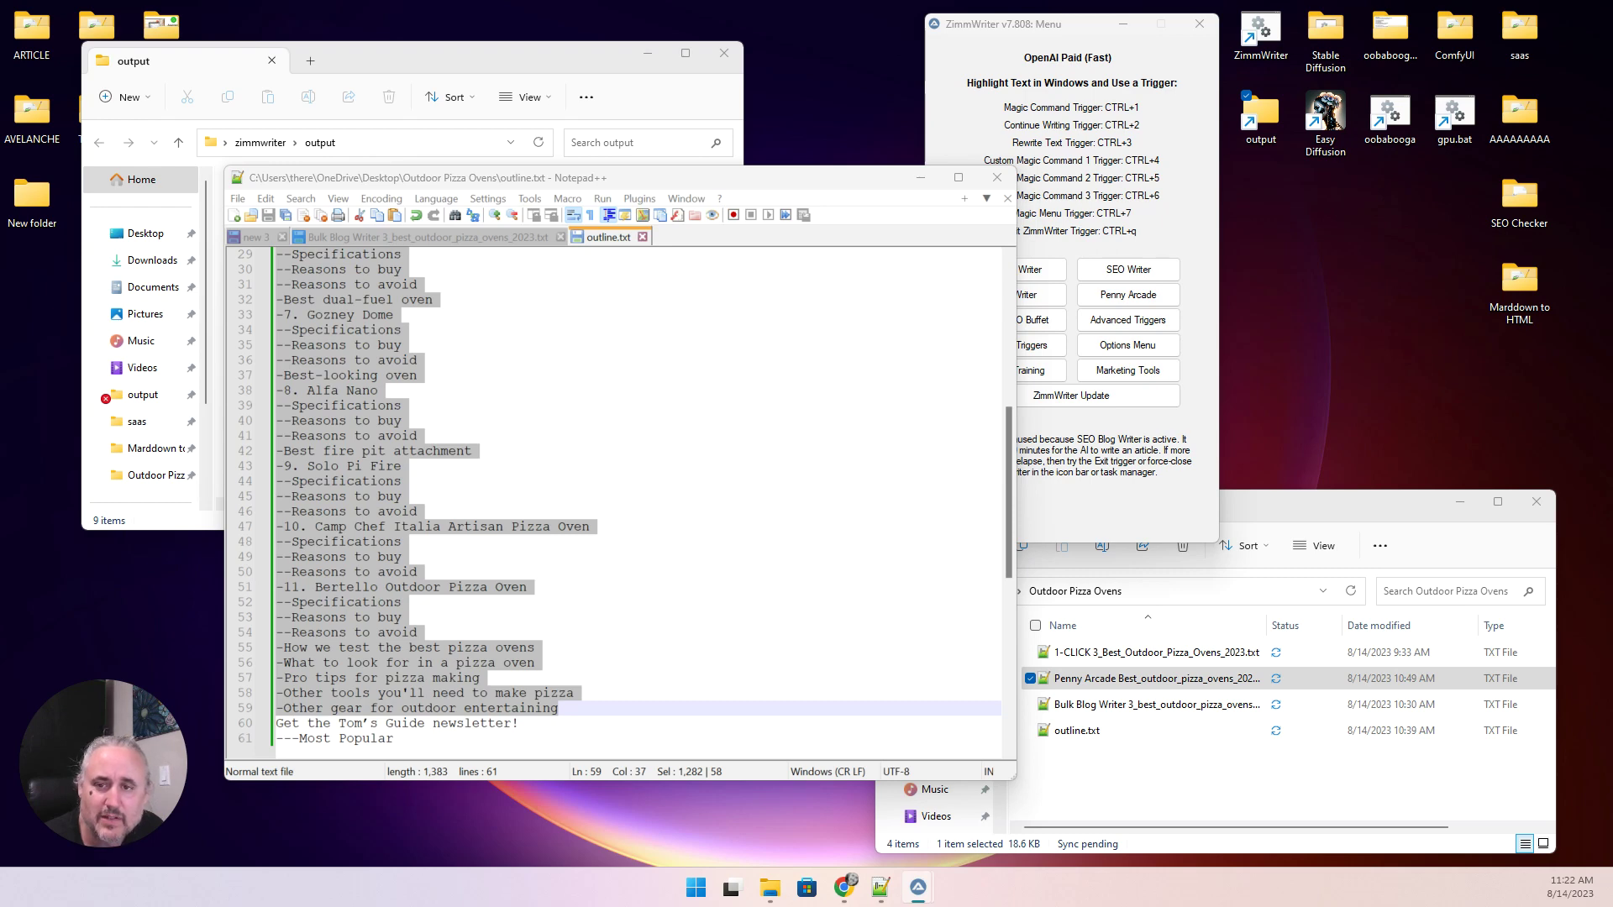
Copy the outline's first line, "Best outdoor pizza ovens 2023: Tested and rated", into the SEO Writer as the blog post title.
click(569, 422)
scroll(540, 485, up, 9)
scroll(432, 418, up, 1)
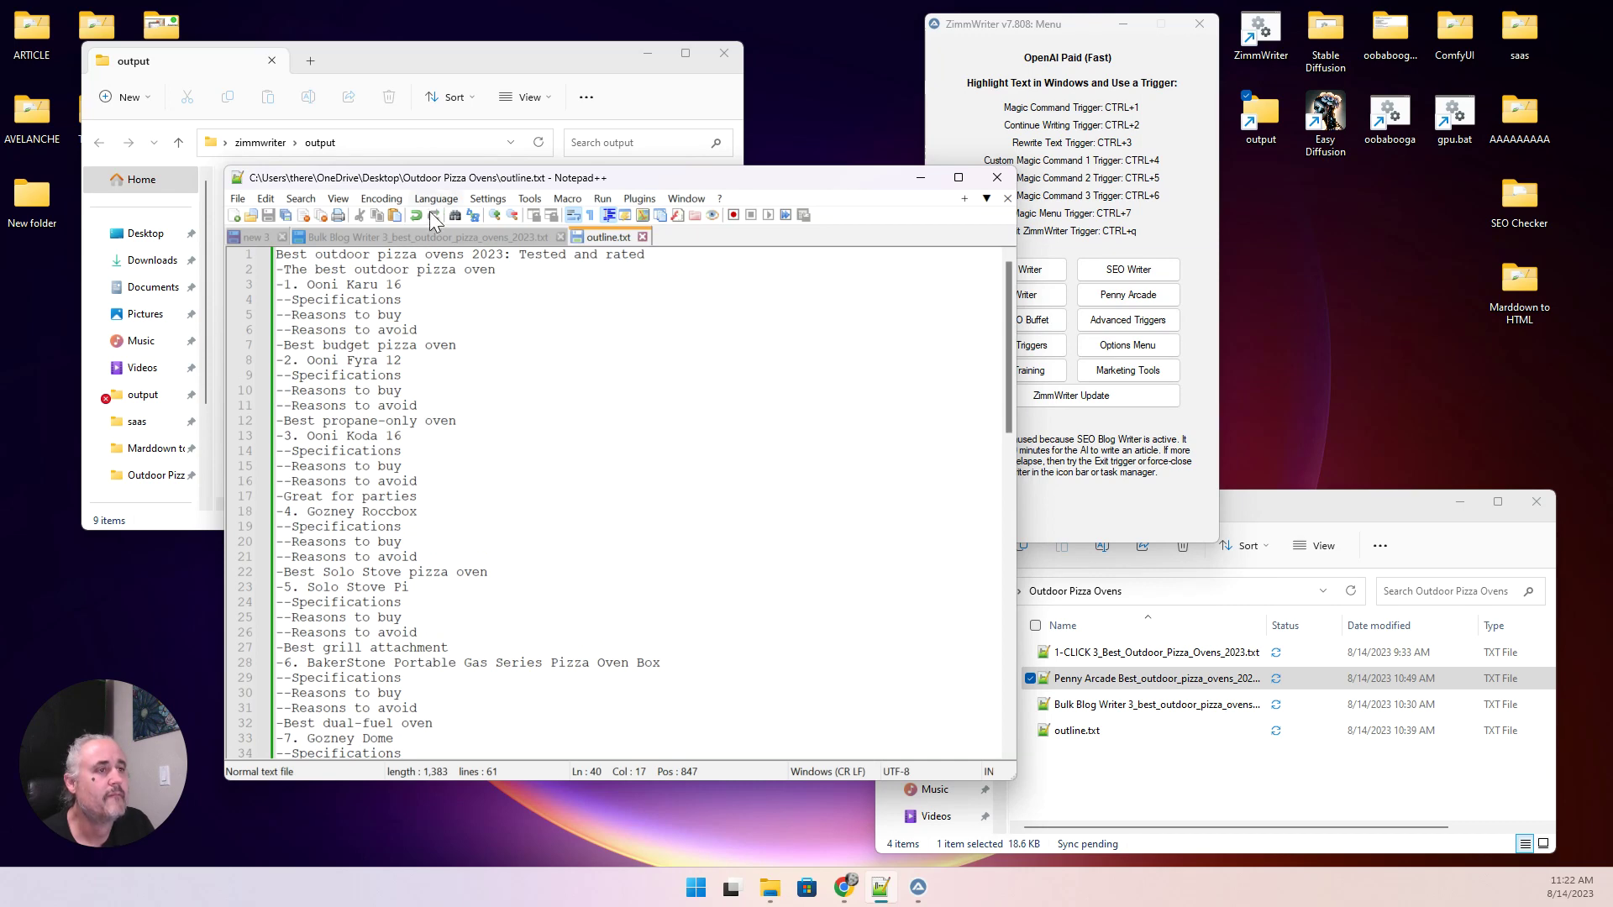
click(507, 254)
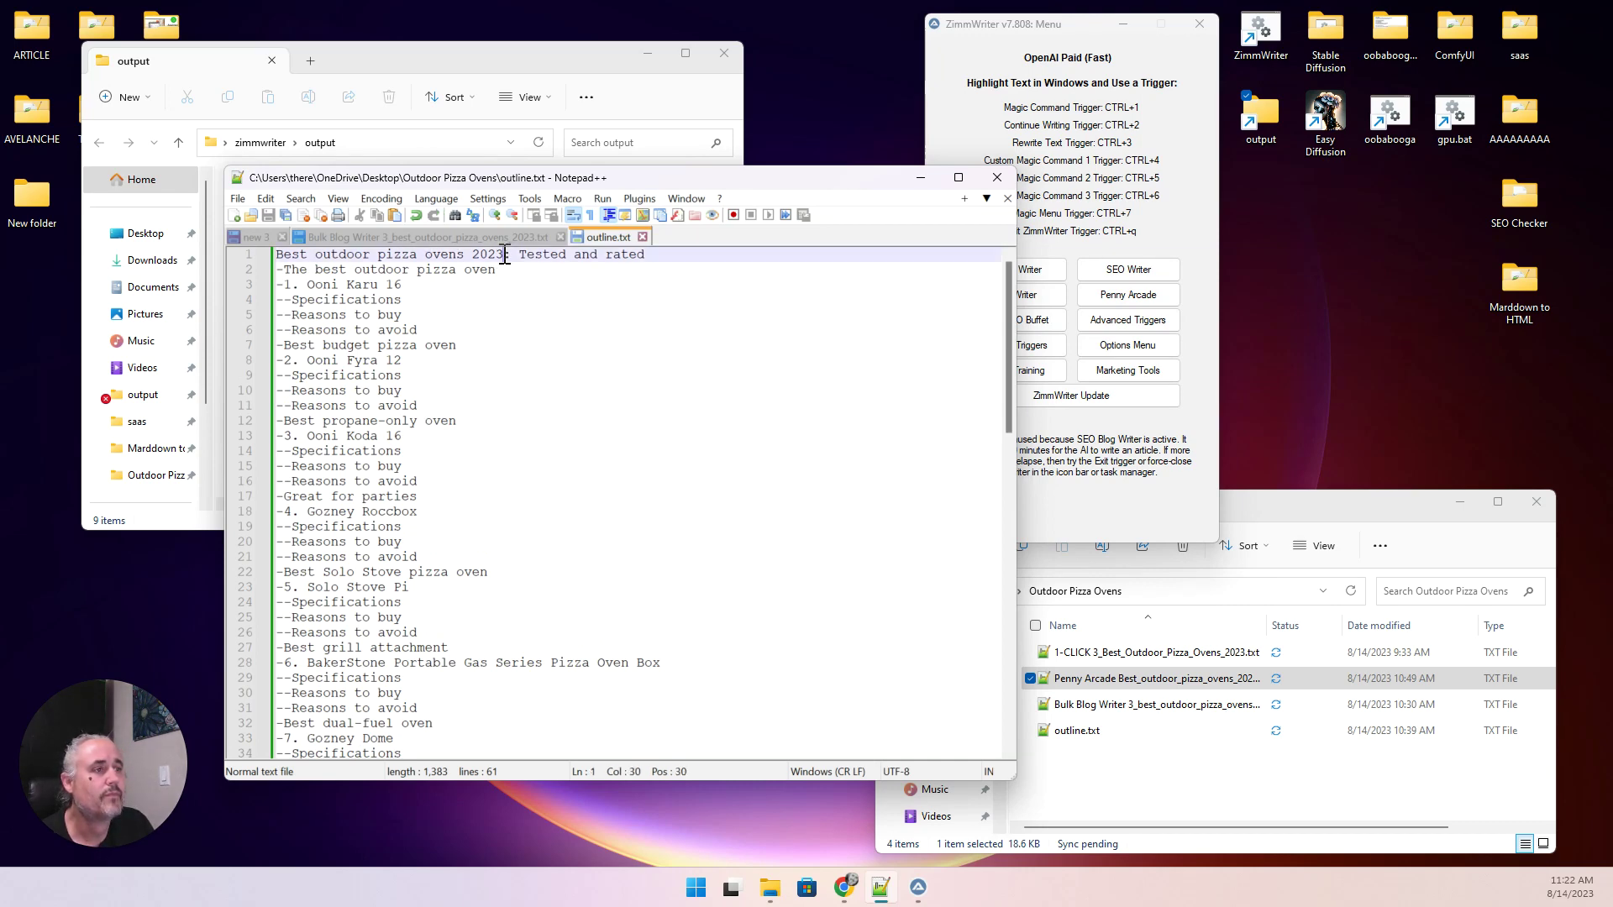
drag(677, 256, 249, 227)
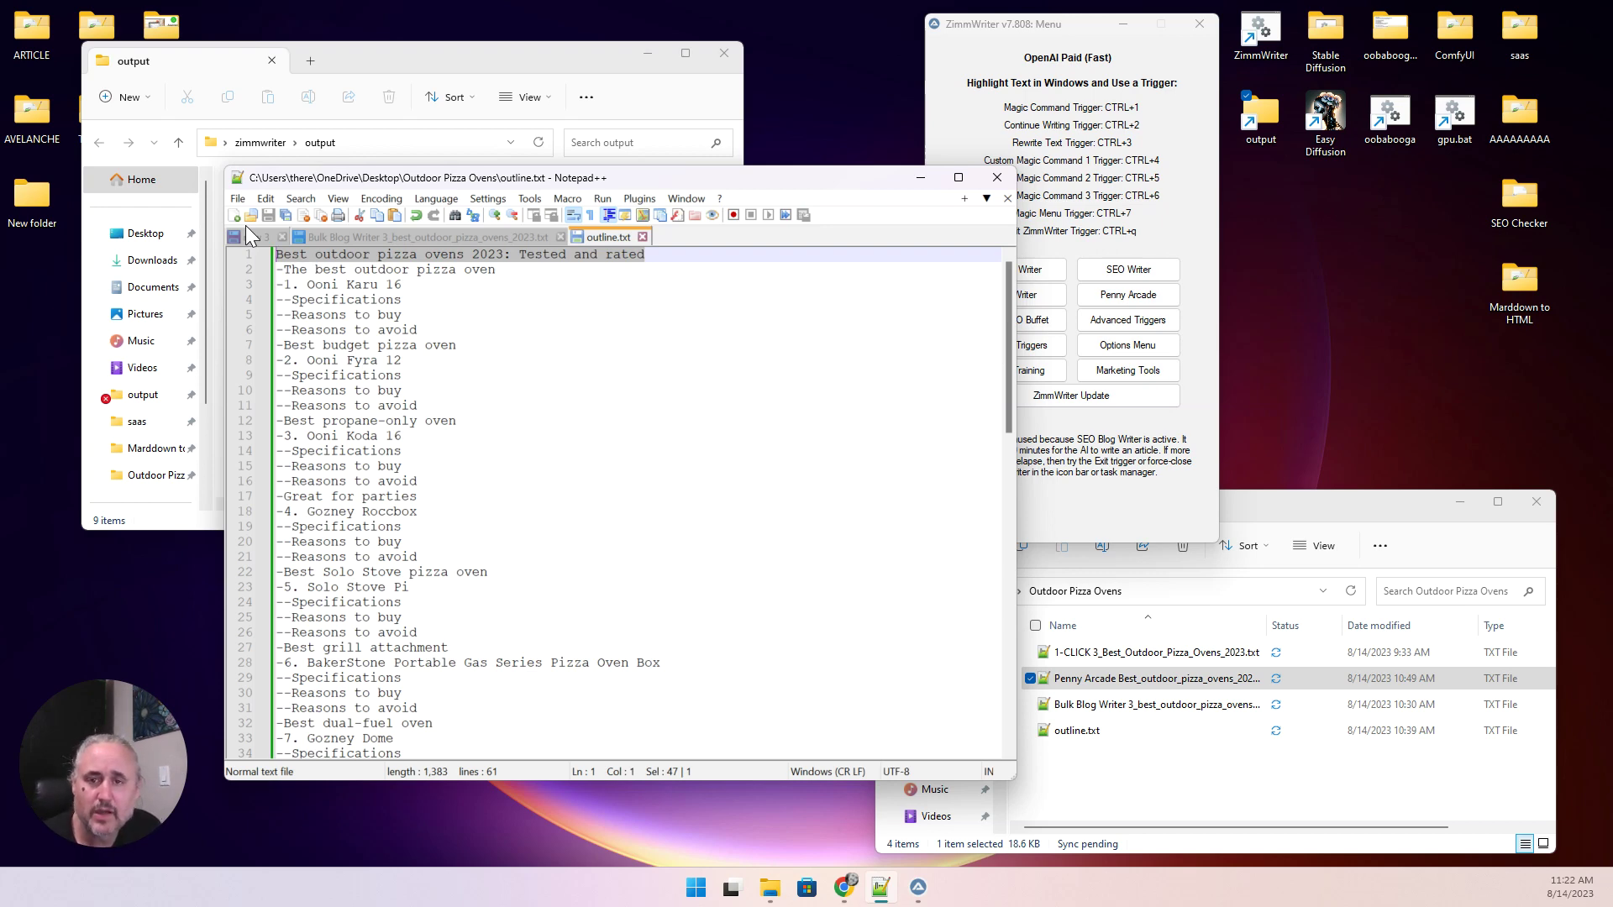
key(ctrl+1)
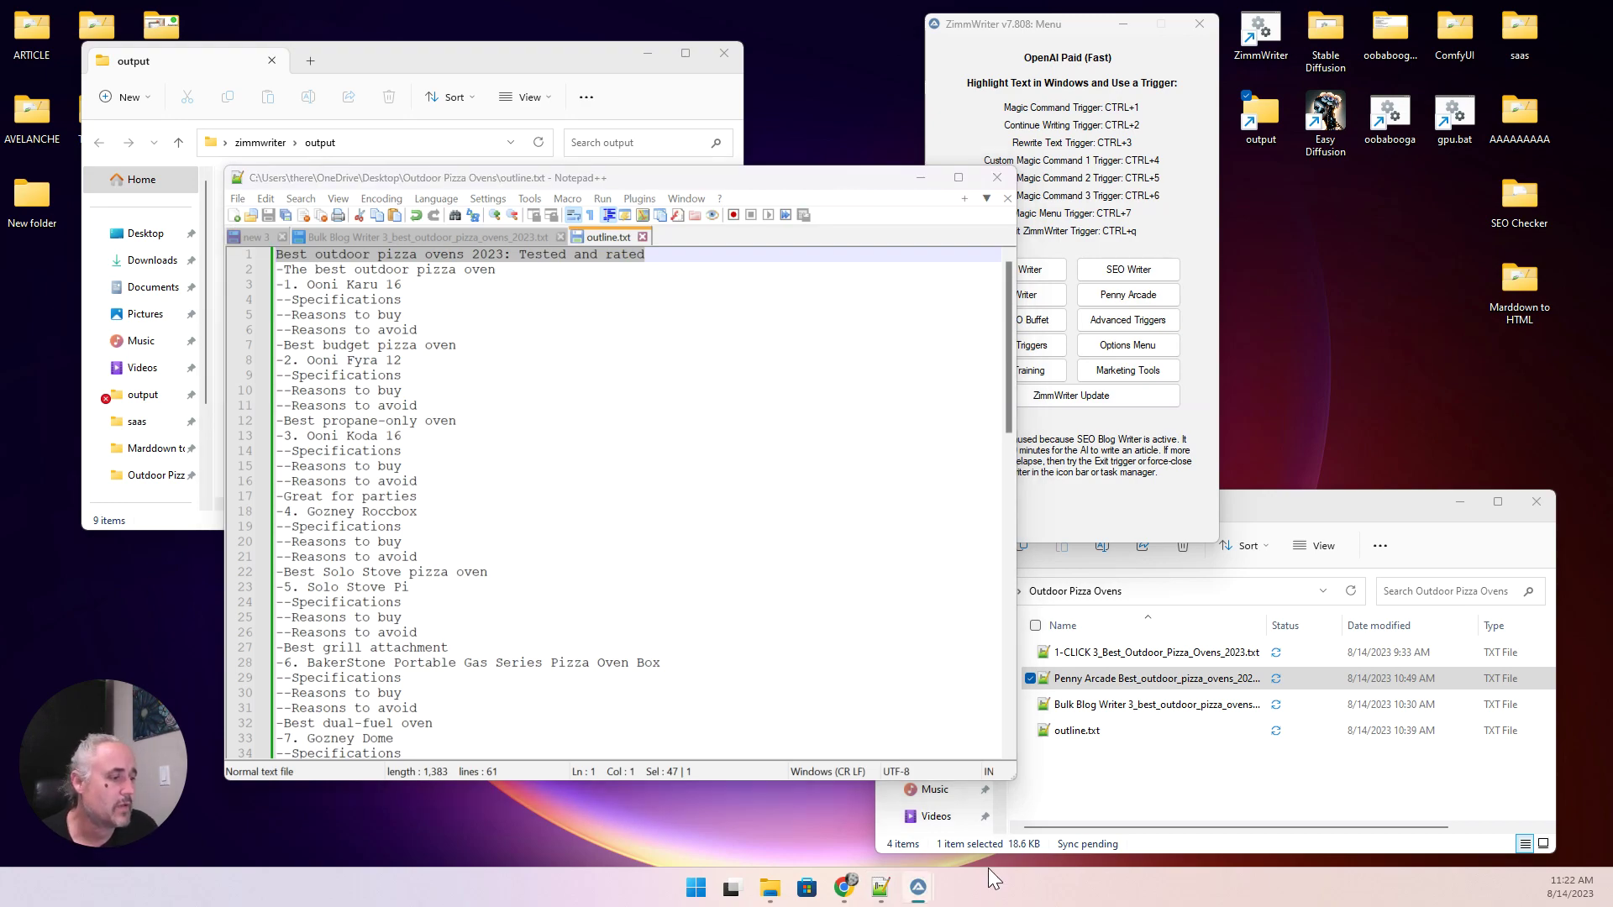
click(850, 888)
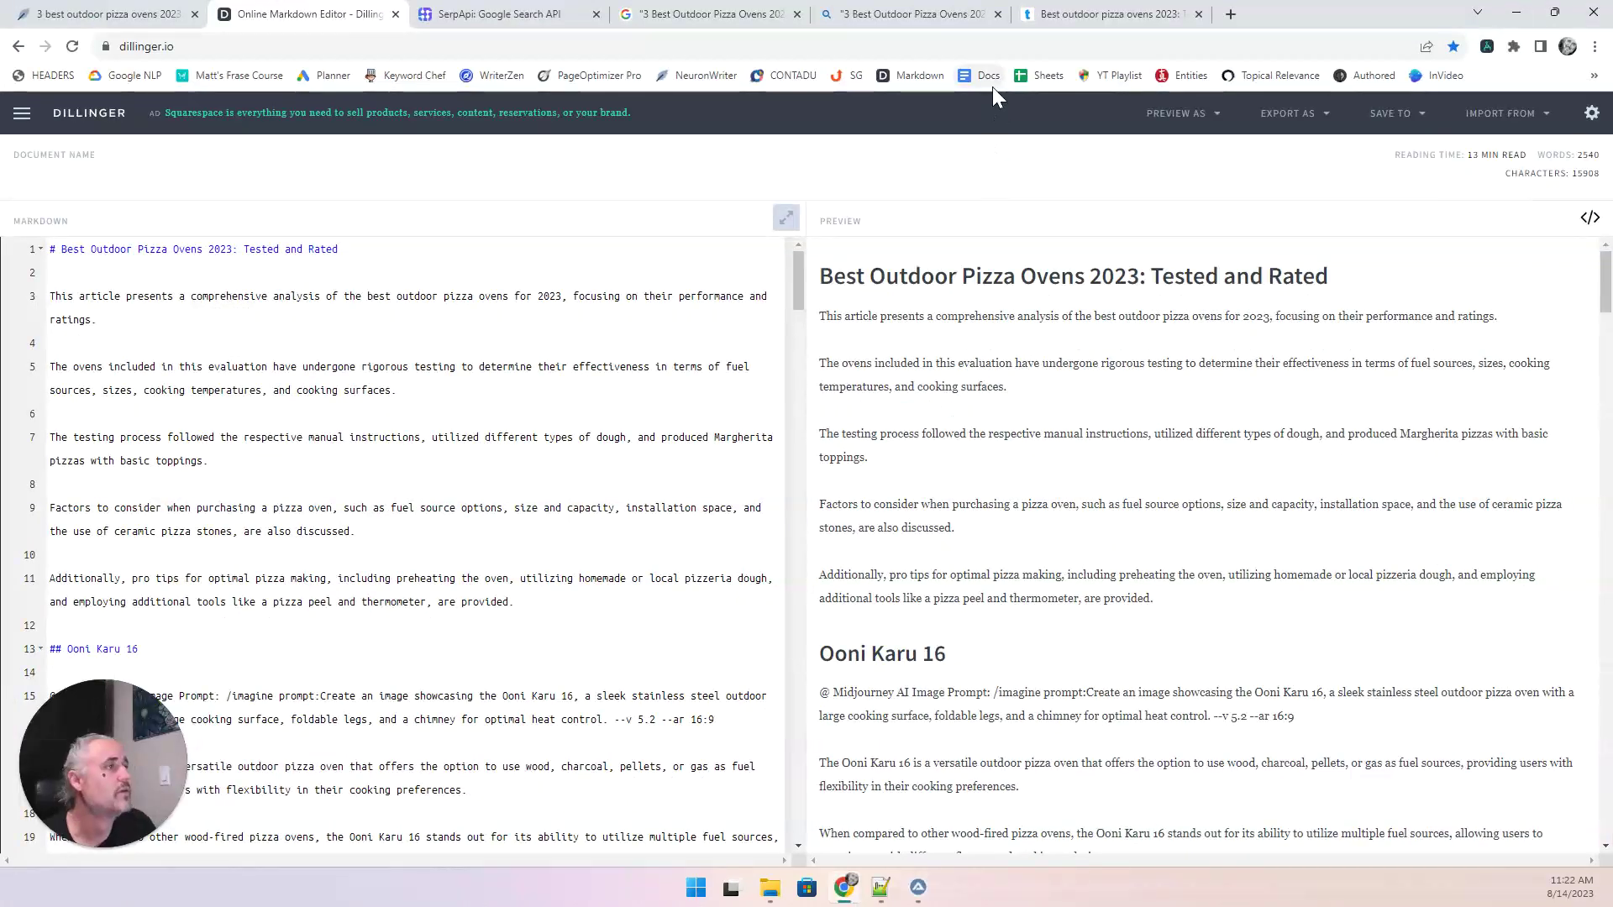
click(1100, 14)
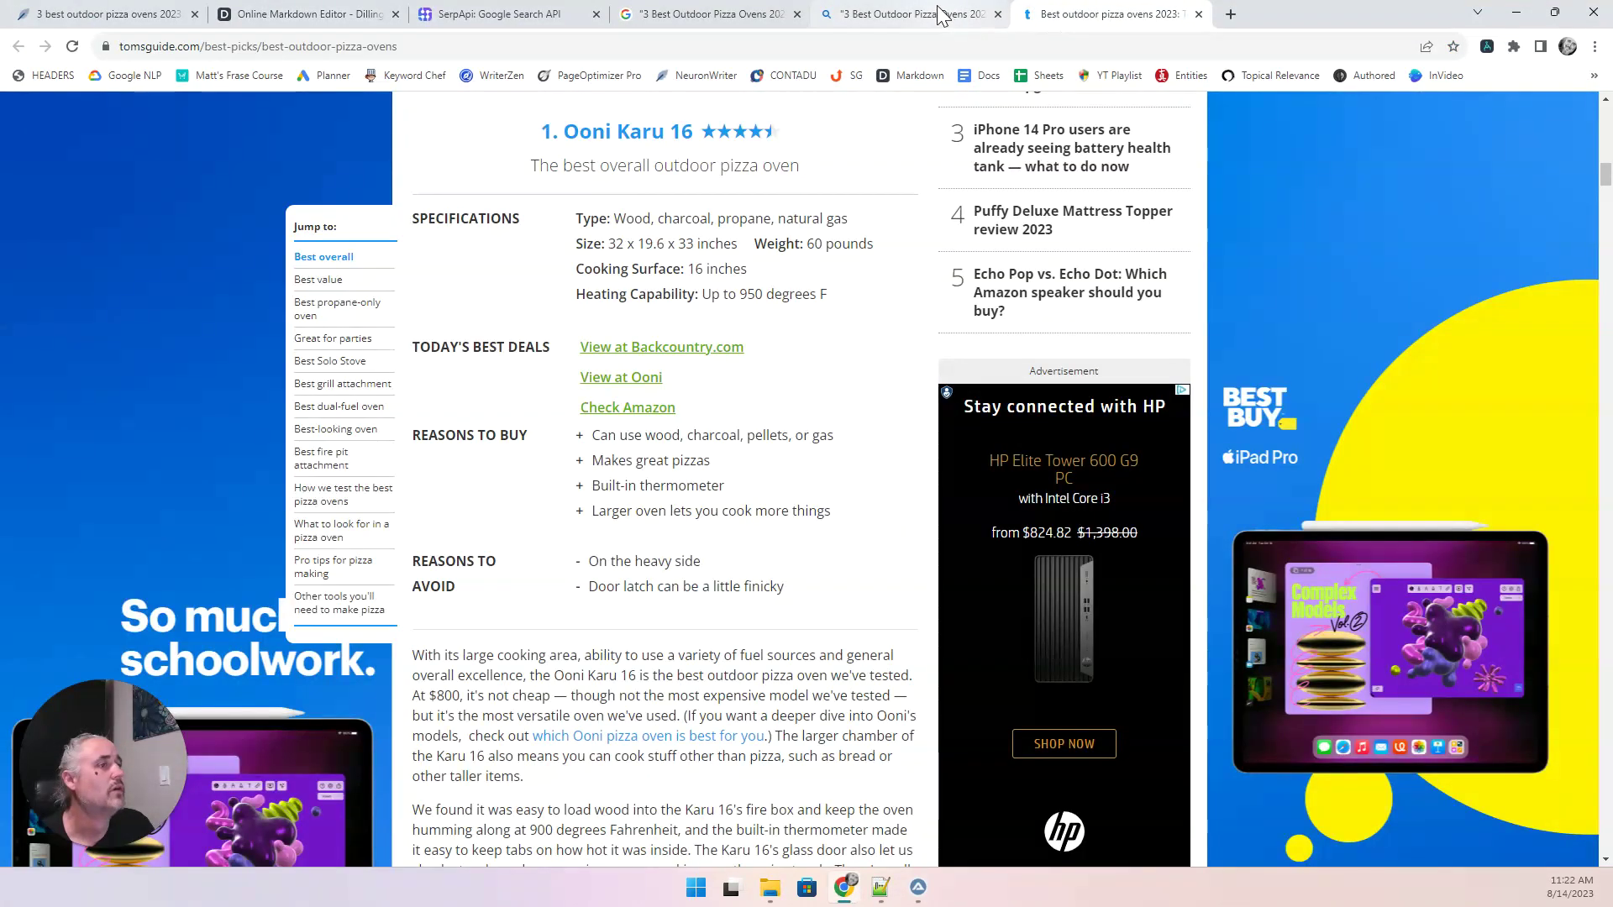
click(659, 46)
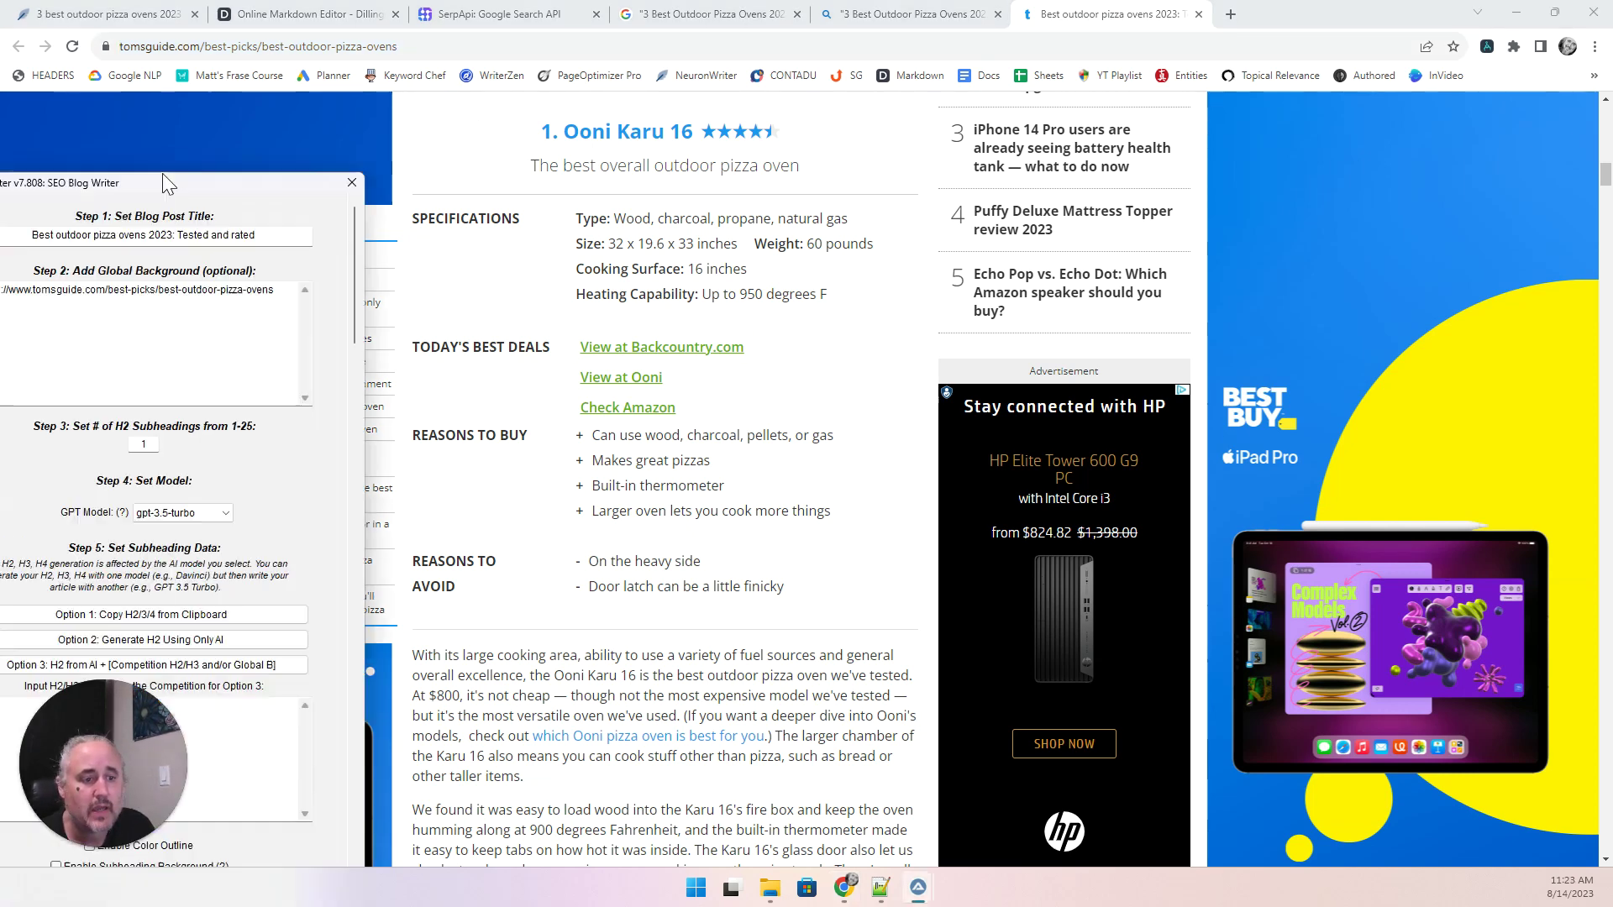
Move the SEO Blog Writer window fully into view and minimize Chrome behind it.
drag(153, 181, 568, 84)
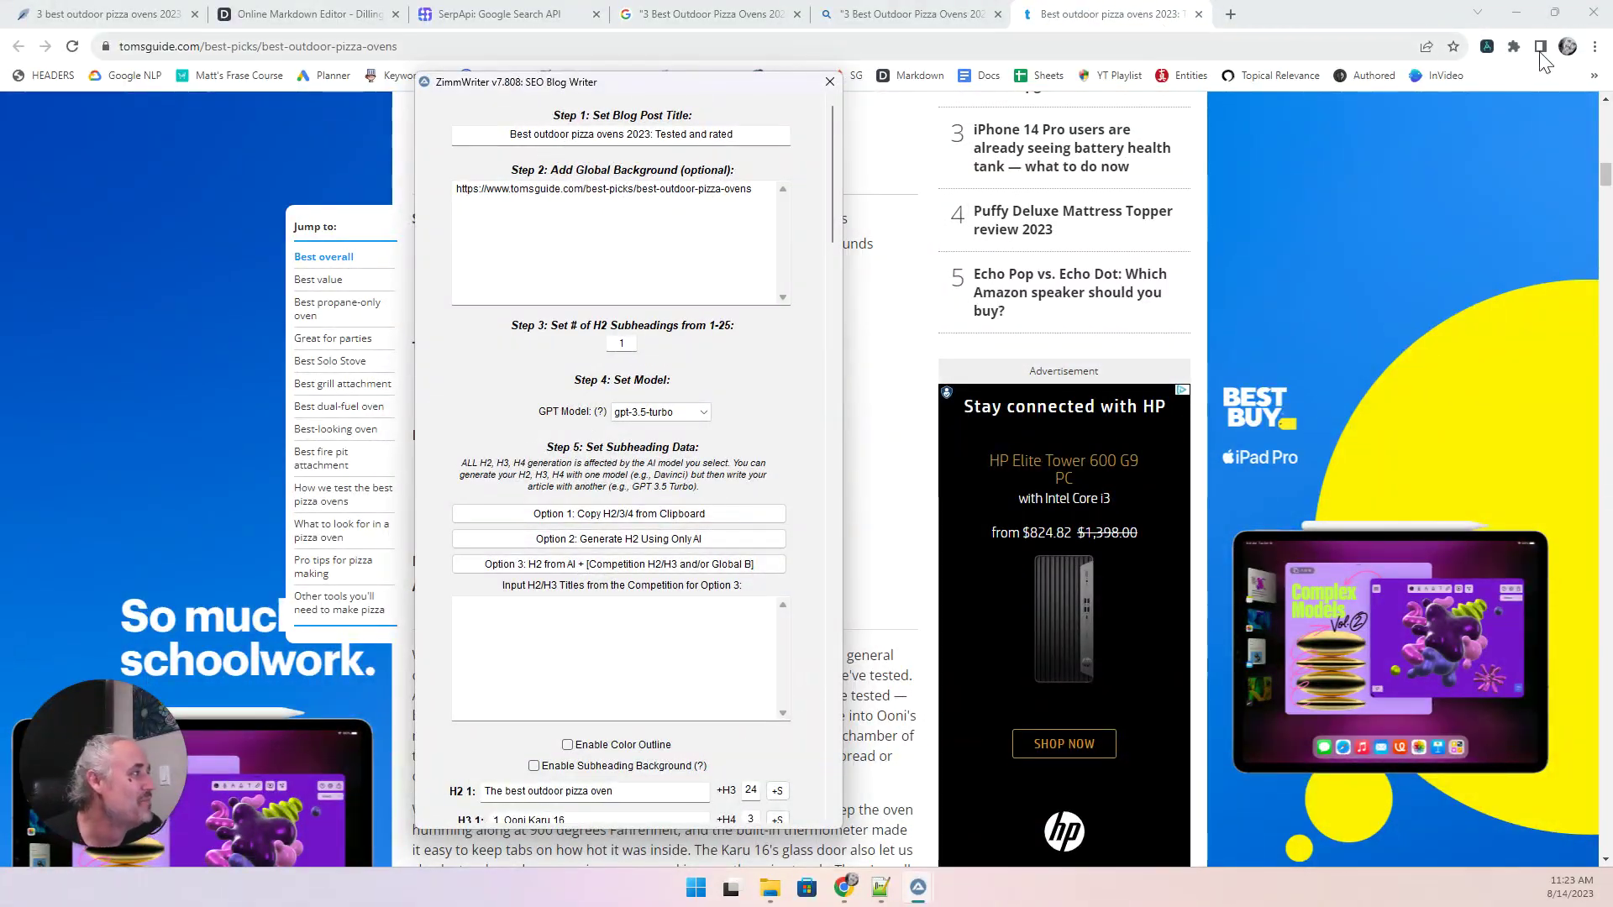
double_click(1353, 10)
click(1512, 16)
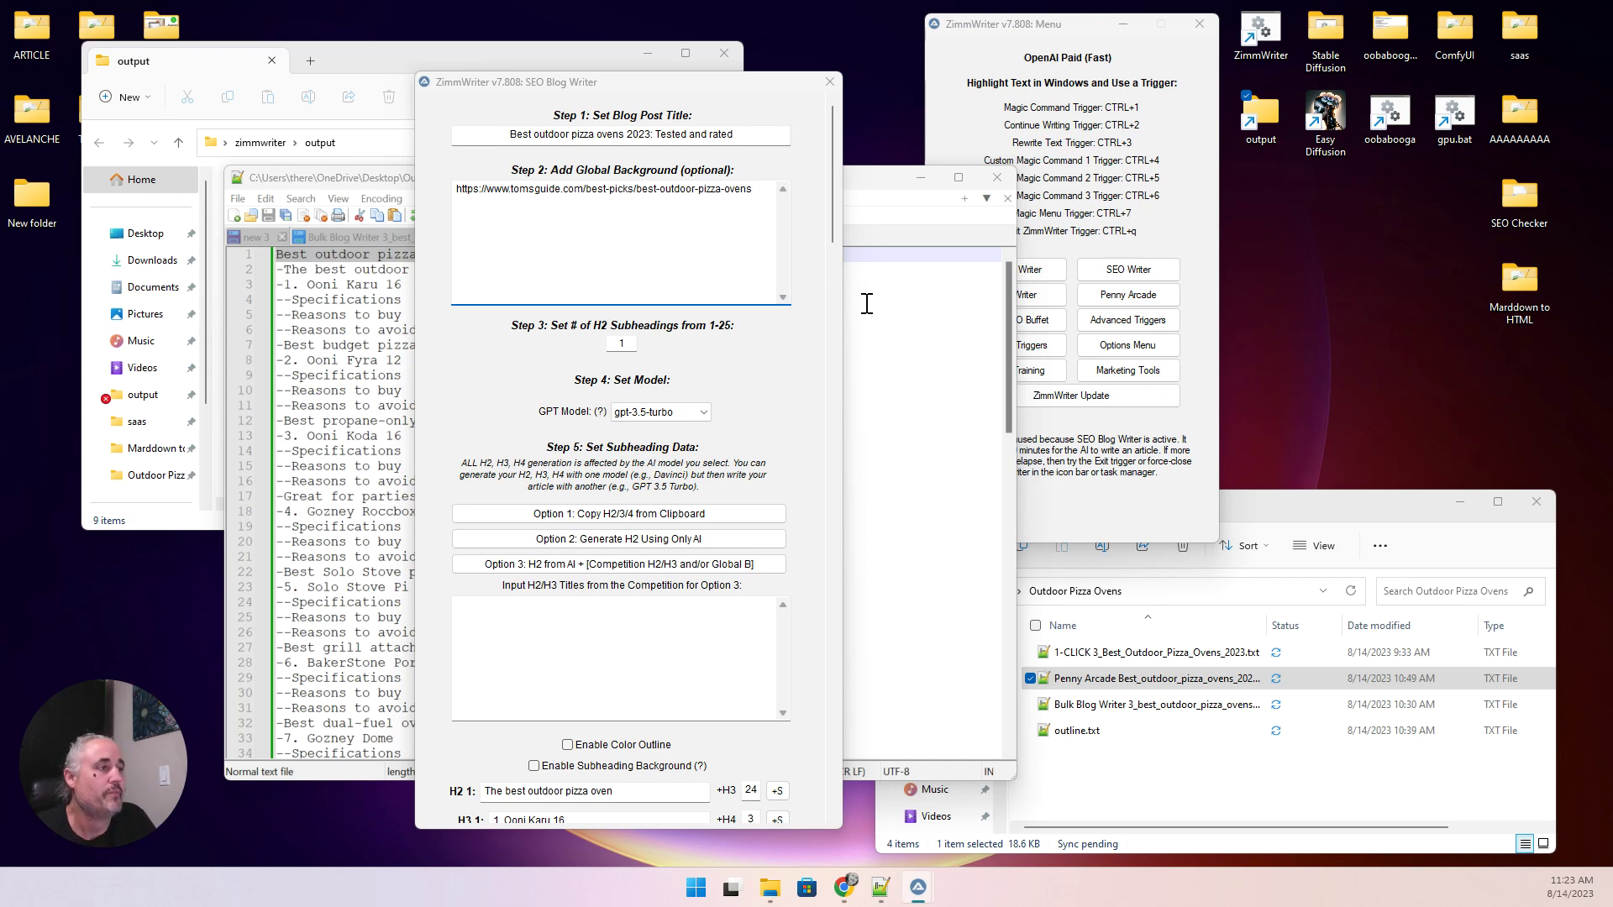
Check outline.txt against the SEO Blog Writer form and enable the color outline for the imported subheadings.
click(873, 202)
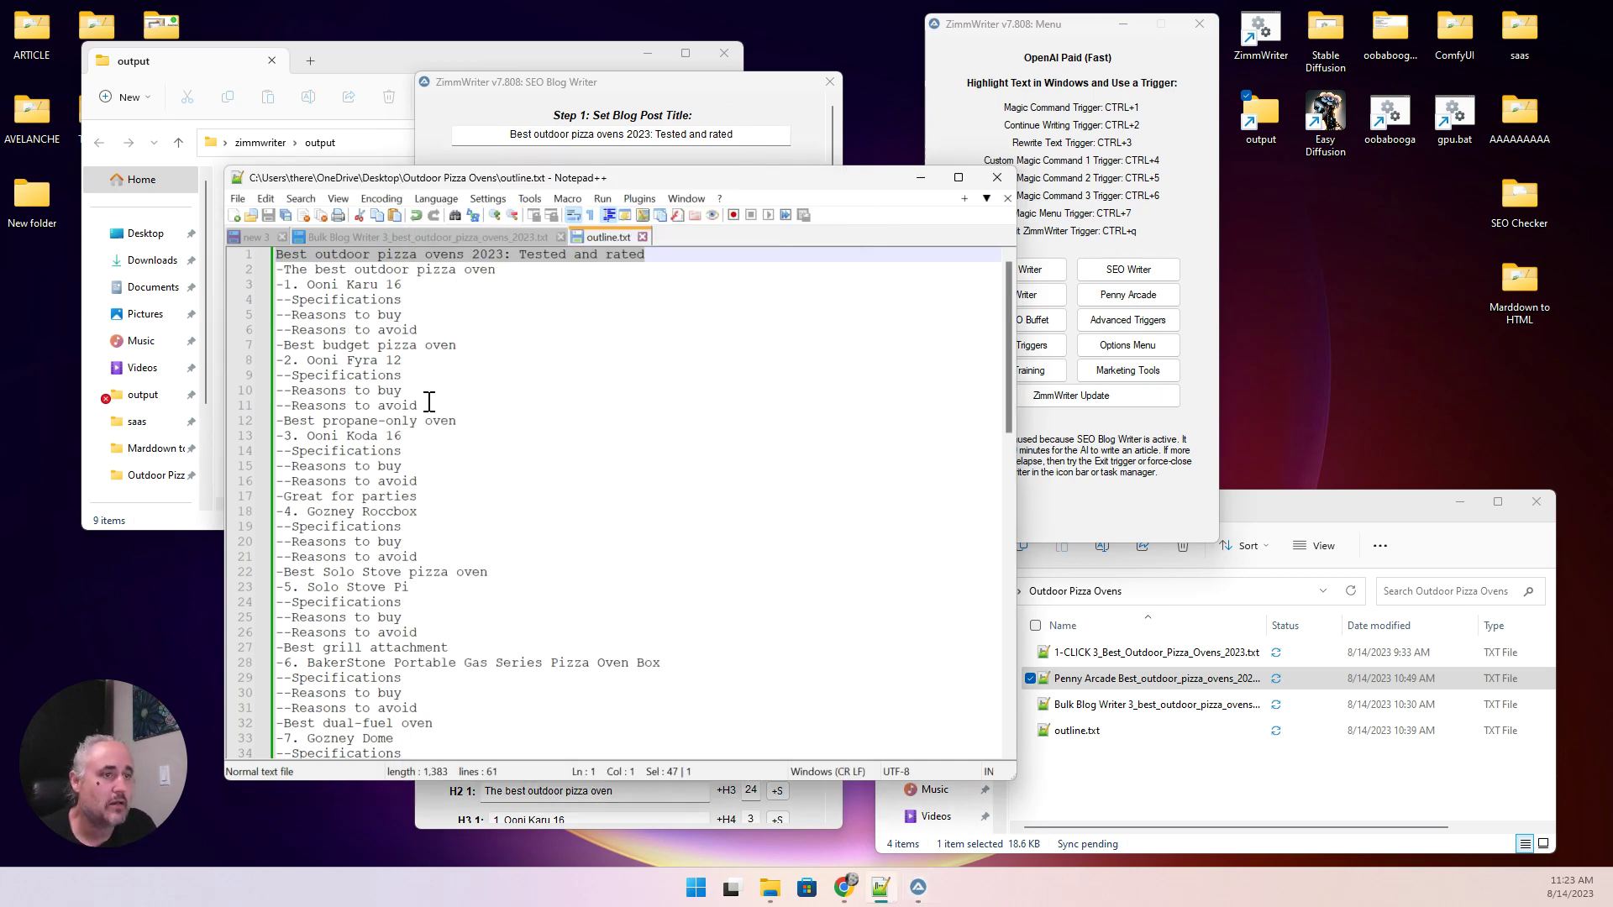
click(612, 85)
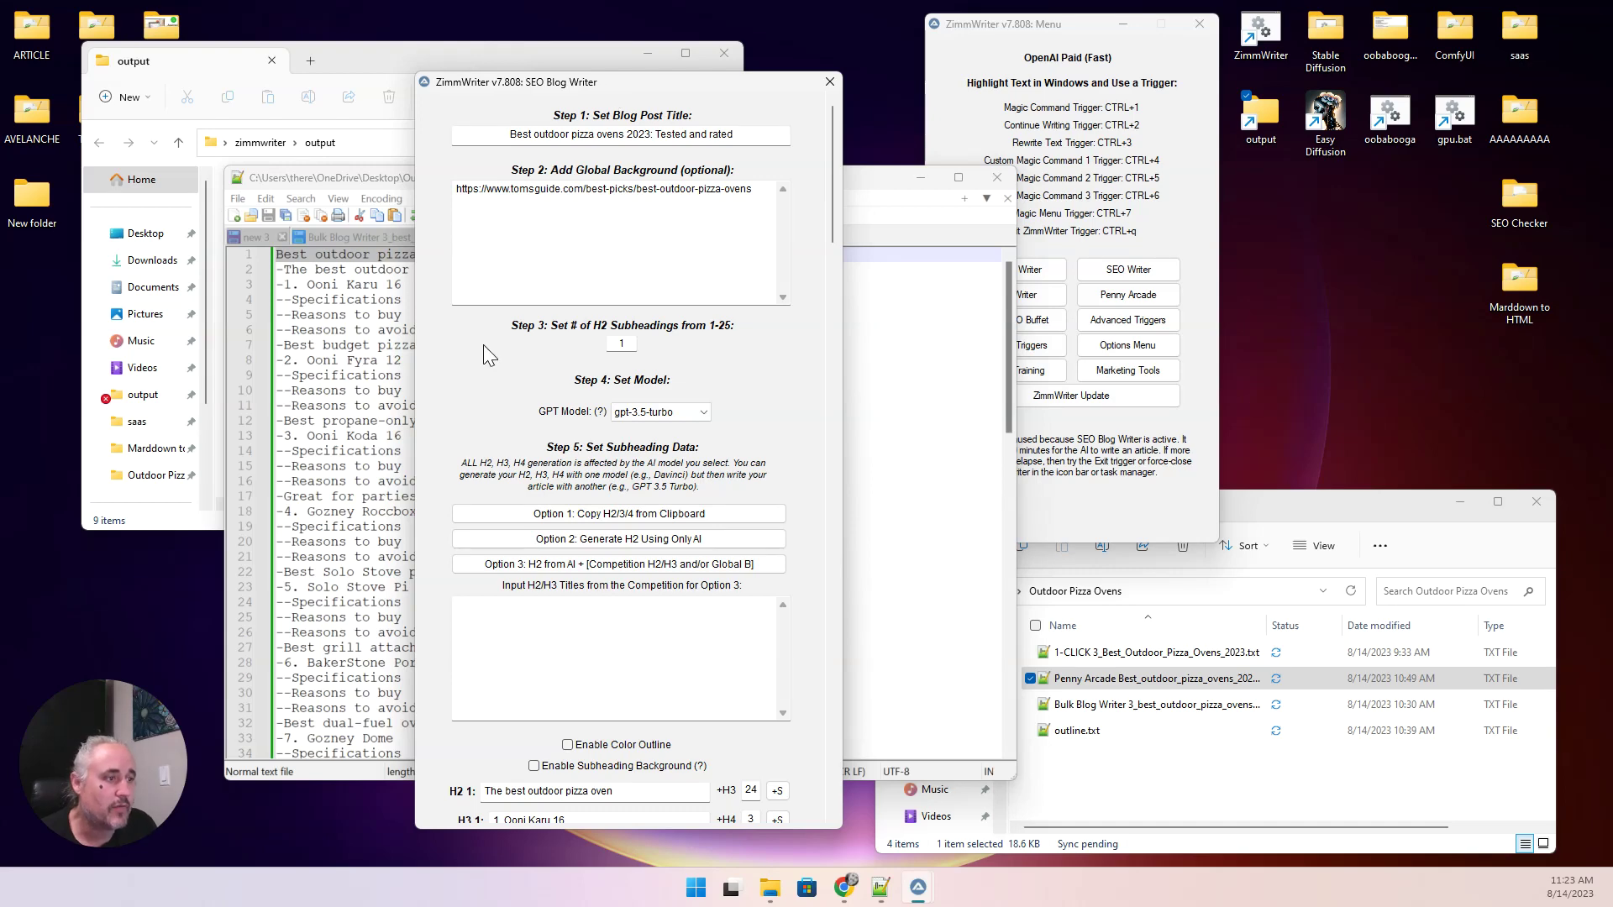
scroll(485, 353, down, 1)
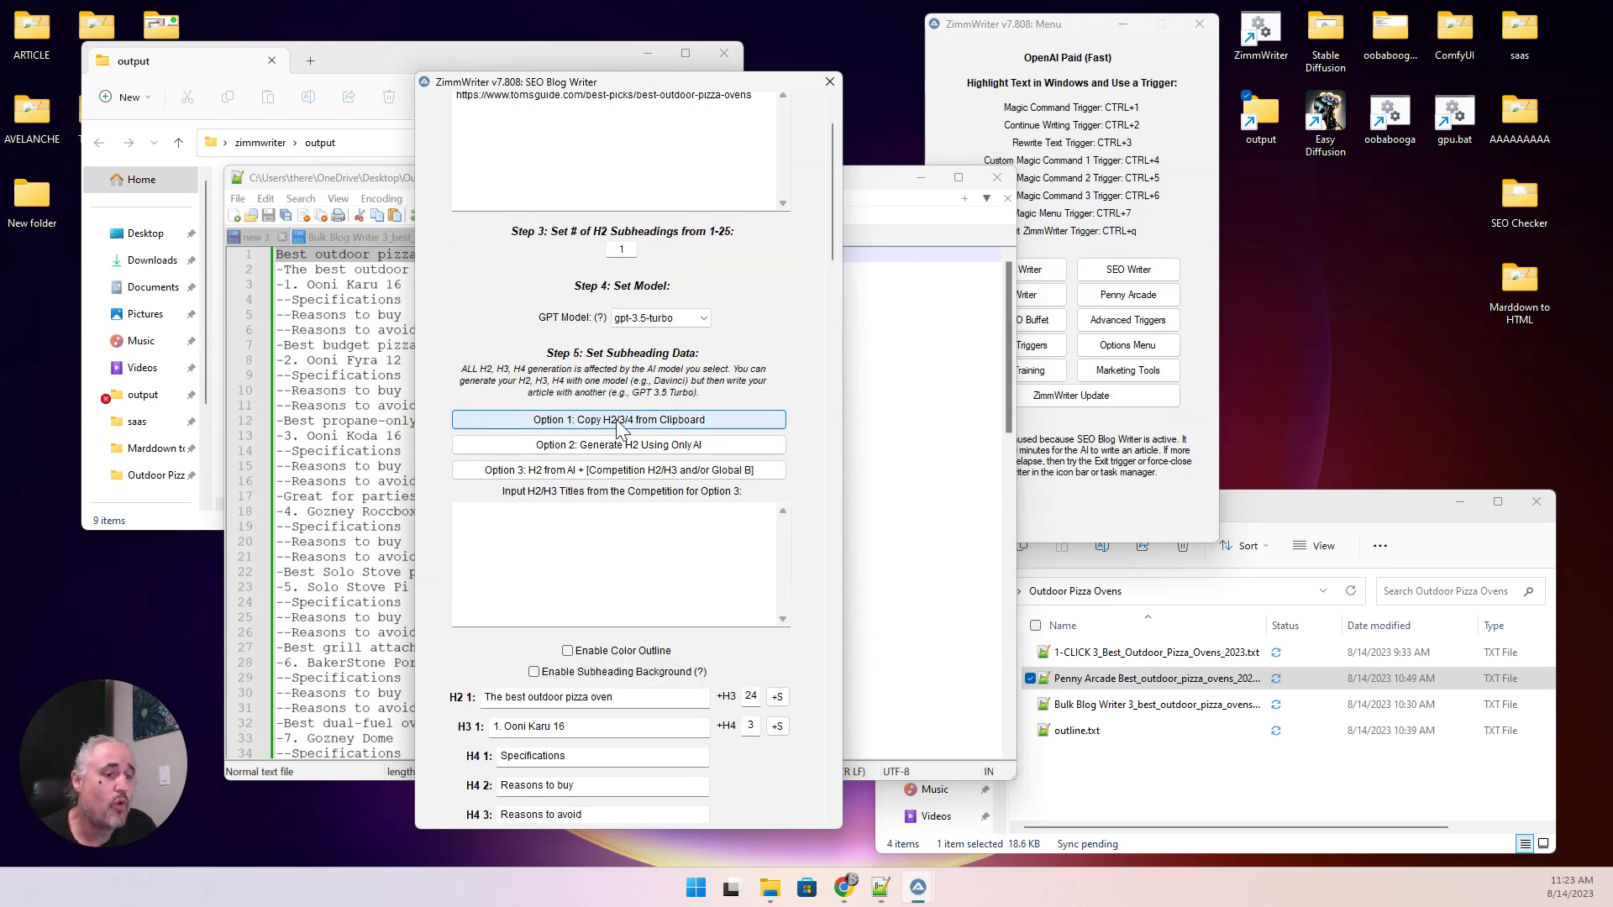
scroll(422, 475, down, 4)
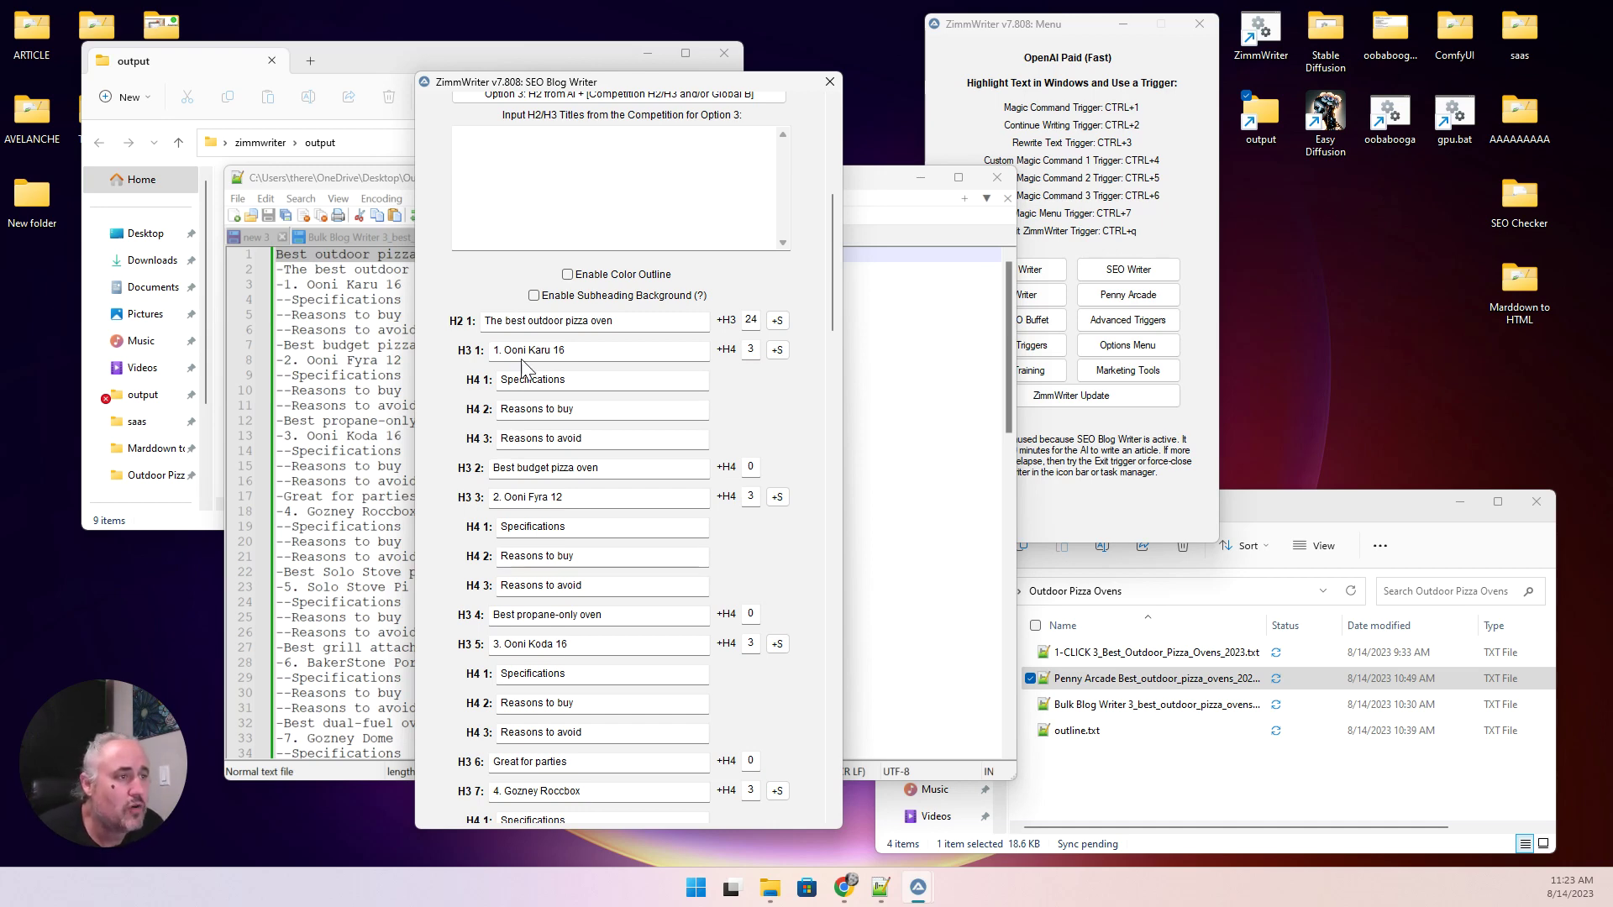
drag(506, 351, 418, 343)
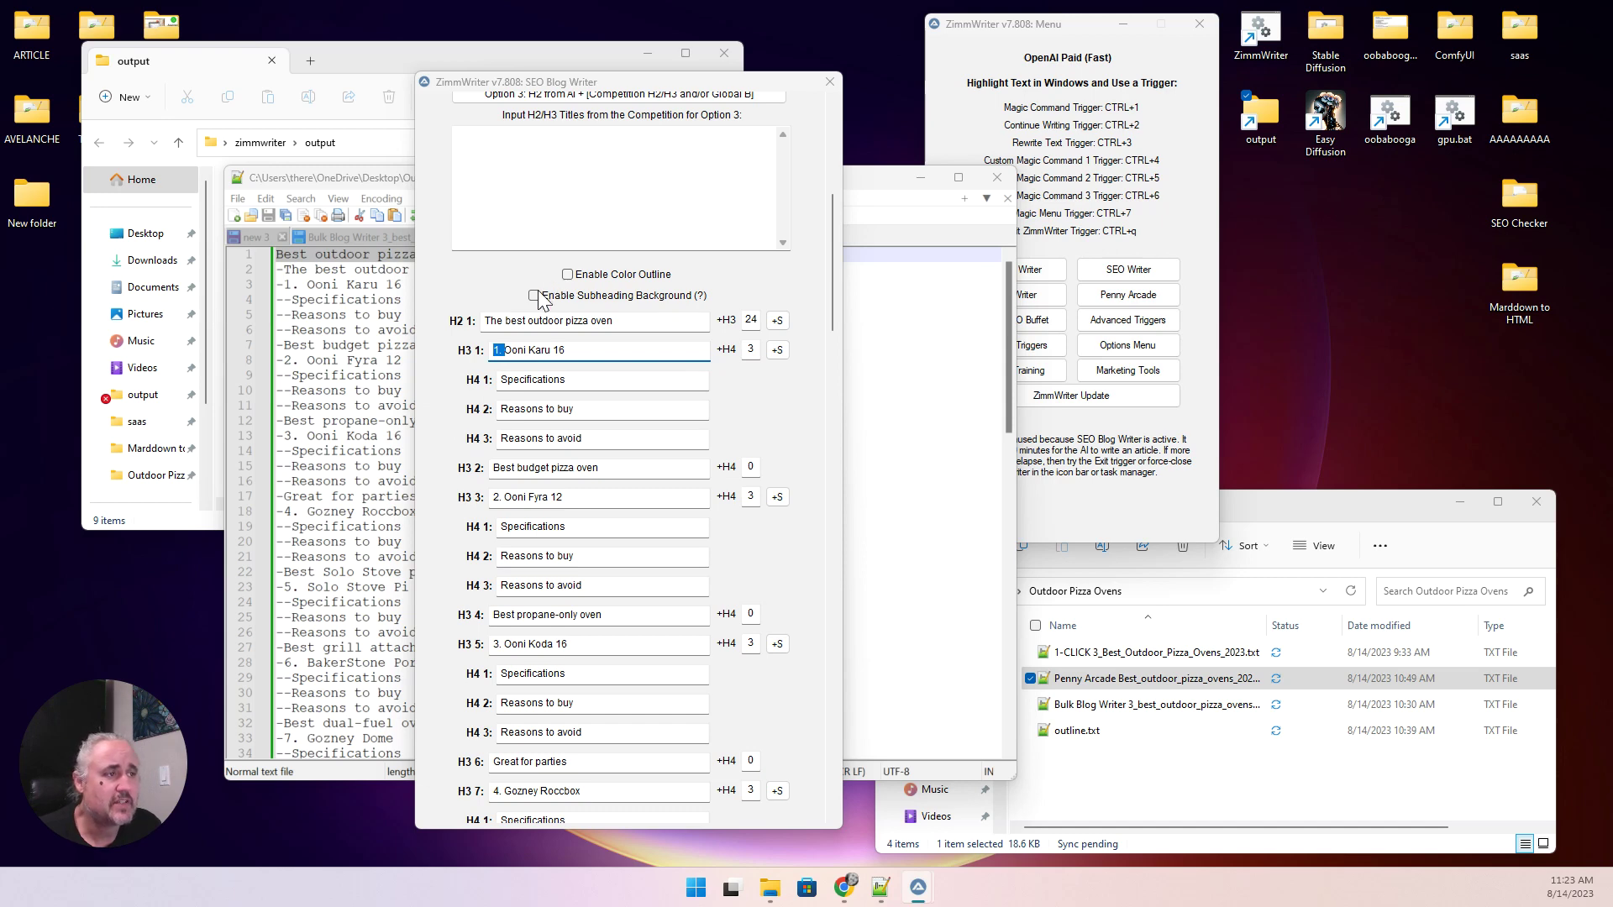
click(576, 276)
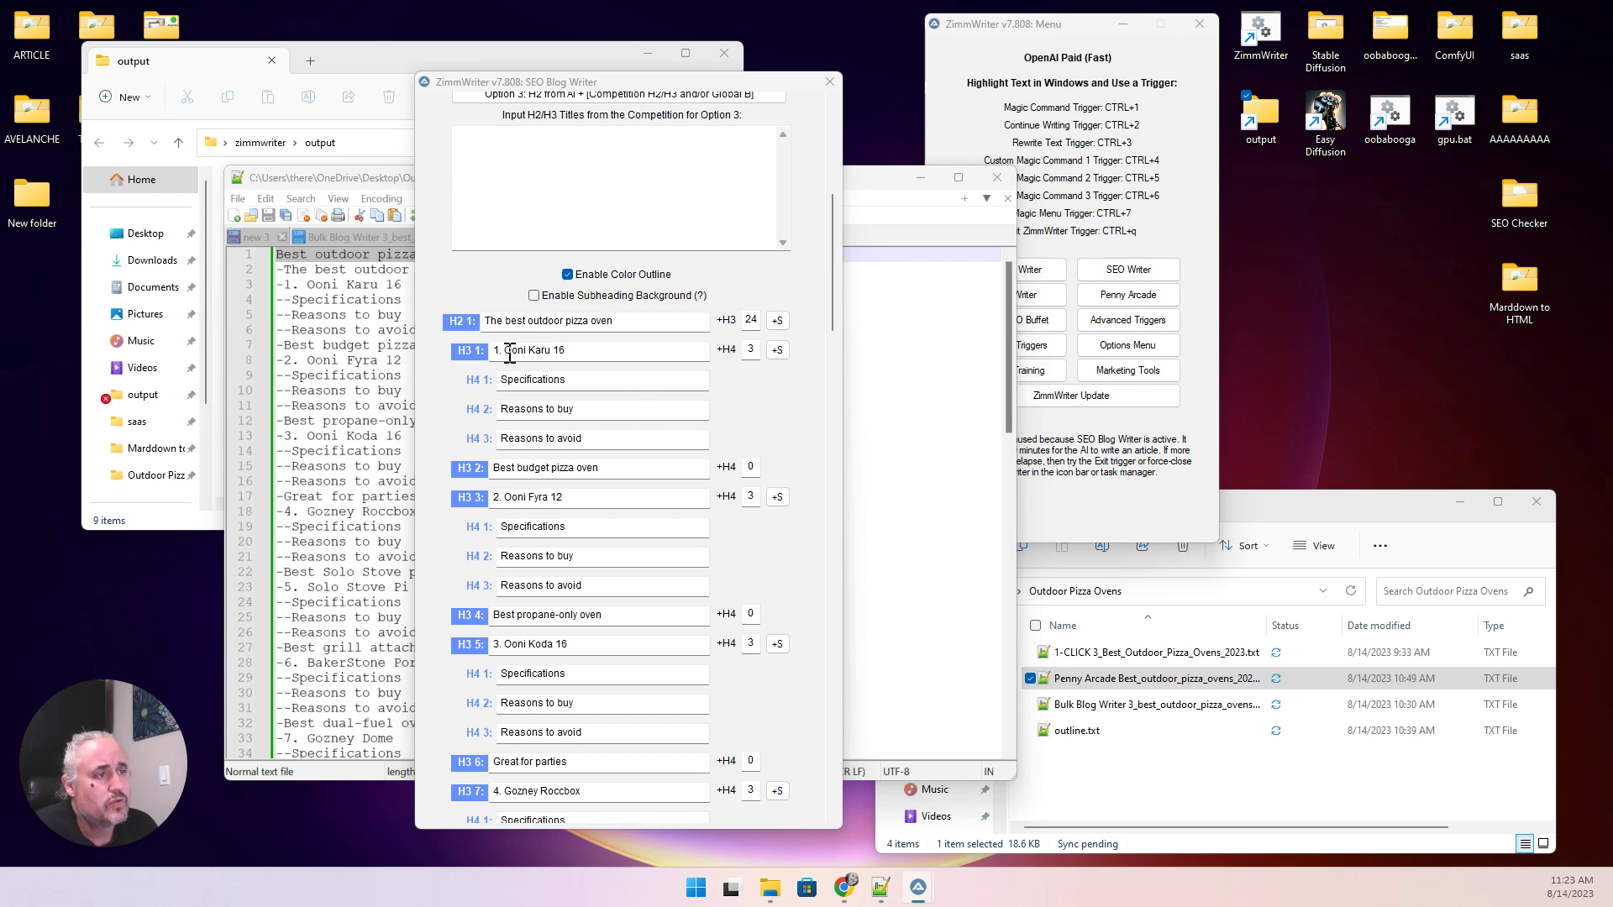
Review the product names in the H3 subheadings, from Ooni Karu 16 through Solo Stove Pi.
drag(502, 351, 575, 354)
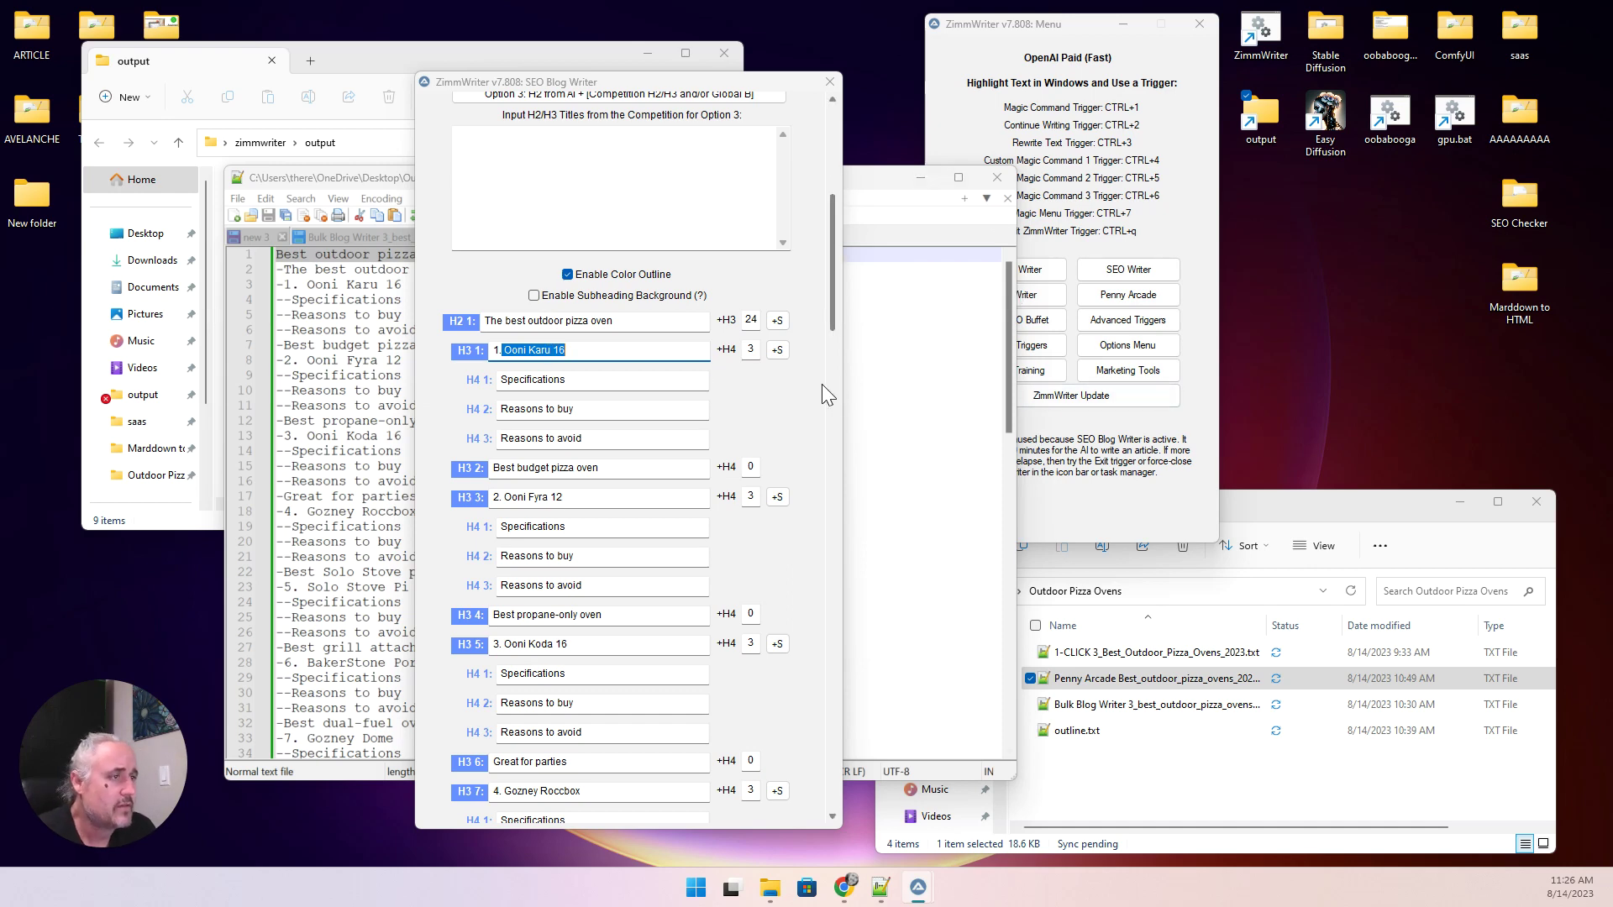
click(594, 349)
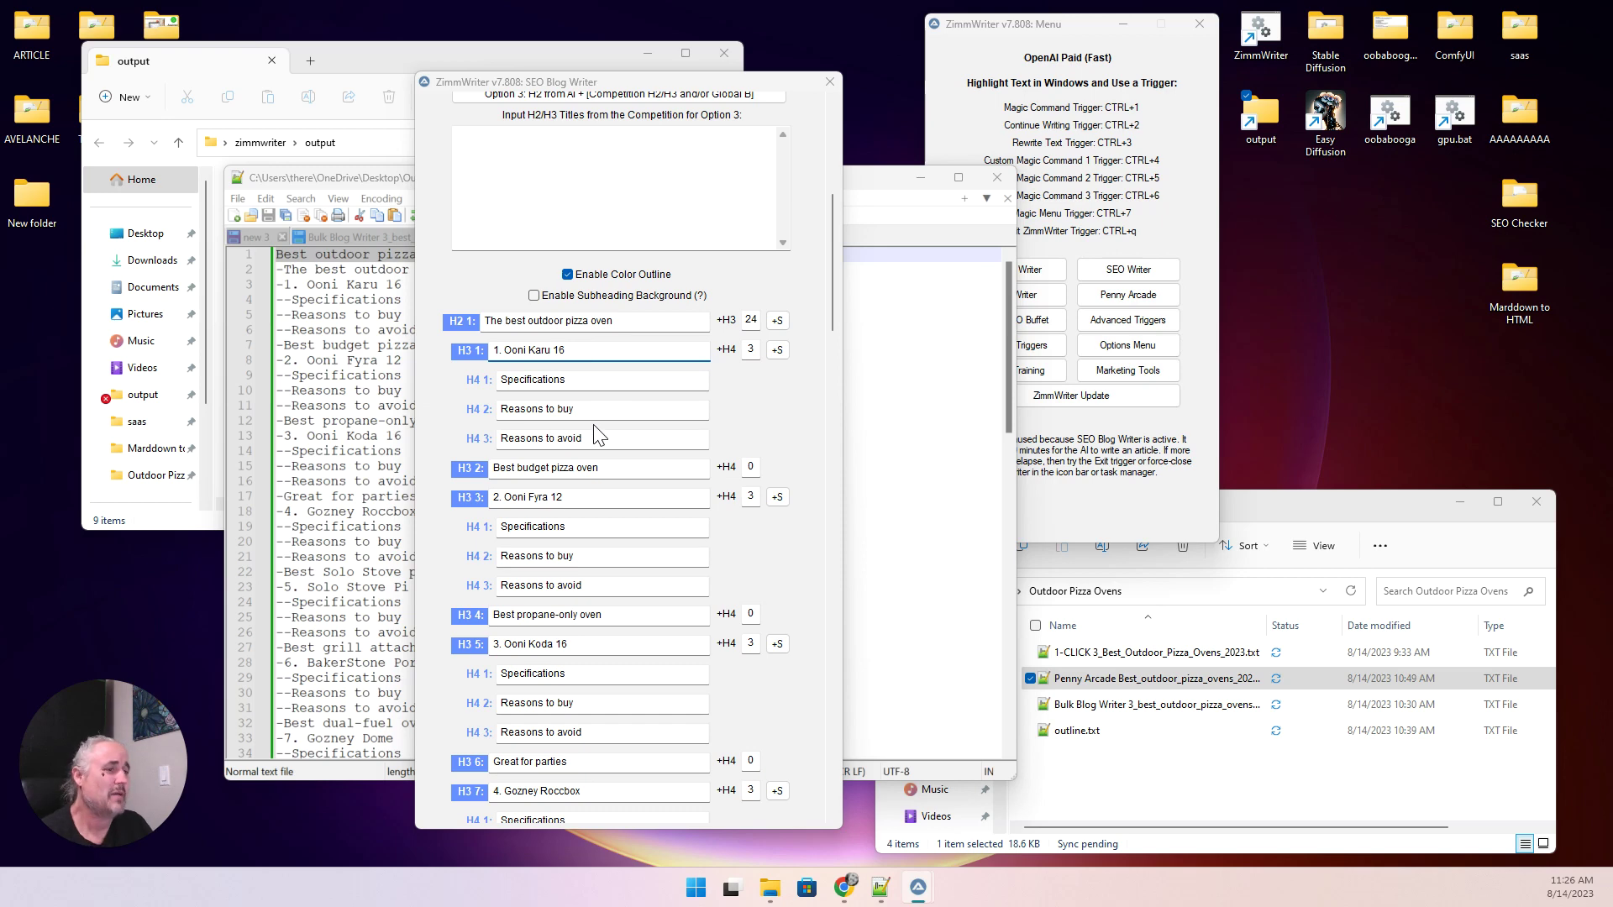
scroll(597, 434, down, 5)
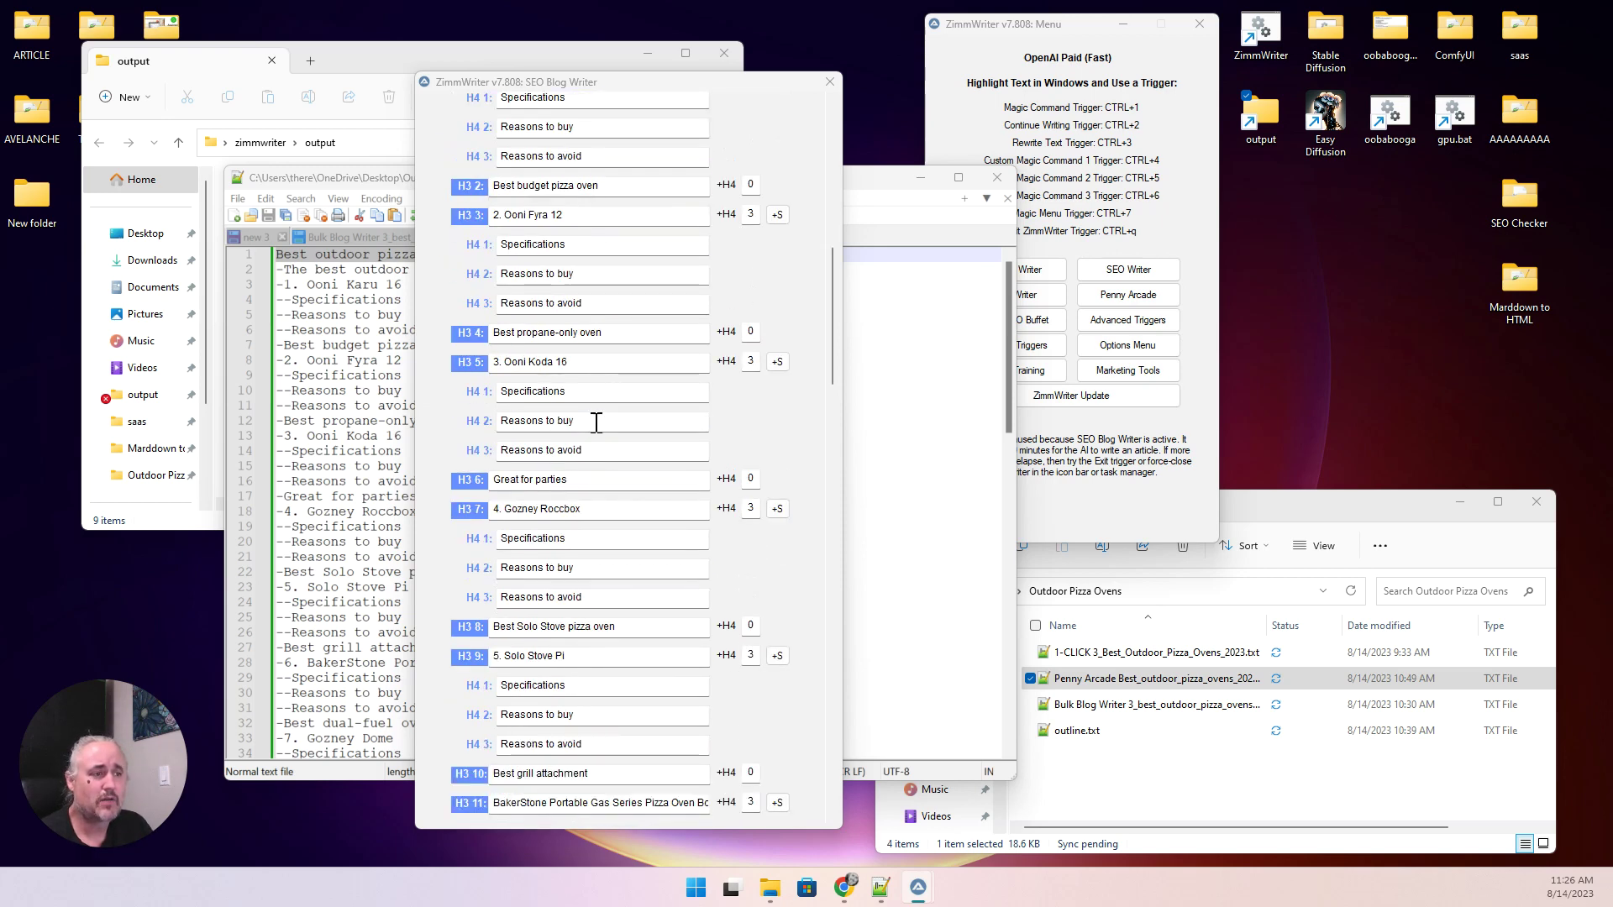
scroll(597, 422, down, 5)
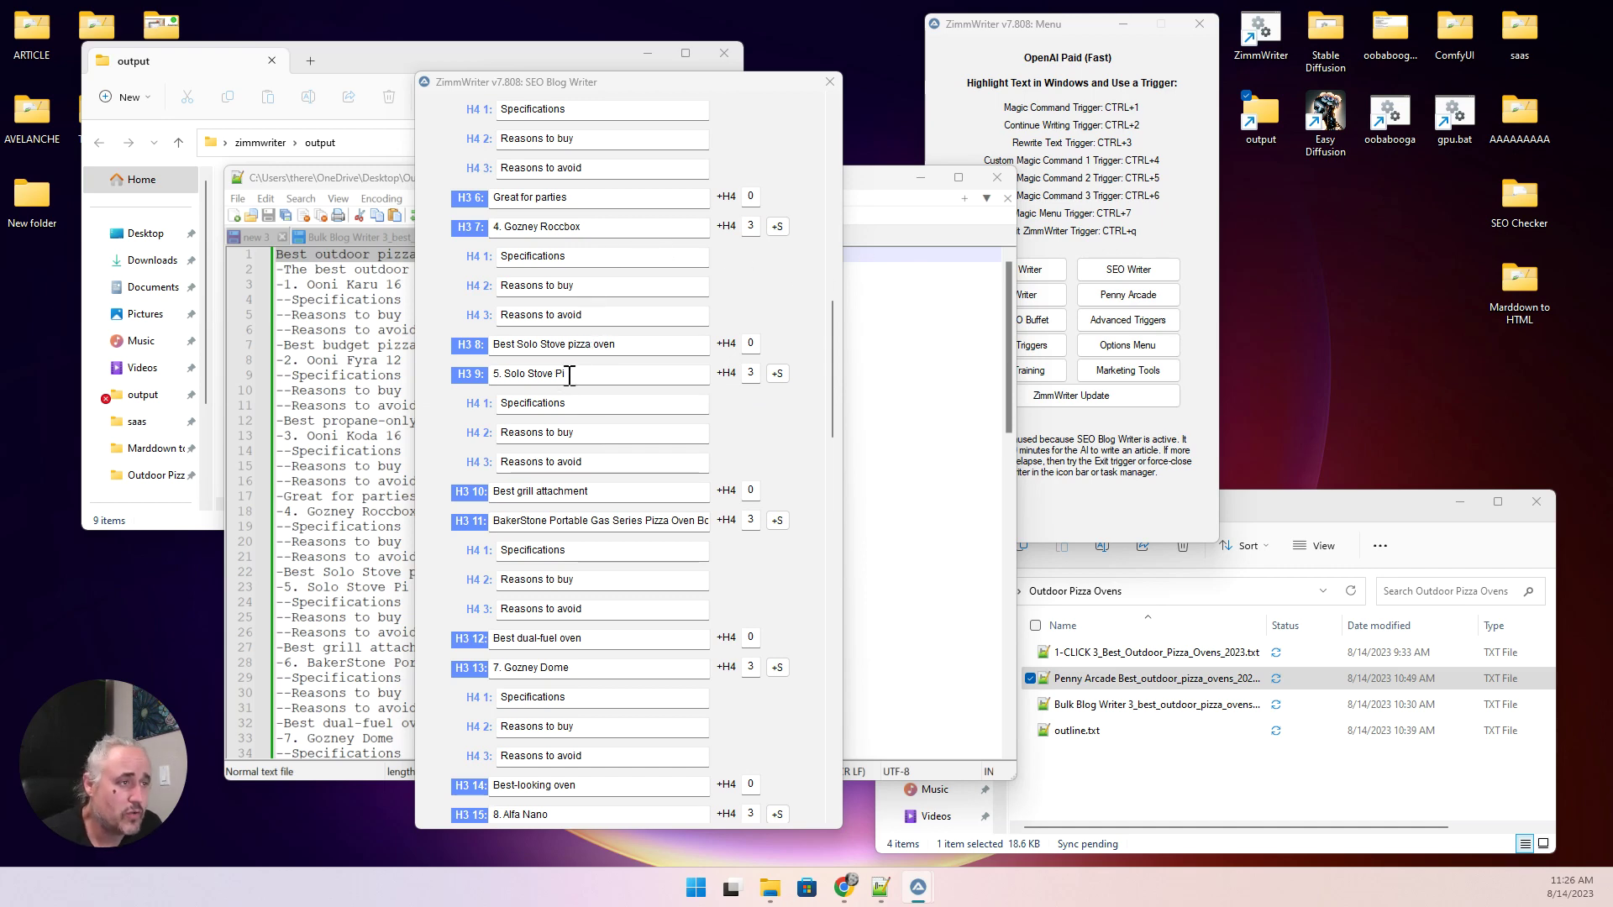
drag(571, 373, 509, 382)
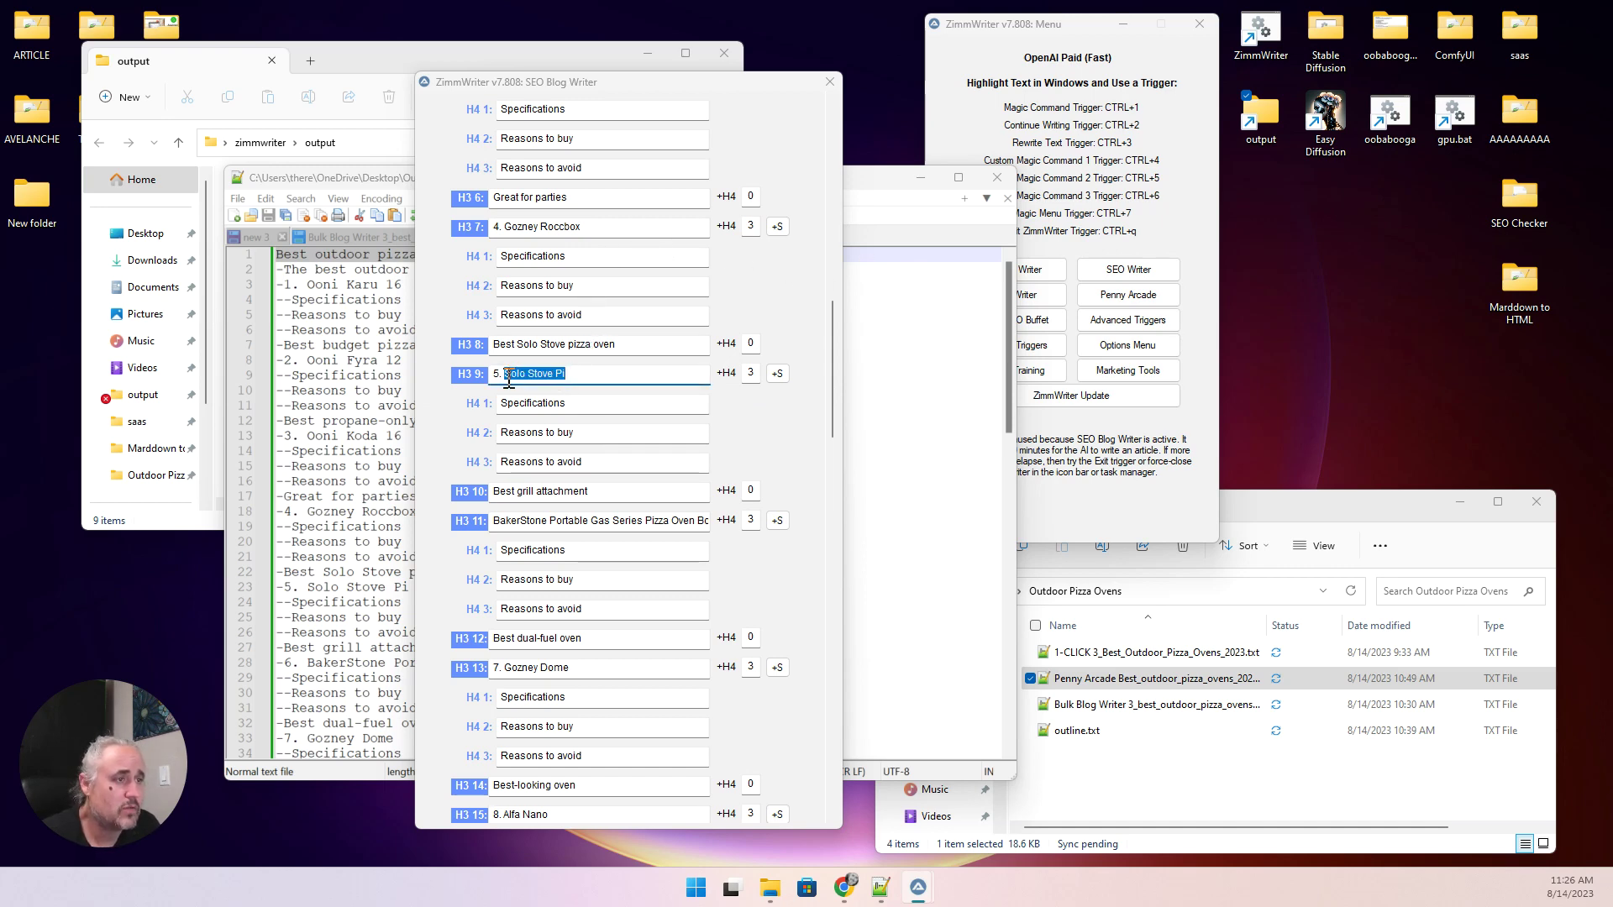
scroll(580, 420, up, 6)
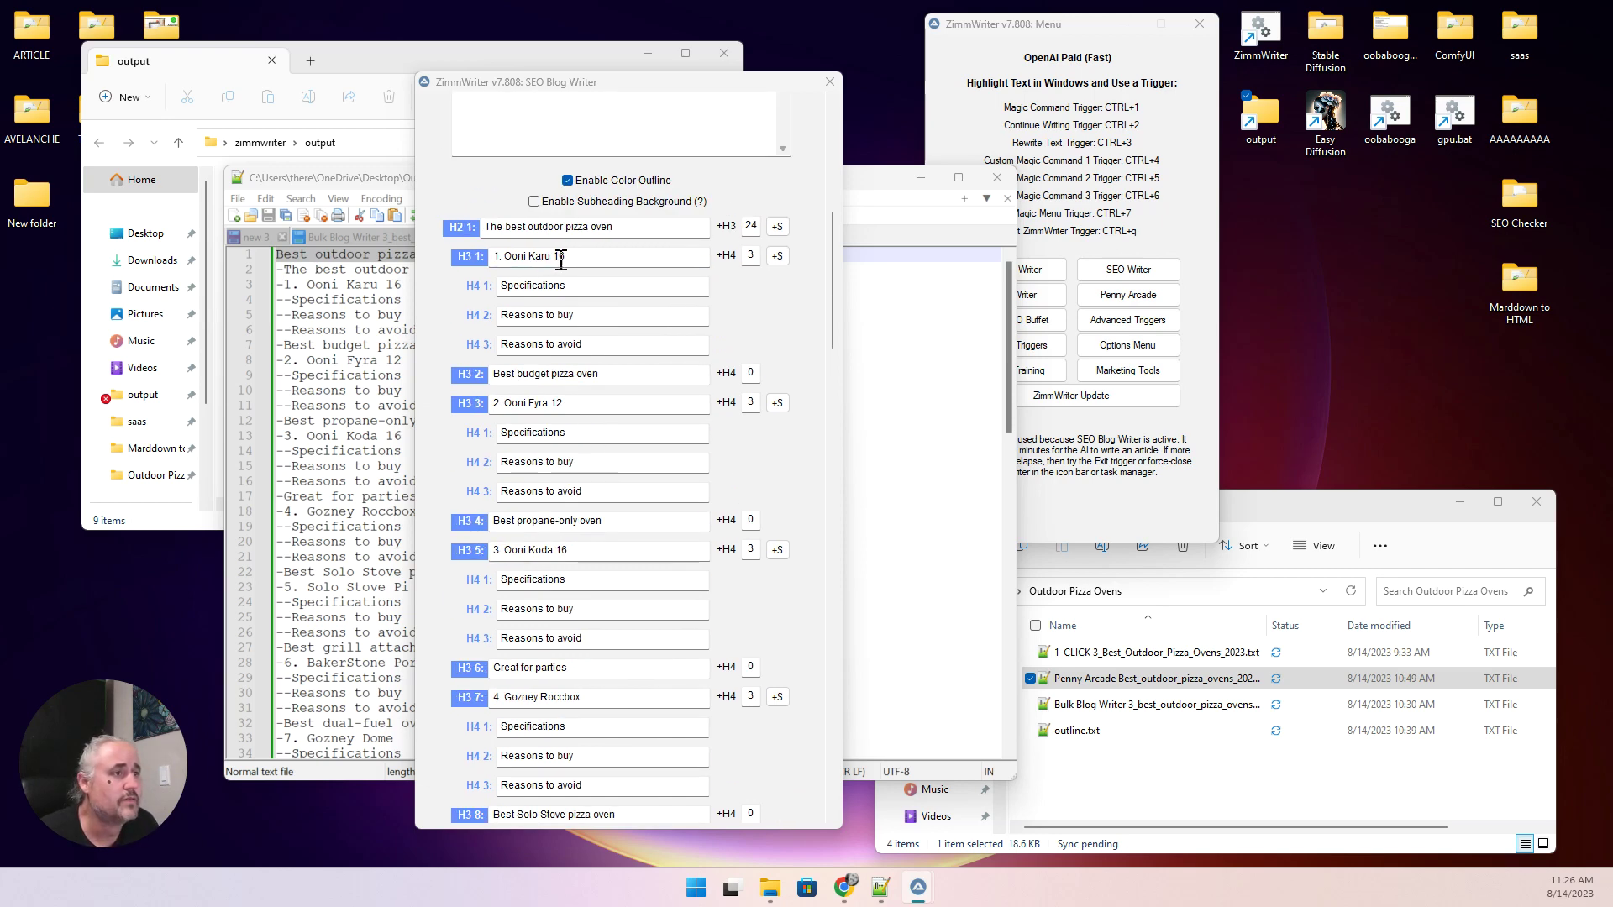
Copy "Ooni Karu 16" from the first H3 subheading and search Google for it in a new Chrome tab.
drag(561, 256, 502, 266)
key(ctrl+c)
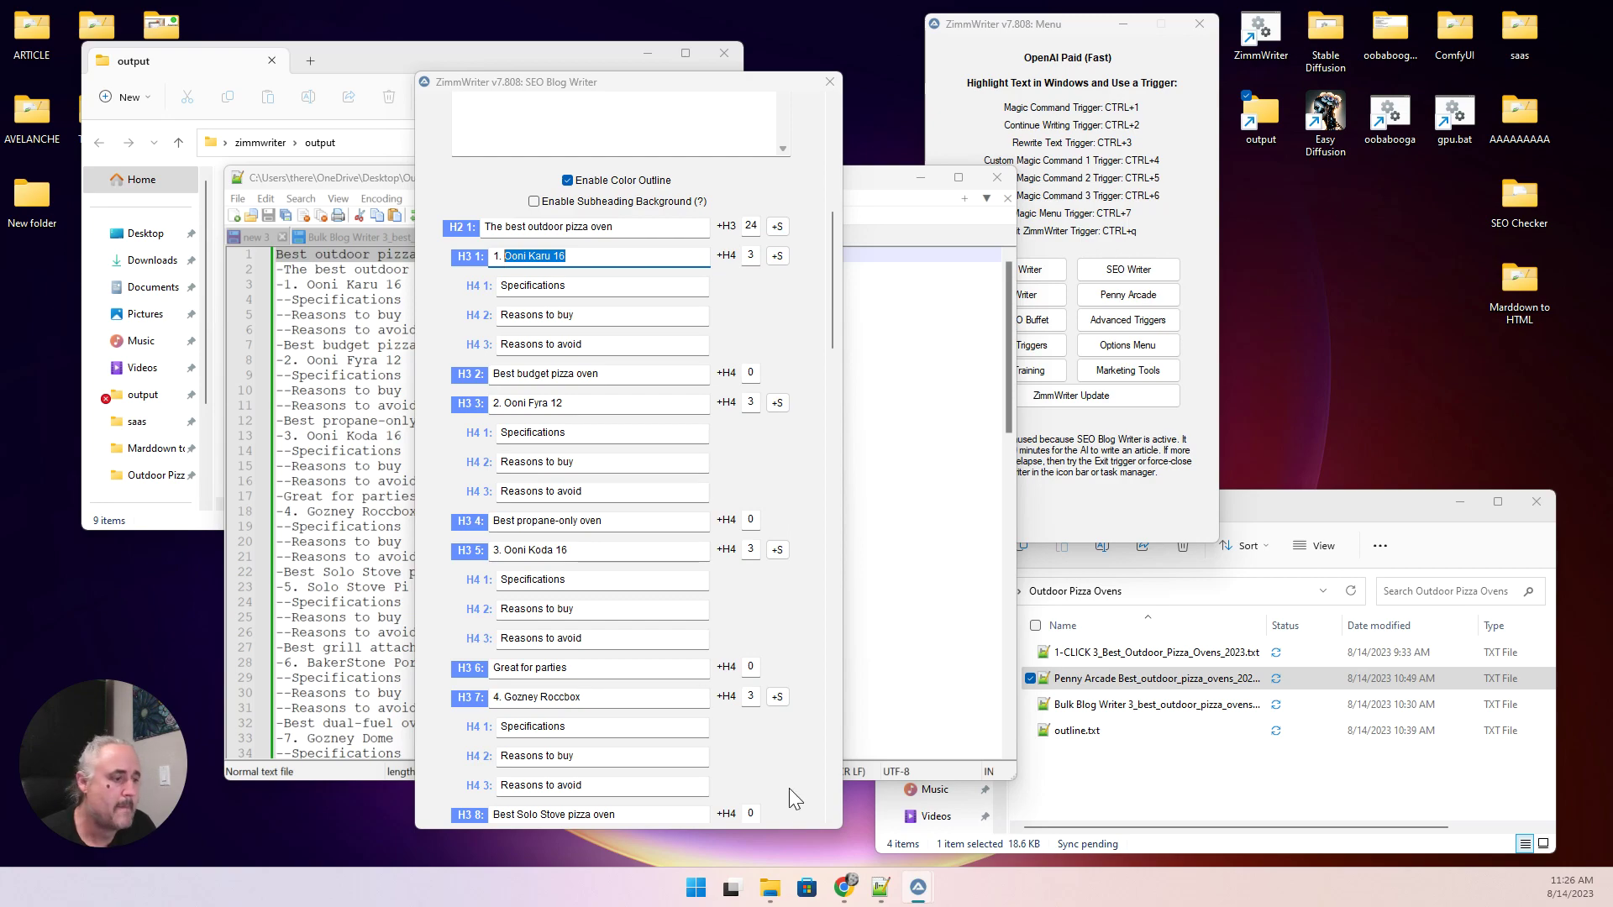
click(848, 892)
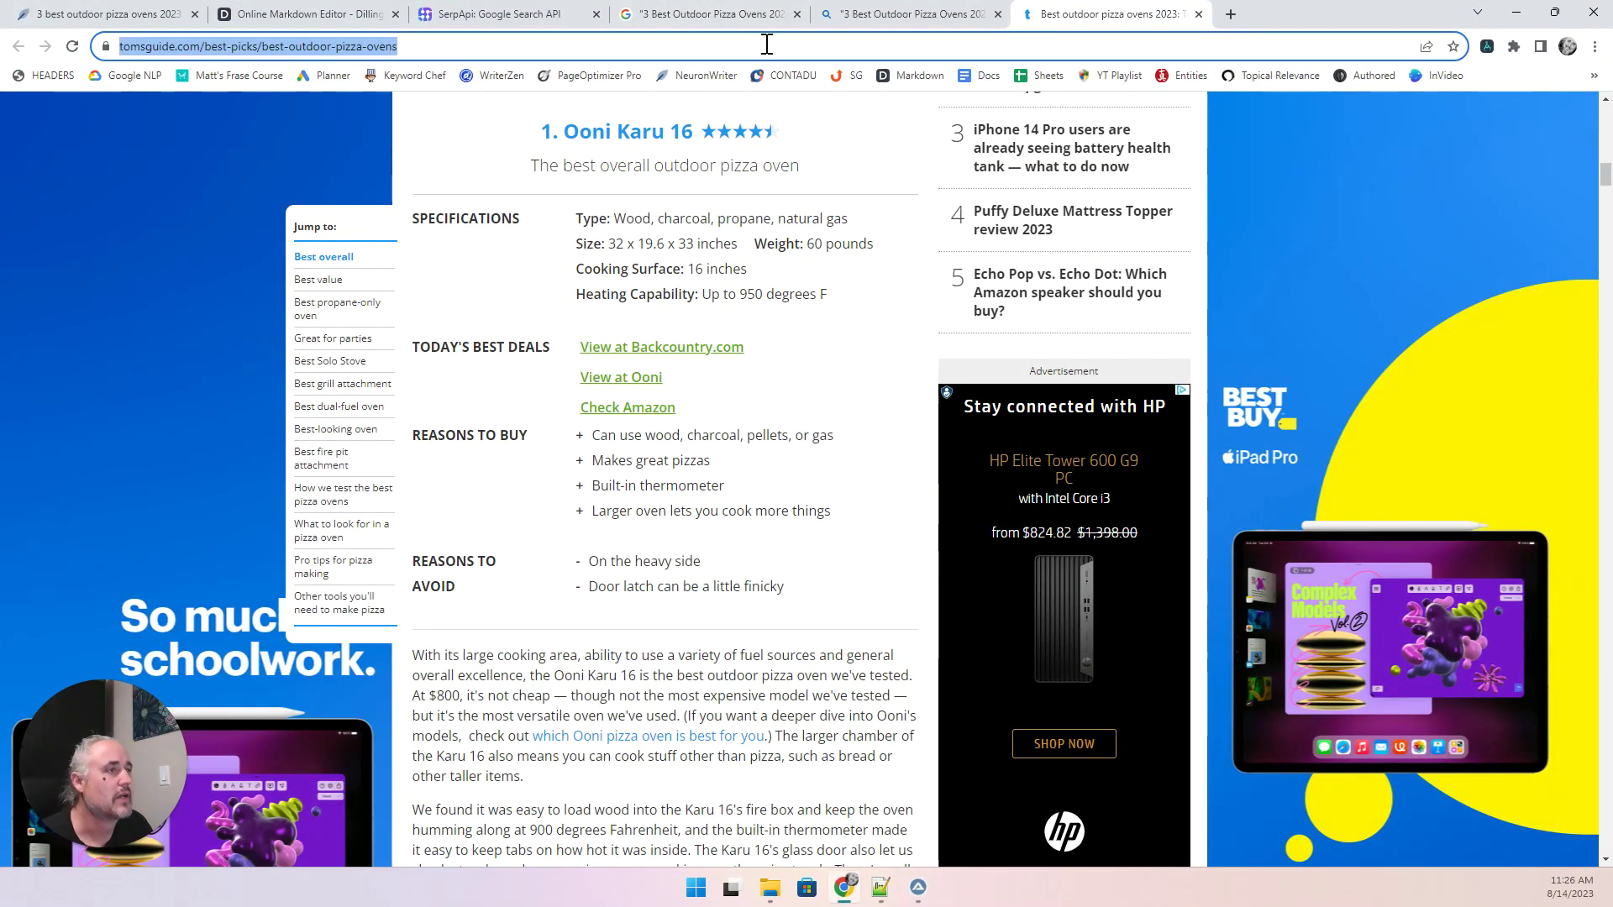
click(1231, 14)
key(ctrl+v)
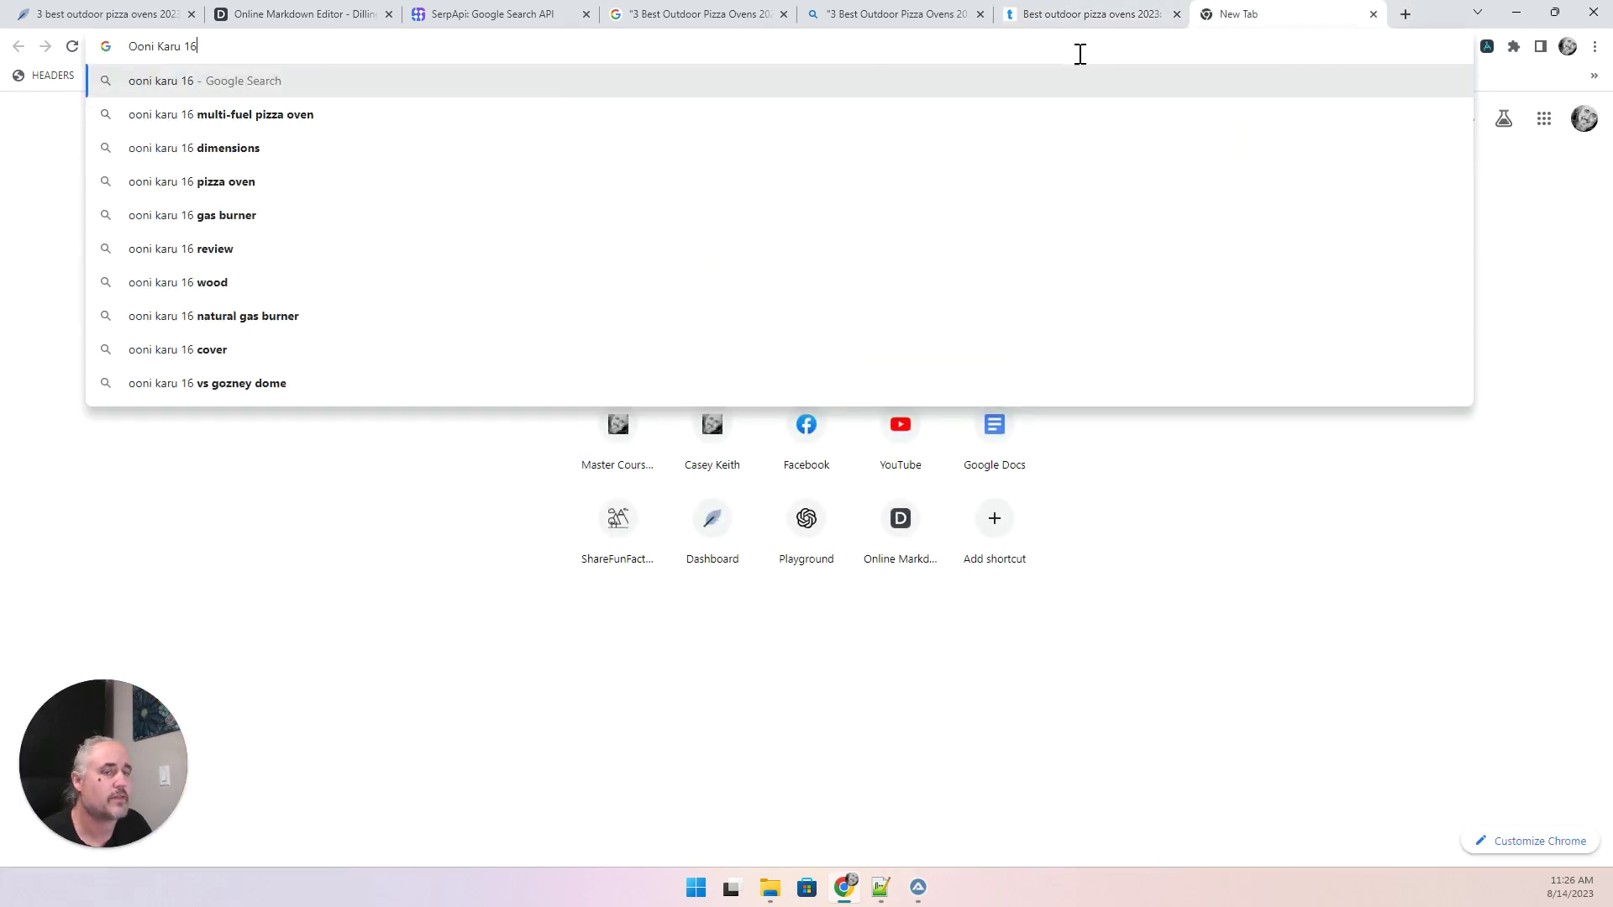
key(Return)
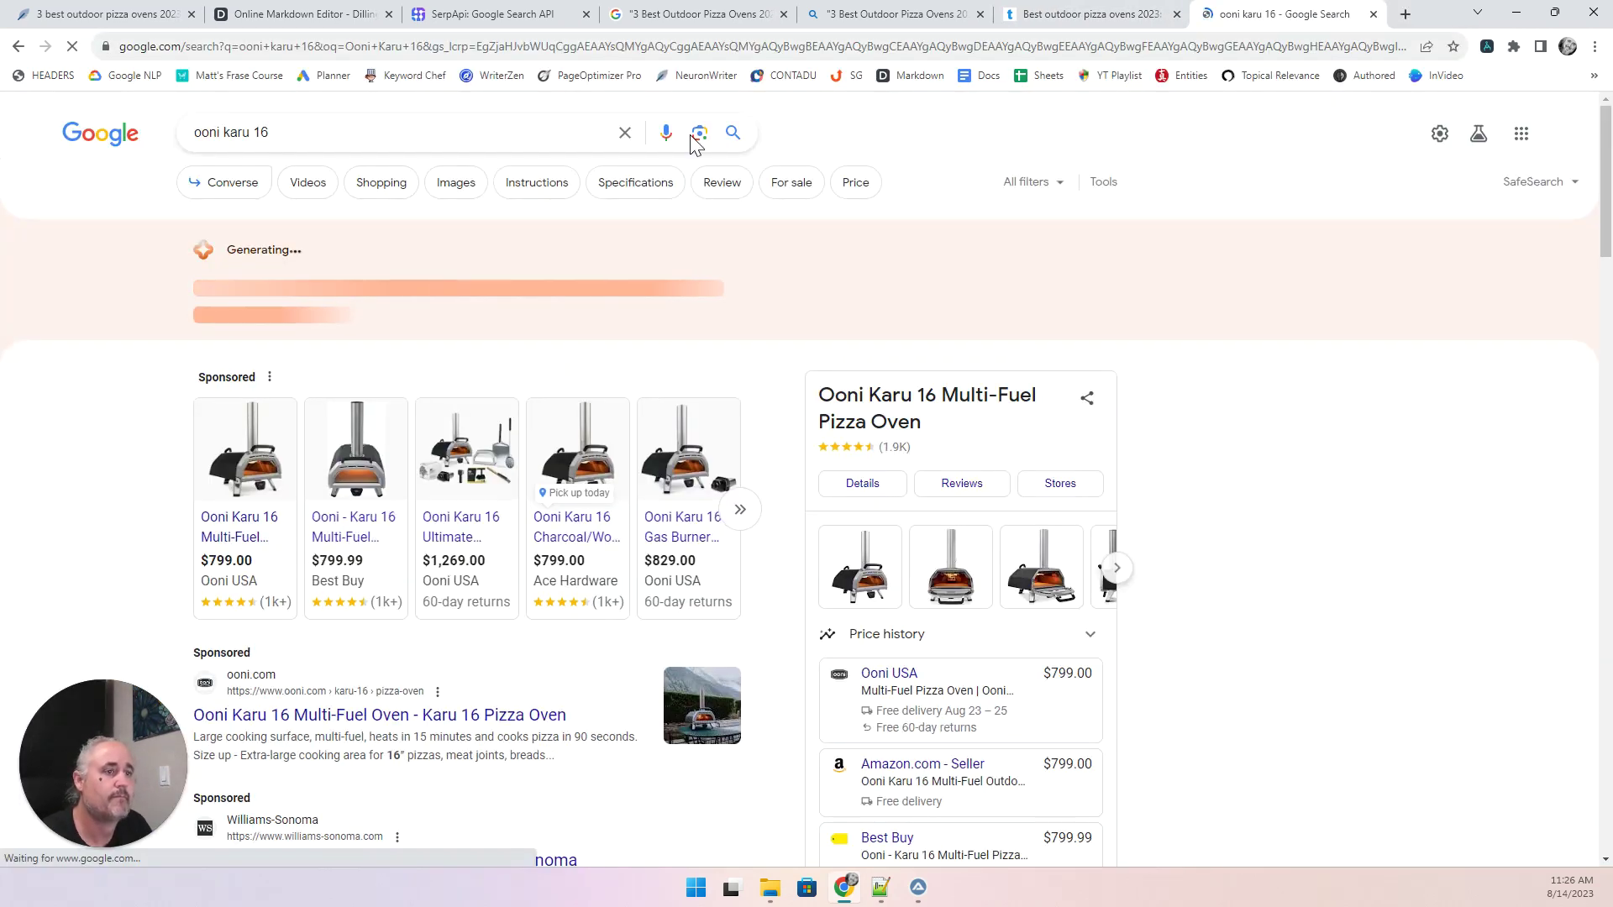
Open the Ooni Karu 16 Multi-Fuel Pizza Oven page on ooni.com from the search results and accept its cookies.
scroll(110, 451, down, 8)
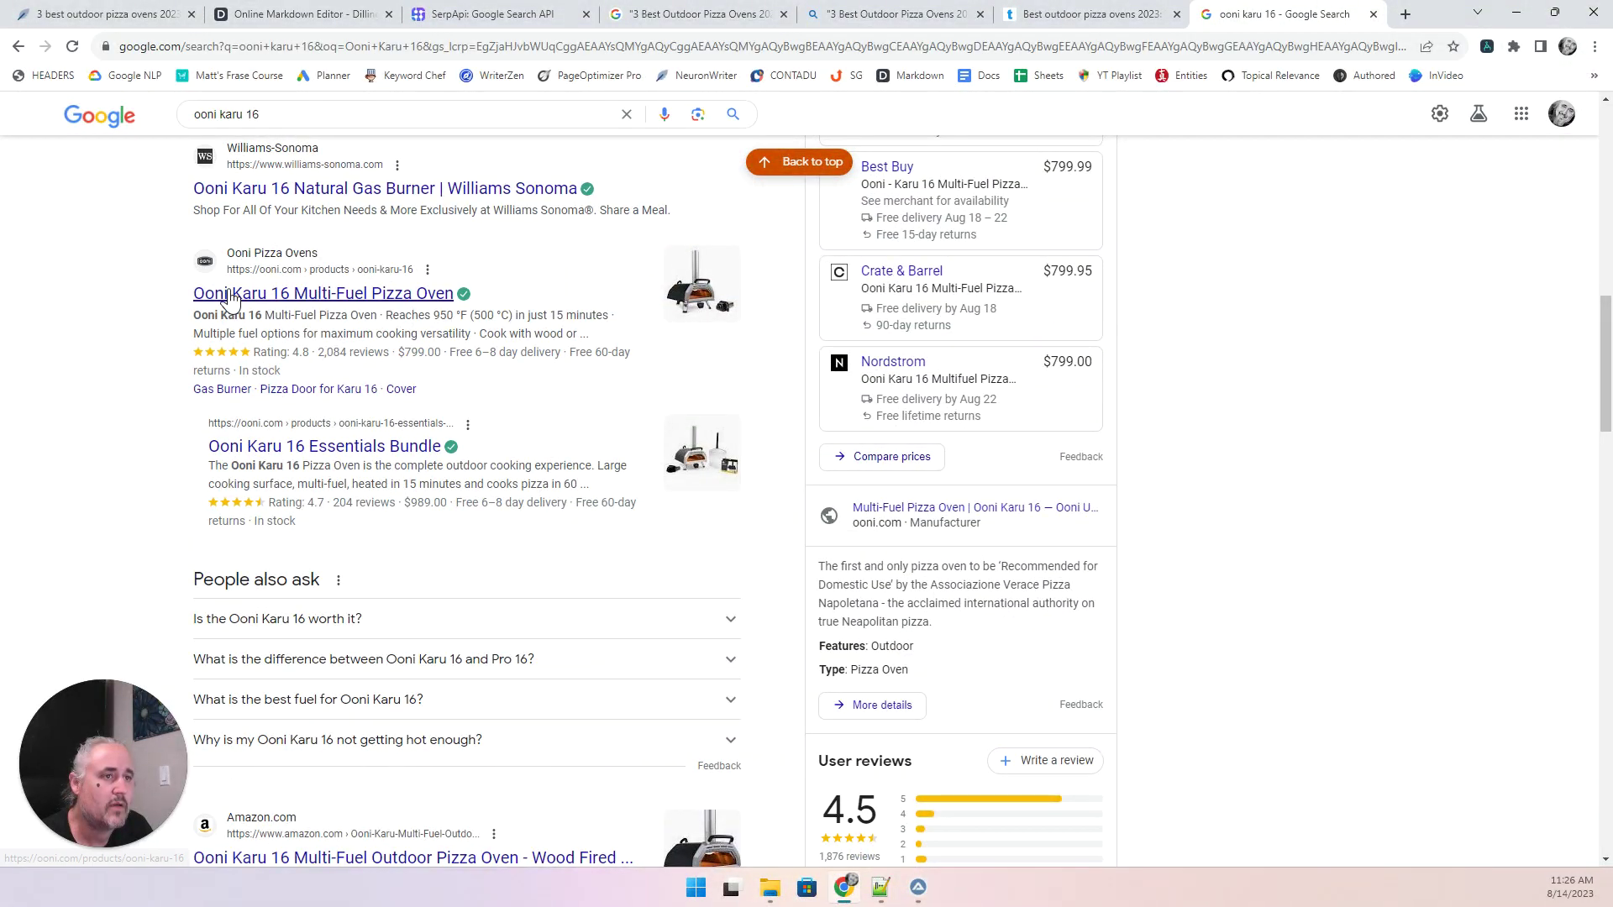
click(230, 298)
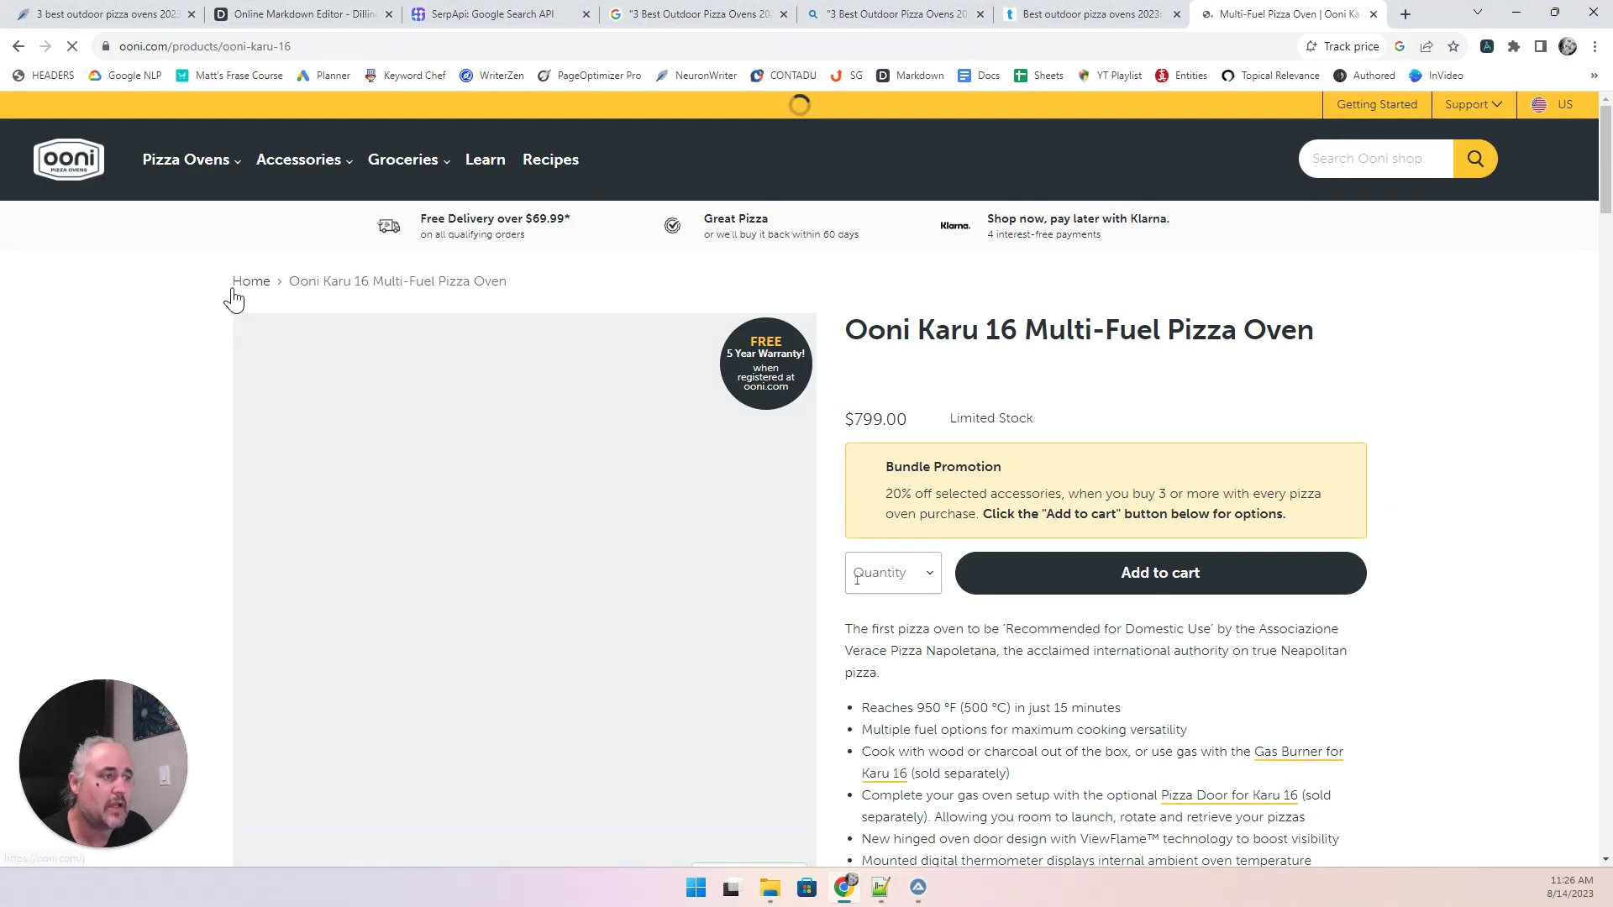
scroll(212, 427, down, 7)
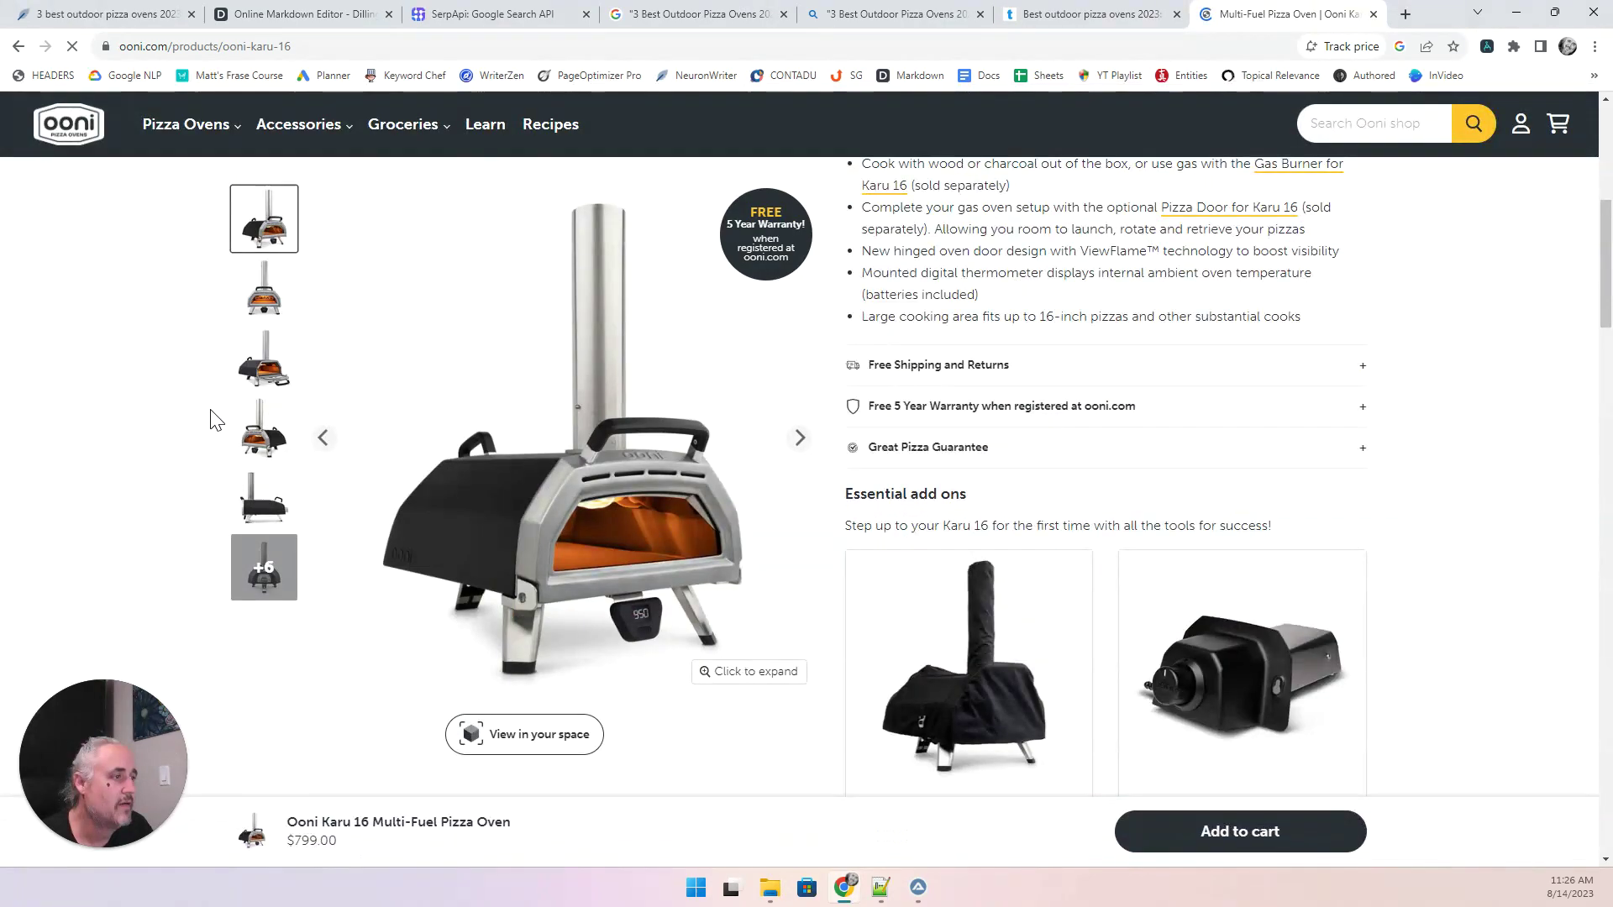
scroll(212, 416, up, 4)
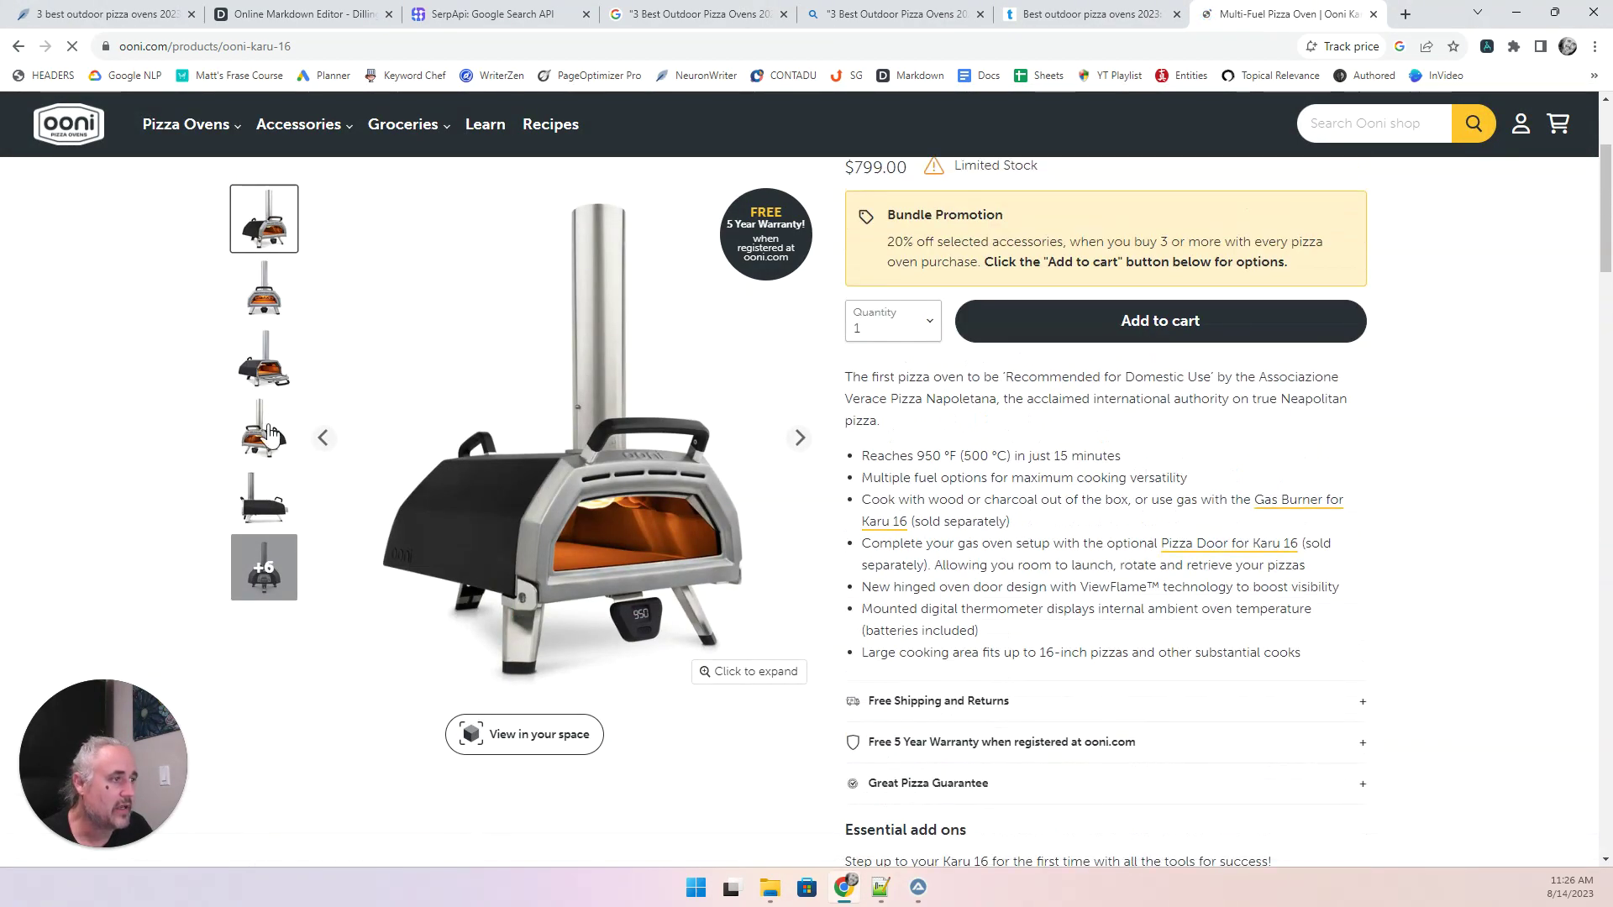
scroll(1004, 454, down, 4)
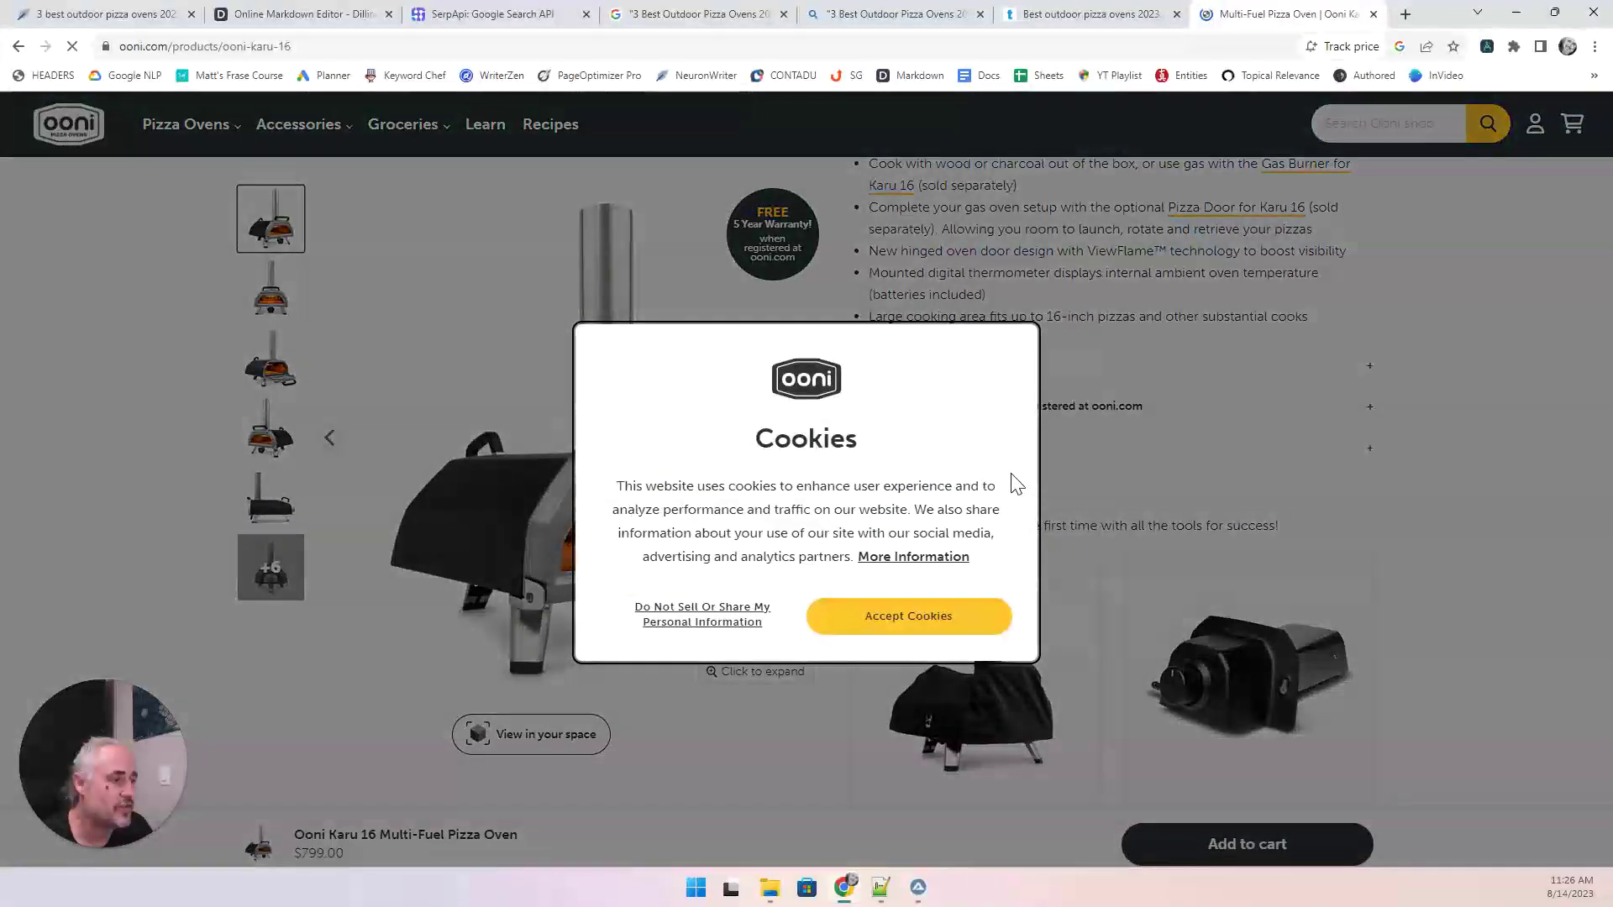
click(844, 628)
Examine the product page's More Info content, including the Ooni Karu 16 description and the Why Choose Multi-Fuel section.
scroll(1377, 559, down, 10)
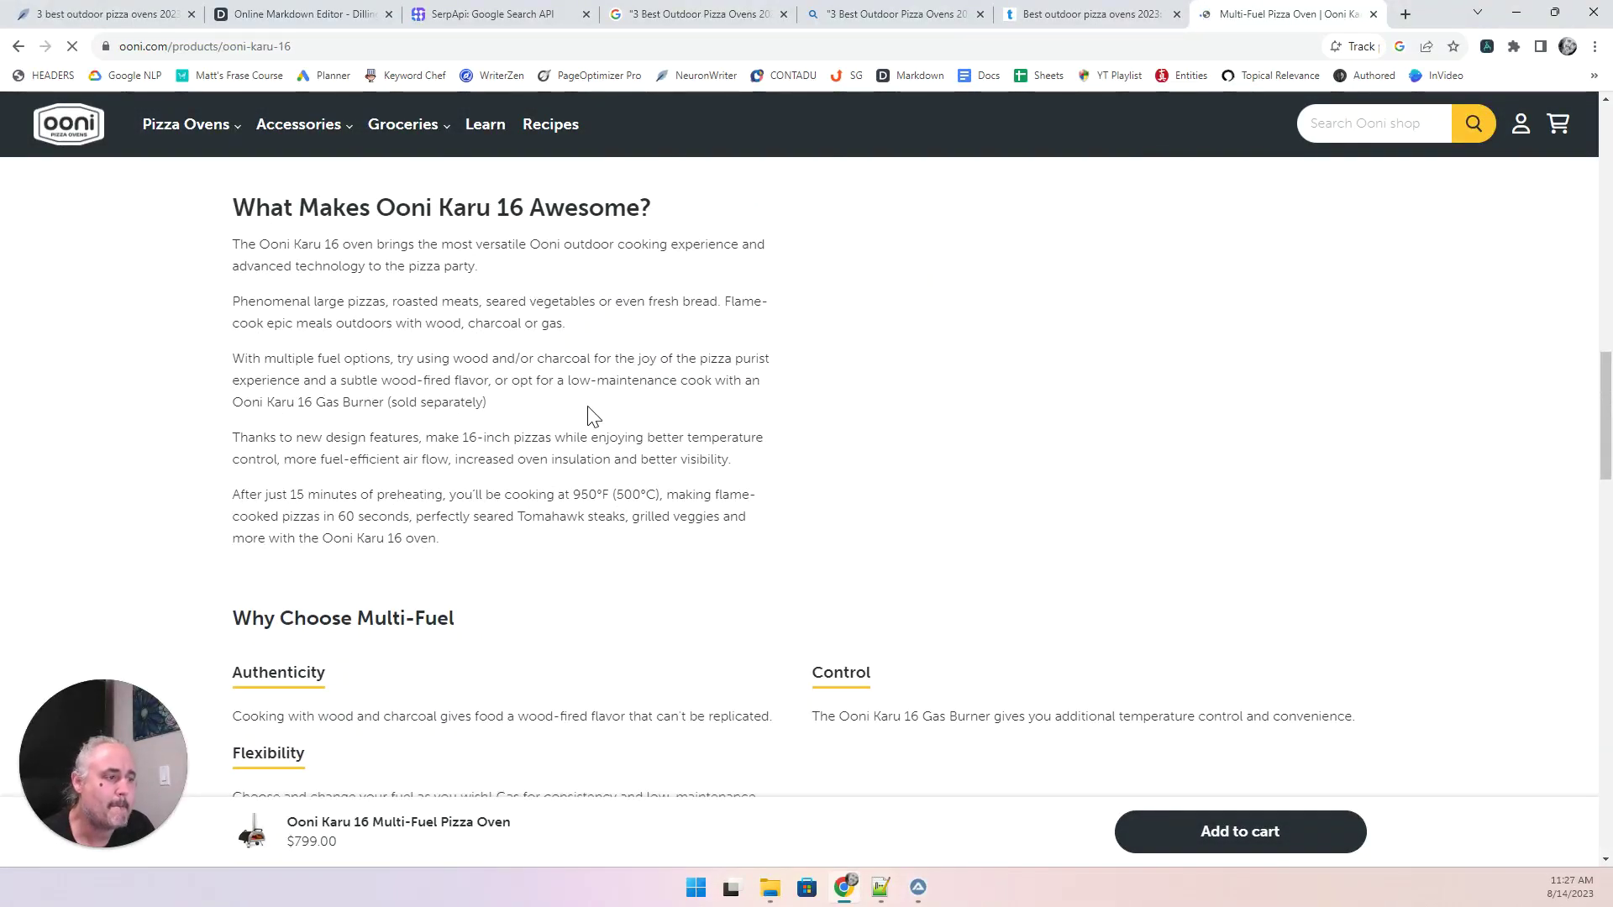
scroll(588, 417, down, 2)
scroll(585, 414, down, 3)
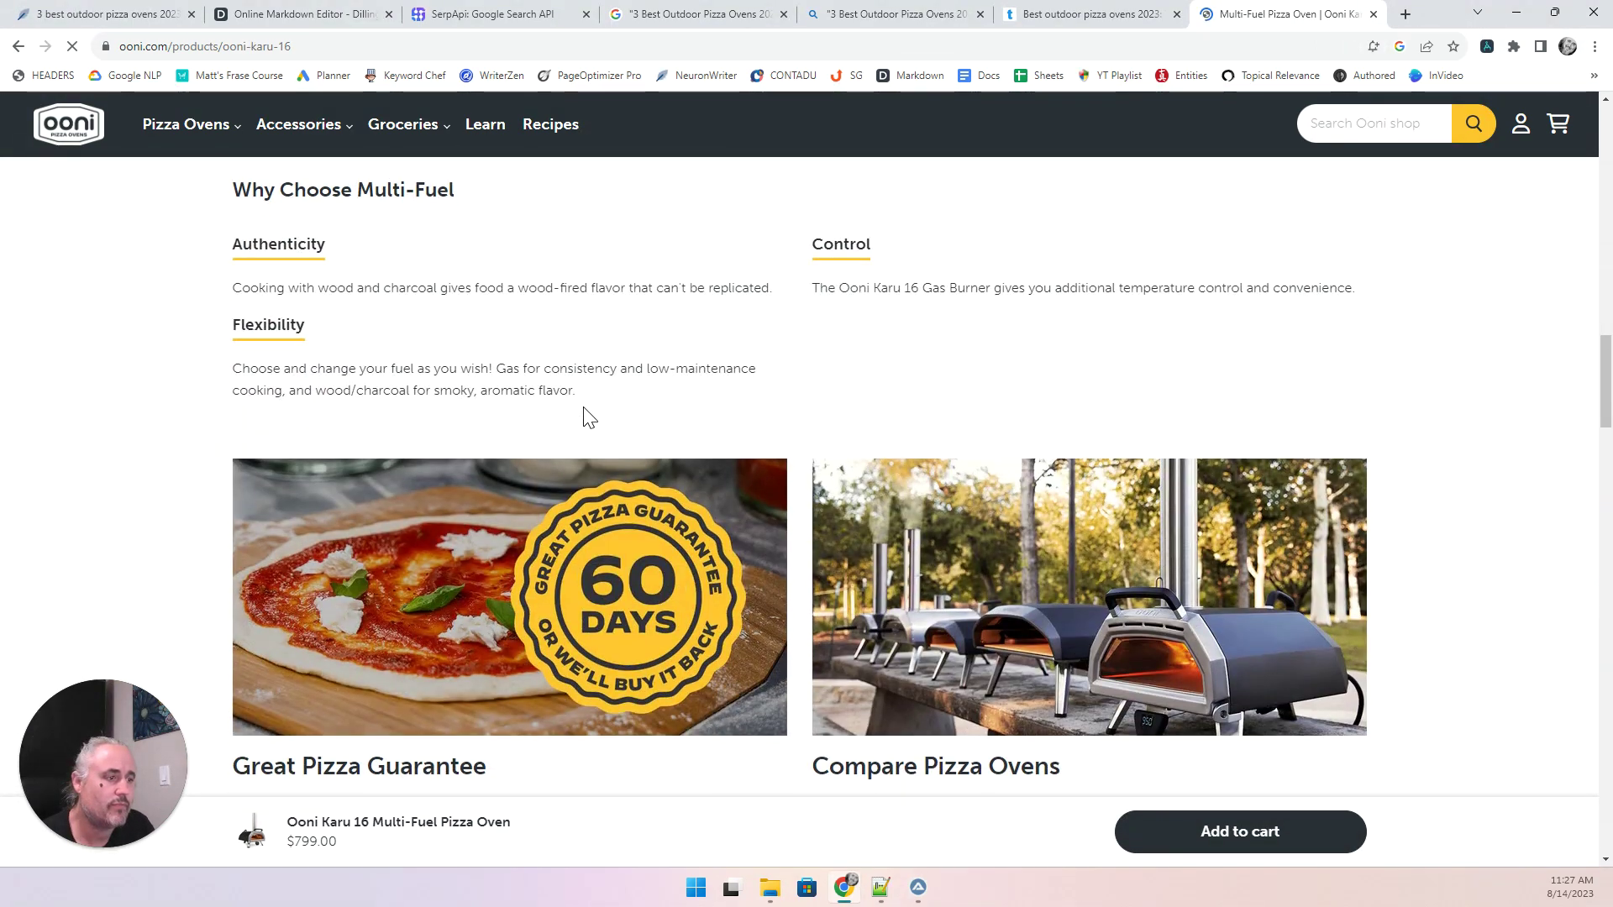
scroll(585, 413, up, 2)
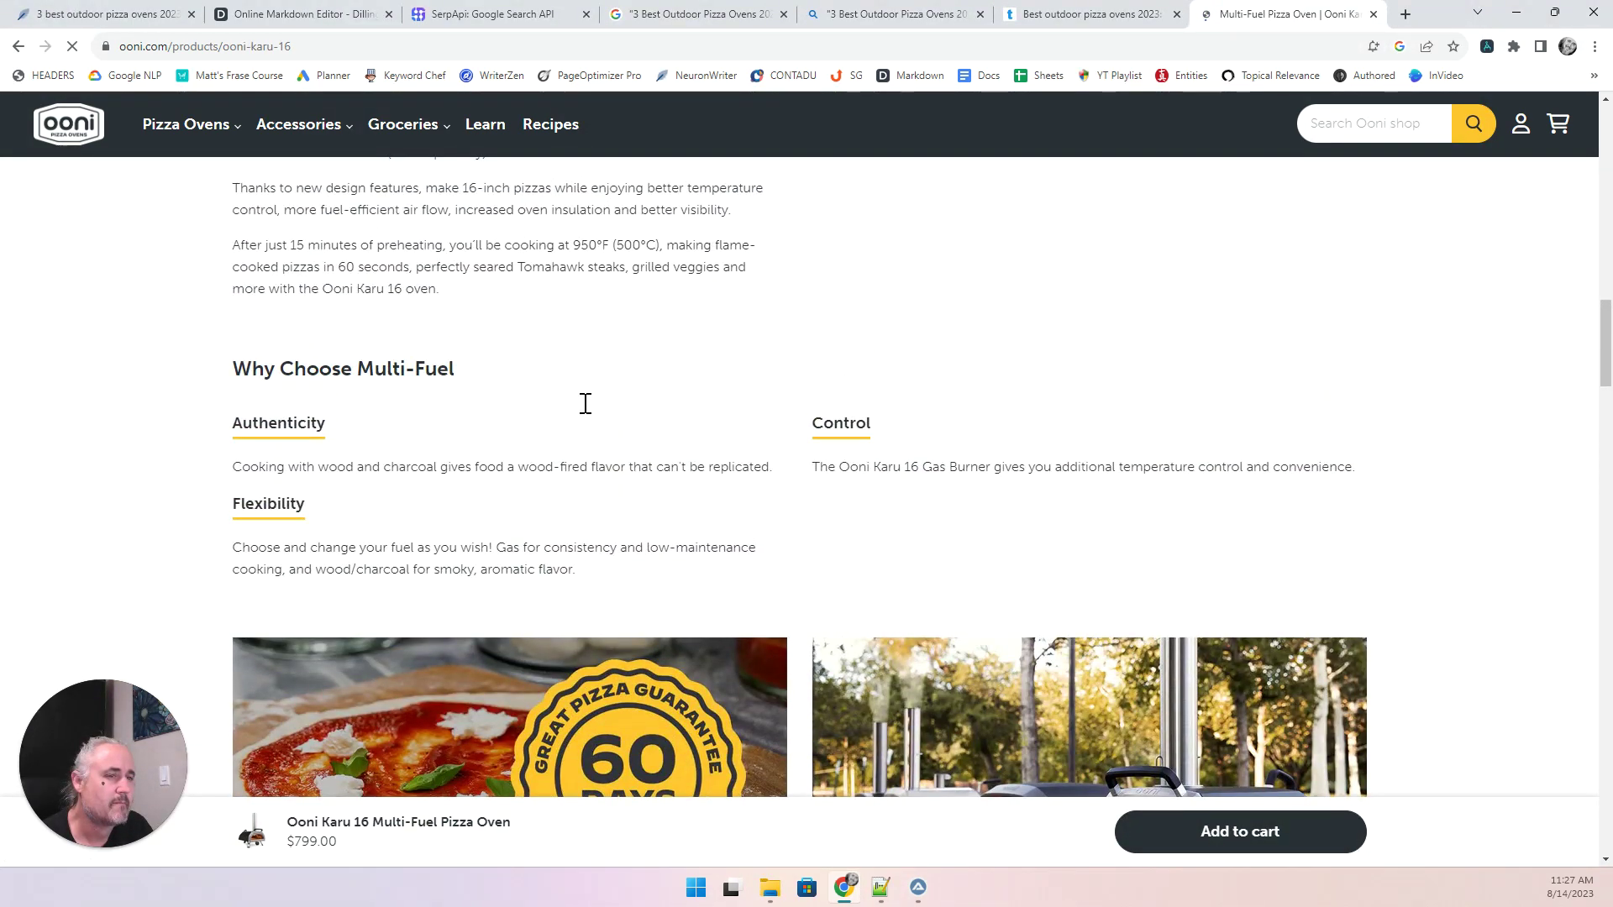
scroll(585, 413, up, 1)
scroll(584, 405, down, 7)
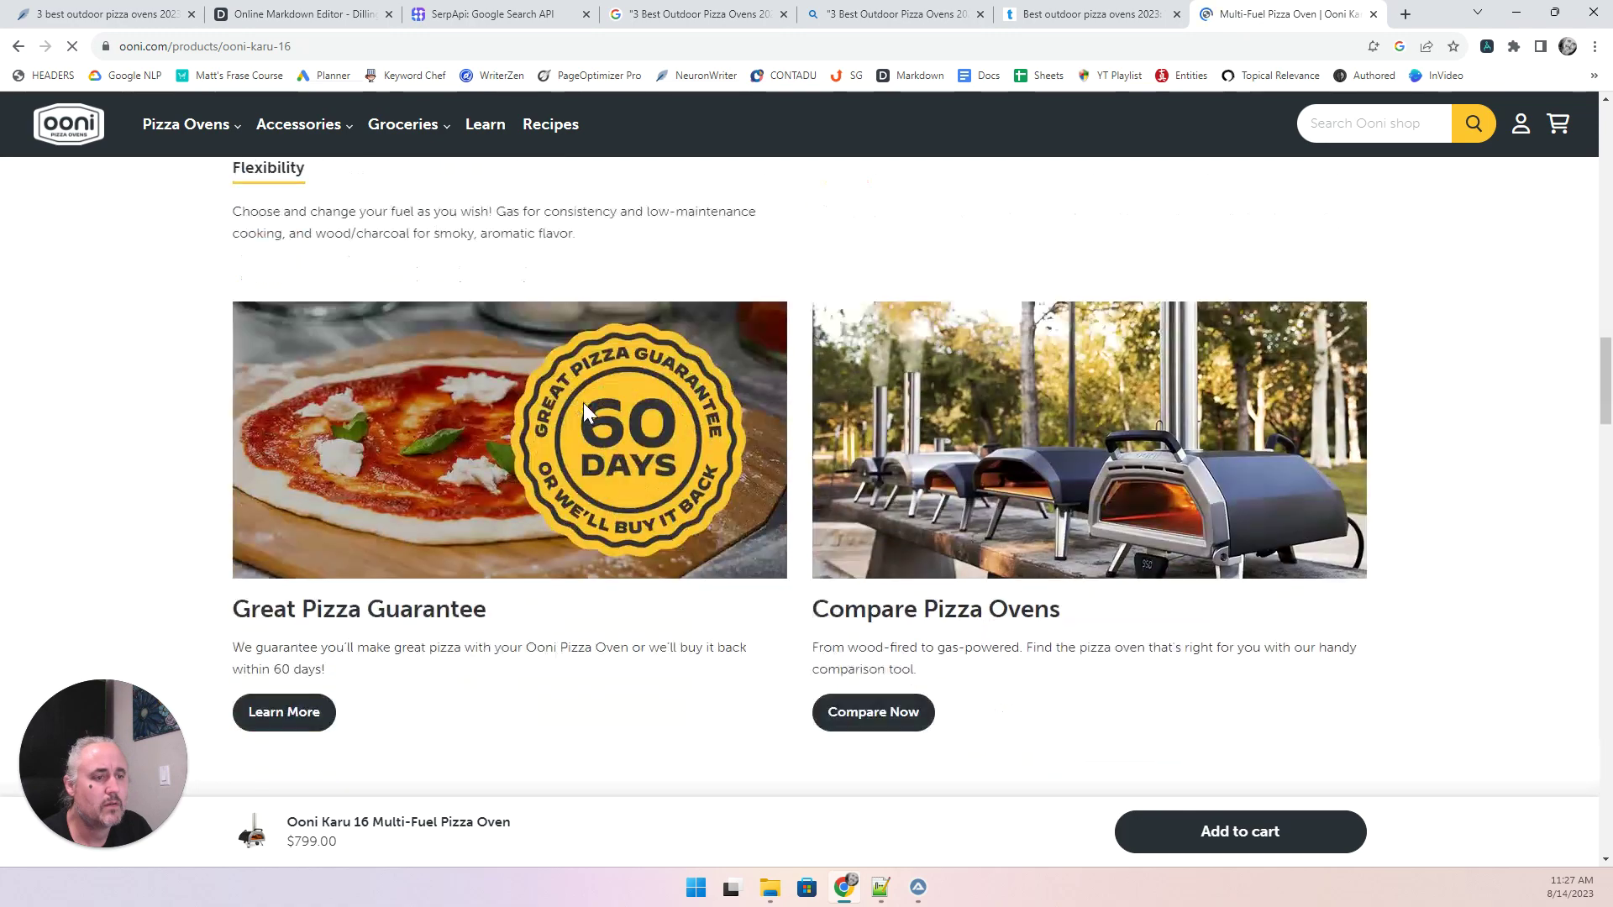
scroll(586, 414, up, 9)
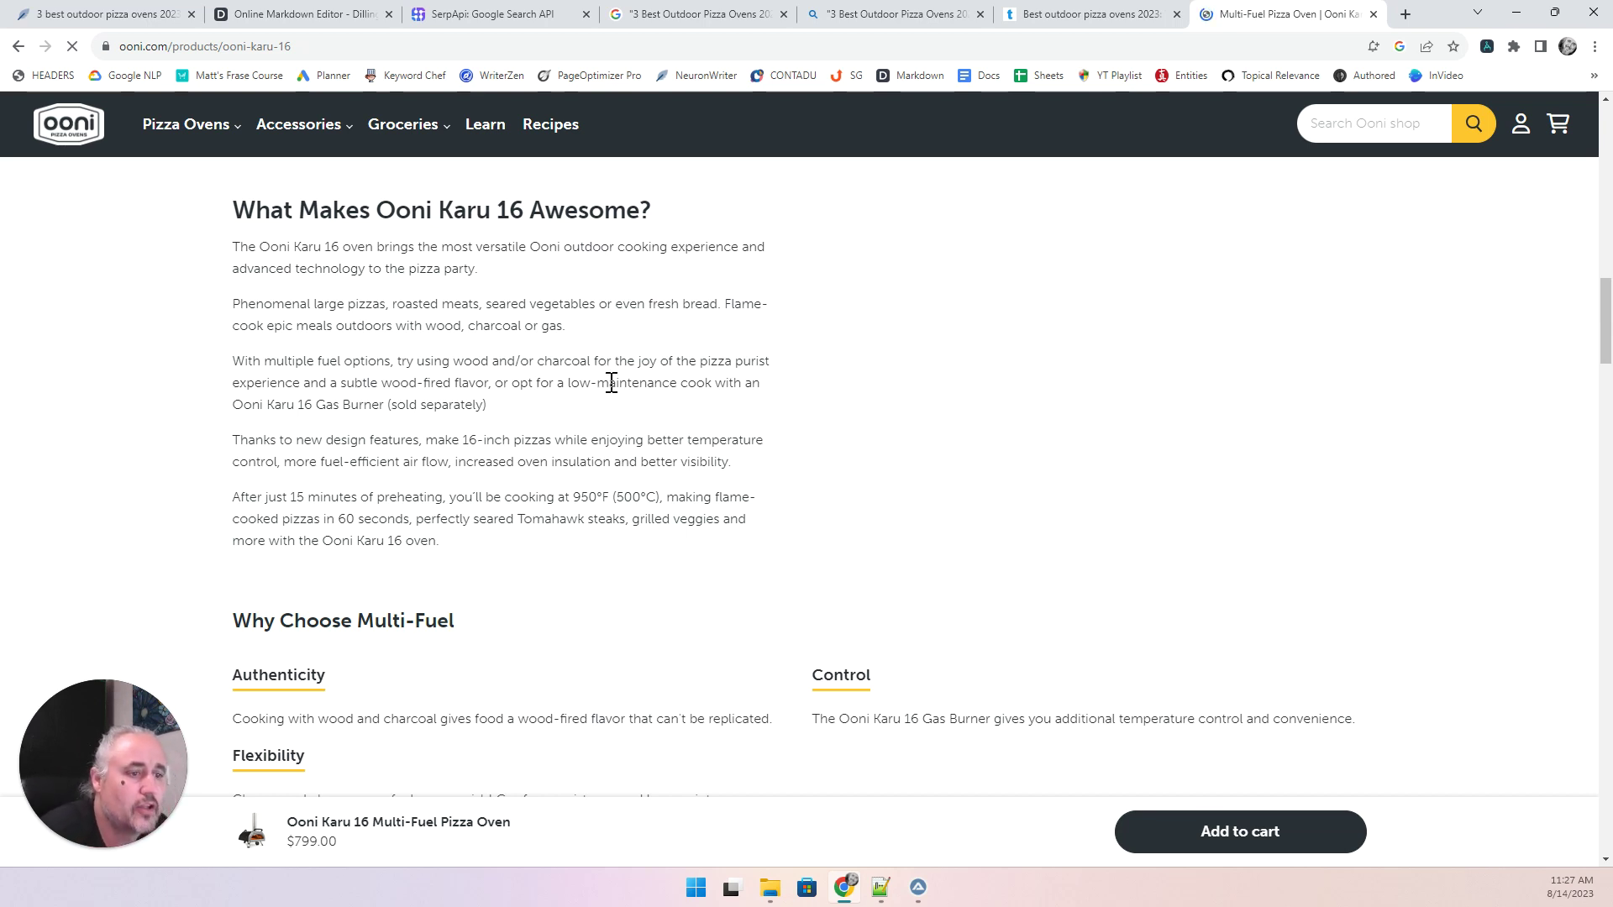
scroll(580, 522, up, 3)
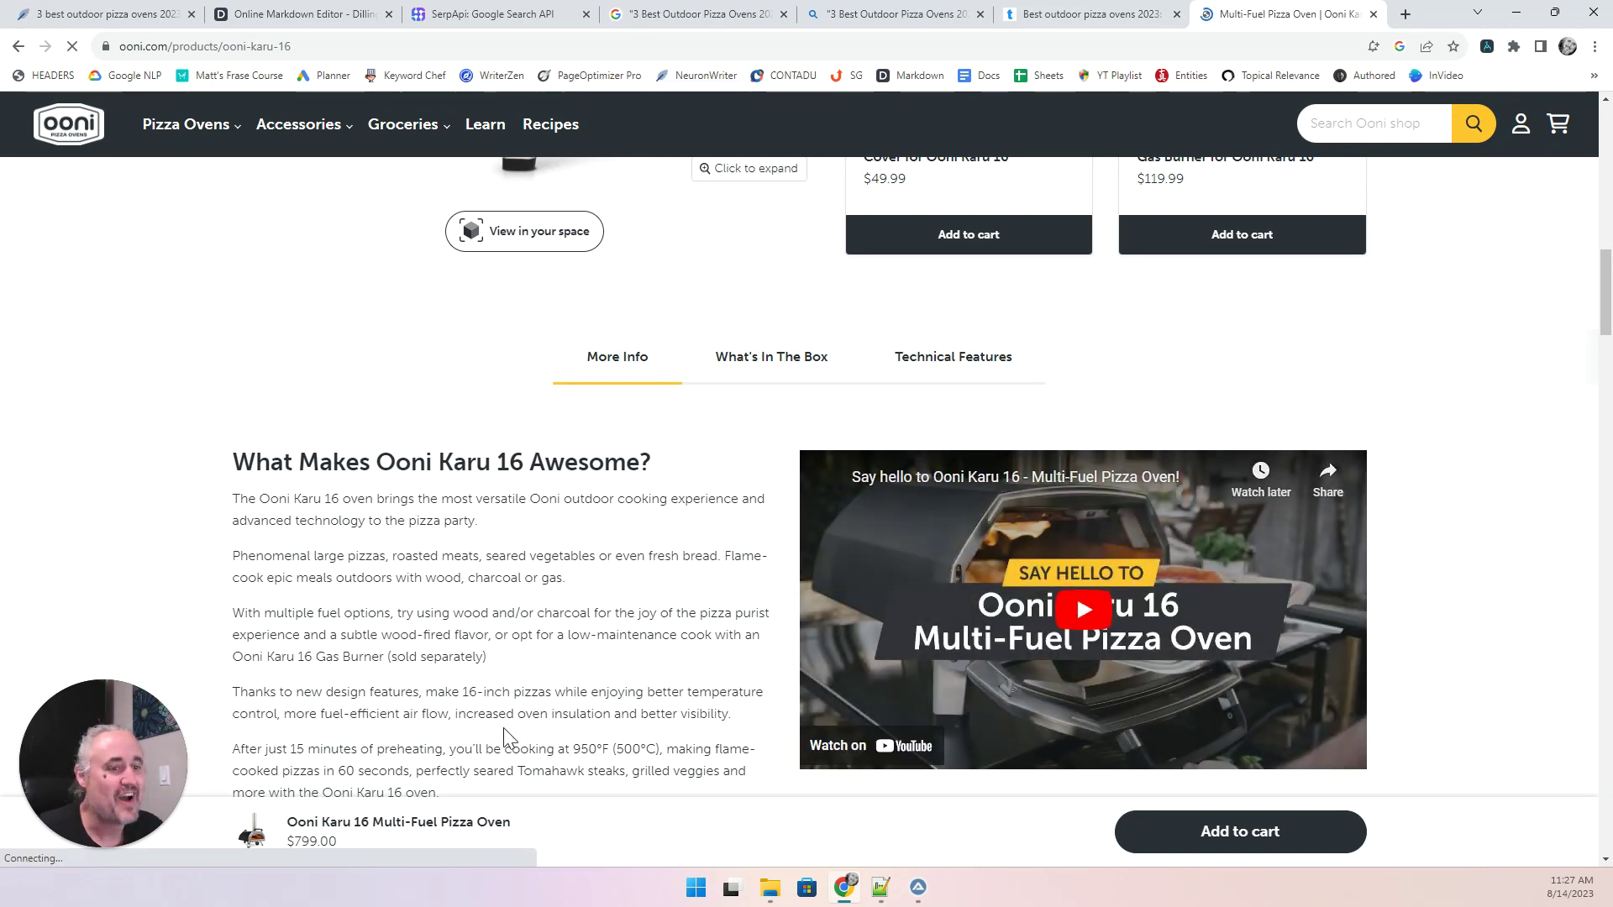
Show the What's In The Box section and read its parts list and purchase notes.
click(782, 366)
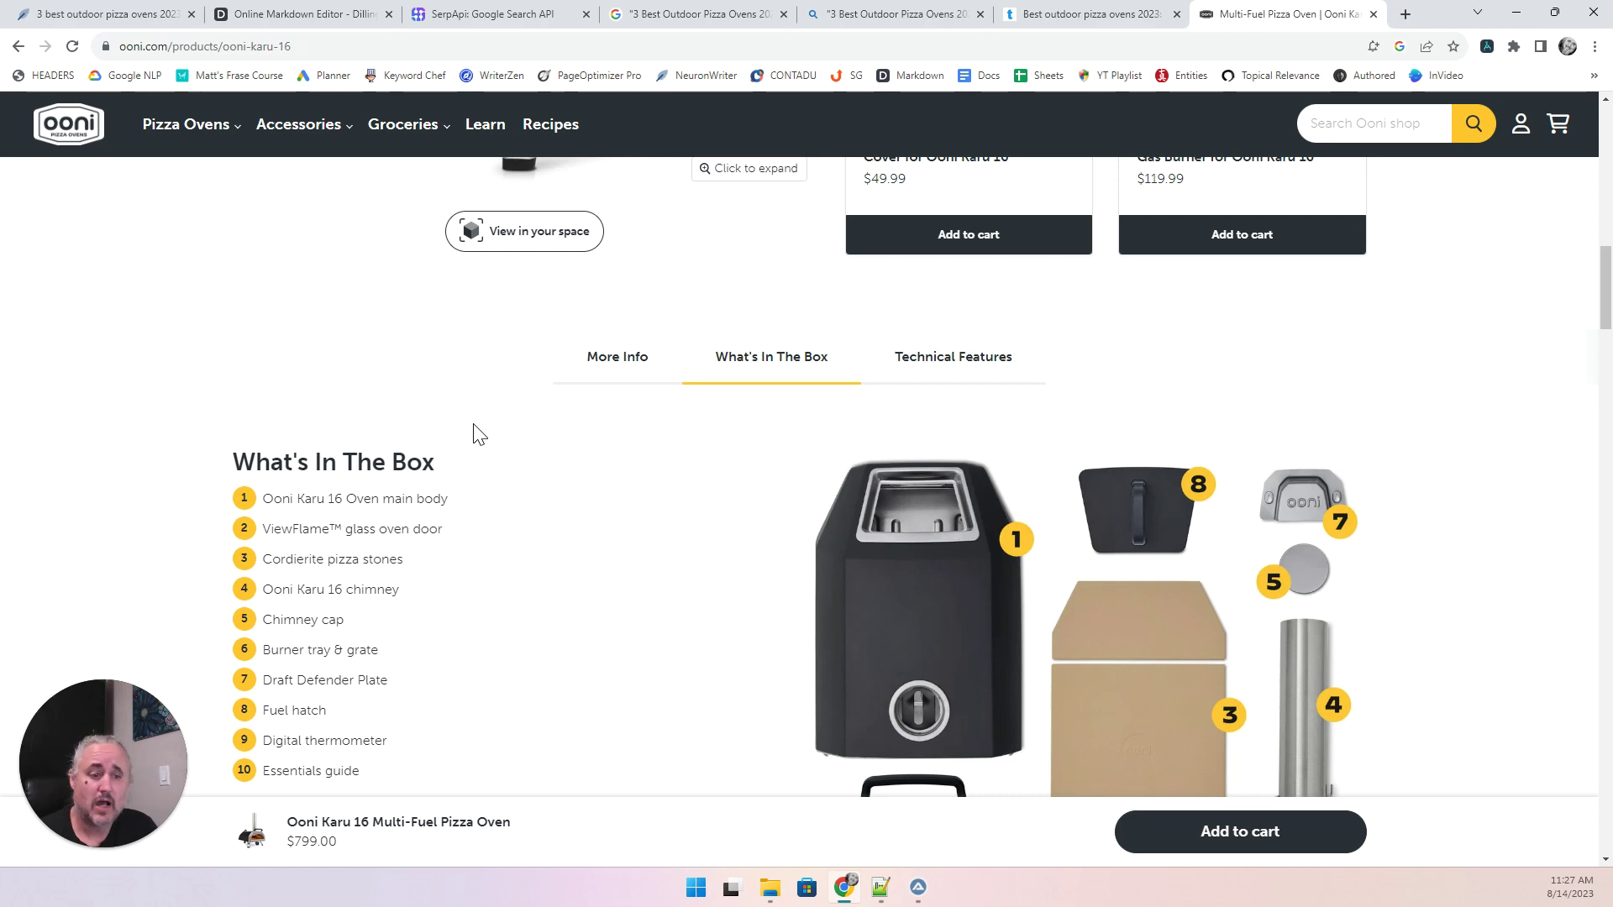
scroll(568, 597, down, 3)
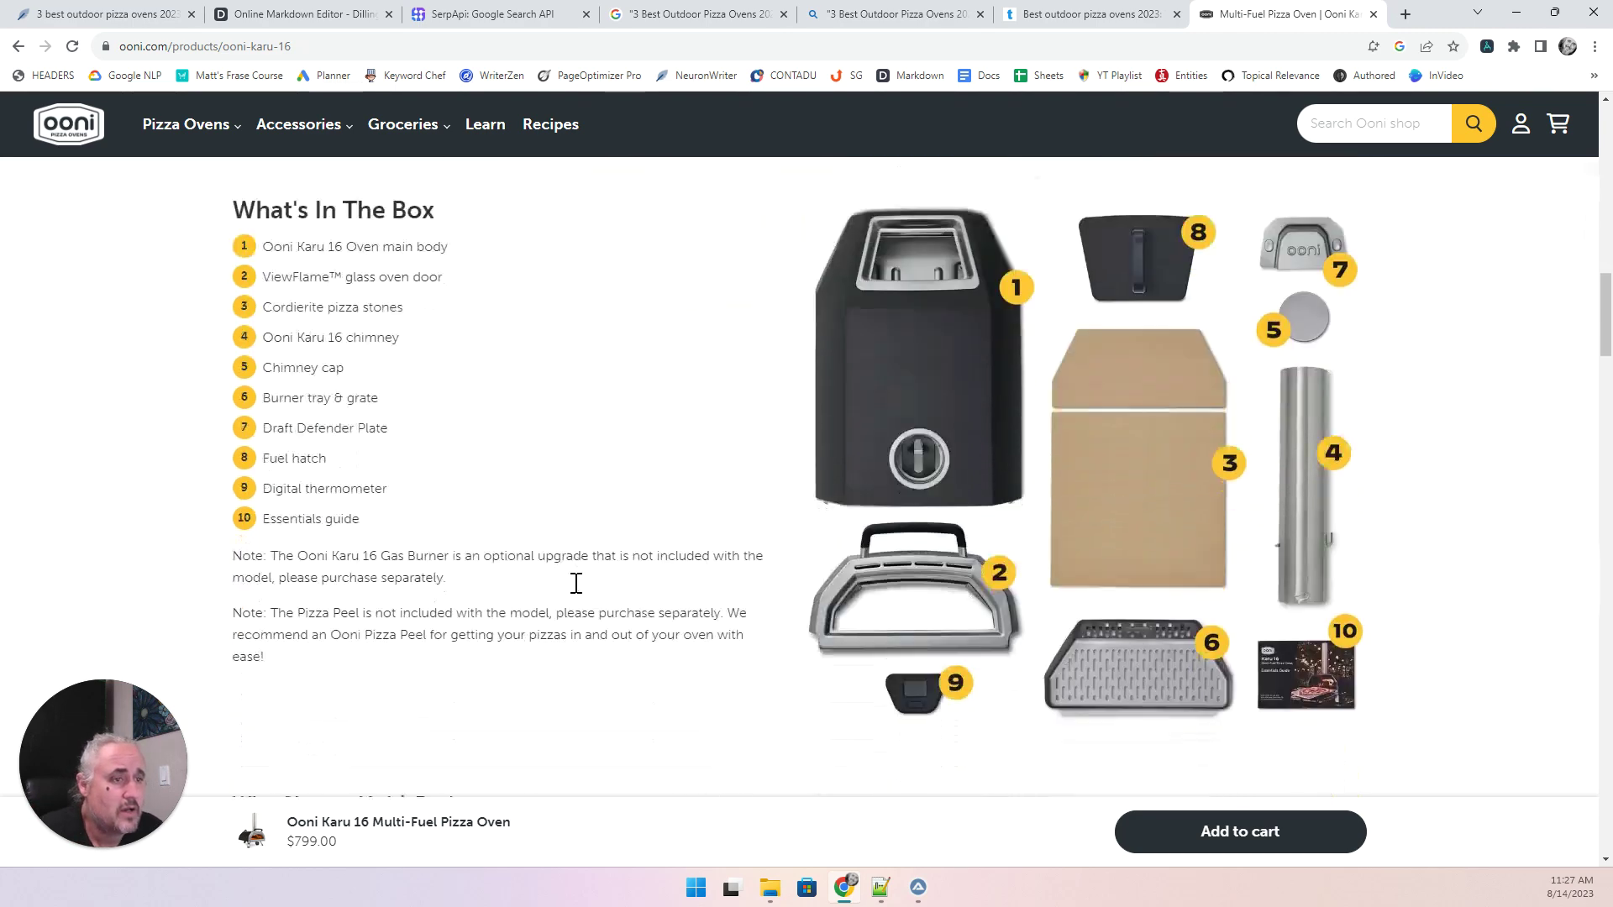
scroll(564, 629, down, 6)
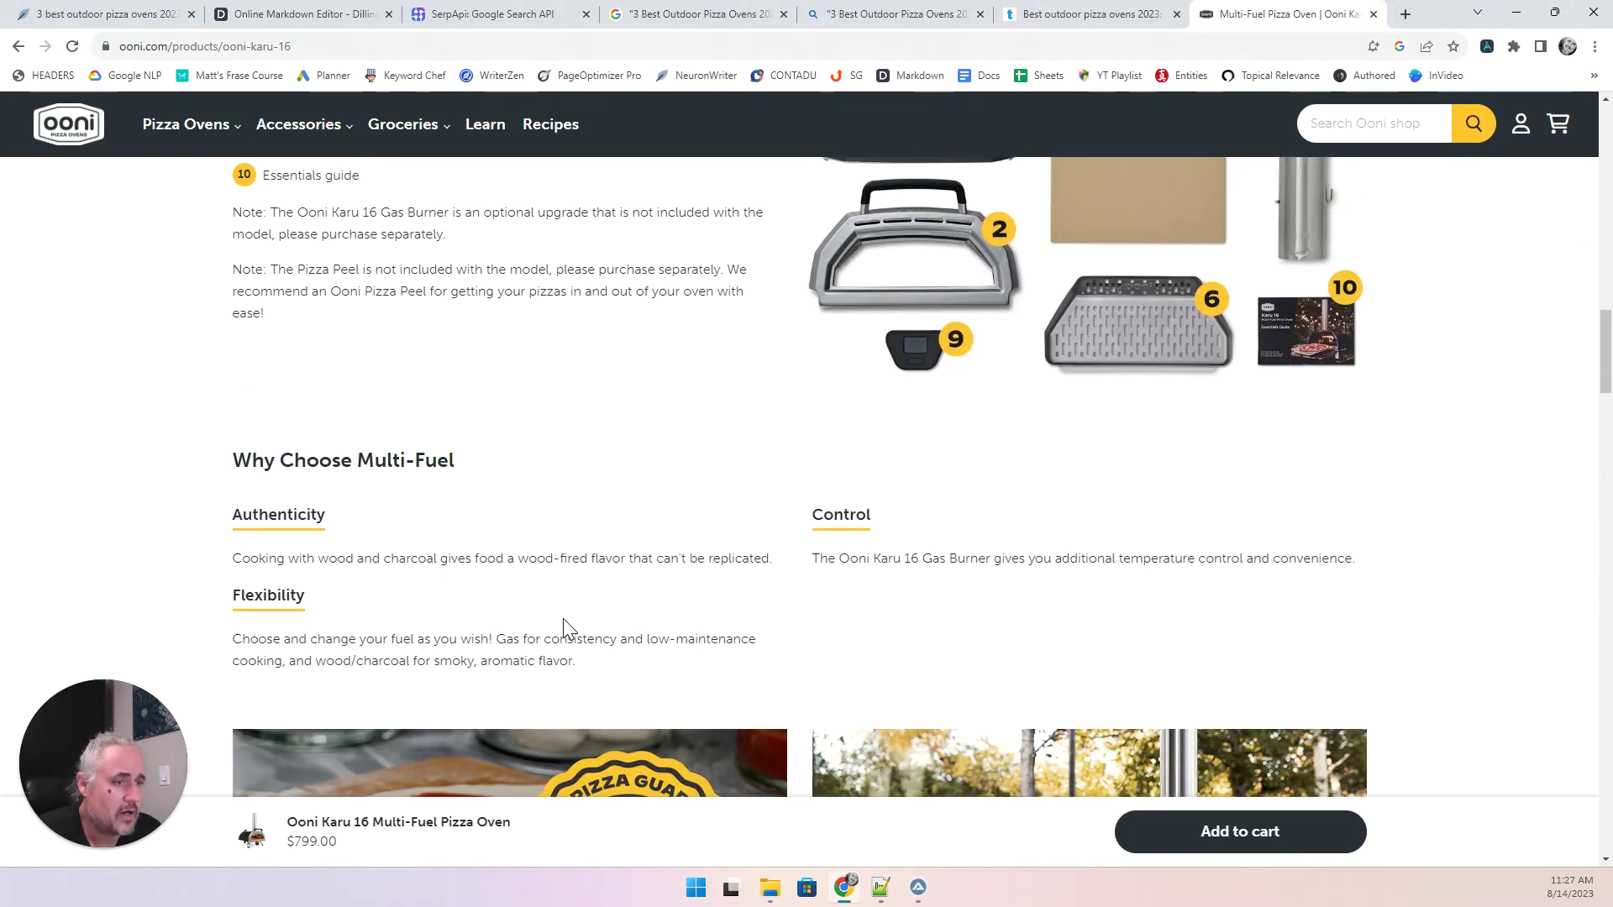
scroll(564, 628, down, 4)
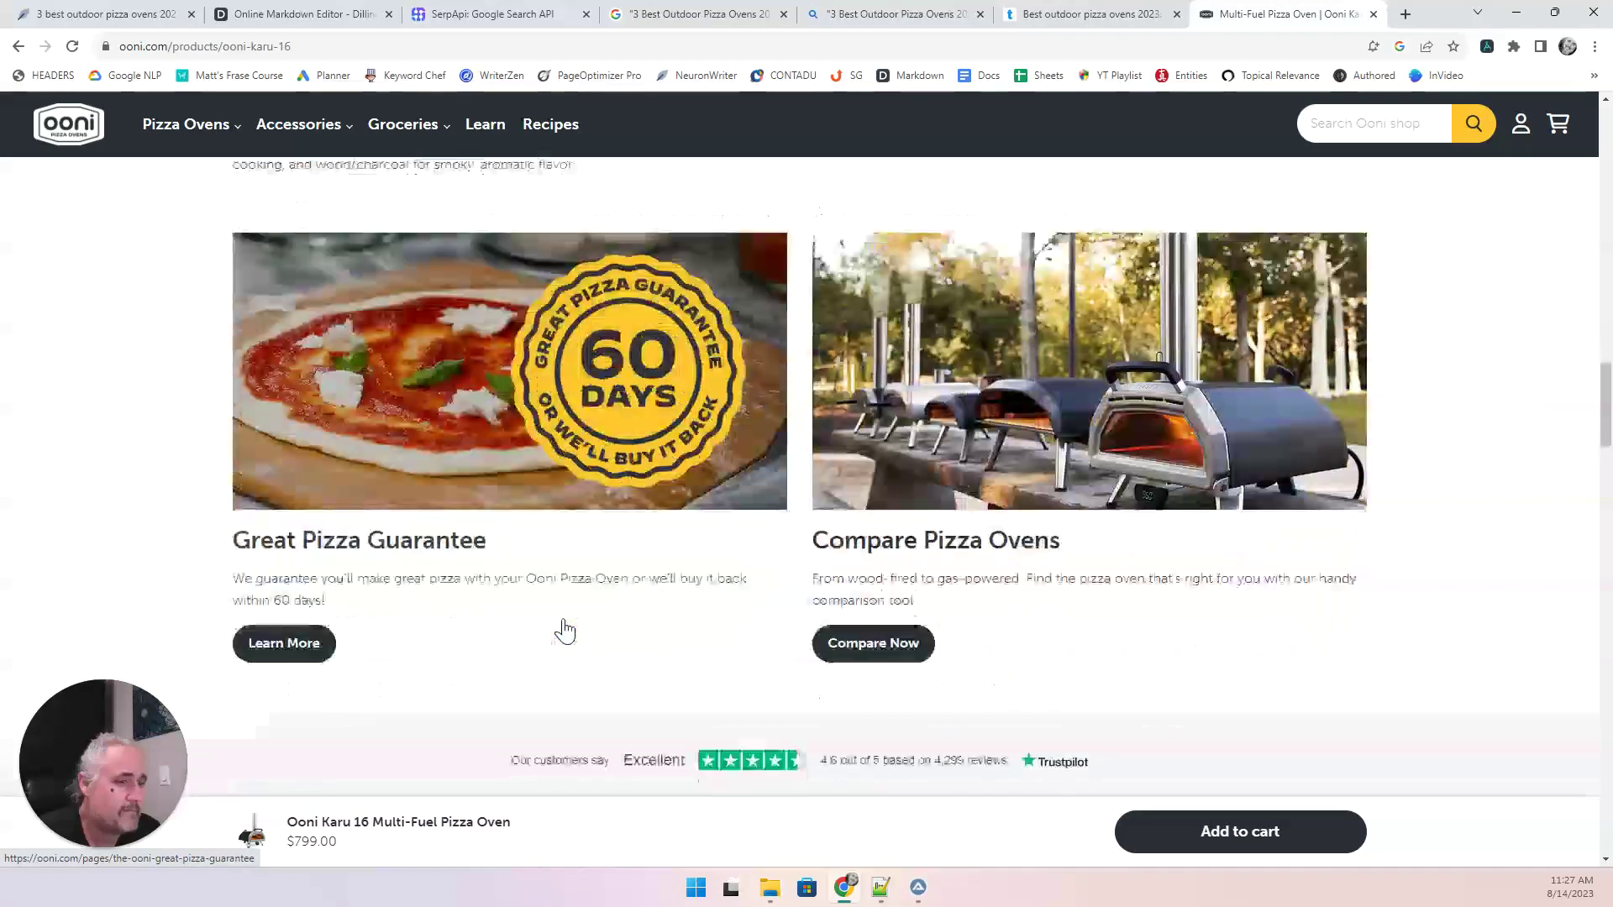
Review the oven's main feature bullets and essential add-ons, returning to the detailed product information sections.
scroll(564, 628, up, 18)
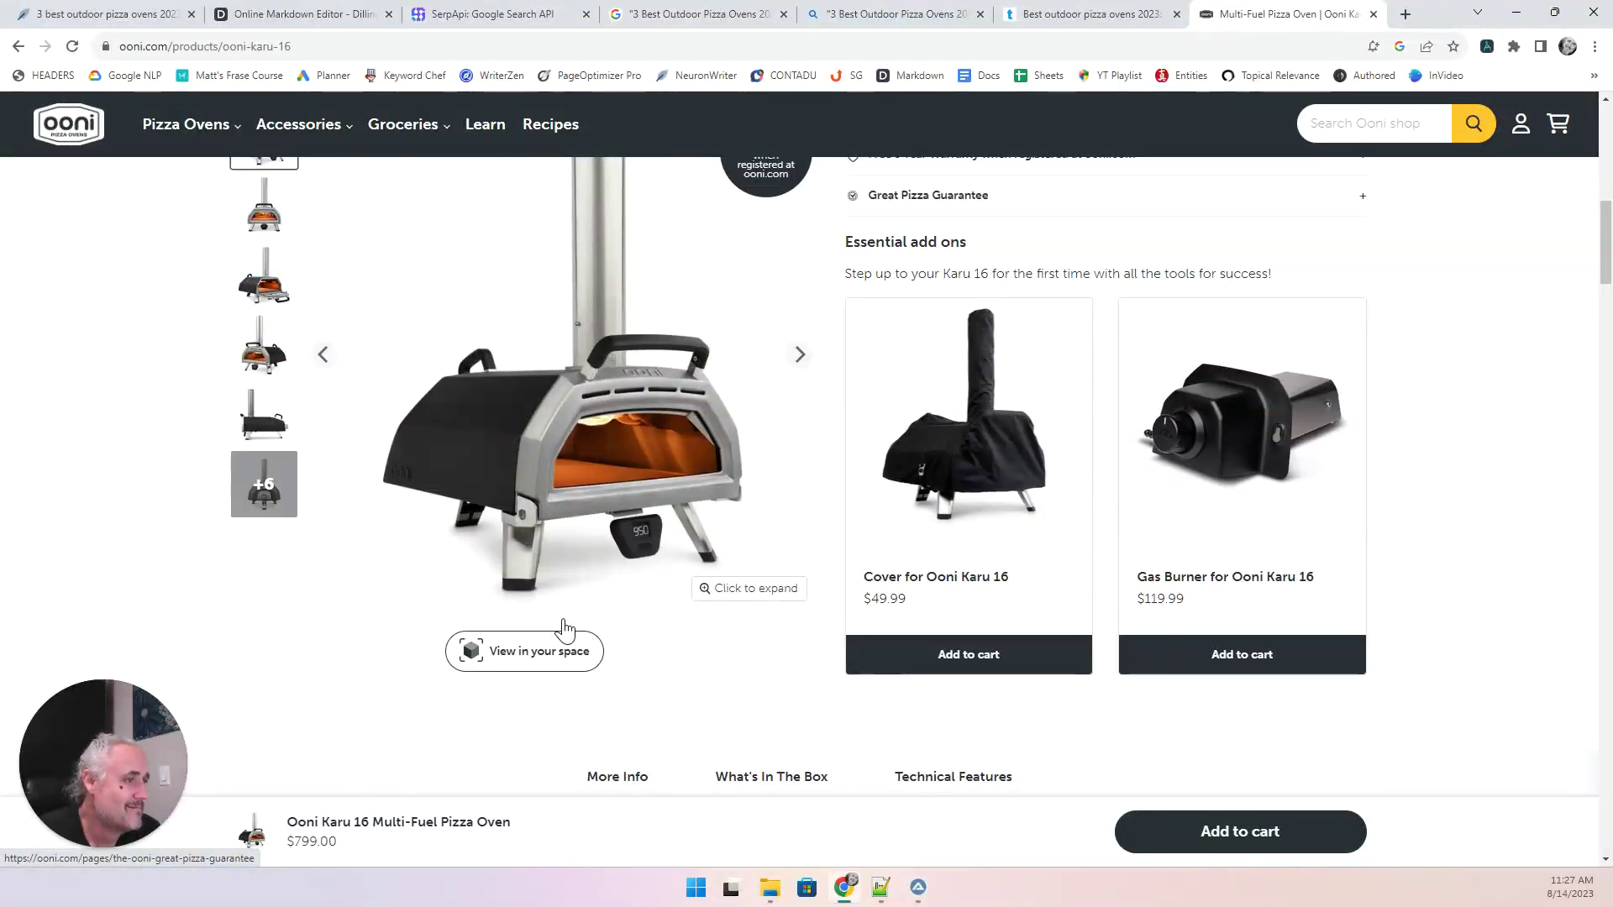
scroll(563, 626, up, 8)
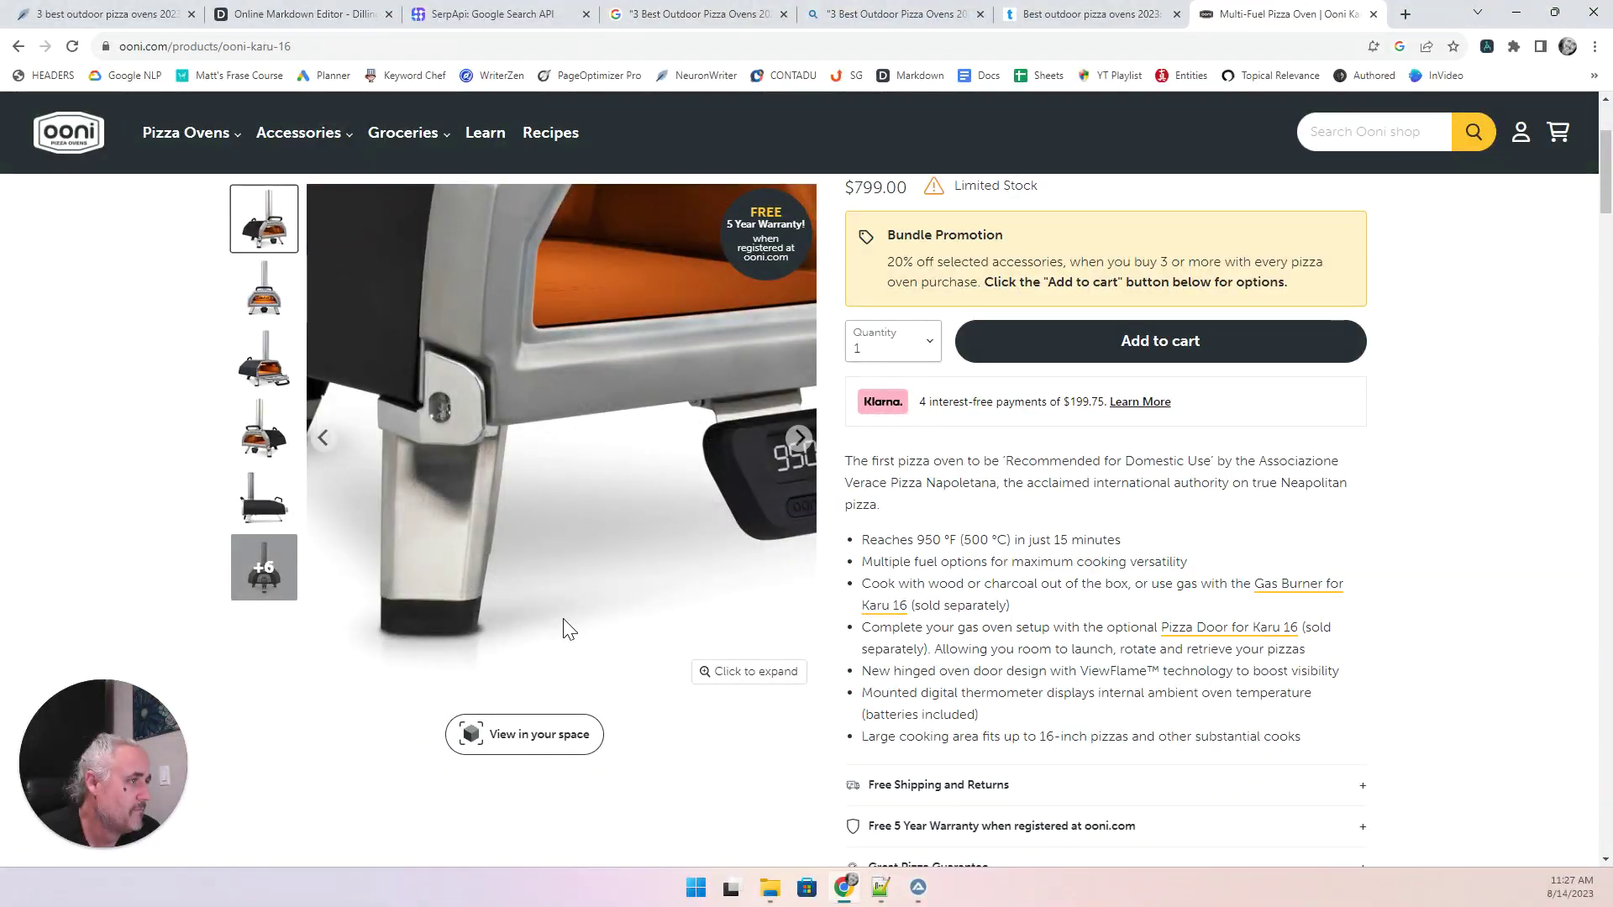
scroll(565, 628, up, 3)
scroll(565, 630, down, 1)
scroll(563, 630, down, 5)
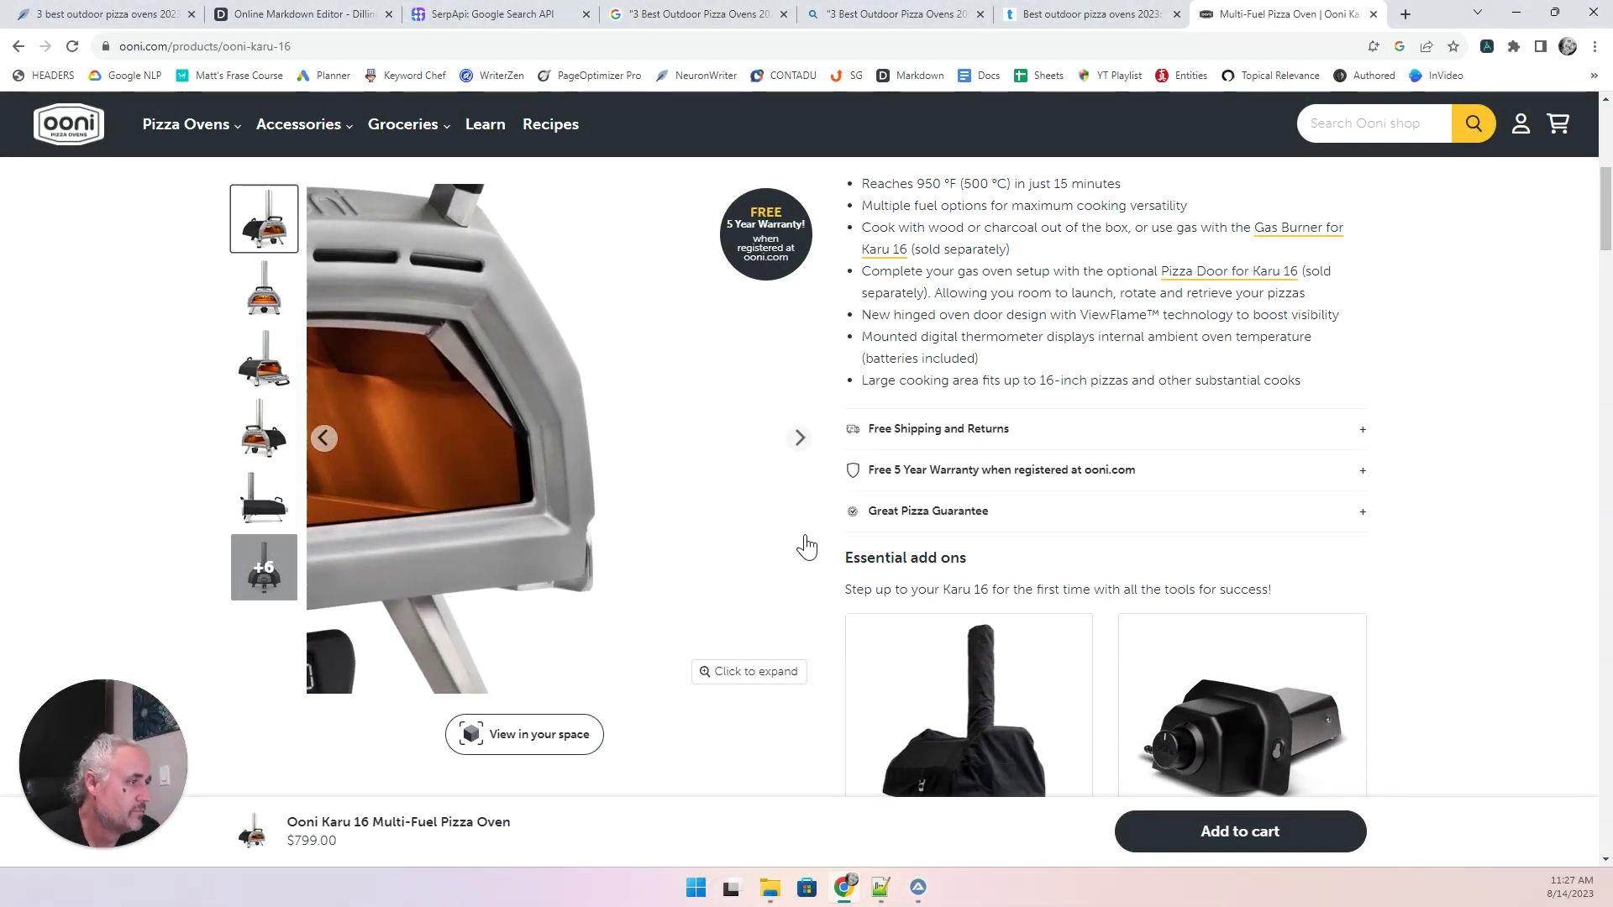
scroll(786, 534, down, 9)
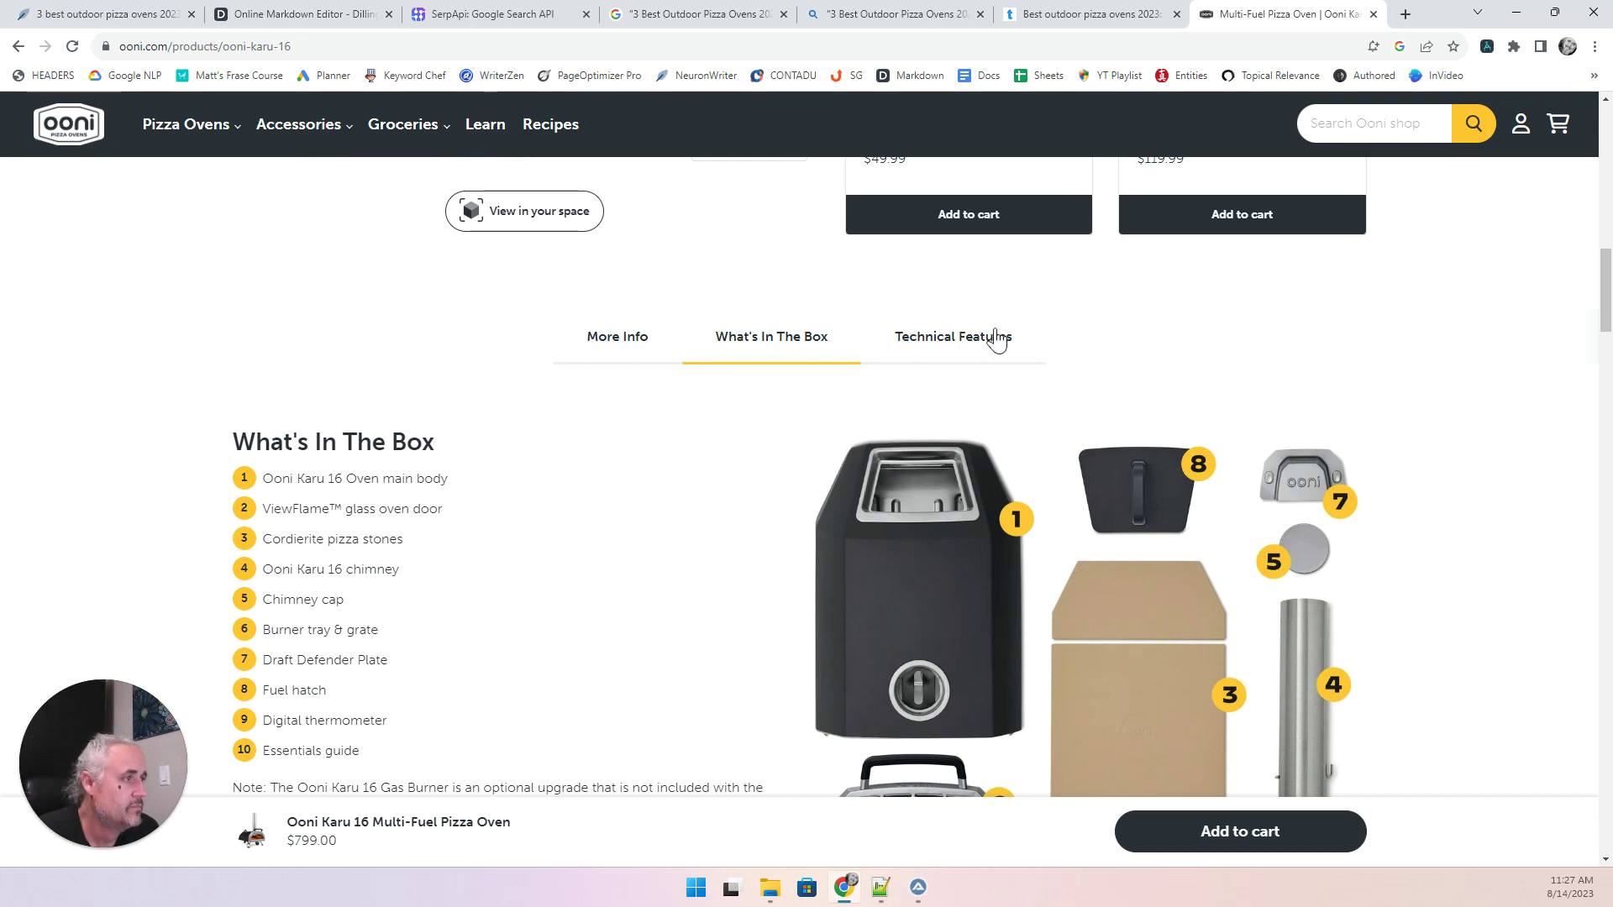
Show the Technical Features section and examine the oven's dimensions, blueprint, downloadable guides and the Why Choose Multi-Fuel content.
click(991, 336)
scroll(1377, 629, down, 2)
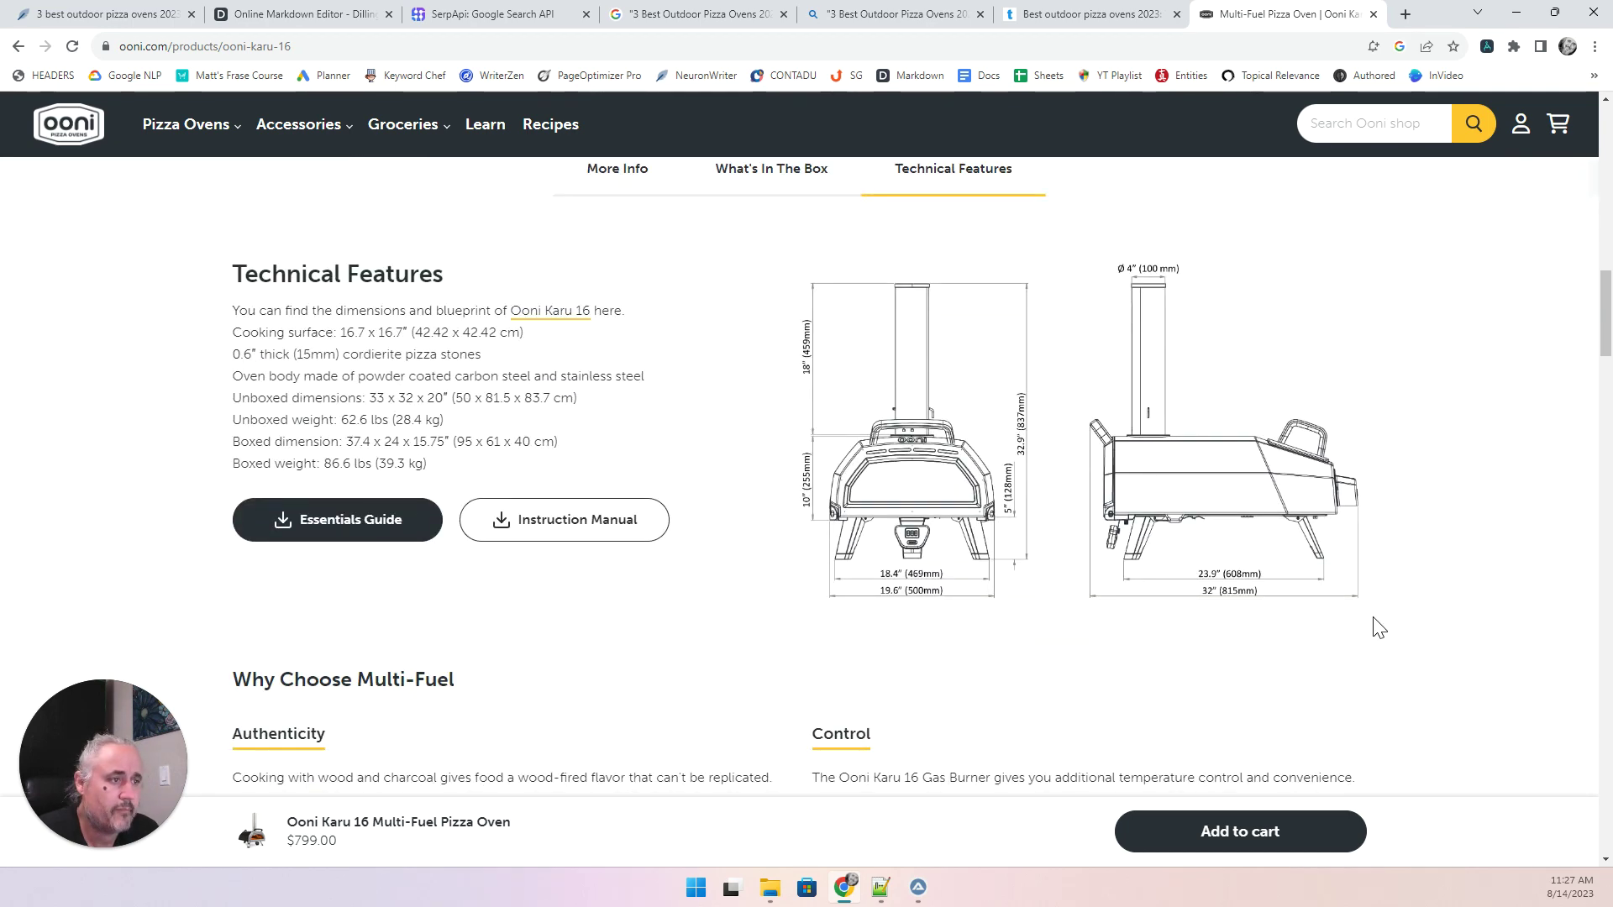
scroll(1253, 609, down, 1)
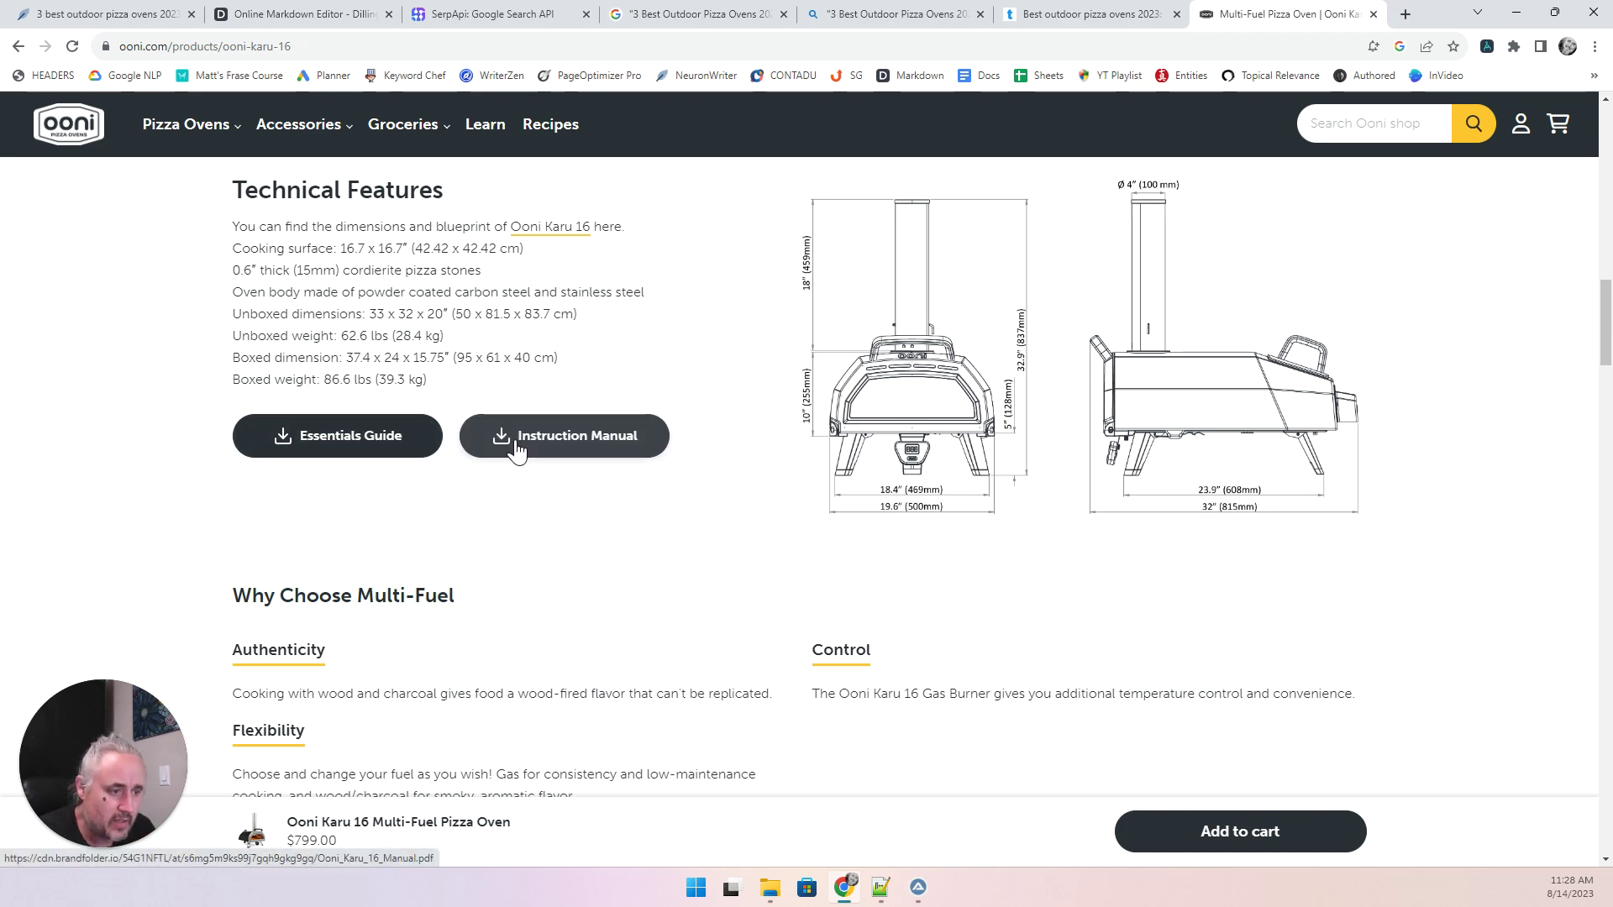
scroll(661, 542, down, 1)
scroll(662, 557, down, 3)
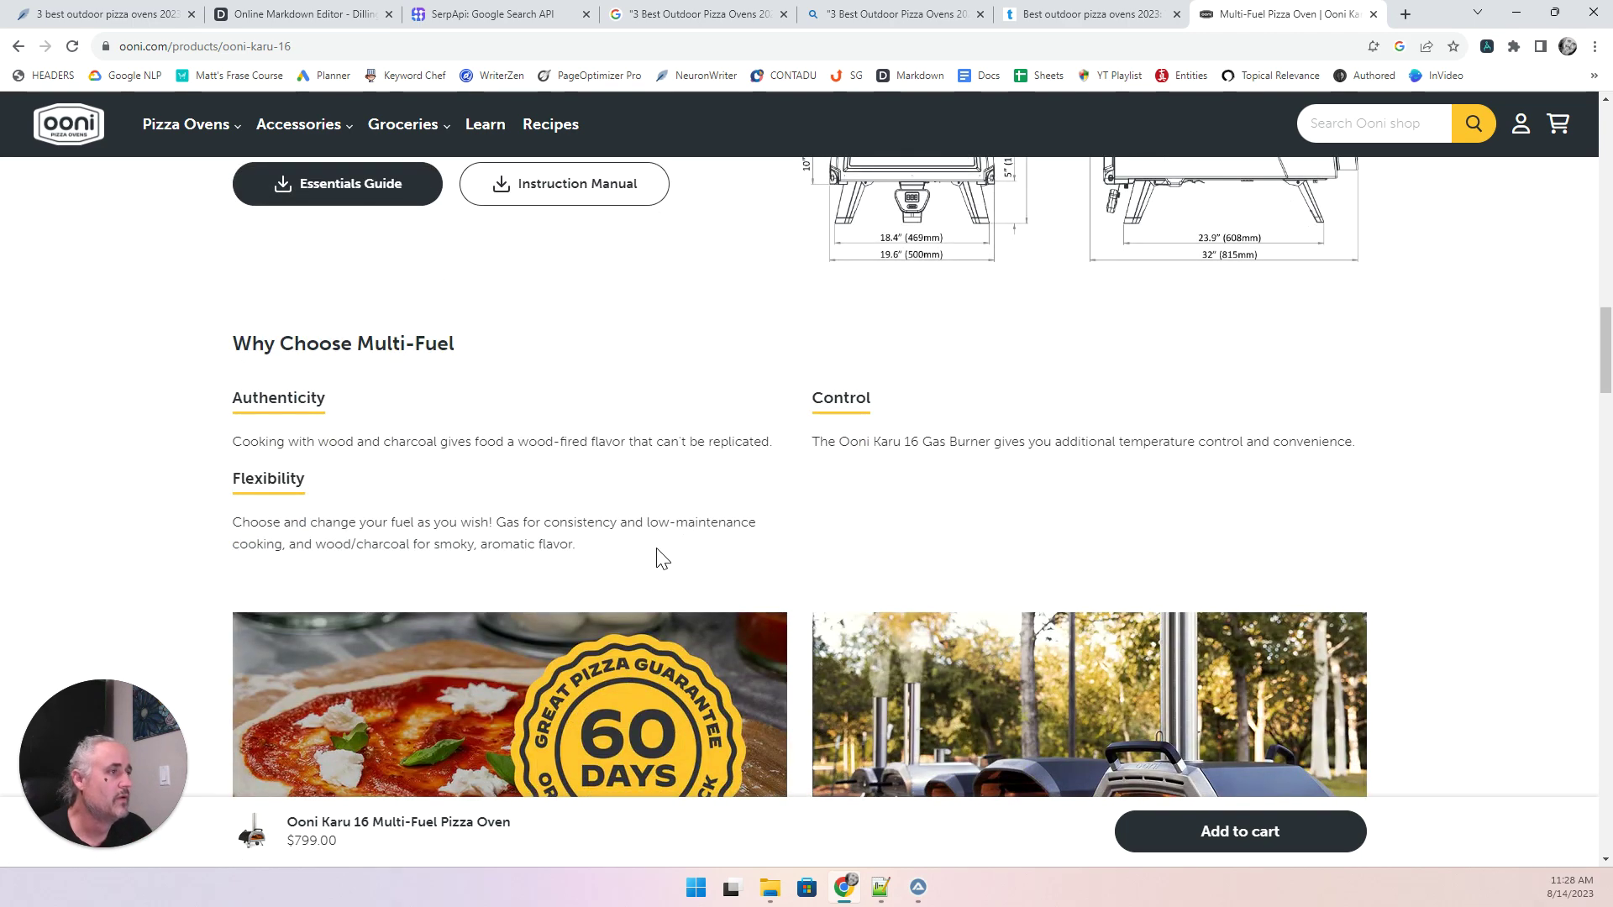
scroll(660, 559, down, 5)
Return to the Ooni Karu 16 product overview and reread its description and feature bullets.
scroll(657, 560, up, 10)
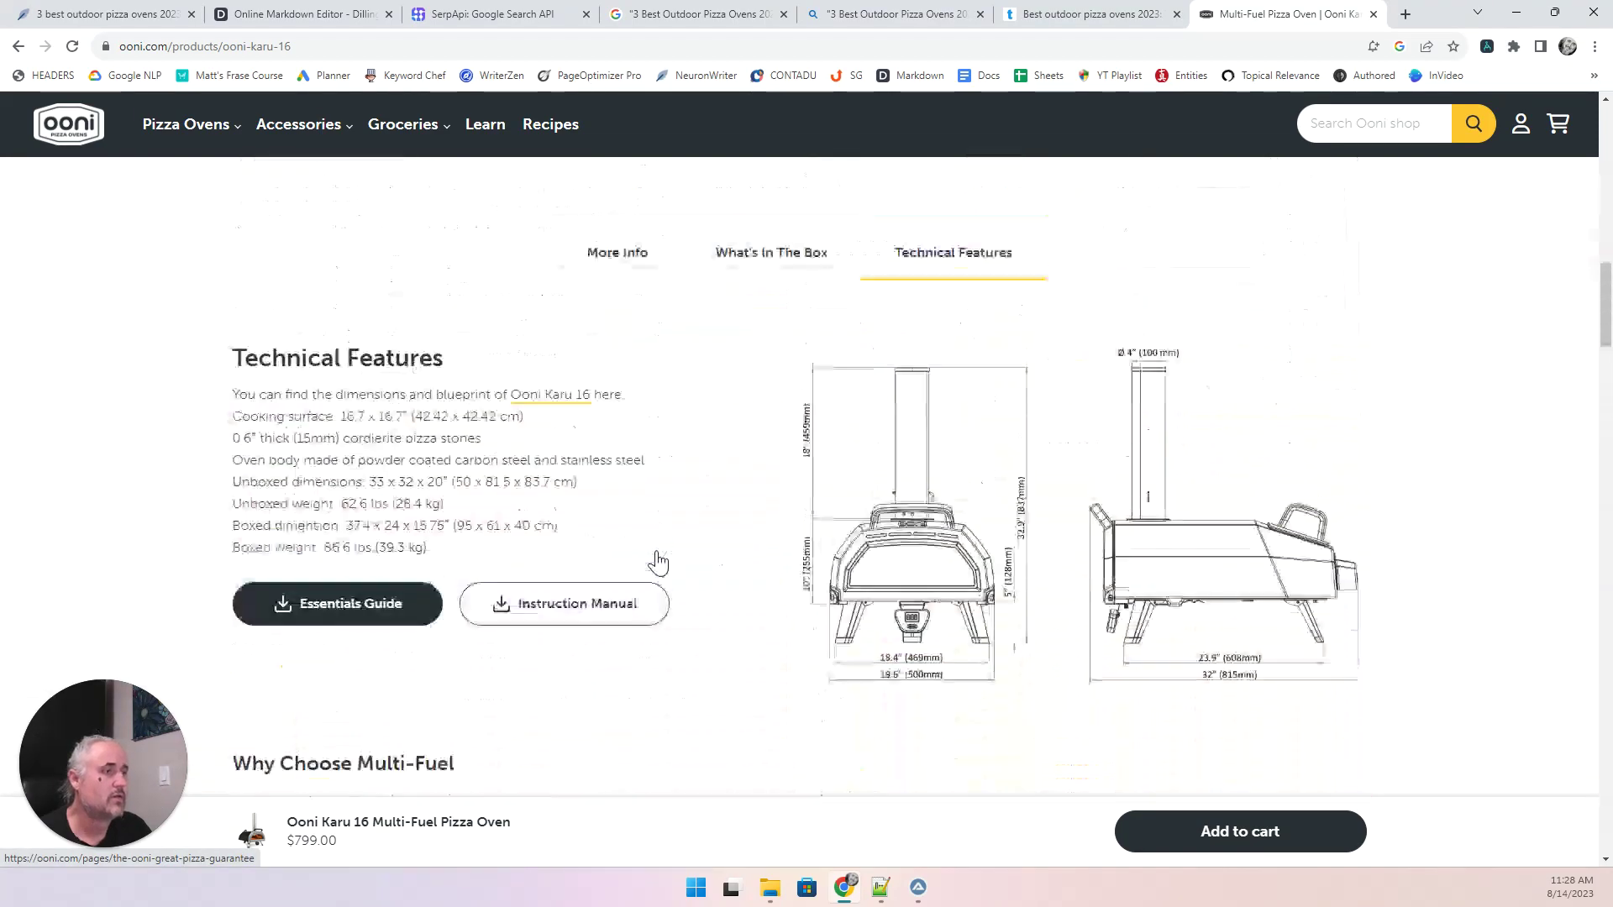
scroll(657, 558, up, 15)
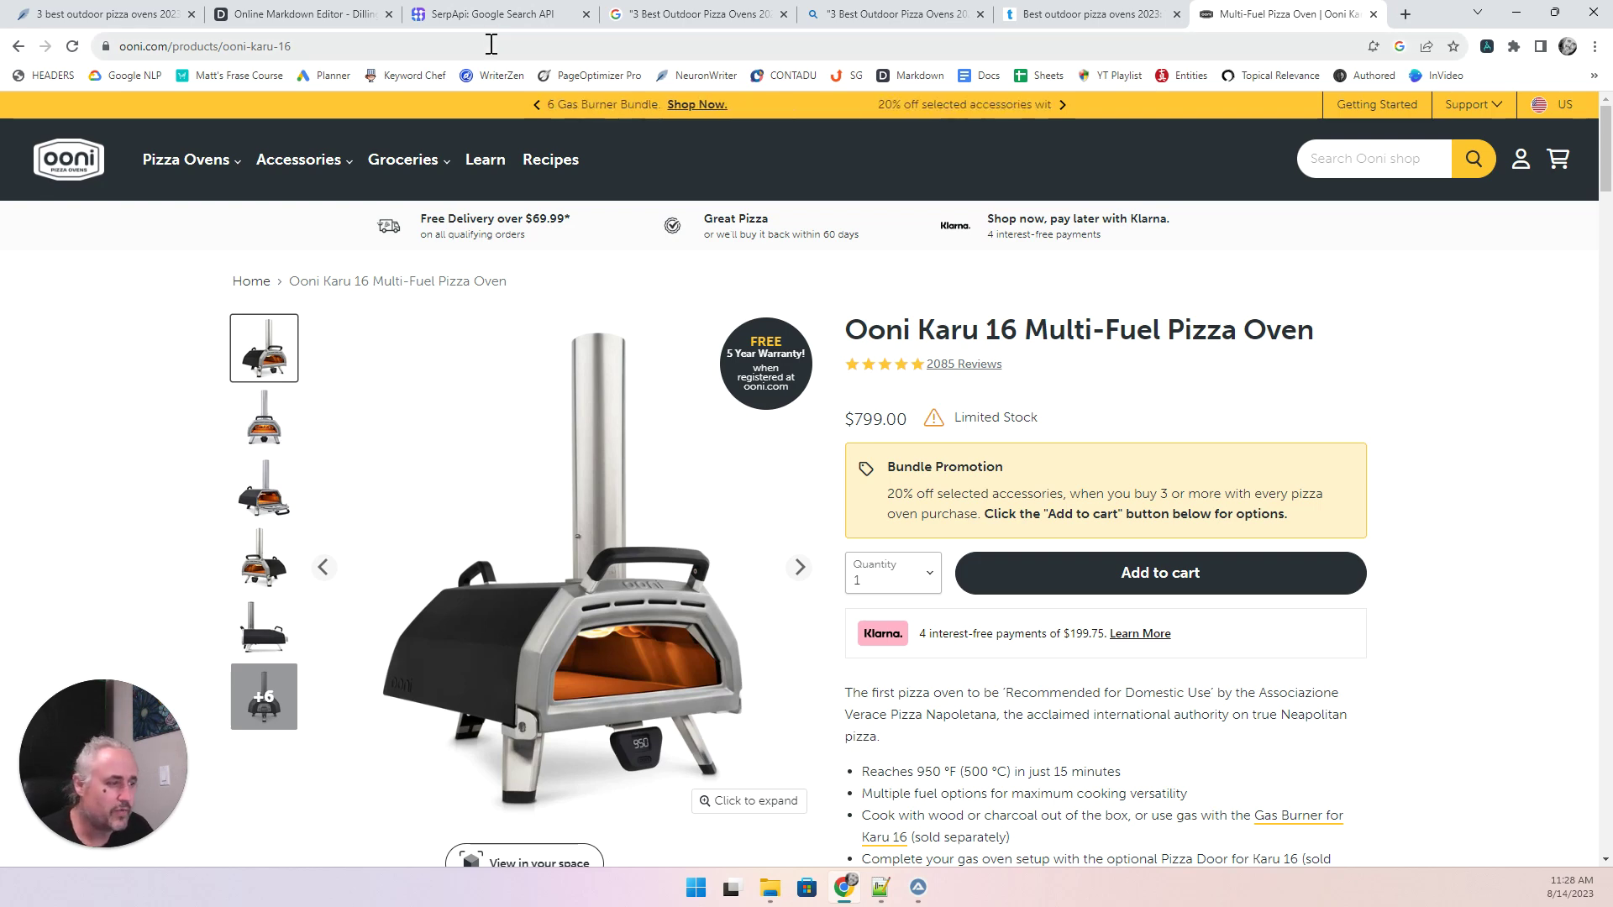
scroll(694, 365, down, 4)
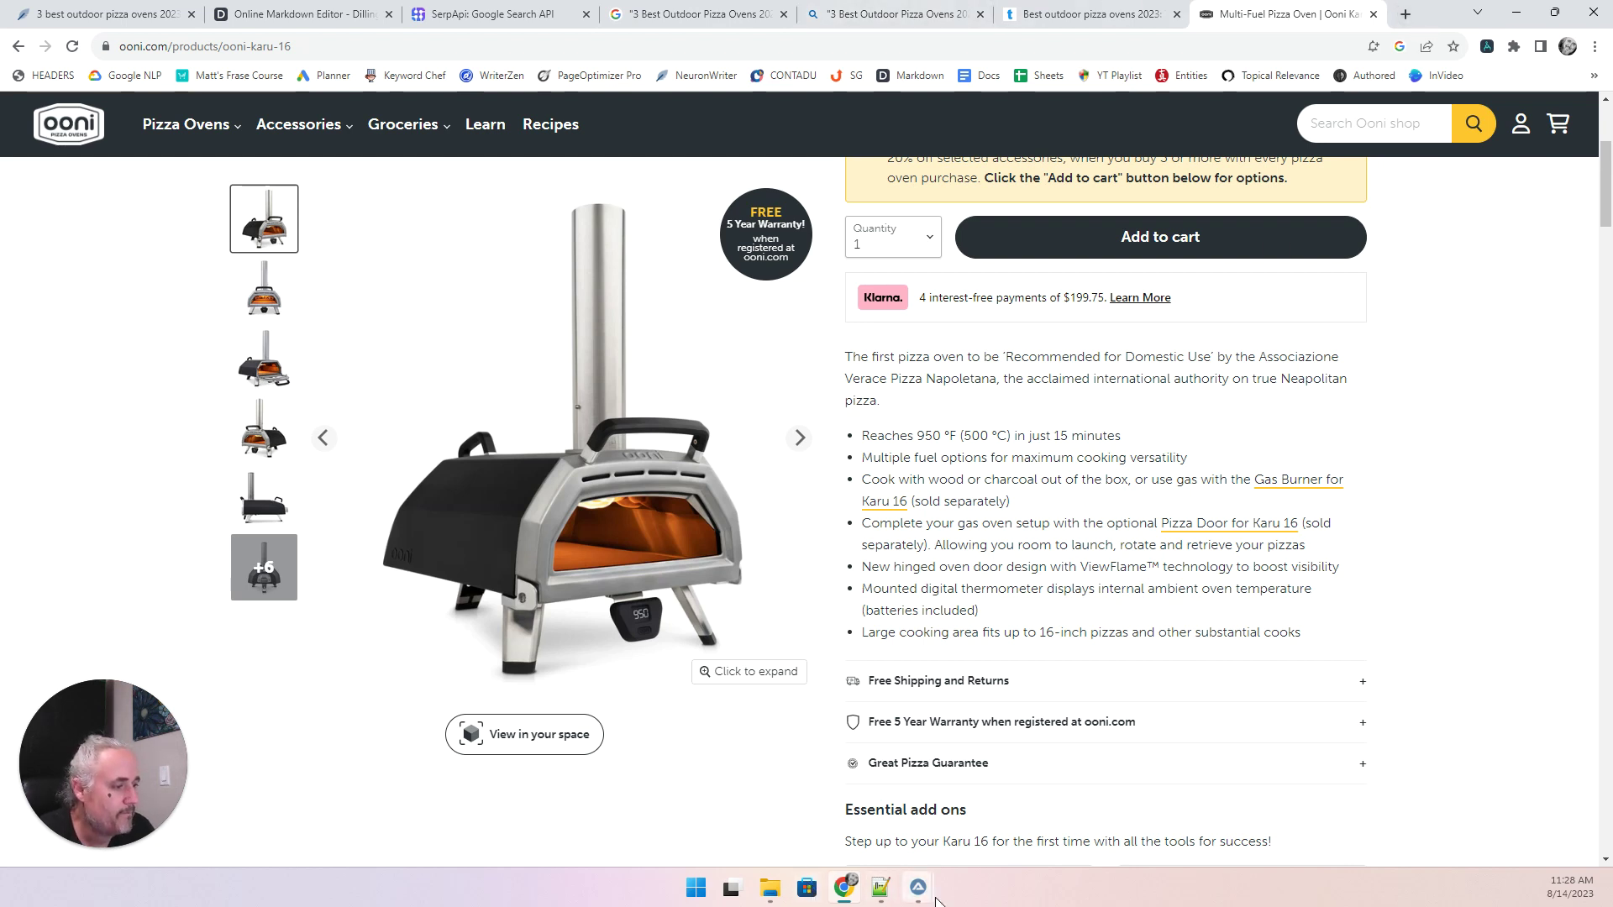
Switch to ZimmWriter's SEO Blog Writer, minimize the ZimmWriter menu window, and move the writer beside the product page's feature text.
mouse_move(918, 888)
click(890, 794)
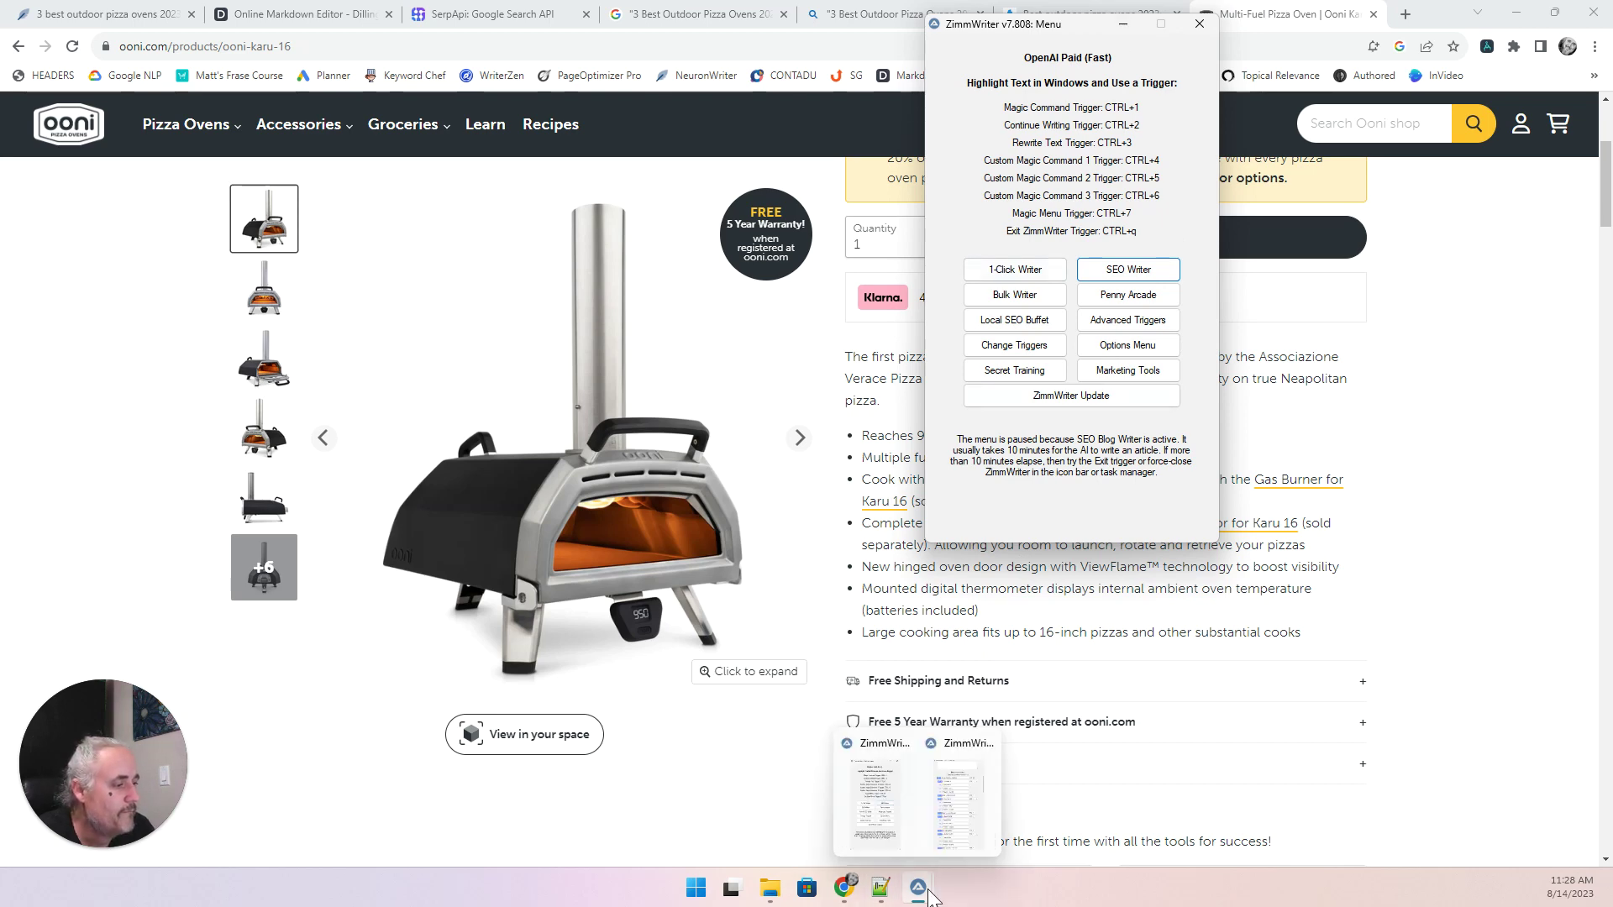
click(951, 834)
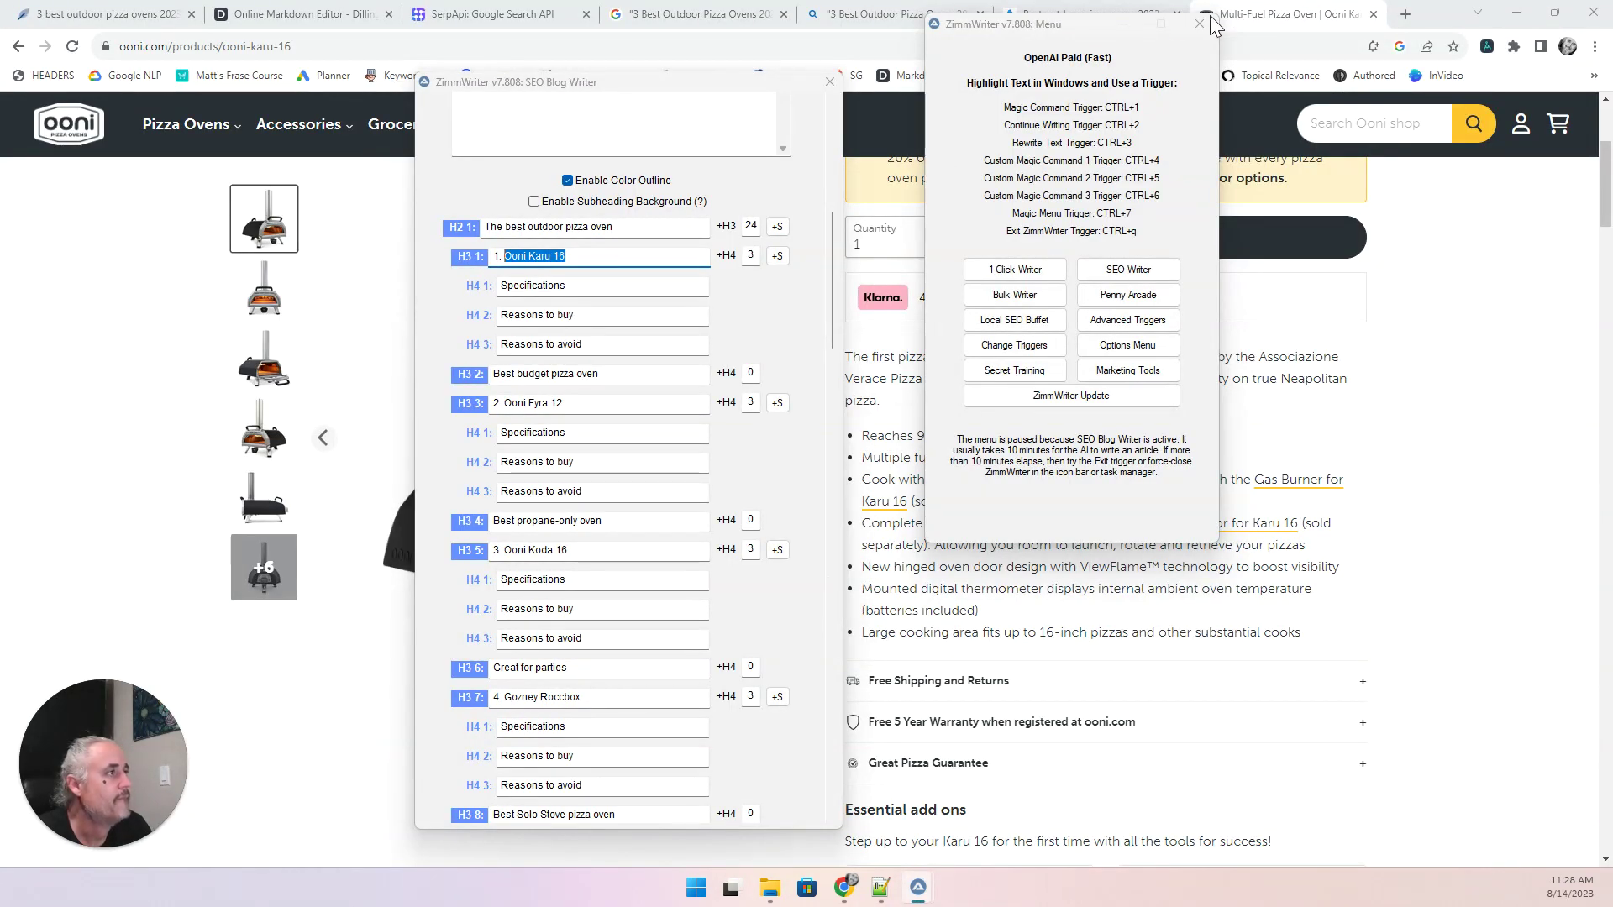
click(1123, 25)
drag(659, 92, 447, 84)
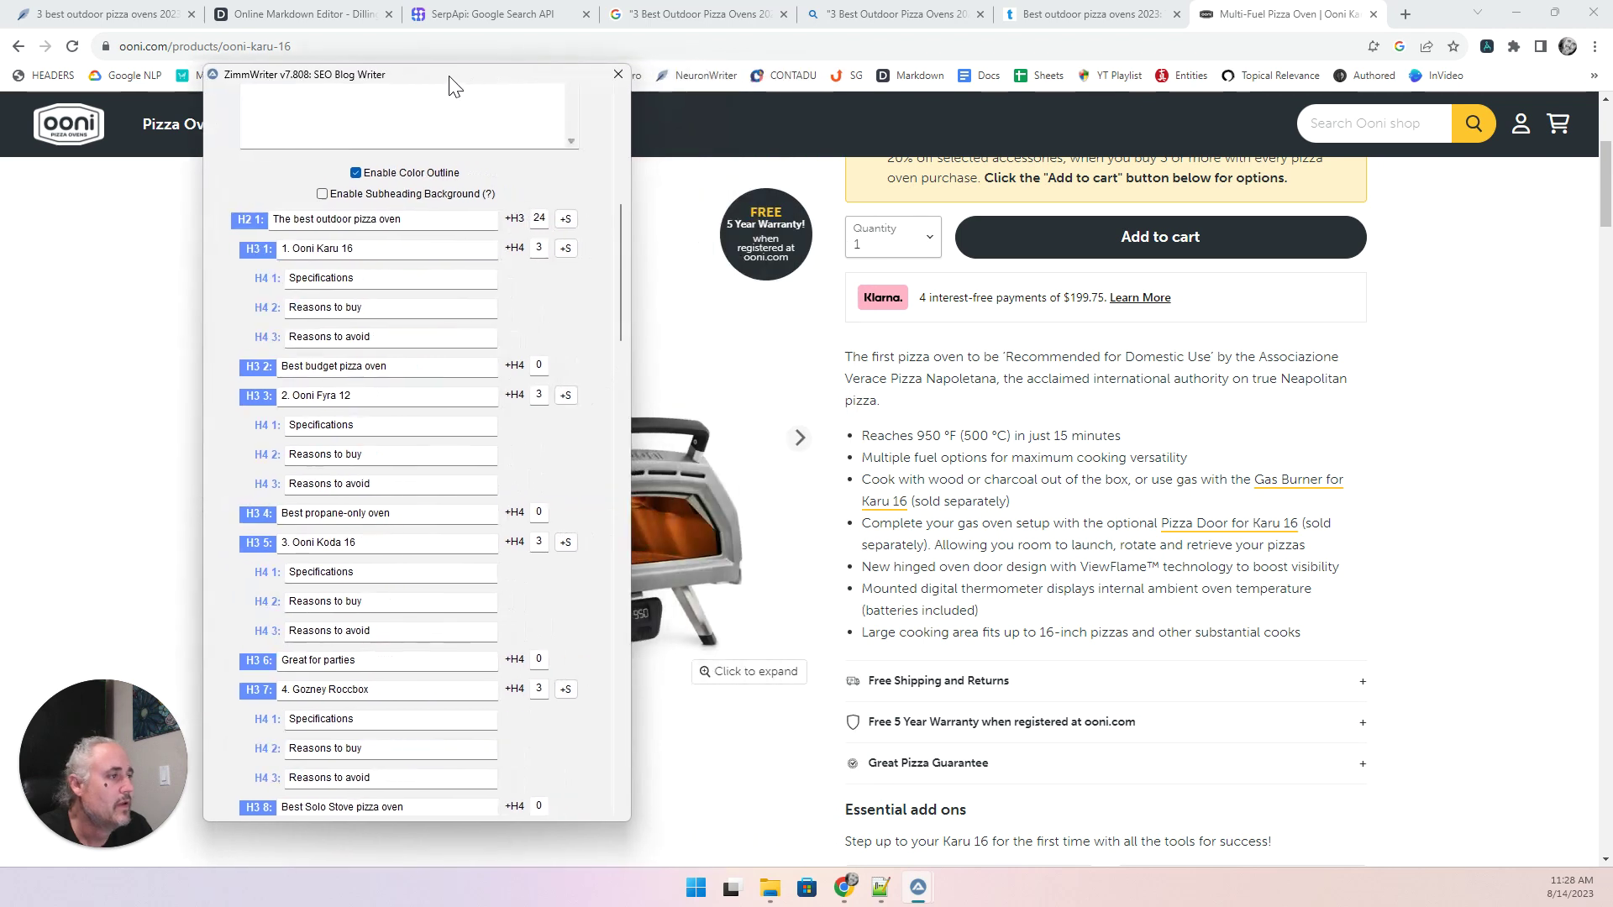
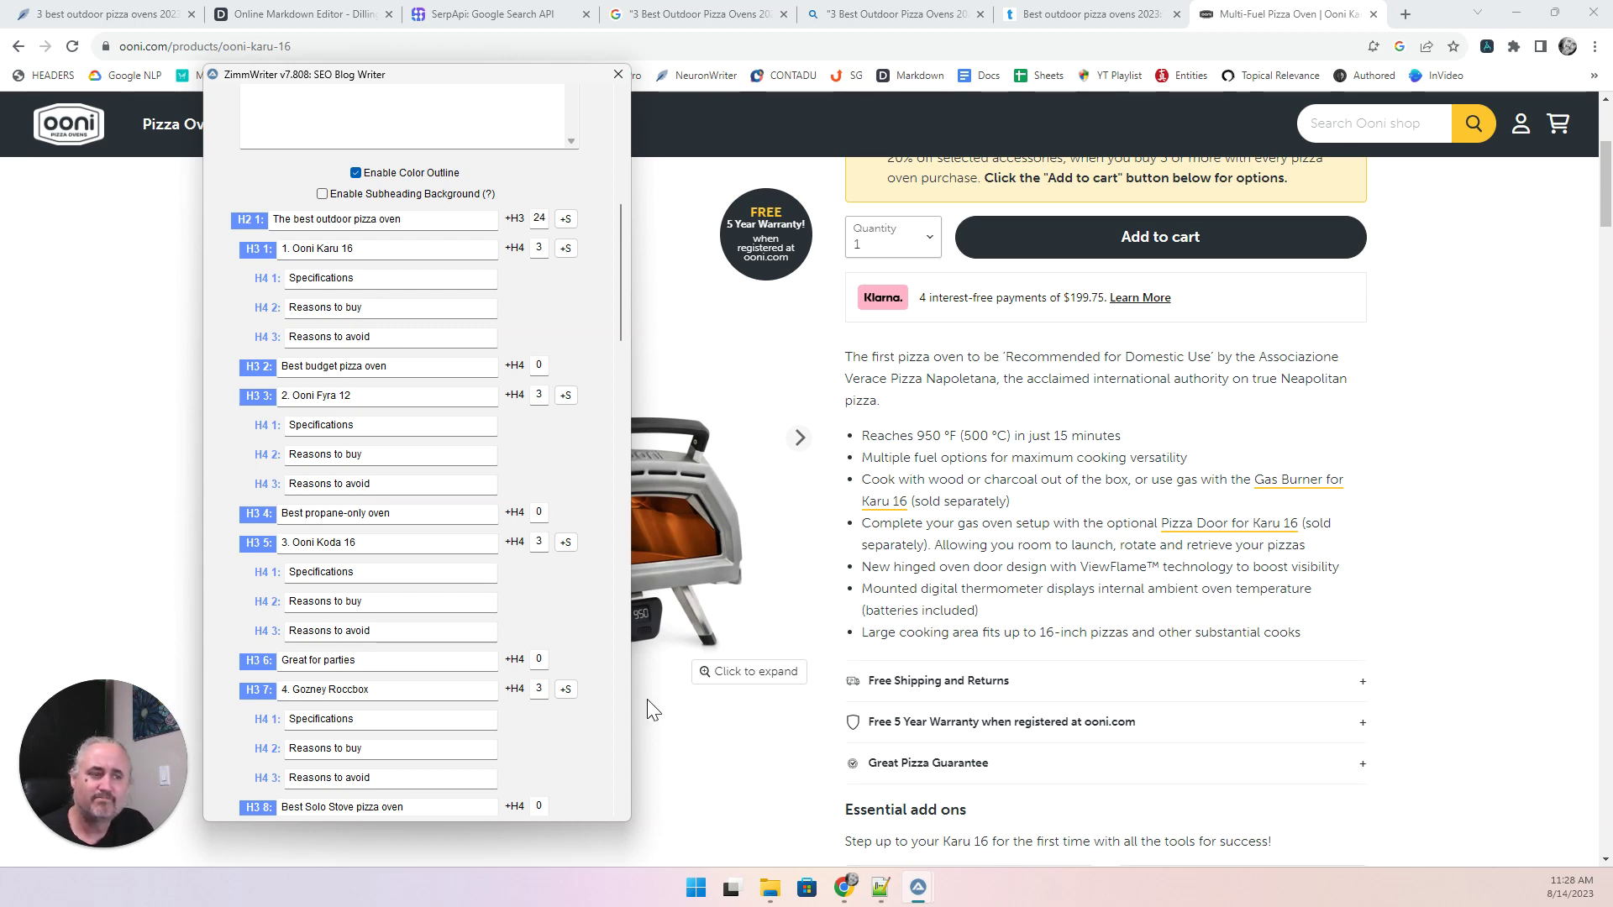
Review the SEO Blog Writer setup, from the blog post title and global background through the whole pizza oven subheading outline.
scroll(582, 693, down, 15)
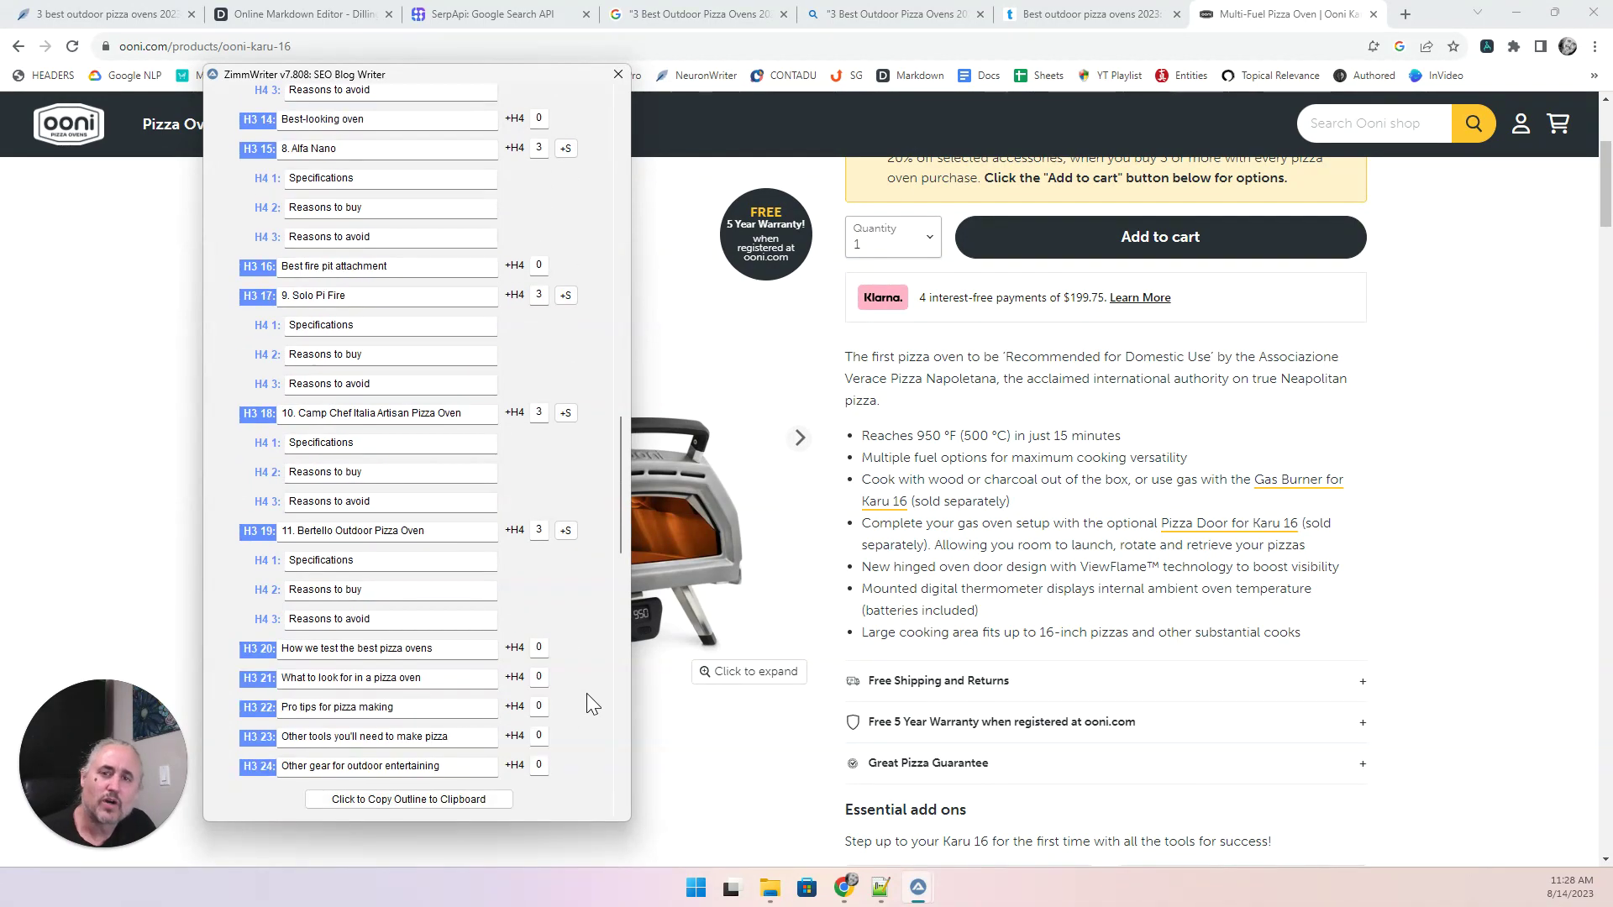
scroll(587, 693, down, 4)
scroll(587, 693, up, 5)
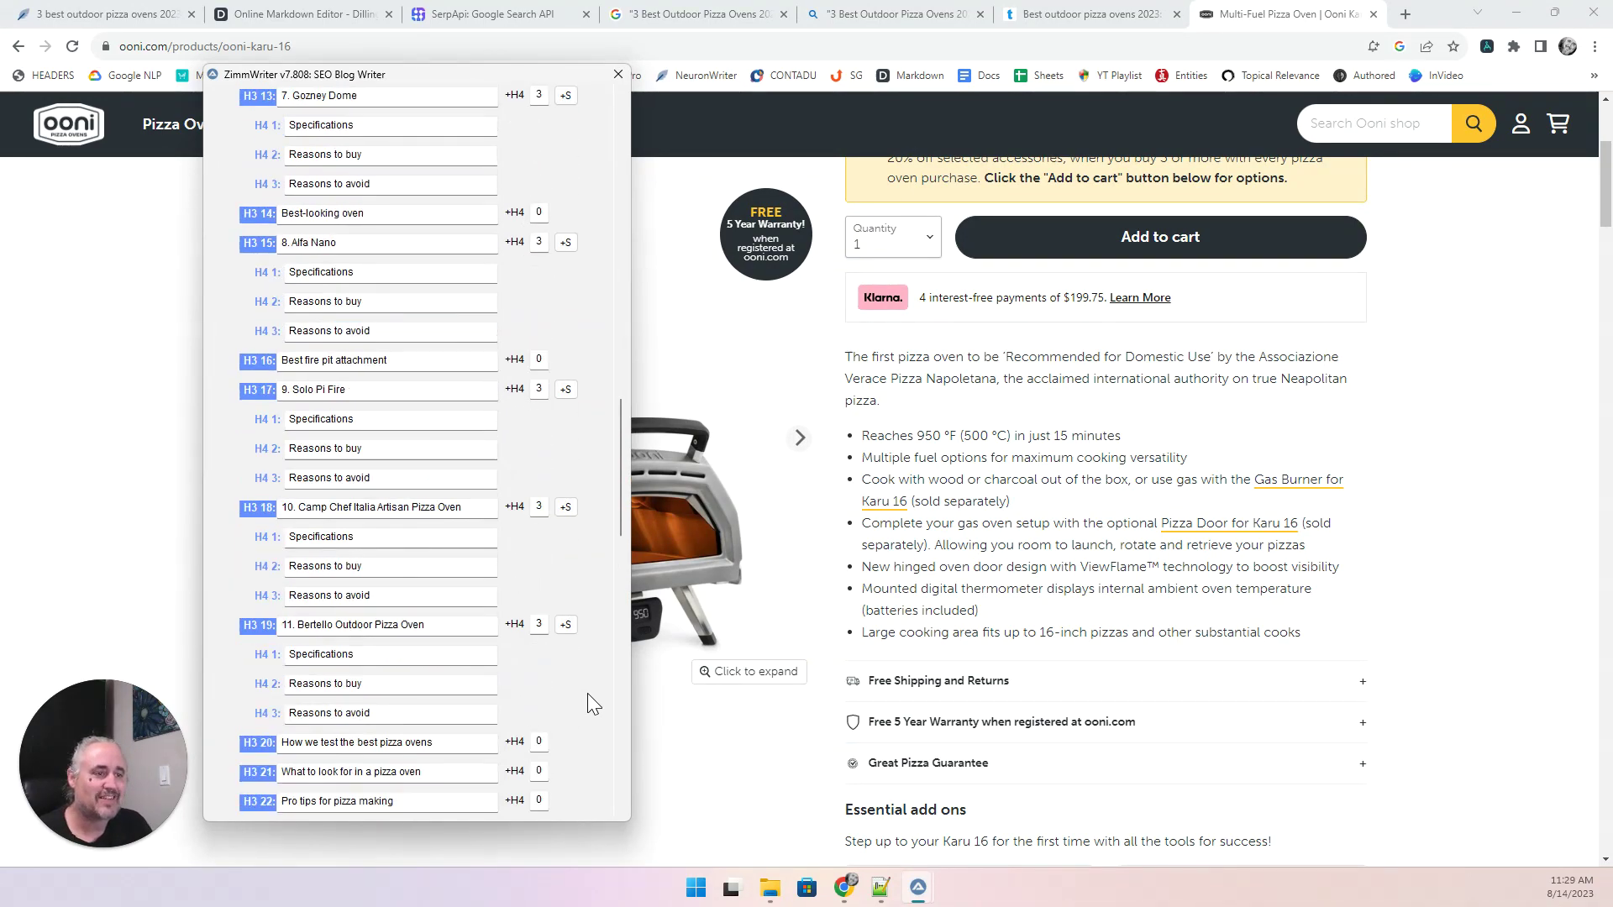
scroll(588, 693, up, 15)
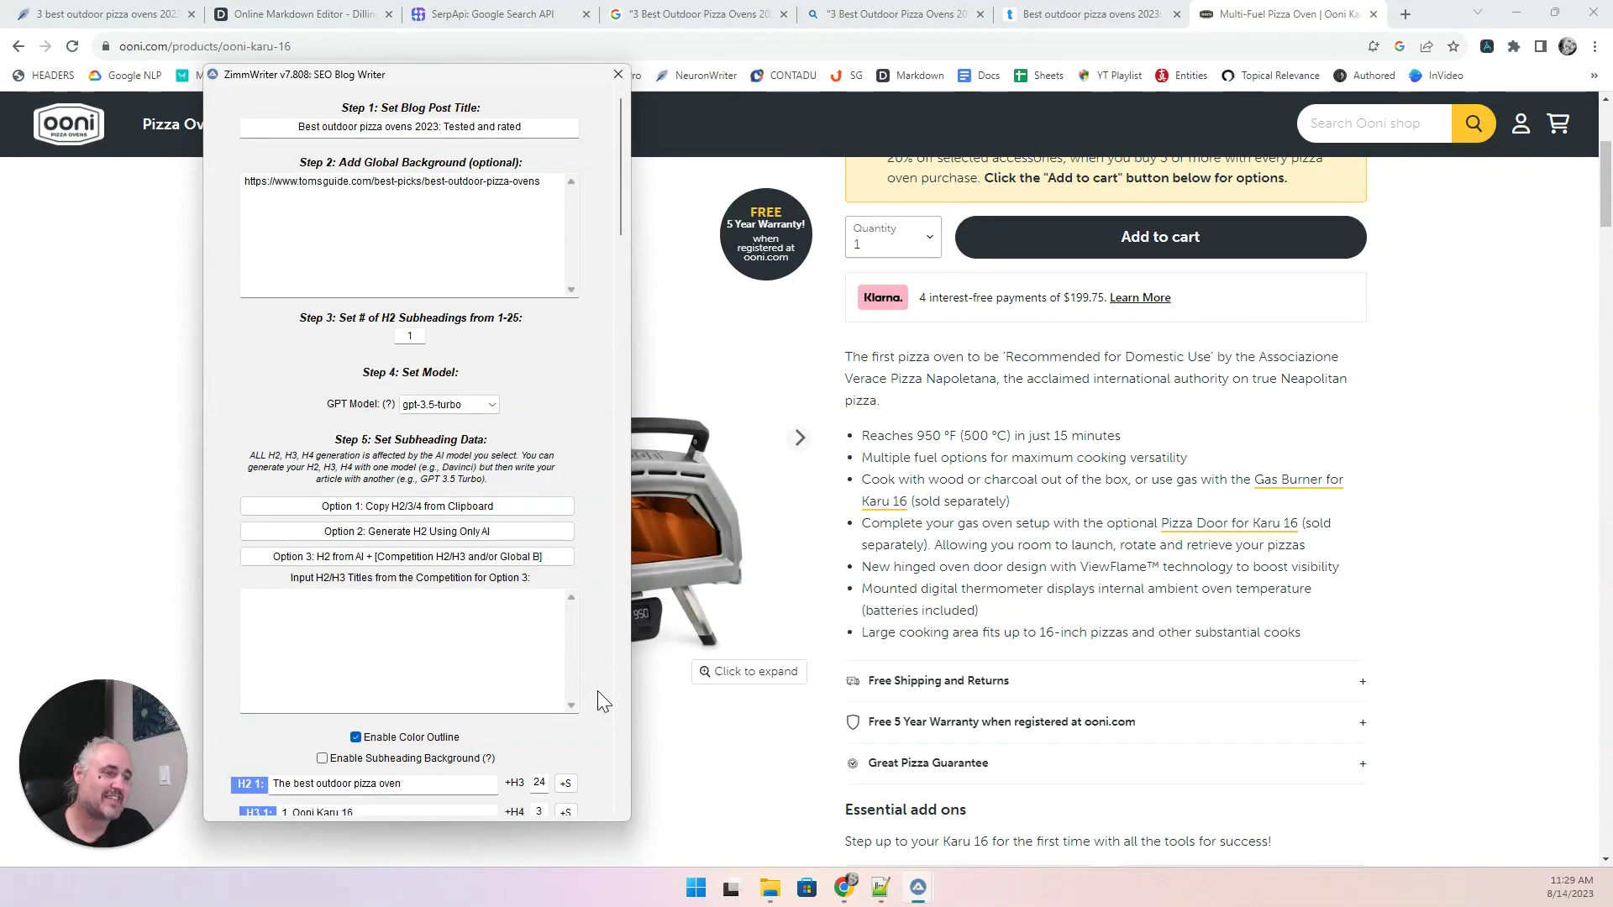
scroll(597, 690, down, 4)
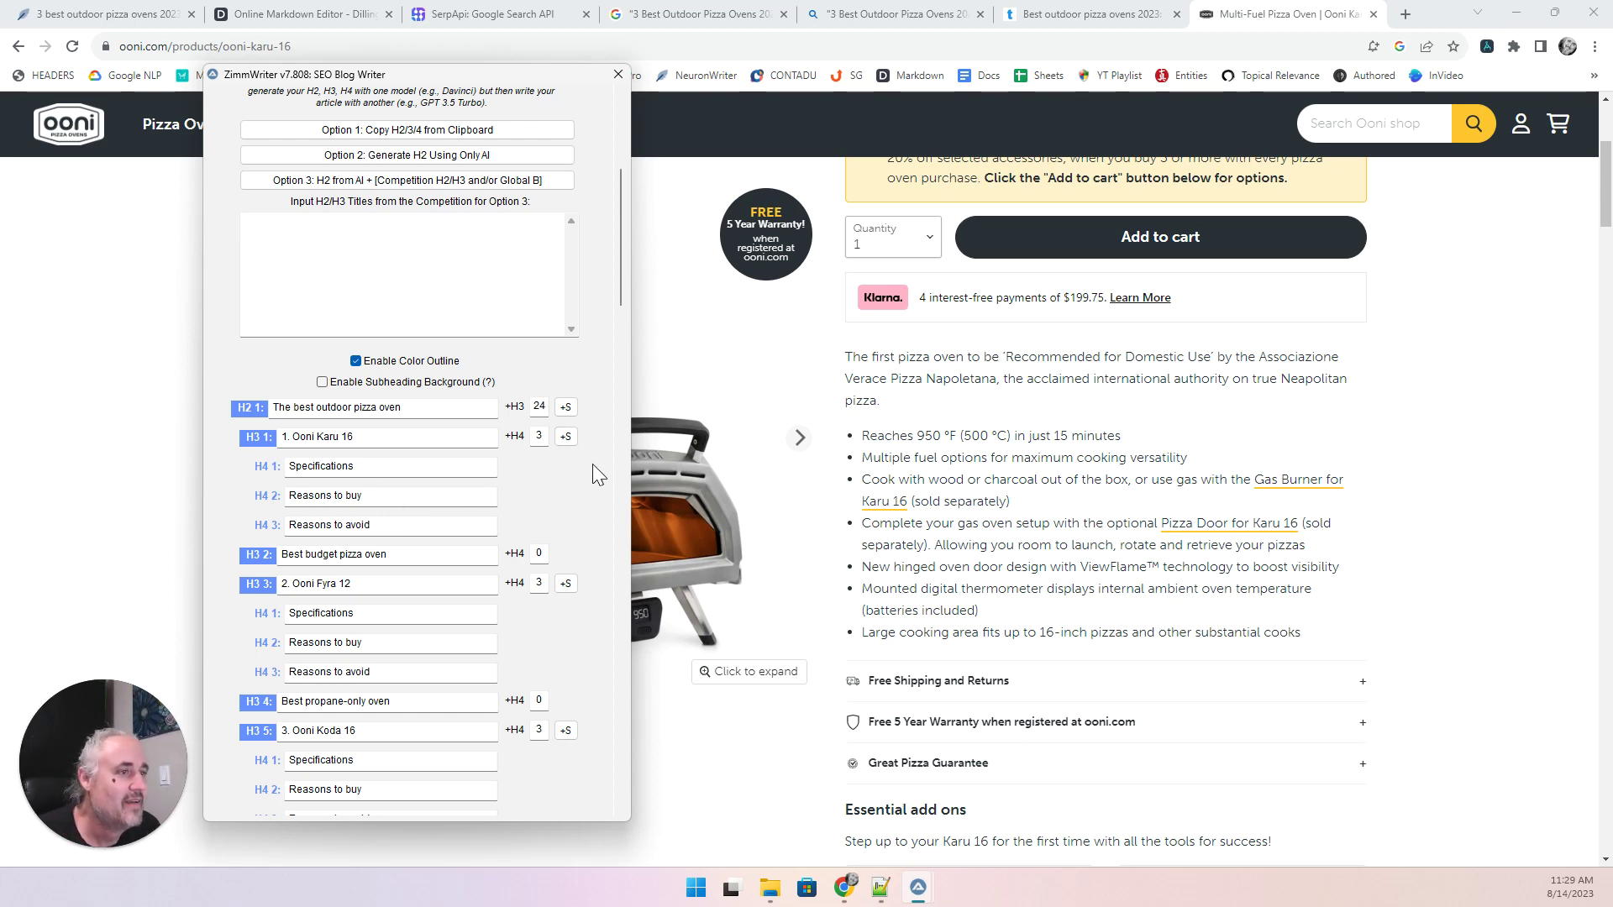
scroll(592, 464, up, 5)
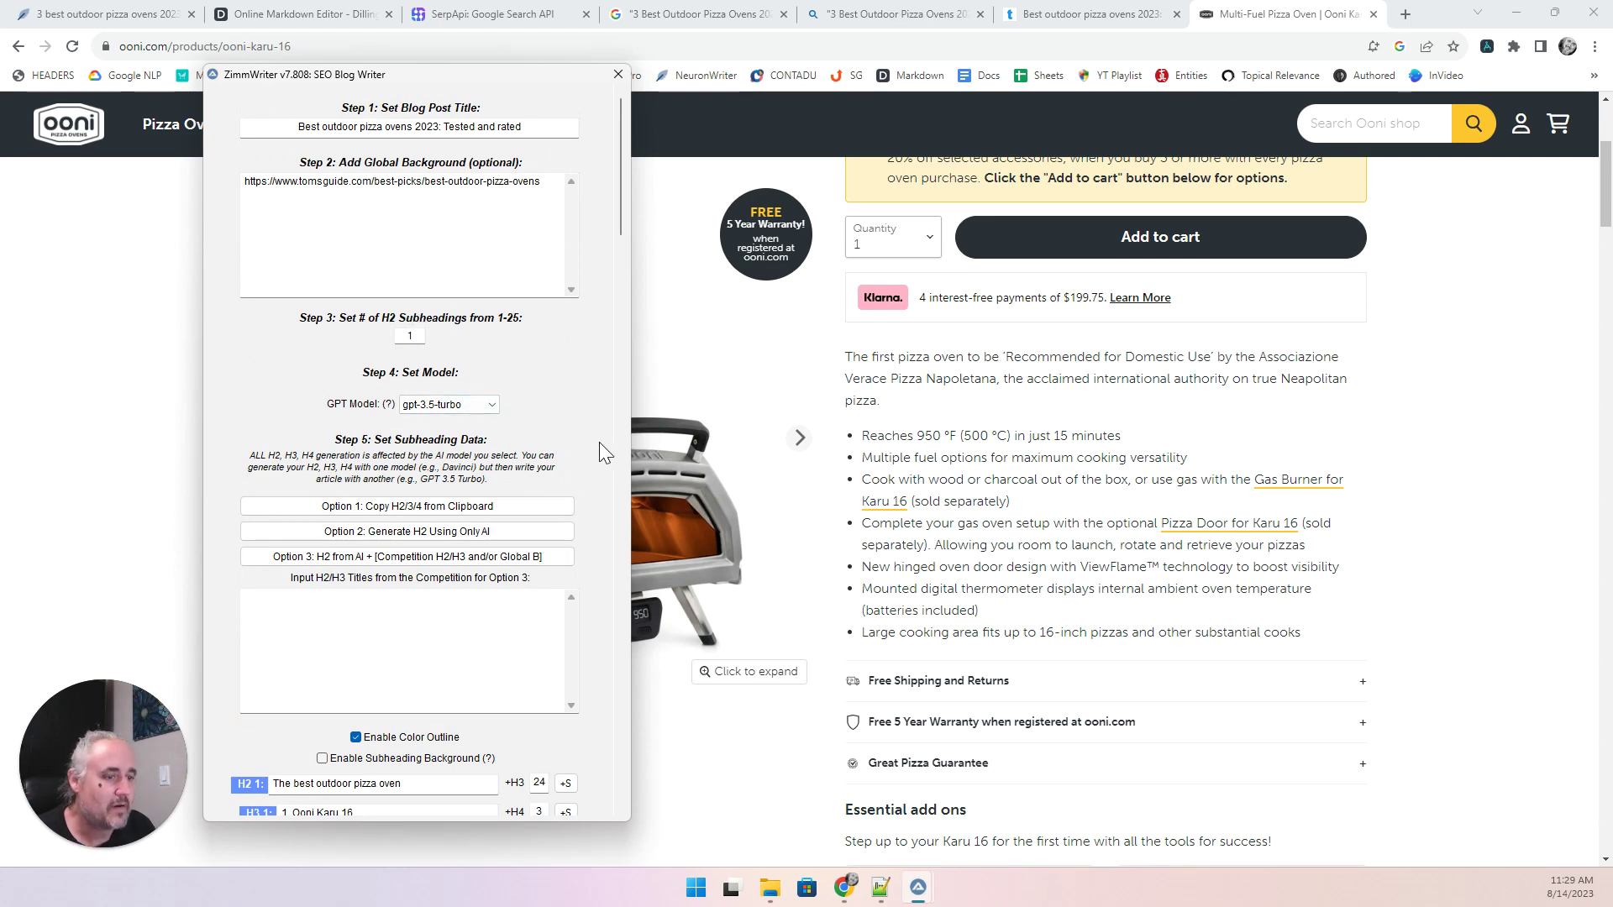
scroll(599, 444, down, 20)
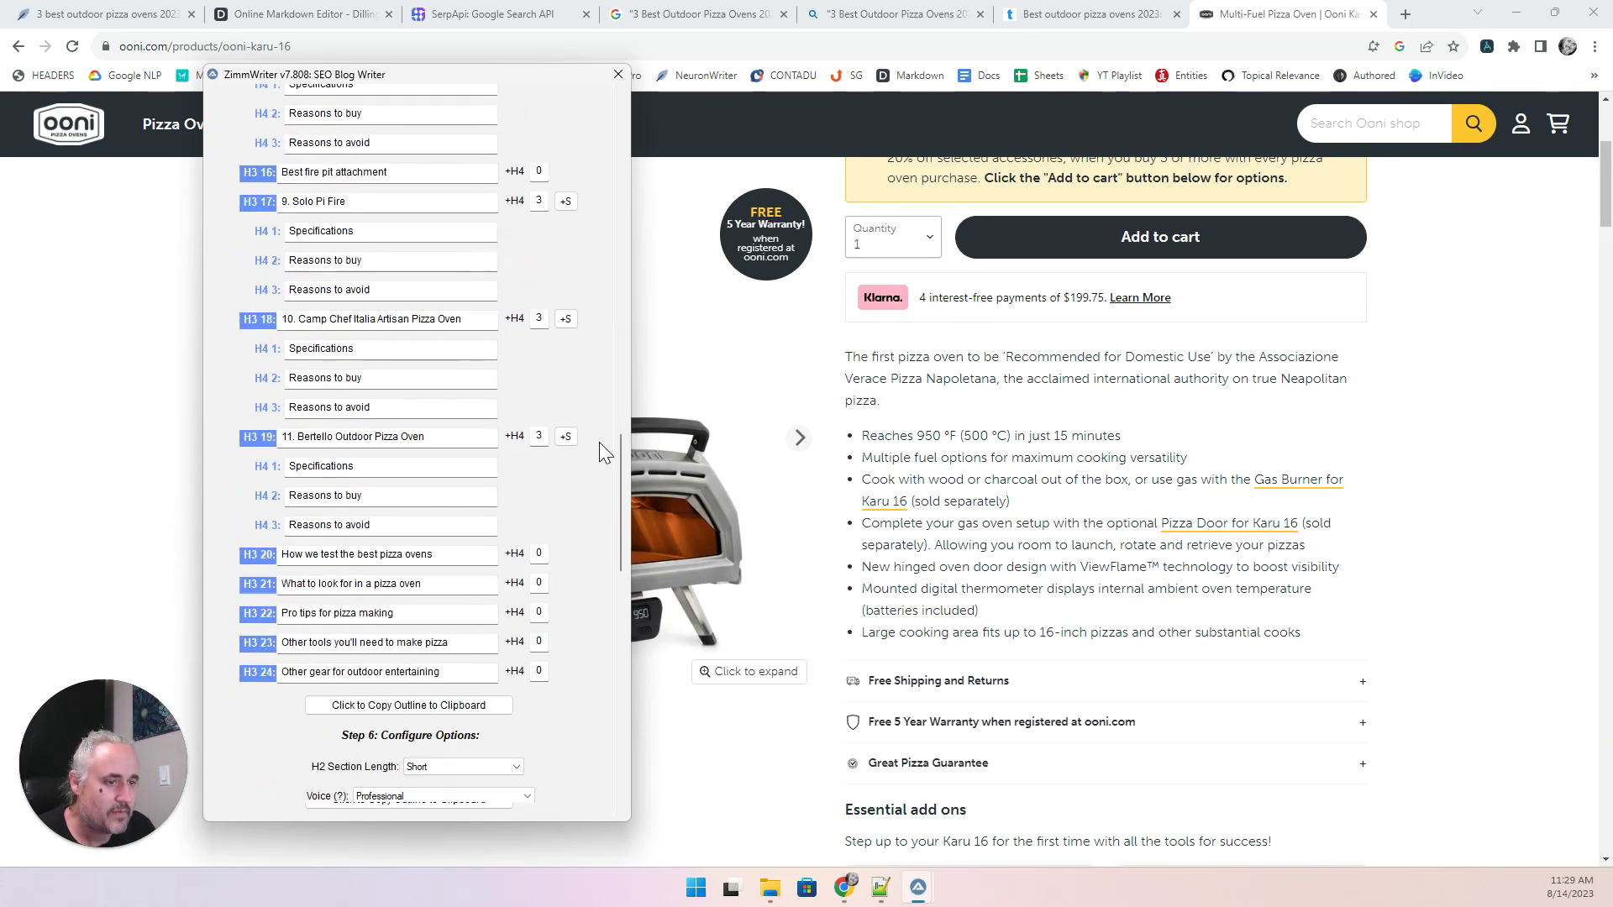
Set the number of H2 subheadings to 23.
scroll(599, 445, up, 6)
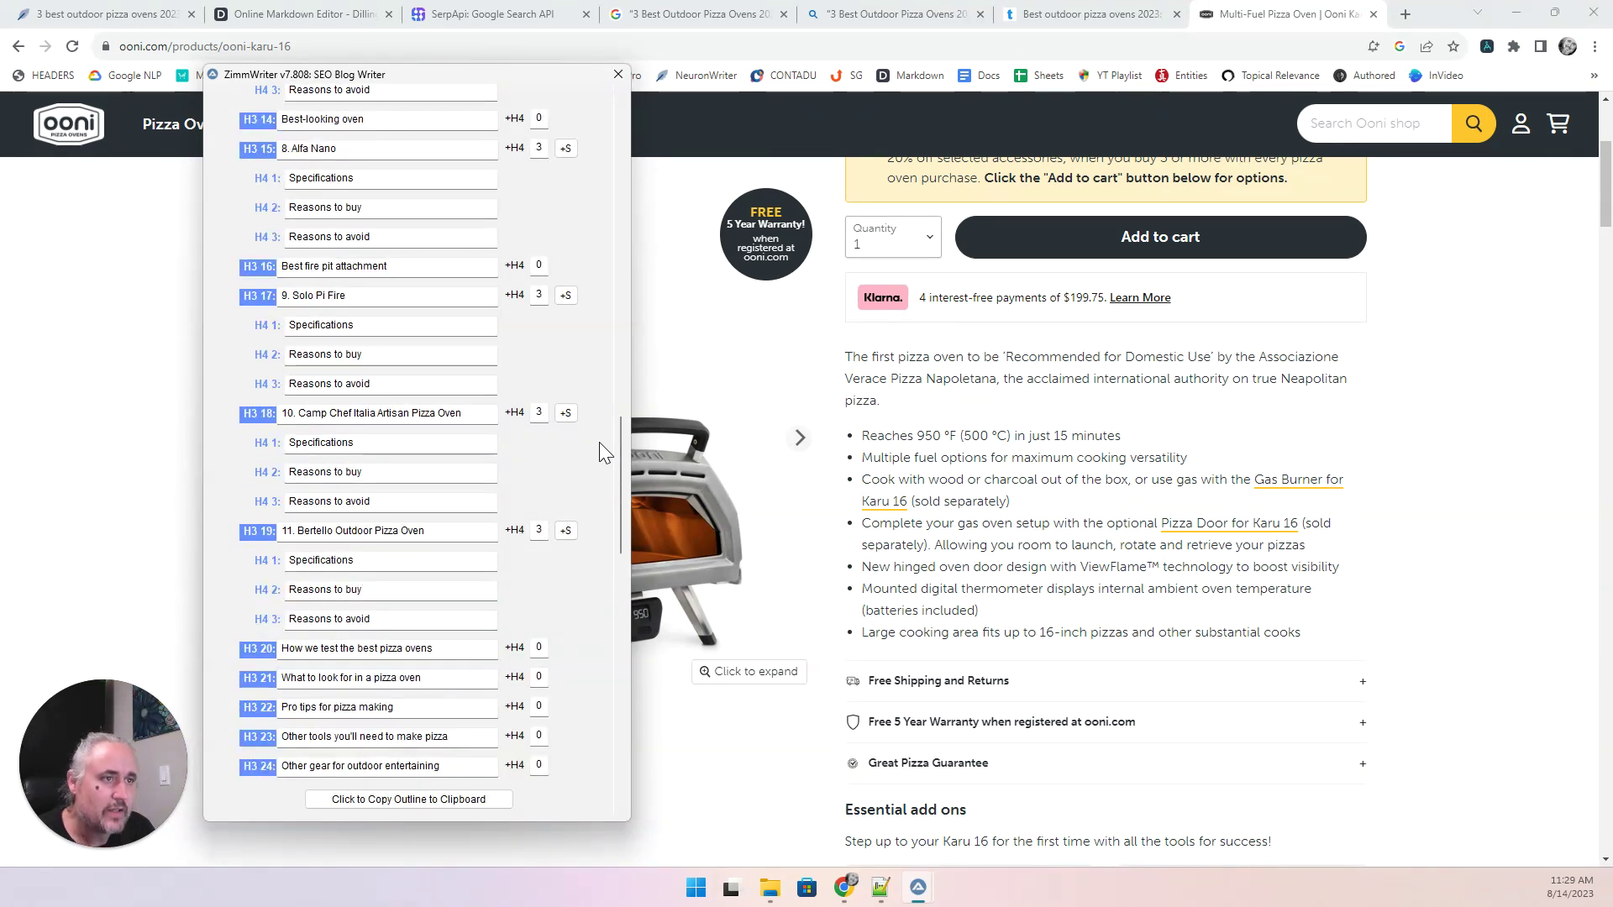
scroll(600, 445, up, 9)
scroll(600, 452, up, 12)
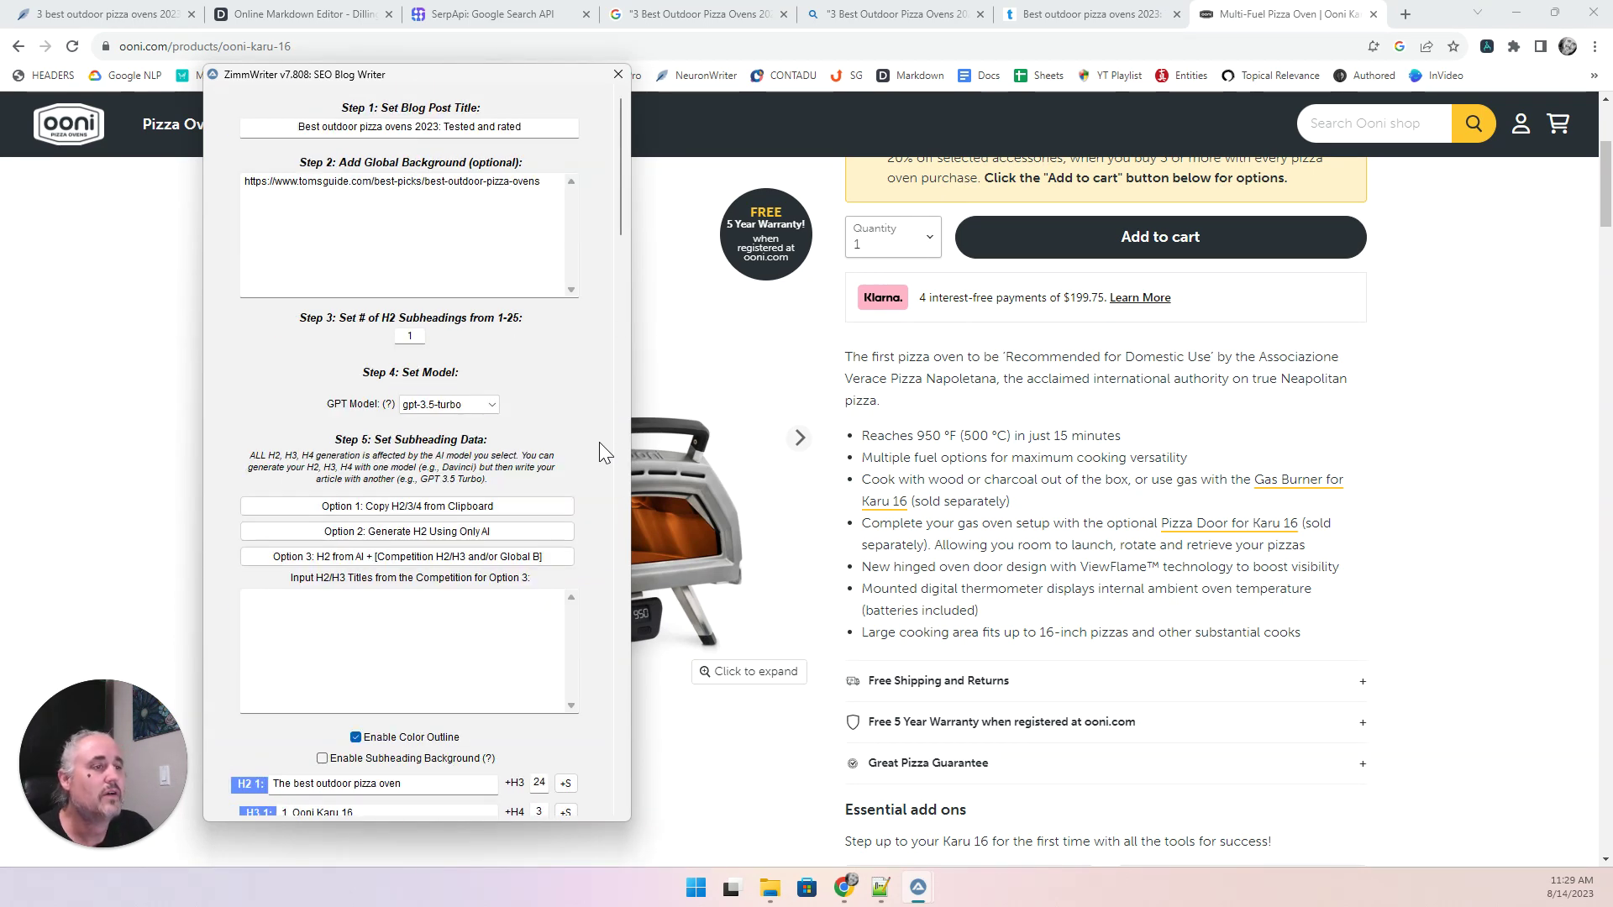
double_click(410, 336)
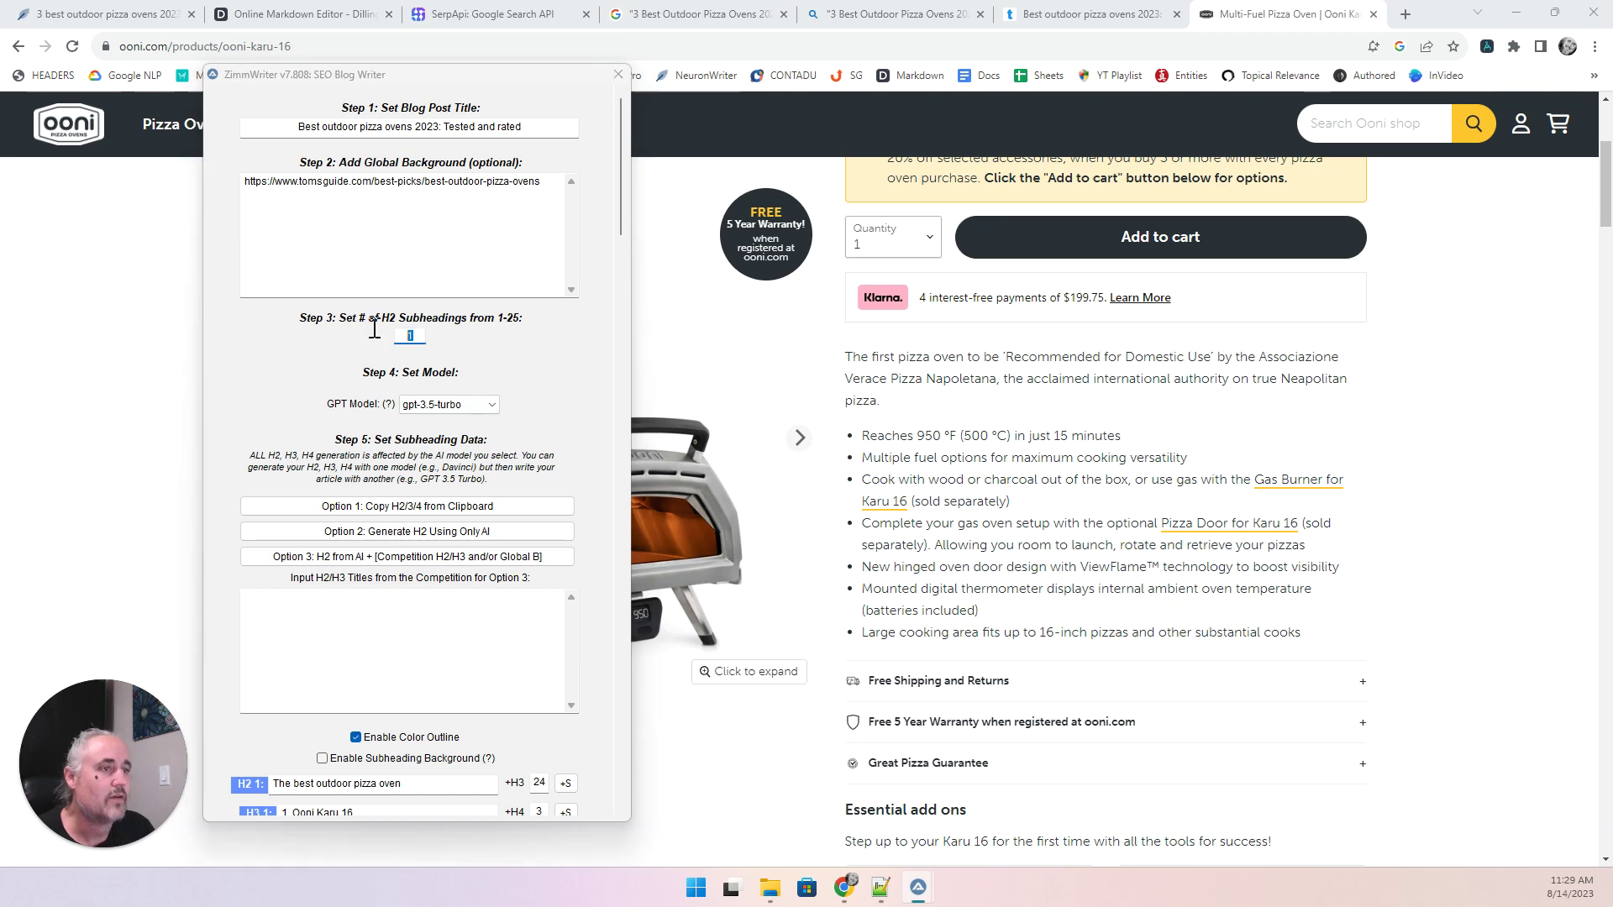
text(23)
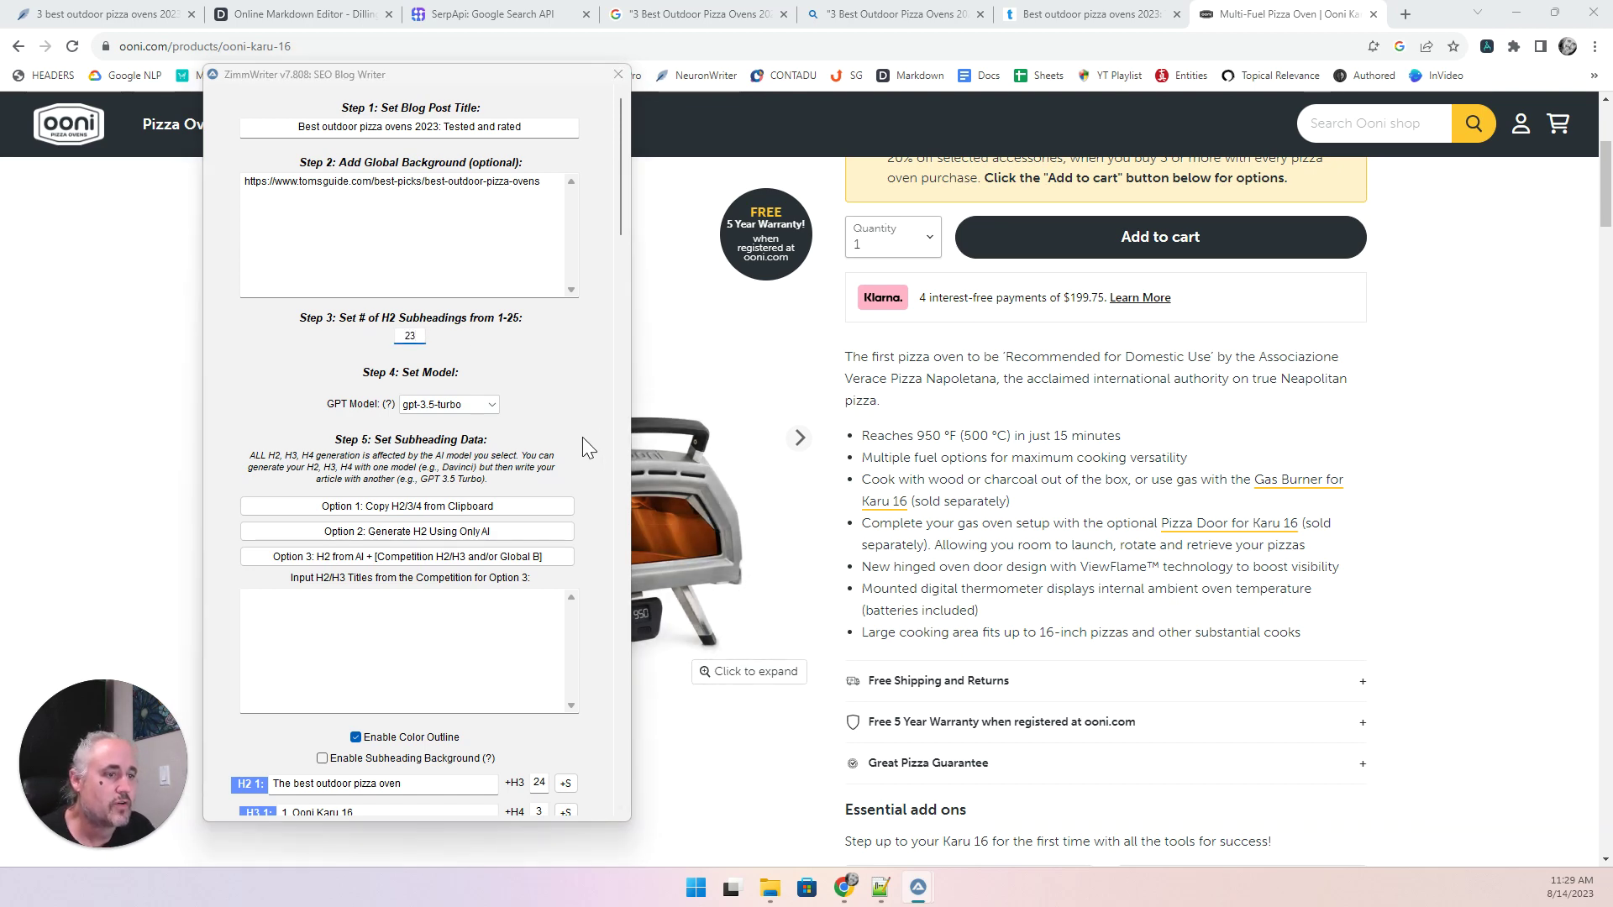
Enable Key Takeaways and Boost Chance of Detection as Real in the article's configuration options.
scroll(582, 436, down, 4)
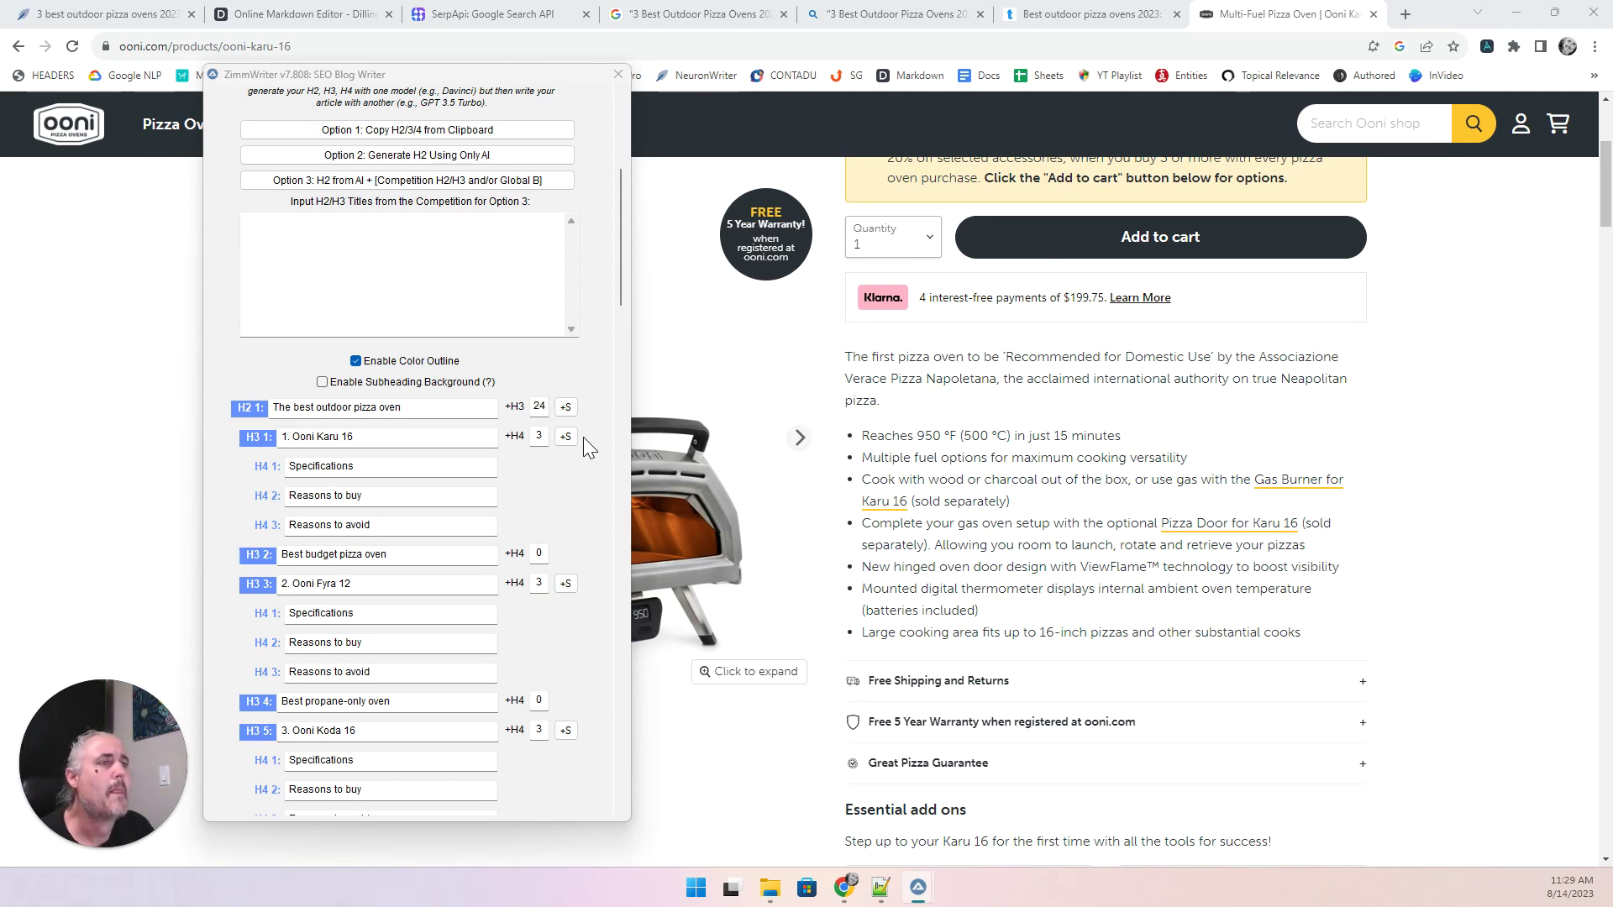
scroll(583, 436, down, 13)
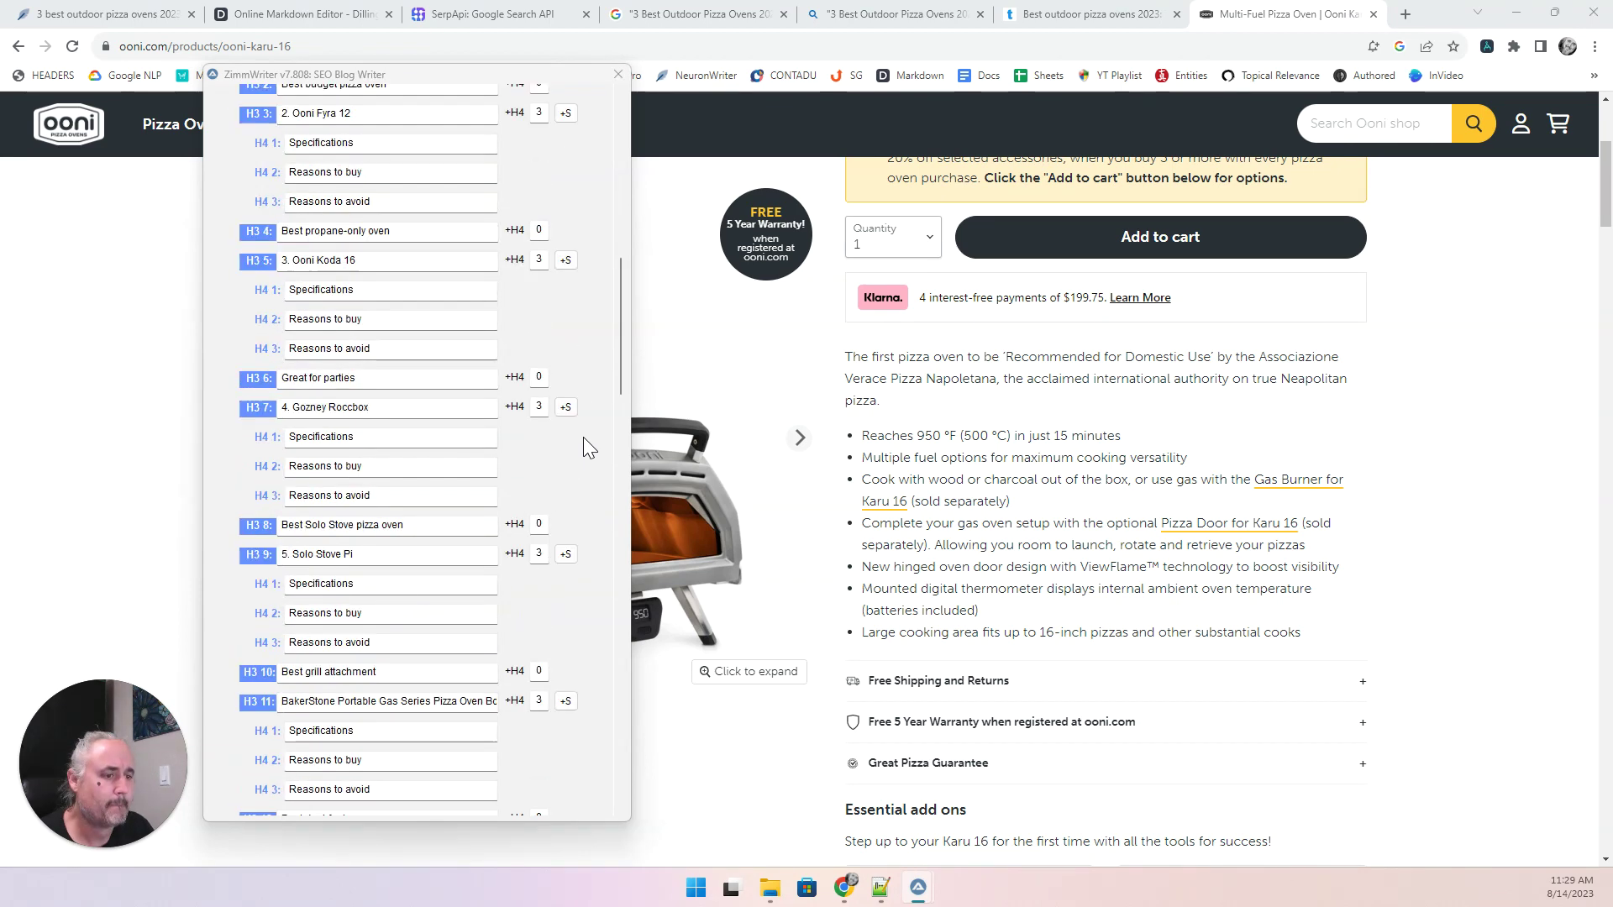
scroll(585, 436, down, 10)
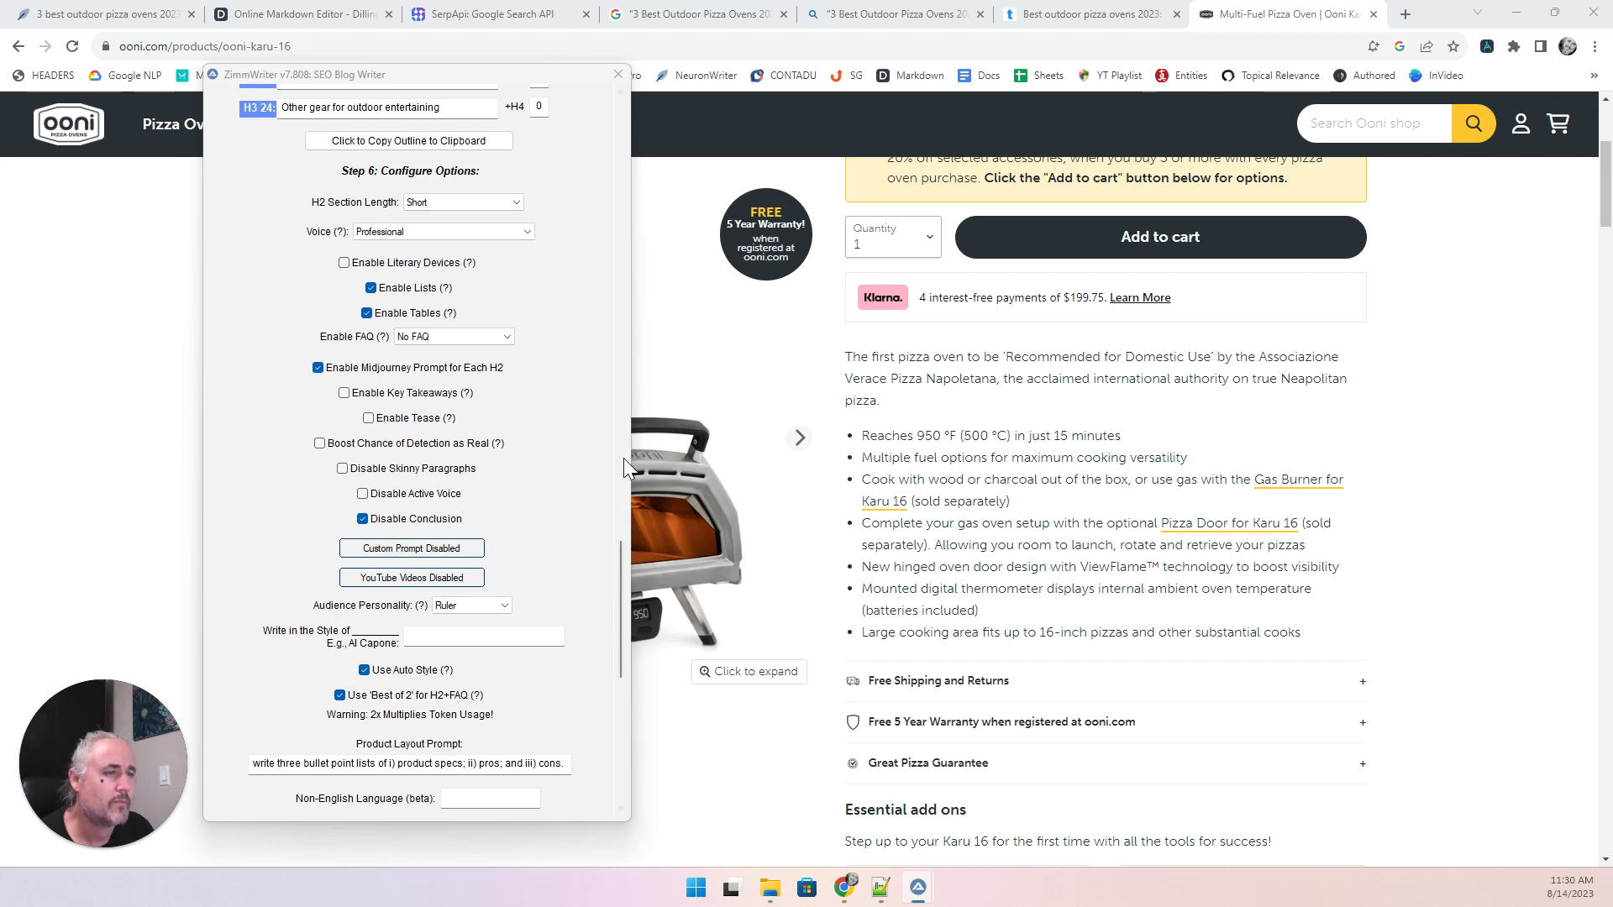
click(425, 394)
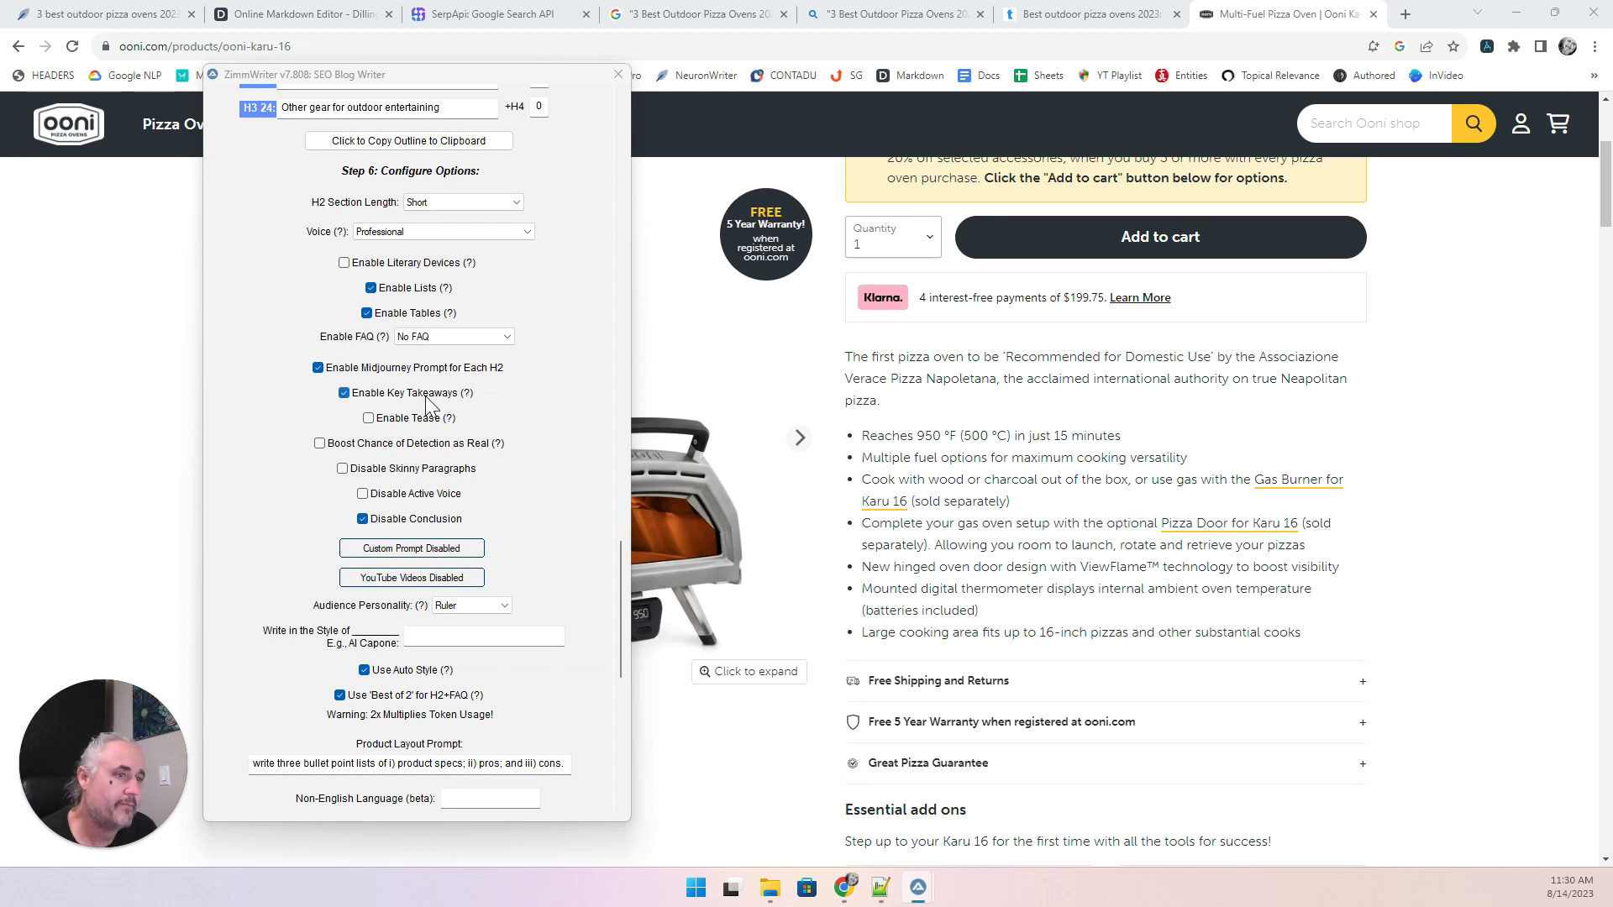
click(421, 443)
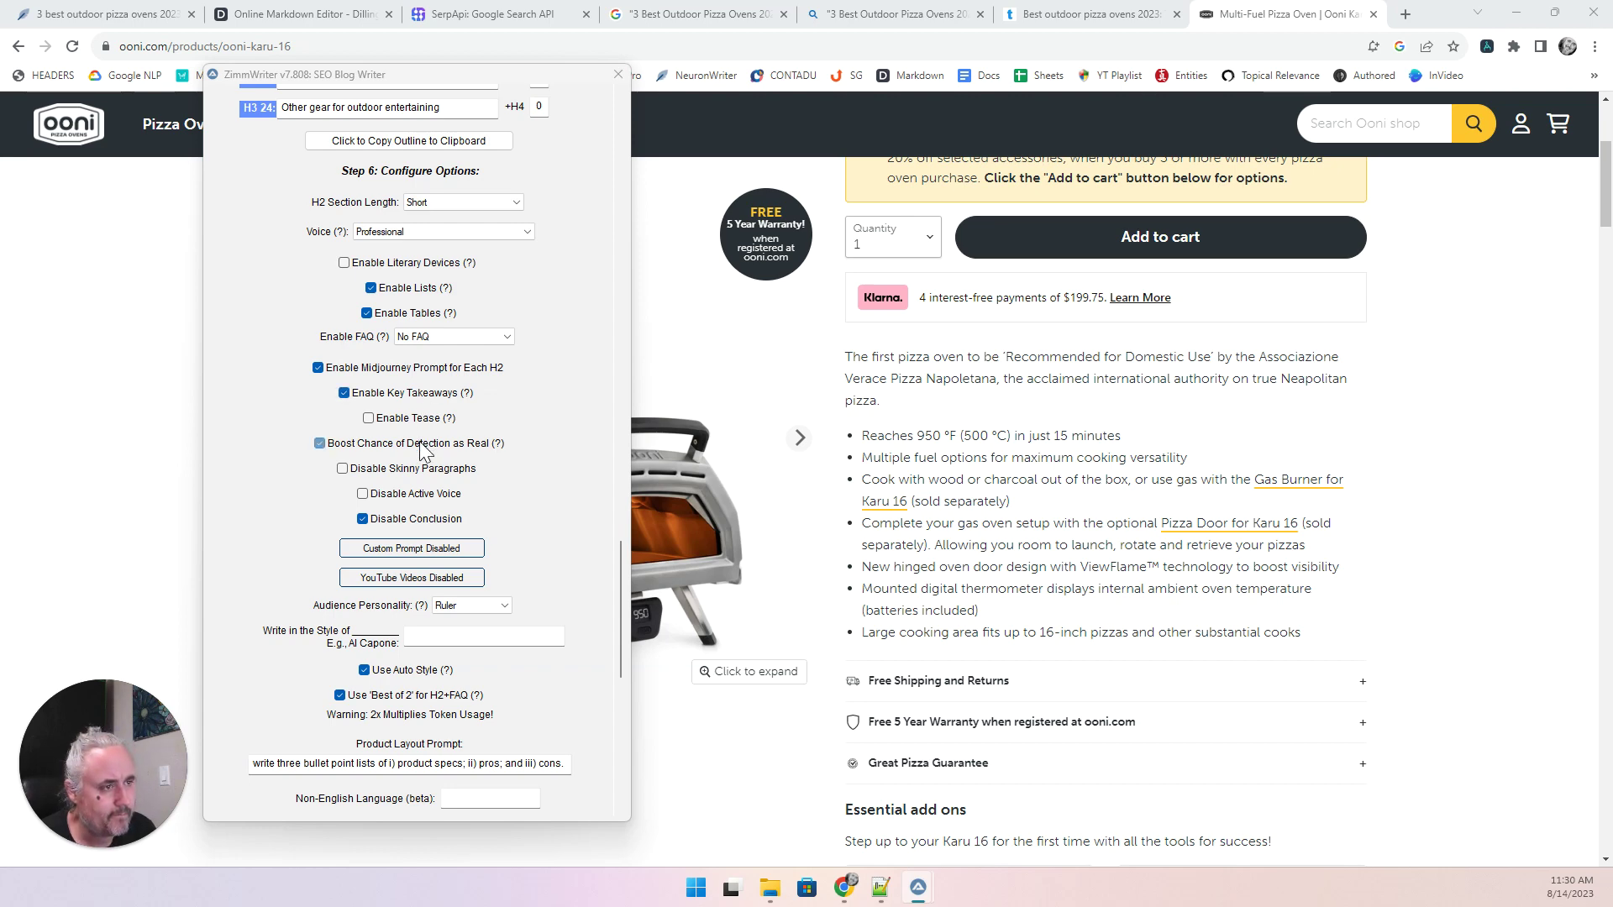
Check the product layout prompt, keyword settings and start options, and look over the subheading outline once more.
scroll(561, 501, down, 3)
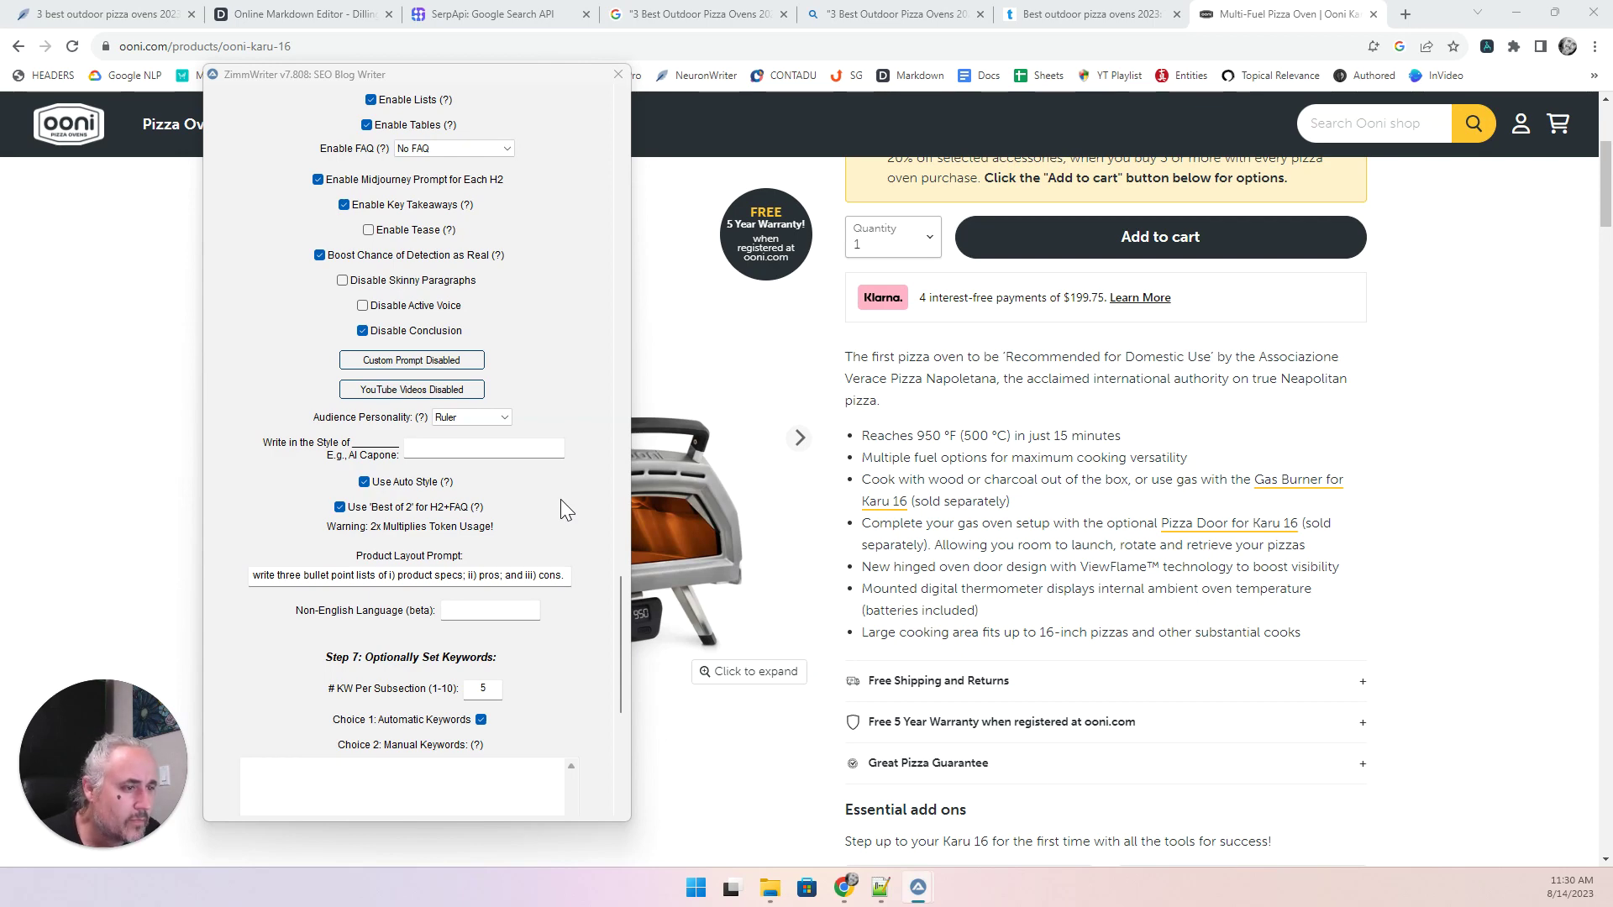
scroll(561, 499, down, 5)
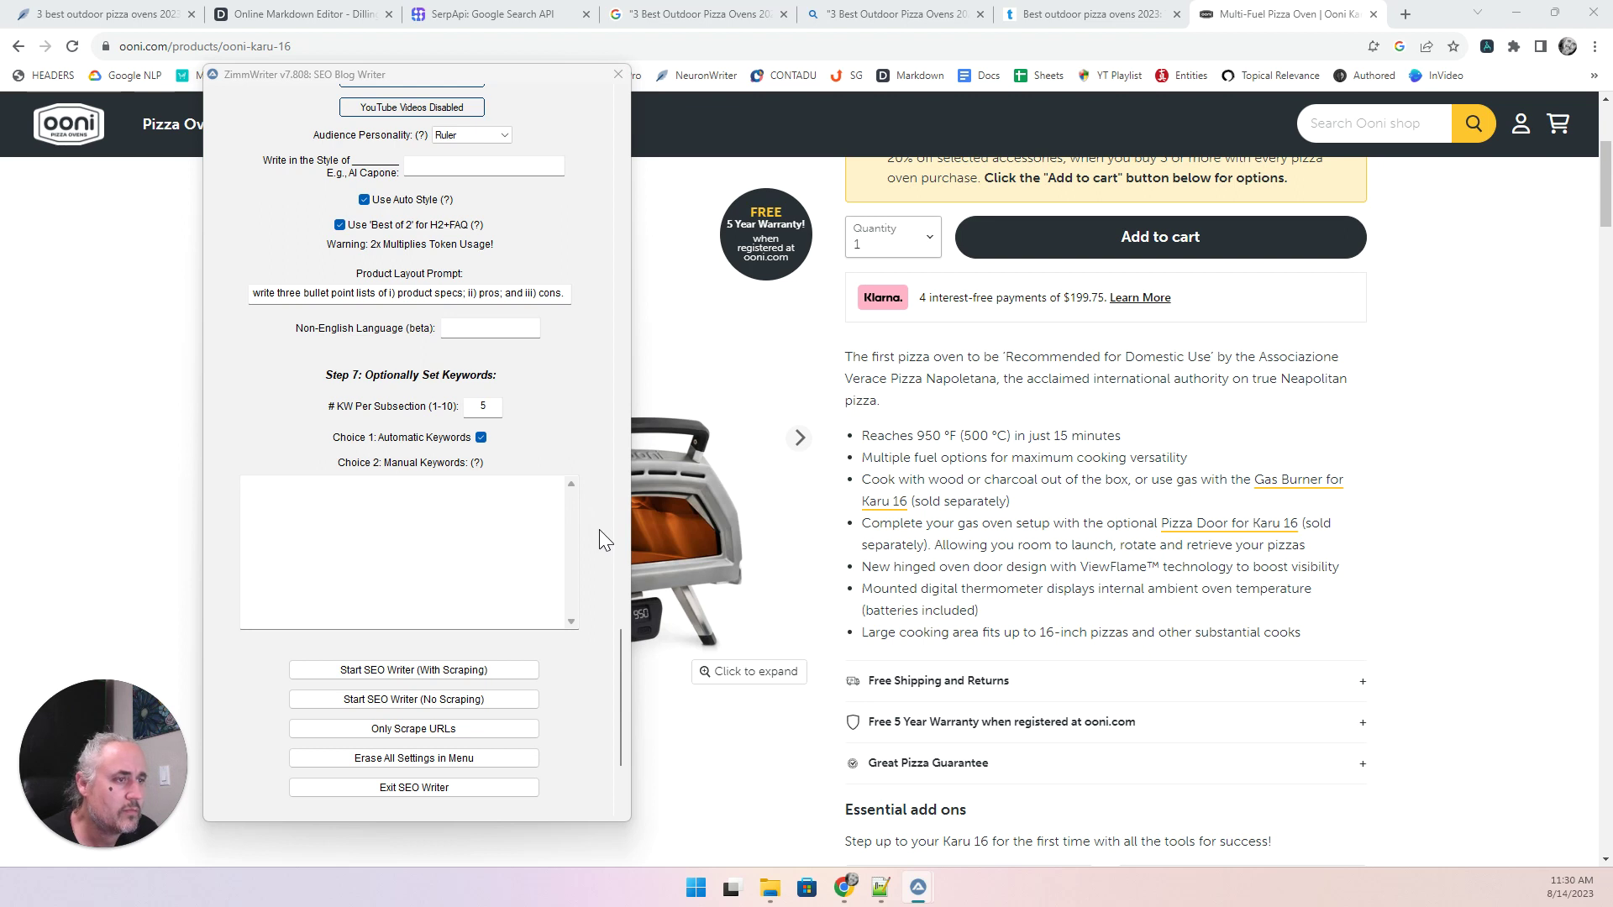
scroll(600, 535, down, 3)
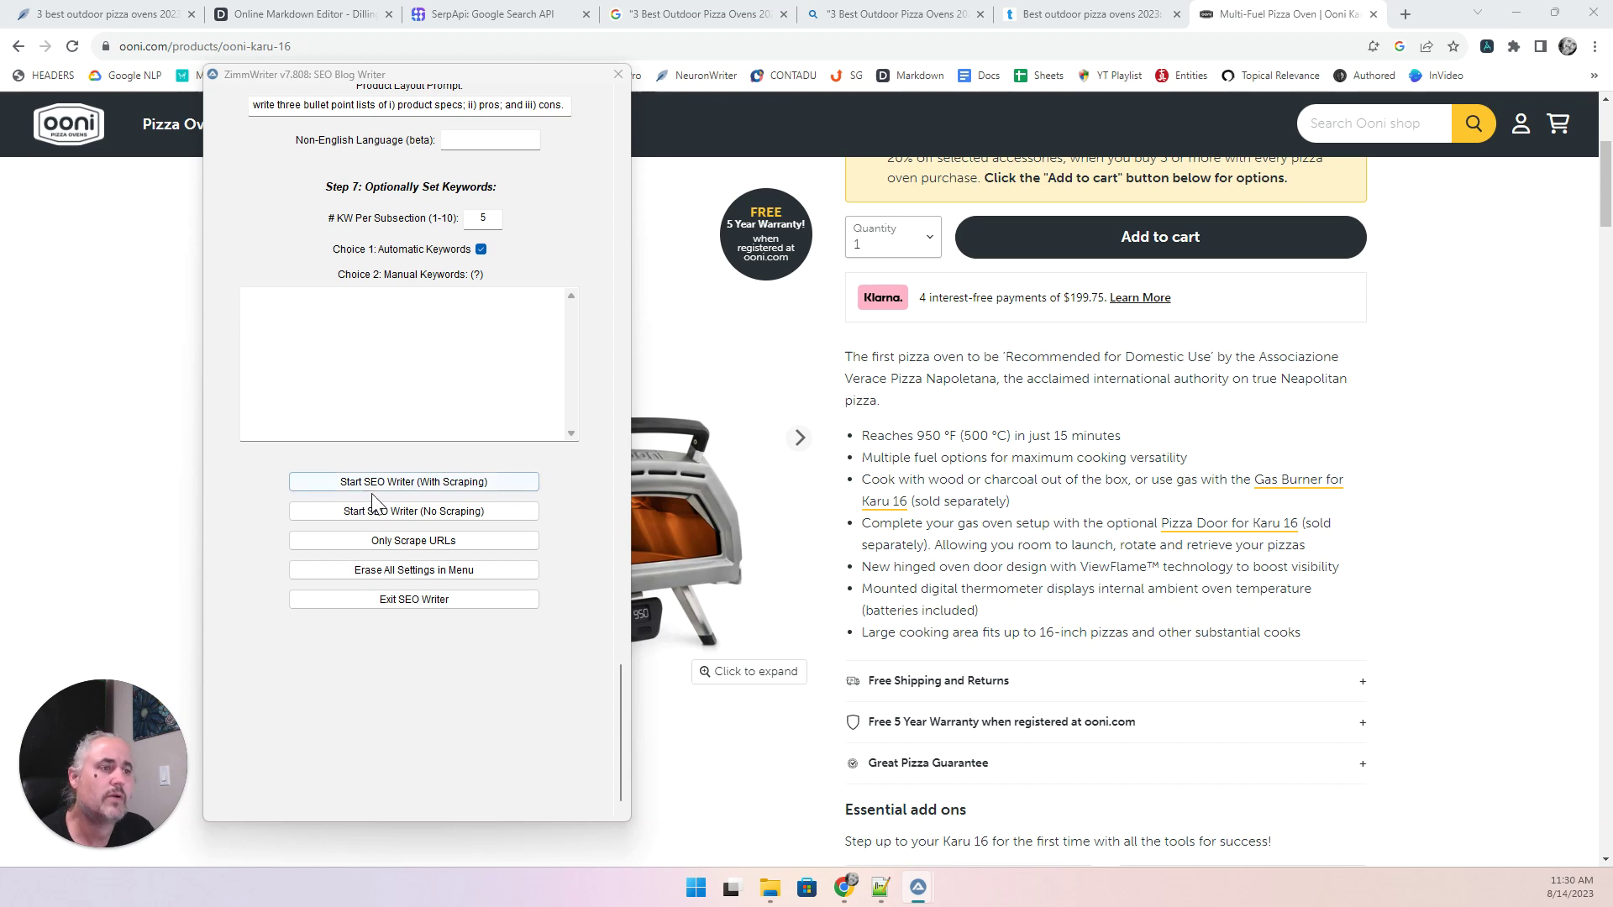
scroll(592, 603, up, 15)
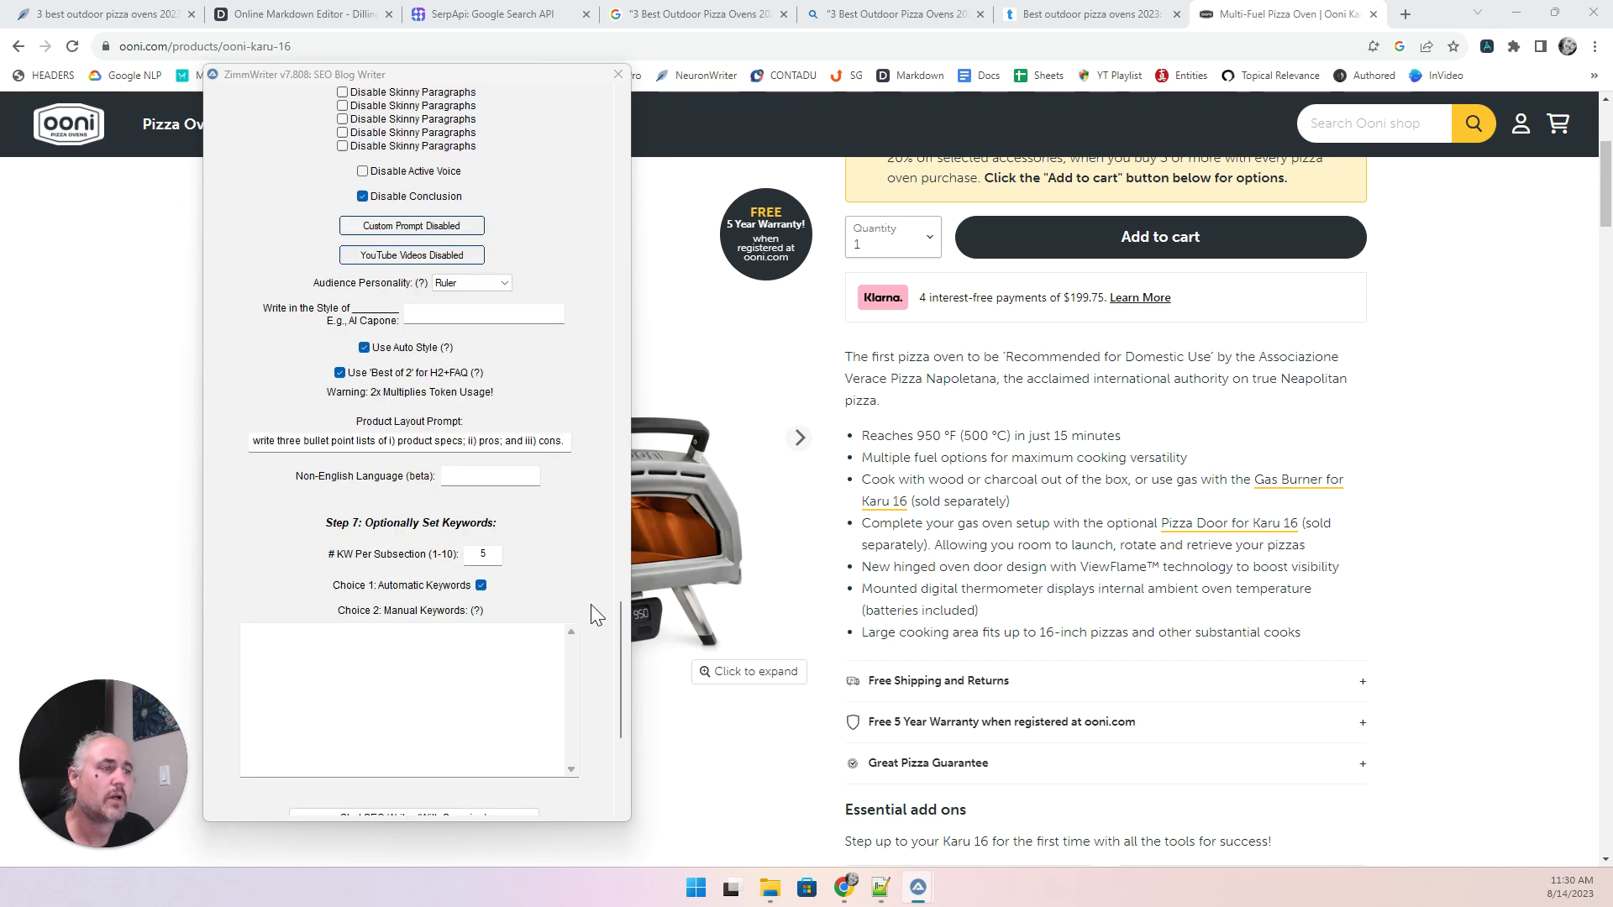
scroll(591, 601, up, 20)
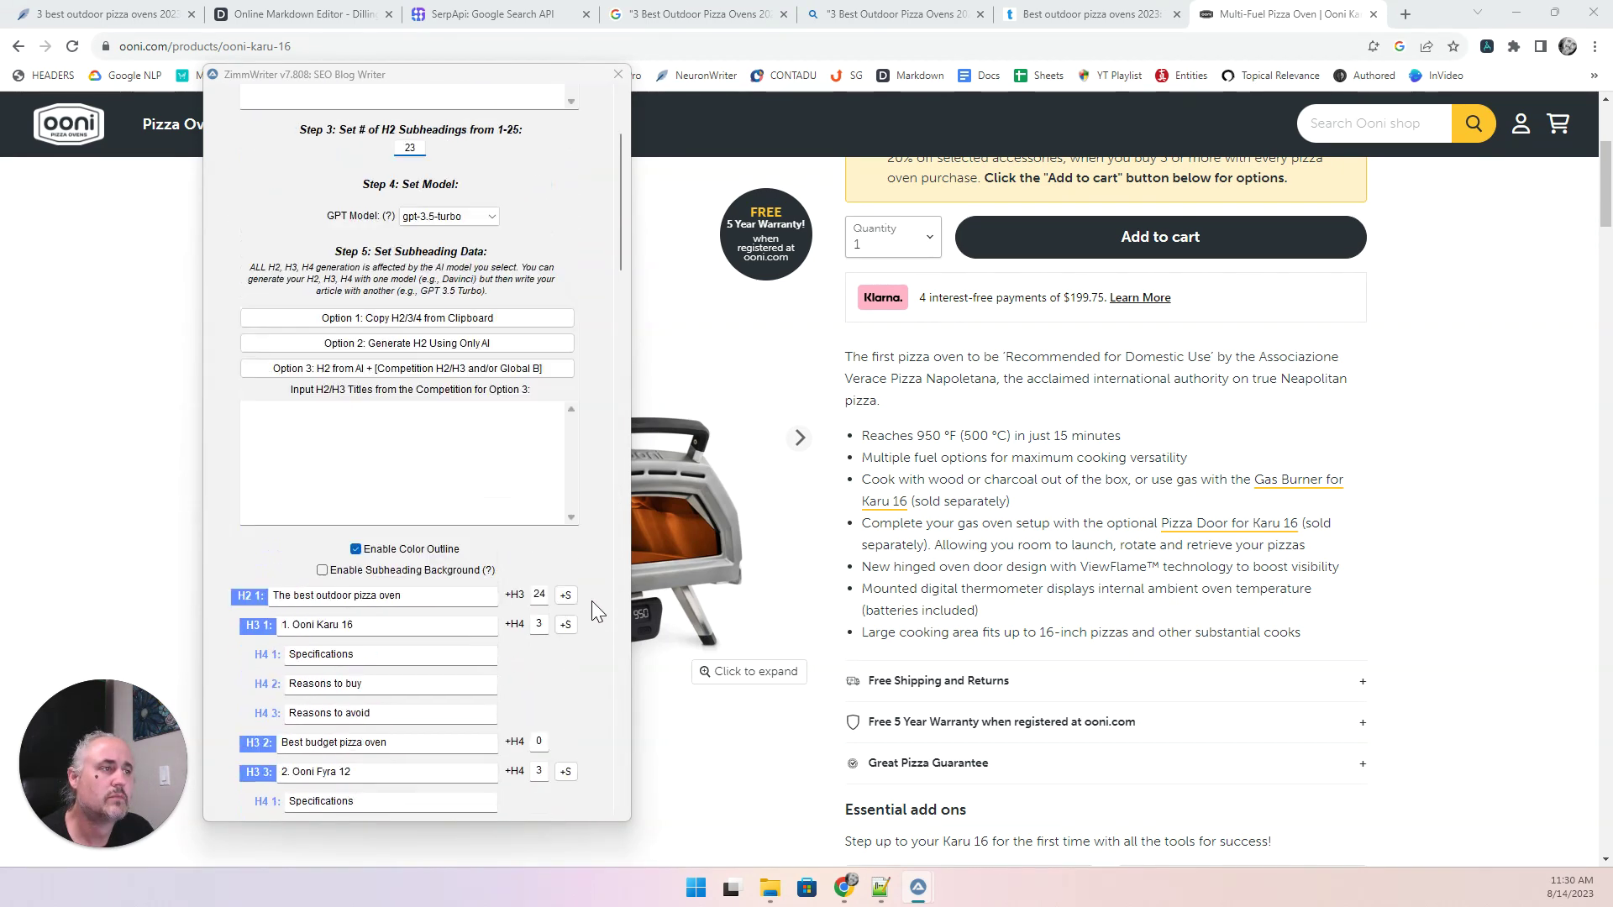
scroll(591, 599, down, 18)
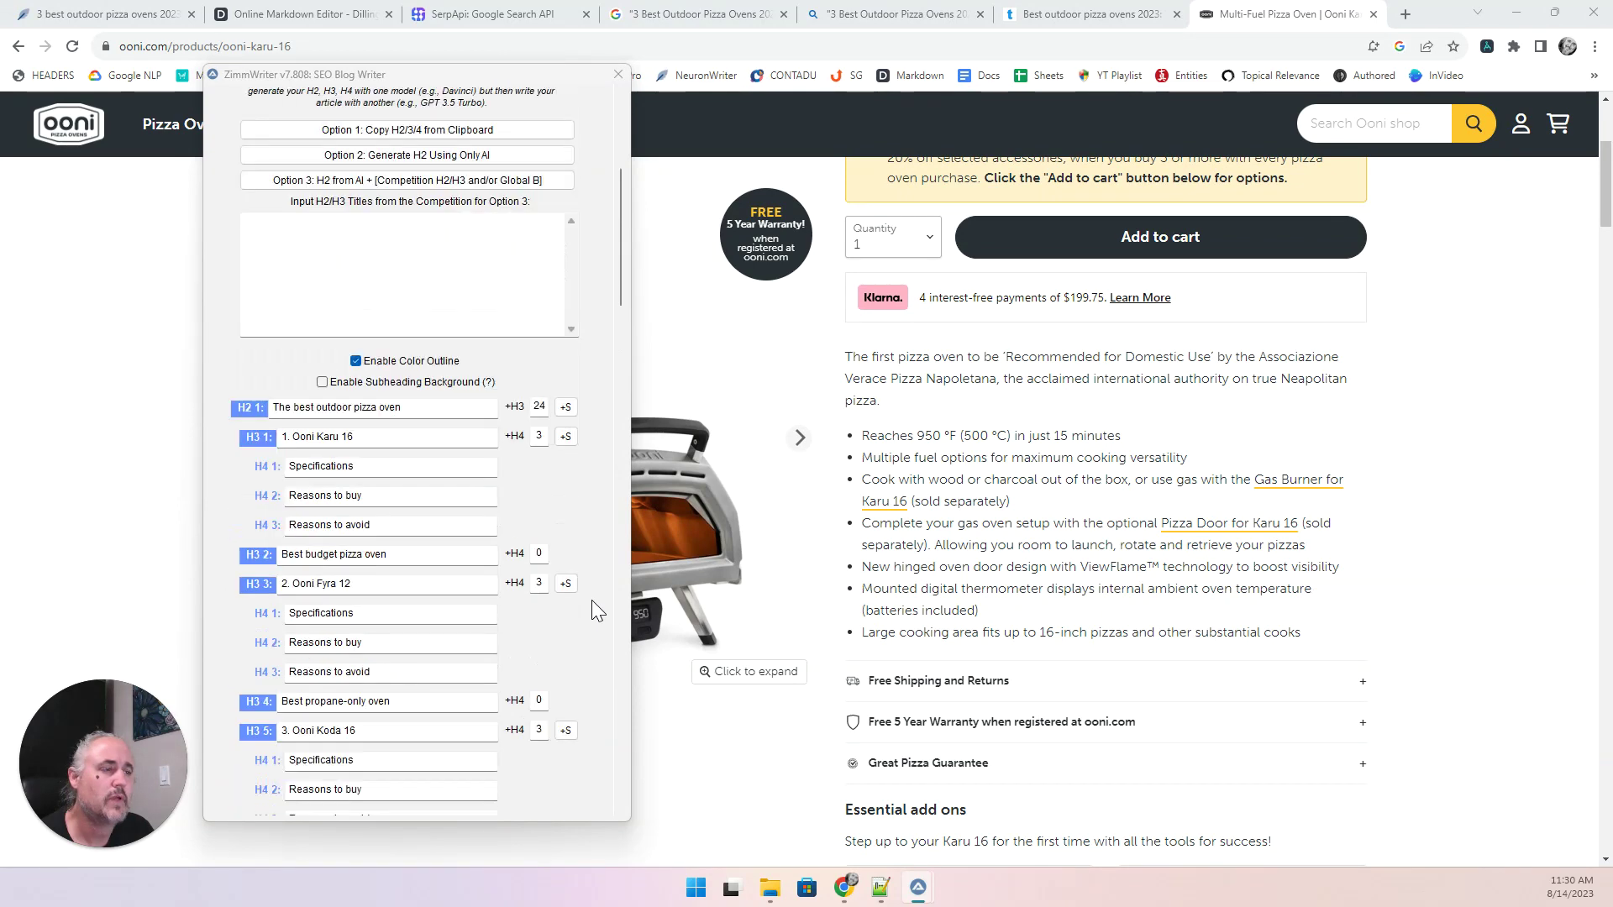
scroll(591, 610, down, 20)
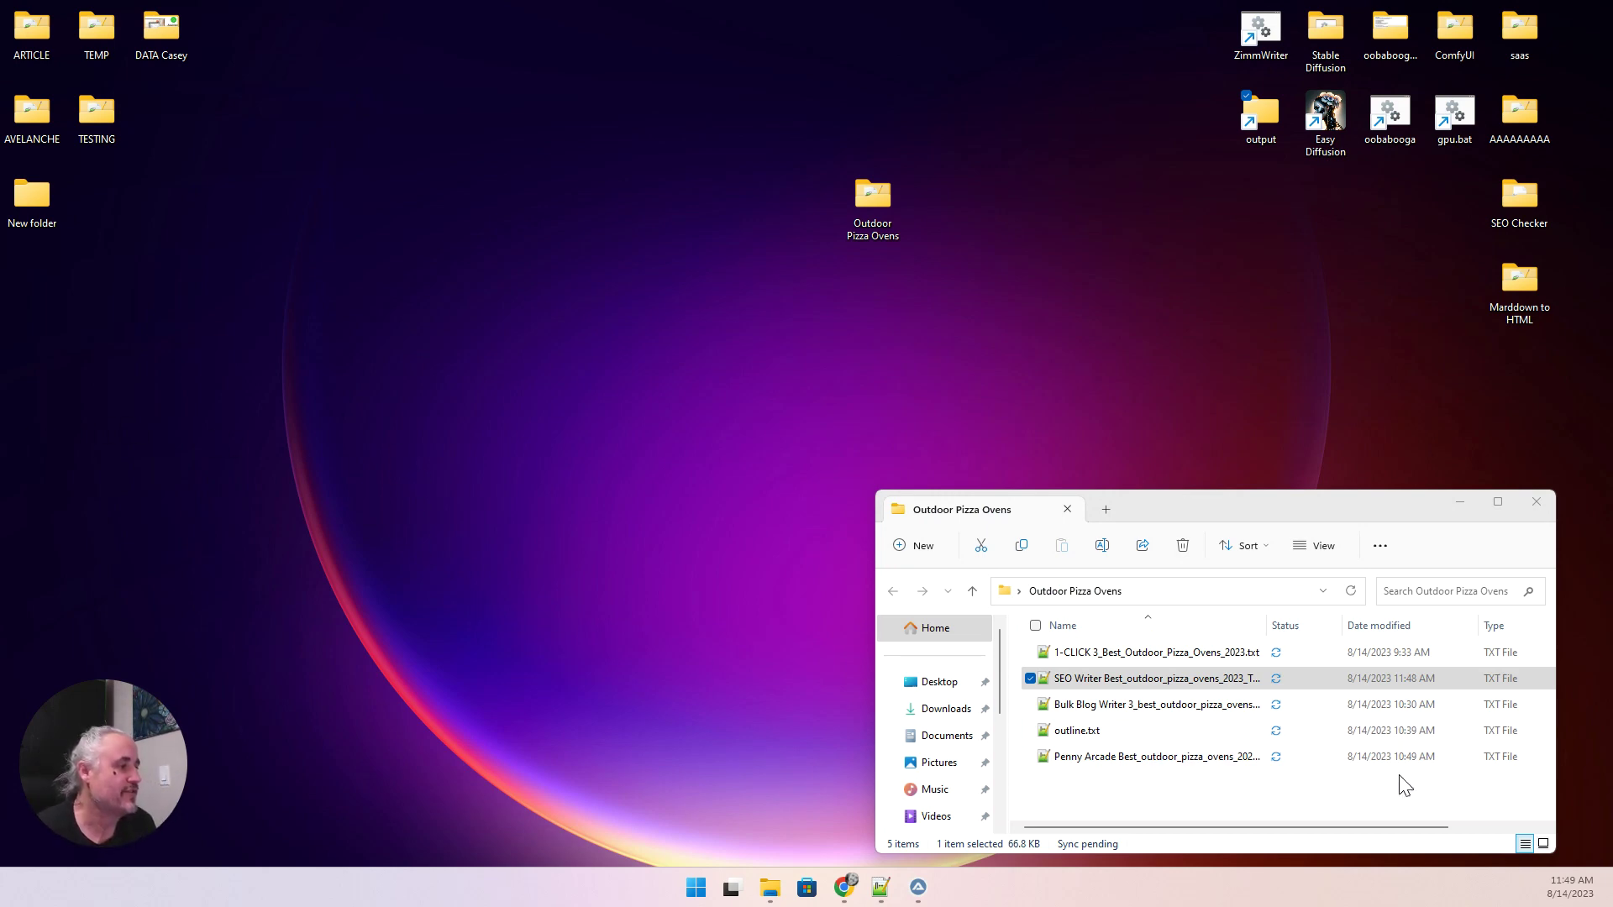
Open the SEO Writer text file from the Outdoor Pizza Ovens folder and examine its settings summary, meta description and auto keywords.
double_click(1194, 680)
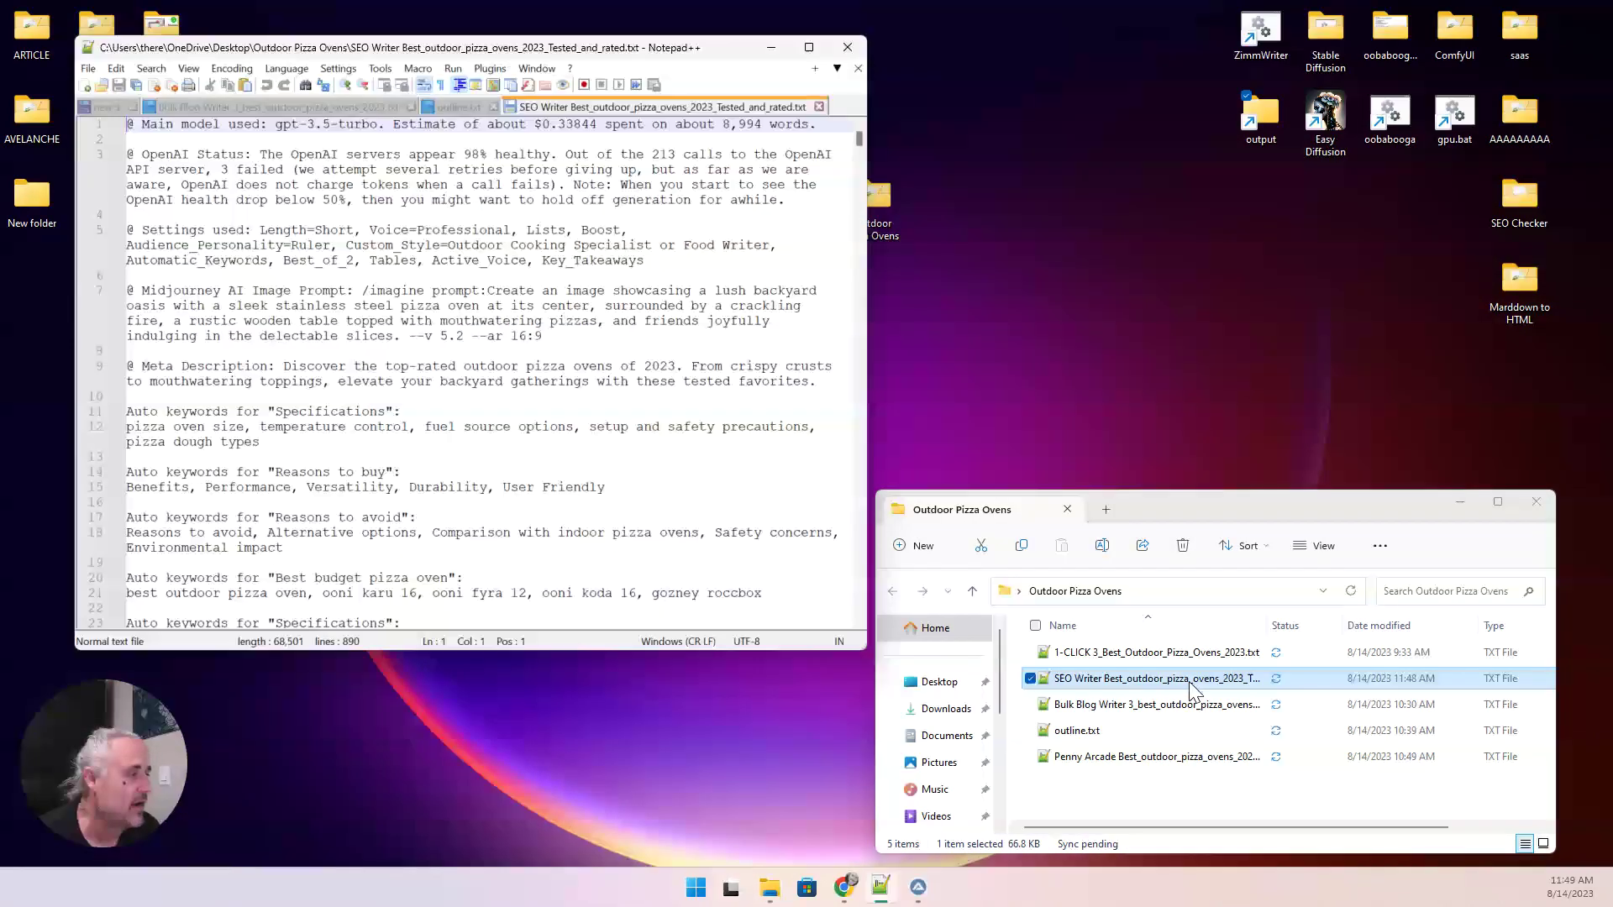
scroll(242, 300, down, 1)
scroll(242, 300, down, 5)
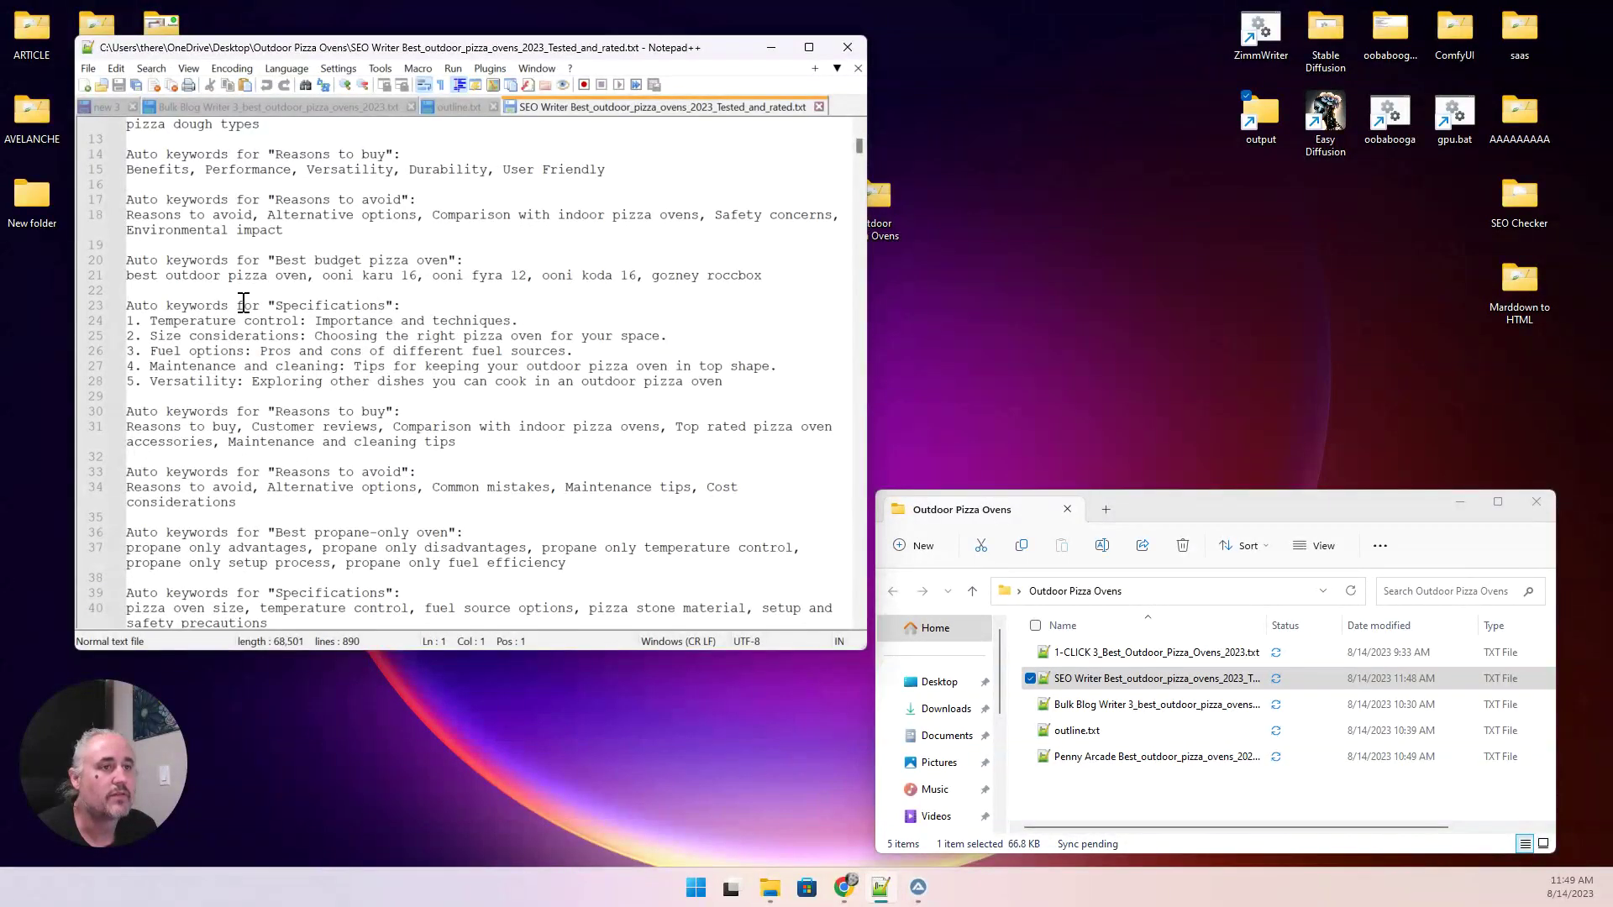
scroll(130, 218, up, 1)
scroll(130, 218, up, 3)
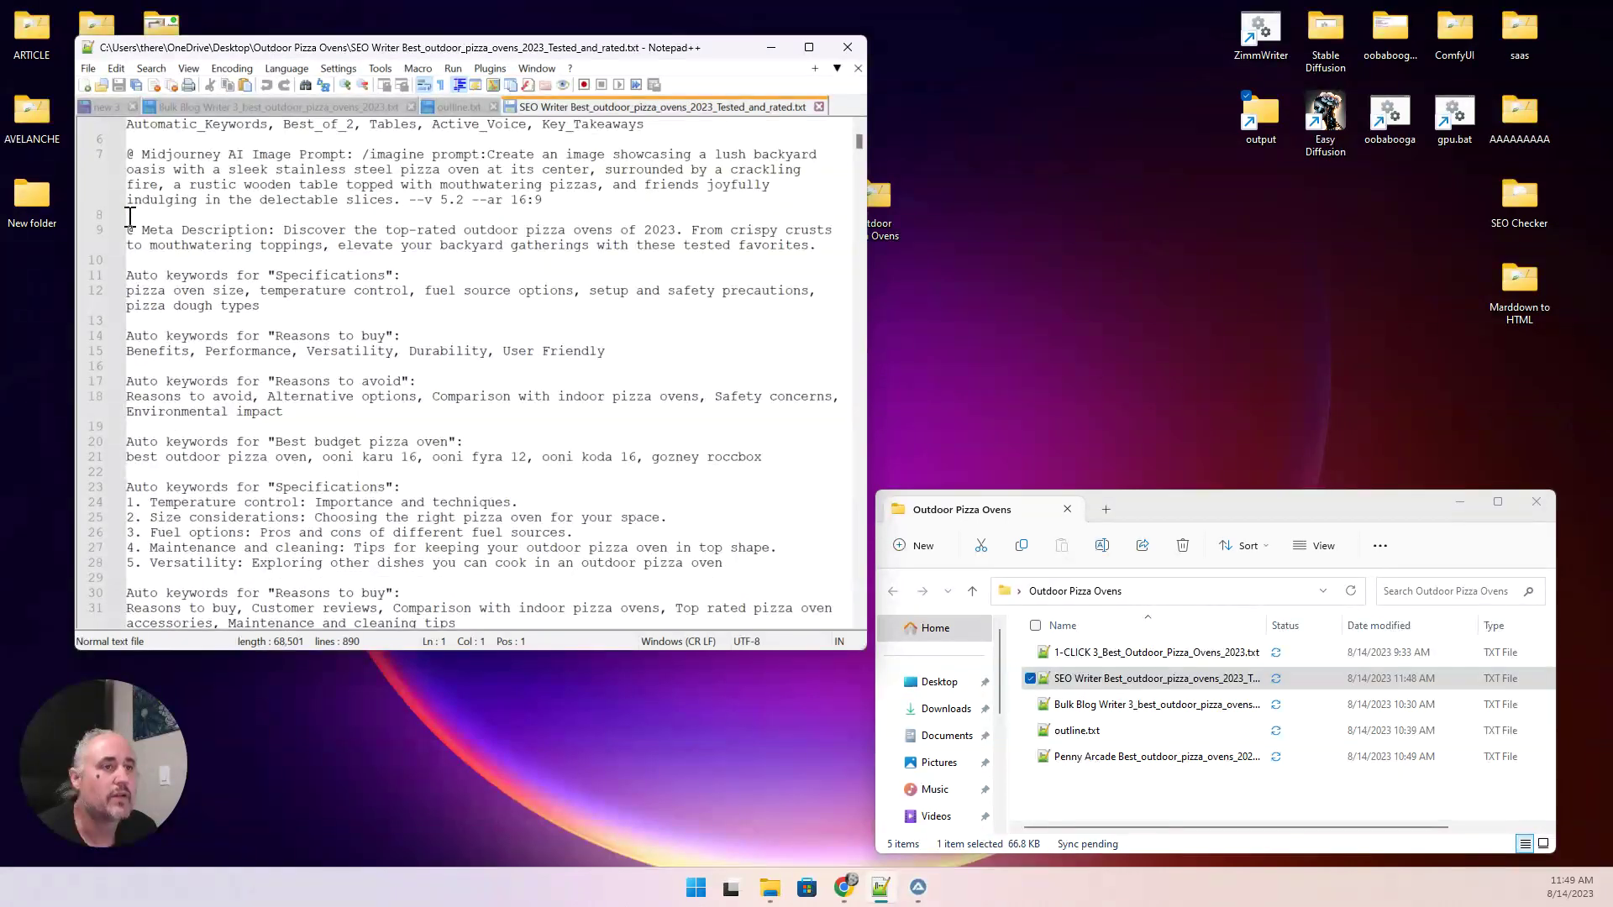
Examine the auto keywords generated for each subheading in the SEO Writer file, down to the start of the article.
scroll(148, 302, down, 3)
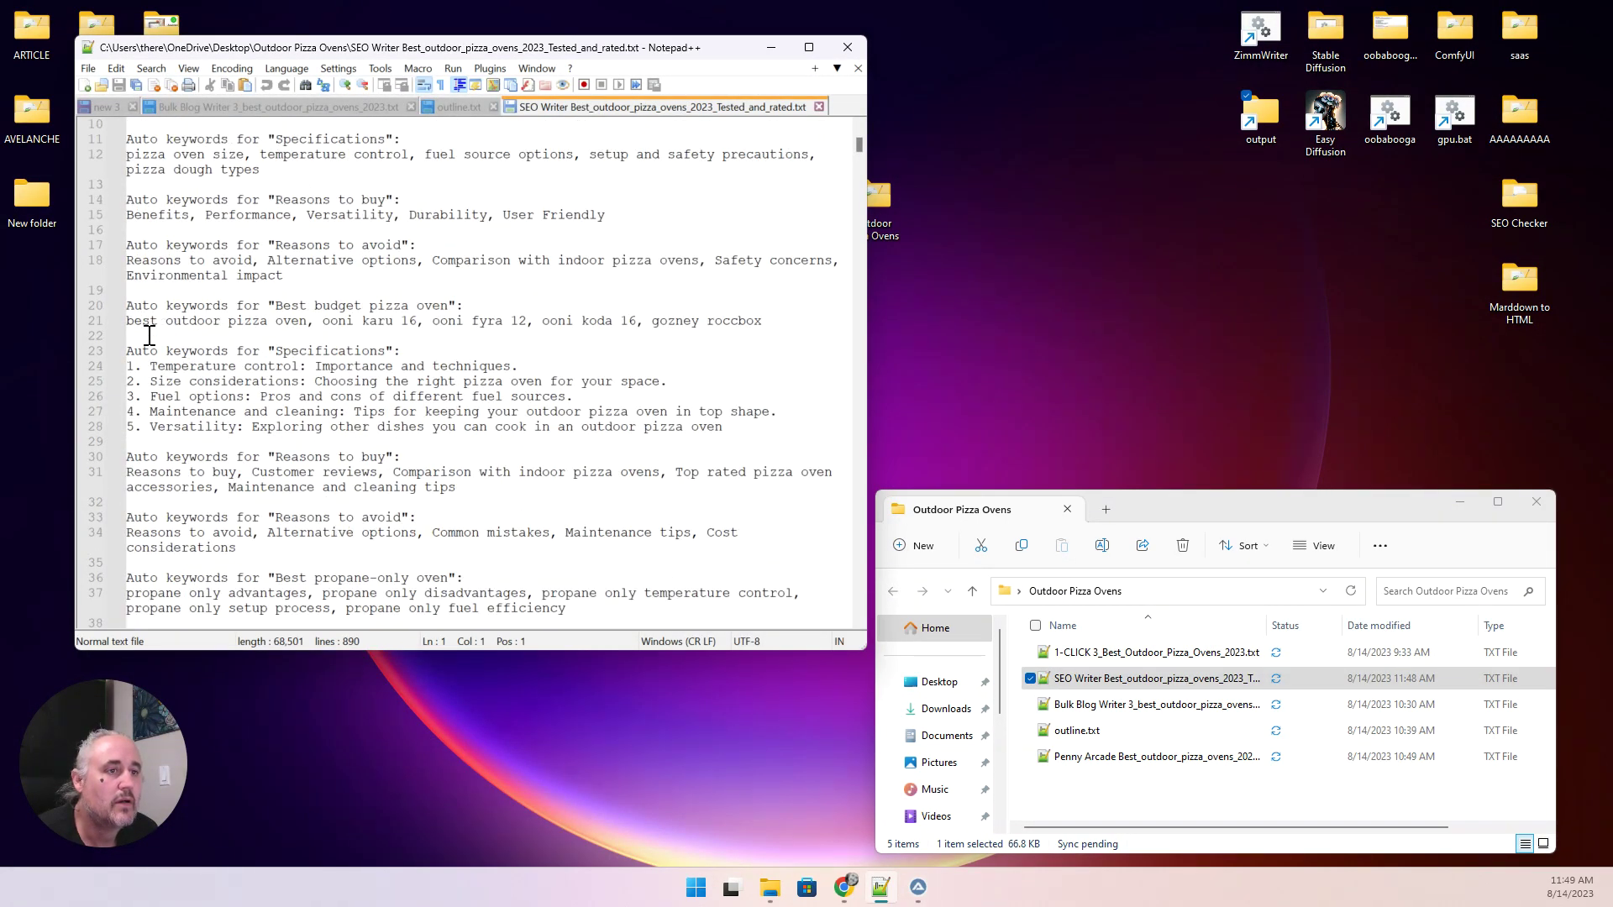
scroll(149, 336, down, 5)
scroll(149, 338, down, 9)
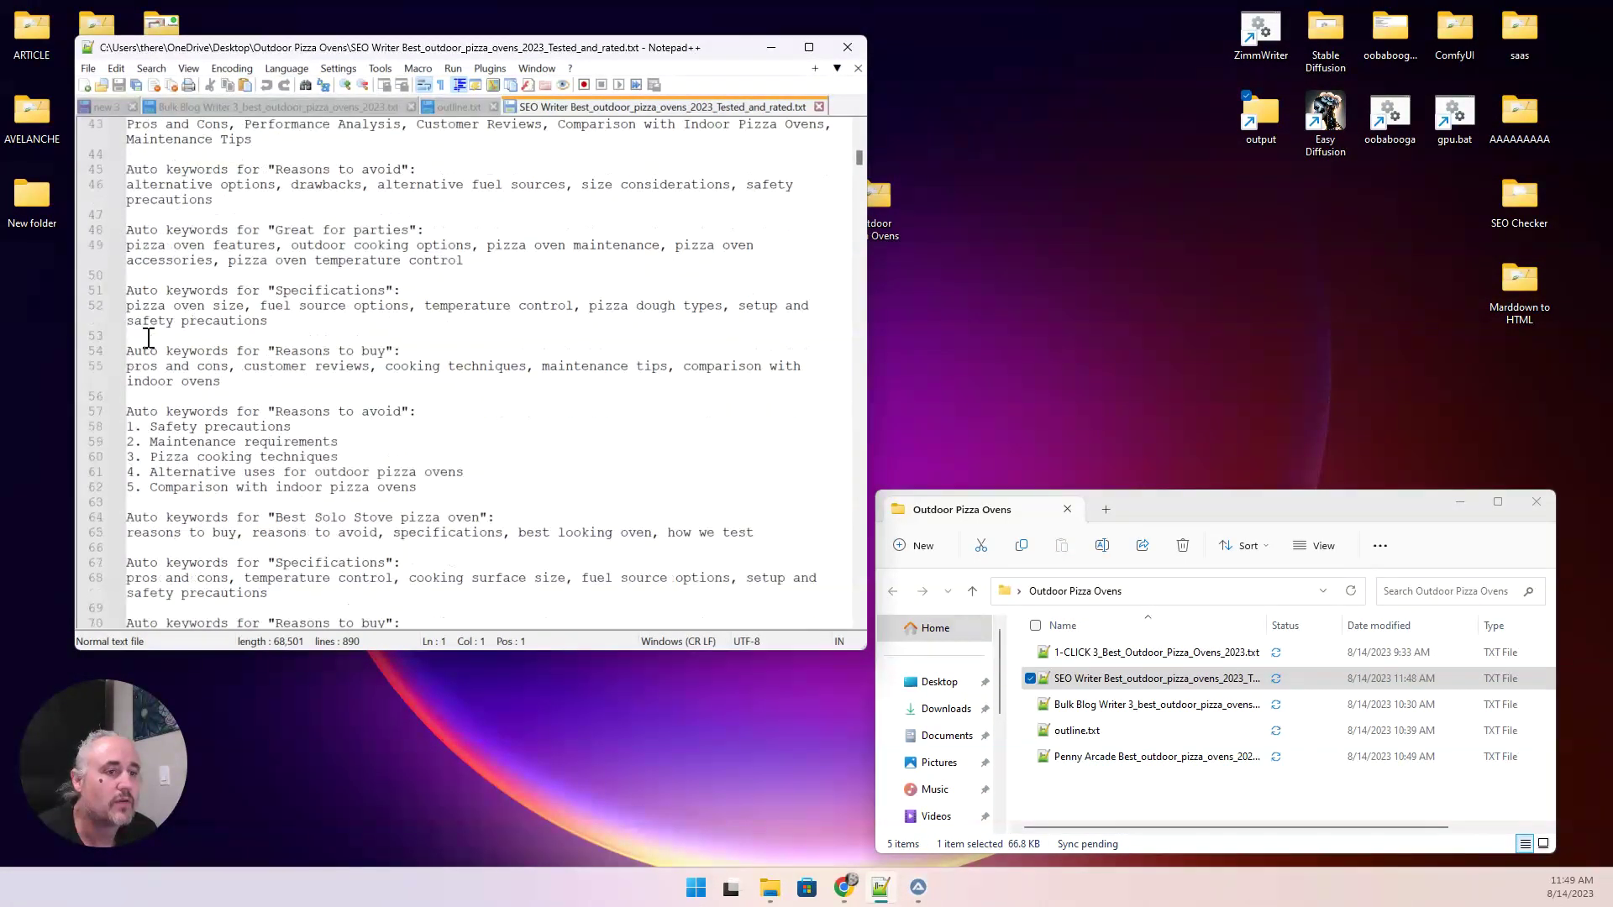
scroll(147, 336, down, 3)
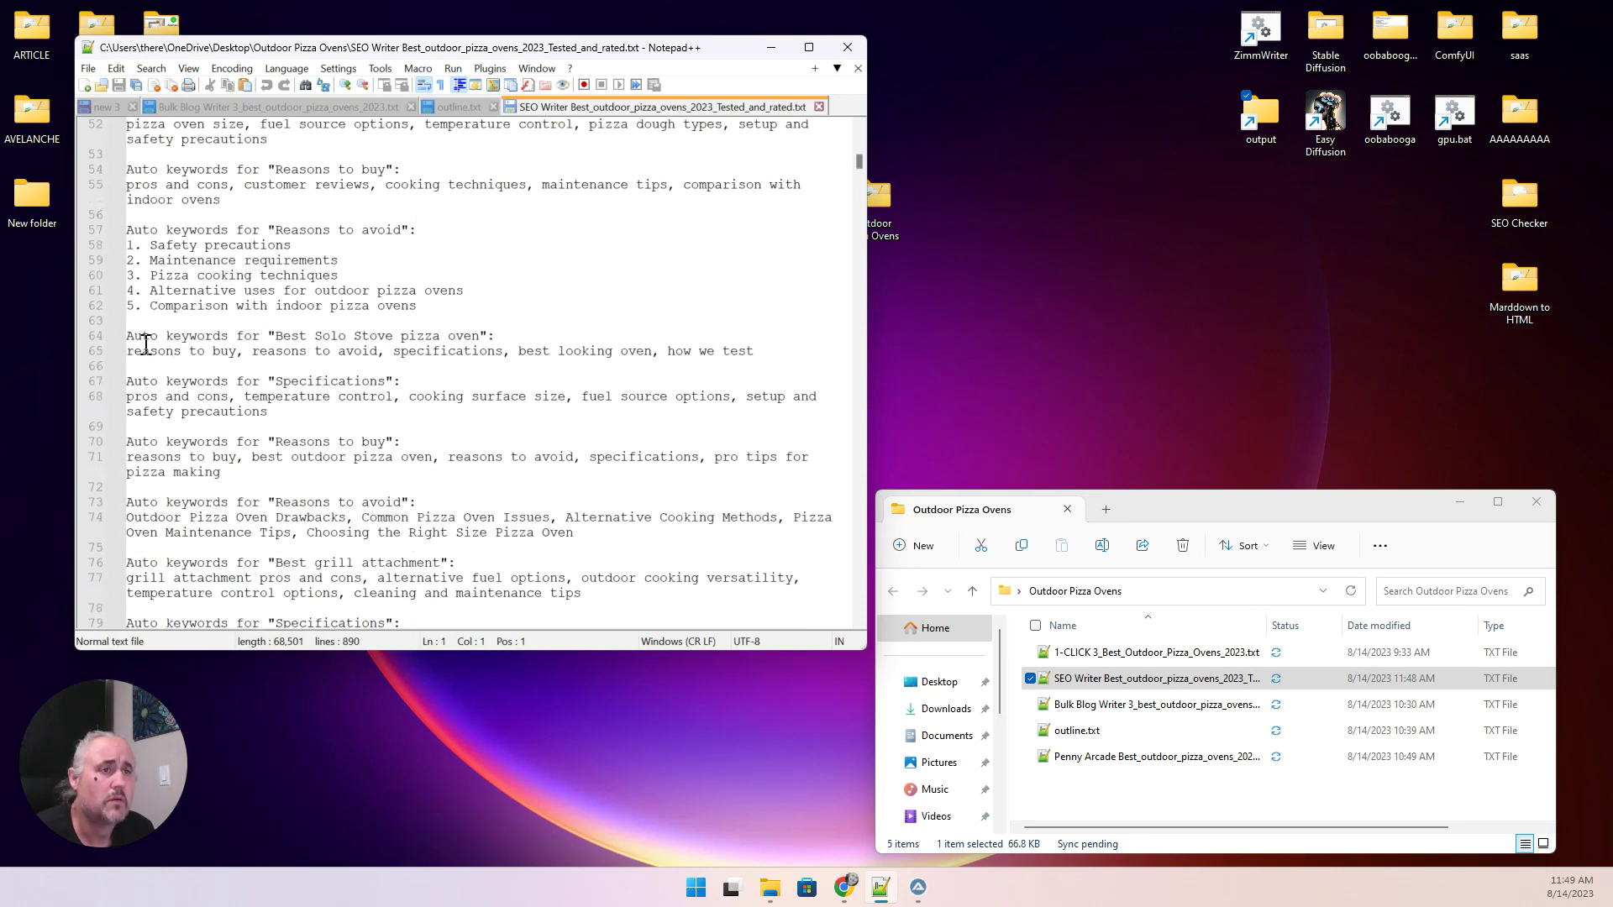
scroll(146, 343, down, 4)
scroll(146, 343, down, 9)
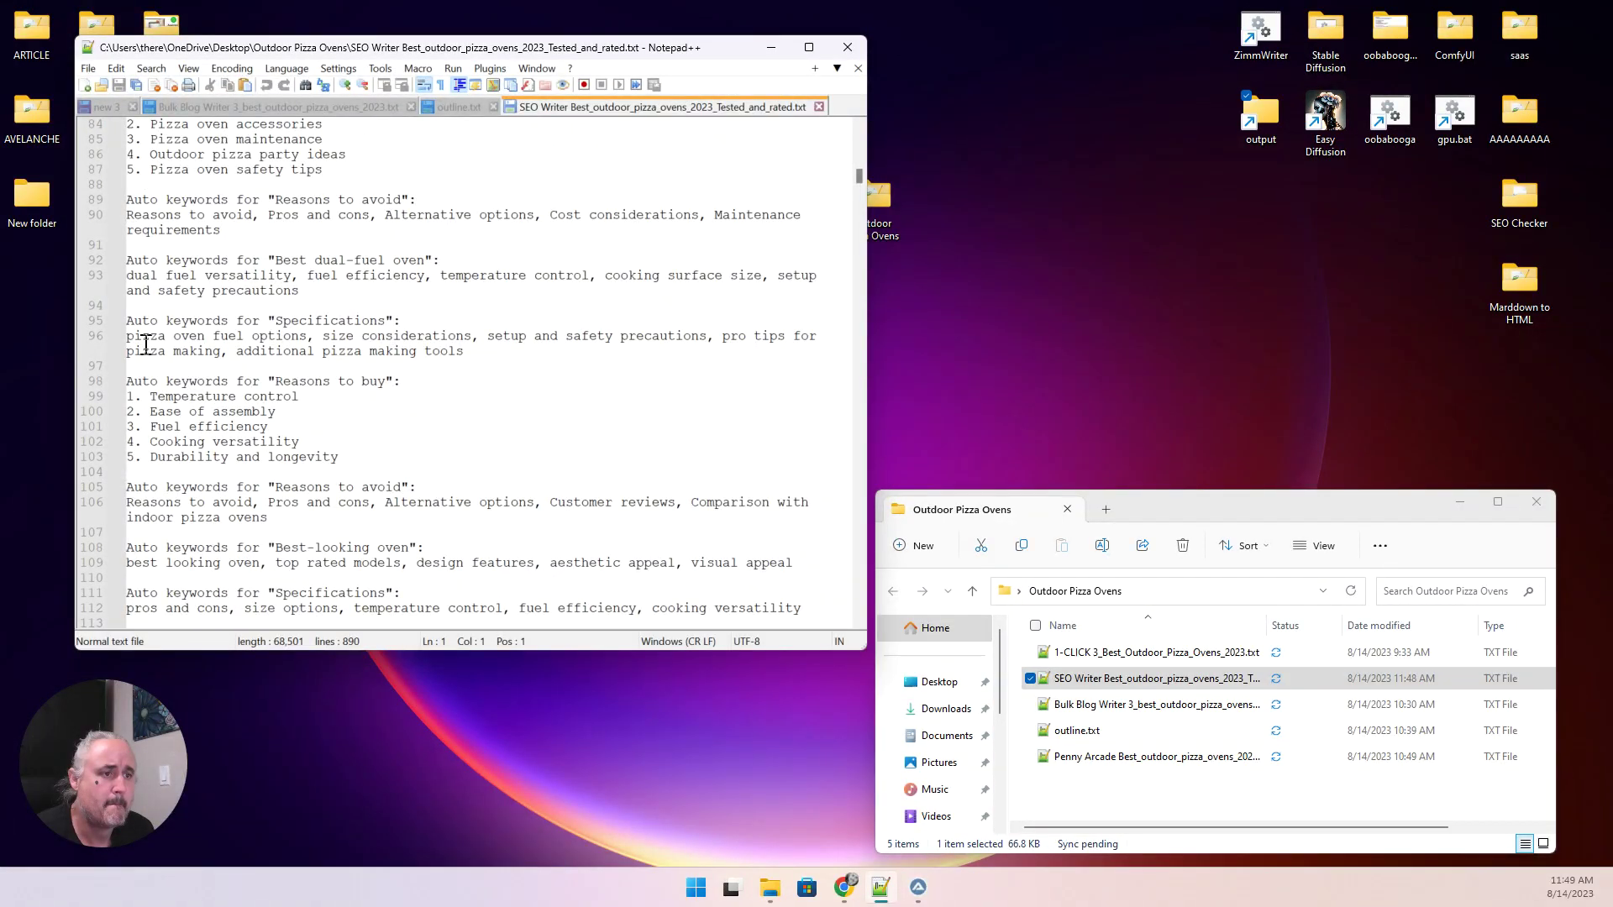
scroll(146, 344, down, 14)
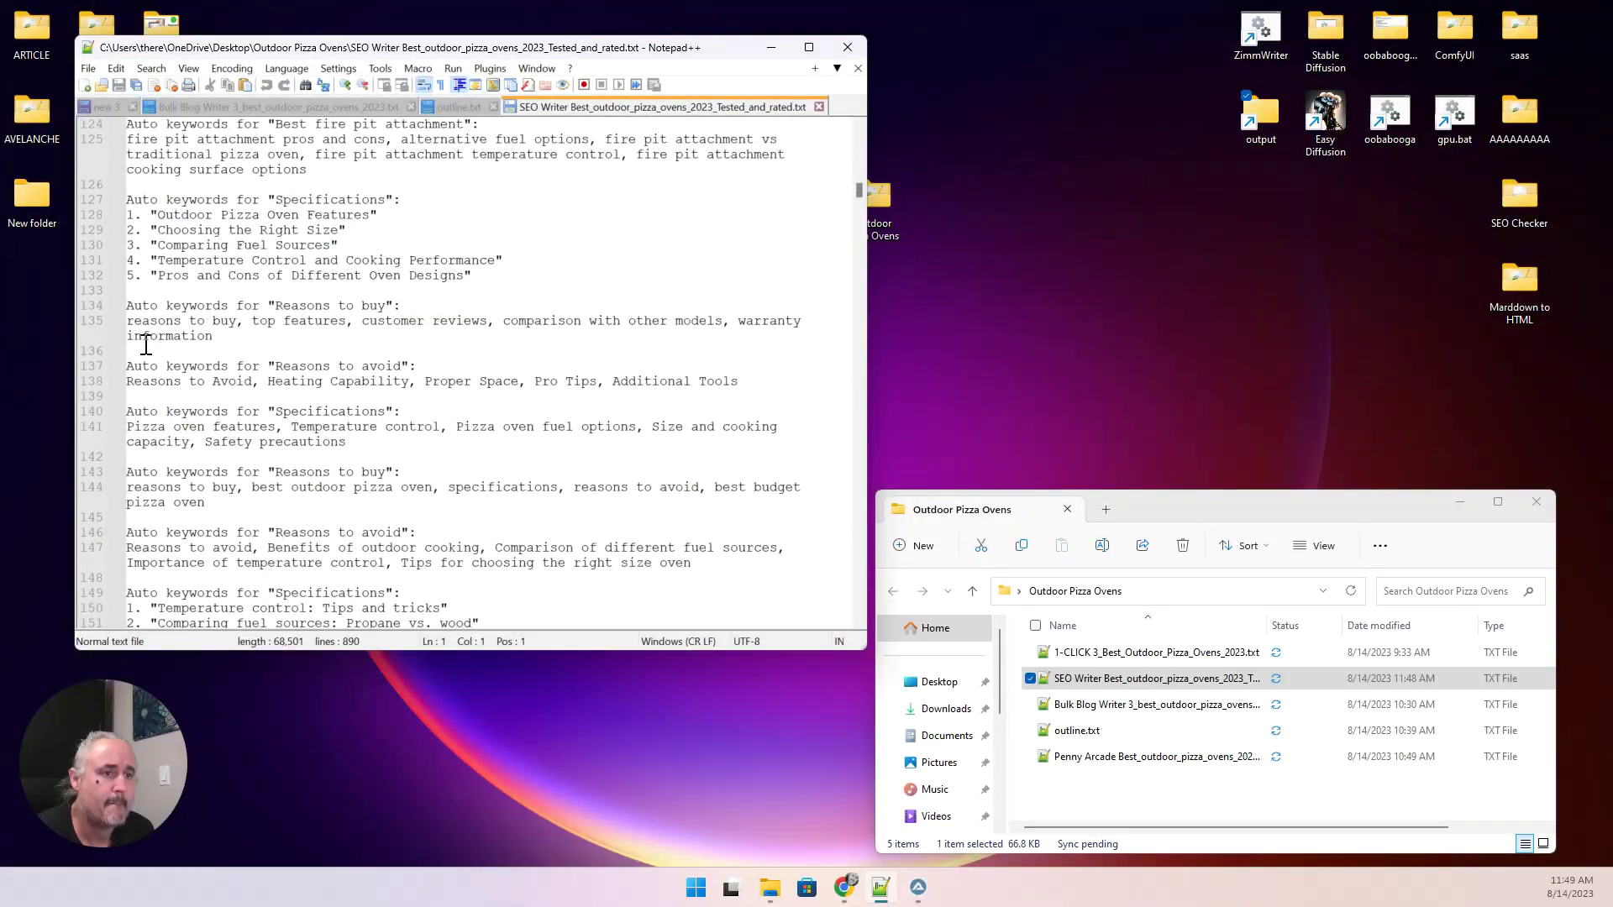
scroll(146, 343, down, 16)
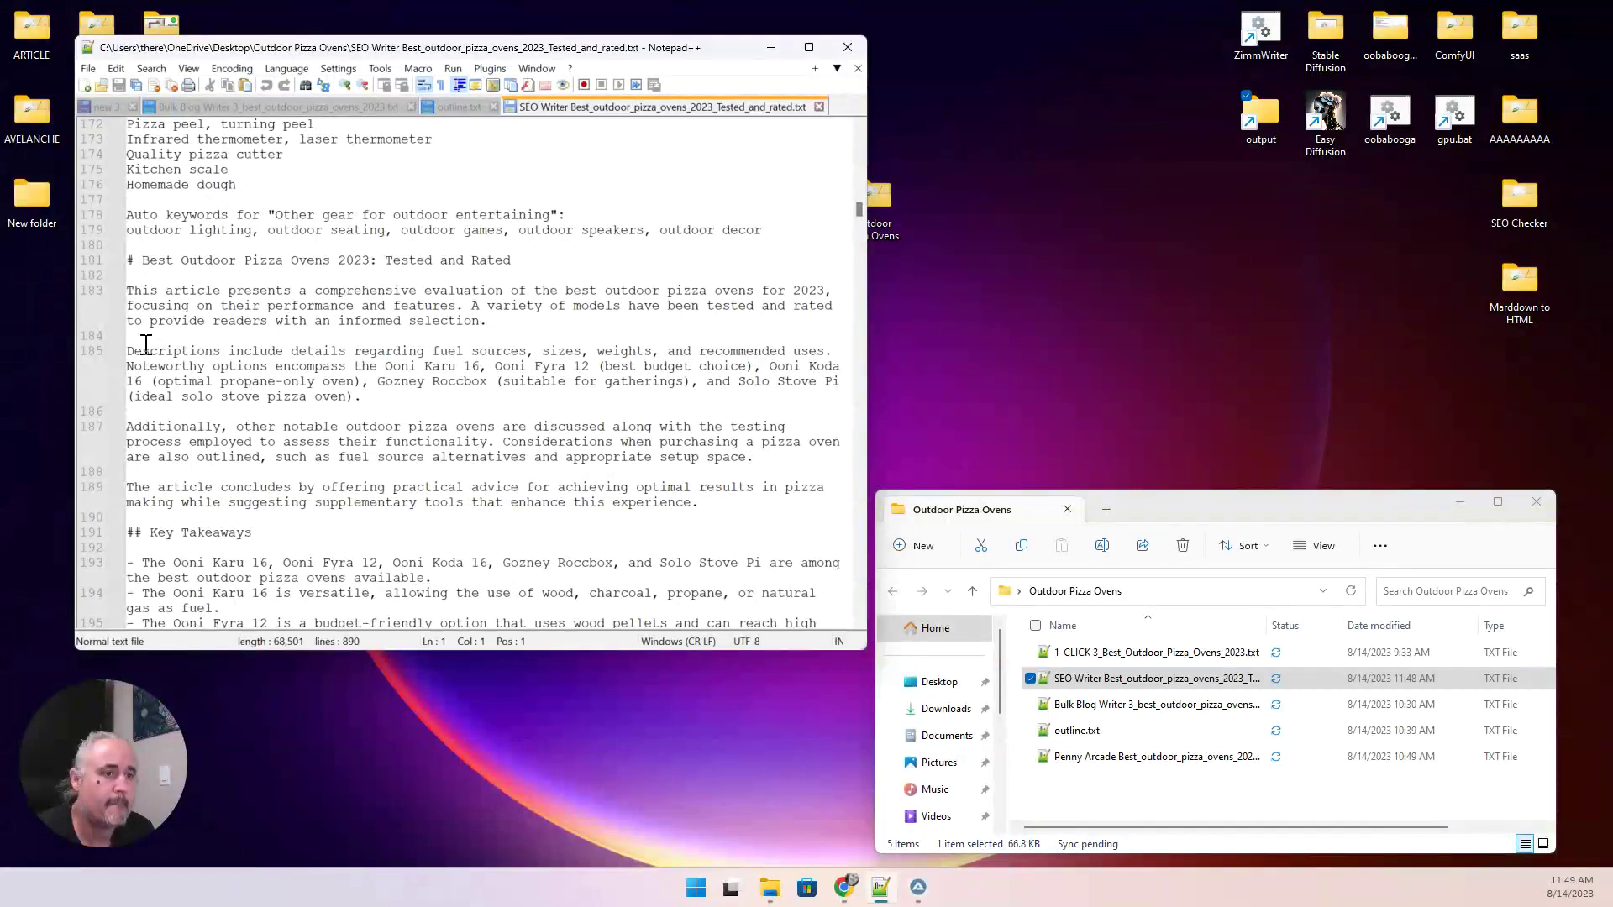
Select and copy the whole article from the "Best Outdoor Pizza Ovens 2023: Tested and Rated" heading to the end of the file.
scroll(146, 344, down, 1)
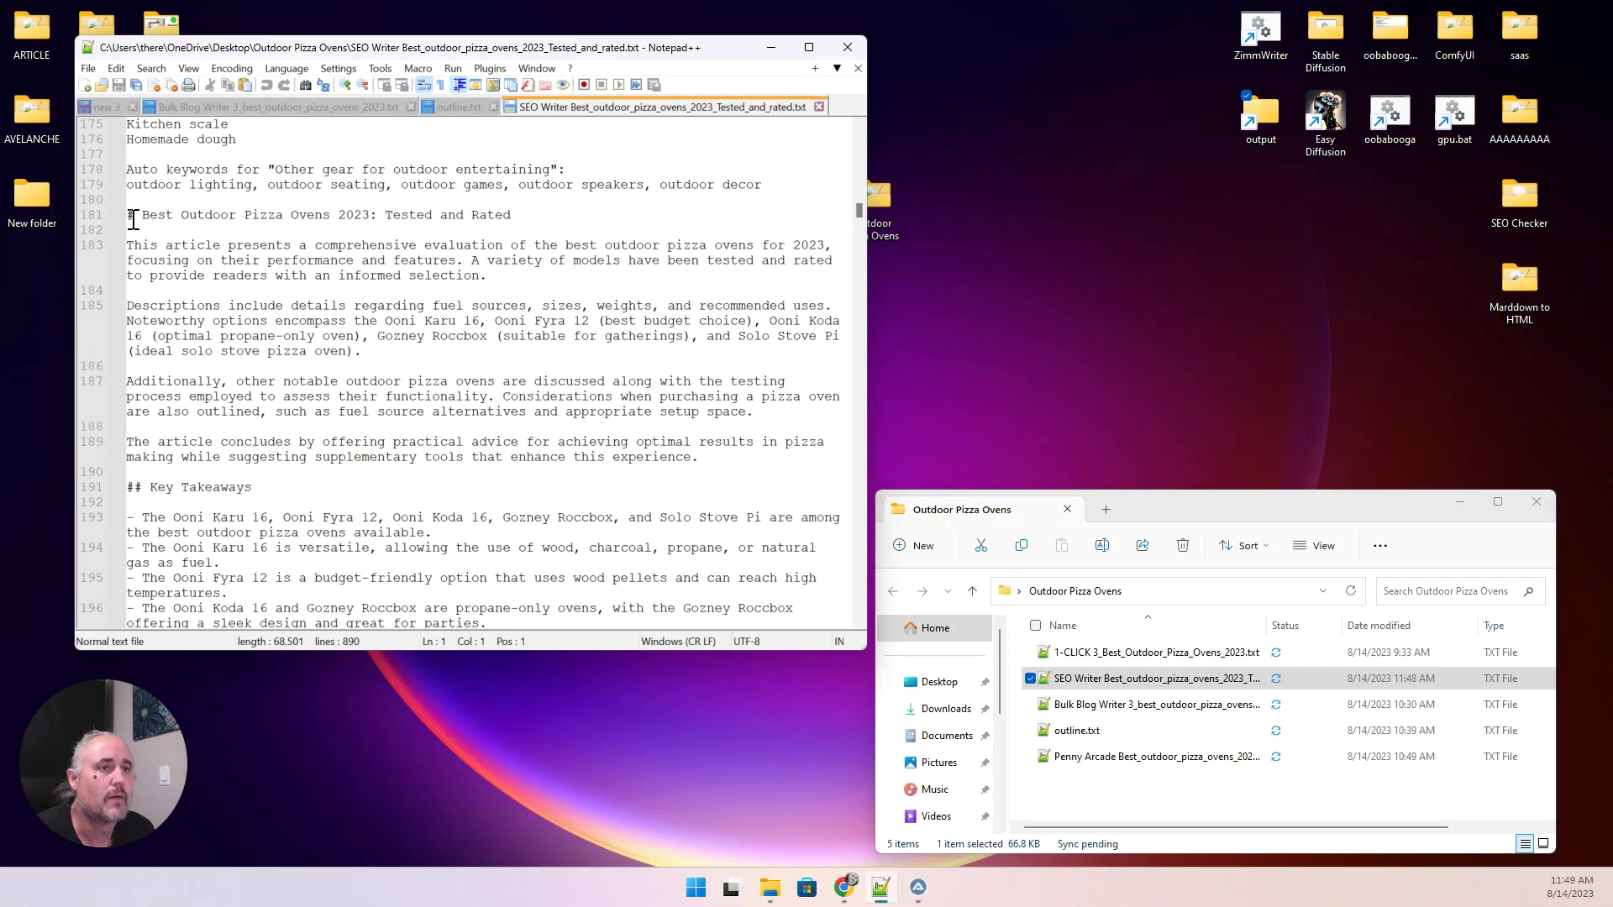
click(116, 217)
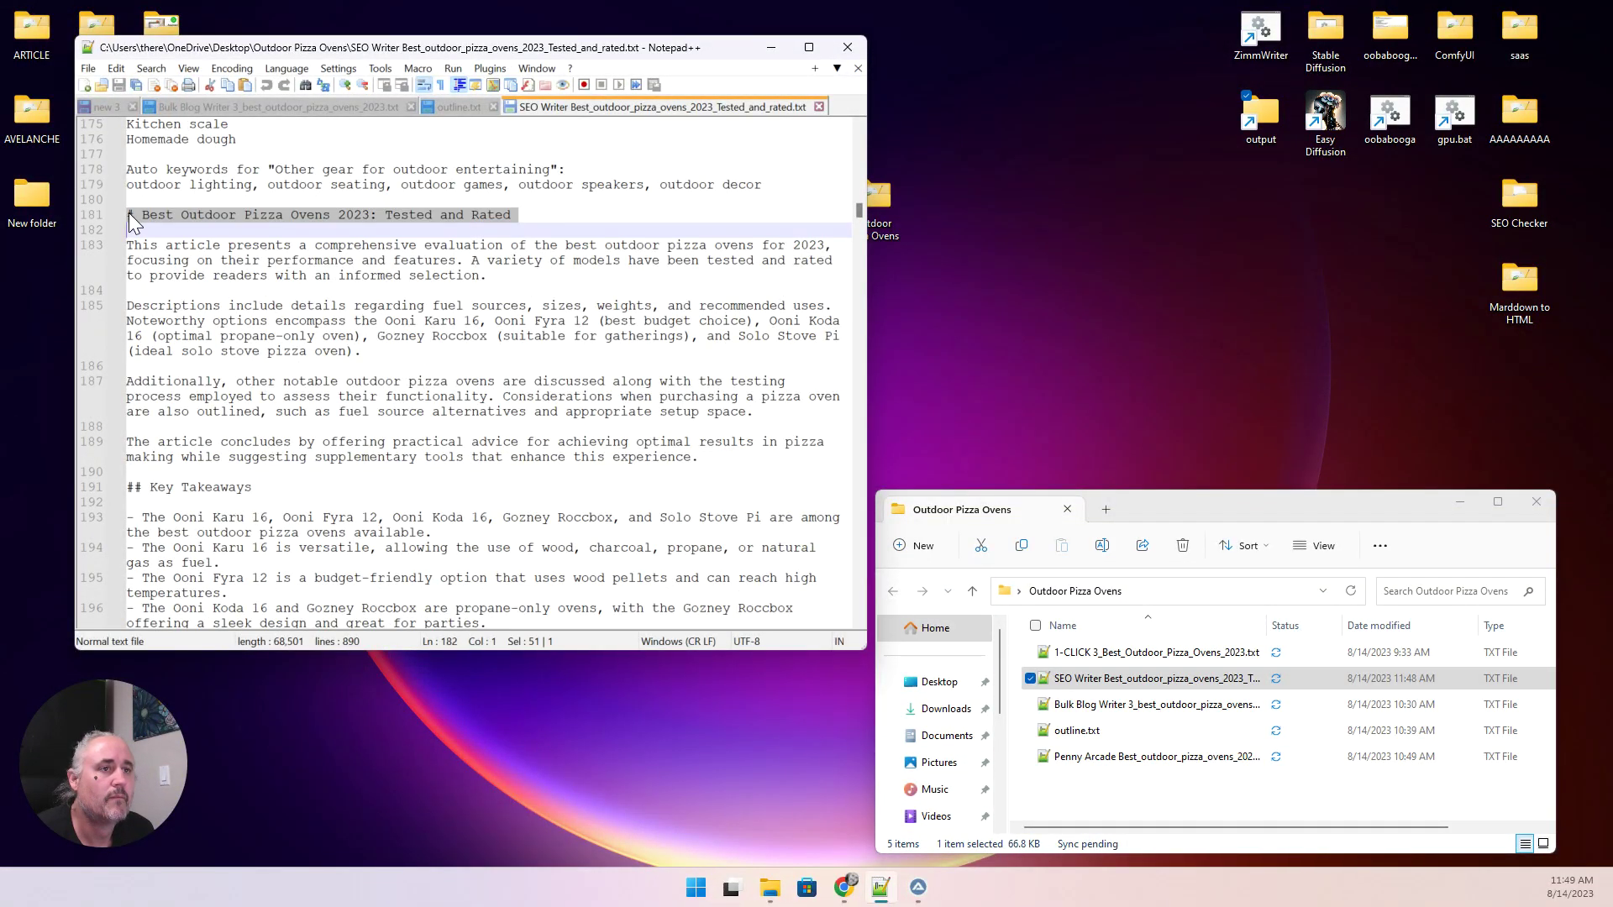
drag(128, 217, 798, 750)
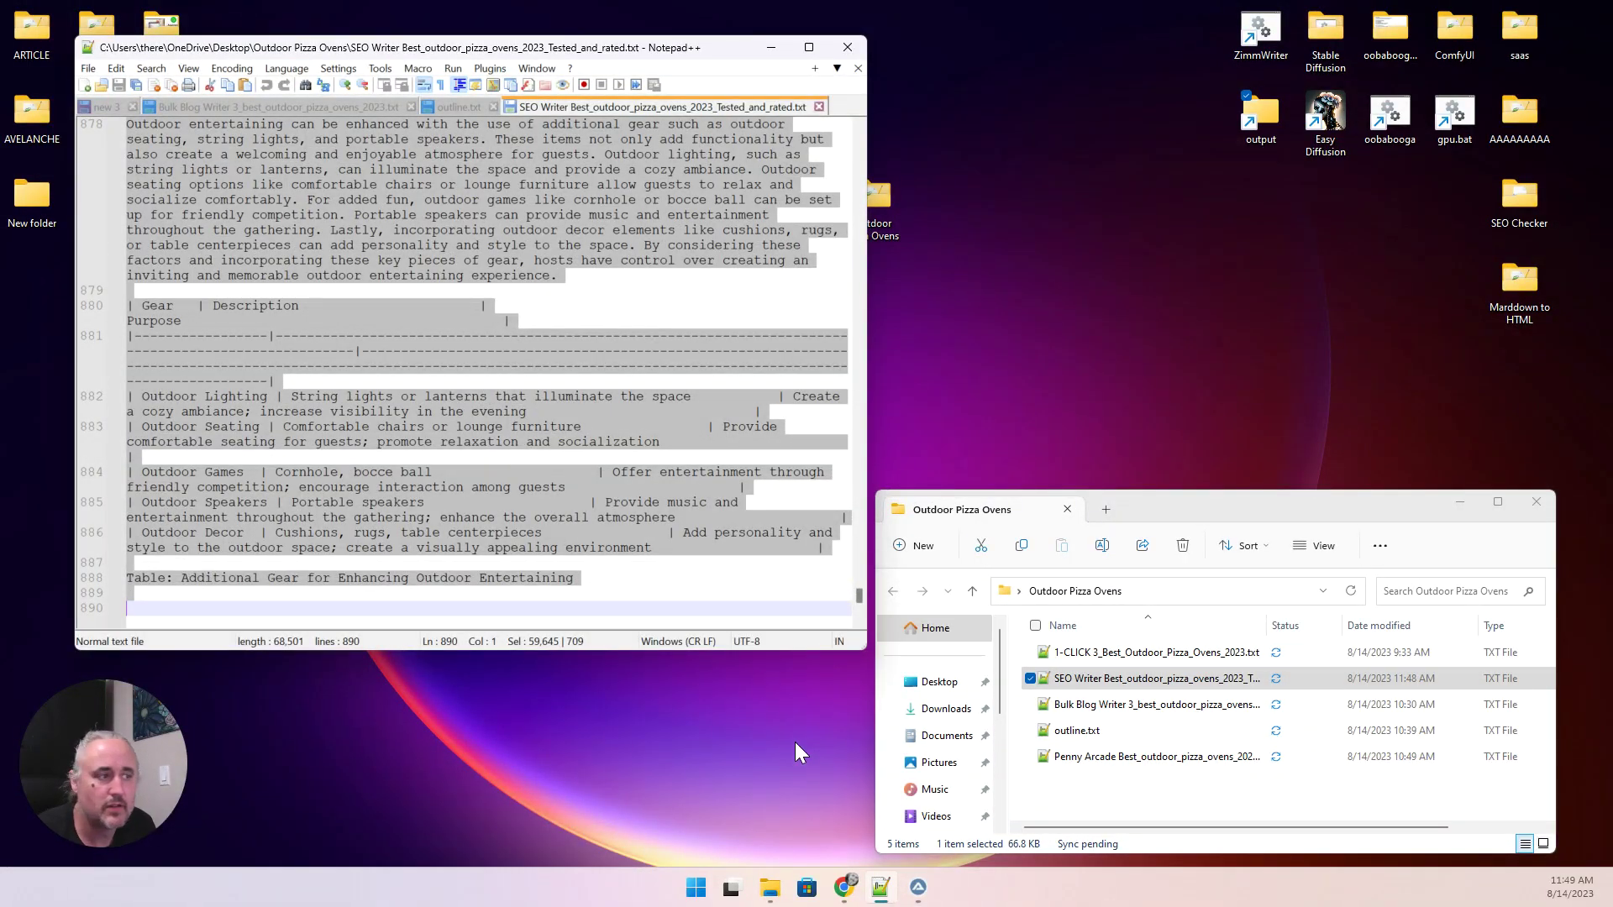
scroll(738, 603, down, 5)
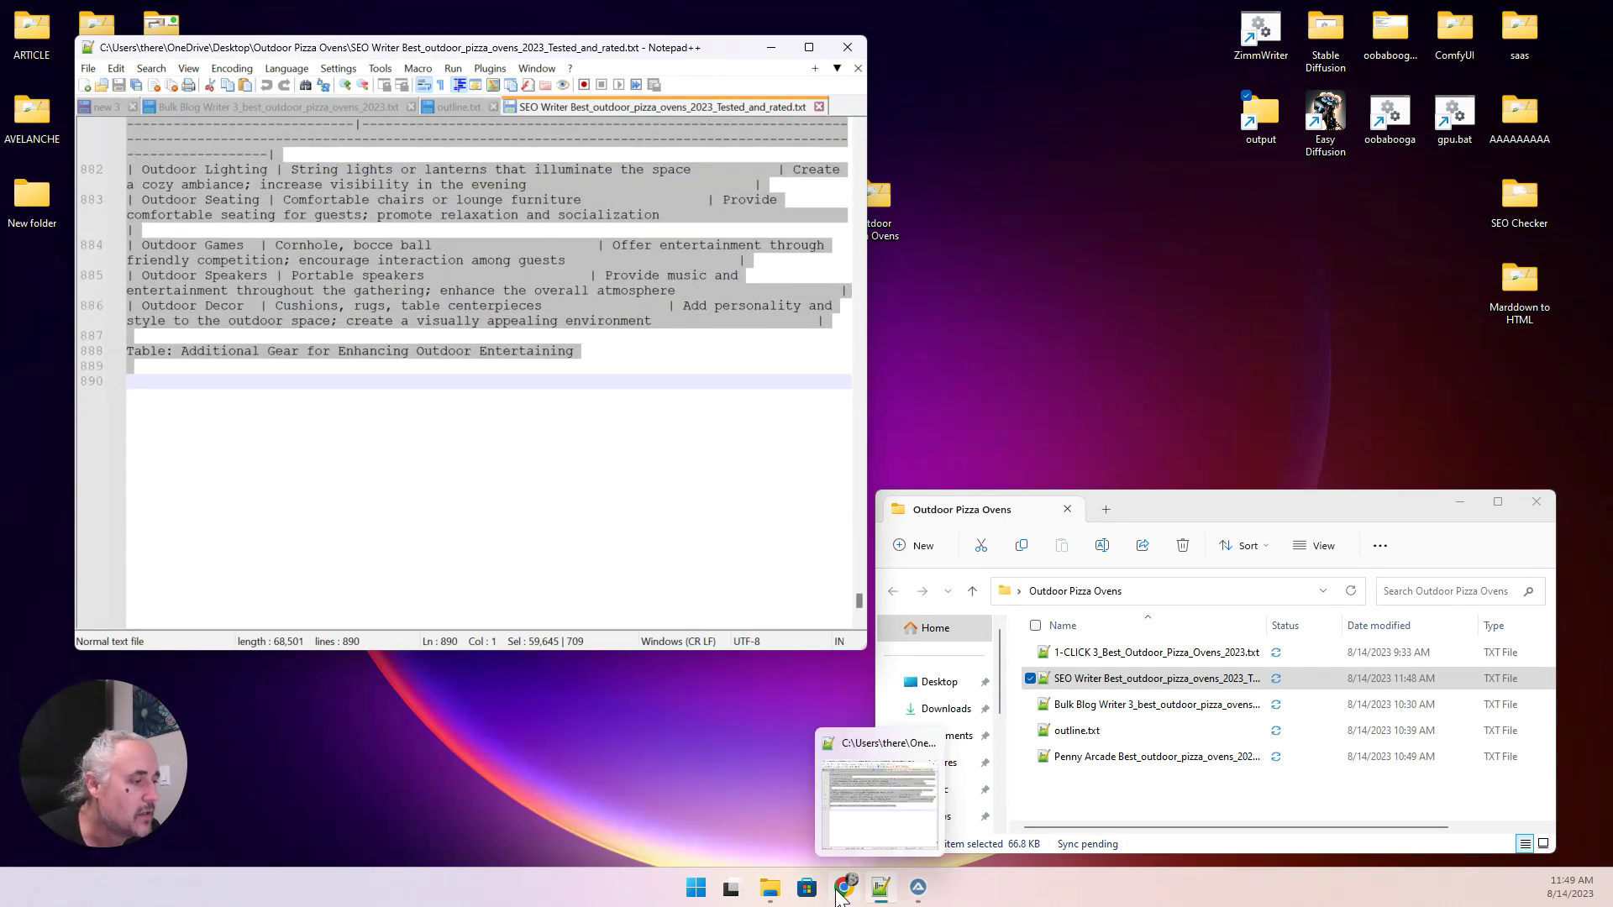
Switch to Chrome and close the SerpApi page.
click(846, 892)
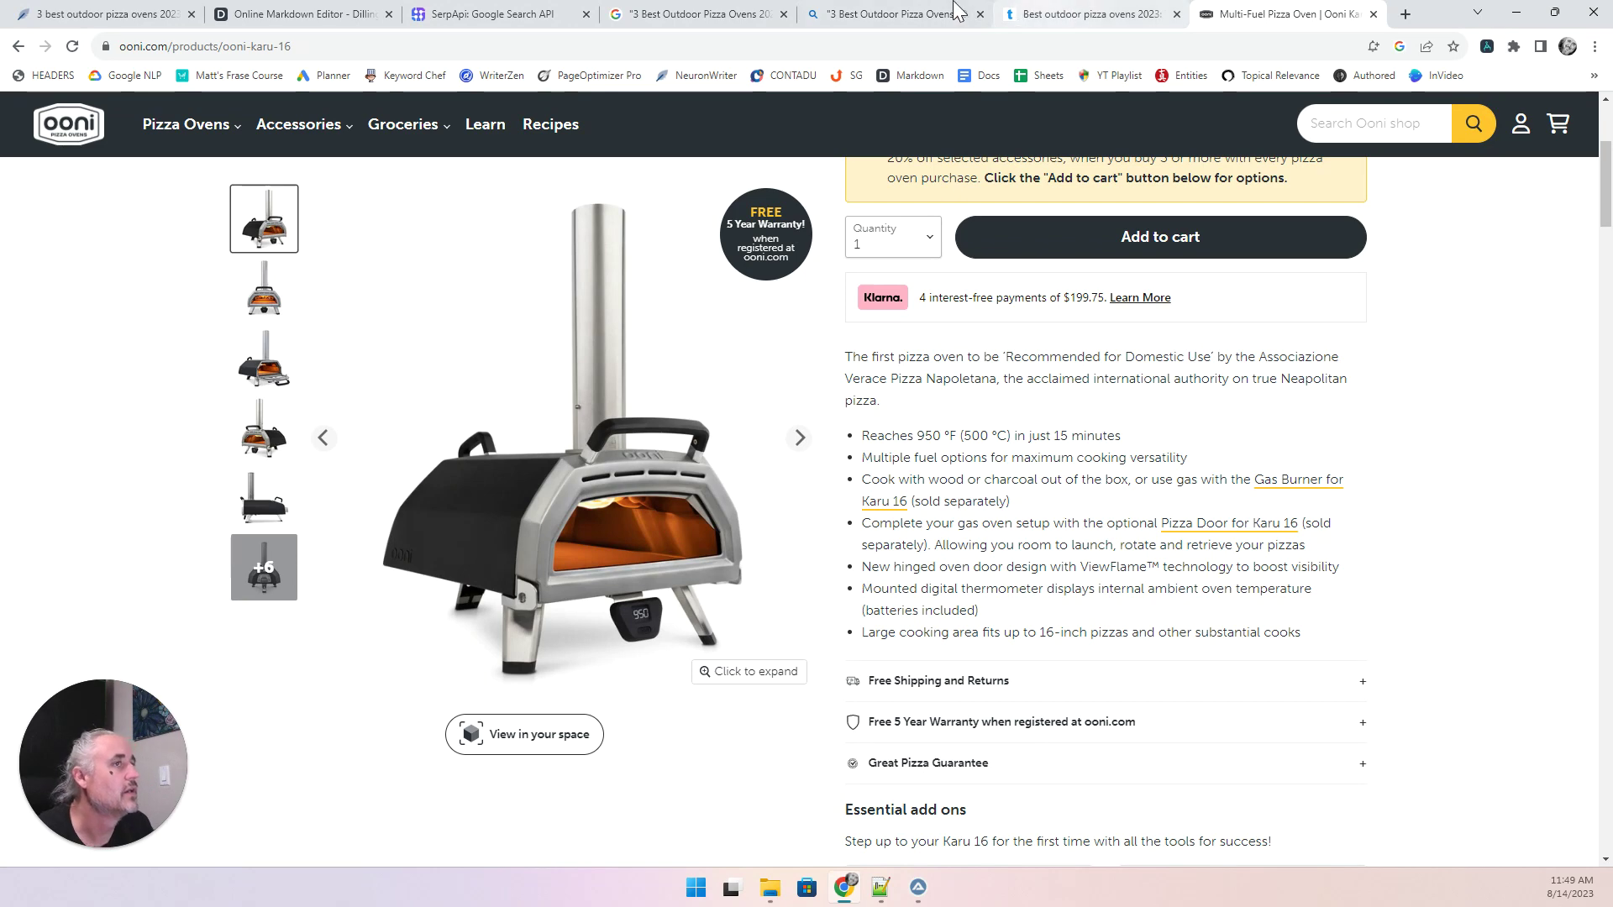
click(550, 14)
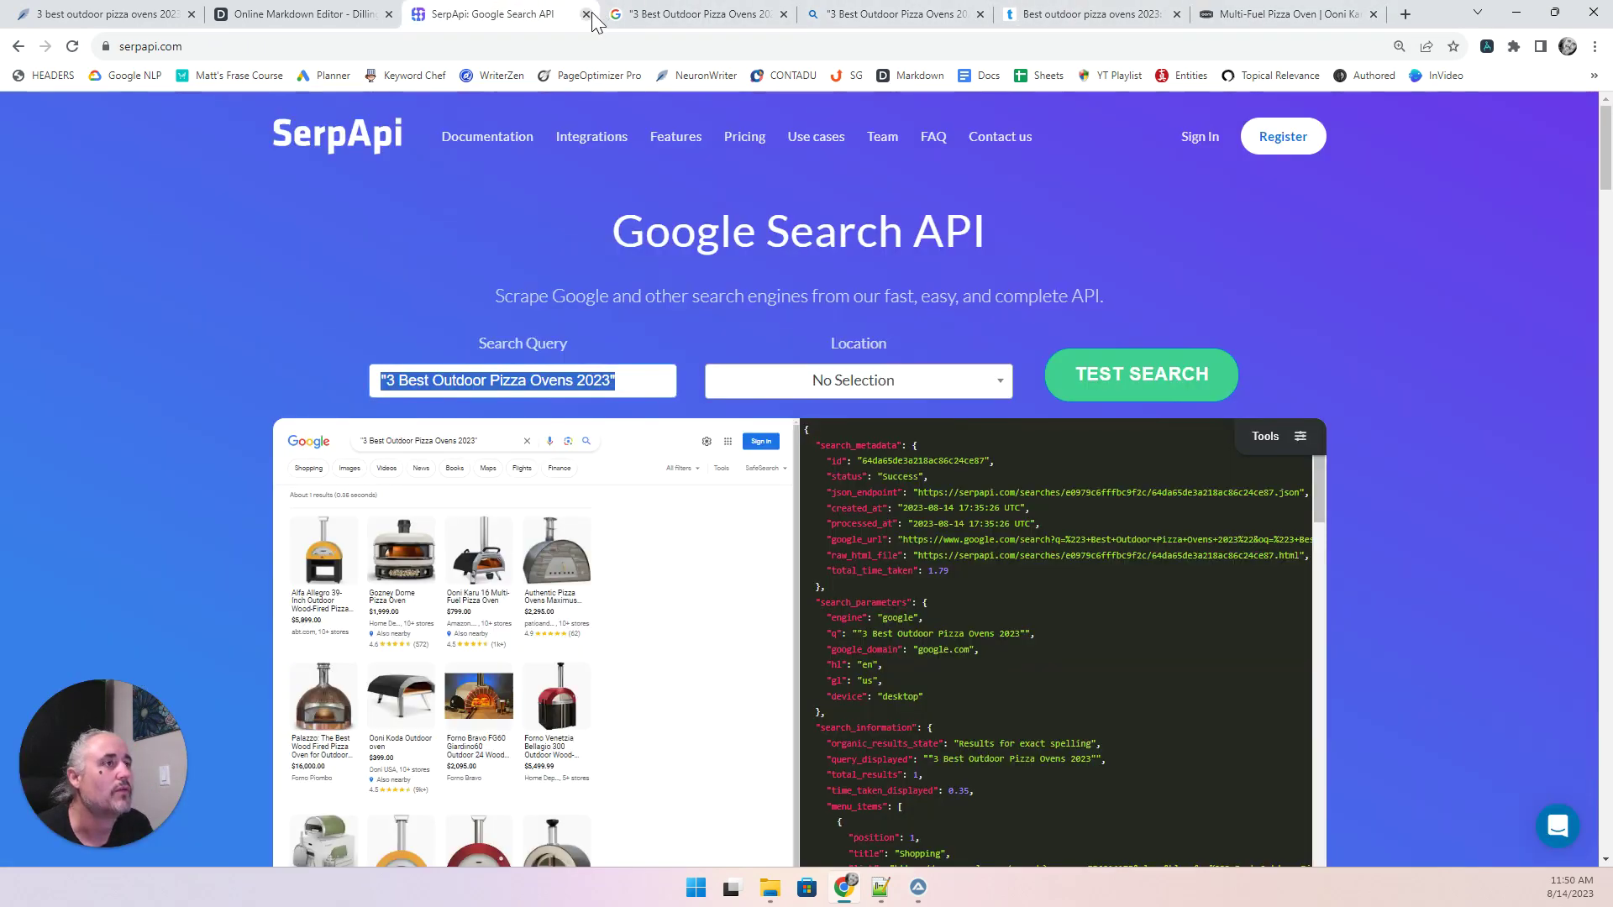
click(586, 14)
Replace the entire markdown content in the Dillinger editor with the copied pizza oven article.
click(284, 14)
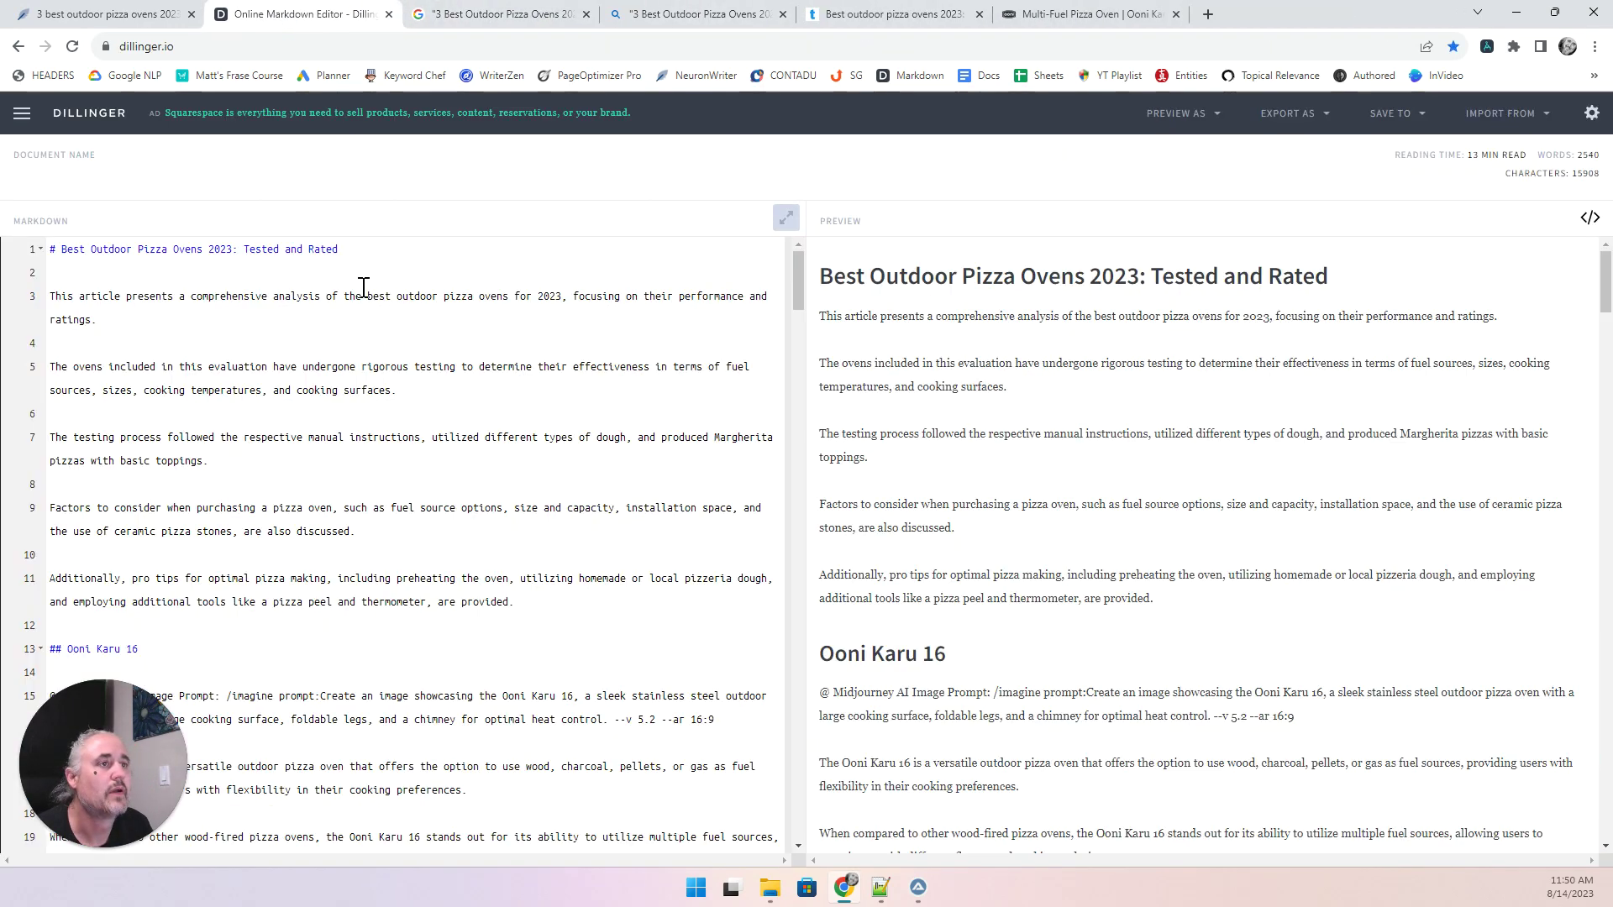
click(348, 411)
key(ctrl+a)
key(BackSpace)
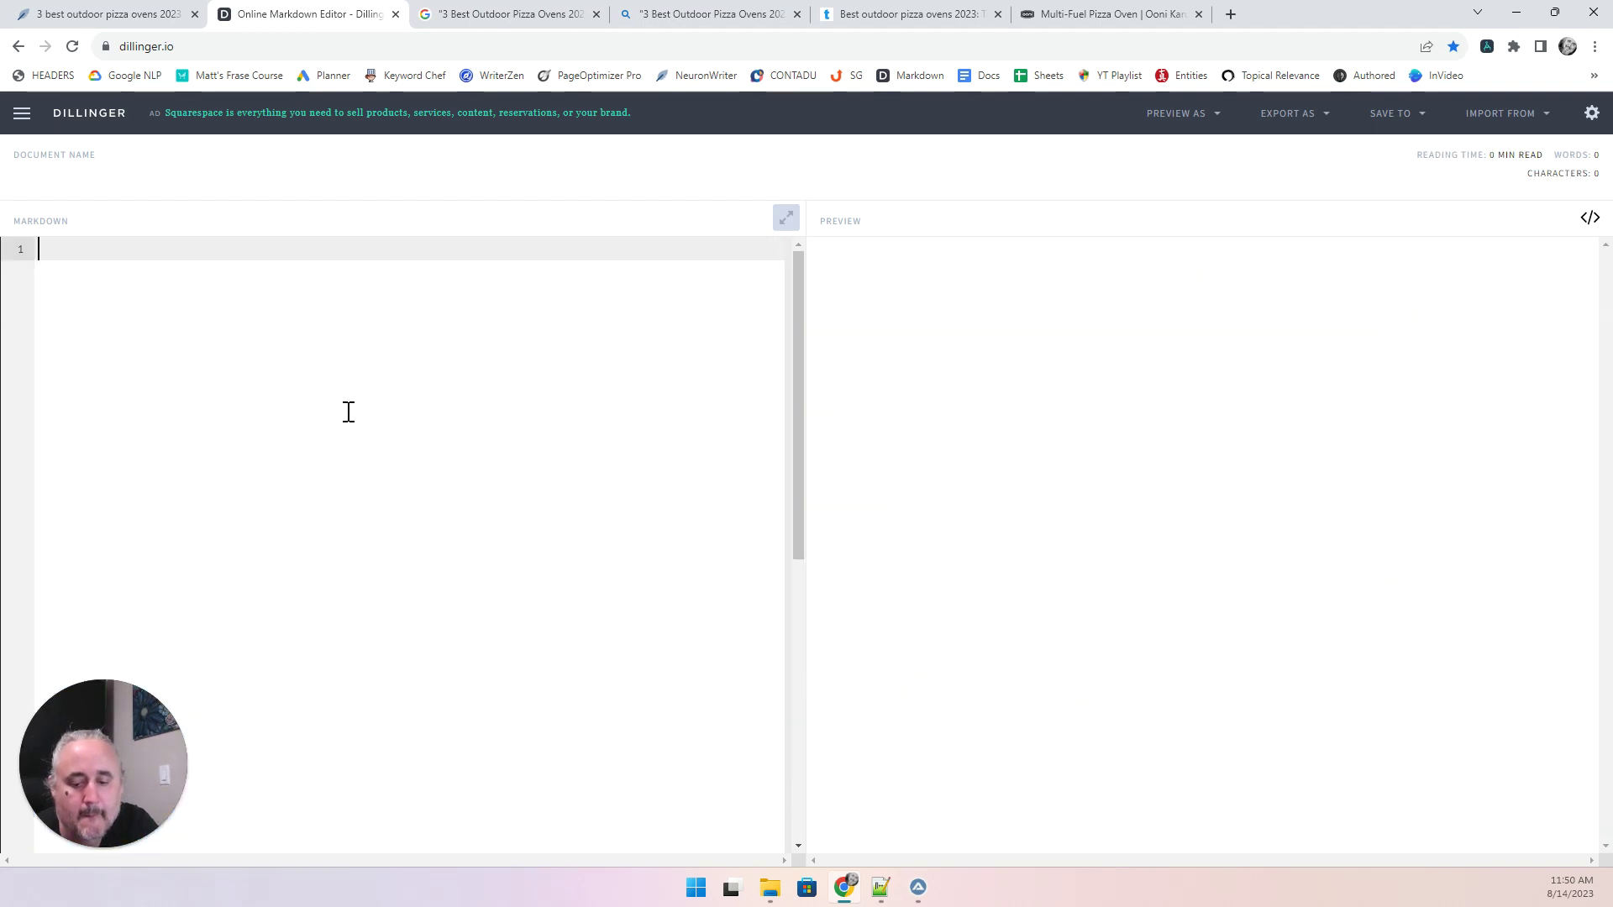
key(ctrl+v)
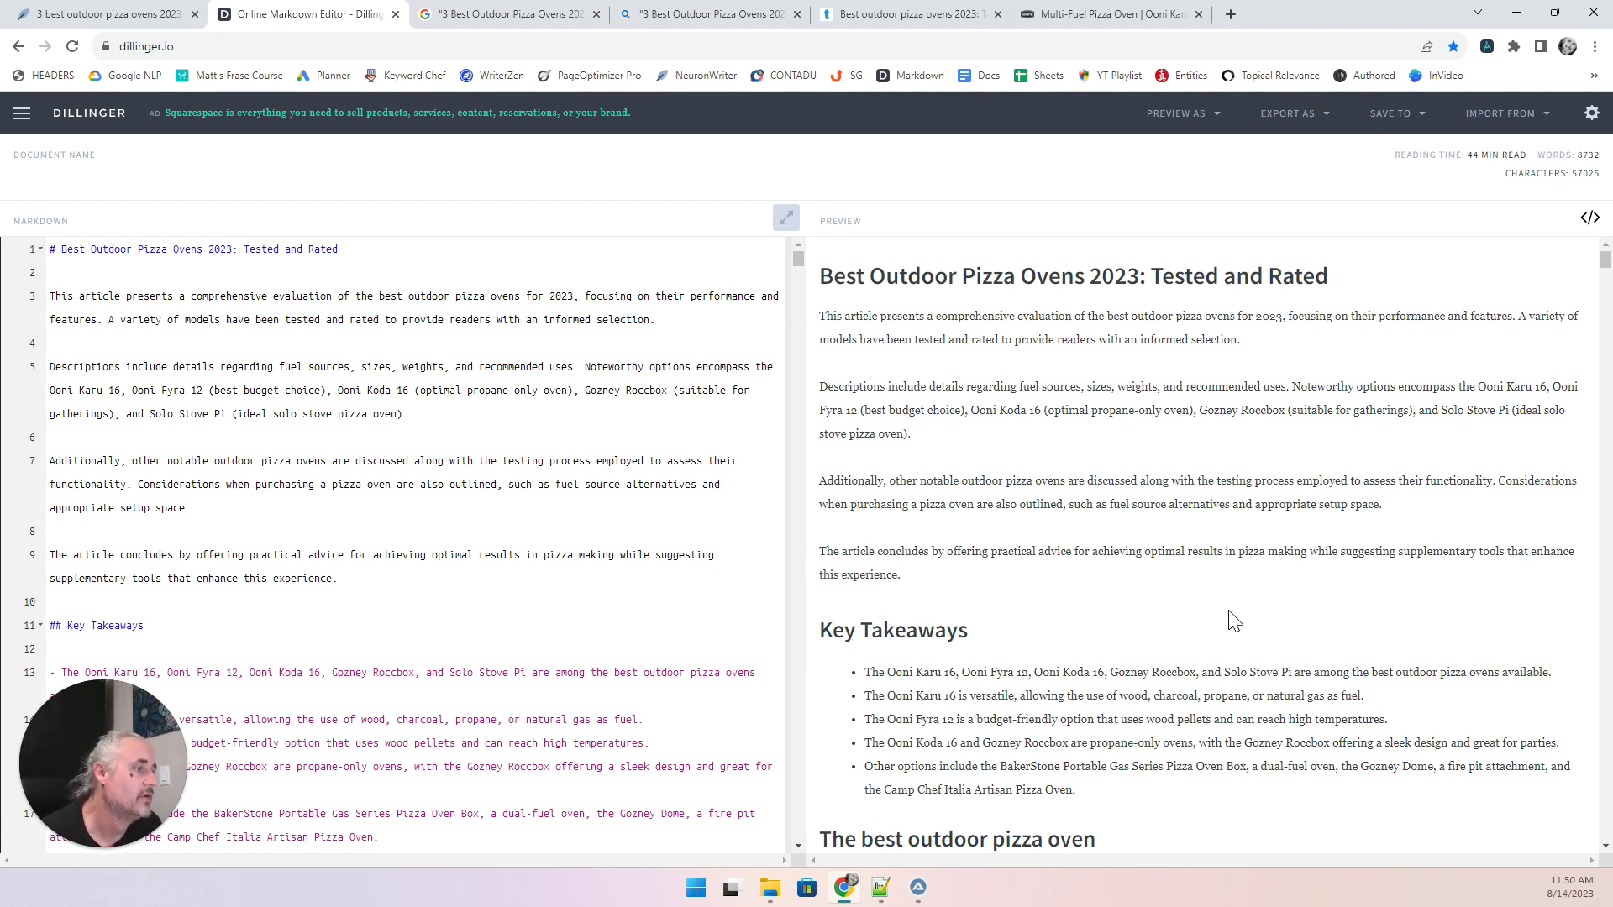
Review the article preview's Key Takeaways, best outdoor pizza oven introduction, and Ooni Karu 16 text and specifications.
scroll(1194, 609, down, 2)
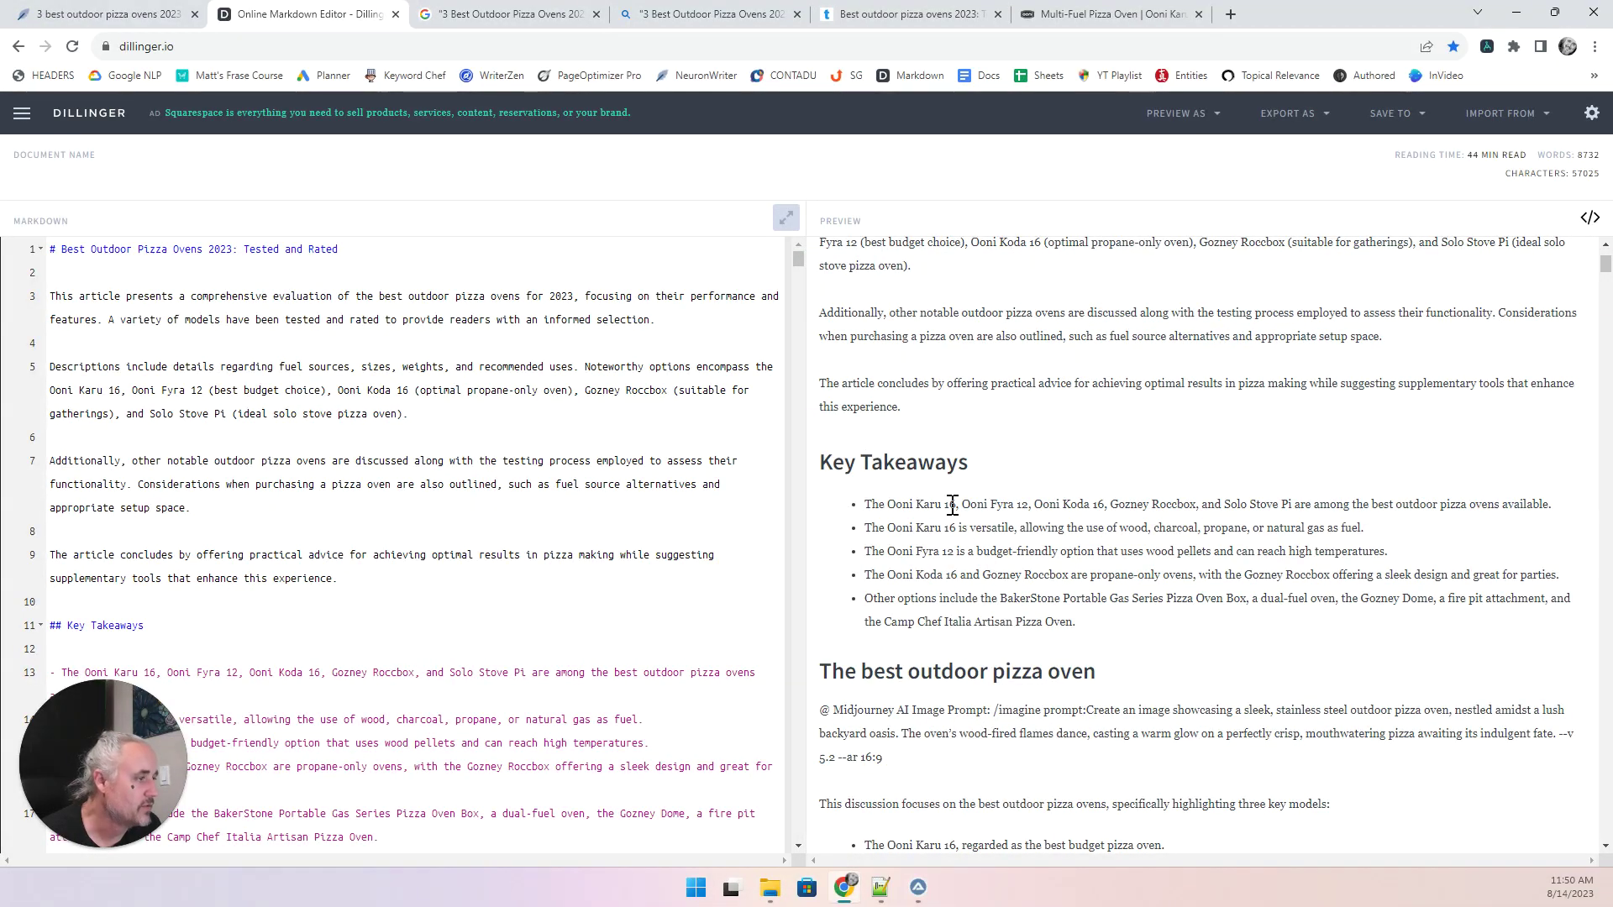
drag(949, 504, 1033, 578)
scroll(1072, 626, down, 2)
scroll(1072, 626, down, 4)
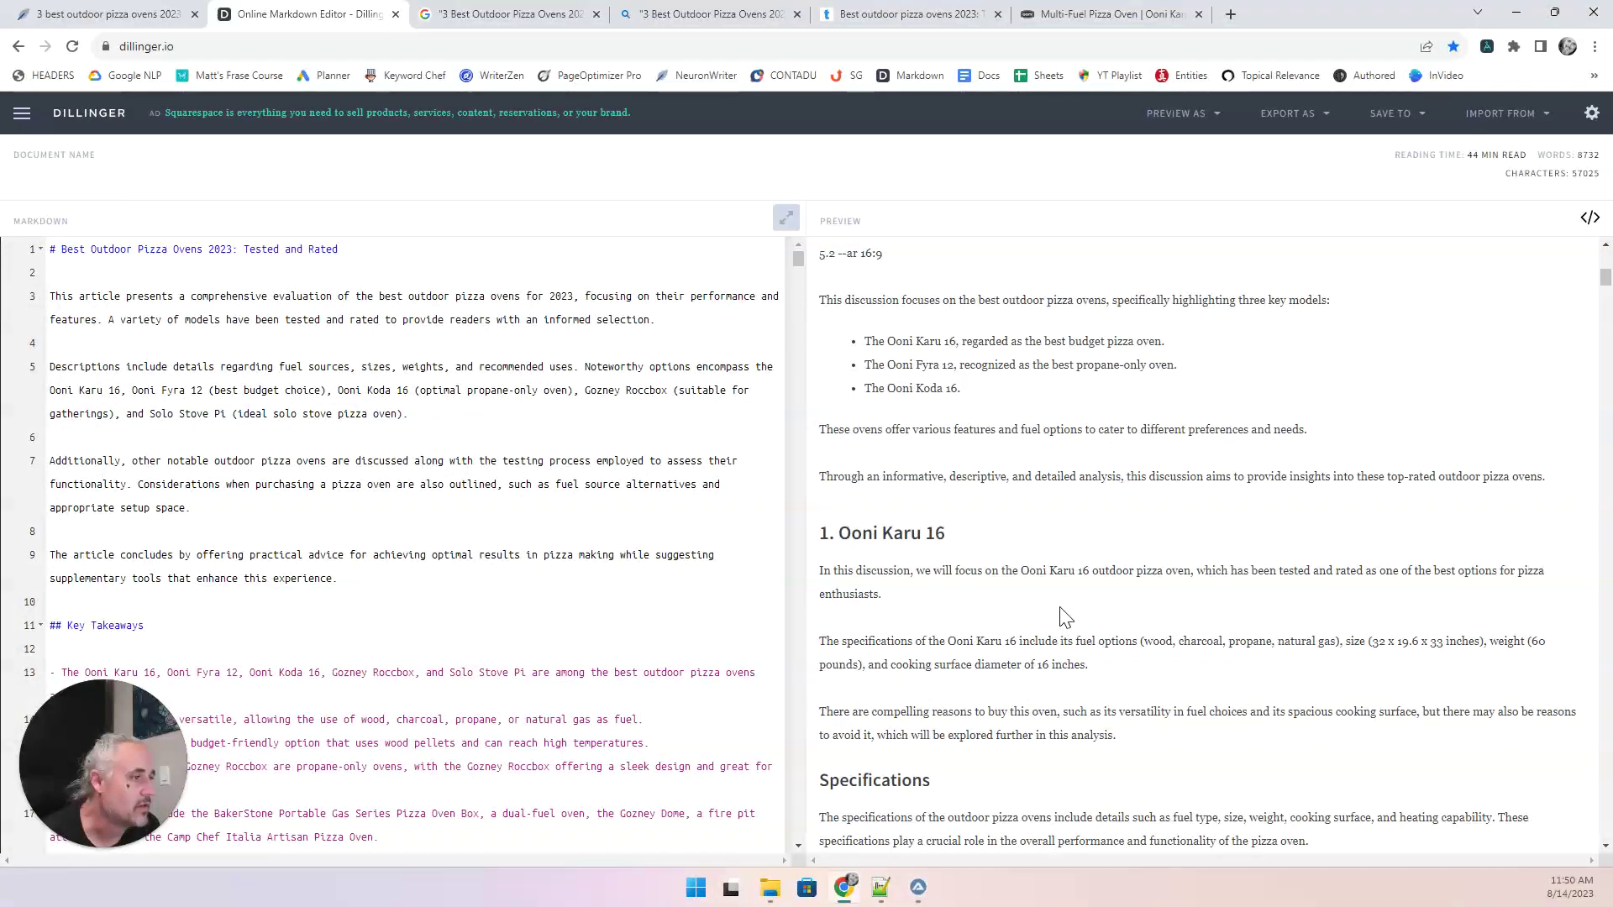
scroll(1063, 615, down, 3)
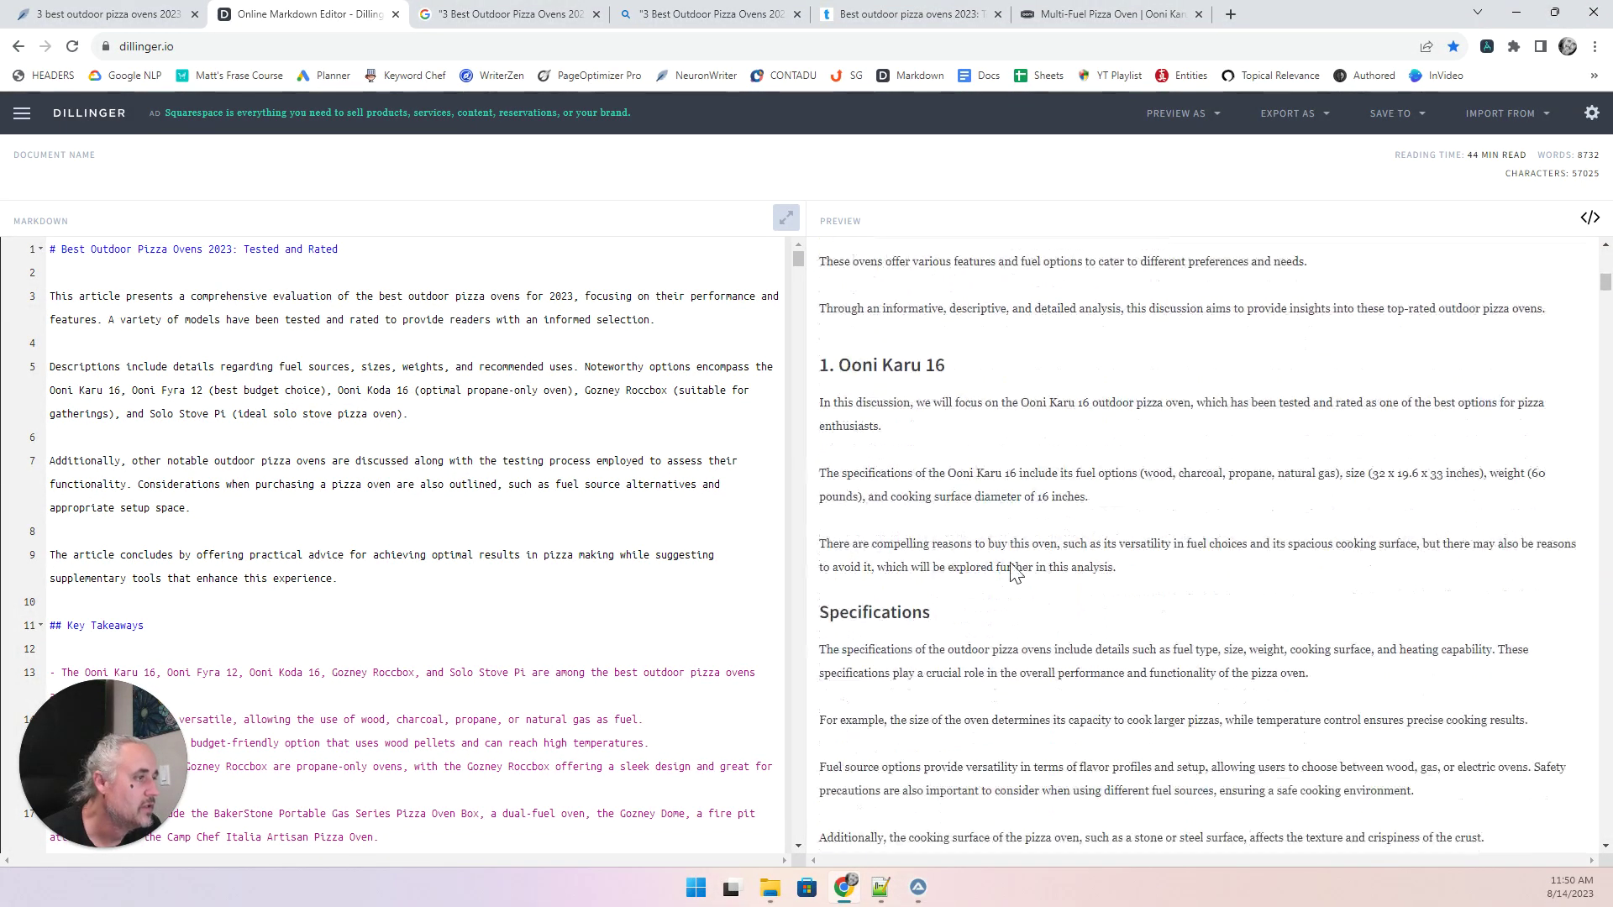
scroll(925, 557, down, 2)
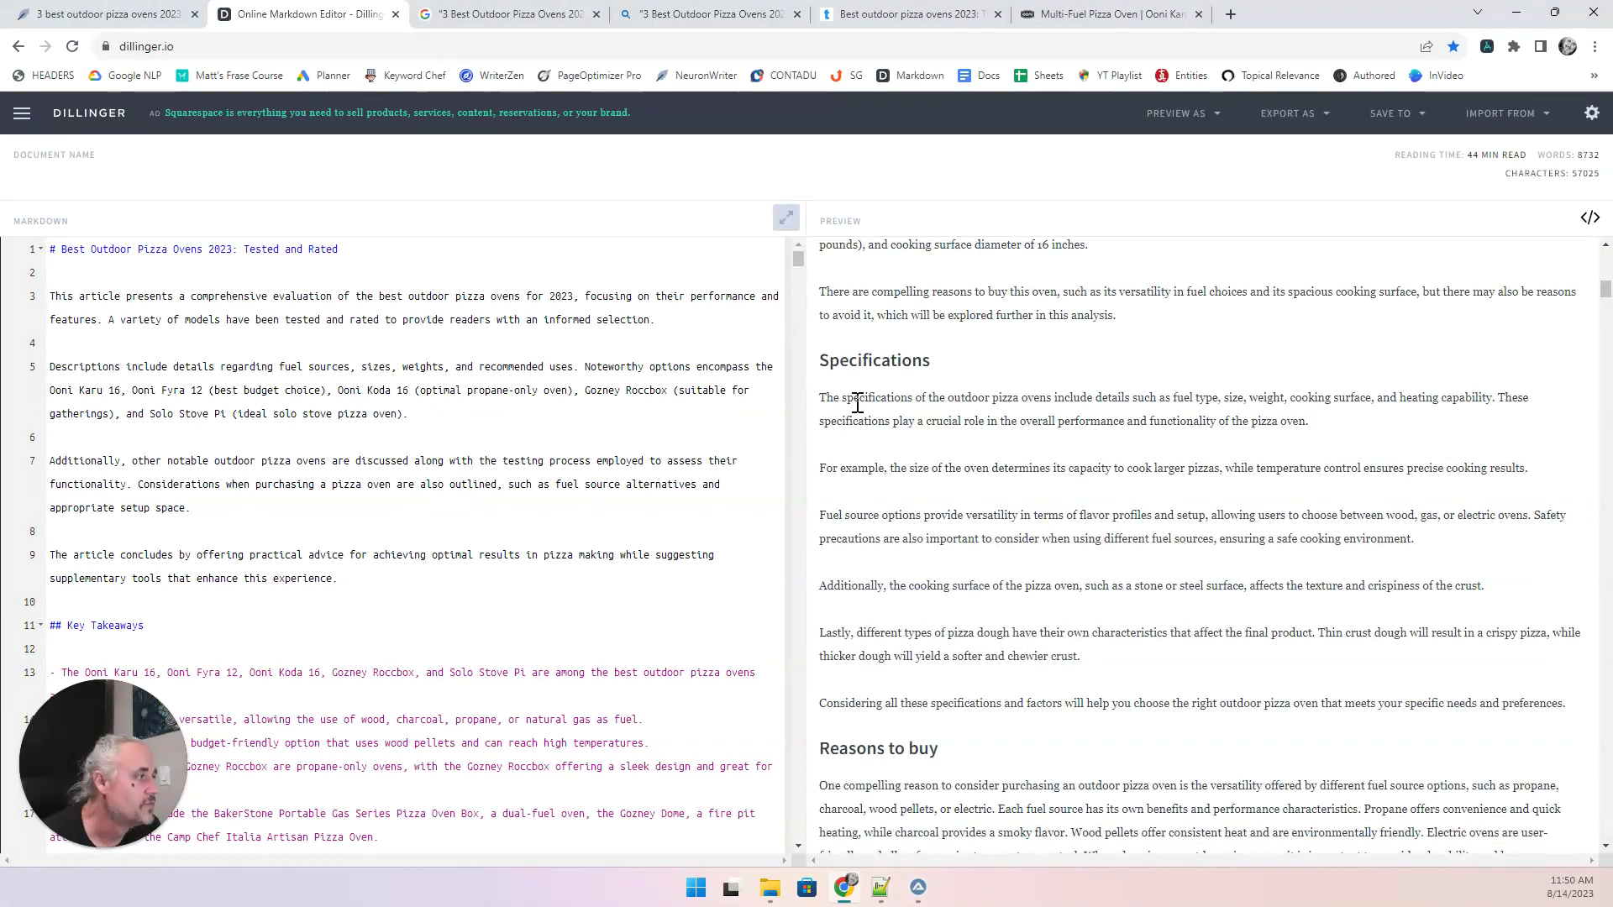
Read the preview's Reasons to buy text, fuel source table, Reasons to avoid, best budget pizza oven and Ooni Fyra 12 sections.
scroll(958, 630, down, 3)
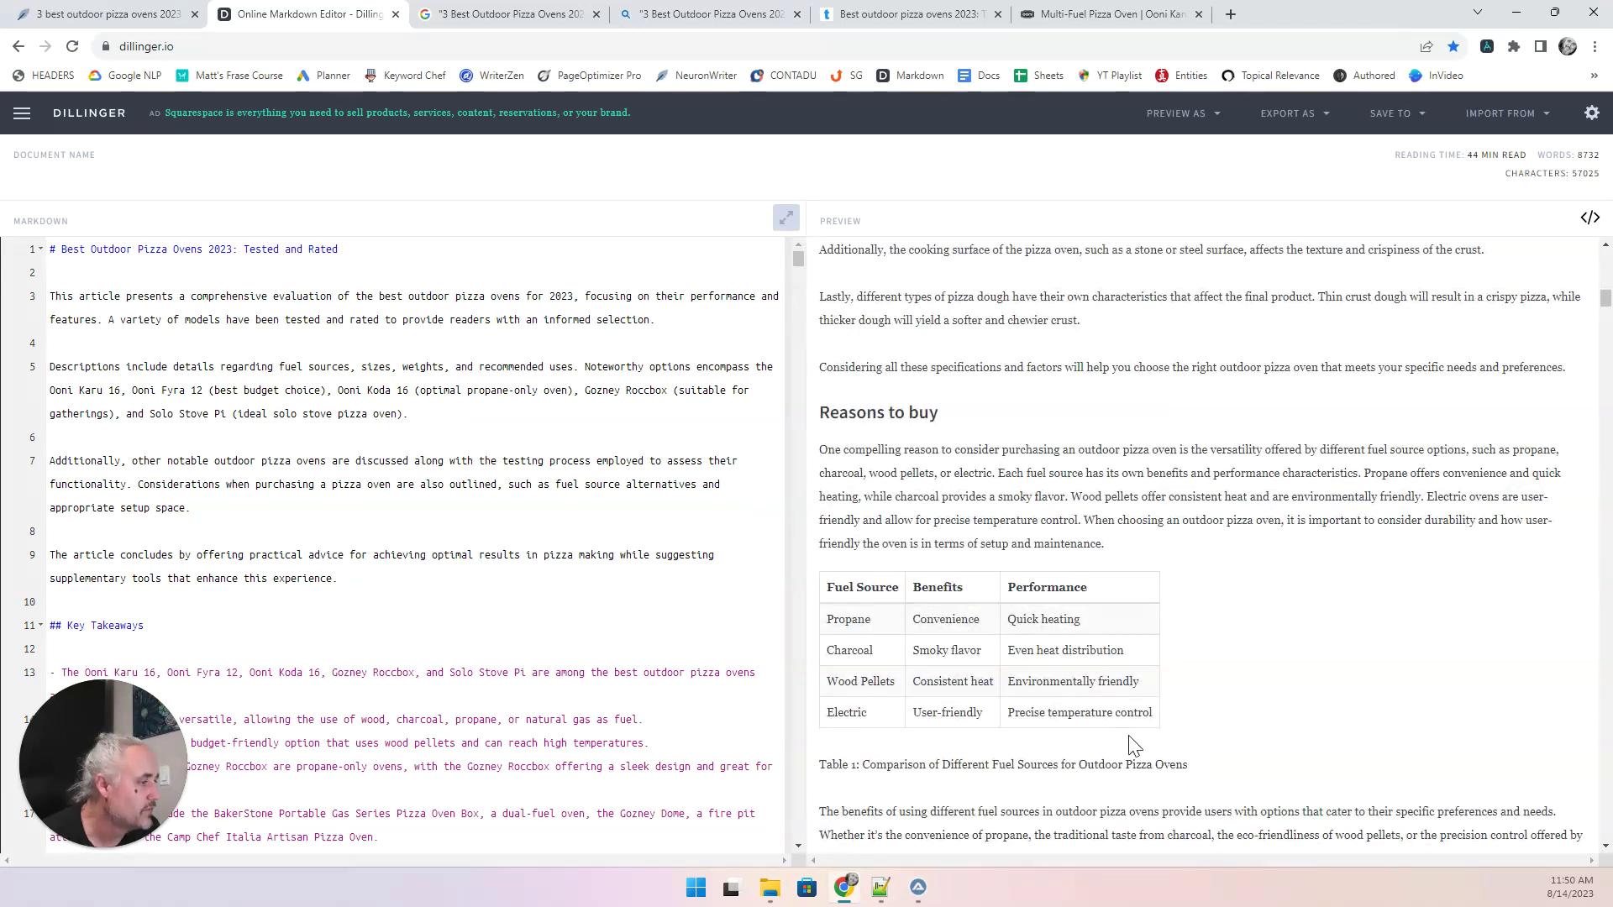
scroll(1134, 745, down, 2)
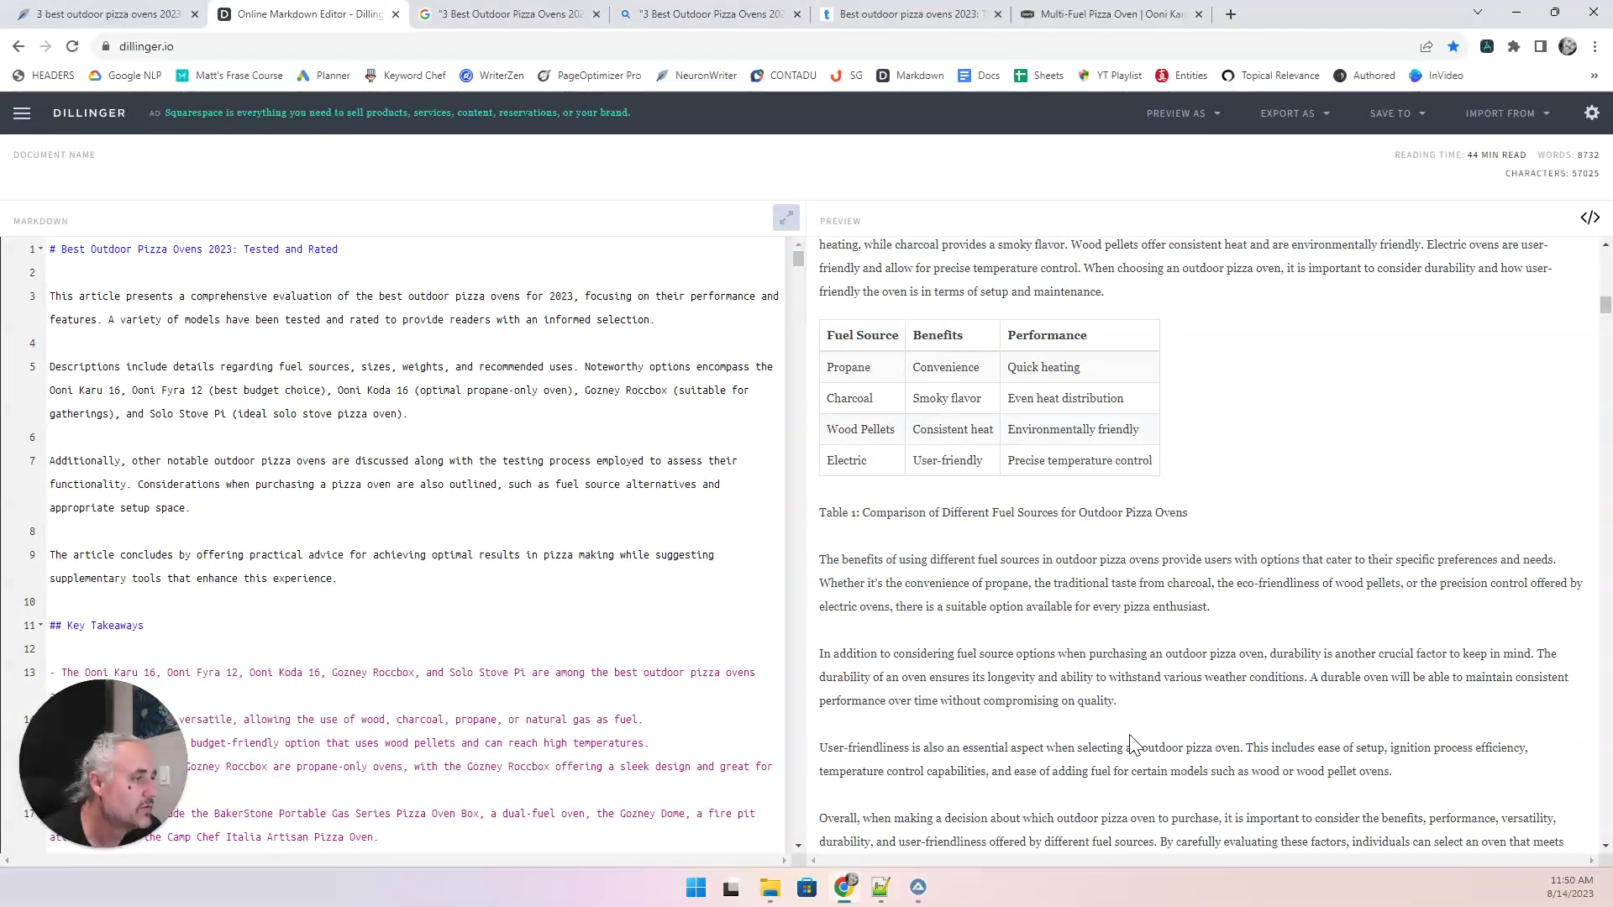
scroll(1126, 744, down, 4)
scroll(1022, 708, up, 2)
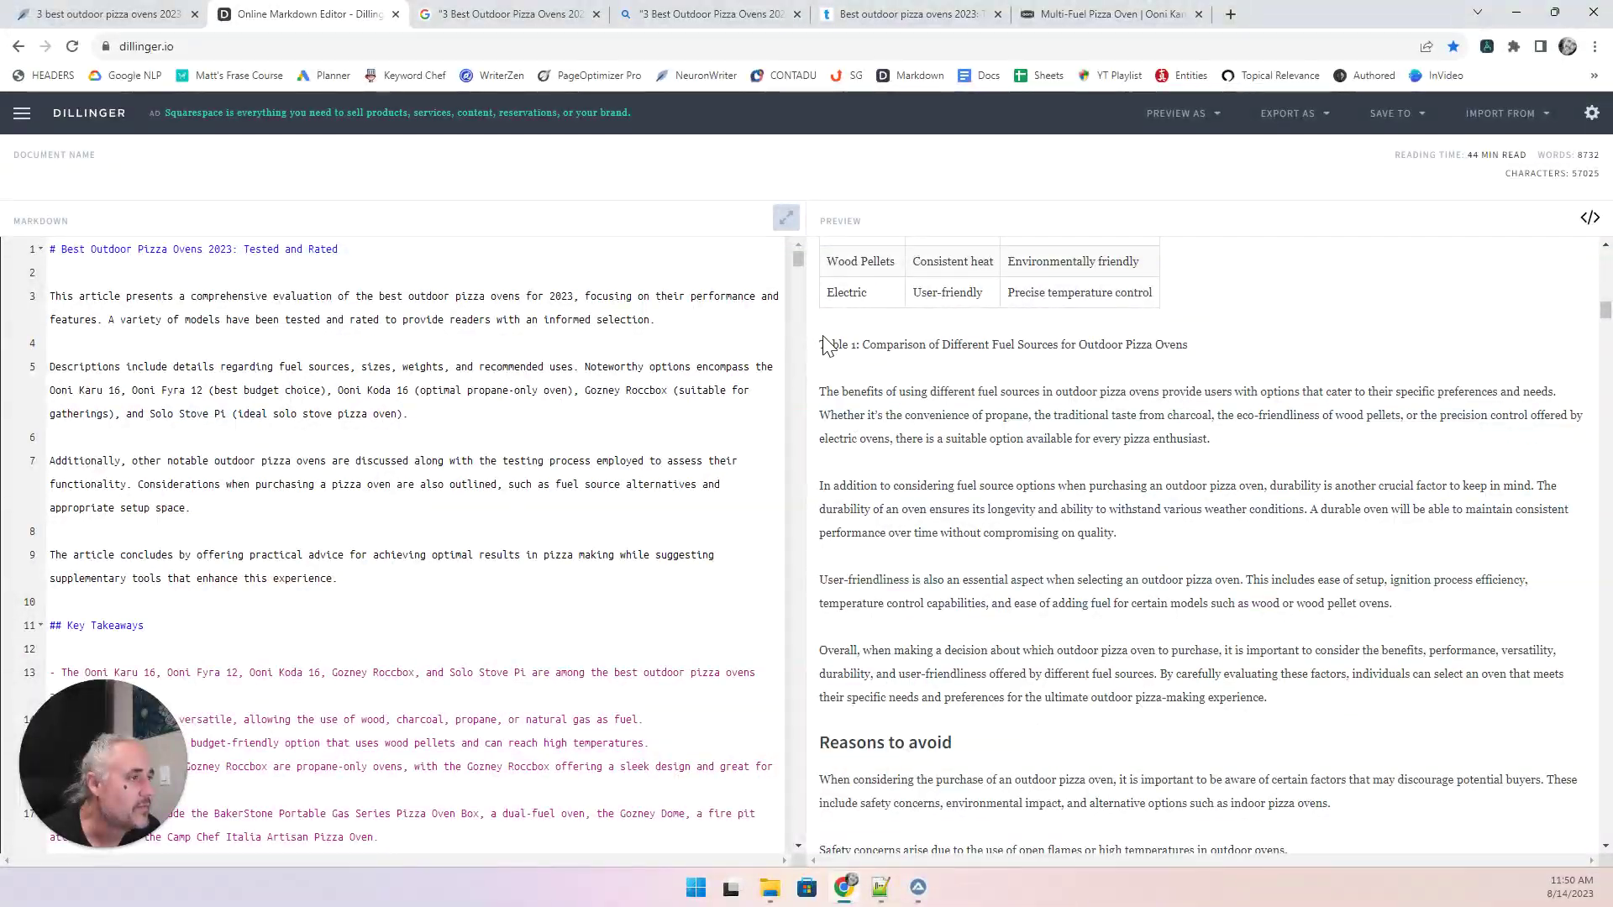
drag(826, 344, 1028, 391)
click(1046, 626)
scroll(1033, 634, down, 5)
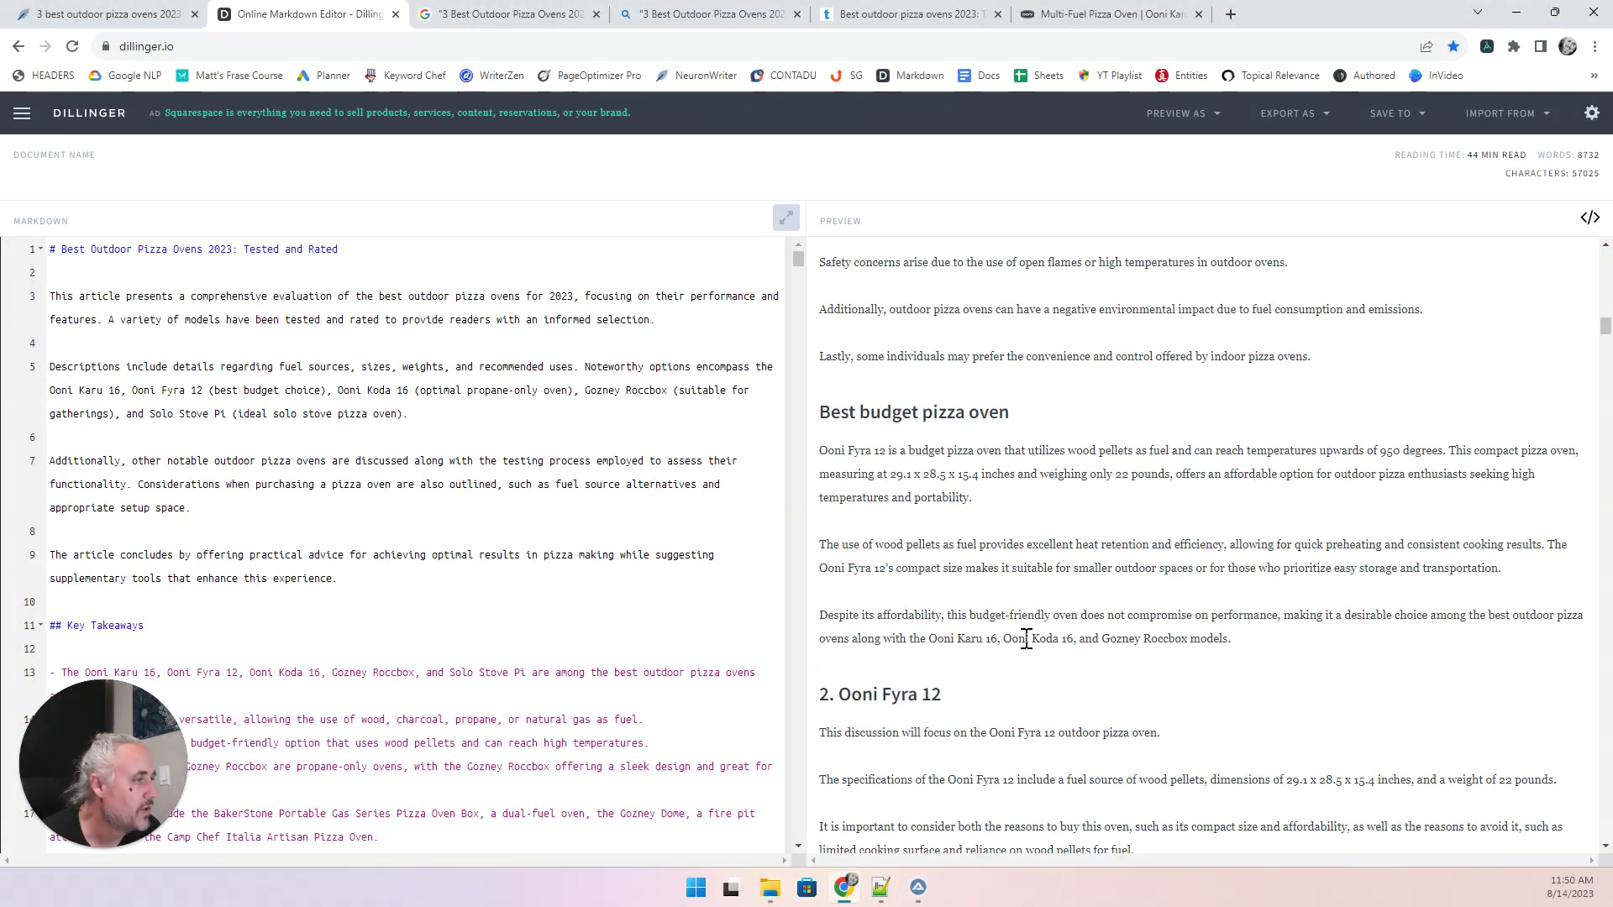
scroll(1026, 638, down, 4)
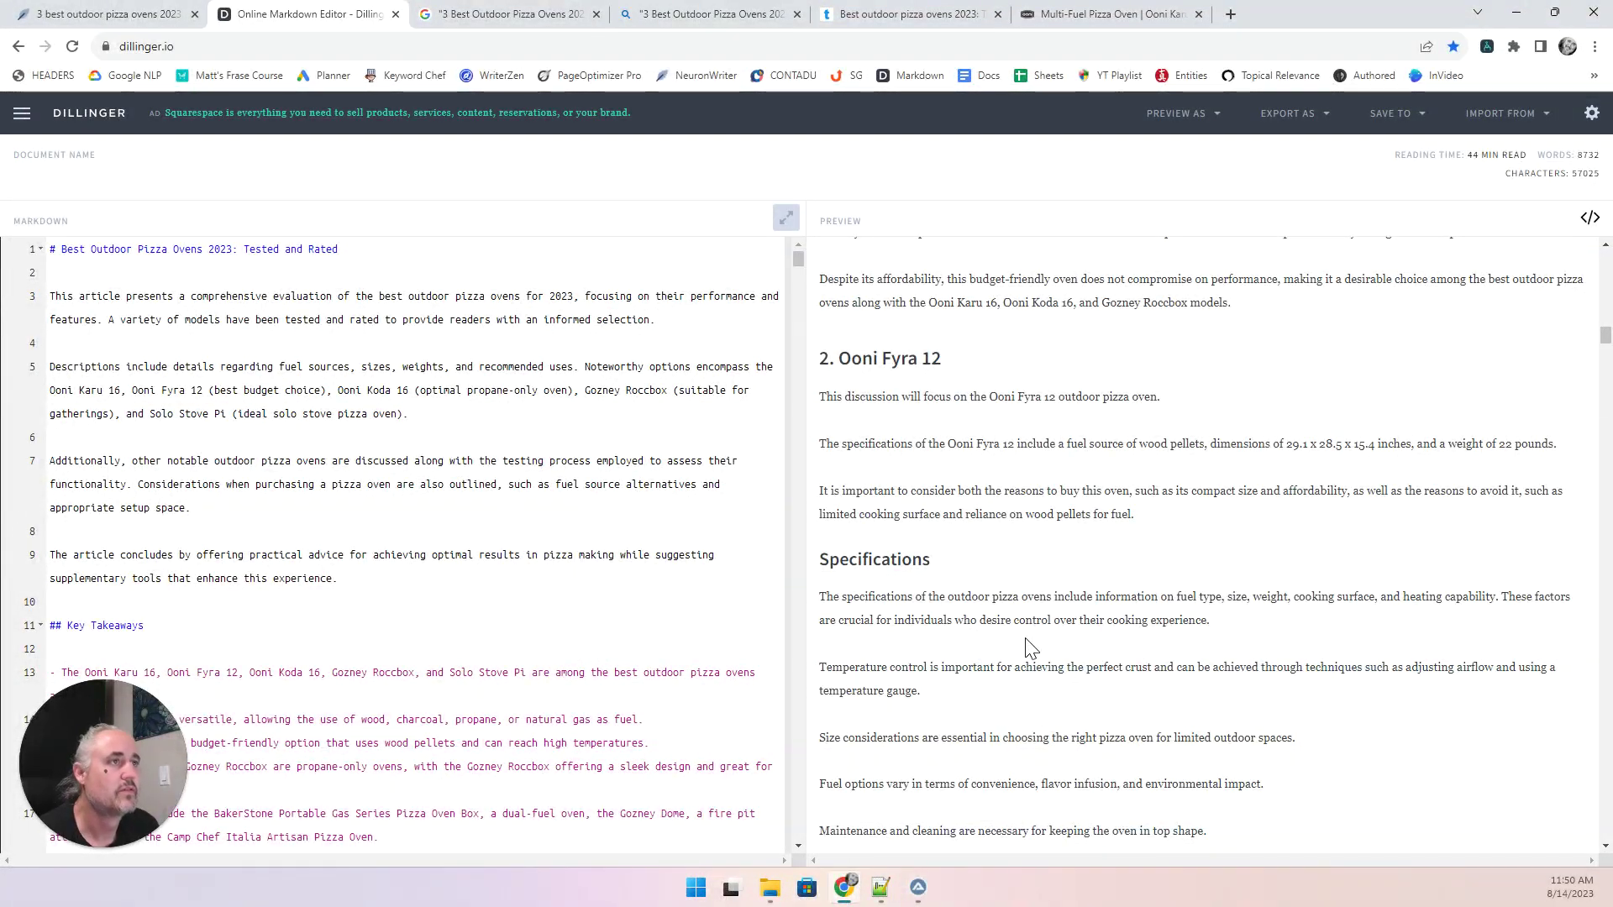
Detach the Tom's Guide article into its own window, narrow it to sit beside the preview, and return the preview to Ooni Karu 16.
drag(887, 24, 468, 99)
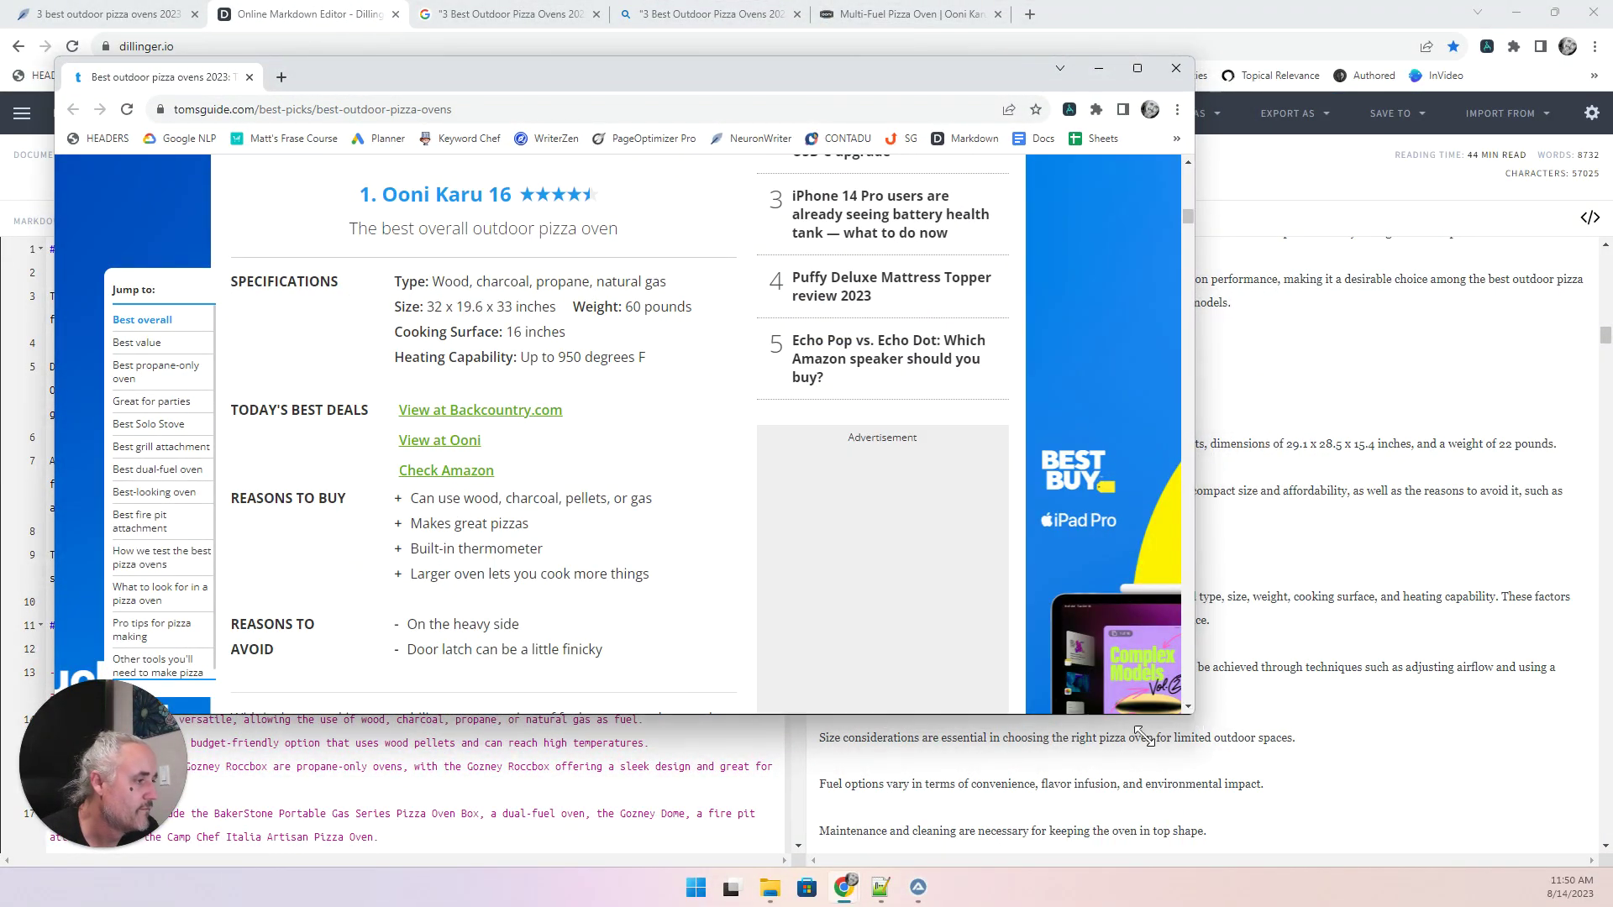
drag(1191, 715, 753, 836)
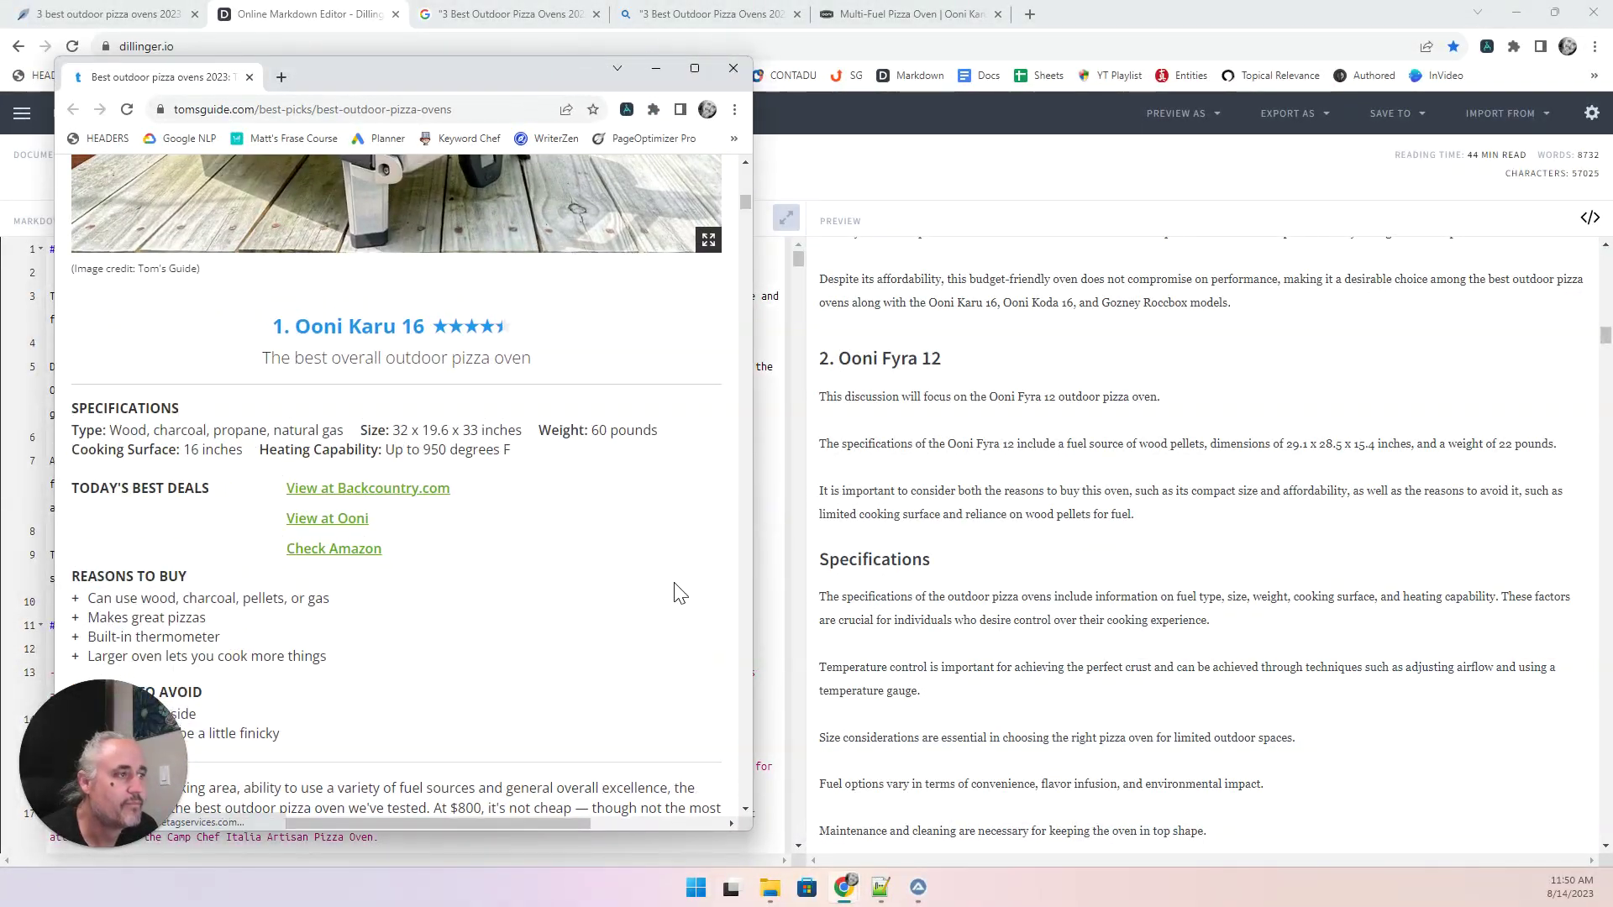
scroll(1132, 647, up, 5)
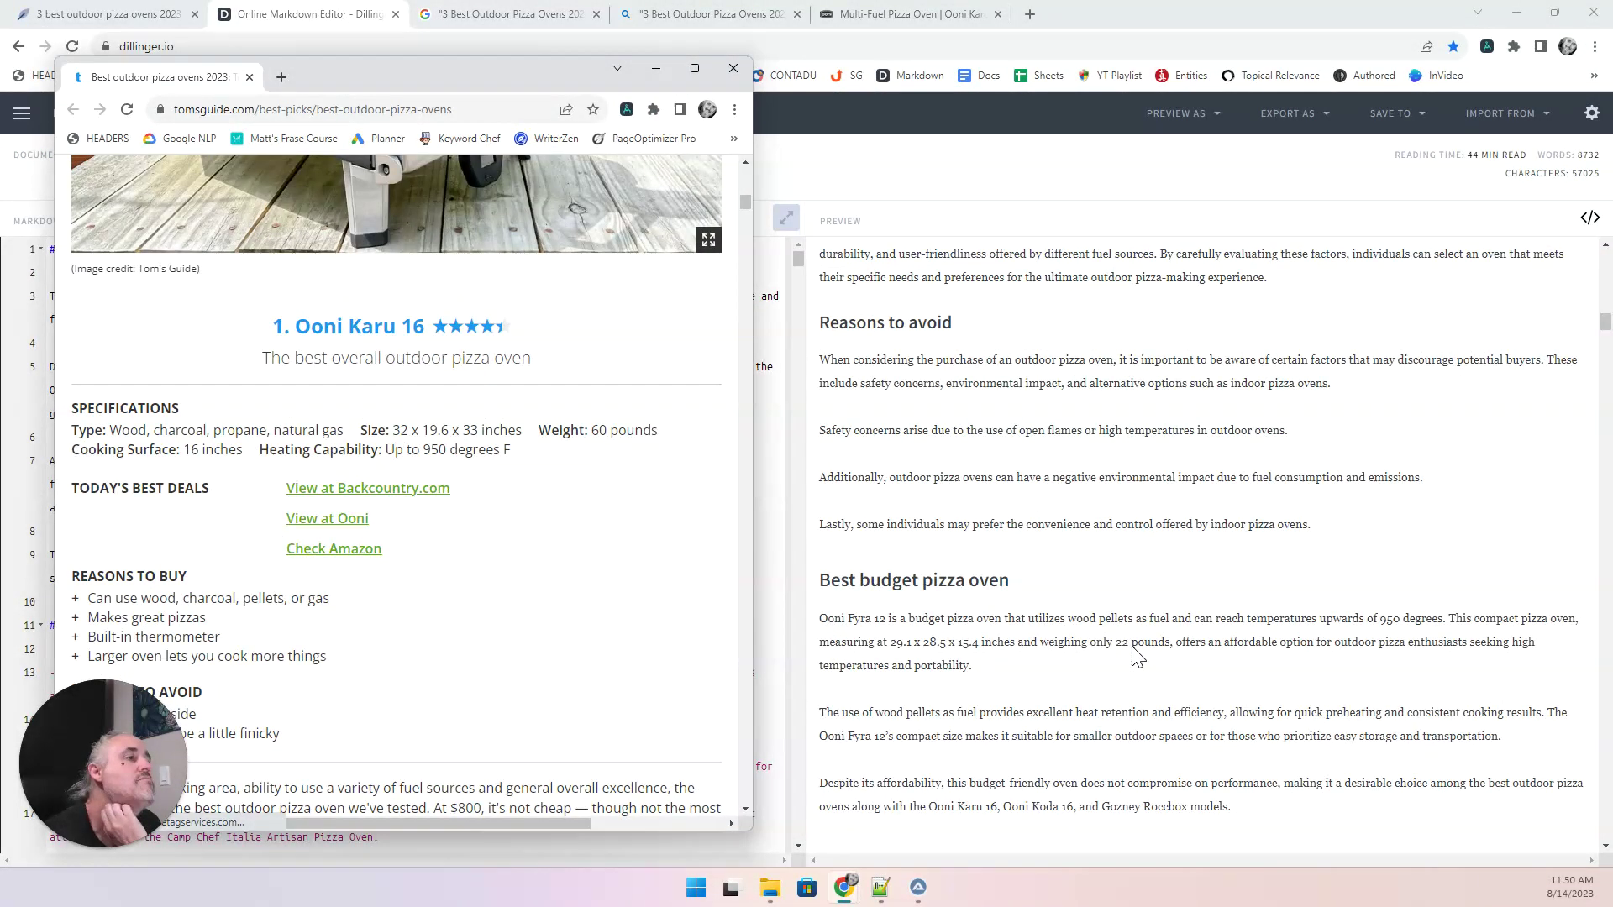
scroll(1133, 647, up, 10)
scroll(1133, 647, up, 10)
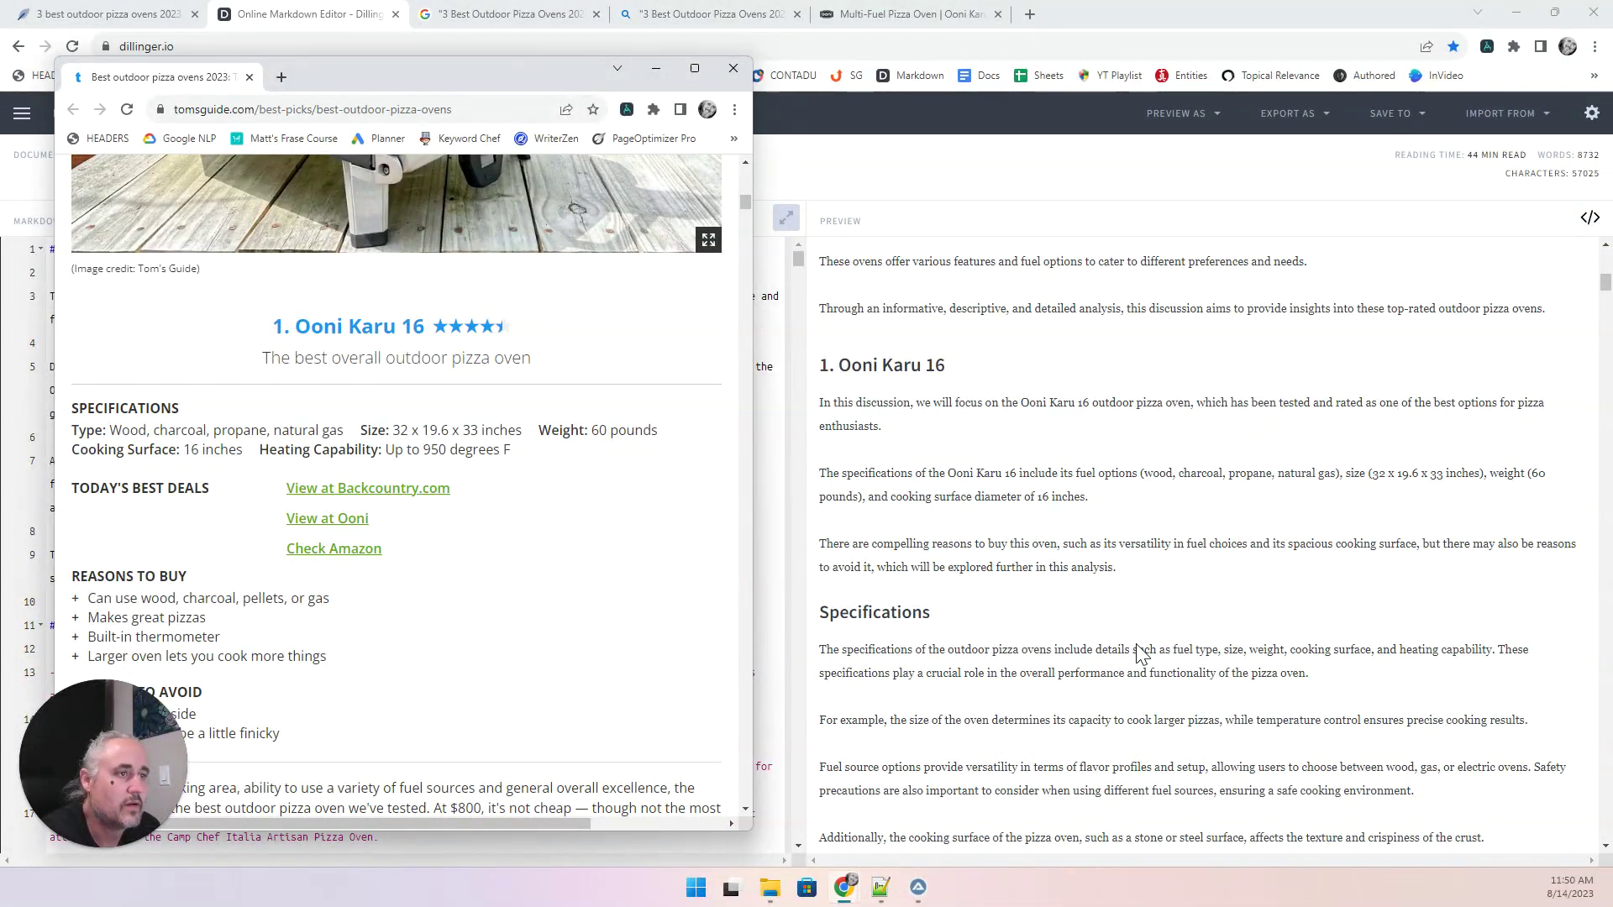
Compare the generated specifications and reasons to buy or avoid for the Karu 16, Fyra 12 and Koda 16 with the Tom's Guide article.
scroll(1137, 644, down, 15)
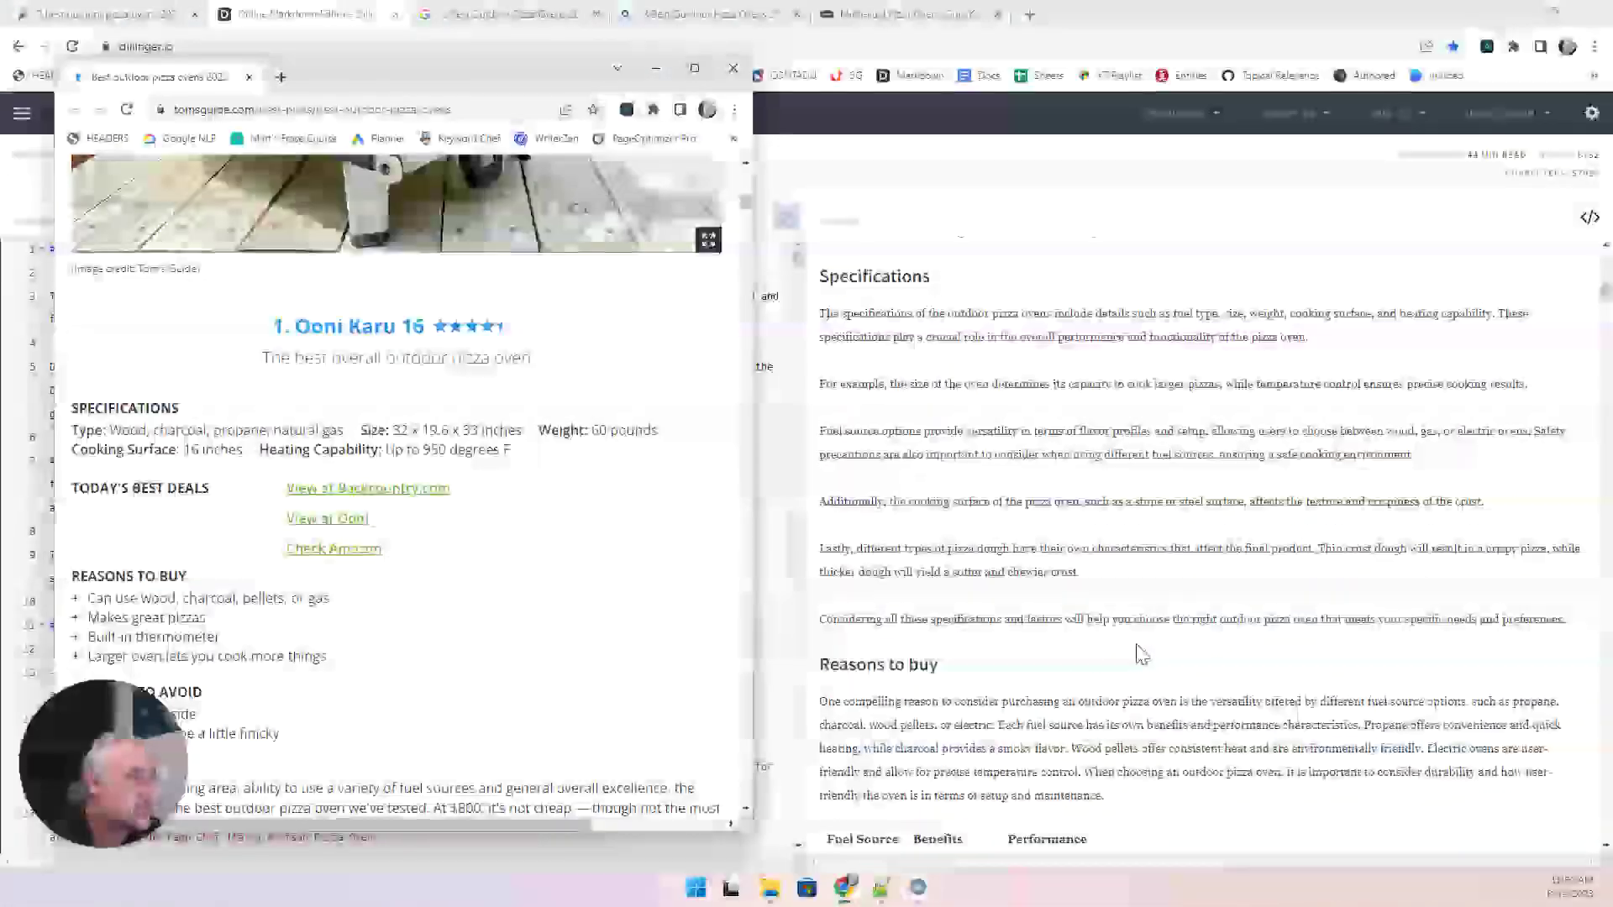
scroll(1139, 653, down, 10)
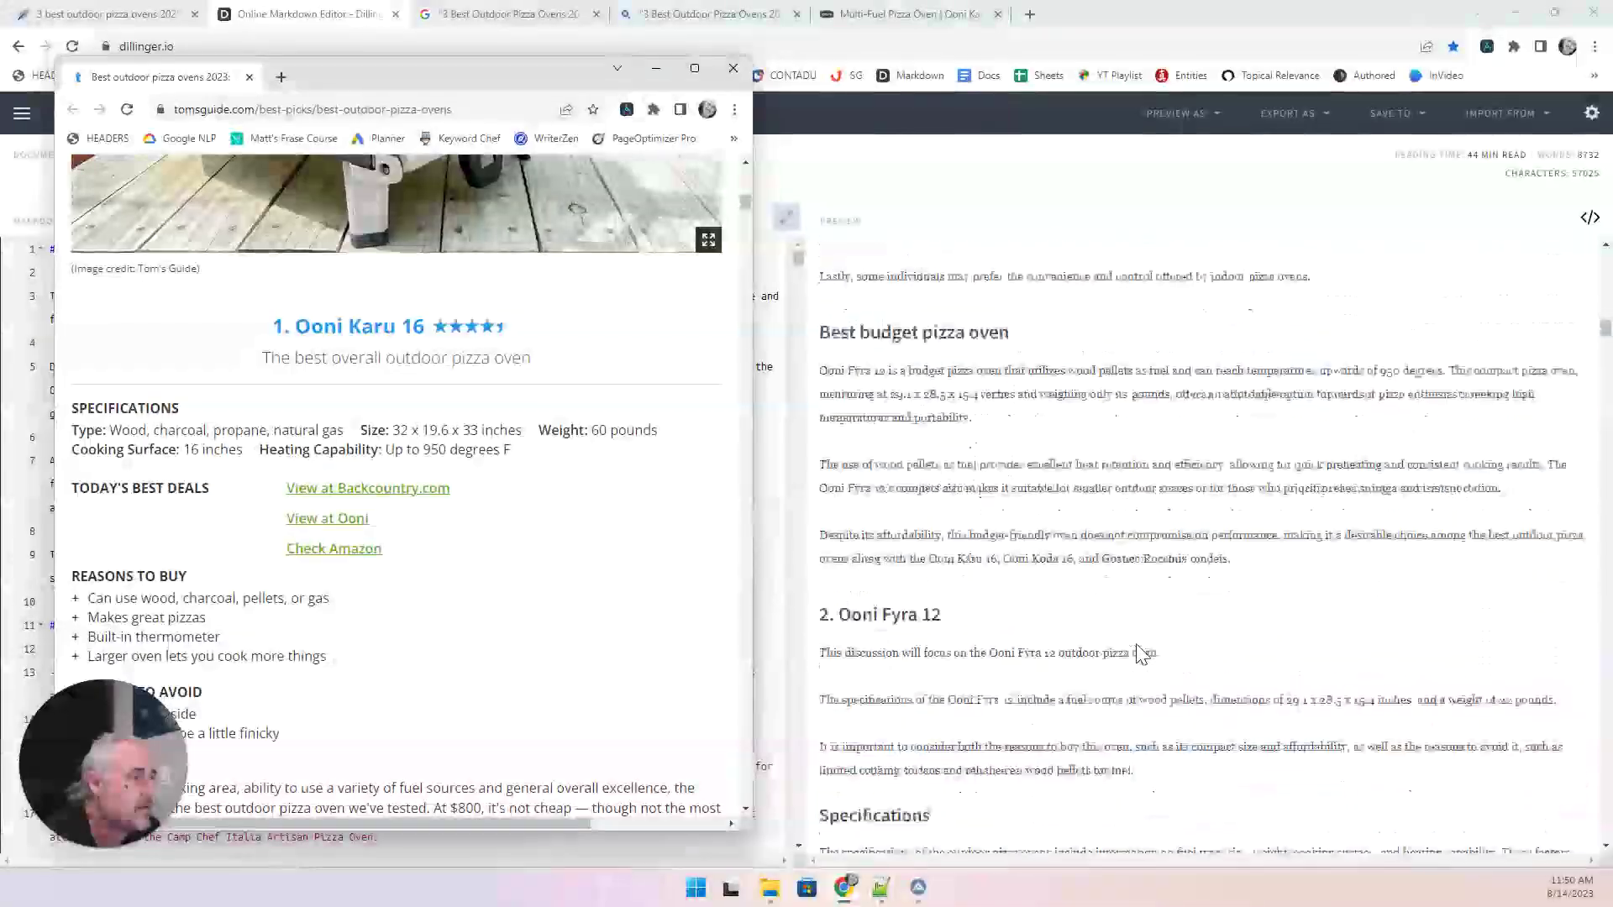
scroll(572, 522, down, 12)
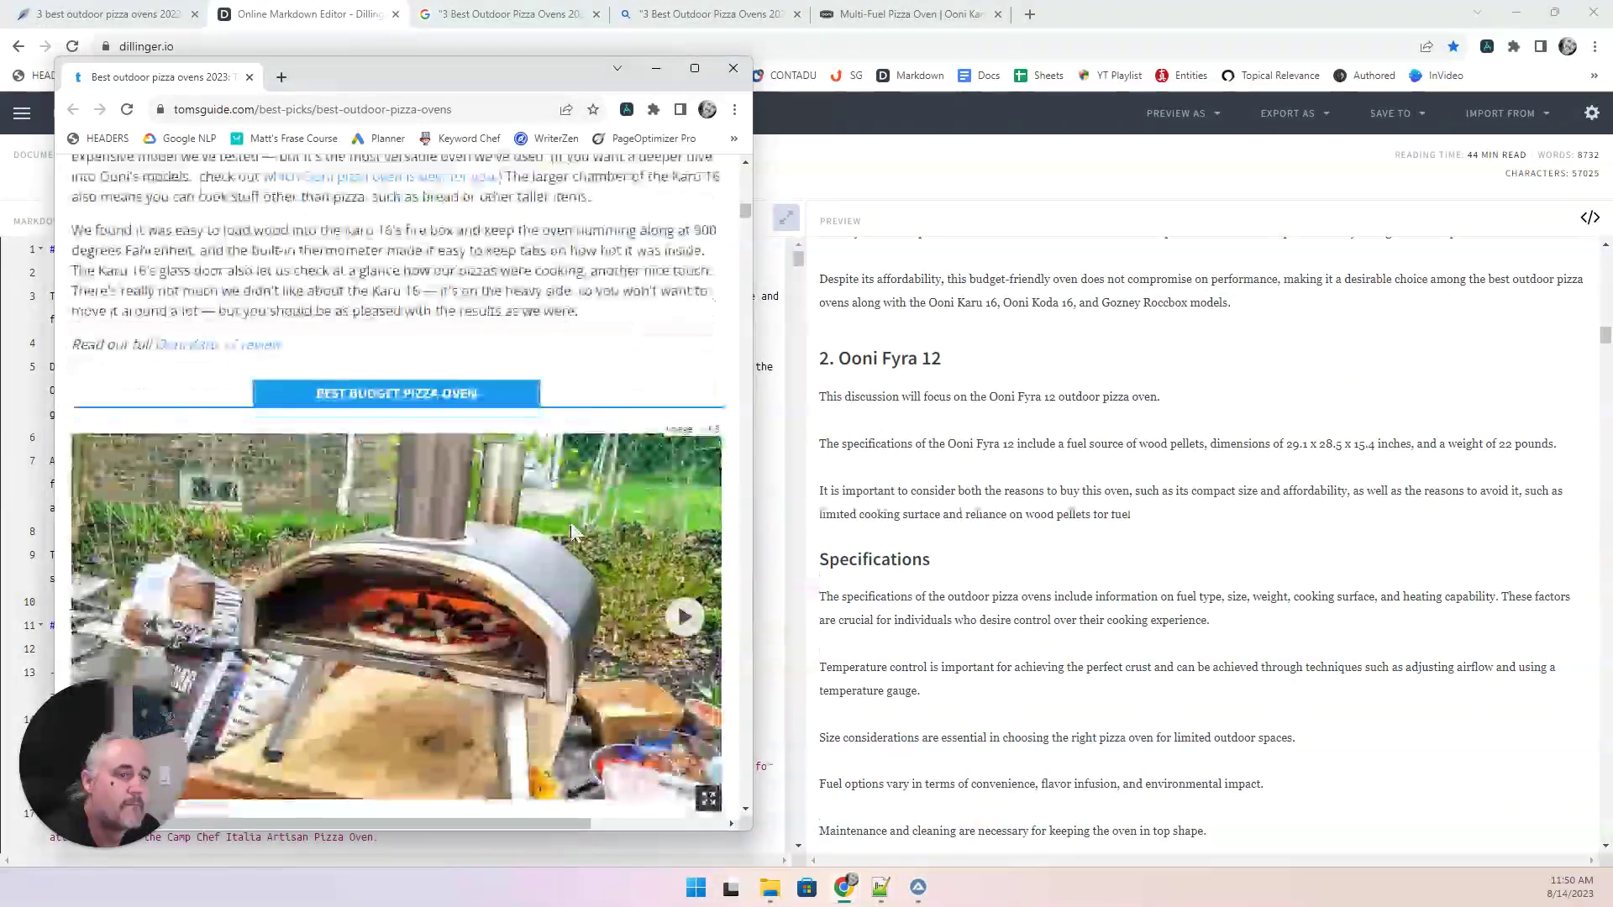
scroll(613, 546, down, 10)
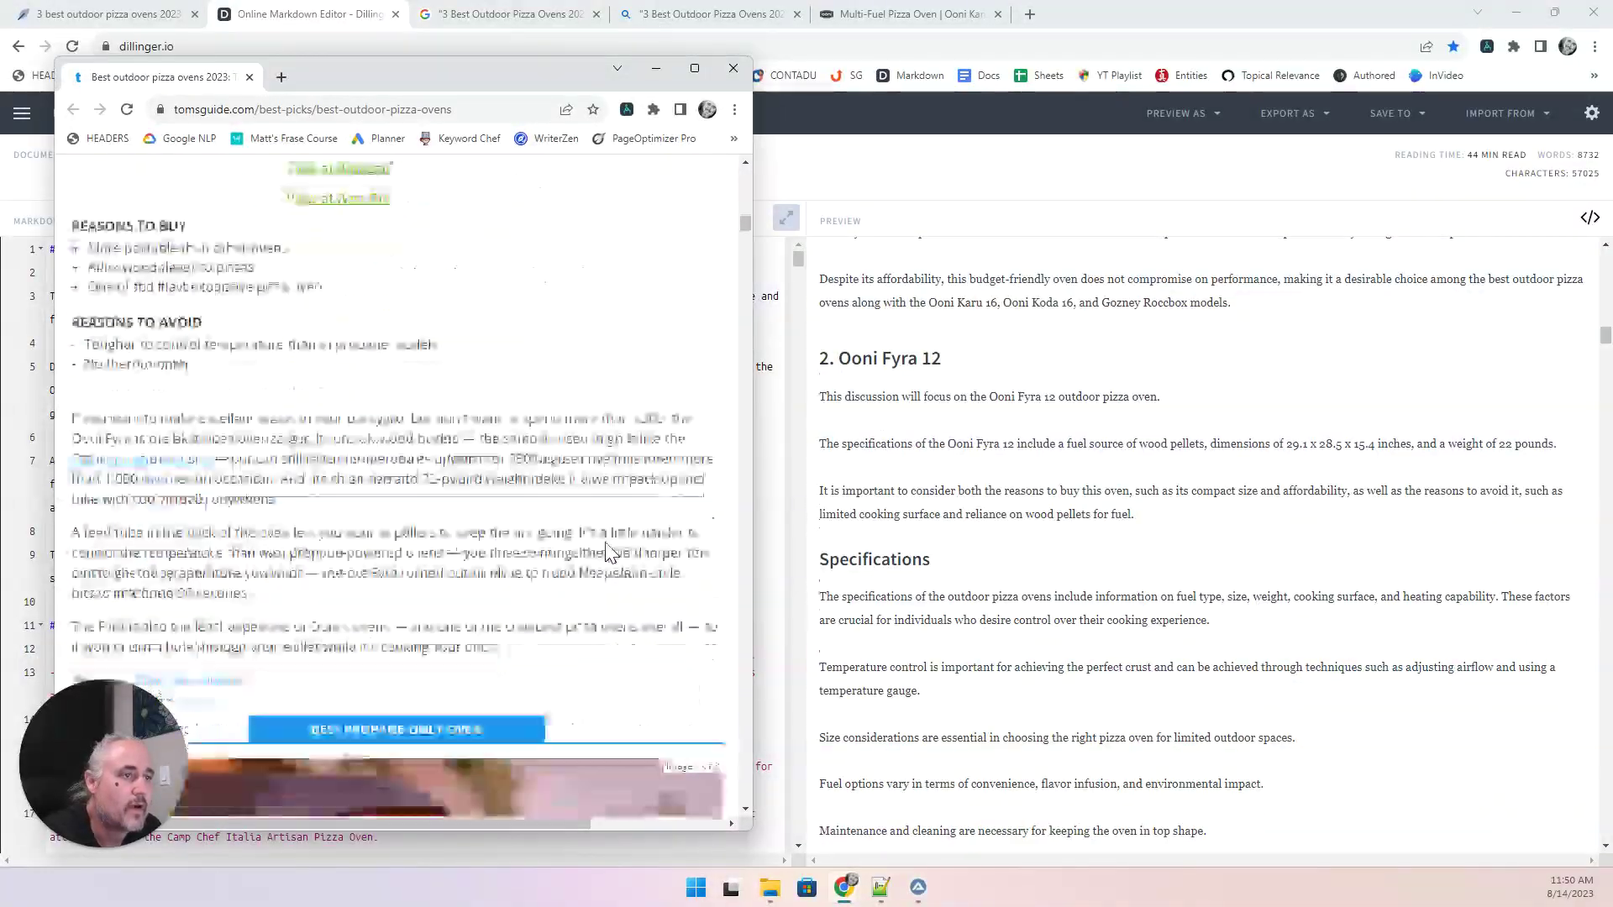
scroll(1036, 584, down, 15)
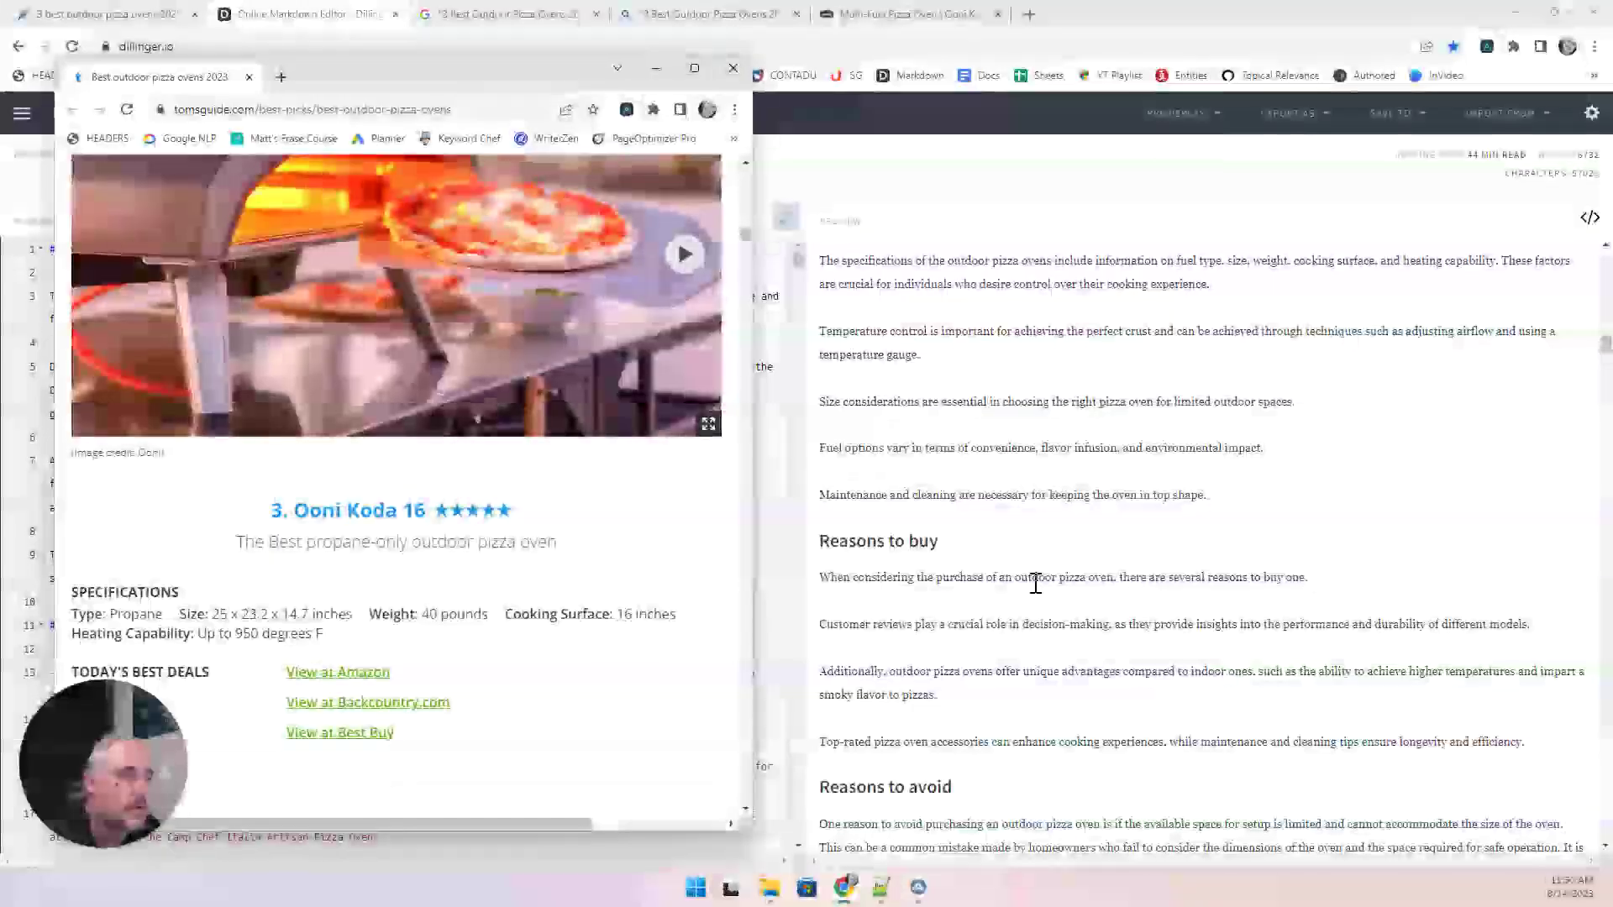
scroll(1035, 583, down, 7)
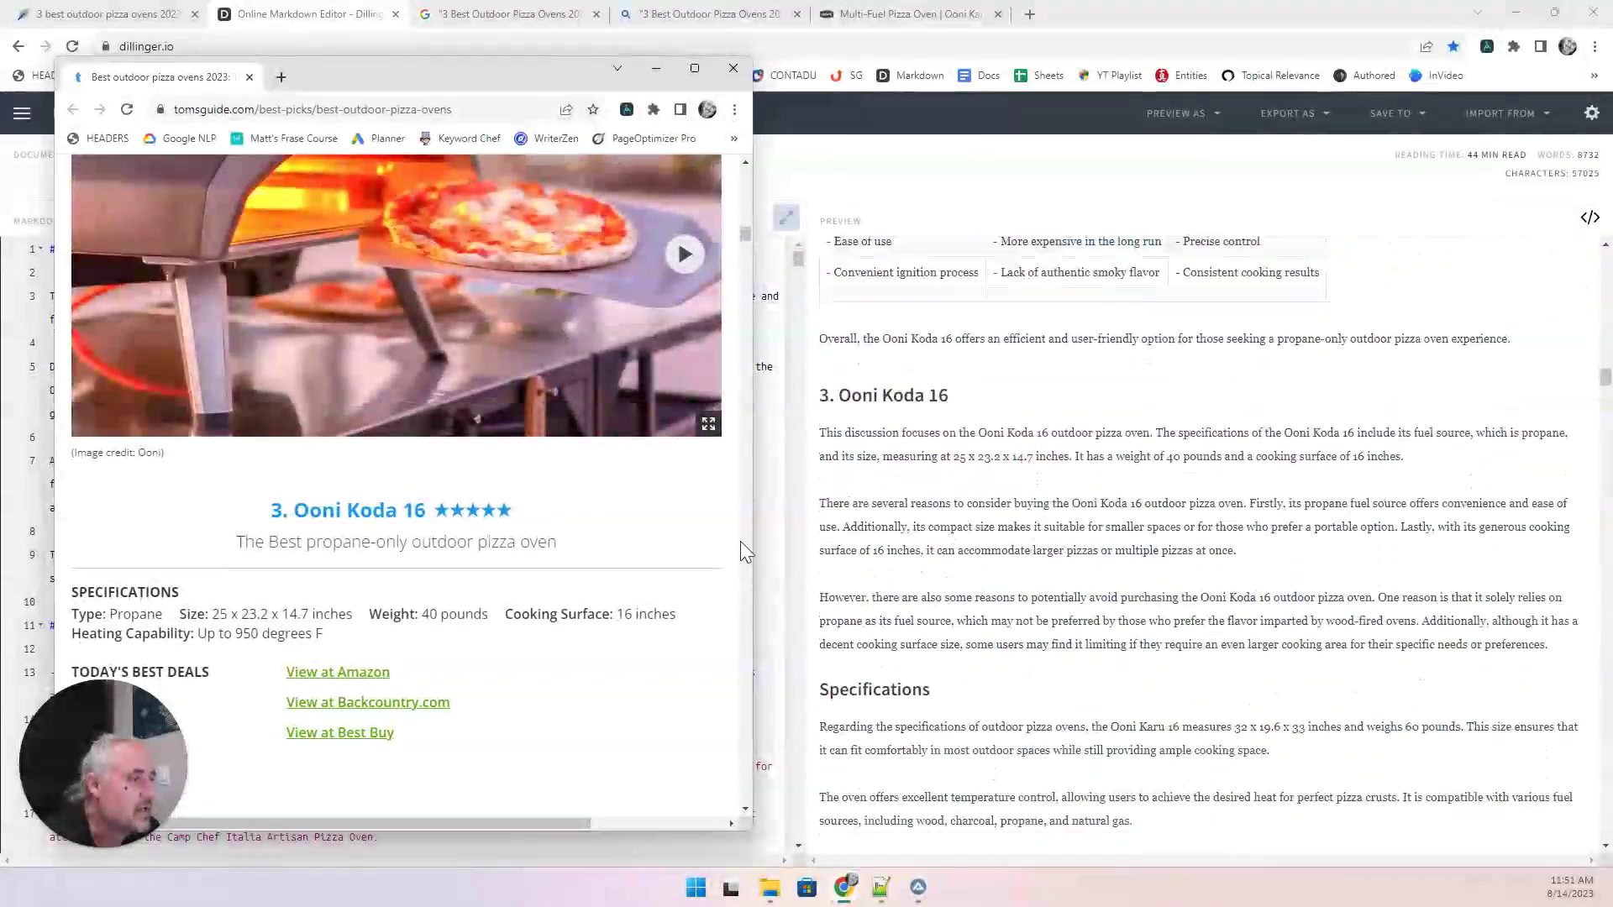
scroll(571, 508, down, 1)
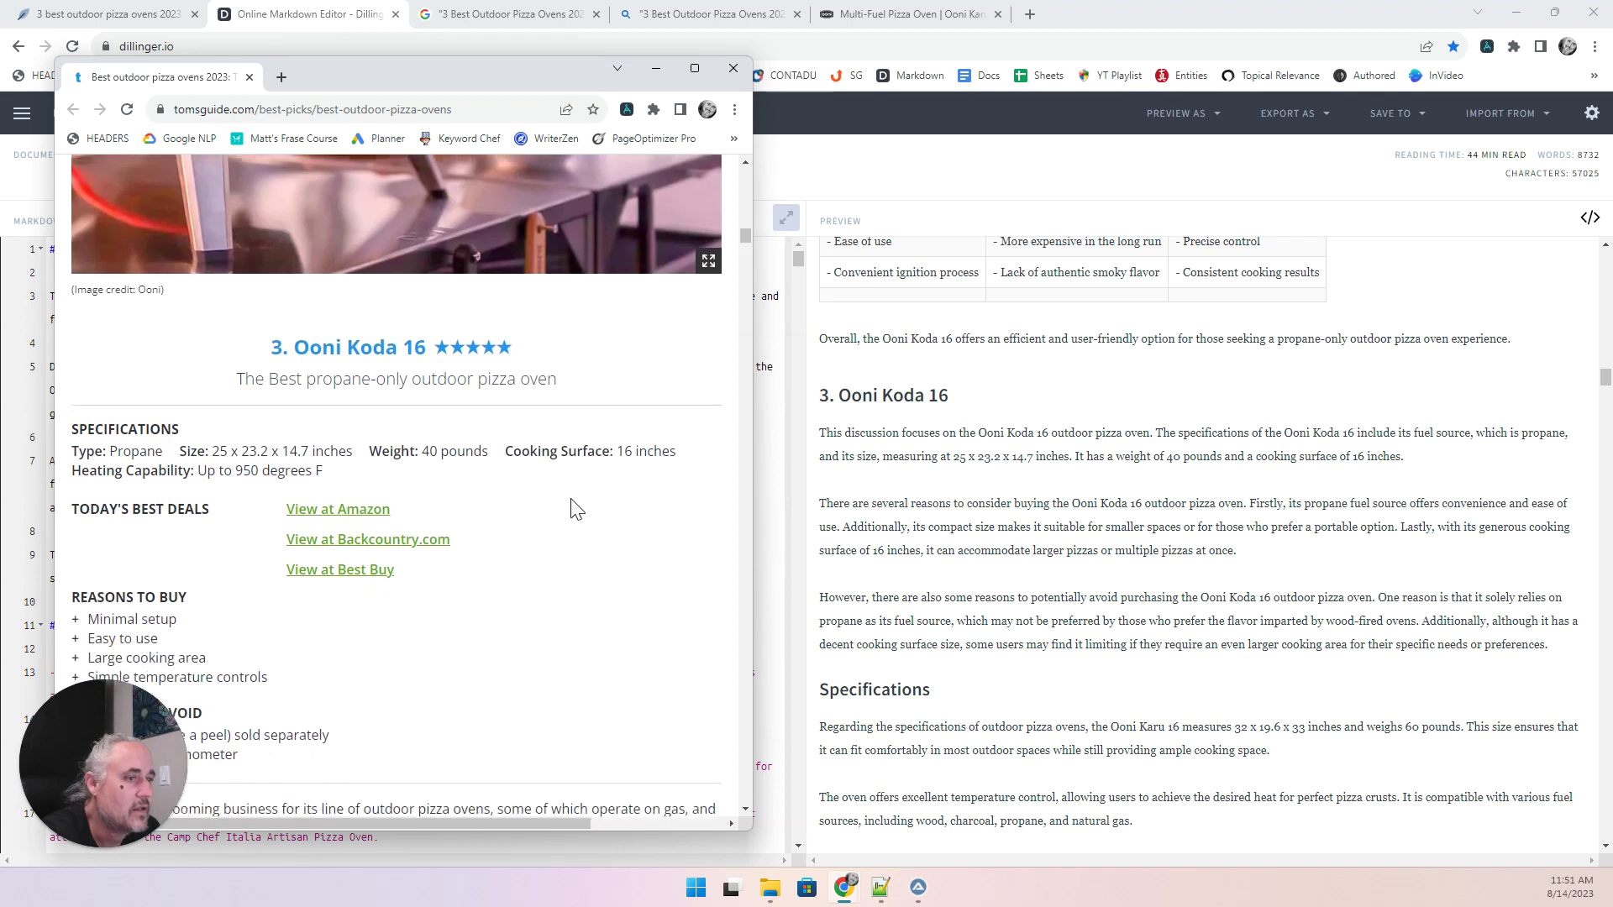
Compare the preview's Ooni Koda 16 specifications, reasons to buy and reasons to avoid with the Tom's Guide entry.
scroll(571, 508, down, 4)
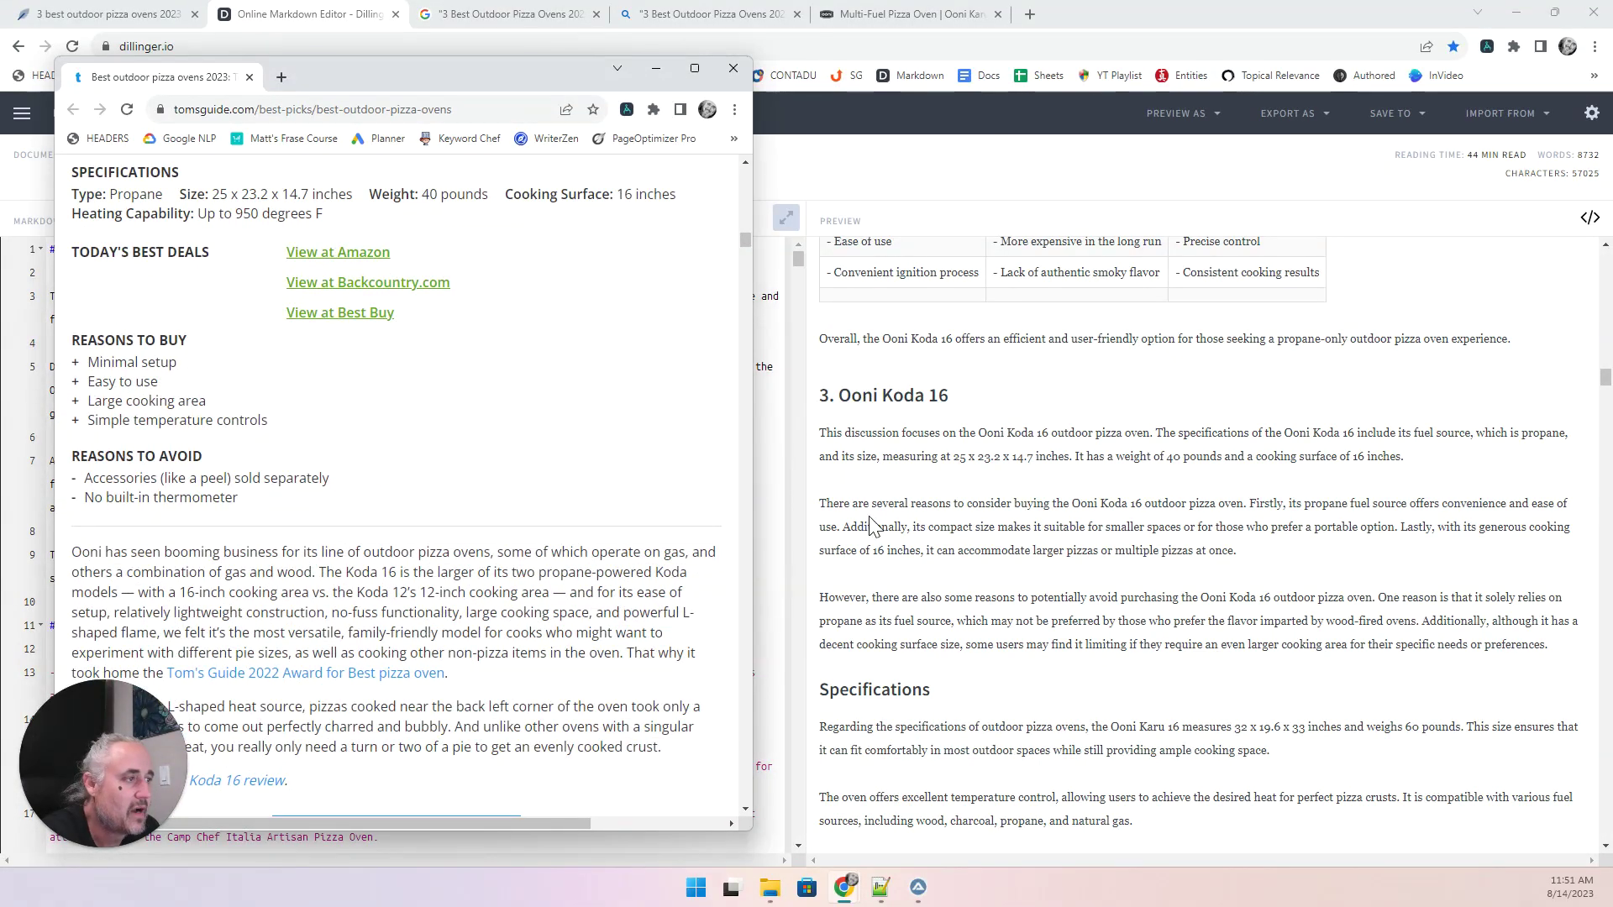
scroll(891, 522, down, 4)
scroll(893, 521, down, 2)
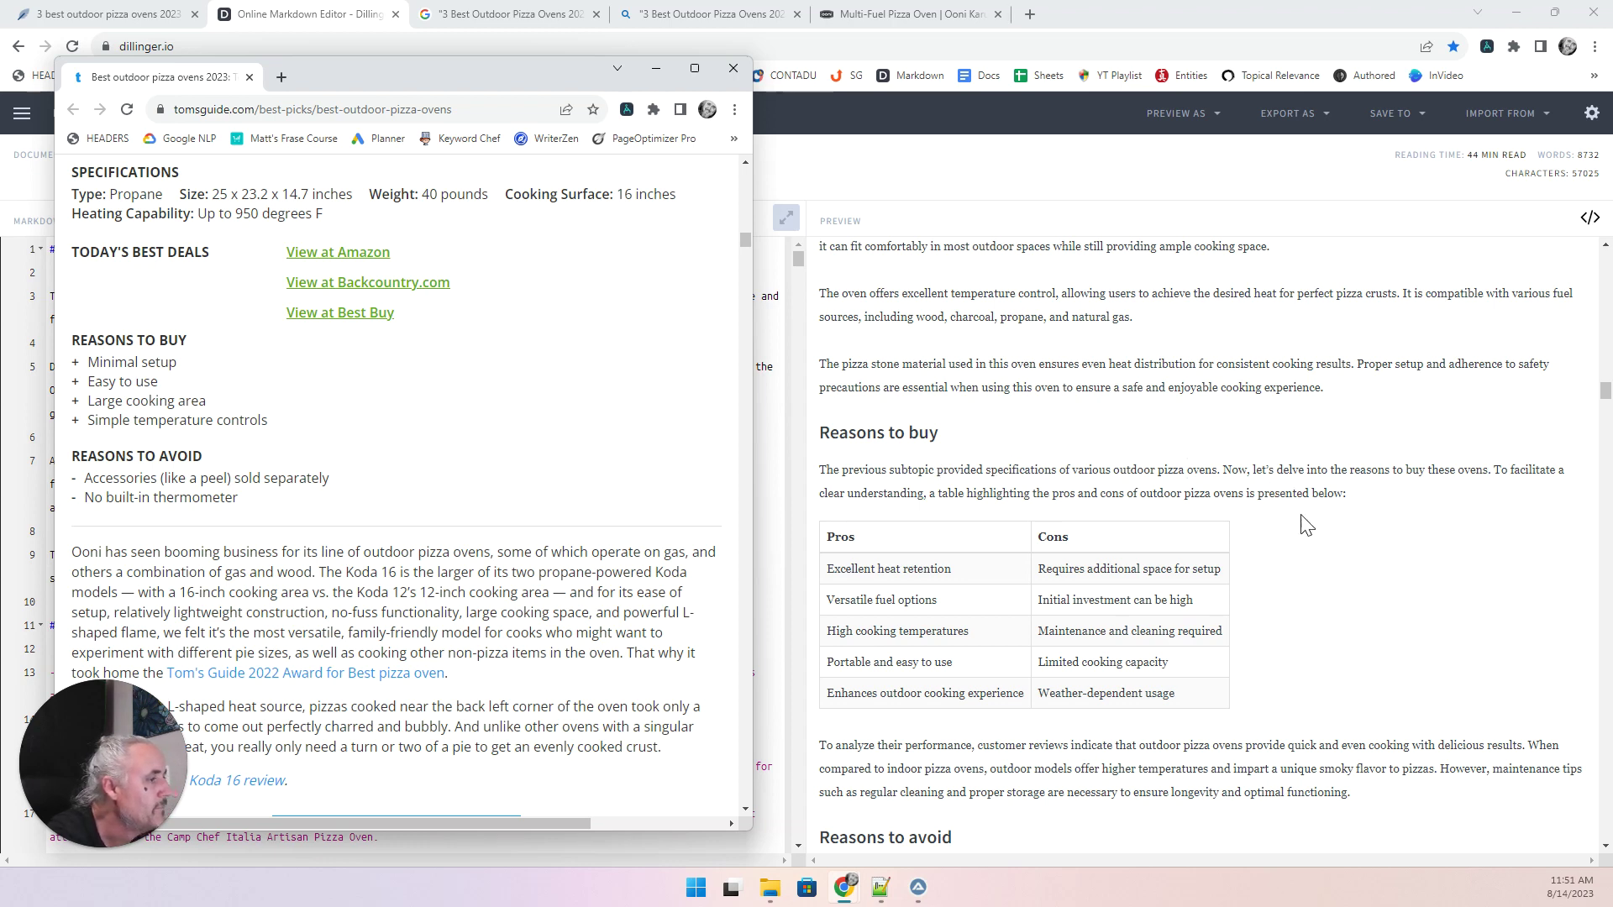
scroll(1276, 718, down, 4)
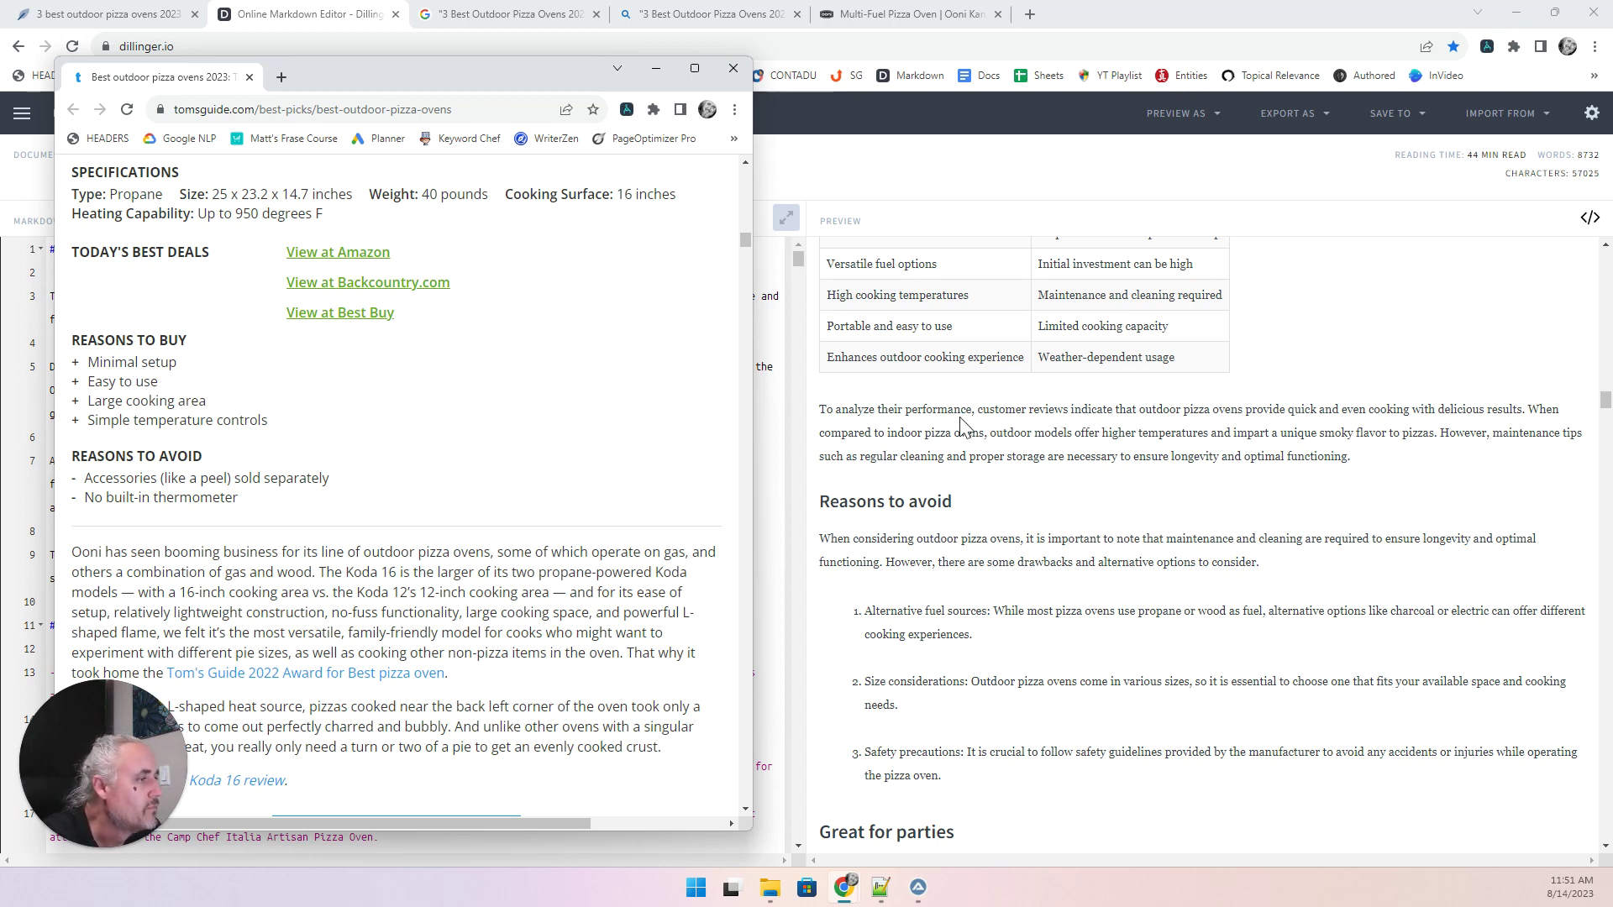
scroll(961, 425, down, 2)
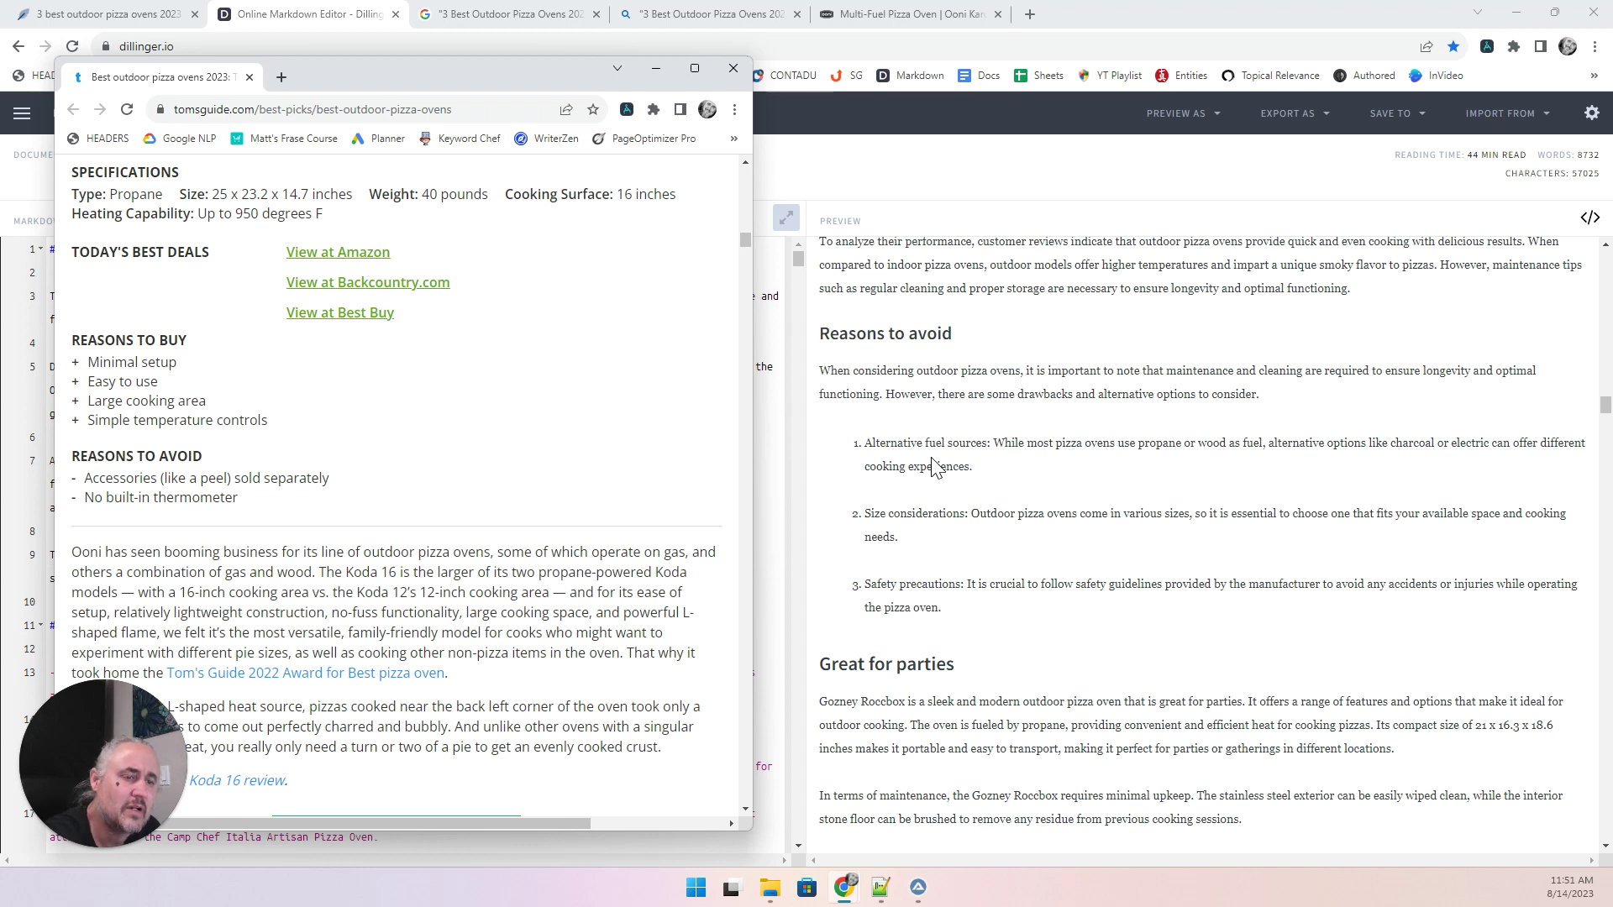
scroll(516, 642, down, 3)
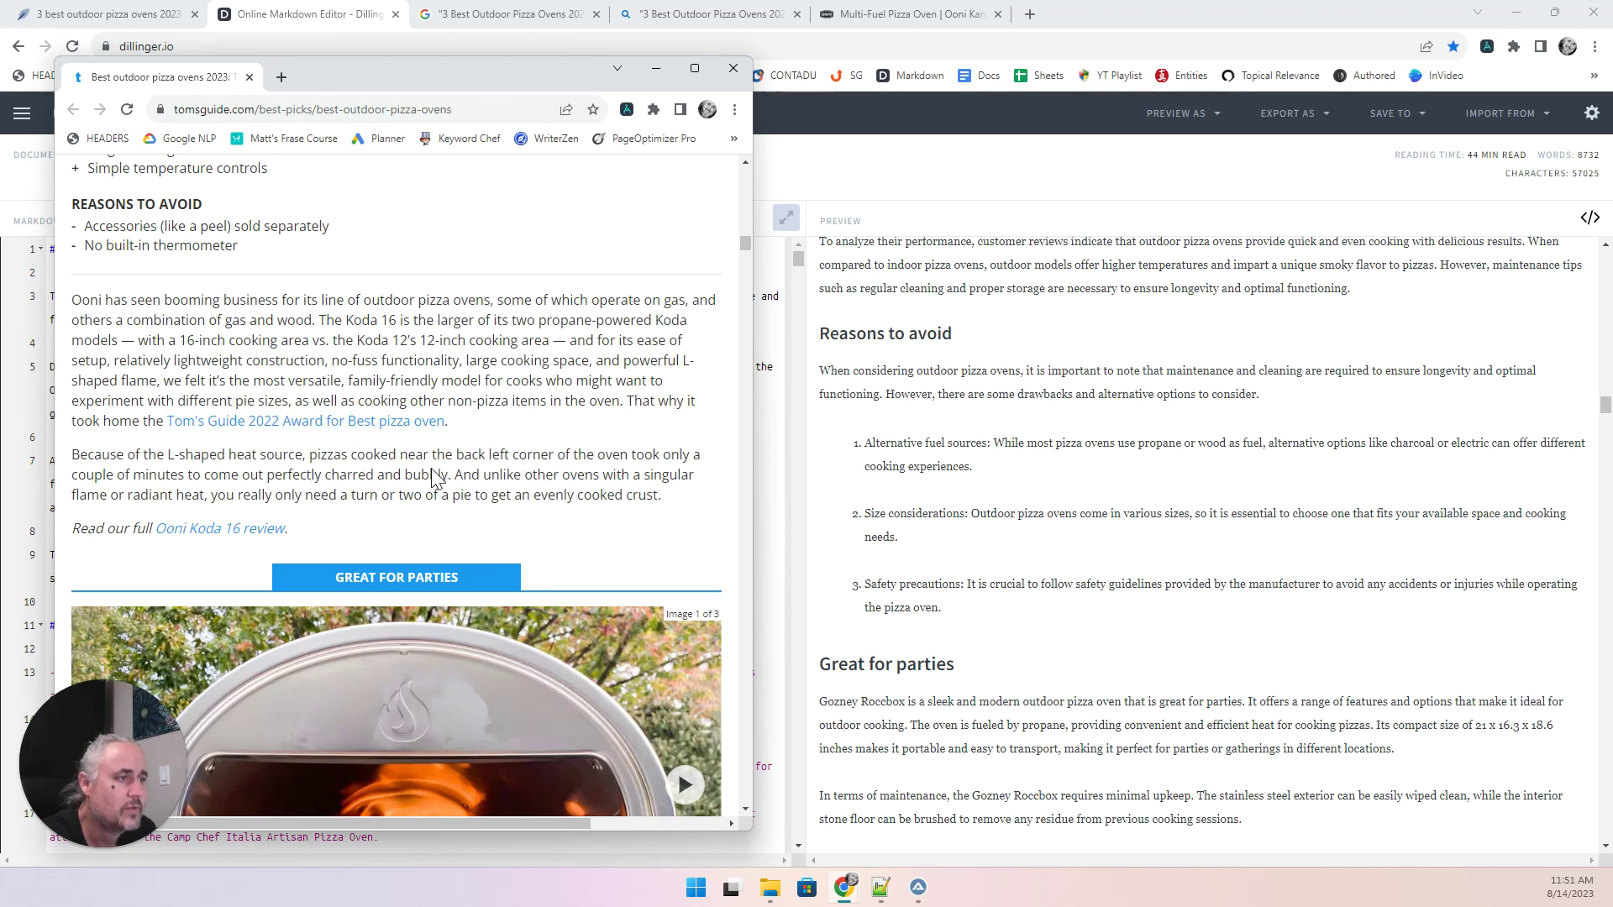
scroll(586, 498, up, 7)
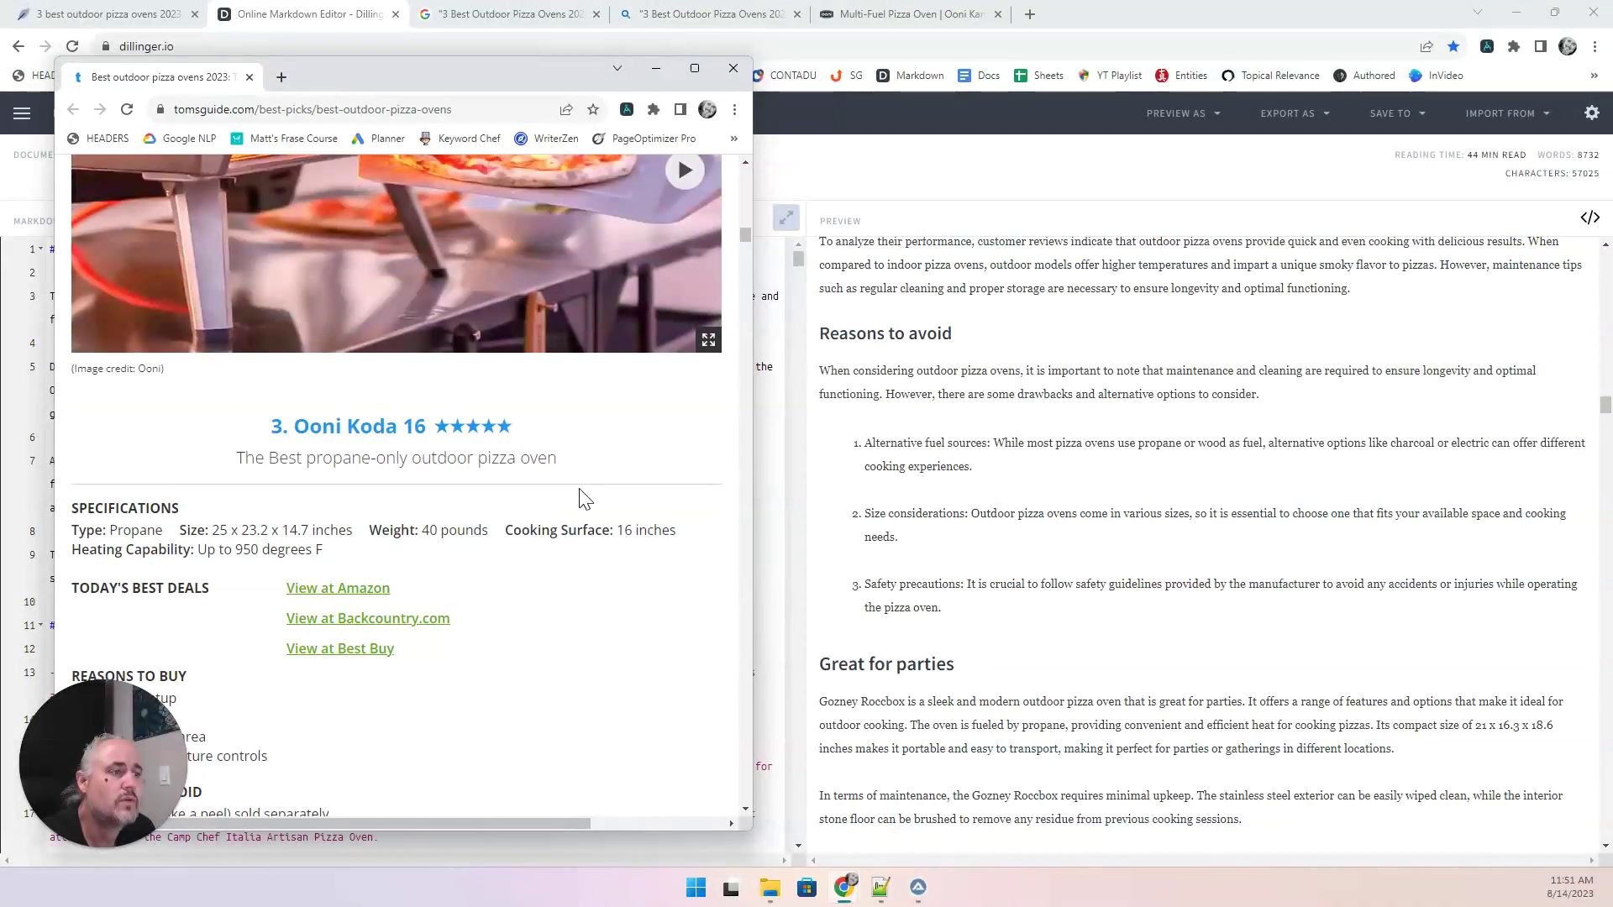
scroll(586, 498, down, 2)
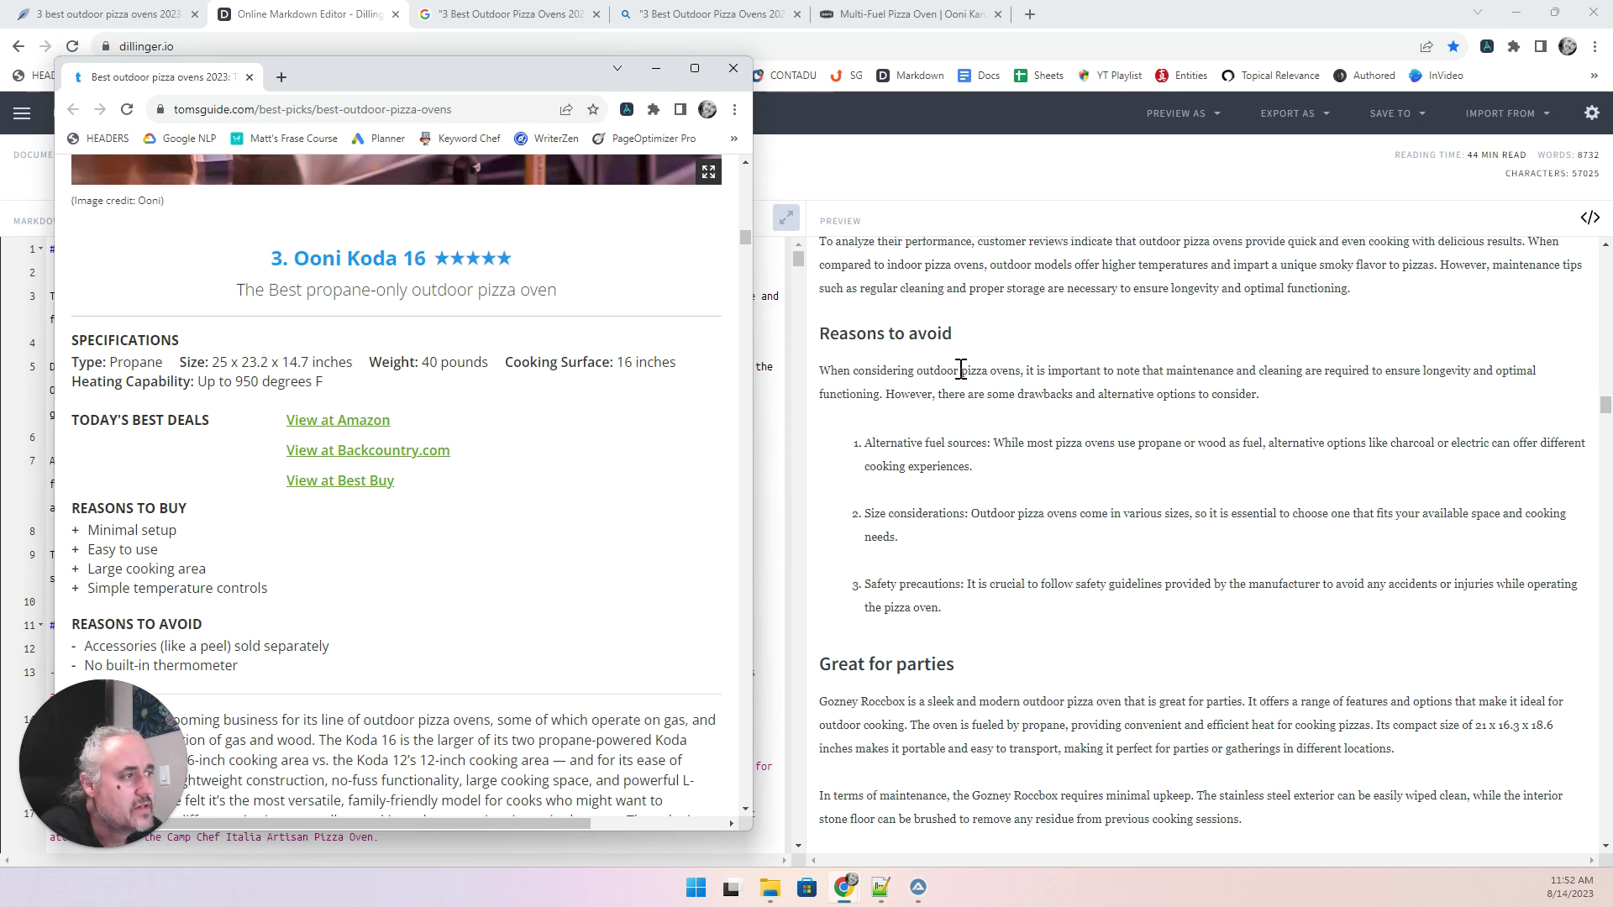
Check the preview's Gozney Roccbox, Solo Stove Pi and BakerStone sections, comparing the Solo Stove Pi text with Tom's Guide.
scroll(960, 371, down, 10)
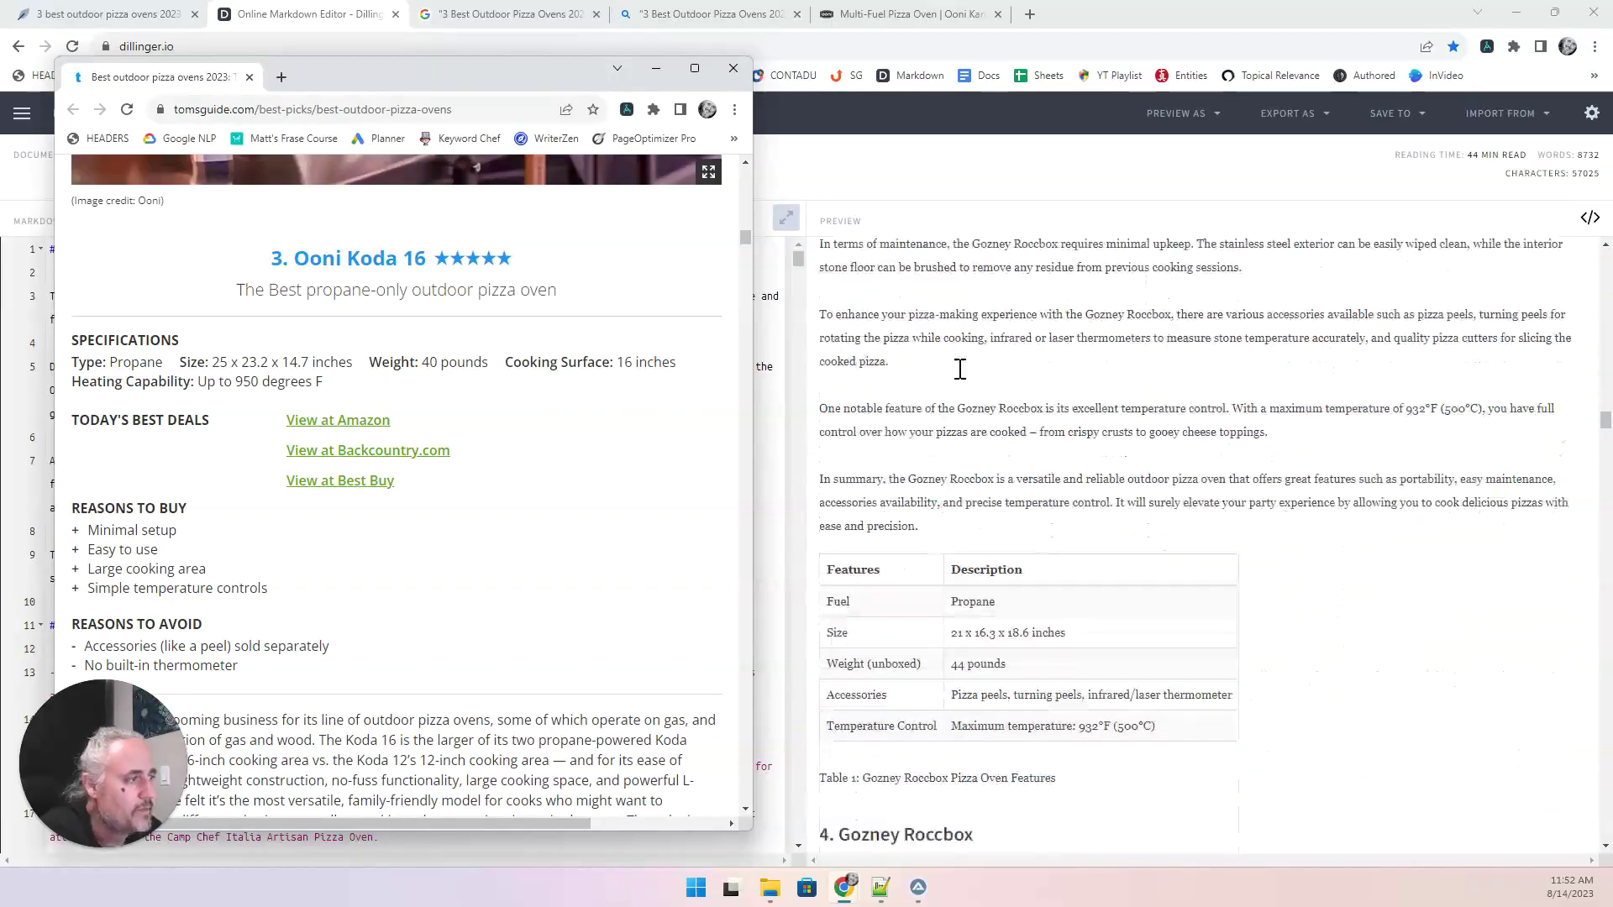
scroll(960, 370, down, 5)
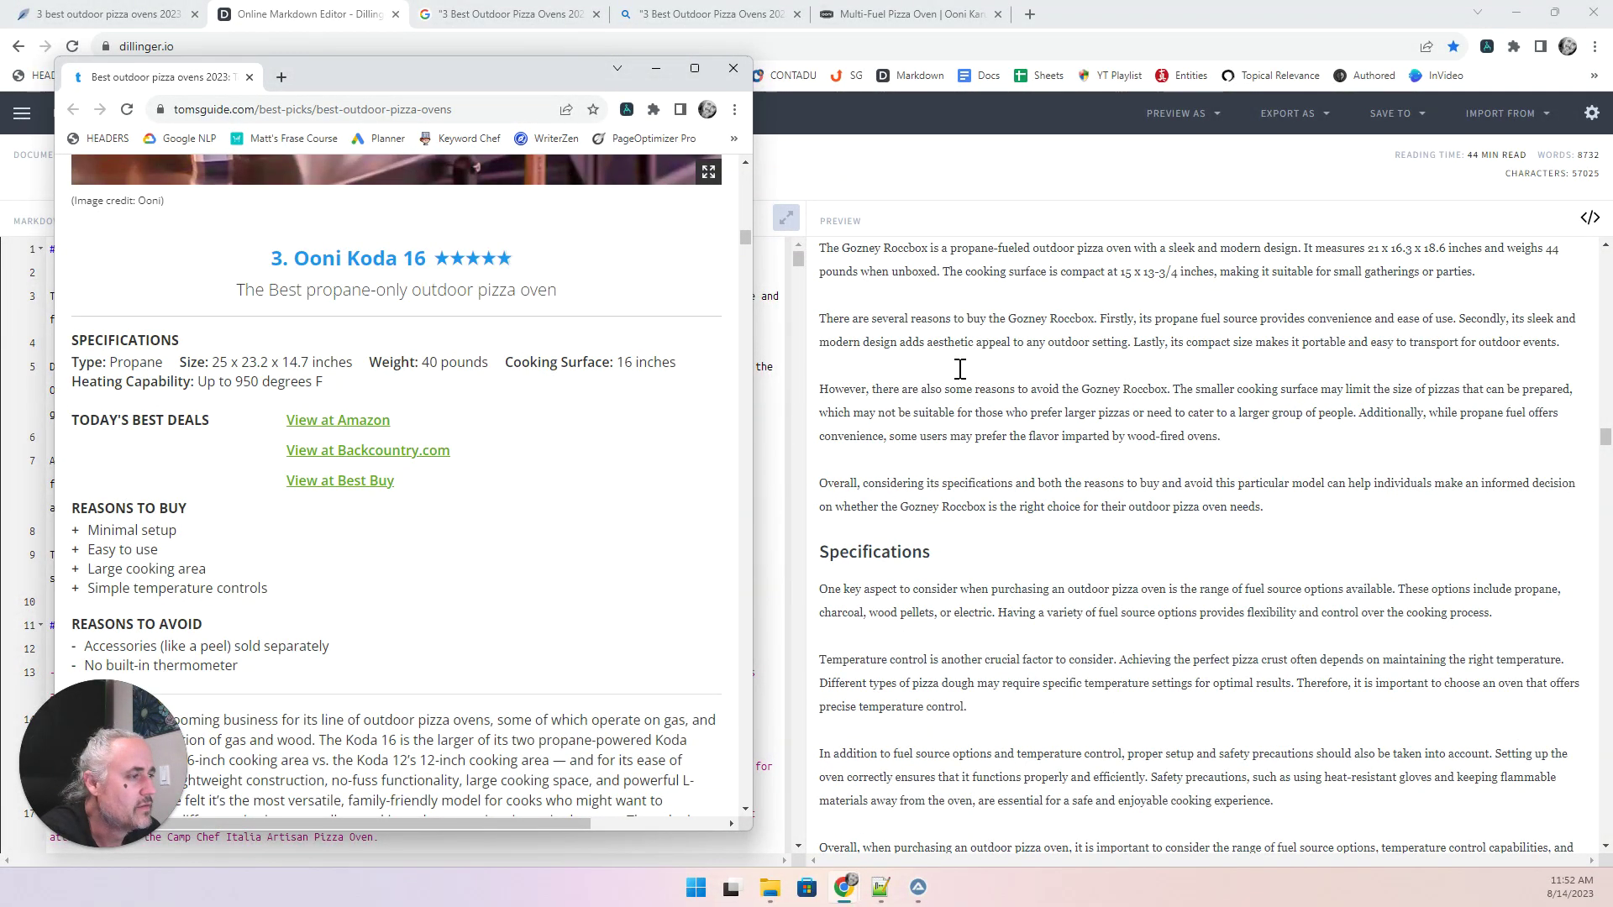
scroll(960, 370, down, 2)
scroll(960, 371, down, 12)
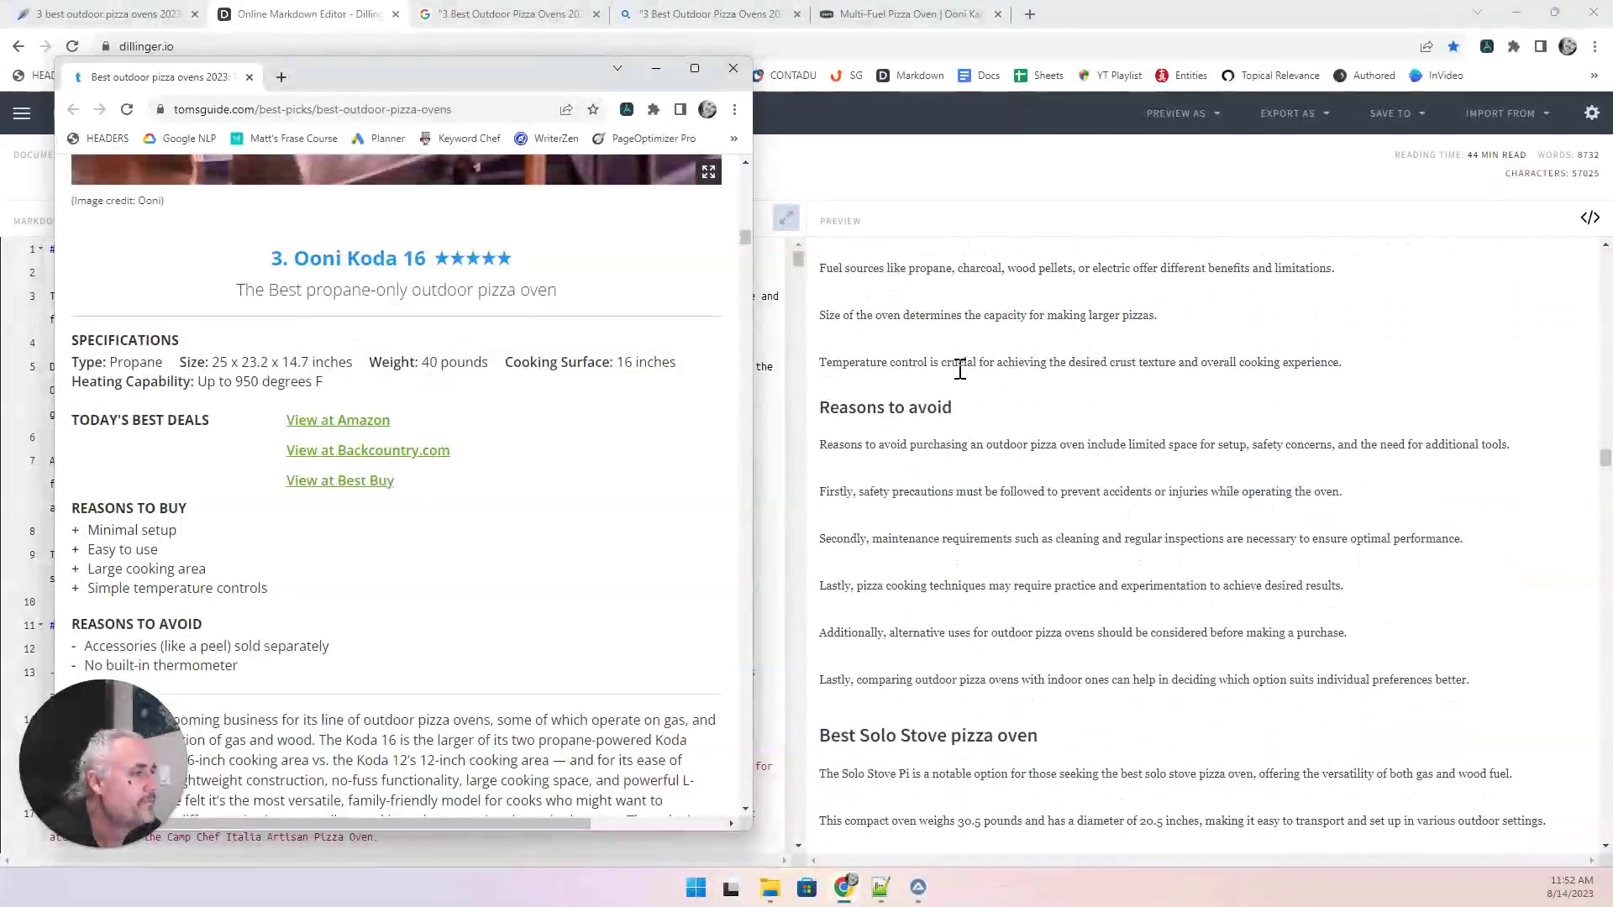
scroll(960, 370, down, 7)
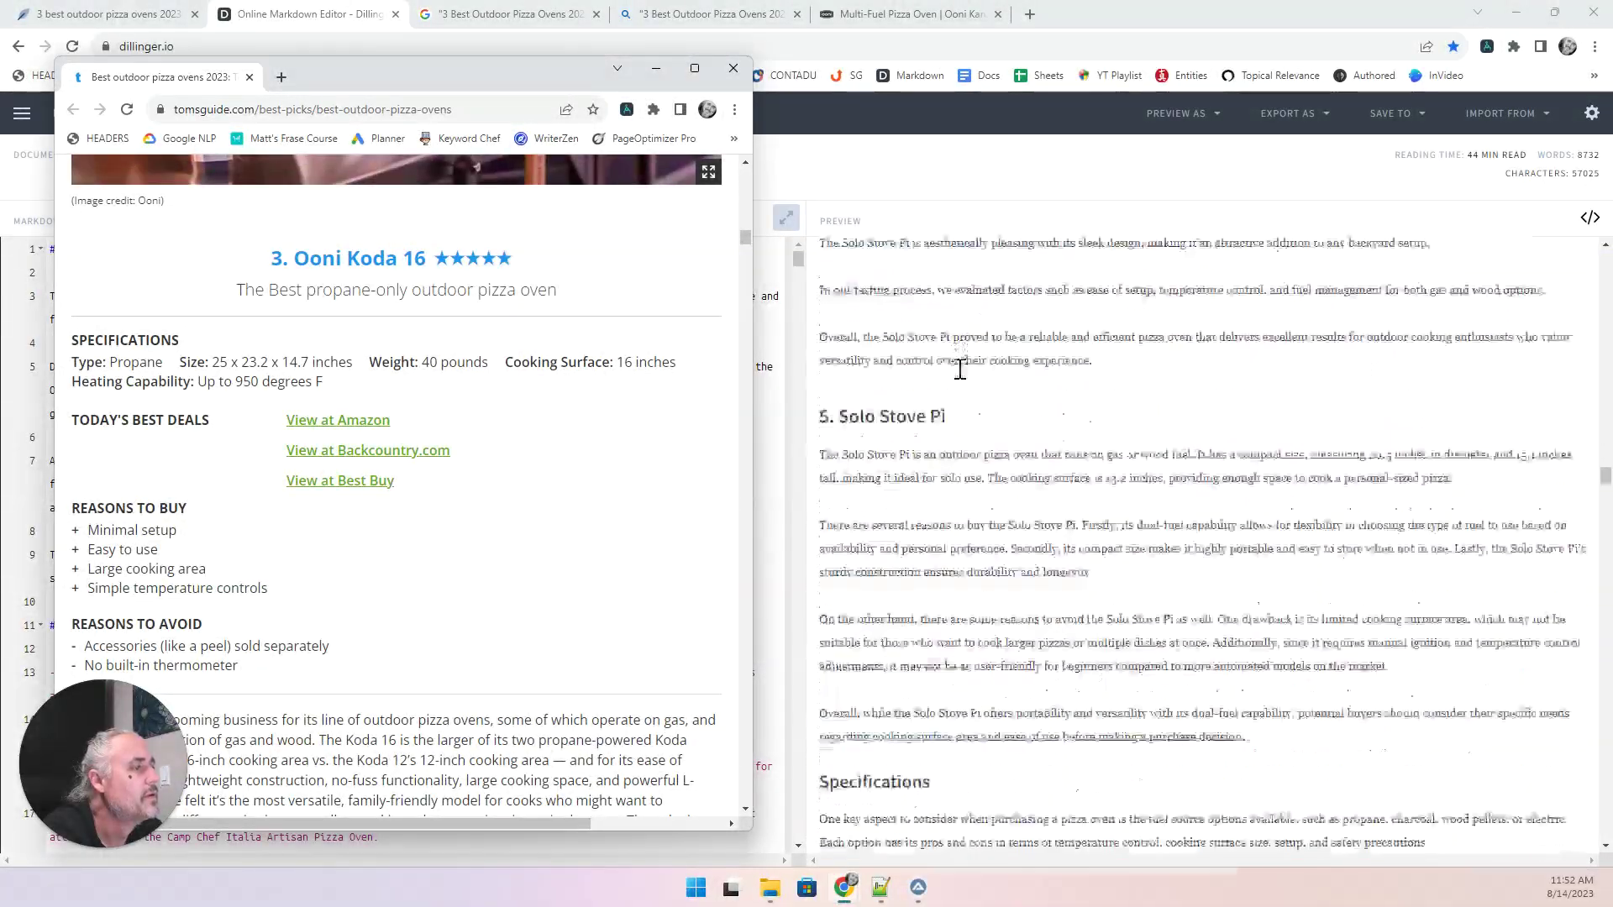
scroll(504, 331, down, 10)
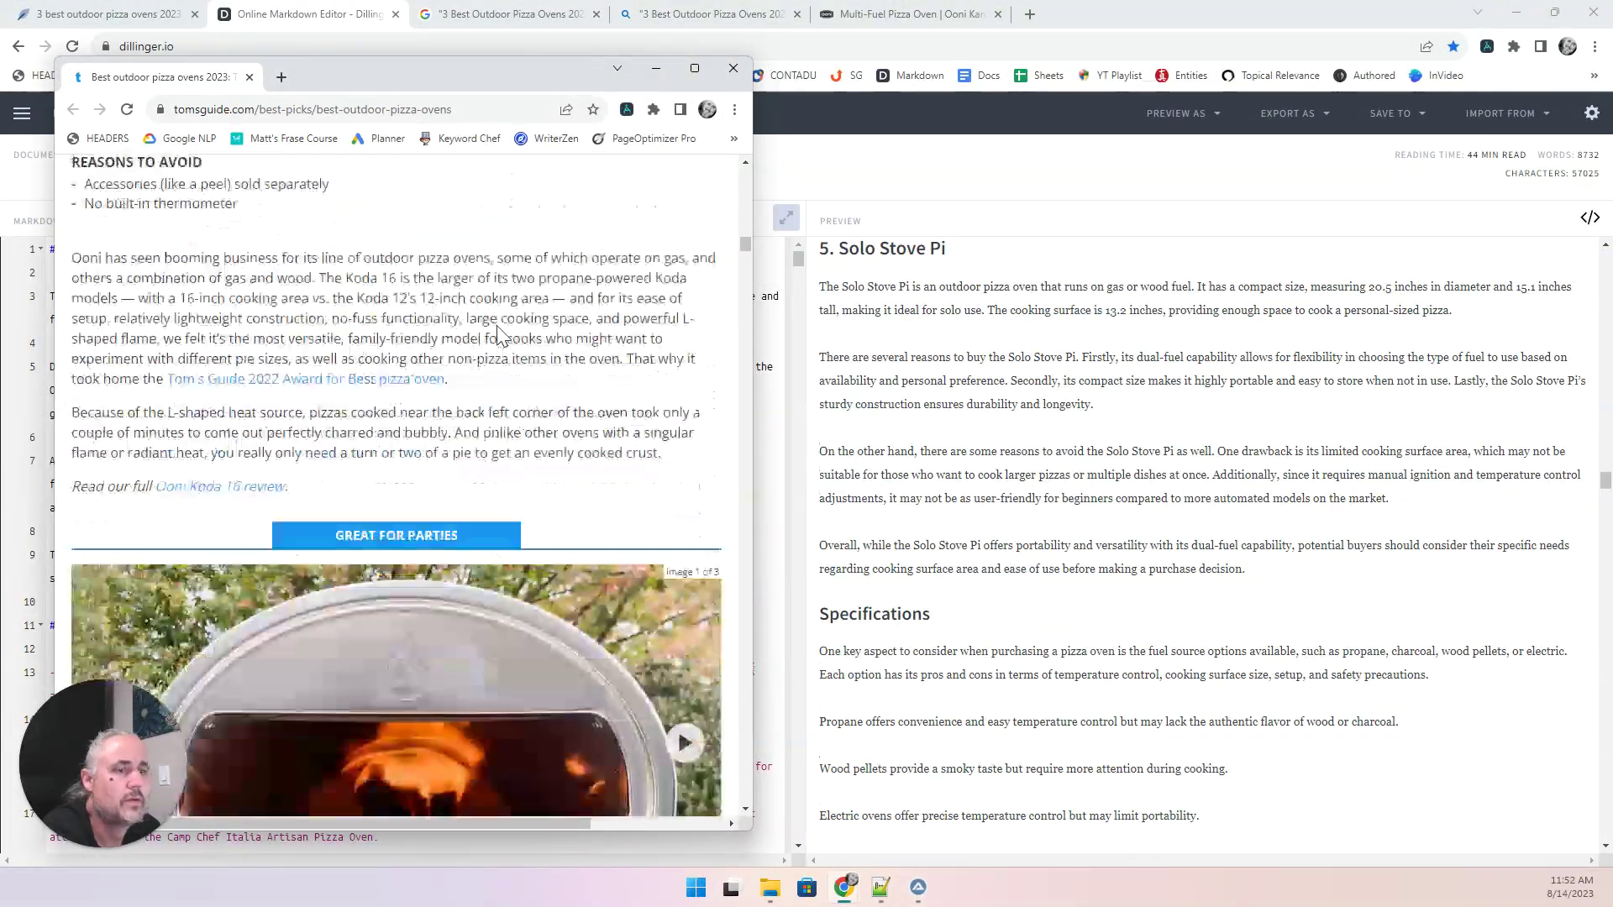
scroll(497, 330, down, 20)
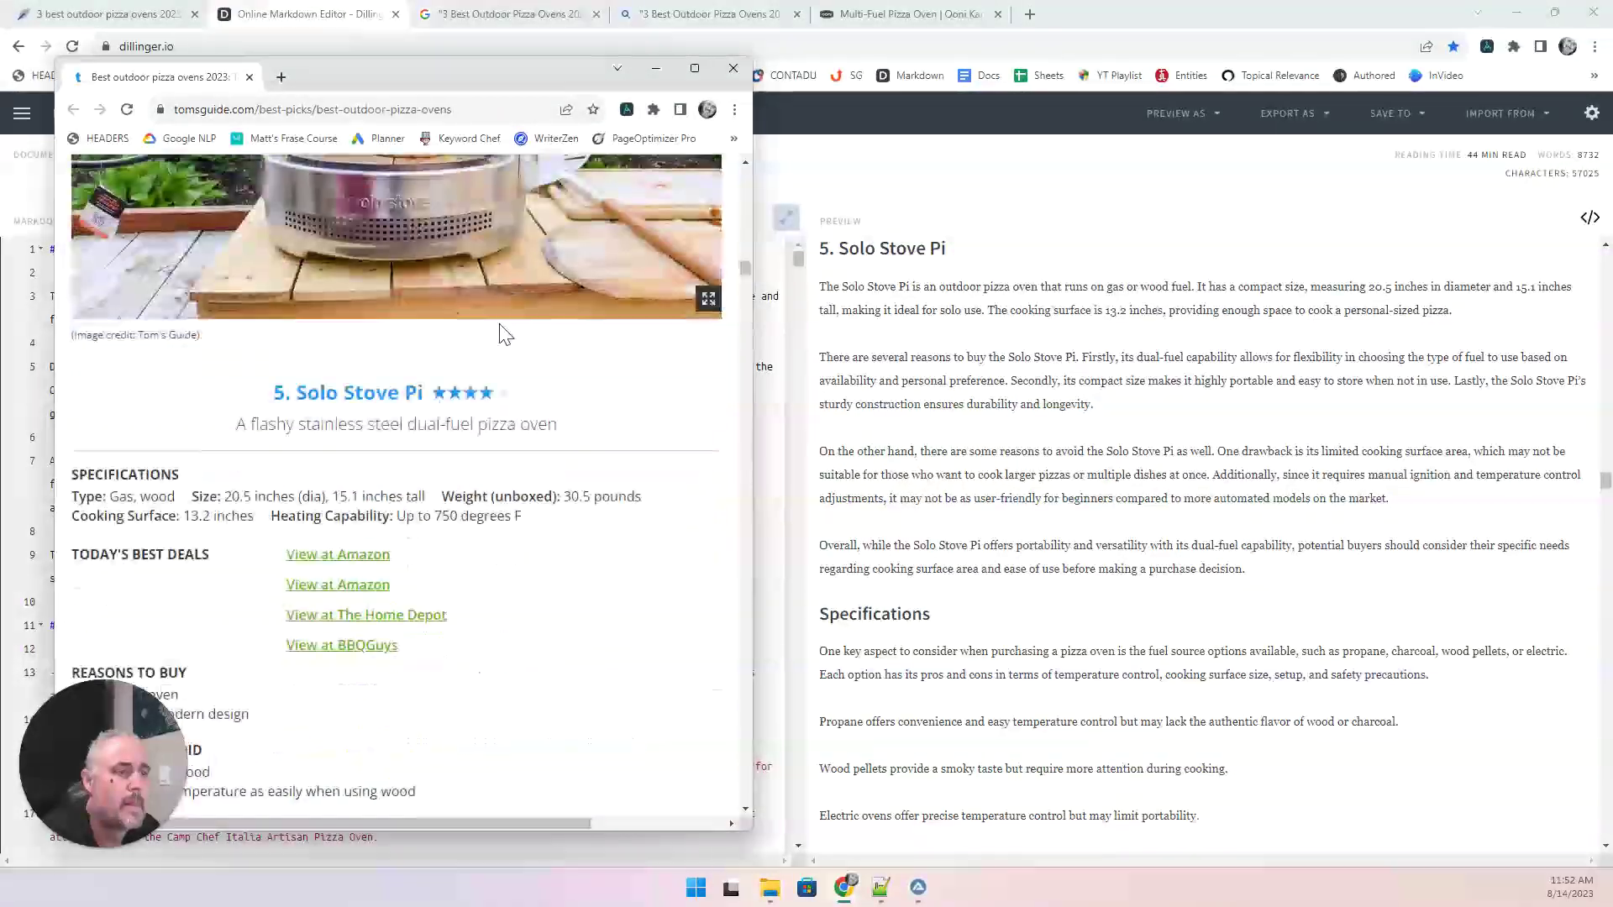
scroll(502, 334, down, 3)
scroll(974, 406, down, 12)
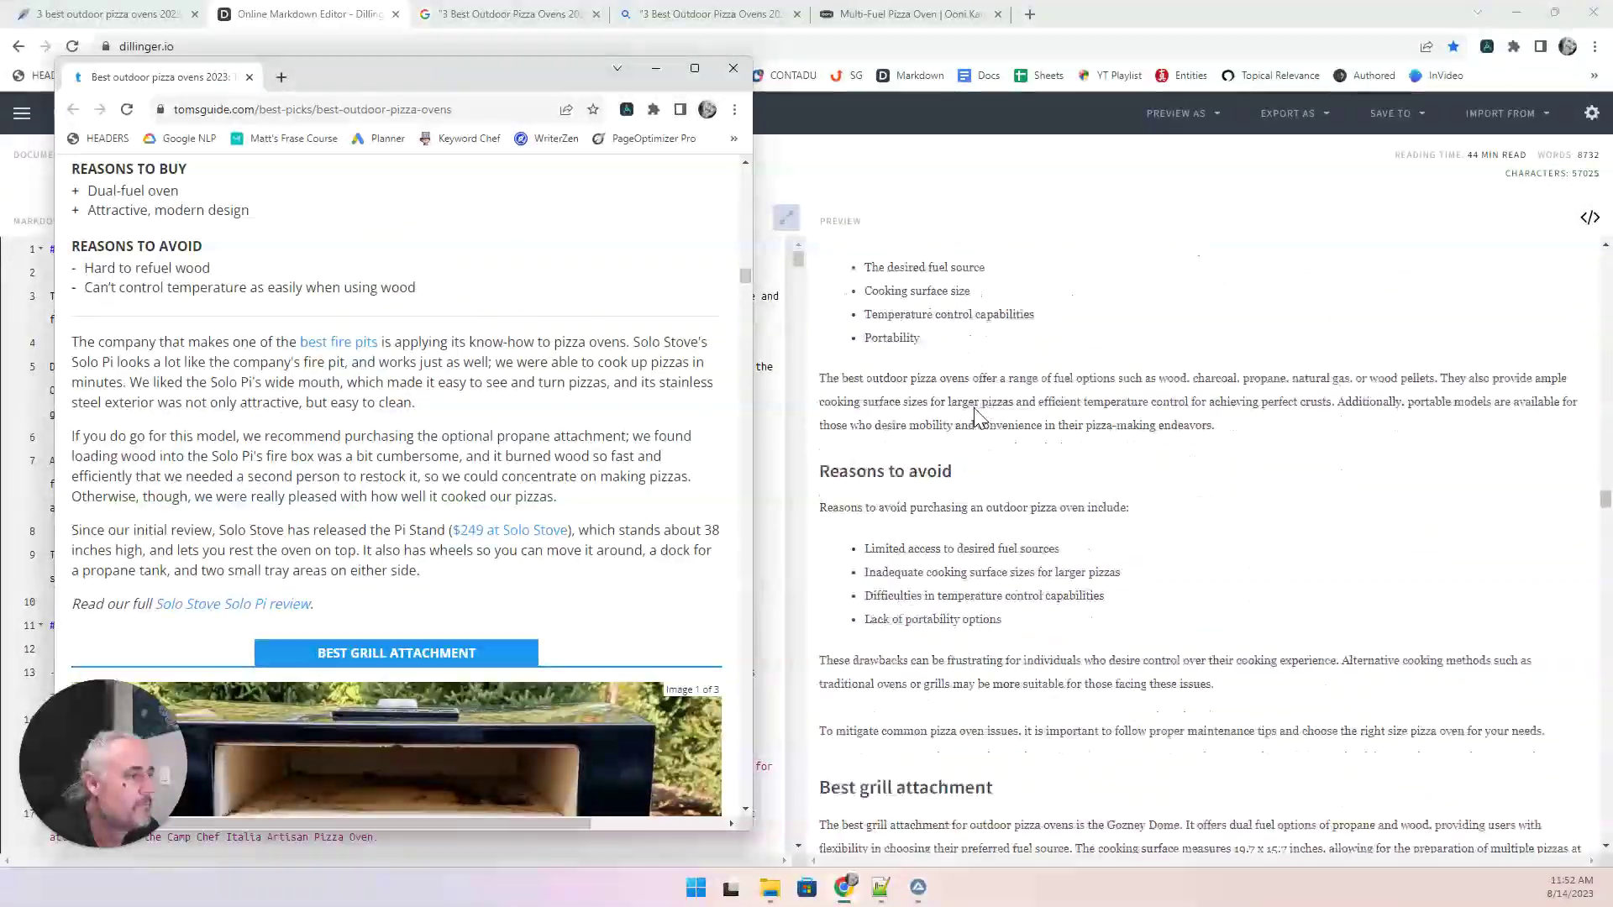
scroll(975, 406, down, 6)
scroll(469, 317, down, 10)
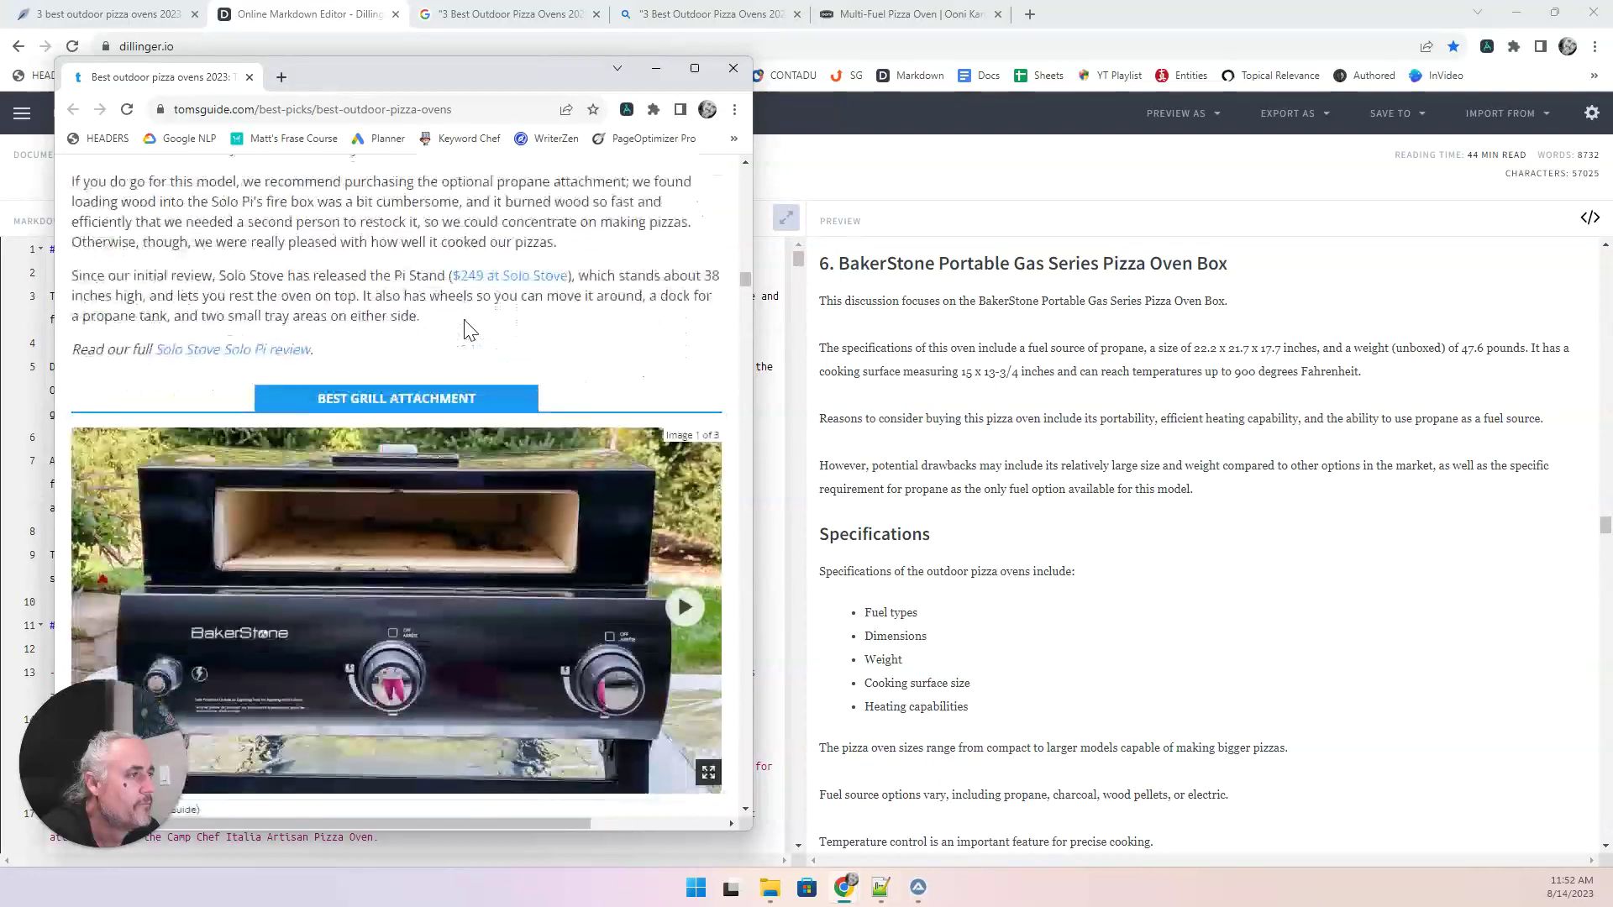
Compare the preview's Gozney Dome and Alfa Nano specifications with the matching entries in the Tom's Guide article.
scroll(493, 328, down, 15)
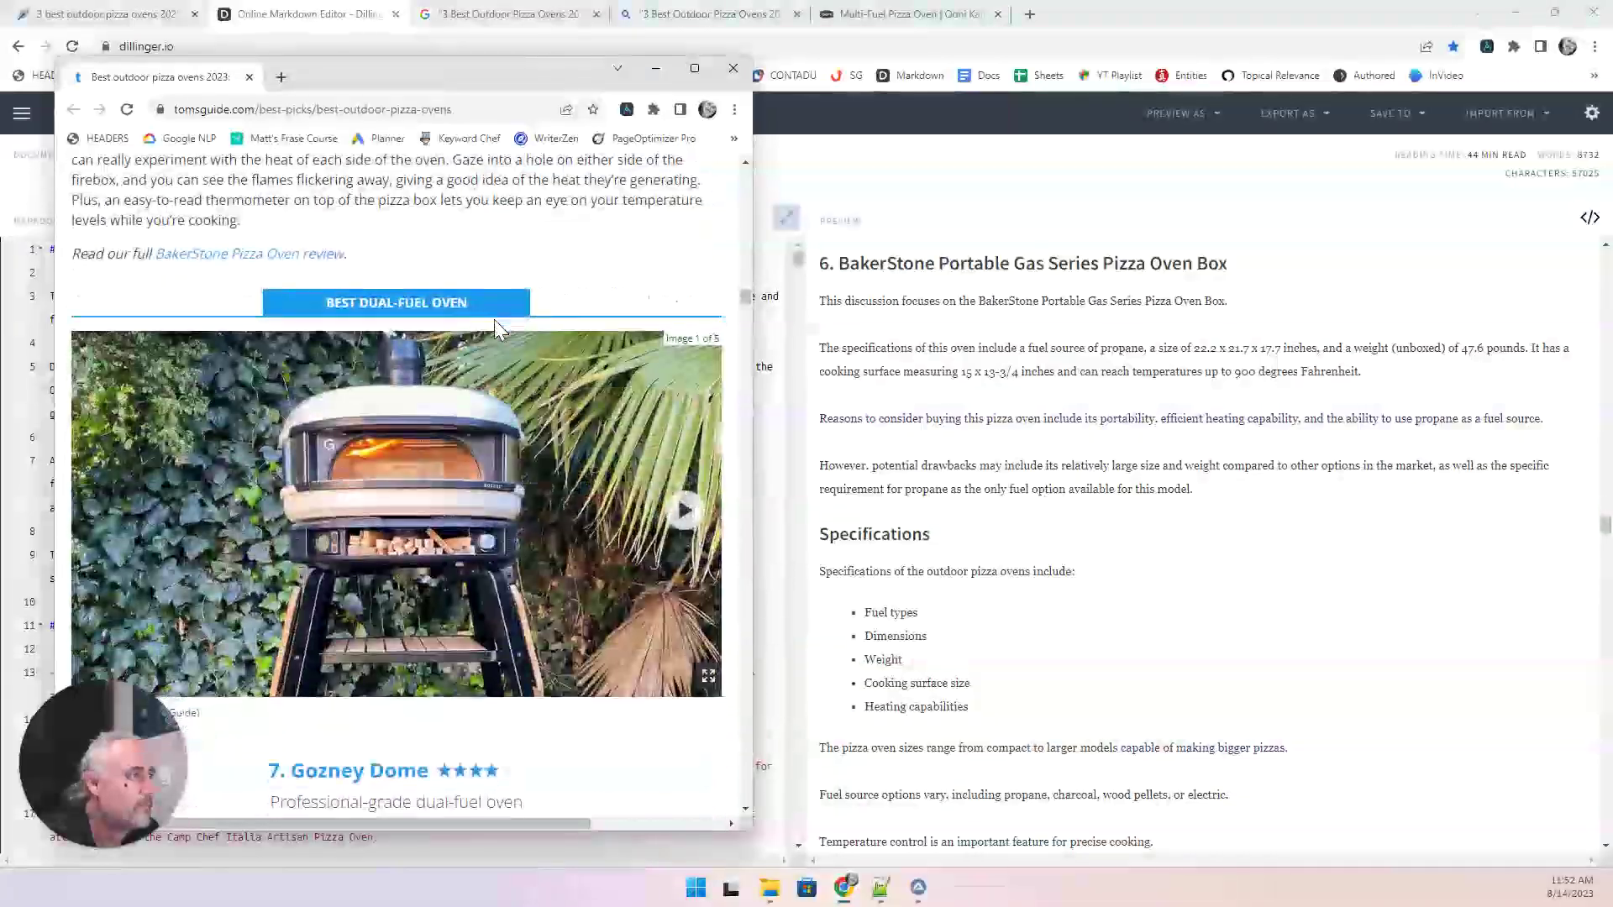
scroll(496, 326, down, 10)
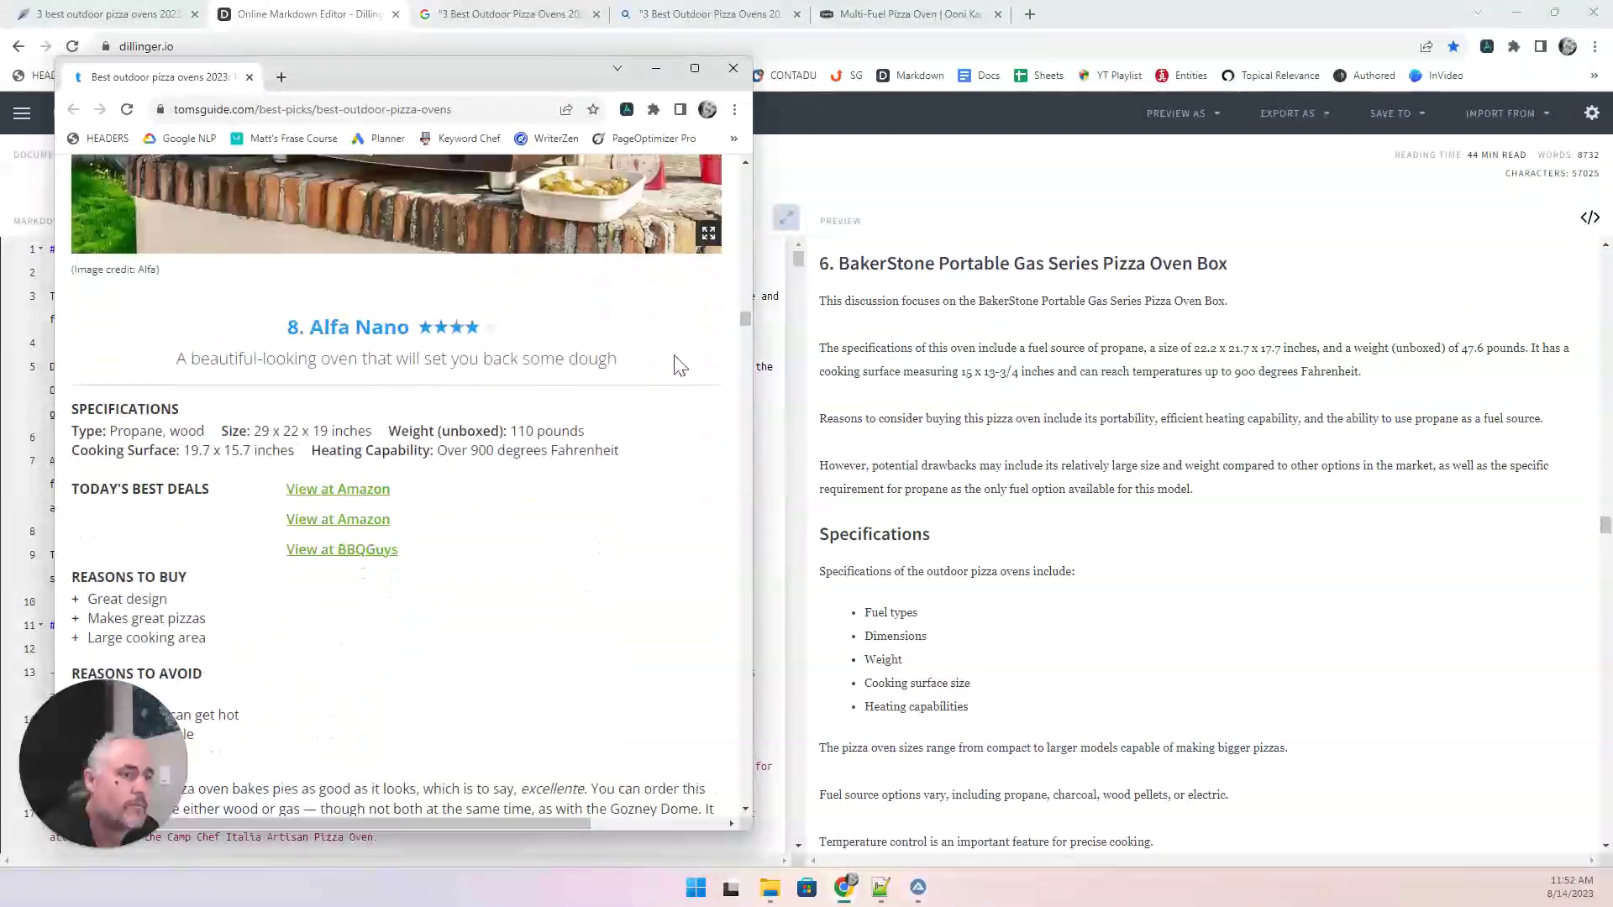
scroll(1057, 416, down, 1)
scroll(1056, 415, down, 20)
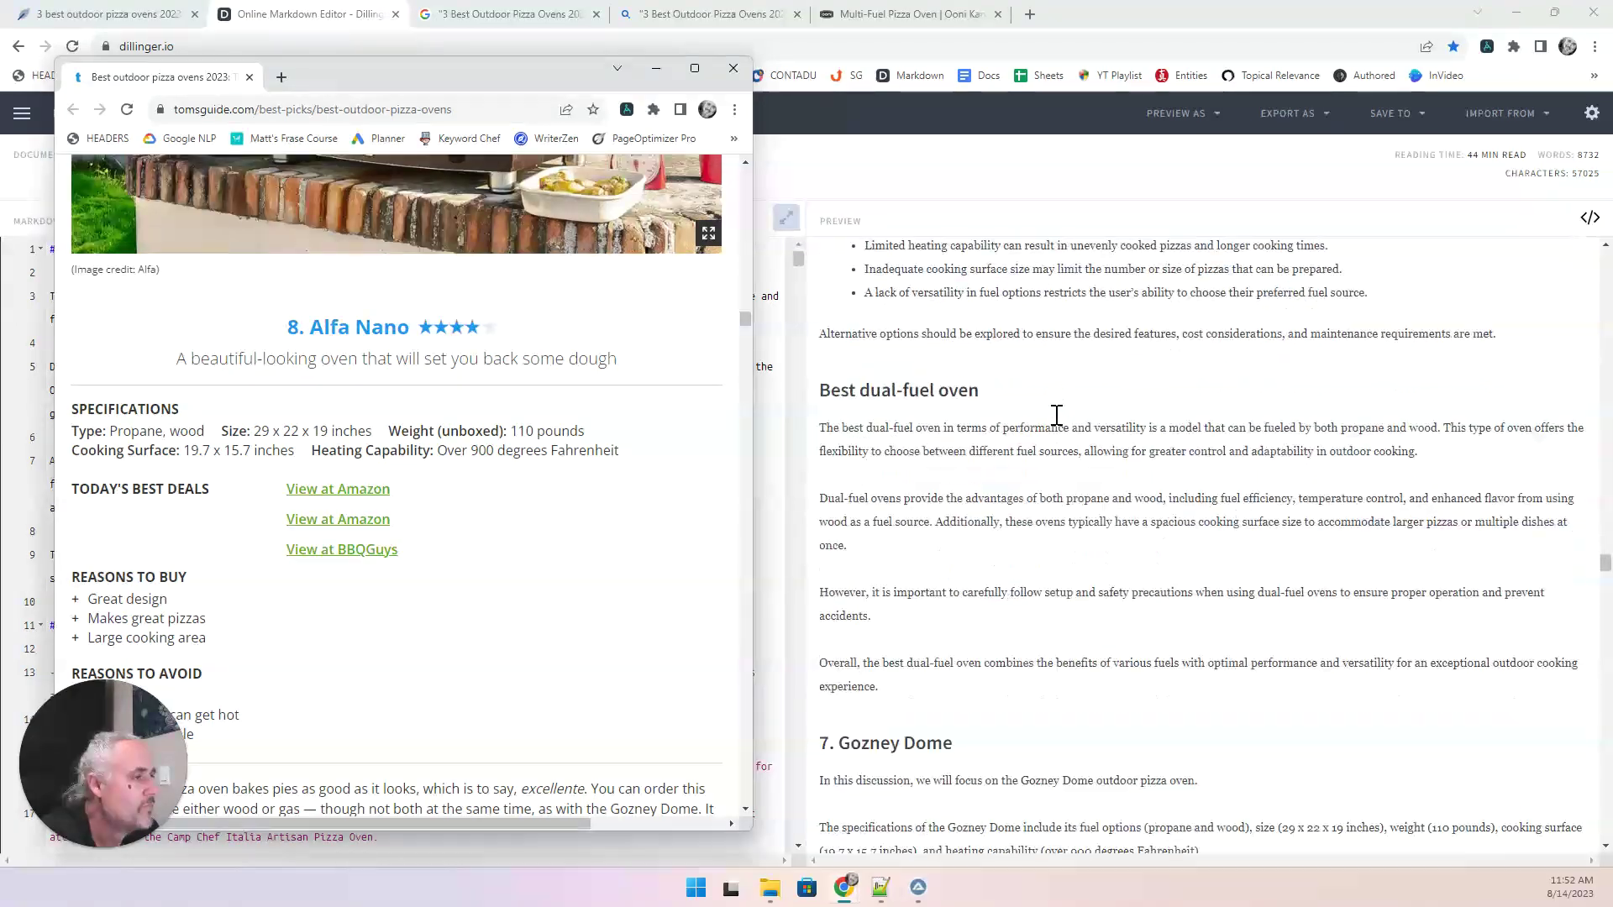
scroll(1057, 416, down, 5)
scroll(1057, 417, up, 9)
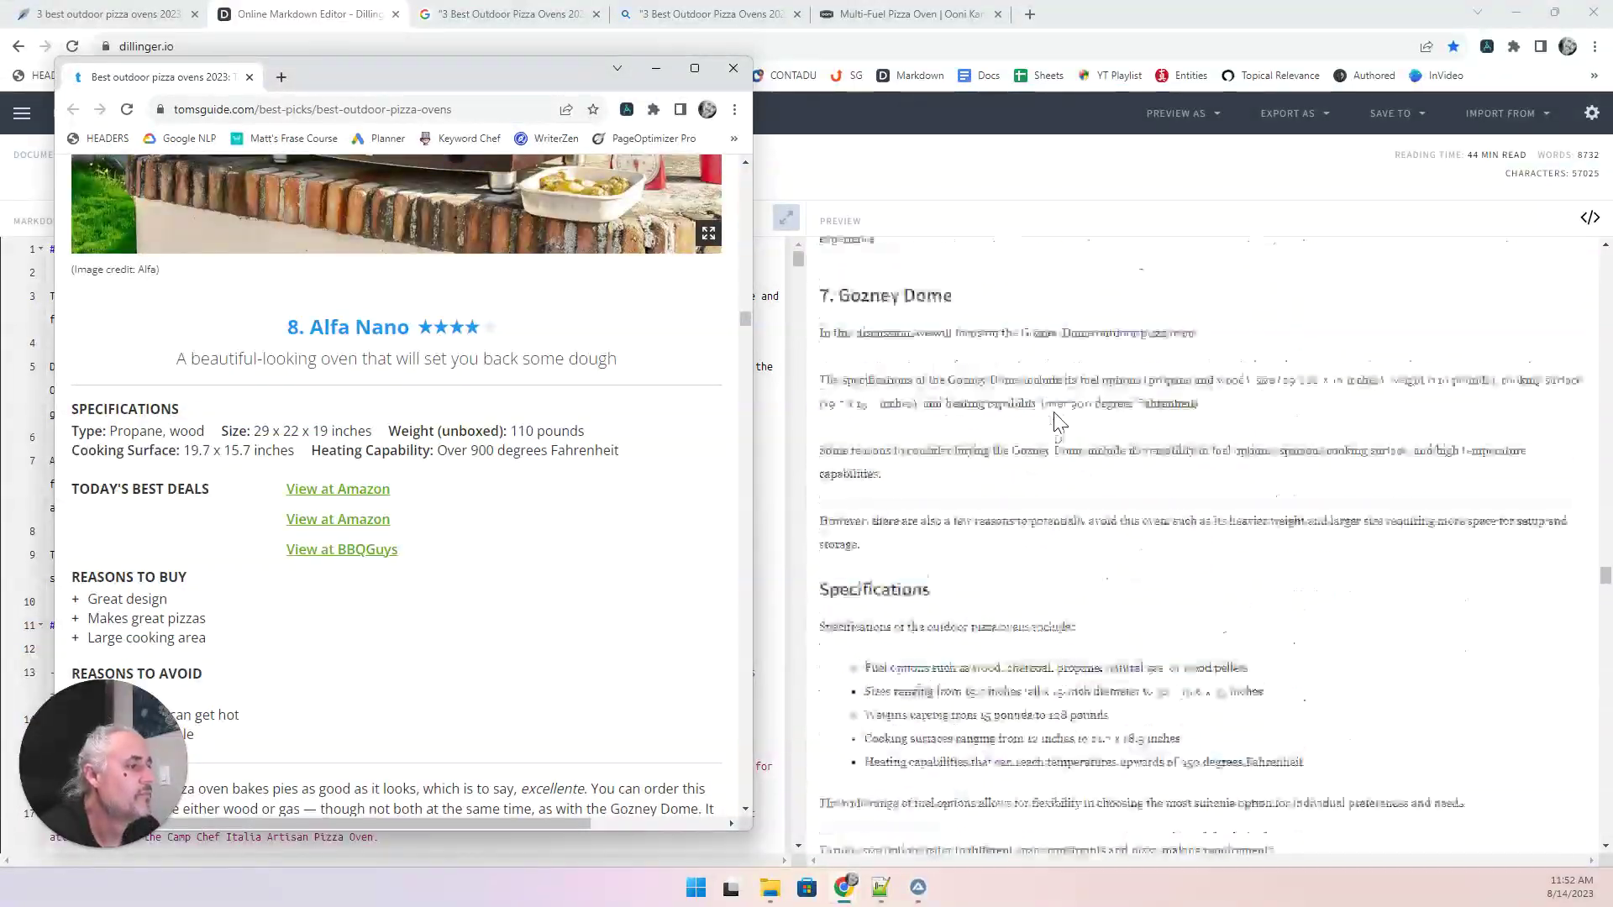
scroll(1057, 420, down, 8)
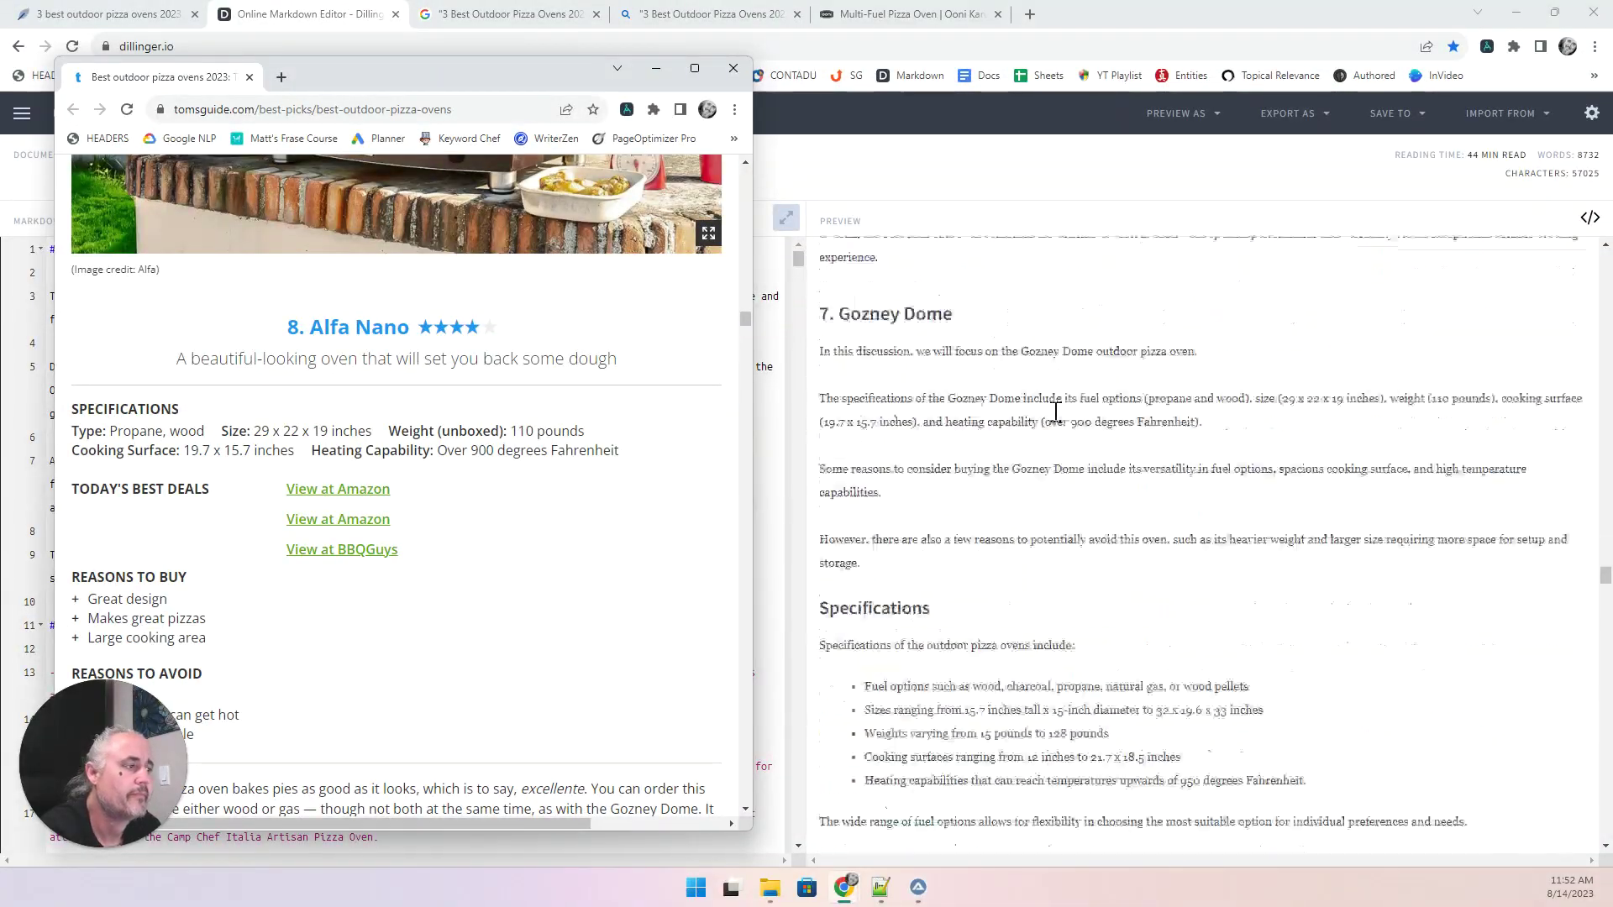
scroll(1056, 420, down, 15)
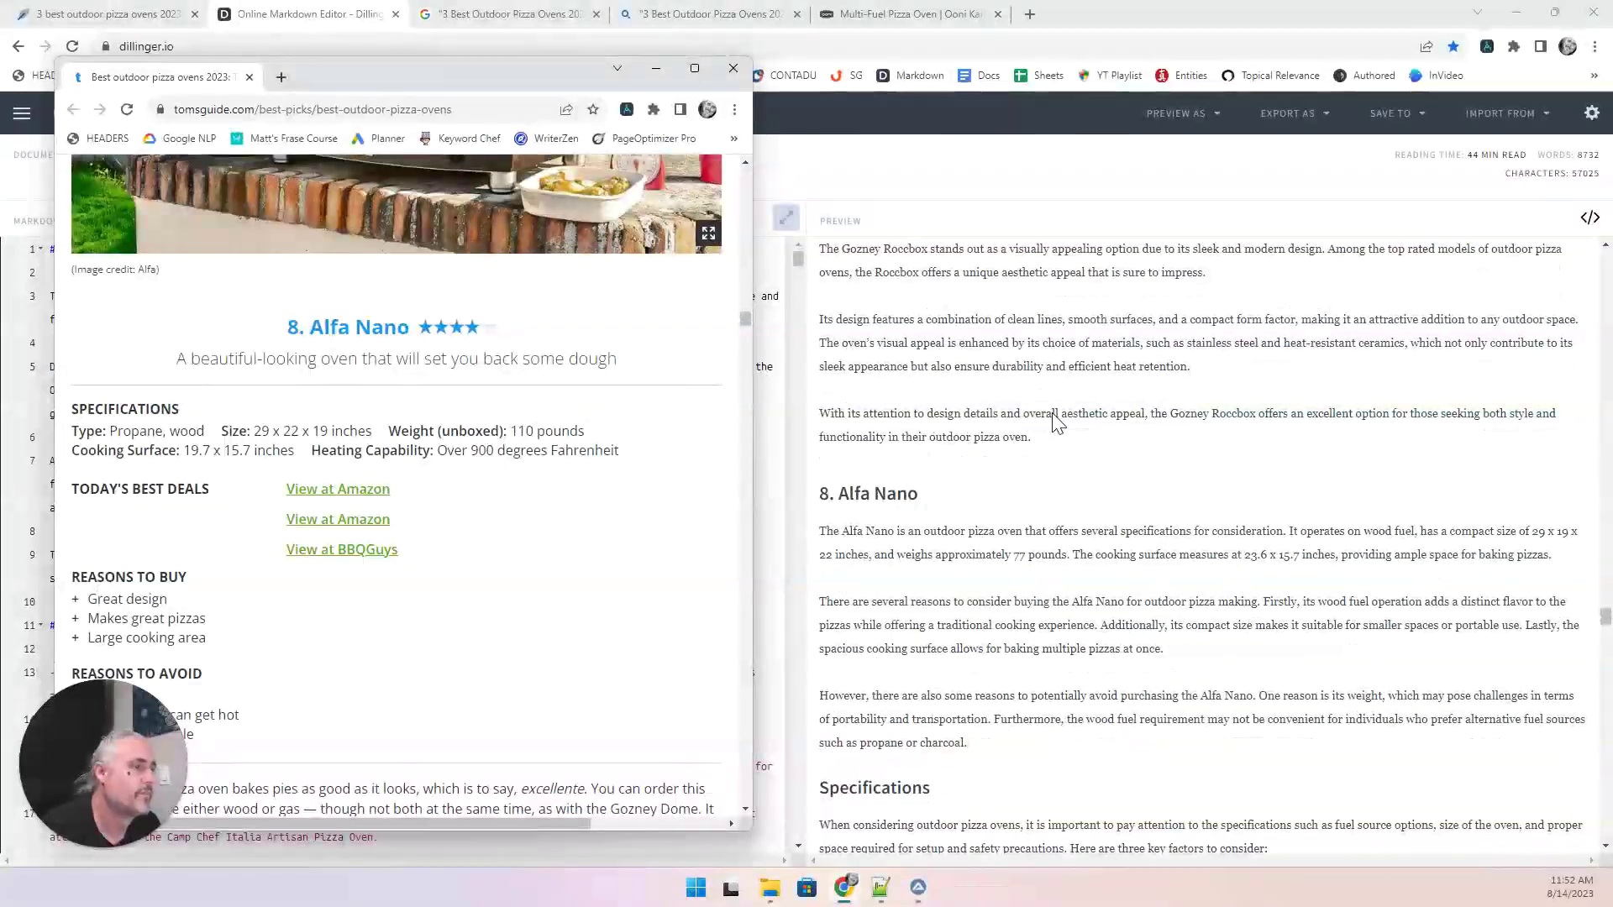
scroll(1057, 420, down, 2)
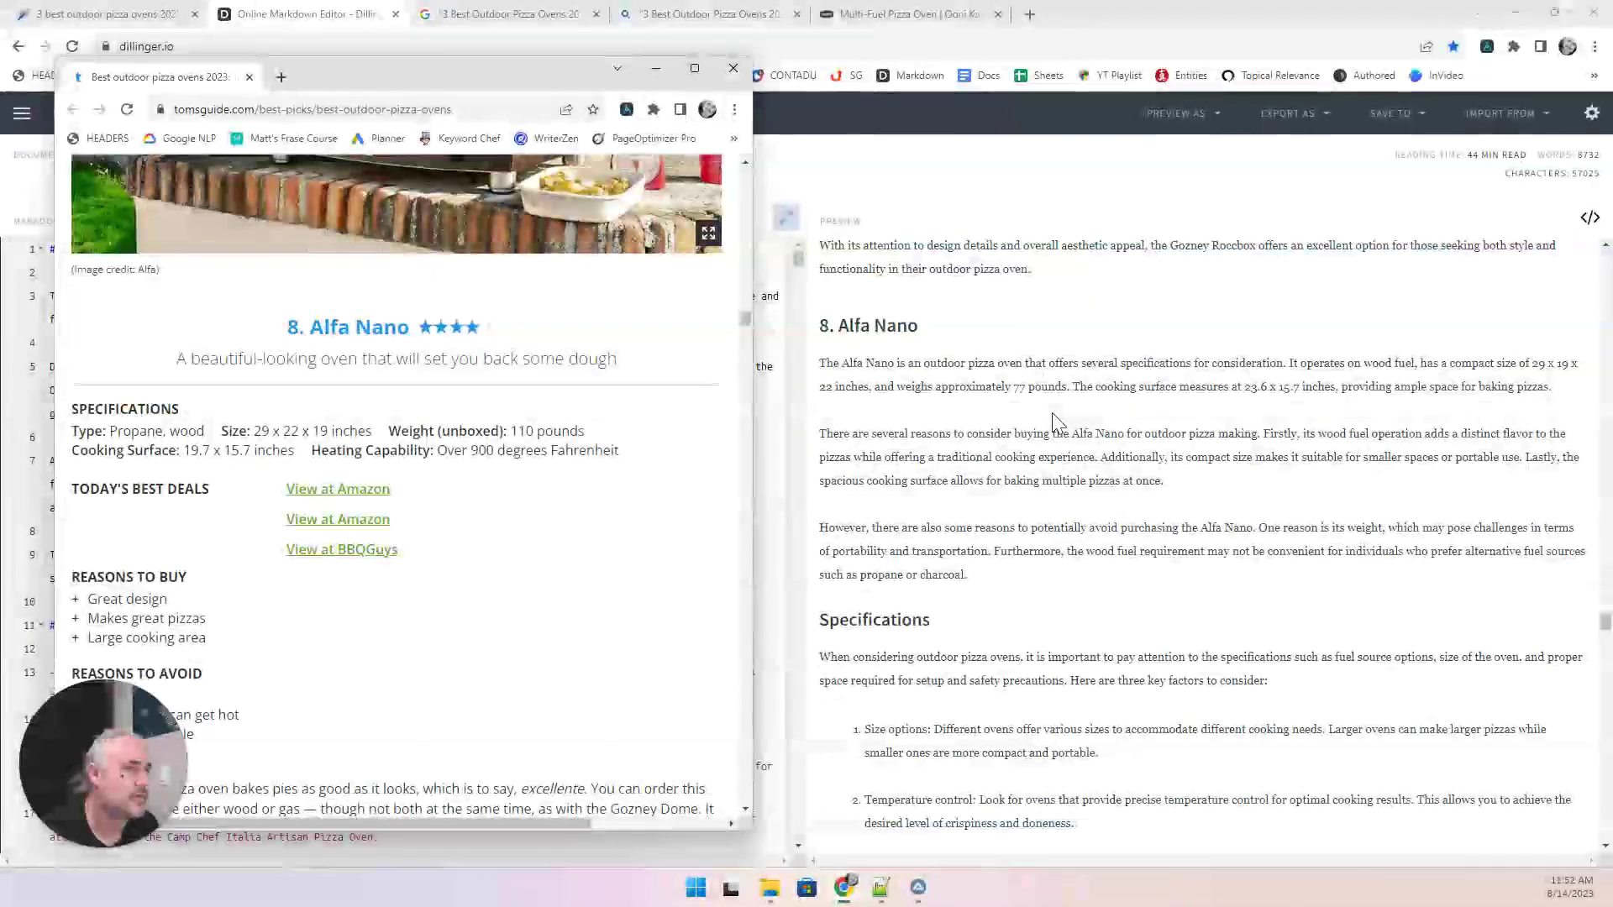
scroll(1056, 420, down, 3)
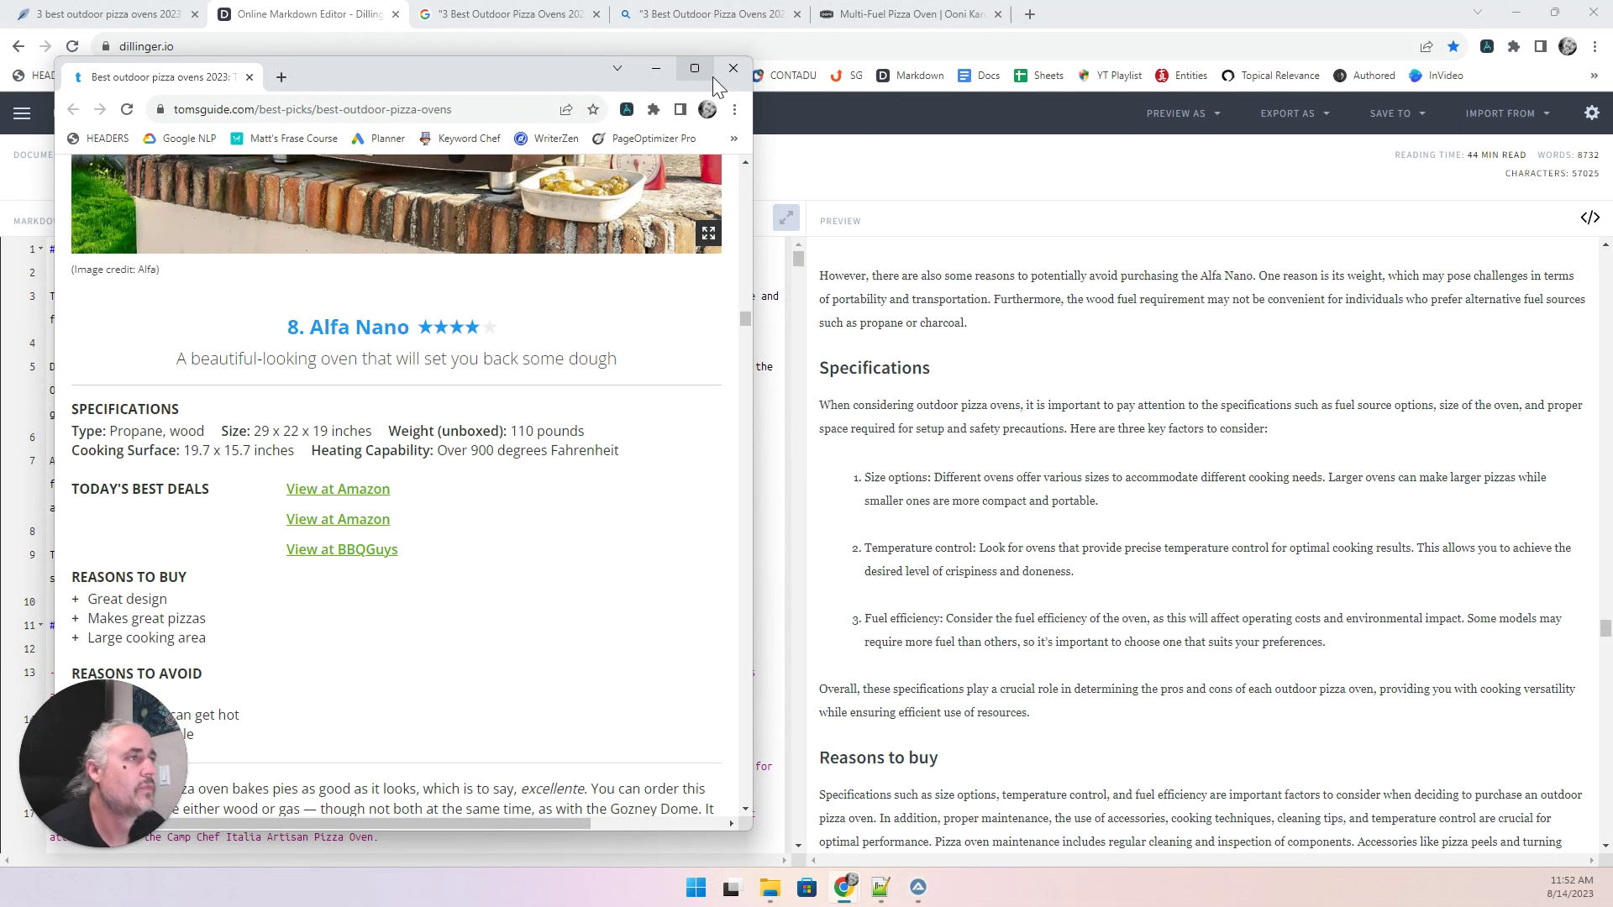
Minimize the Tom's Guide and Notepad++ windows and bring the Dillinger window back to the front.
click(1019, 10)
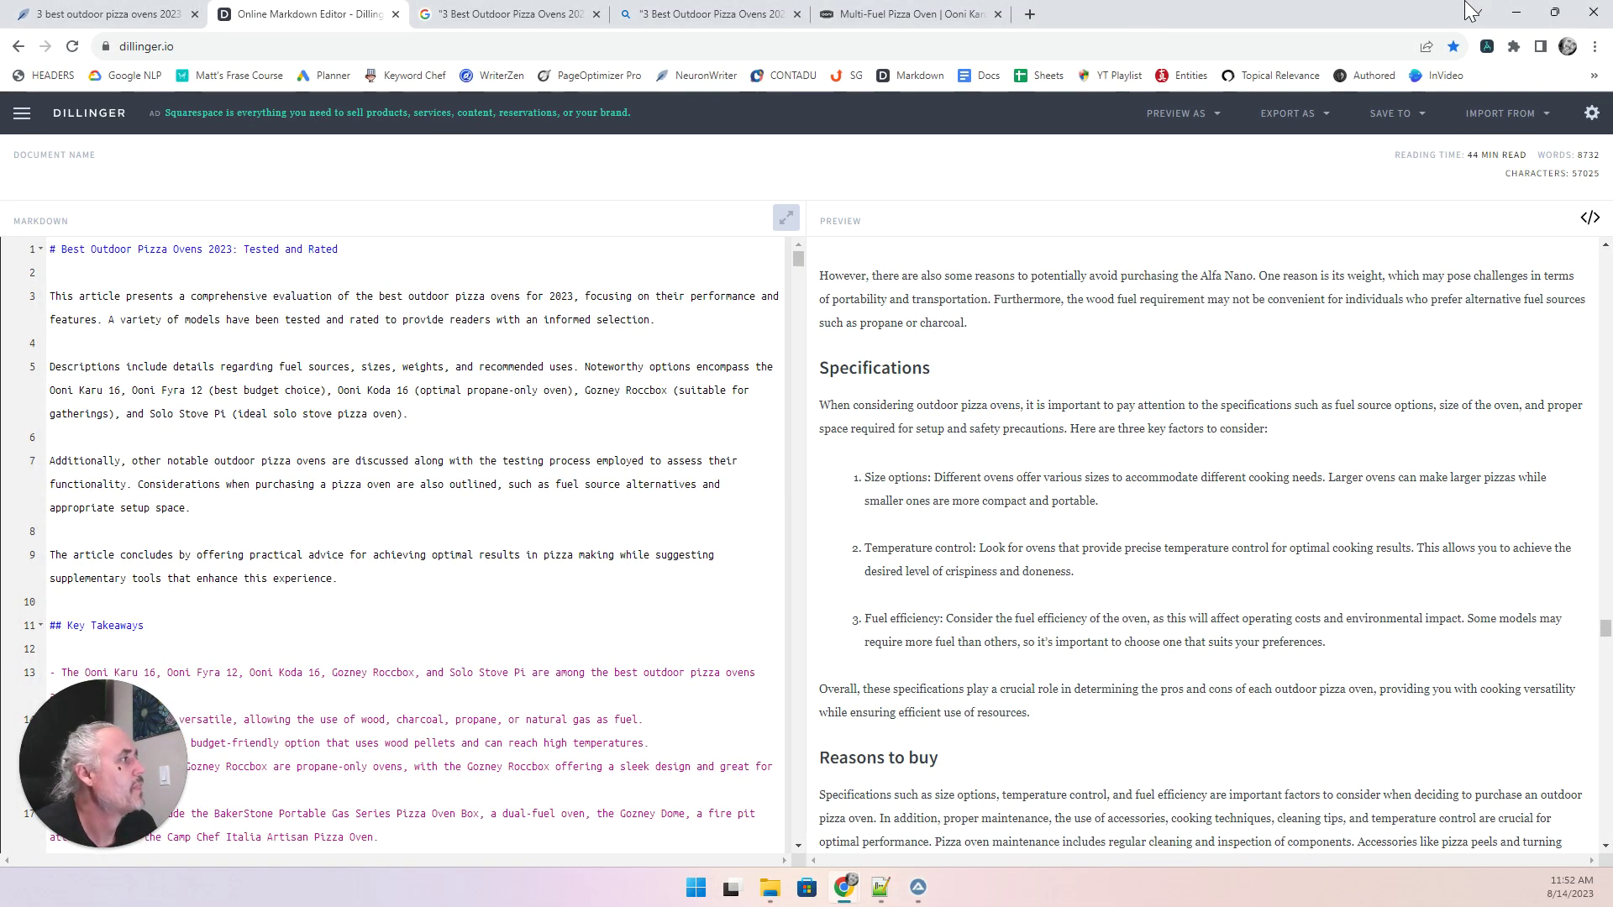
click(1512, 10)
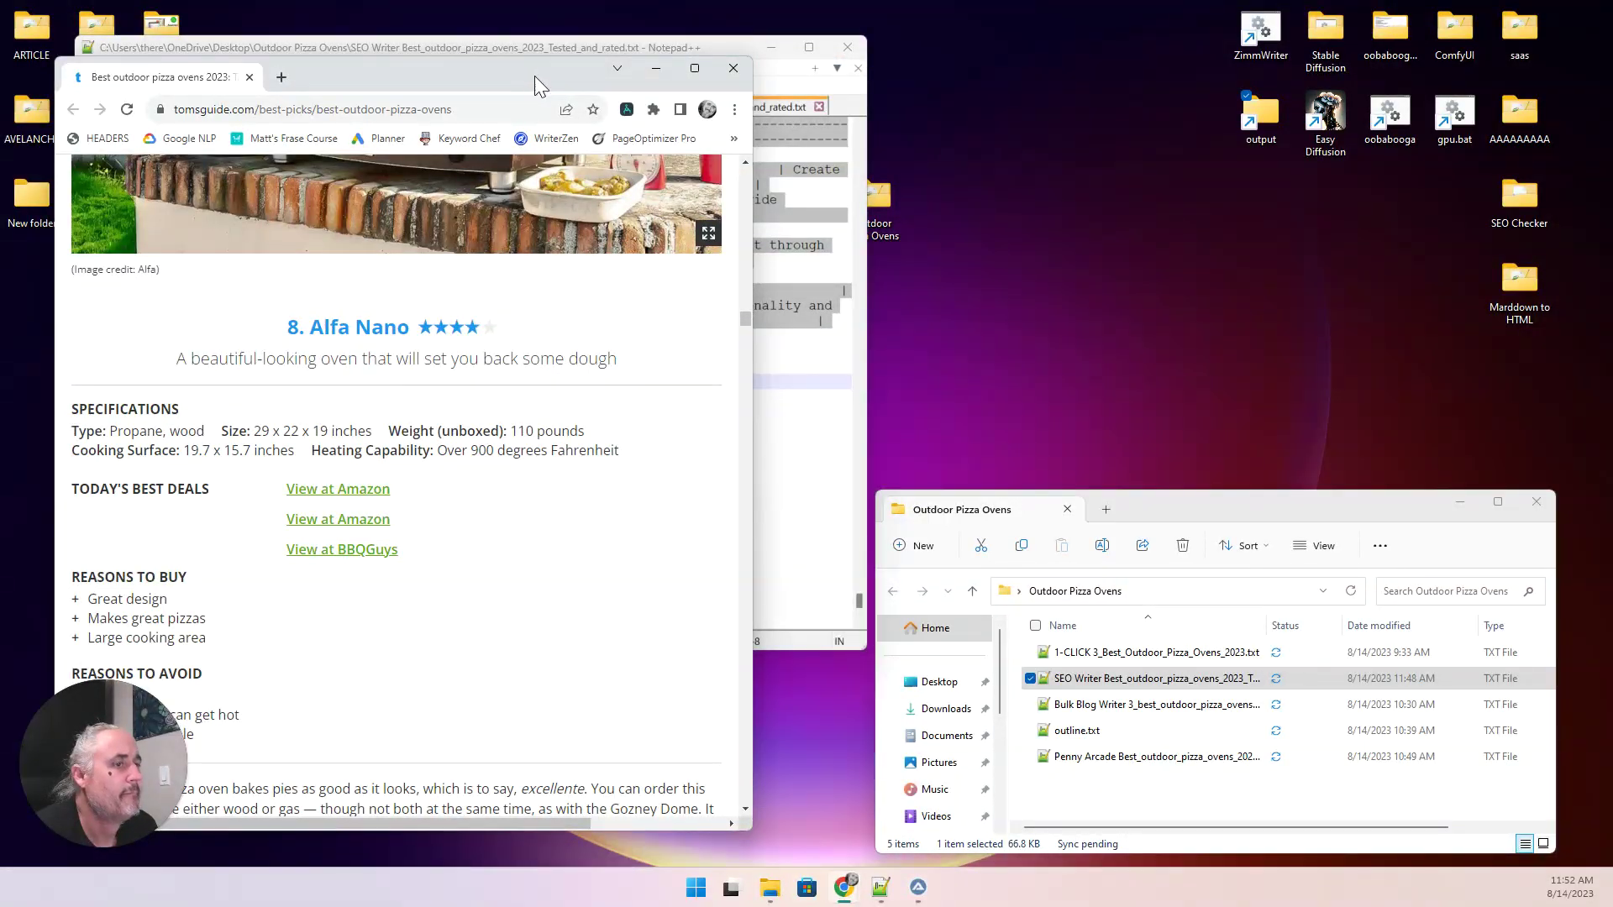
drag(534, 76, 586, 103)
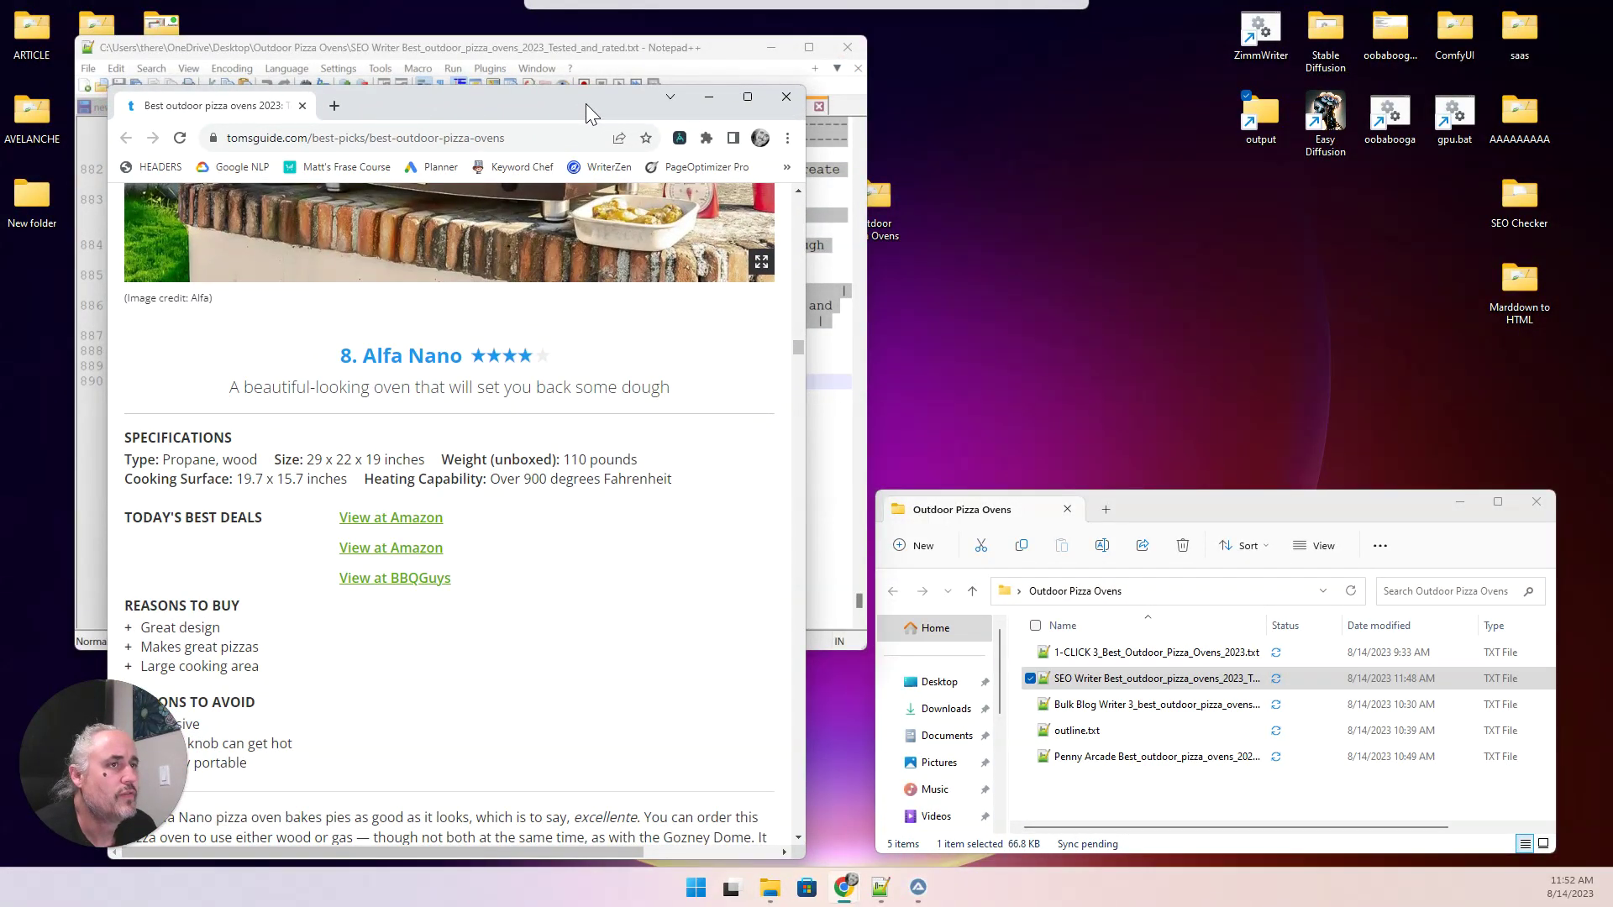
click(705, 97)
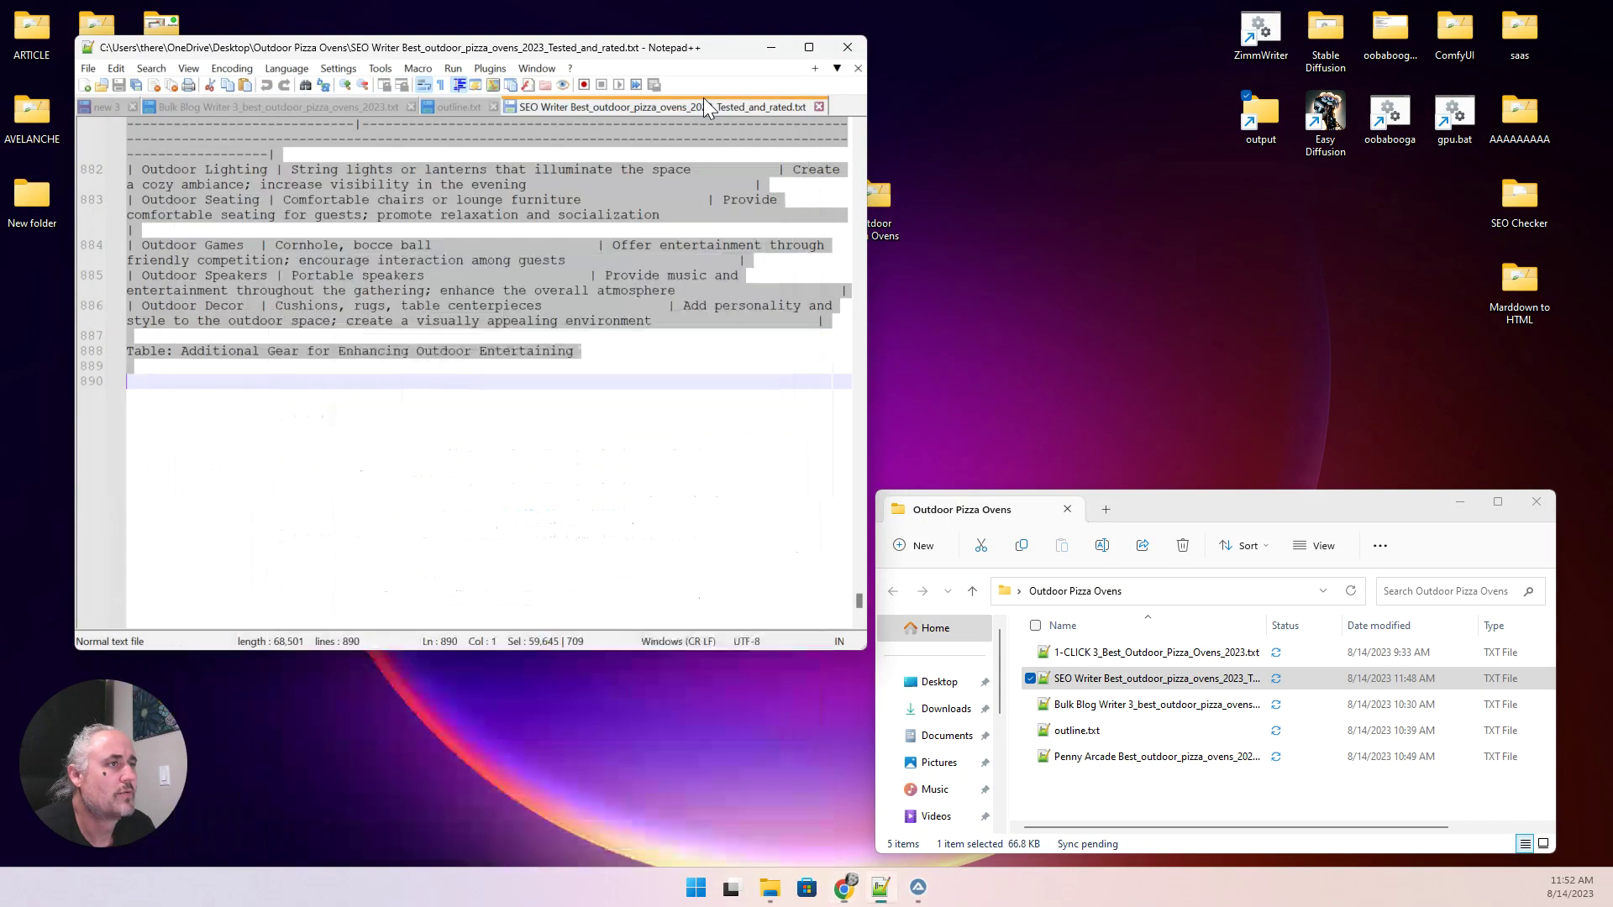
click(770, 47)
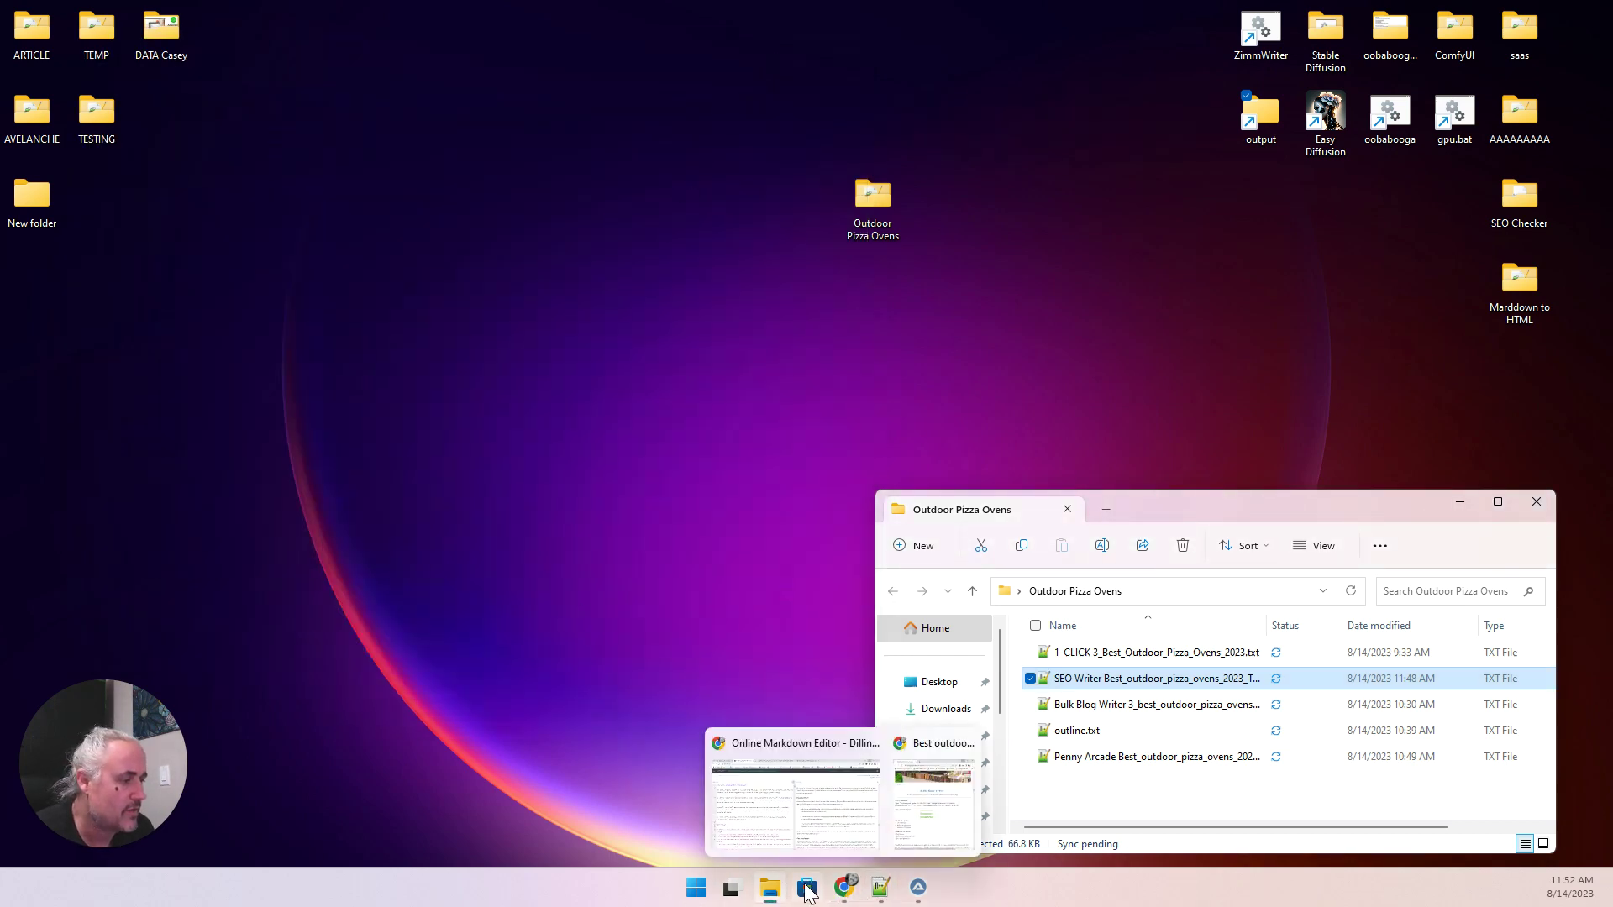
mouse_move(843, 887)
click(865, 789)
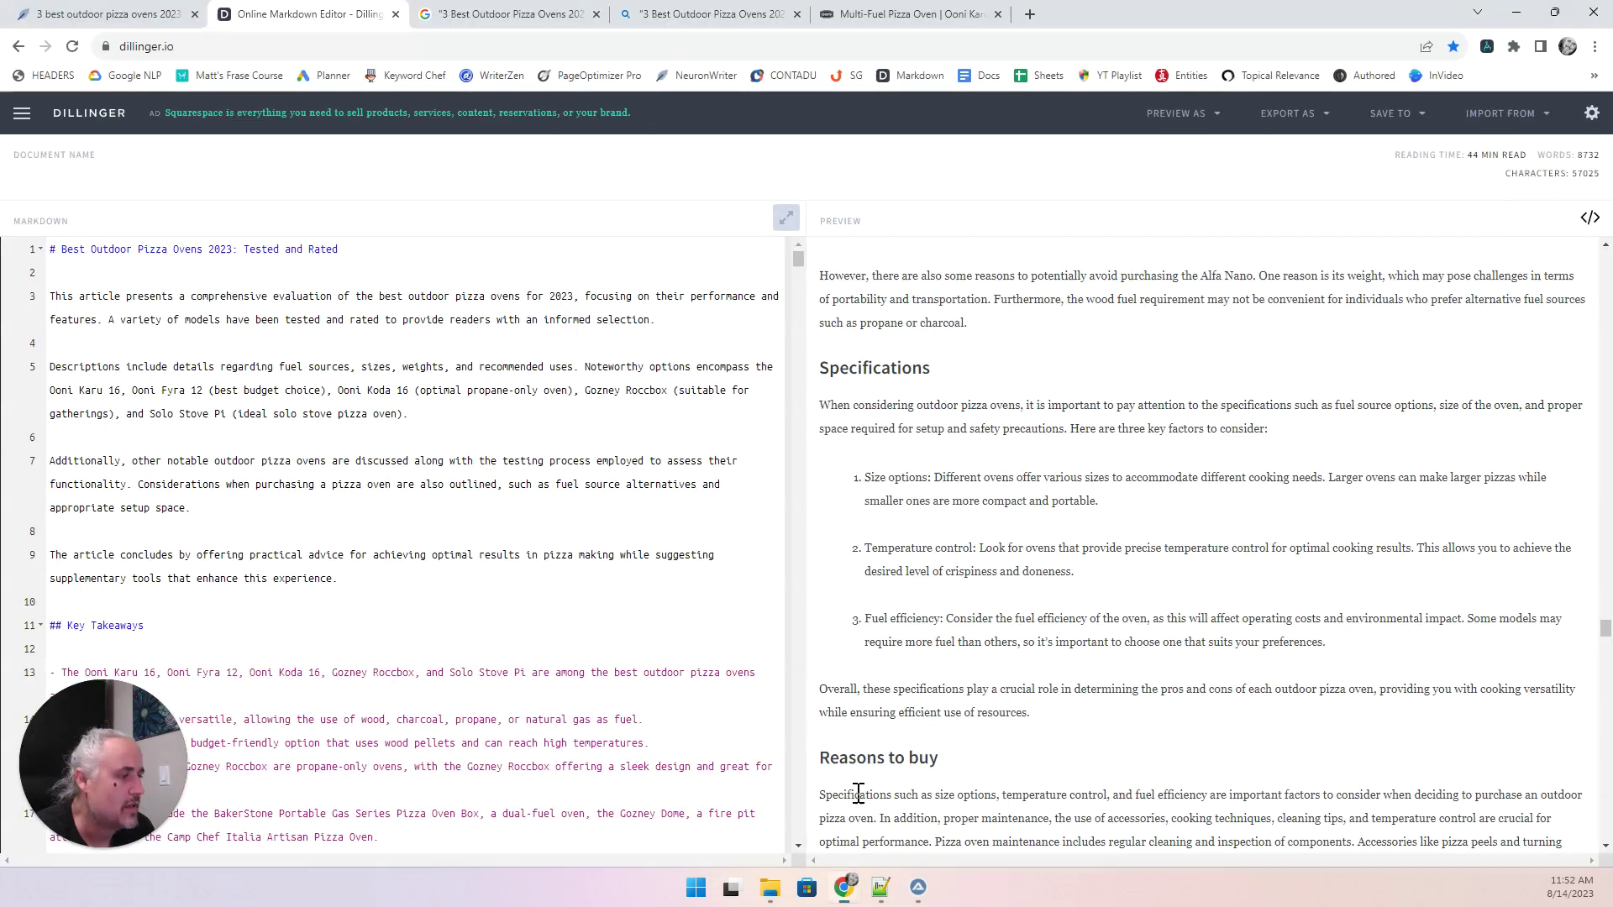
Select the entire rendered article in the preview, from its end up to the Best Outdoor Pizza Ovens 2023 title.
scroll(1075, 709, down, 6)
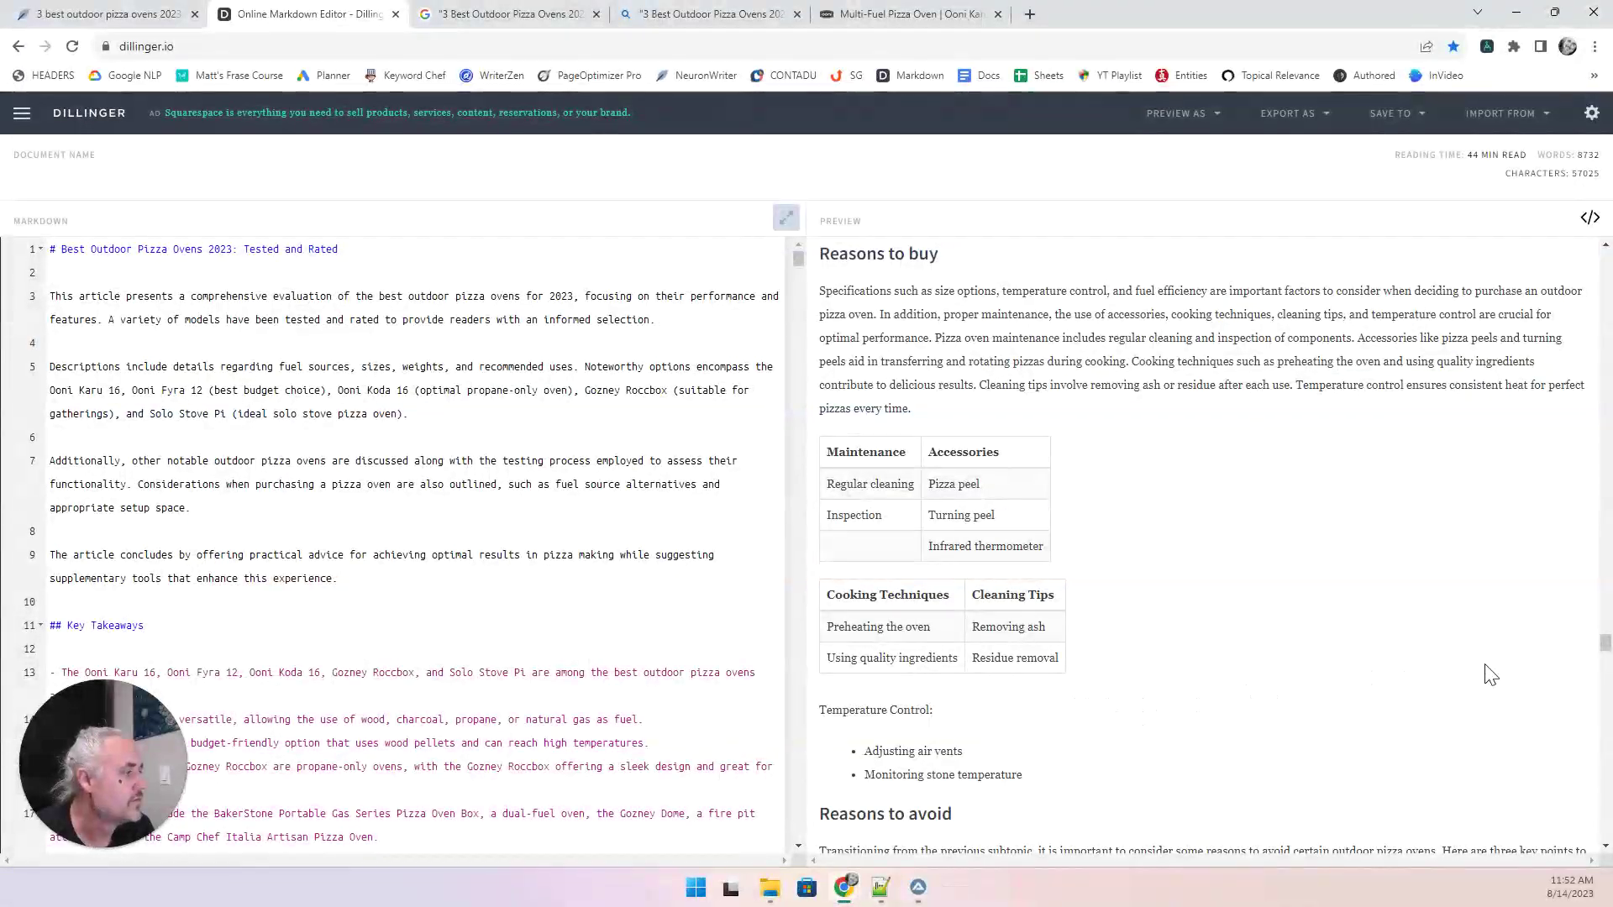
drag(1602, 651, 1600, 835)
drag(1153, 828, 826, 275)
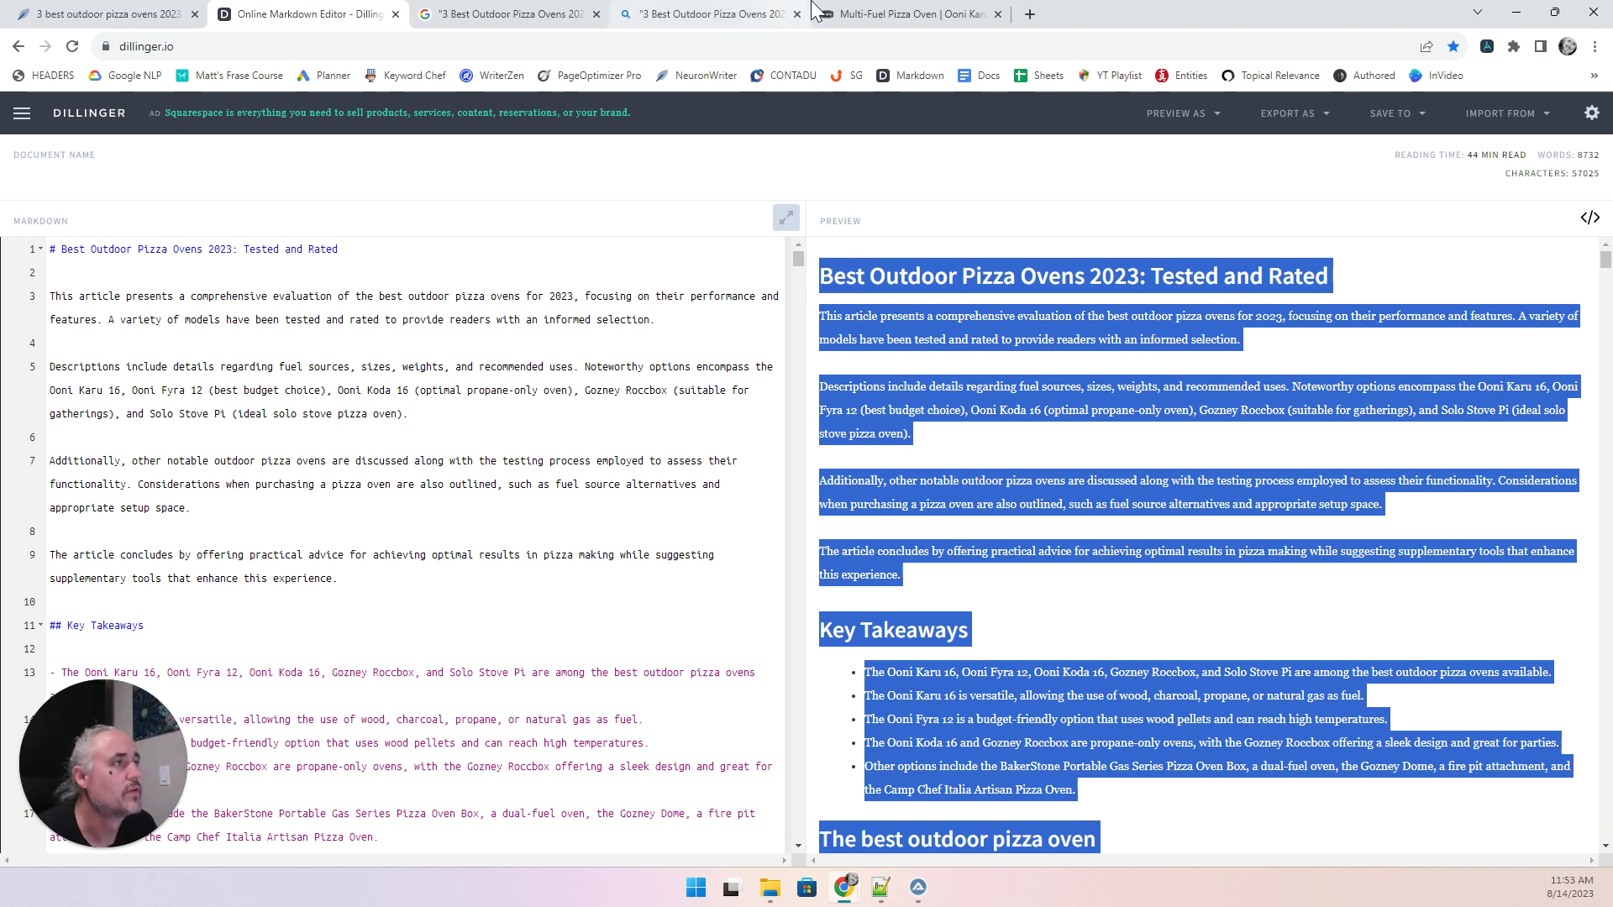
Switch to NeuronWriter and cut the whole 3 Best Outdoor Pizza Ovens 2023 article out of the content editor.
click(141, 12)
click(453, 370)
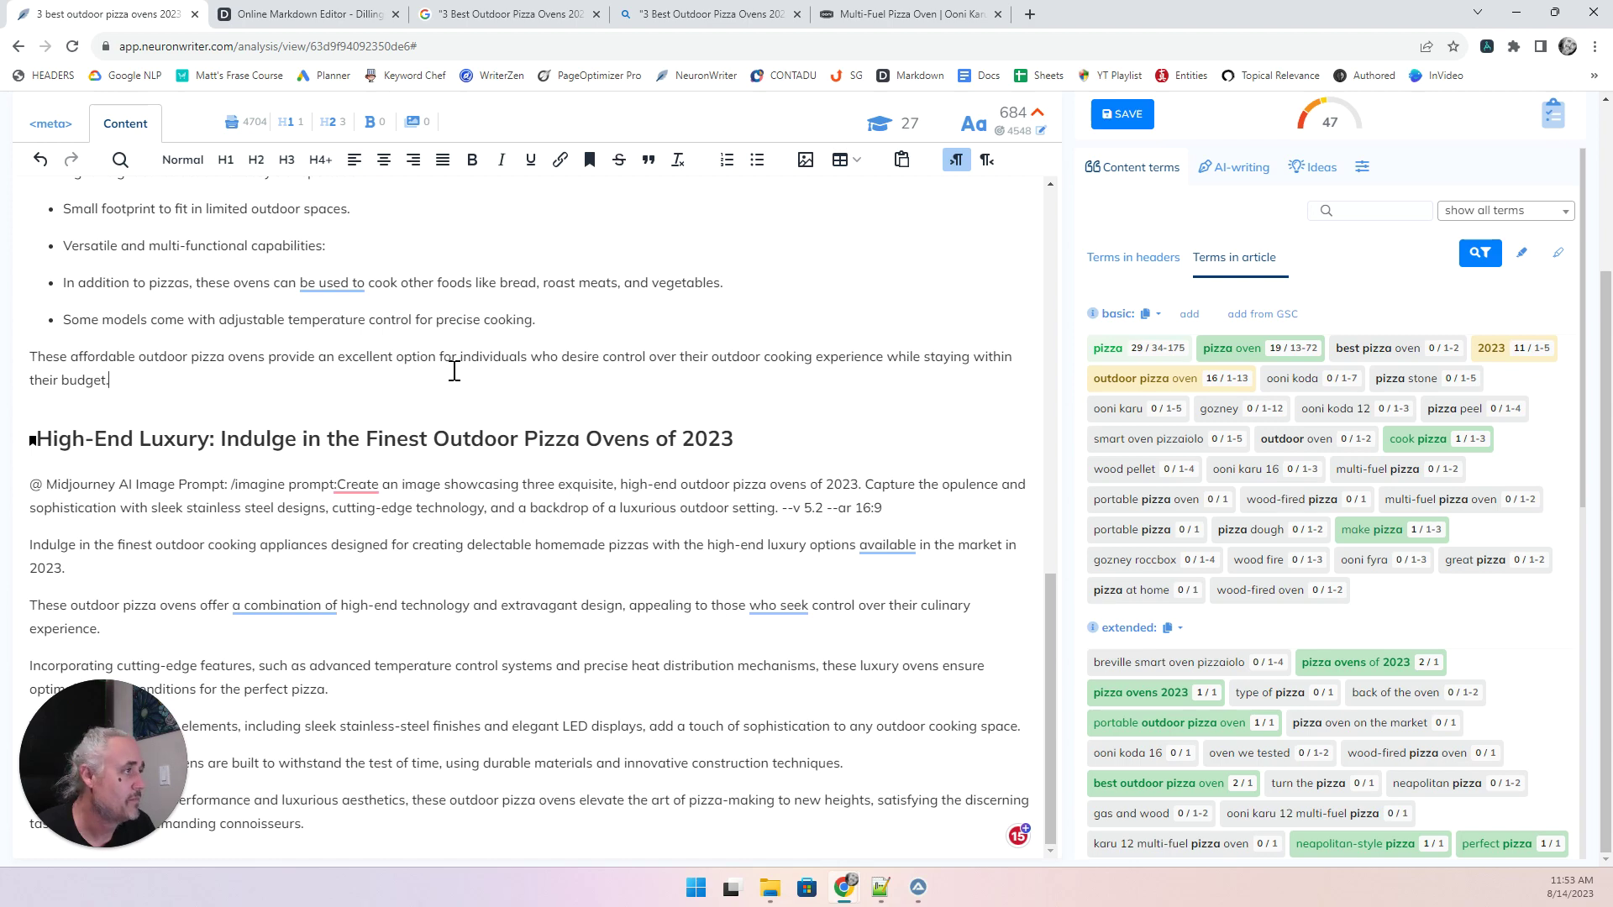
scroll(624, 547, up, 20)
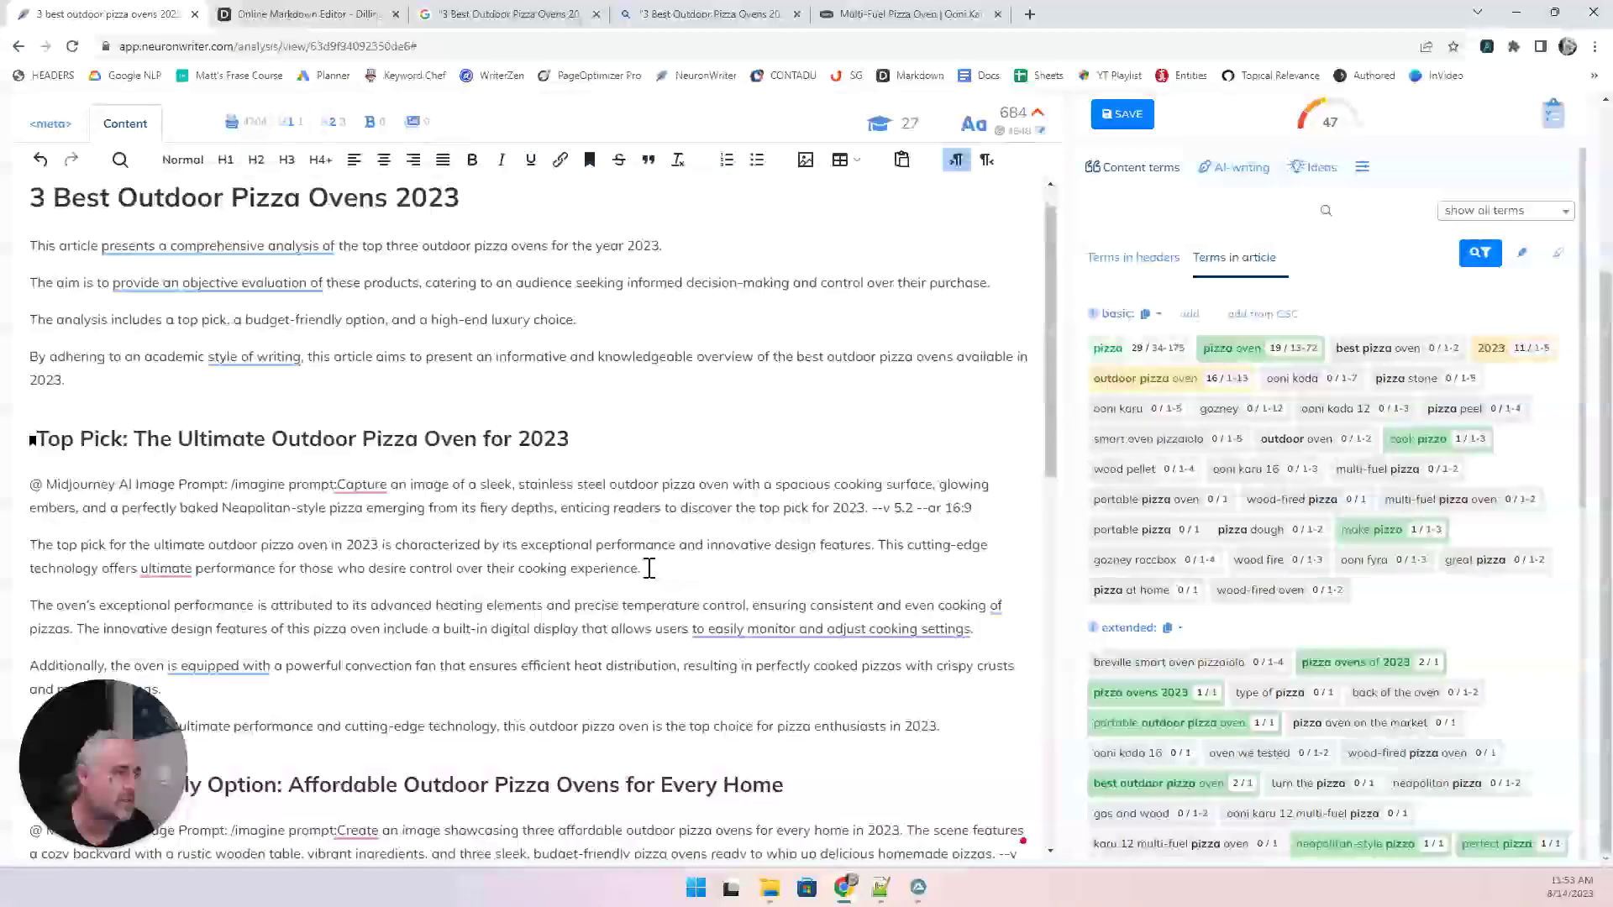
key(ctrl+a)
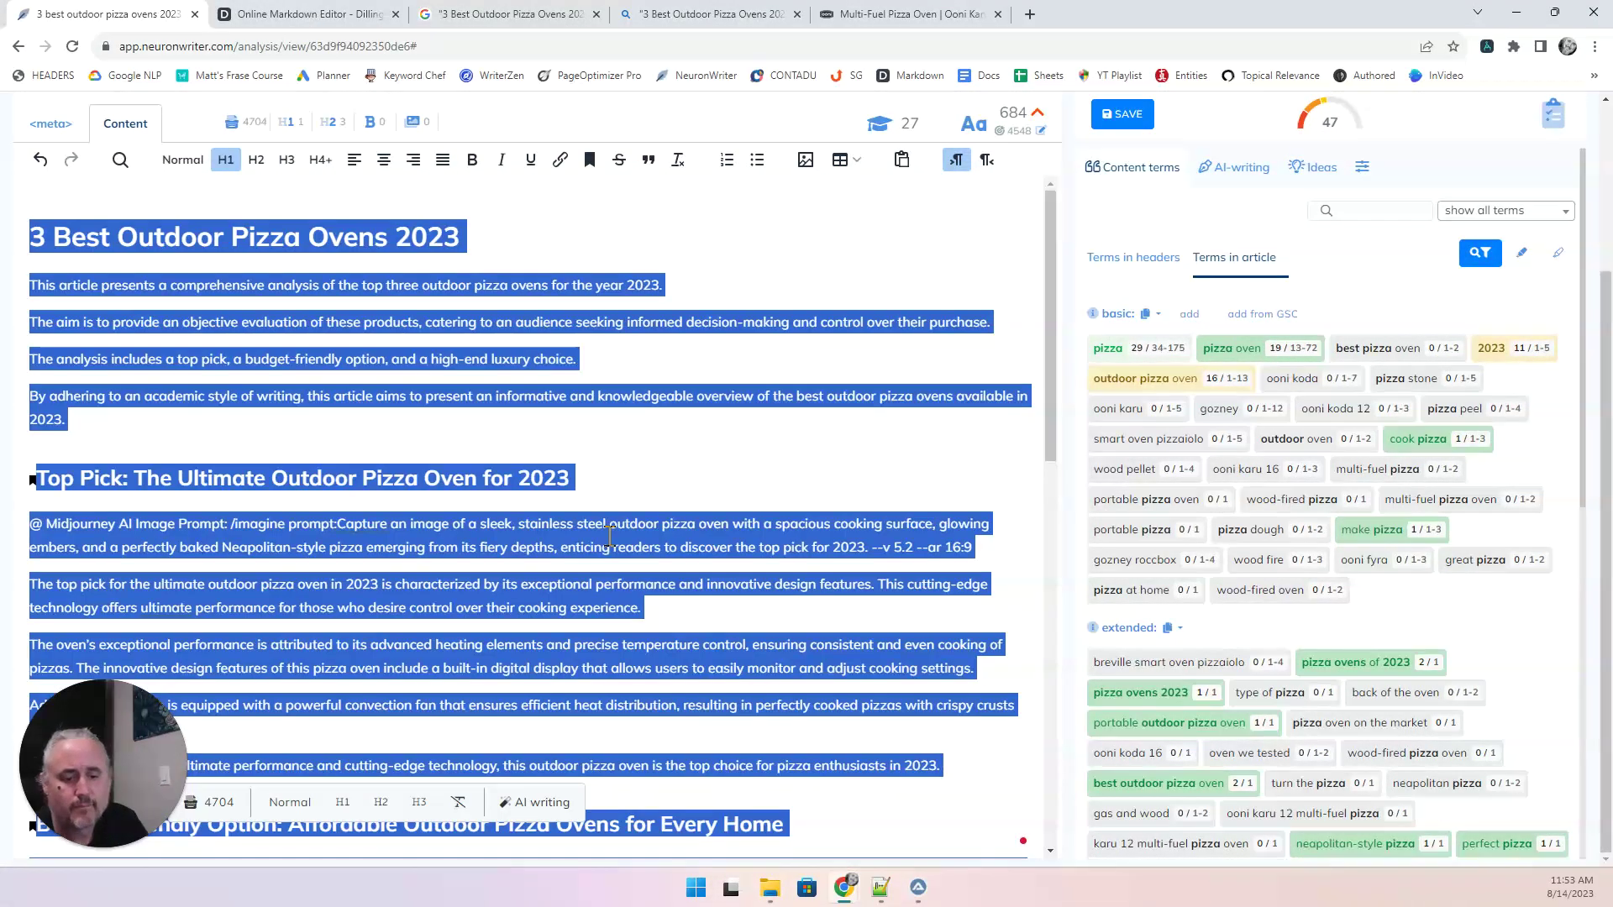
key(ctrl+x)
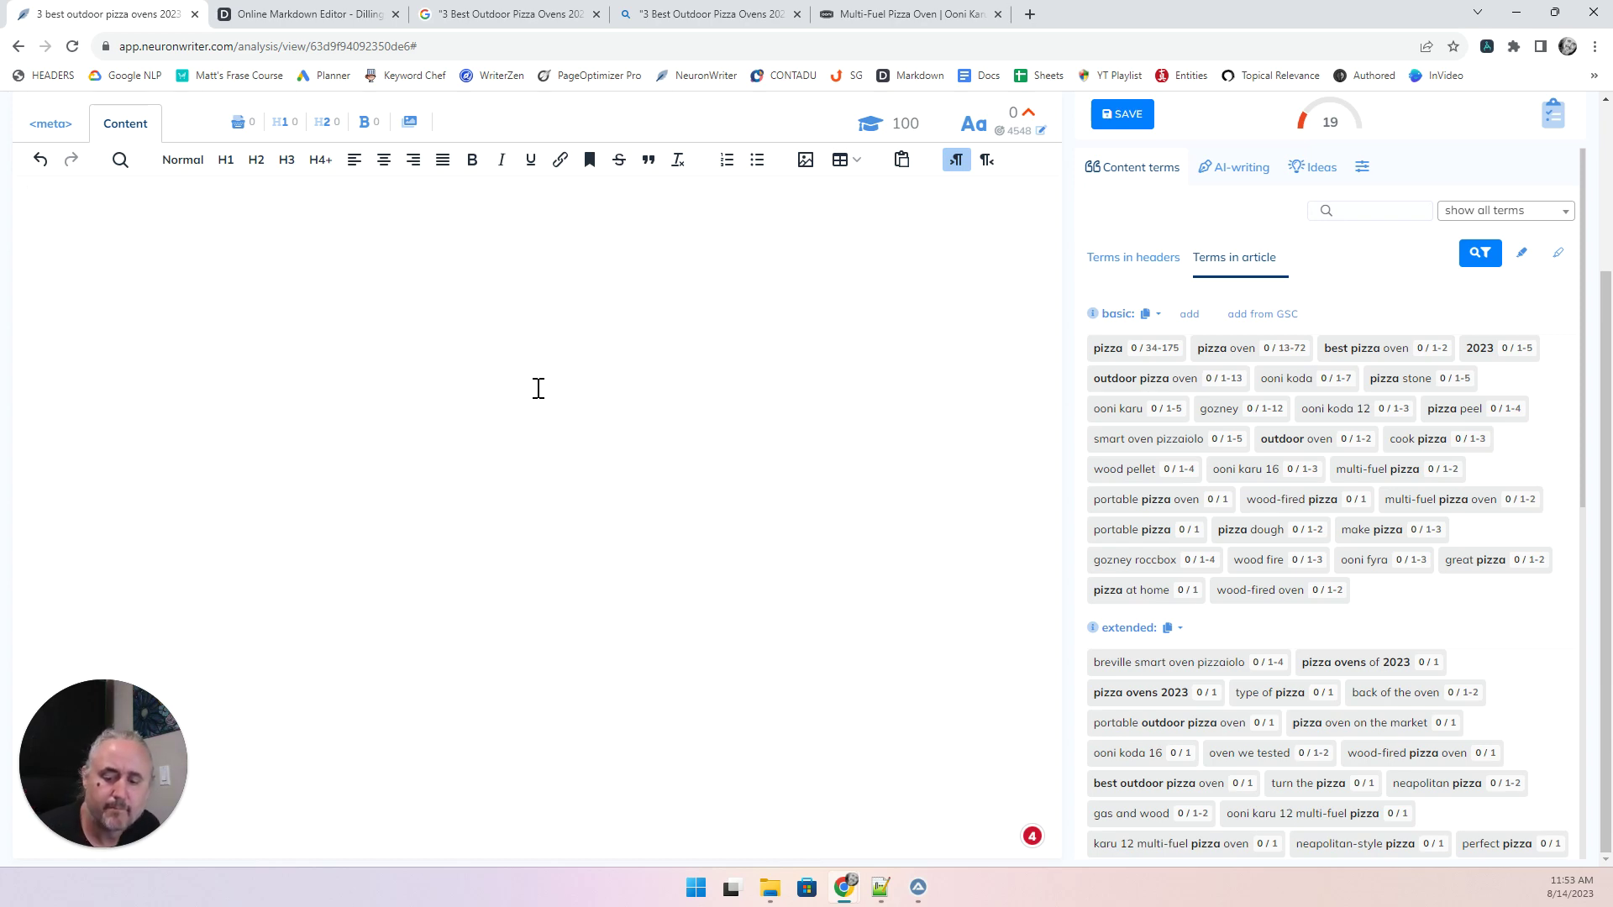
Paste the Best Outdoor Pizza Ovens 2023 article into the content editor and check its opening sections and fuel source table.
key(ctrl+v)
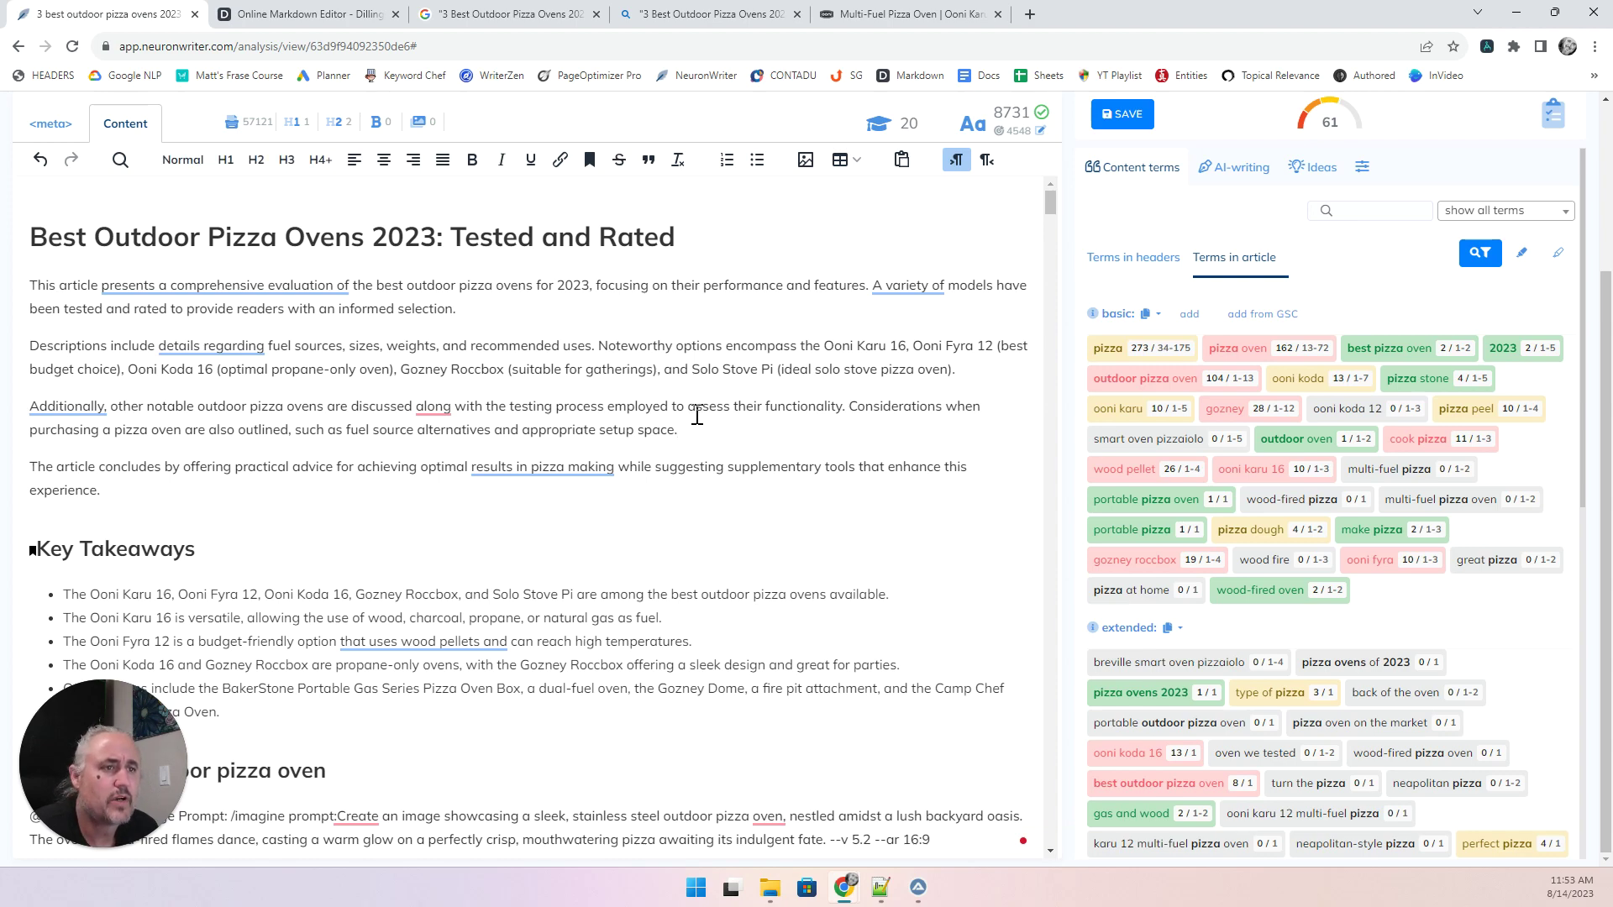
scroll(840, 422, down, 12)
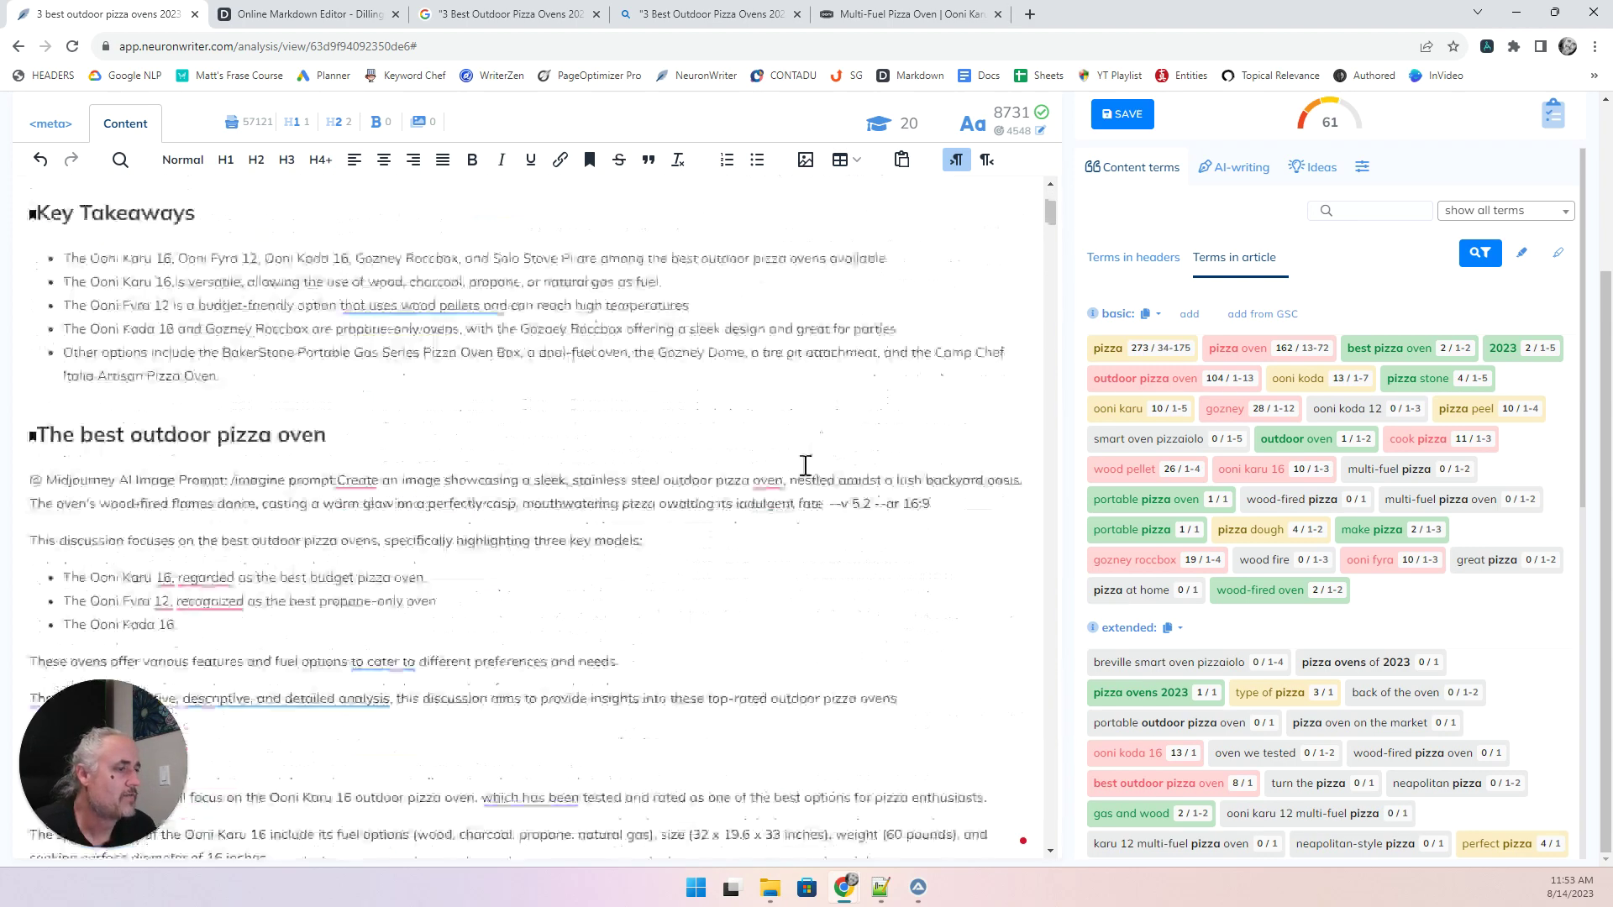
scroll(745, 551, down, 3)
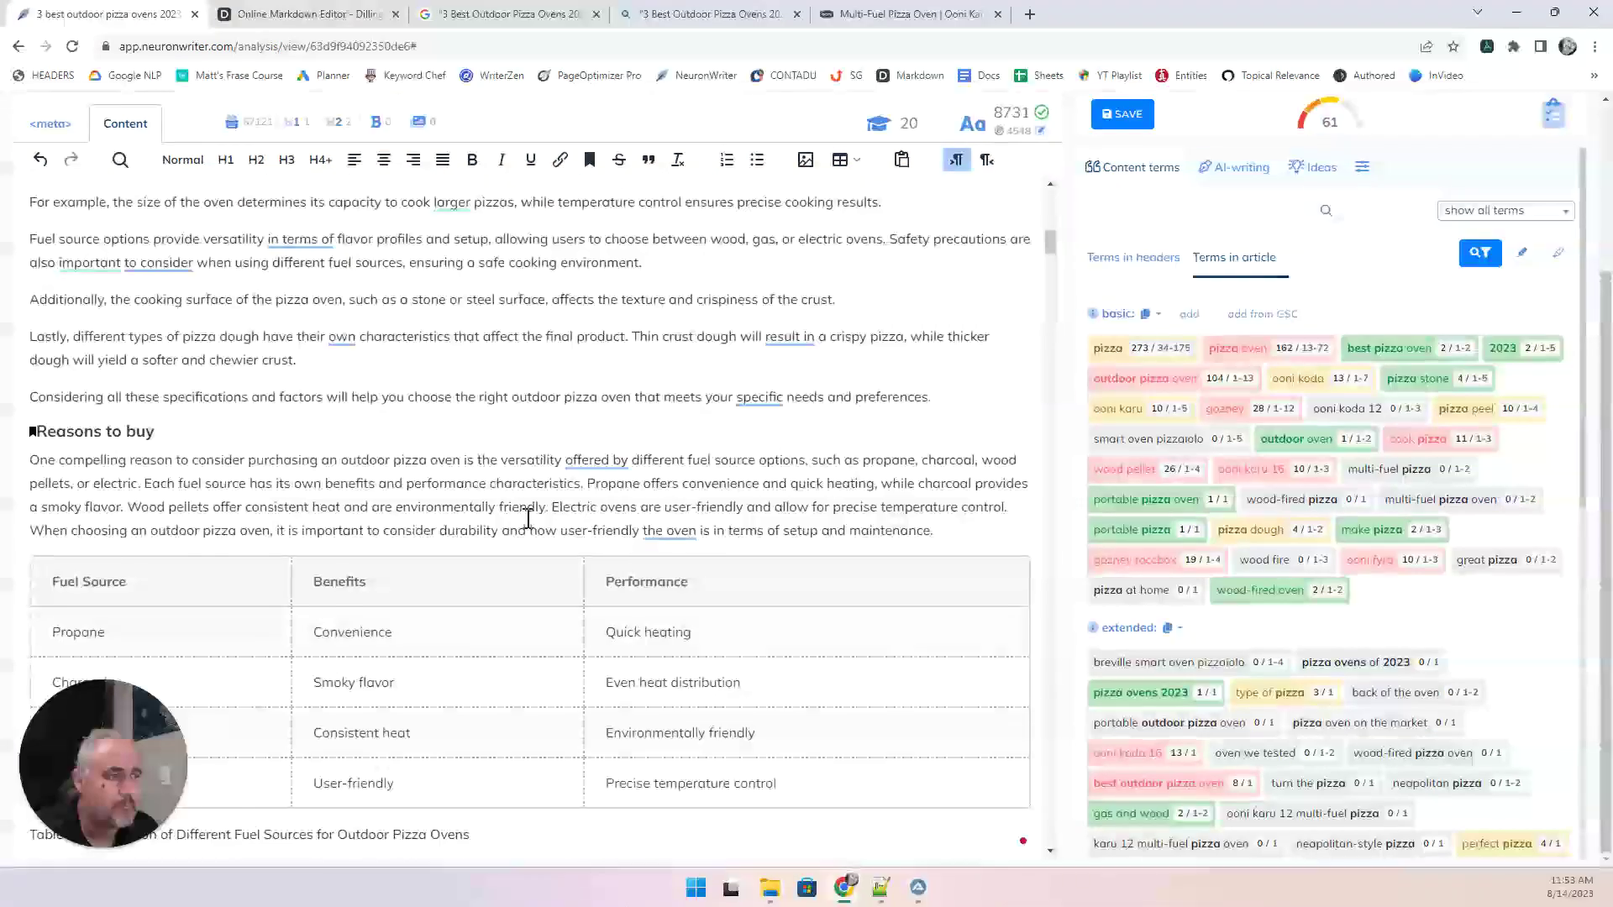
scroll(406, 522, down, 4)
scroll(406, 523, down, 4)
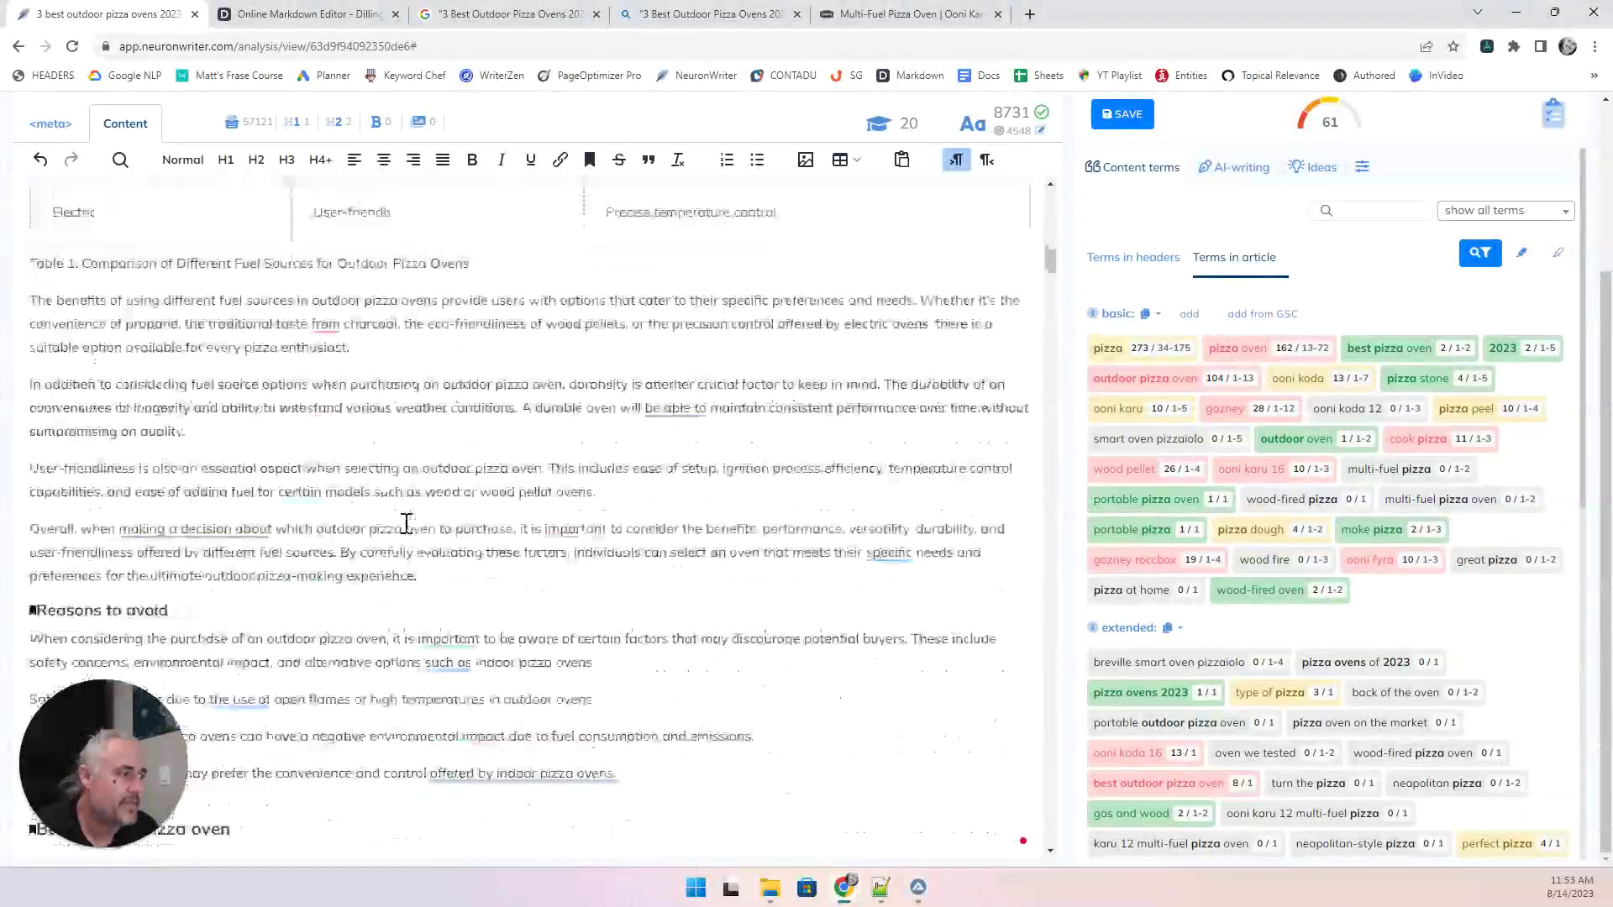
scroll(406, 523, up, 5)
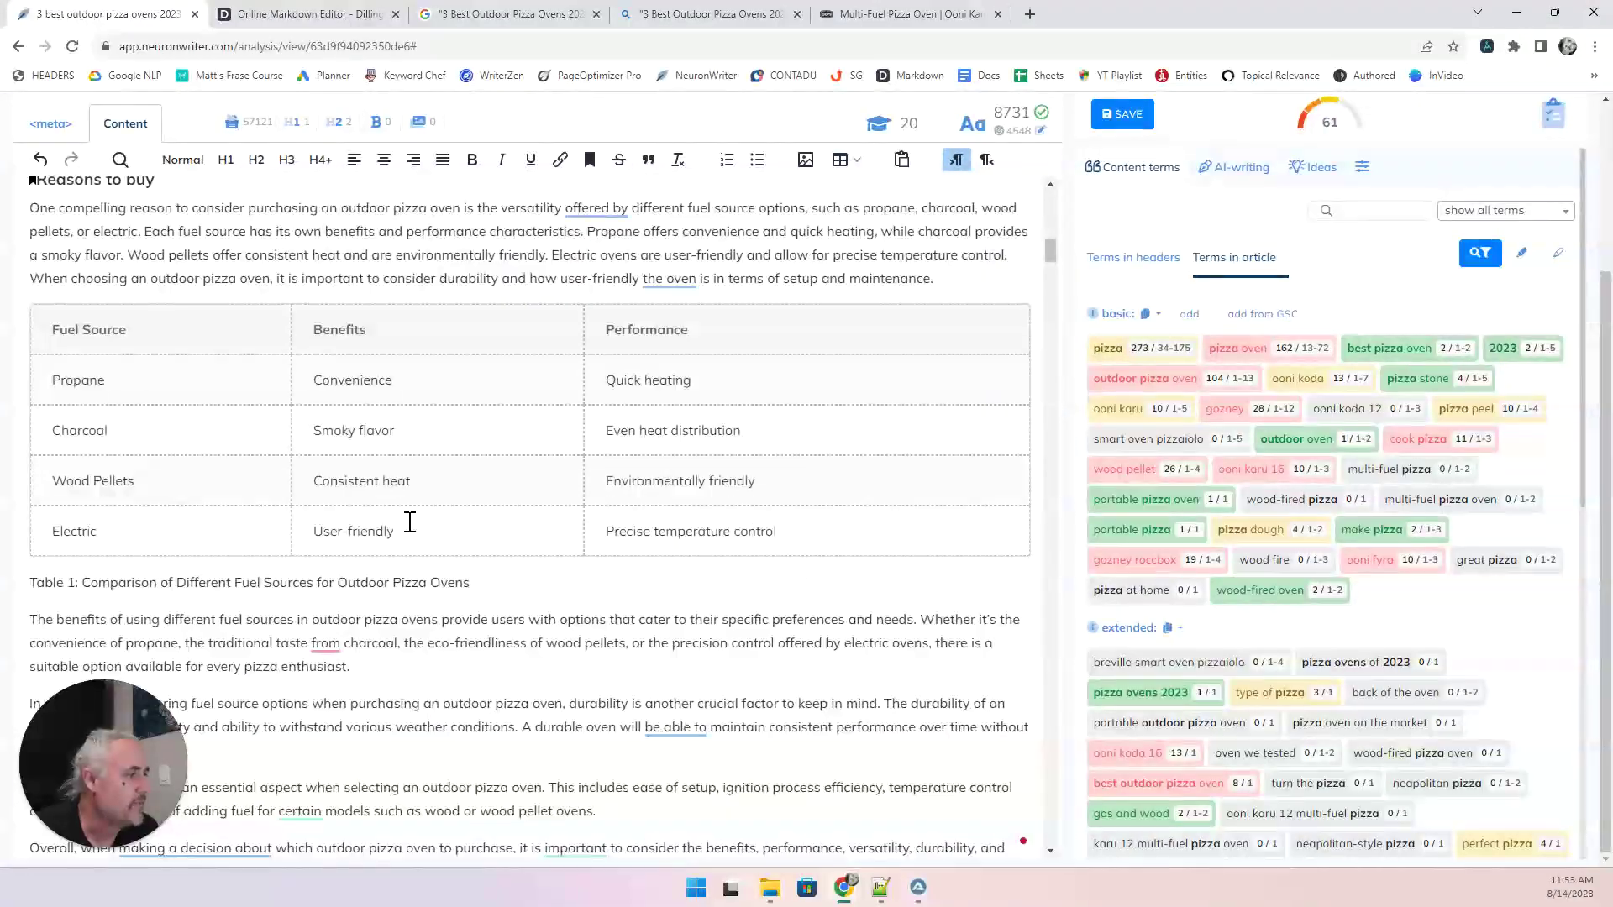
scroll(1388, 598, down, 1)
scroll(1388, 598, down, 2)
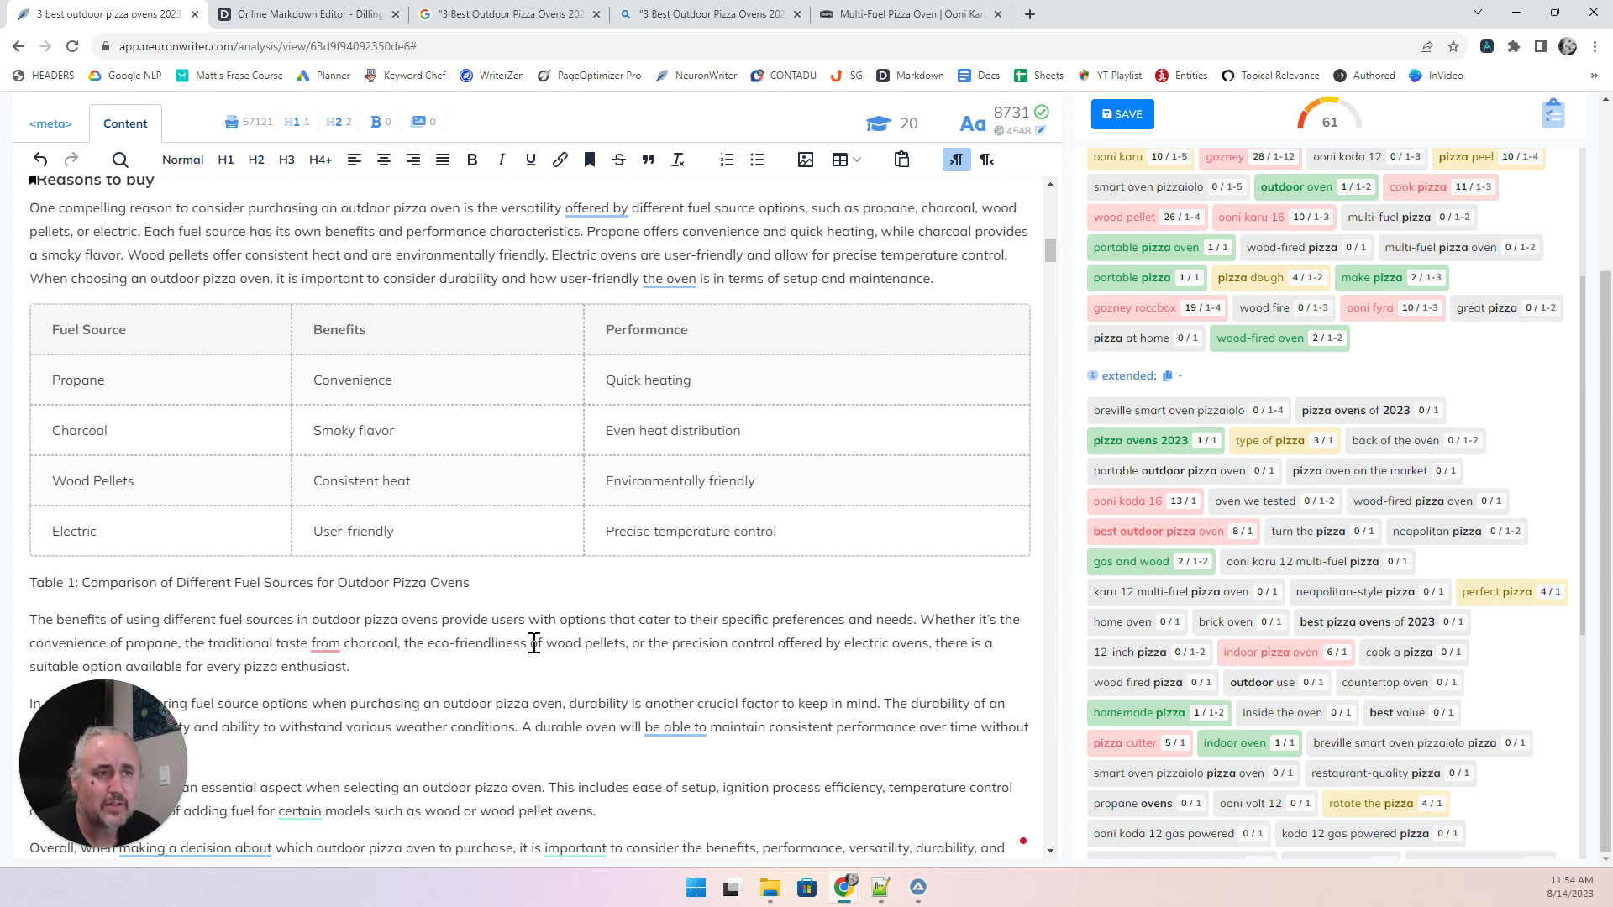
Review the pasted Ooni Fyra 12, Ooni Koda 16 and Great for parties sections in the content editor.
scroll(516, 629, down, 15)
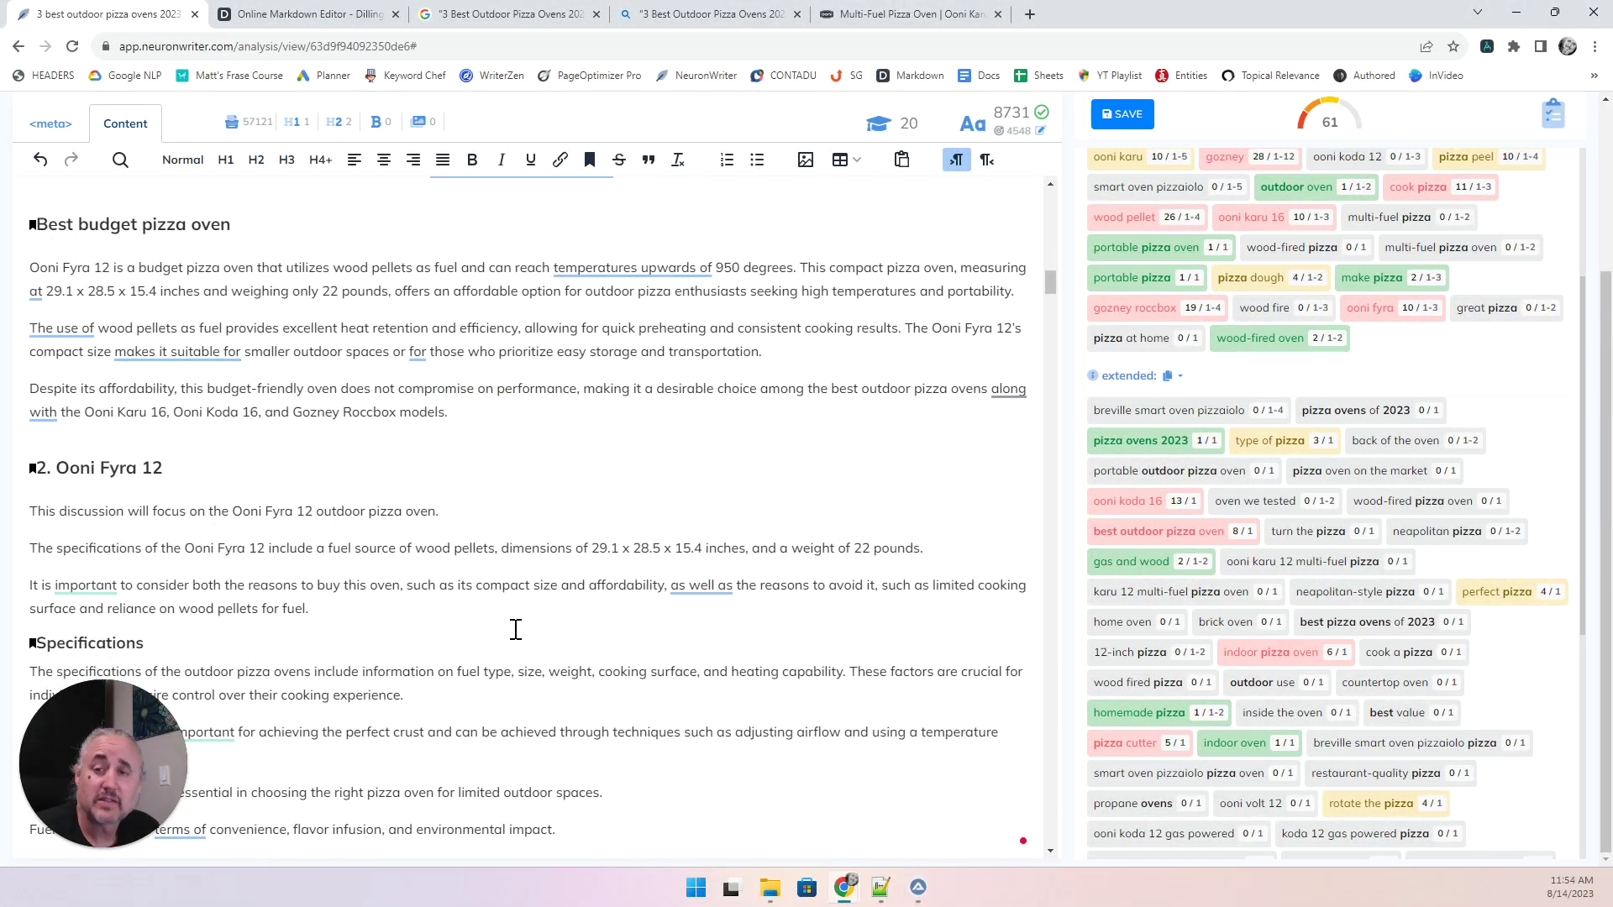
scroll(515, 629, down, 4)
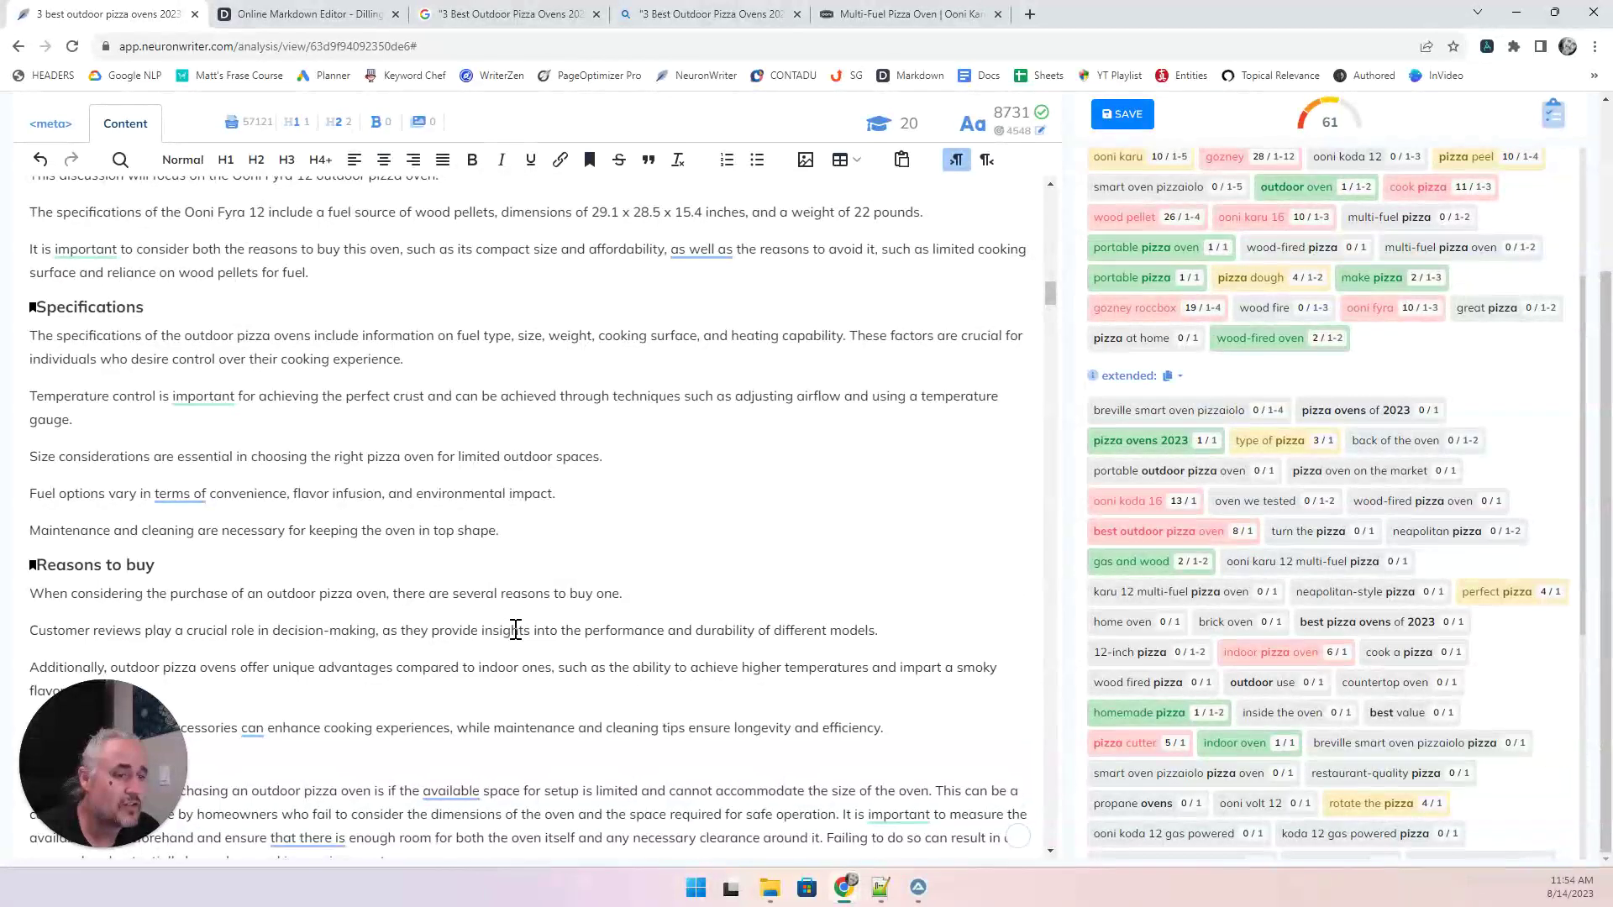
scroll(516, 629, down, 9)
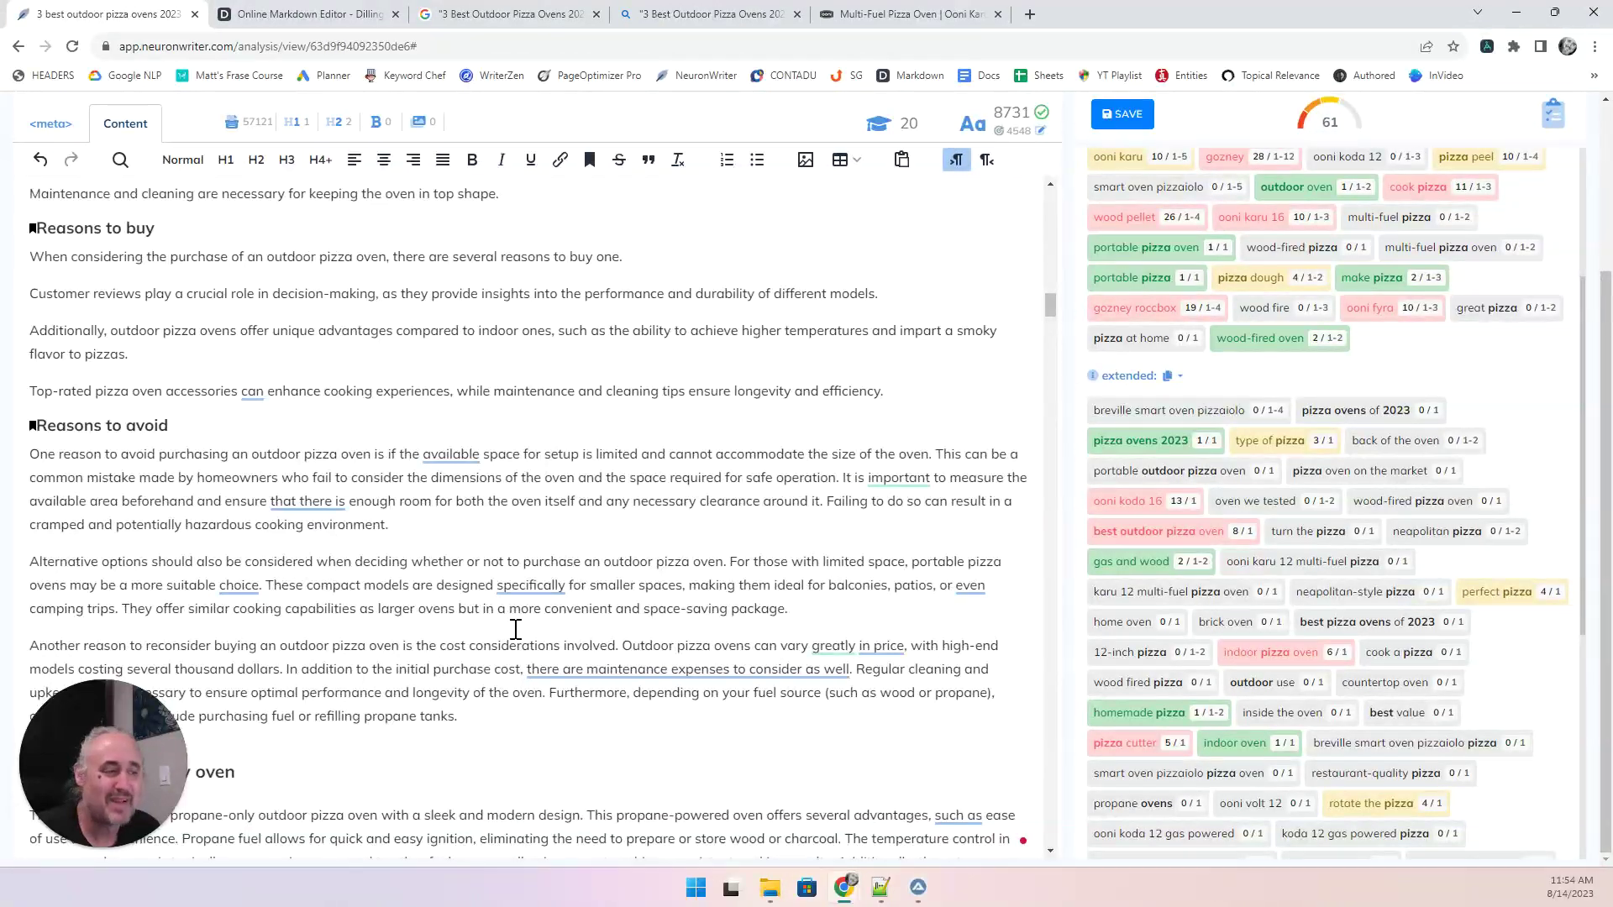
scroll(516, 629, down, 8)
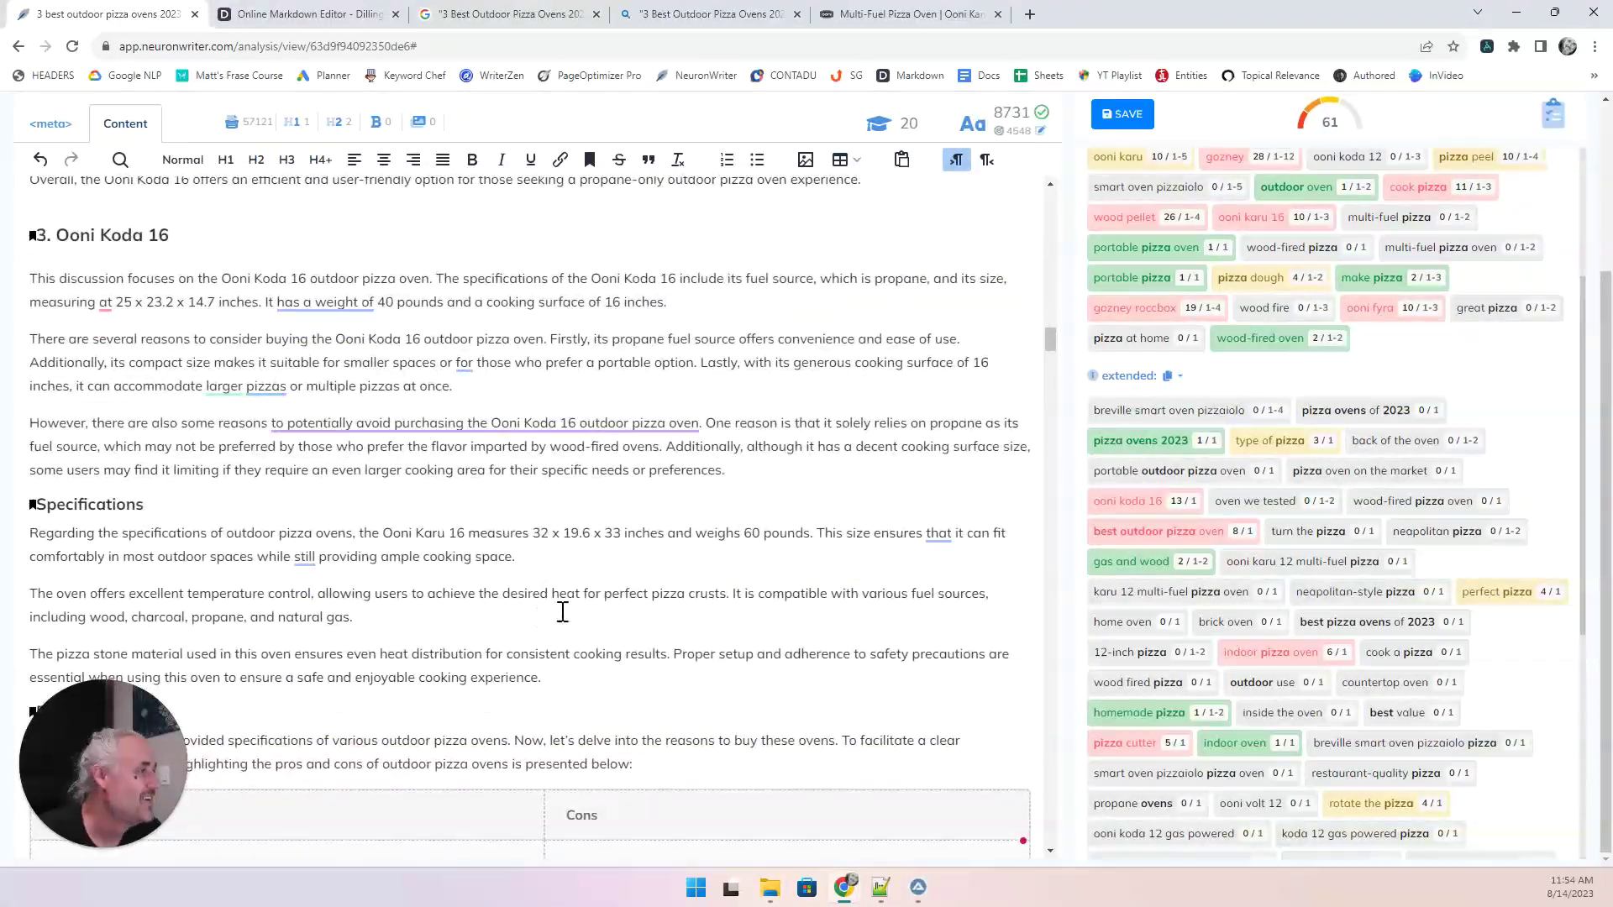
scroll(877, 468, down, 15)
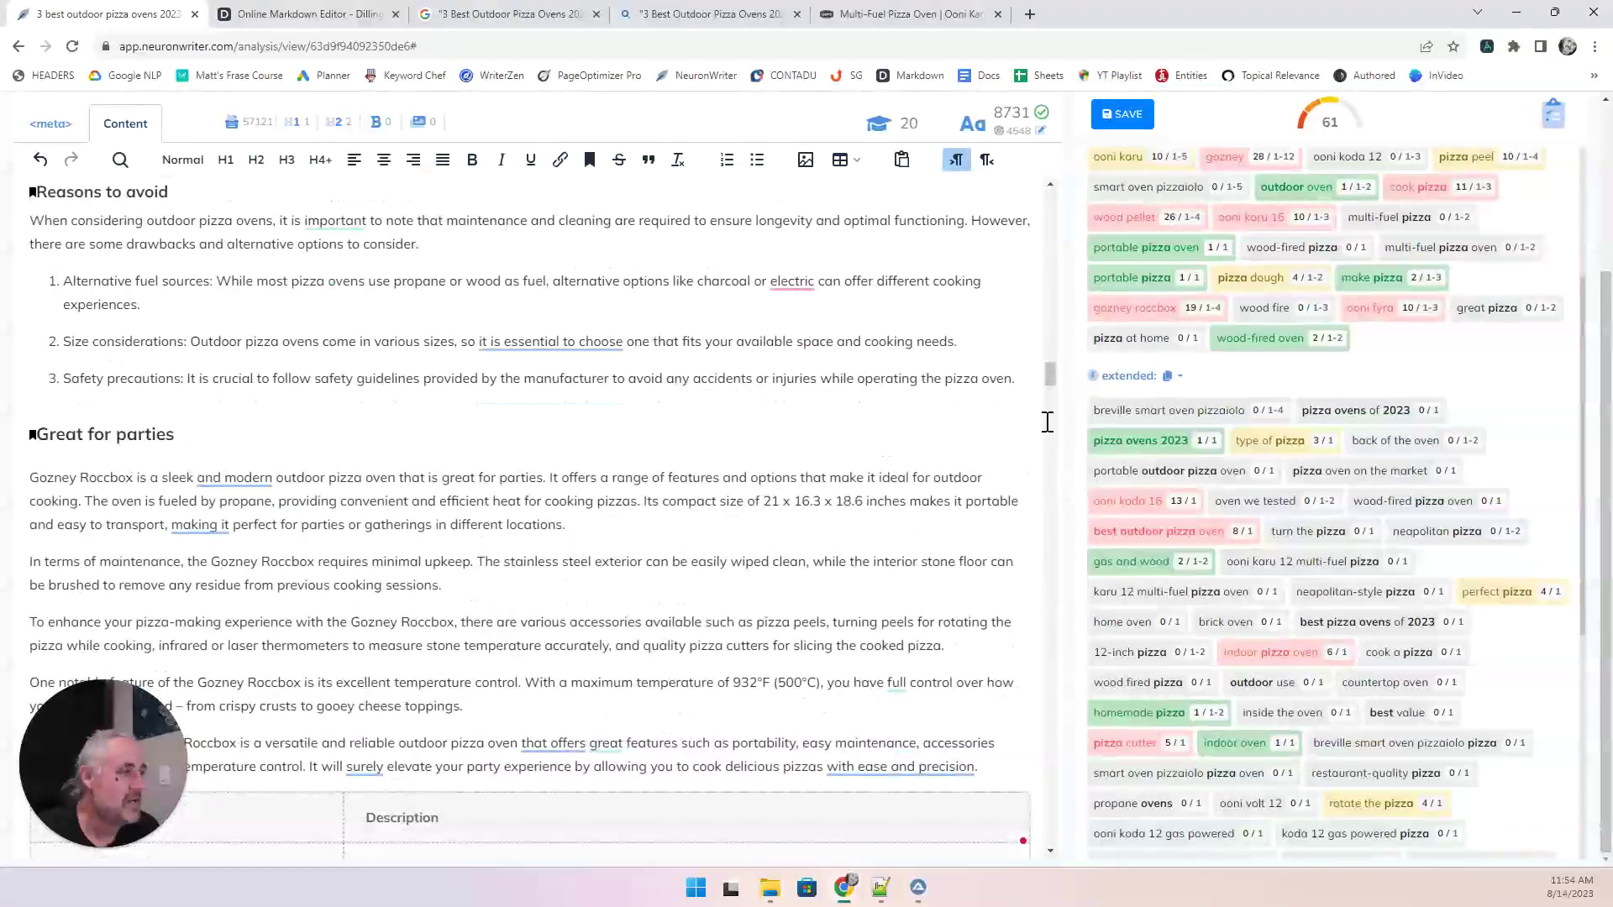
Add an H2 heading reading FAQ at the very end of the article, with an empty line beneath it.
drag(1054, 376, 1032, 867)
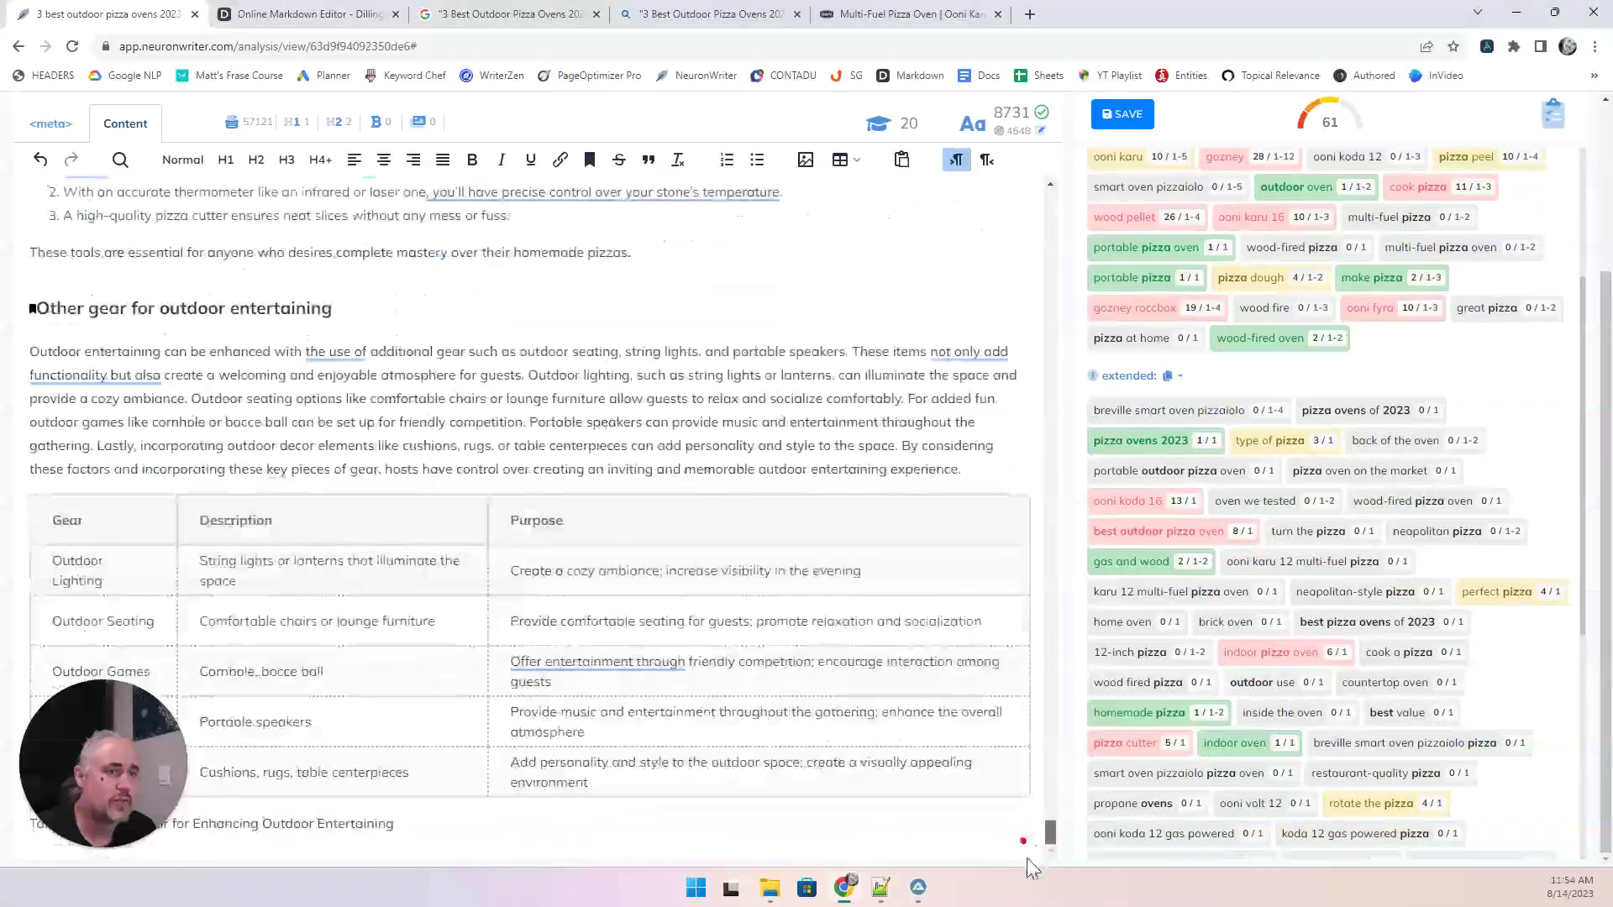
click(553, 813)
key(Return)
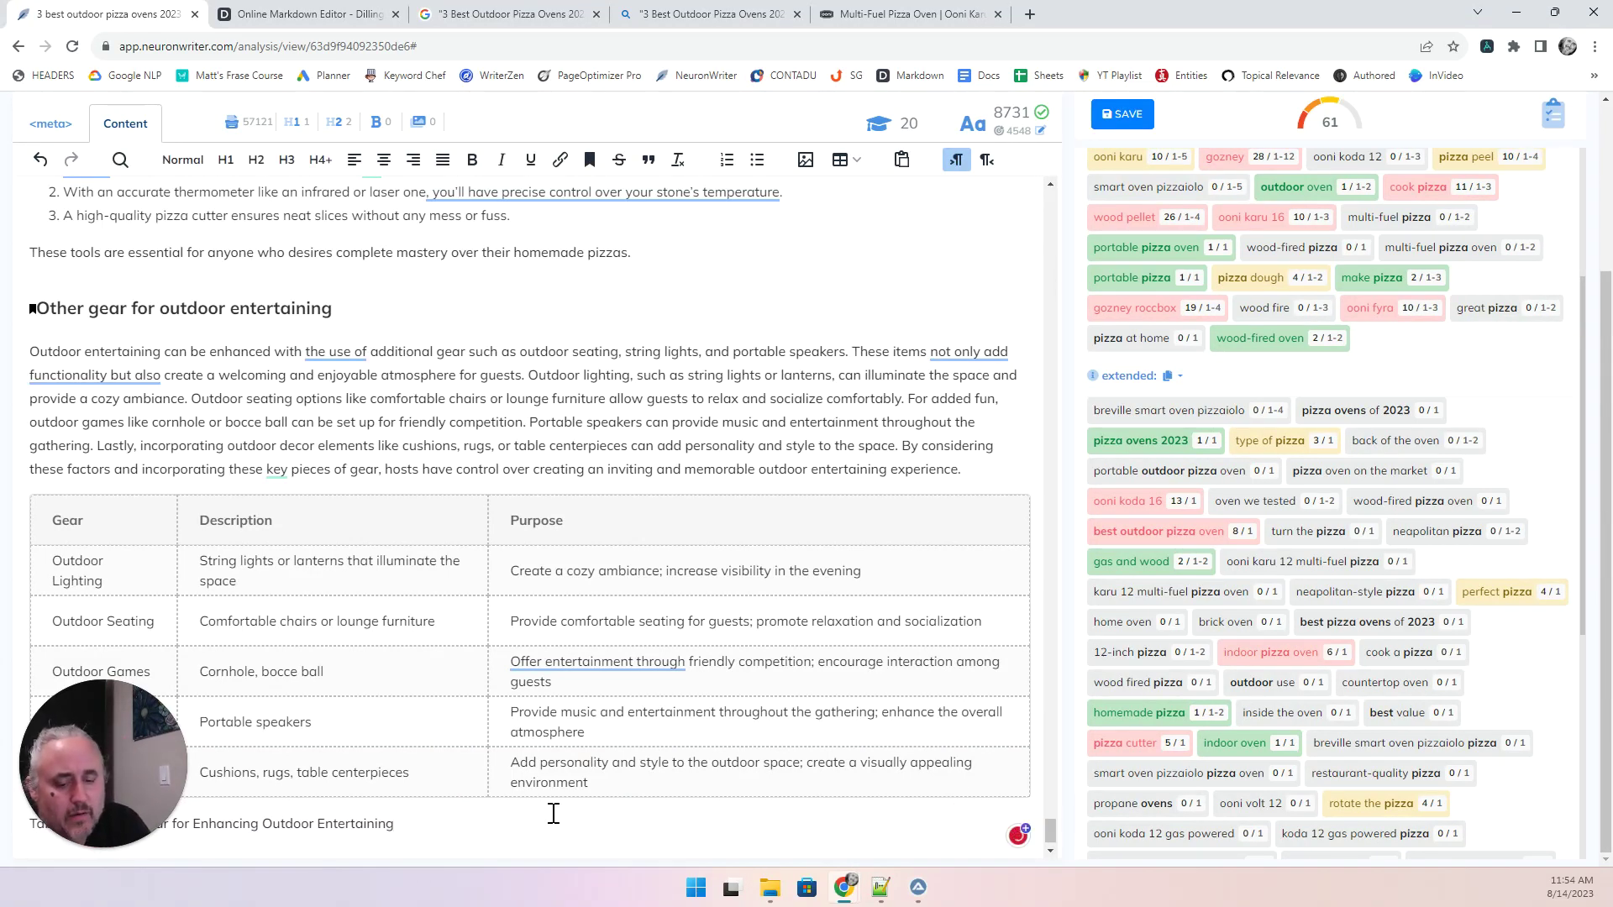
text(FAQ)
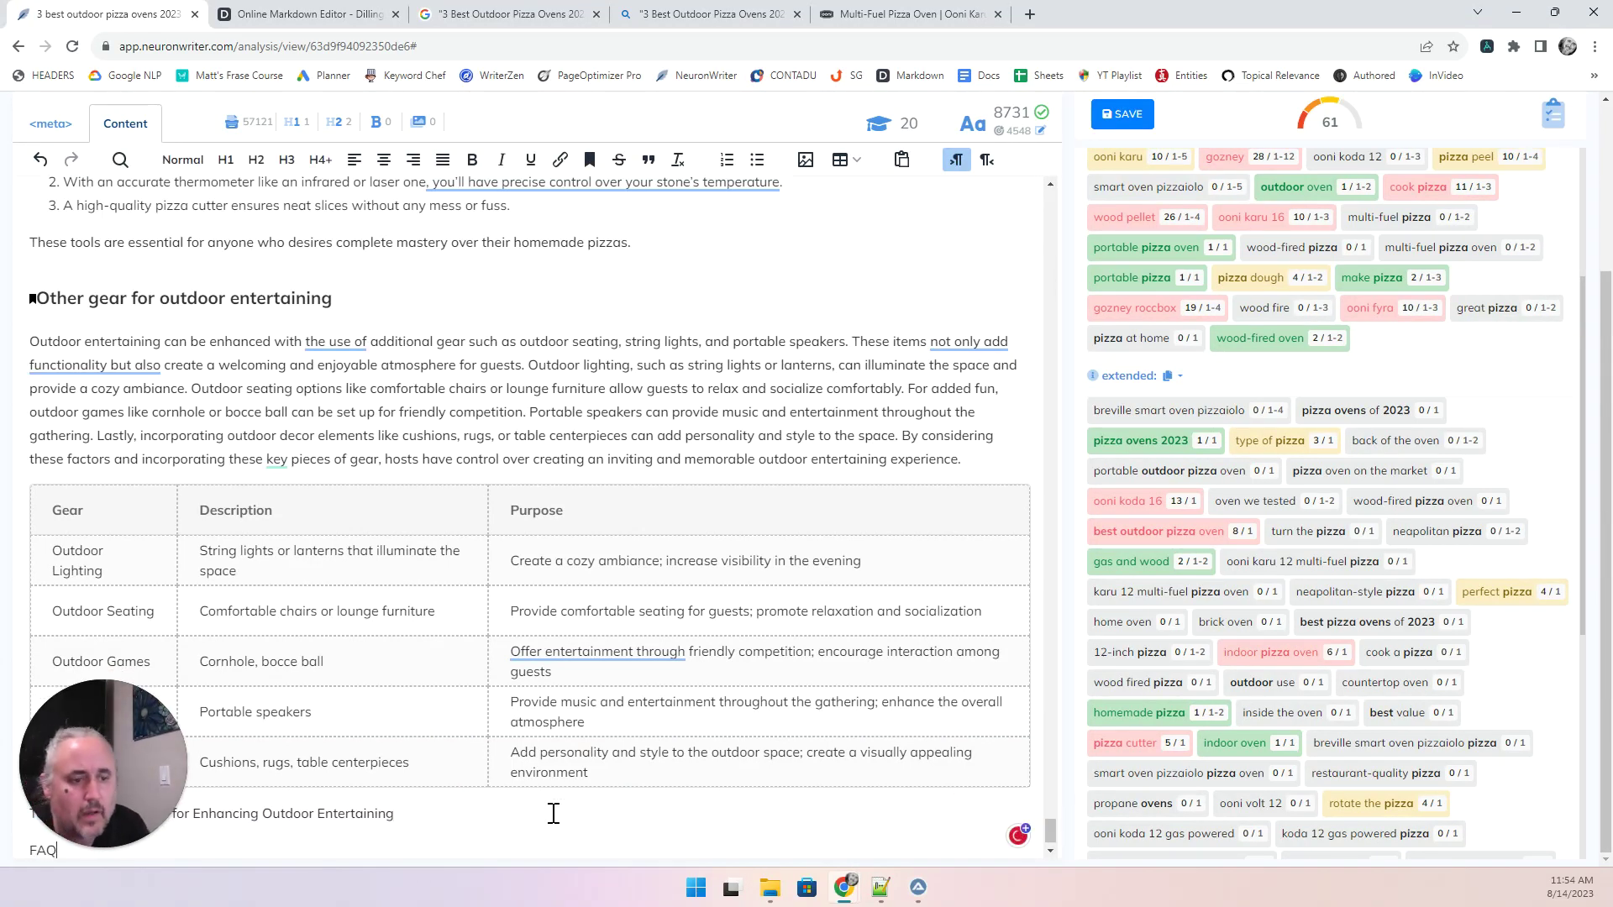
click(257, 160)
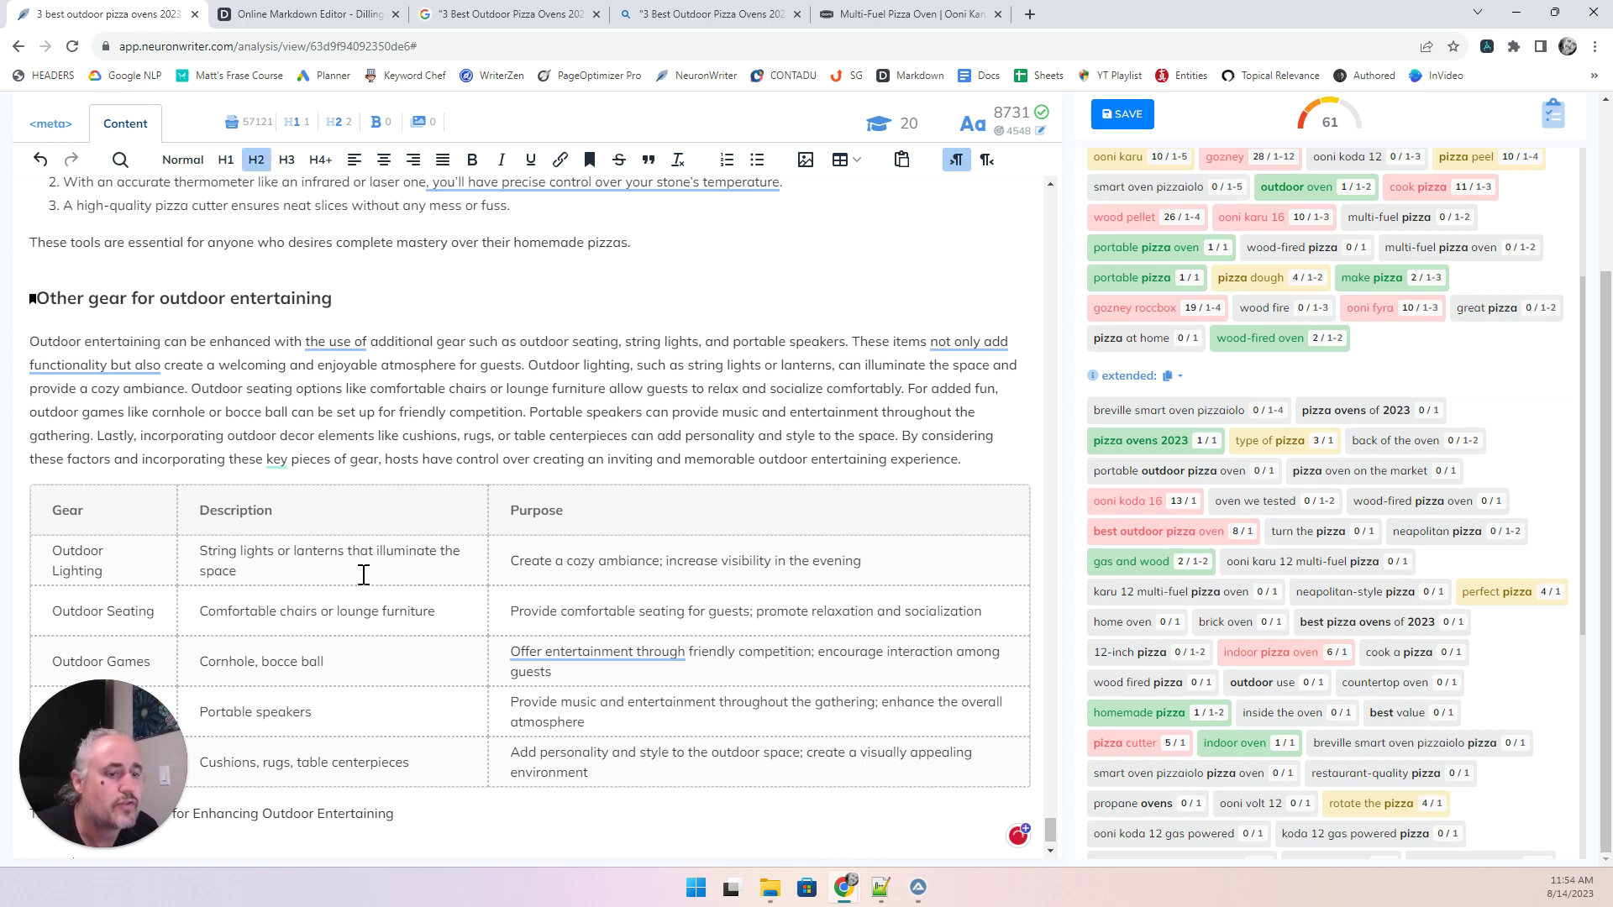
click(392, 720)
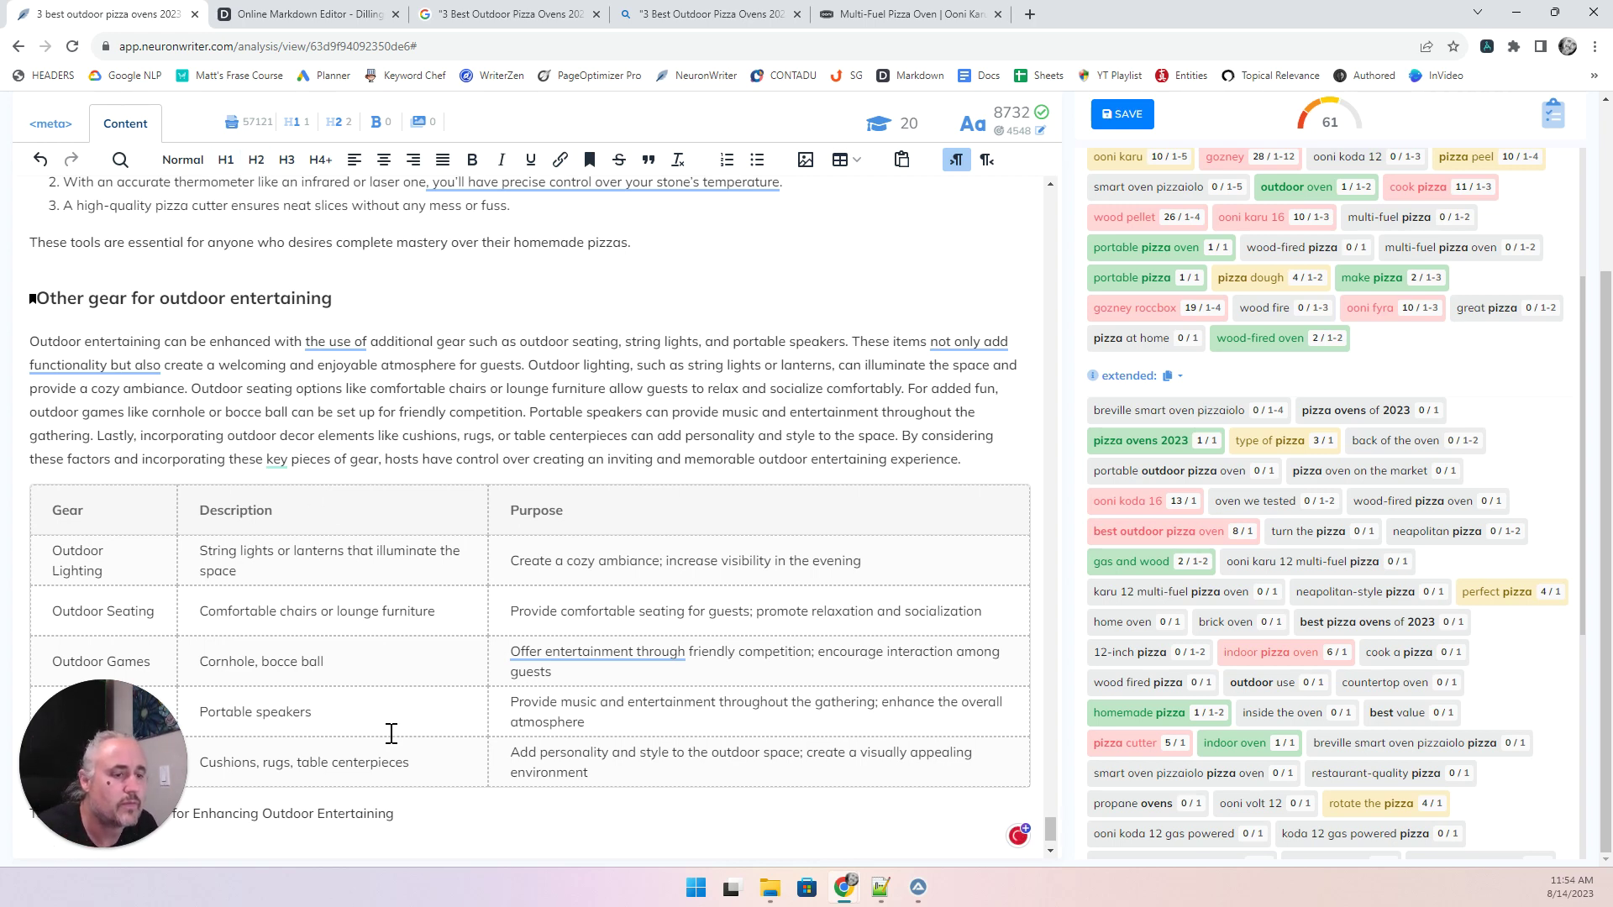
click(577, 837)
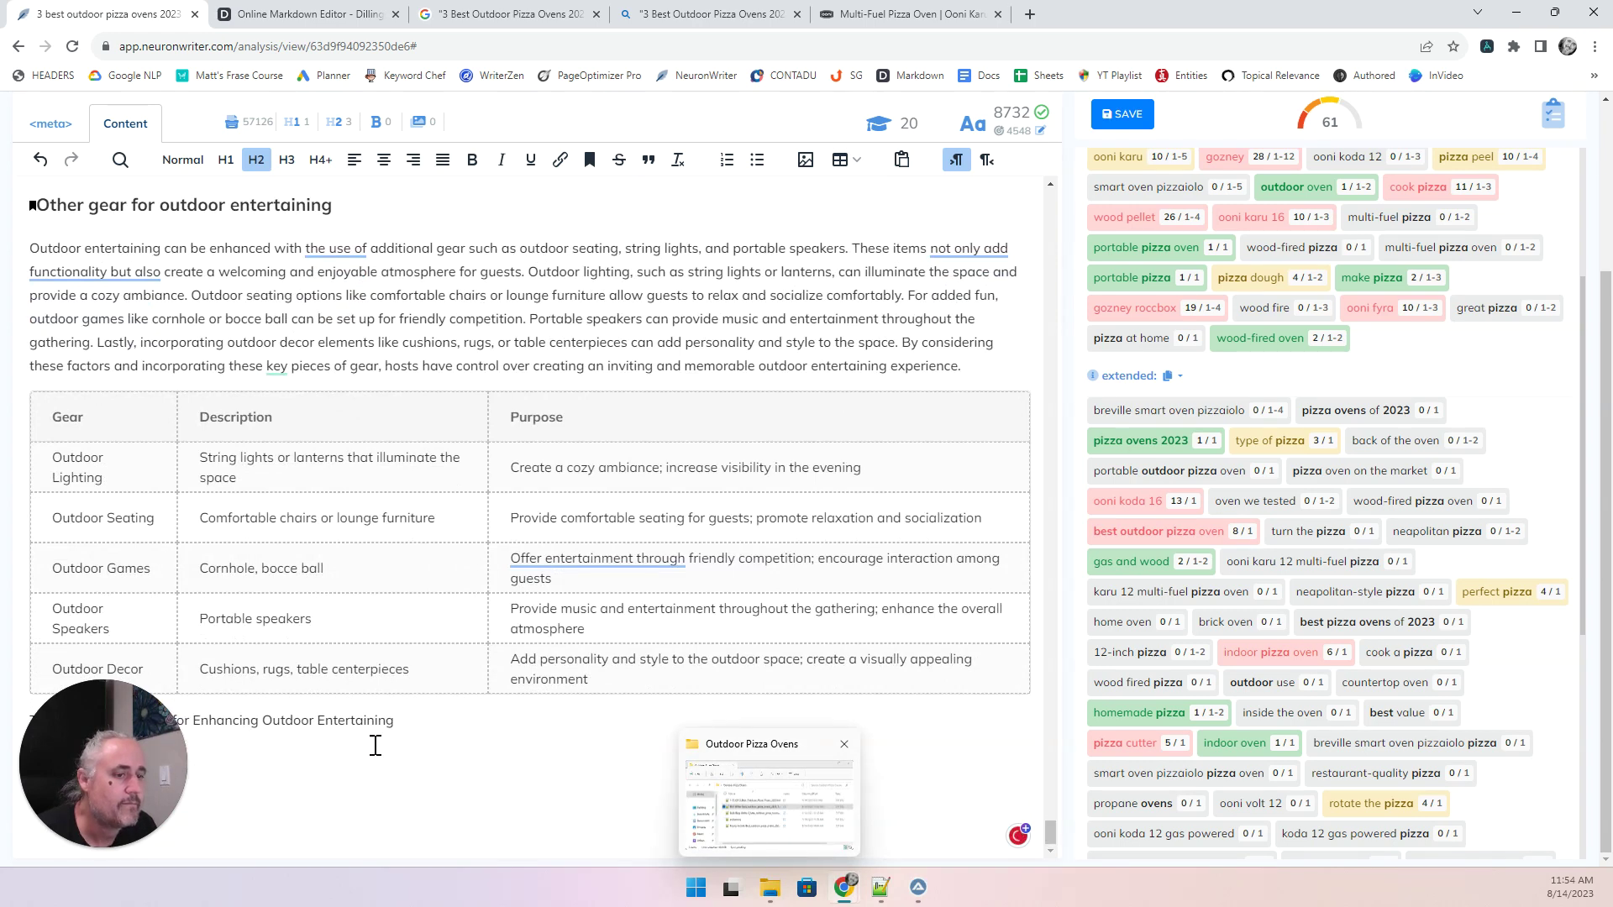
drag(109, 738, 153, 373)
key(Return)
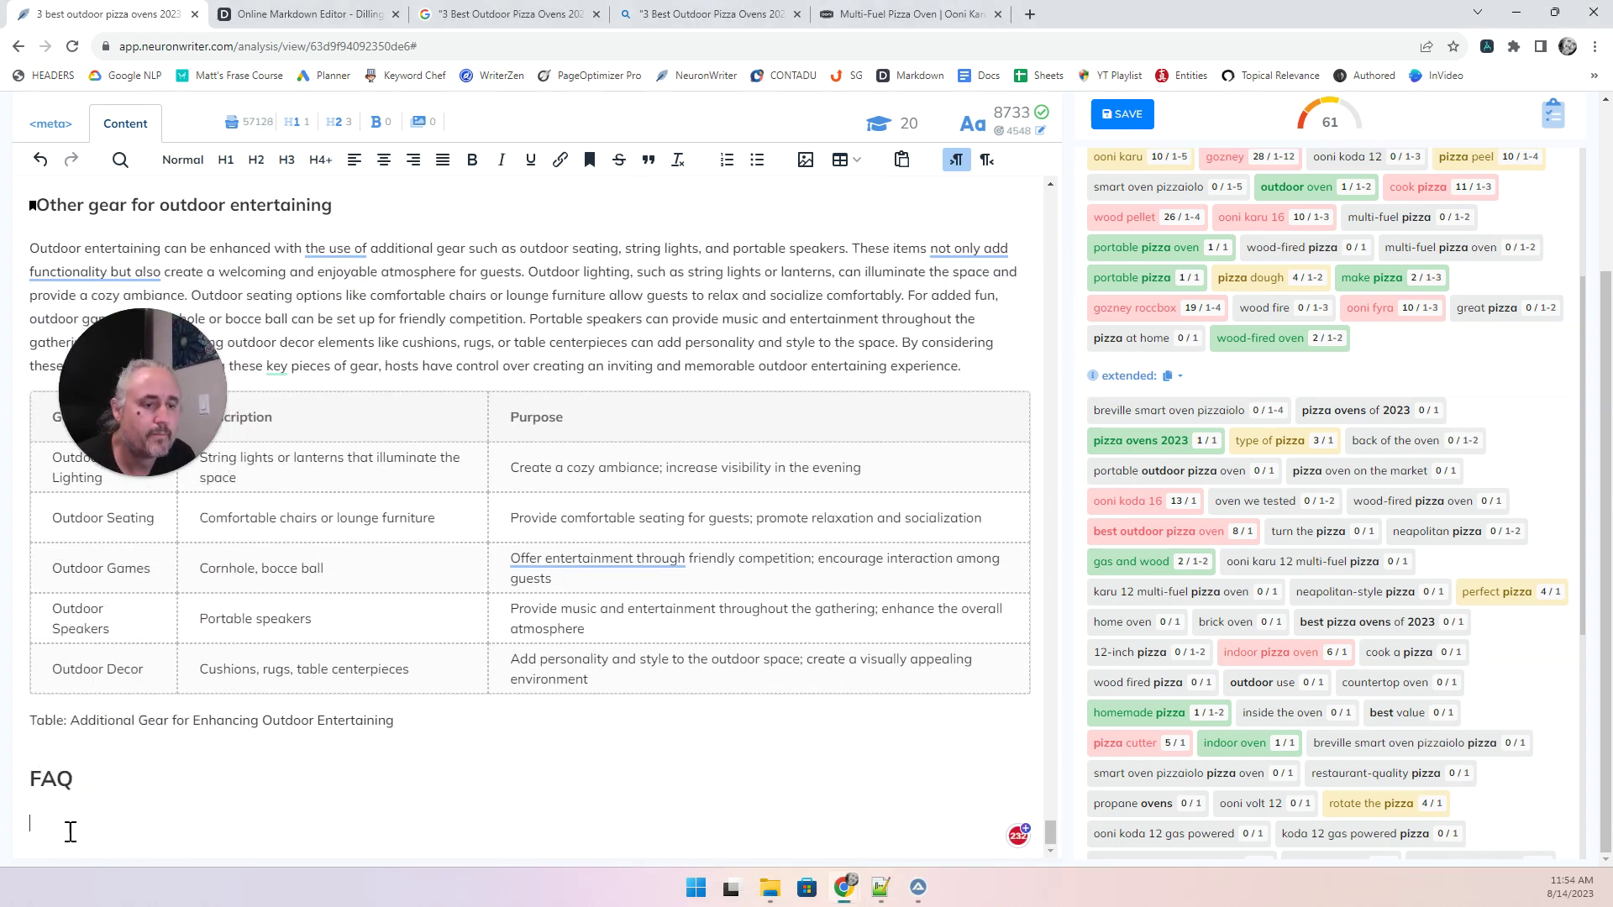
scroll(1555, 364, up, 3)
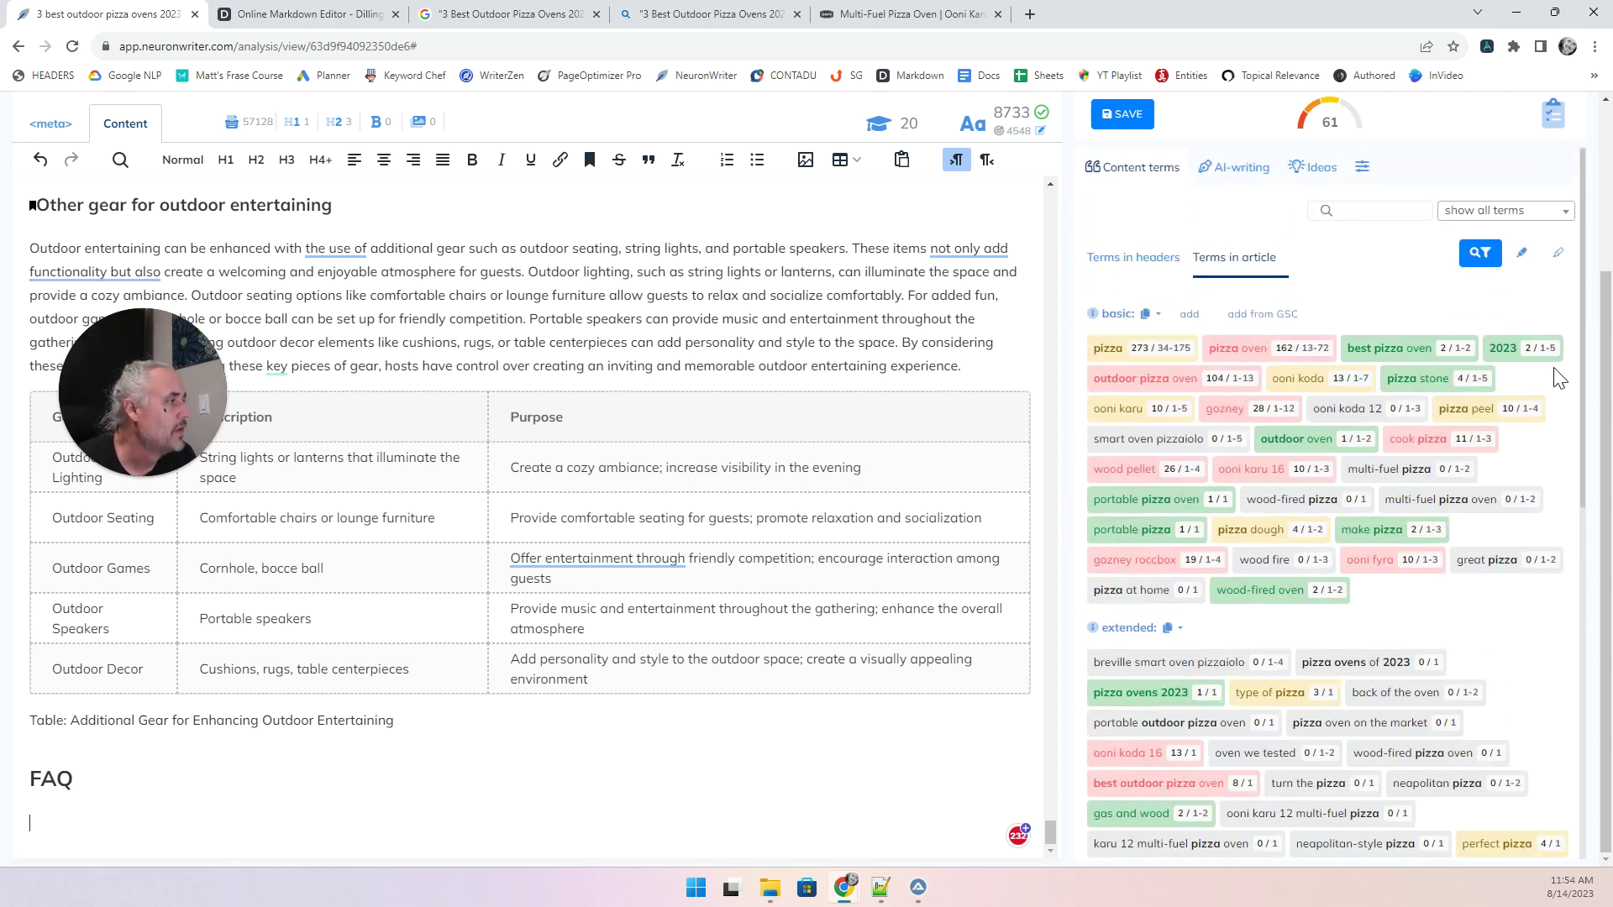
click(1224, 183)
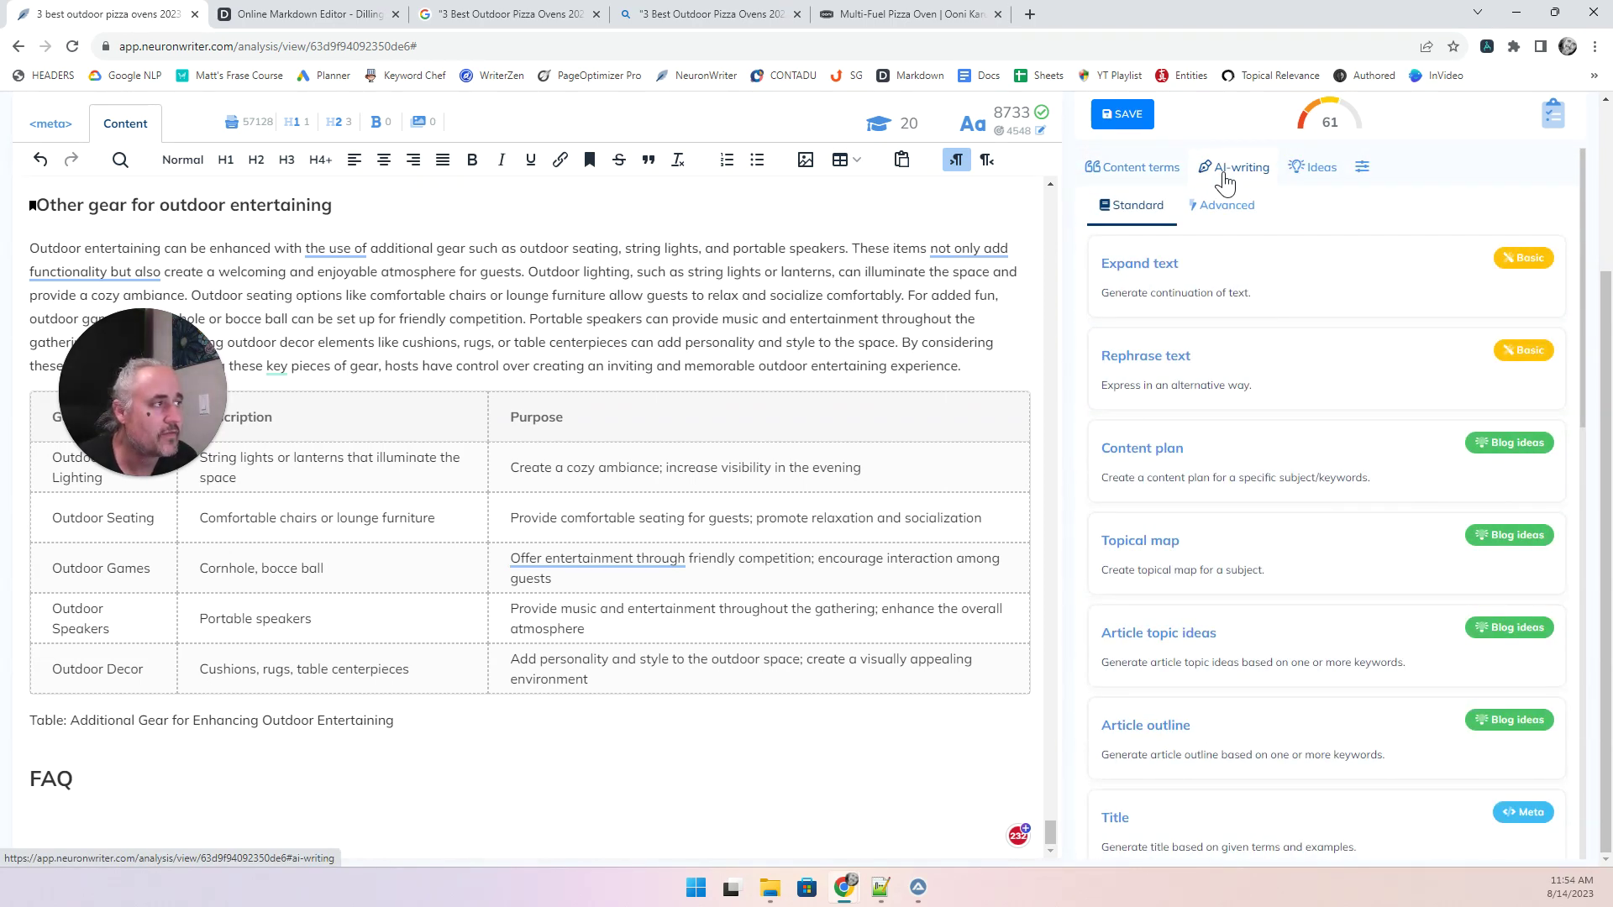
click(1226, 210)
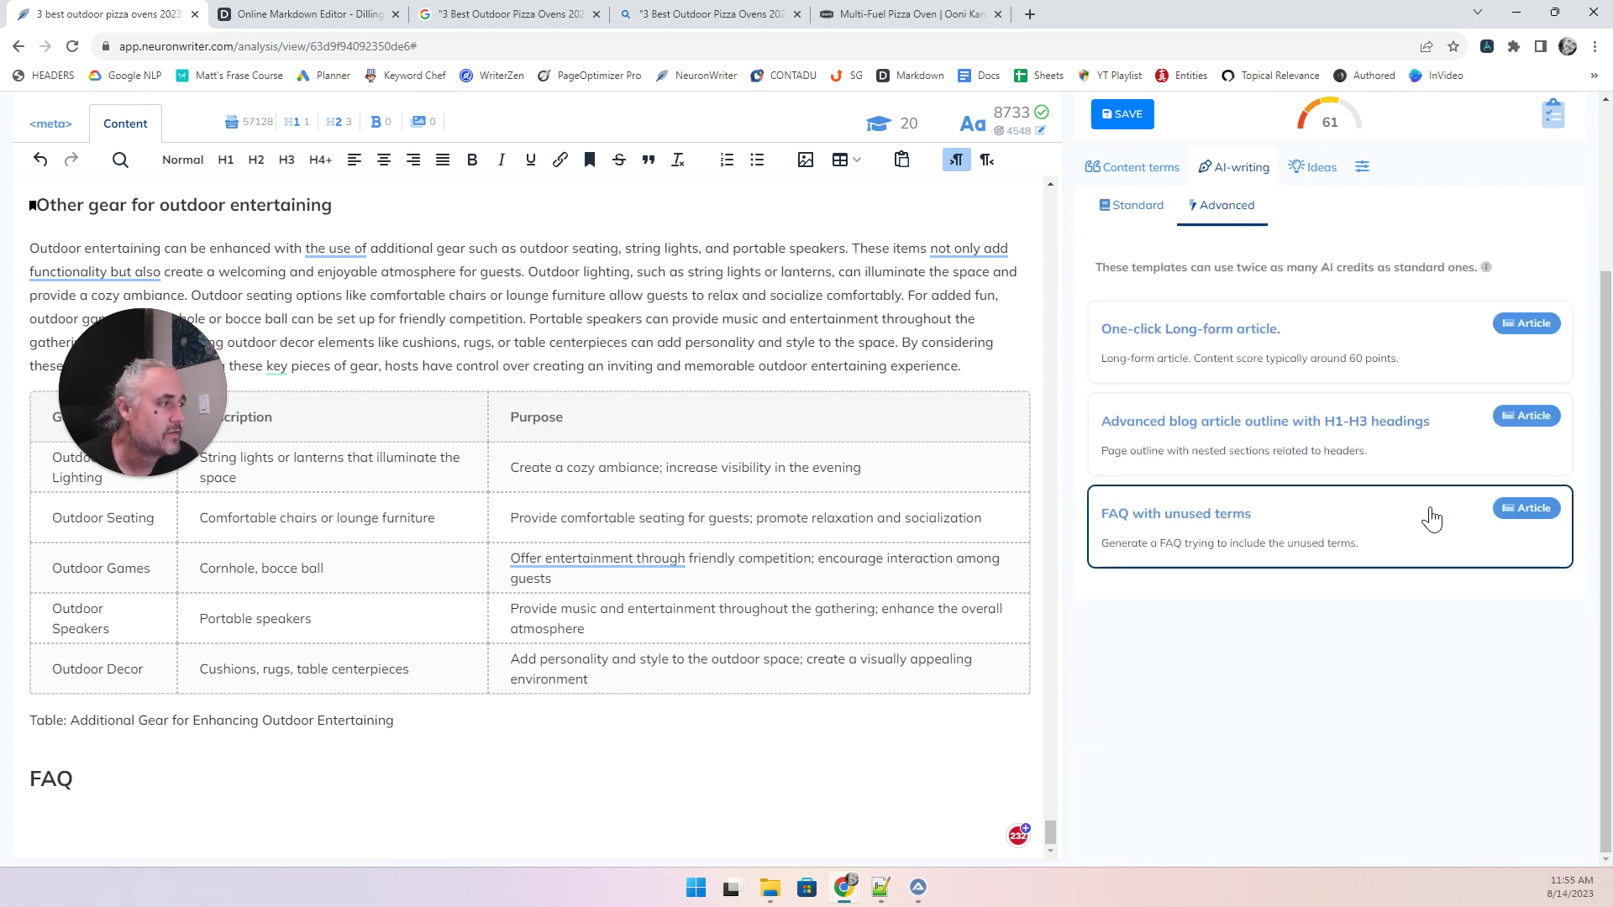
click(1426, 519)
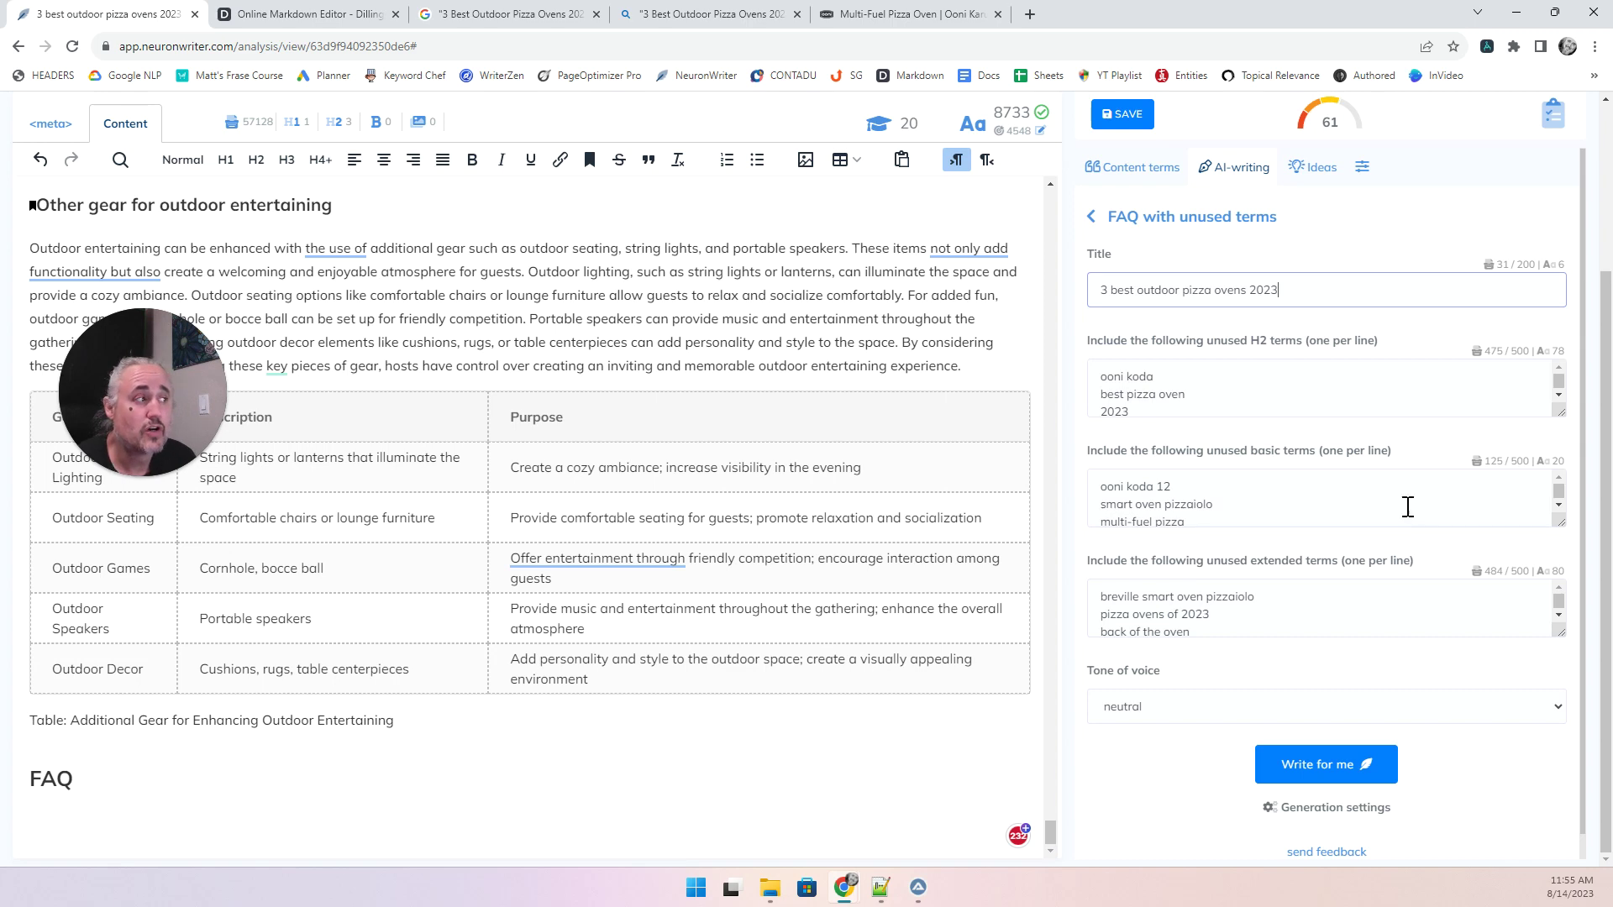
click(1092, 217)
Open the advanced AI-writing template FAQ with unused terms and place the cursor on the empty line beneath the FAQ heading.
click(1226, 168)
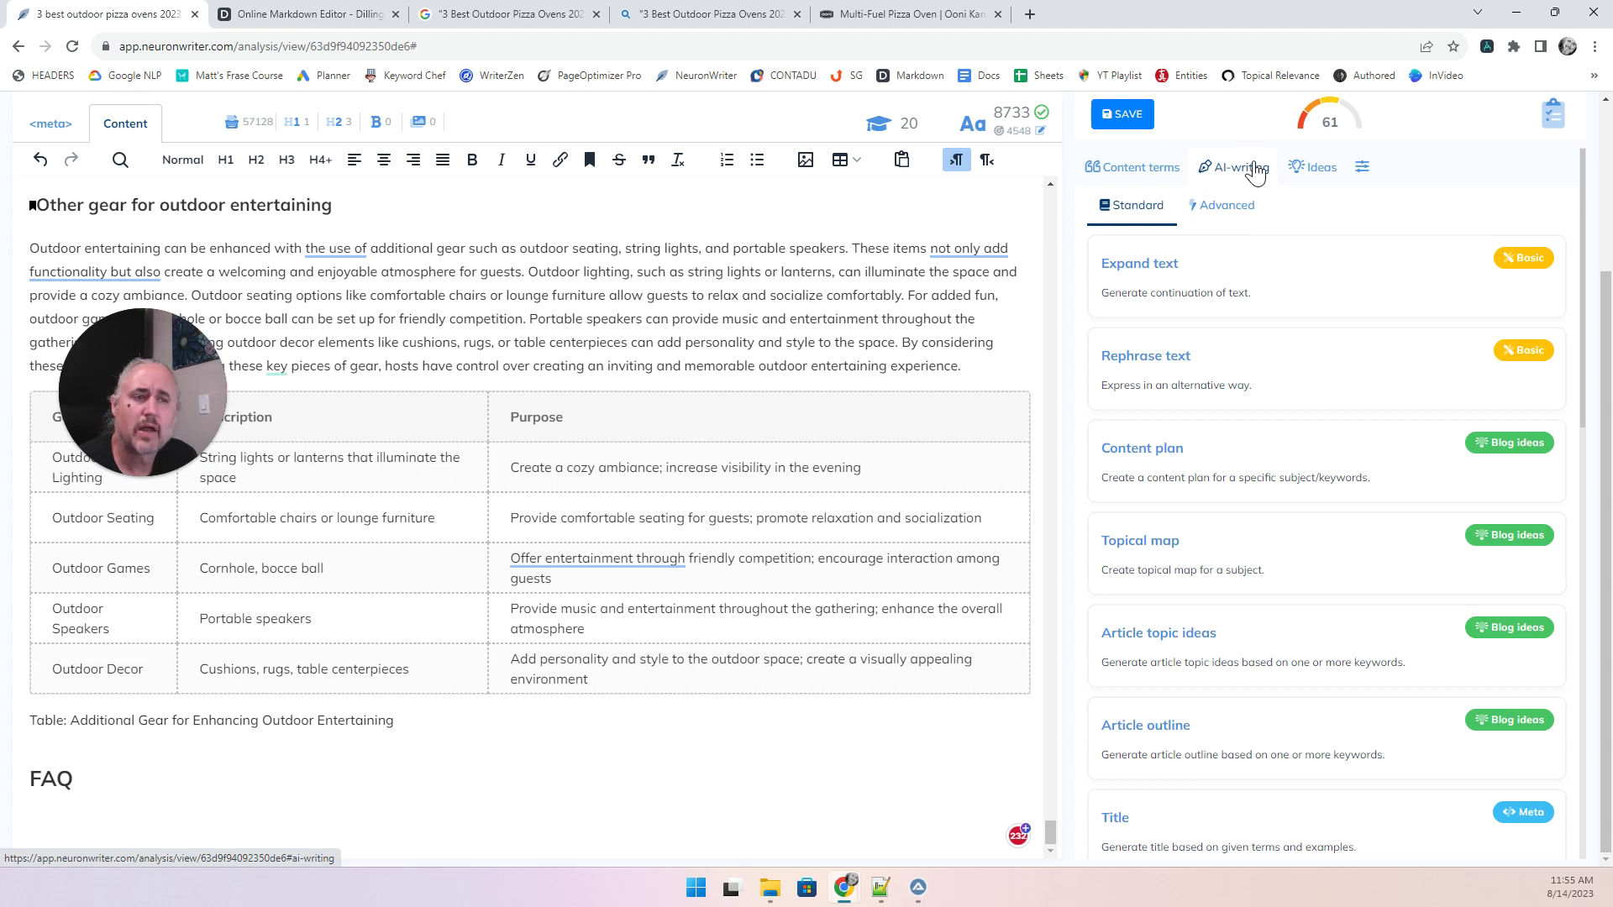
click(1234, 210)
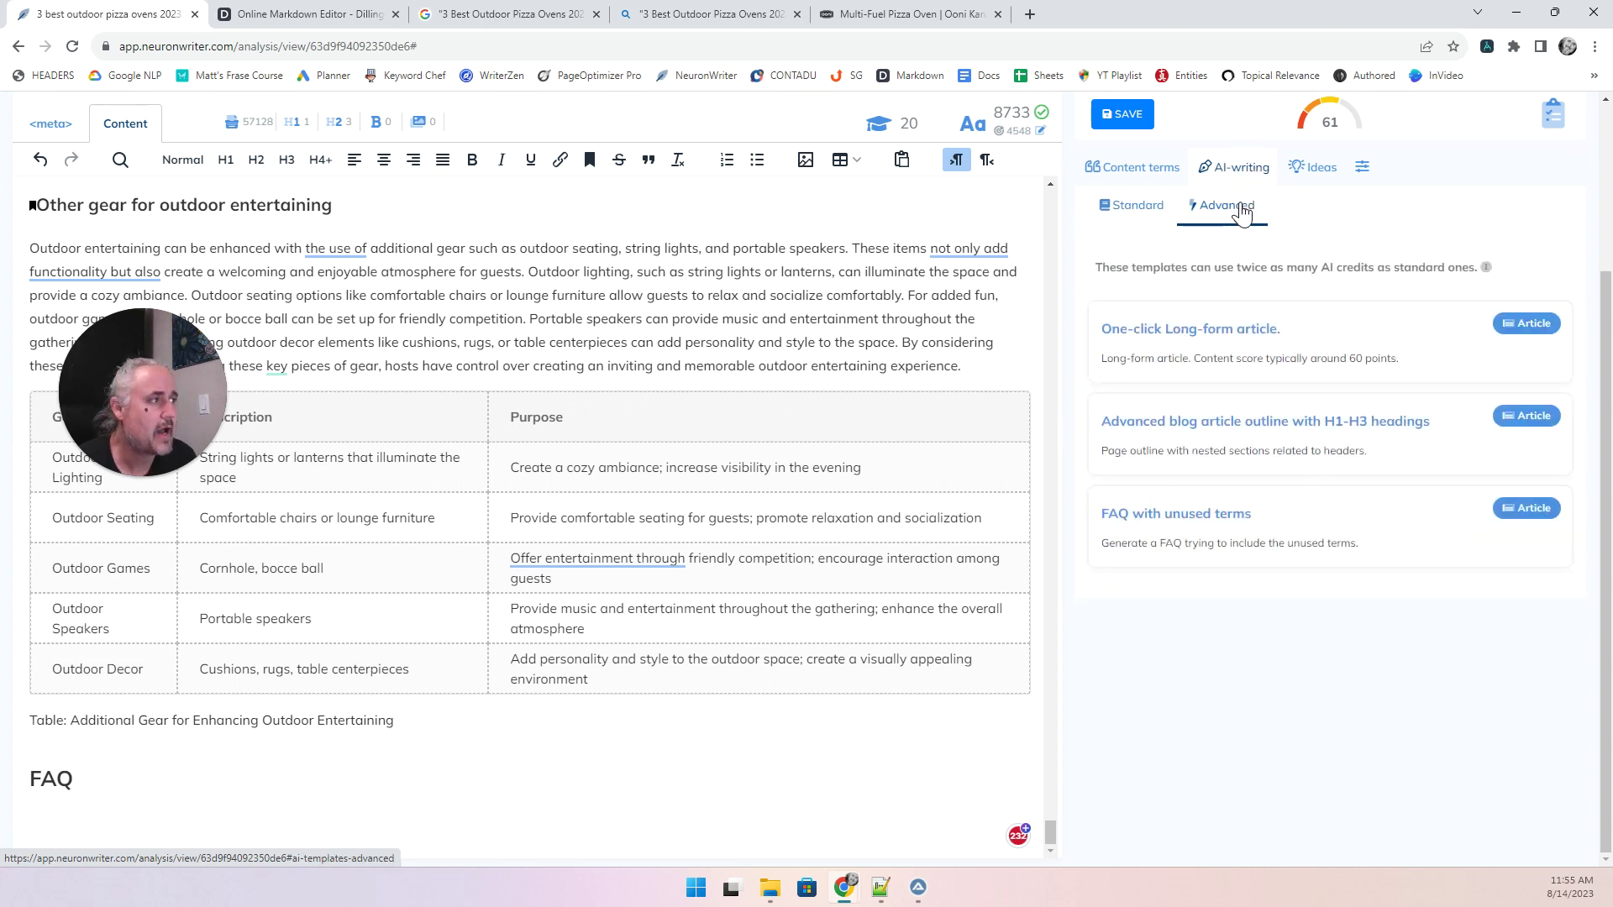
click(1228, 516)
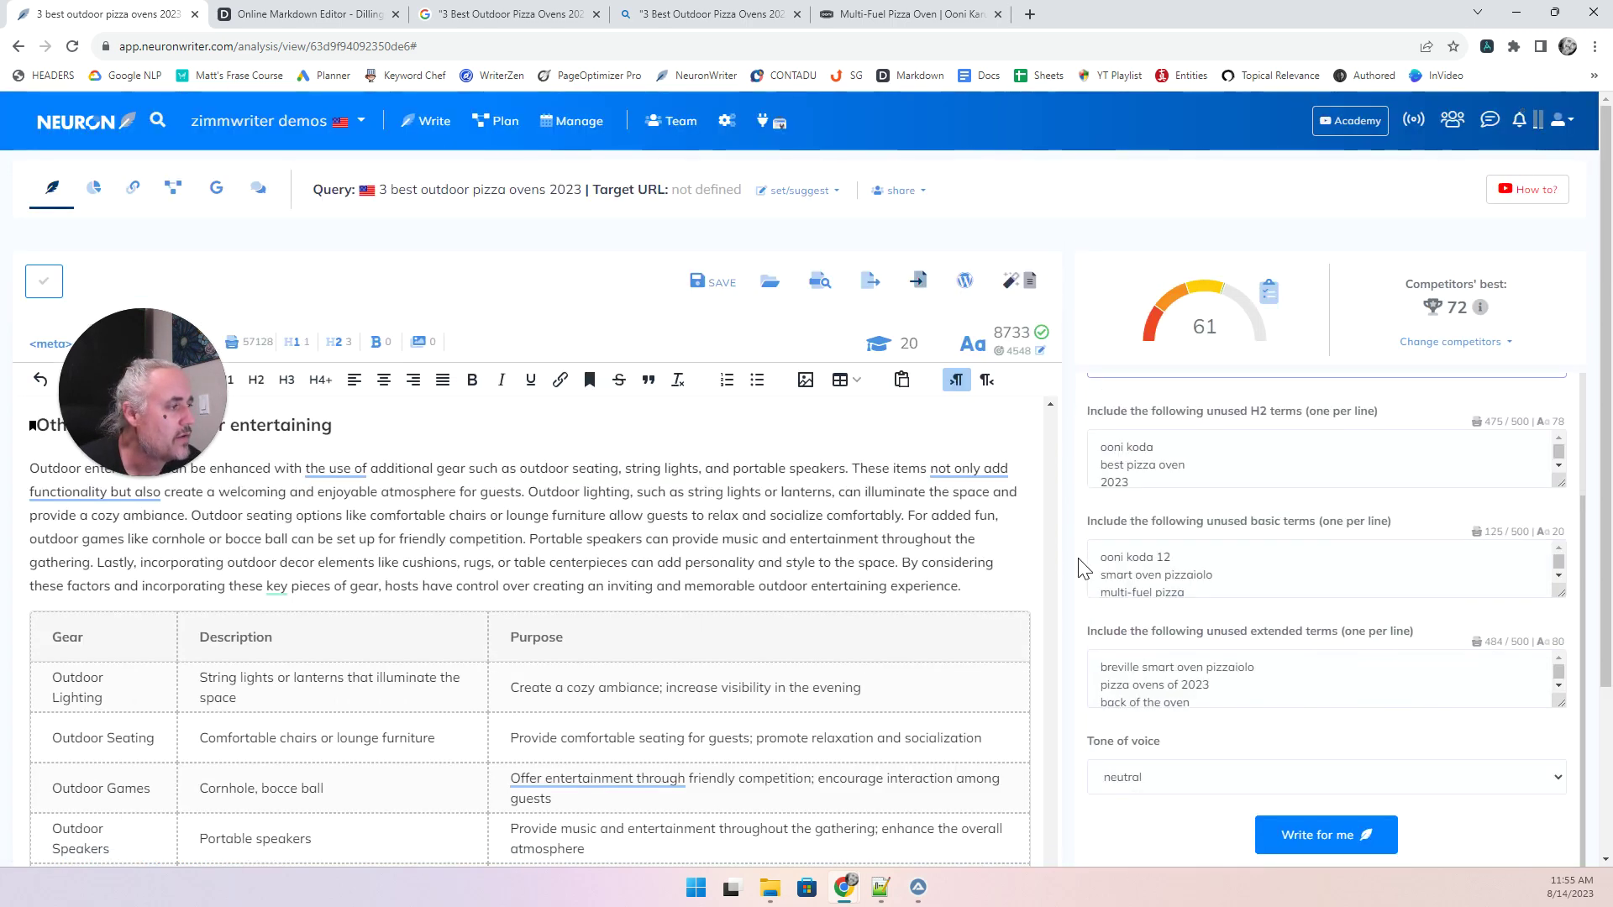
scroll(1084, 568, down, 3)
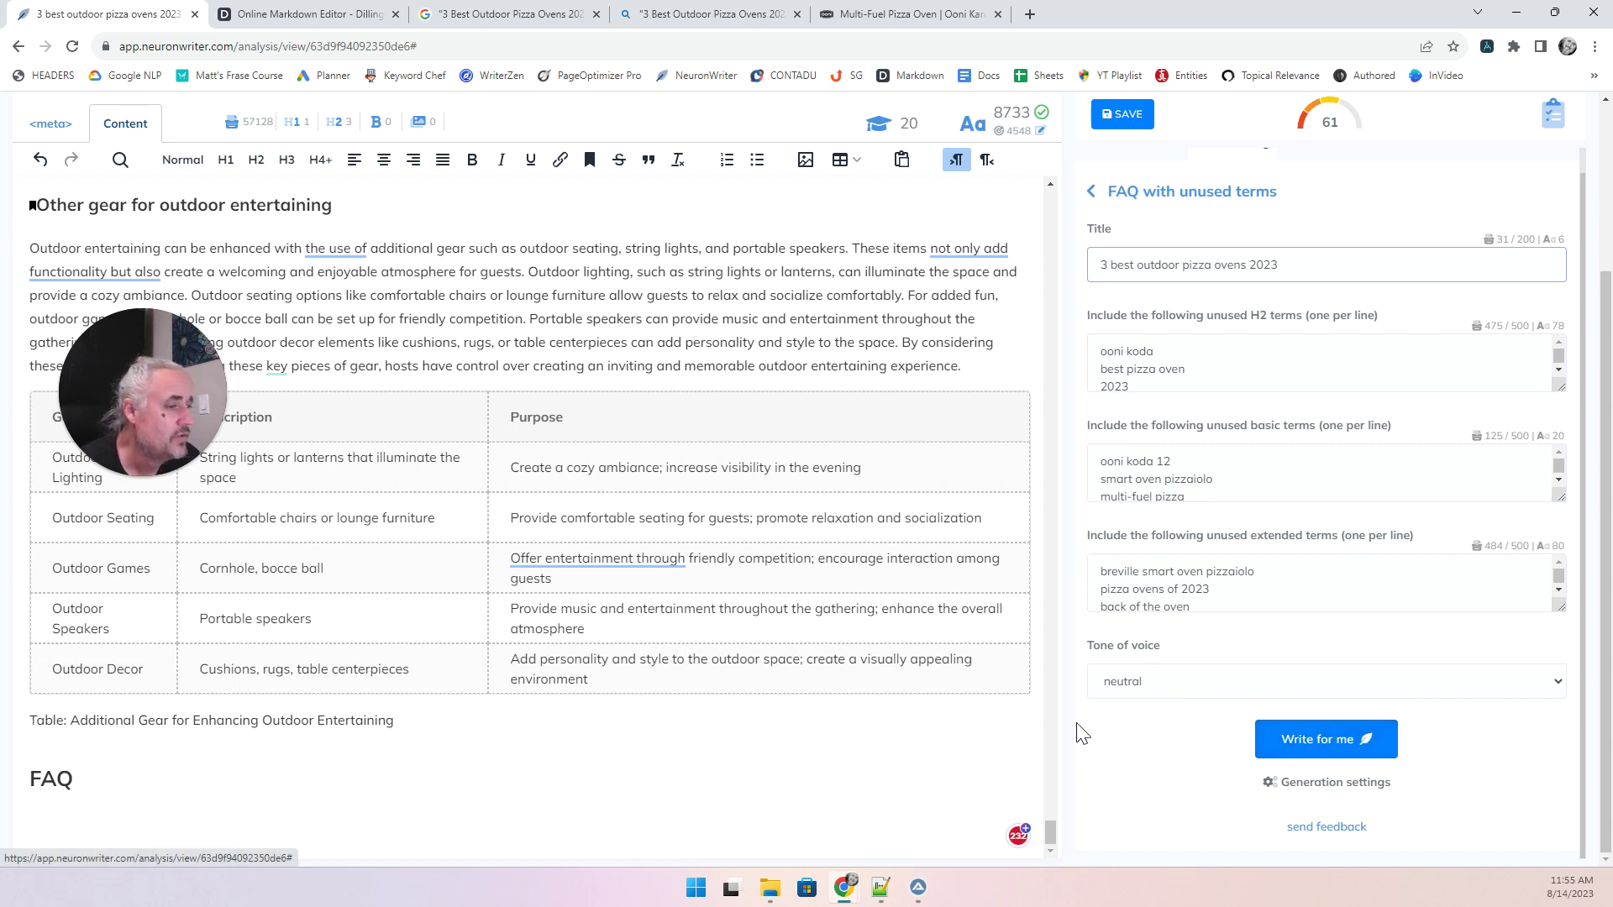
click(662, 837)
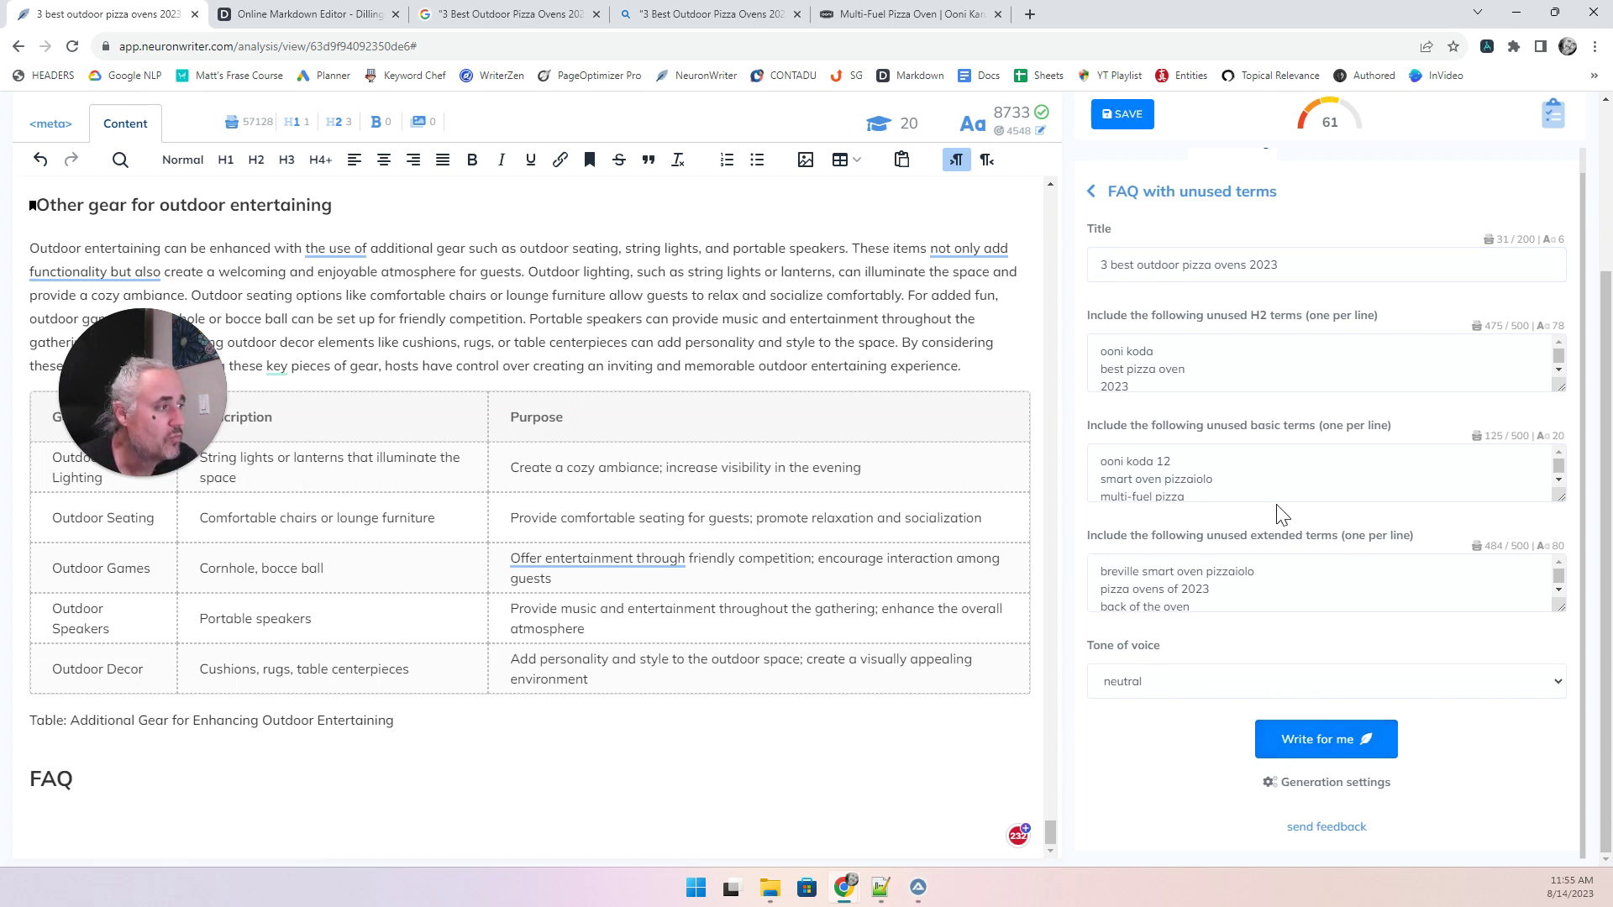
Check the template's unused basic terms and generate the FAQ for 3 best outdoor pizza ovens 2023 in a neutral tone.
scroll(1222, 466, up, 1)
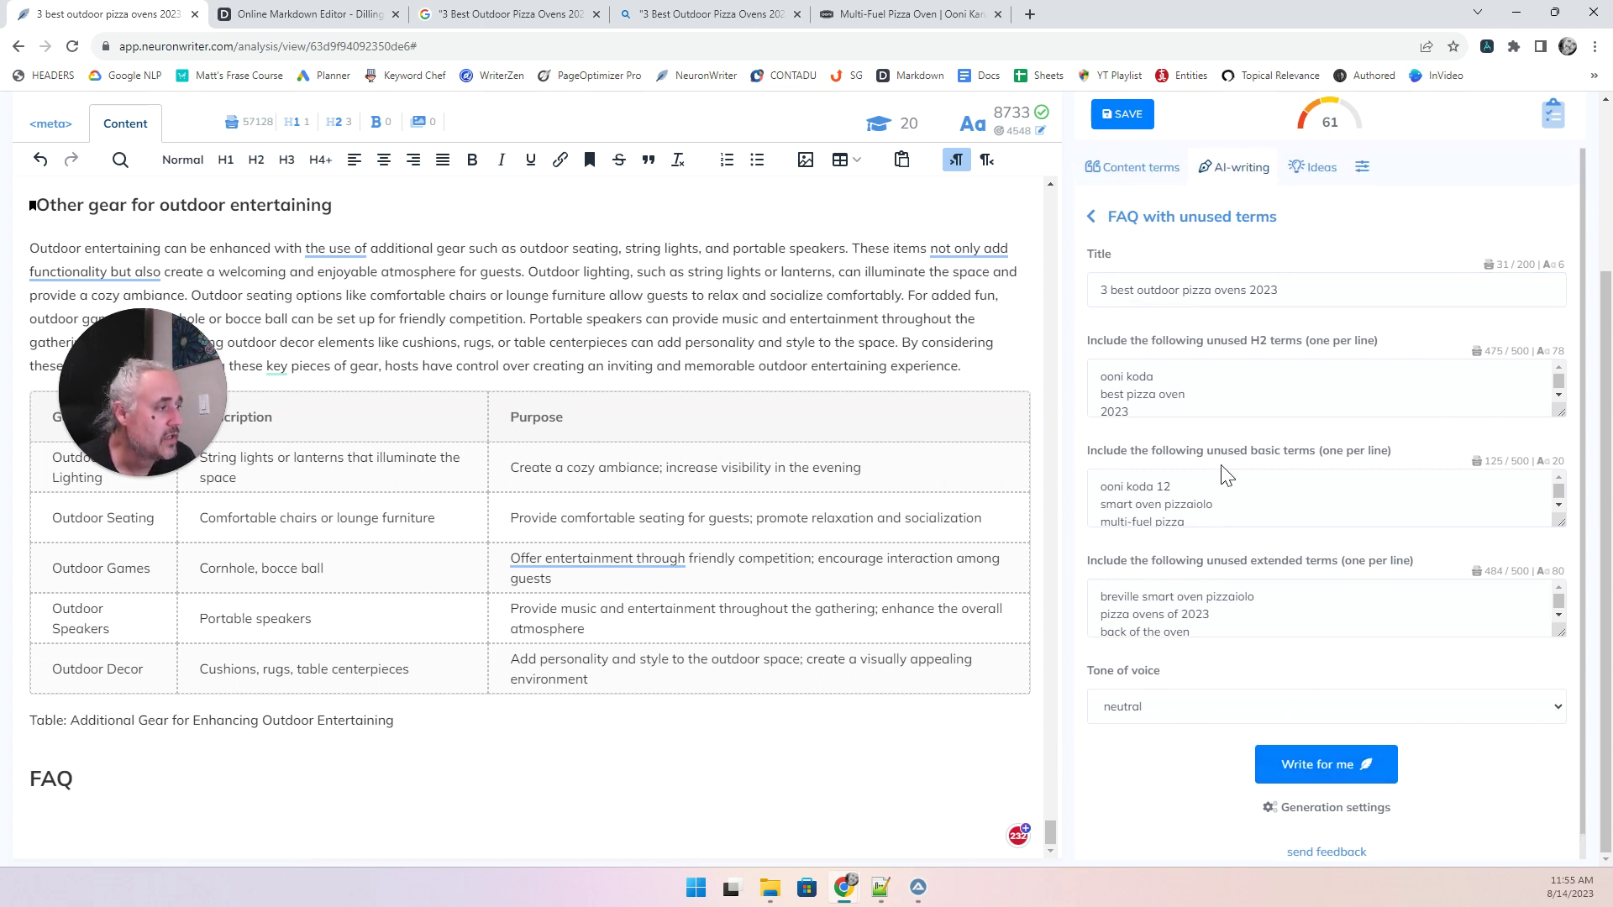
scroll(1226, 485, down, 2)
scroll(1512, 789, down, 1)
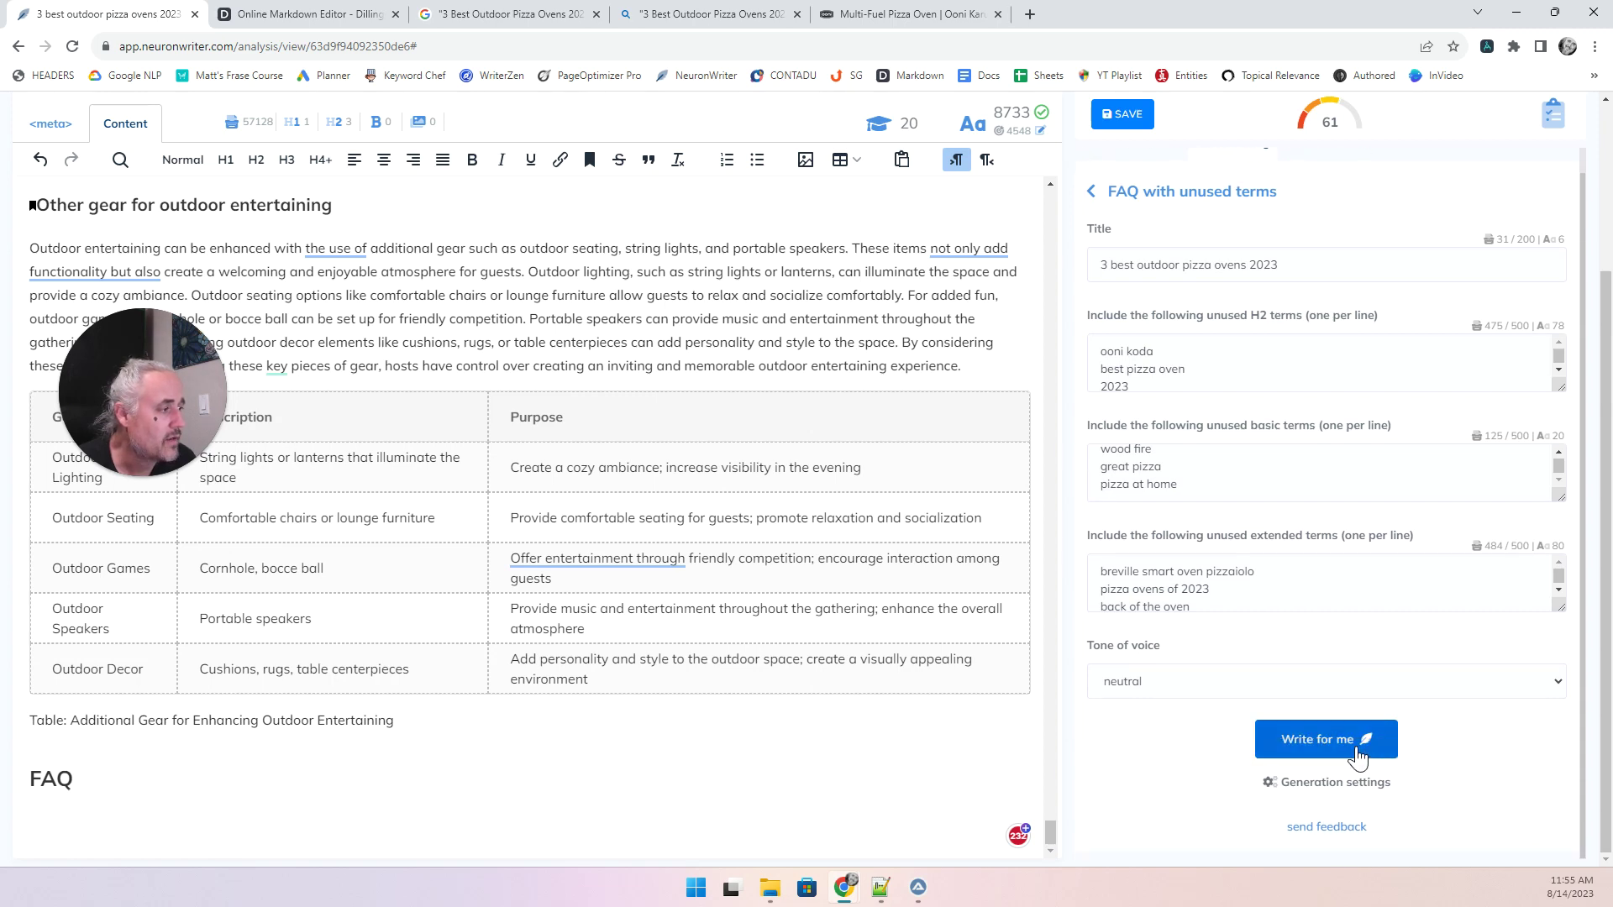
click(1347, 743)
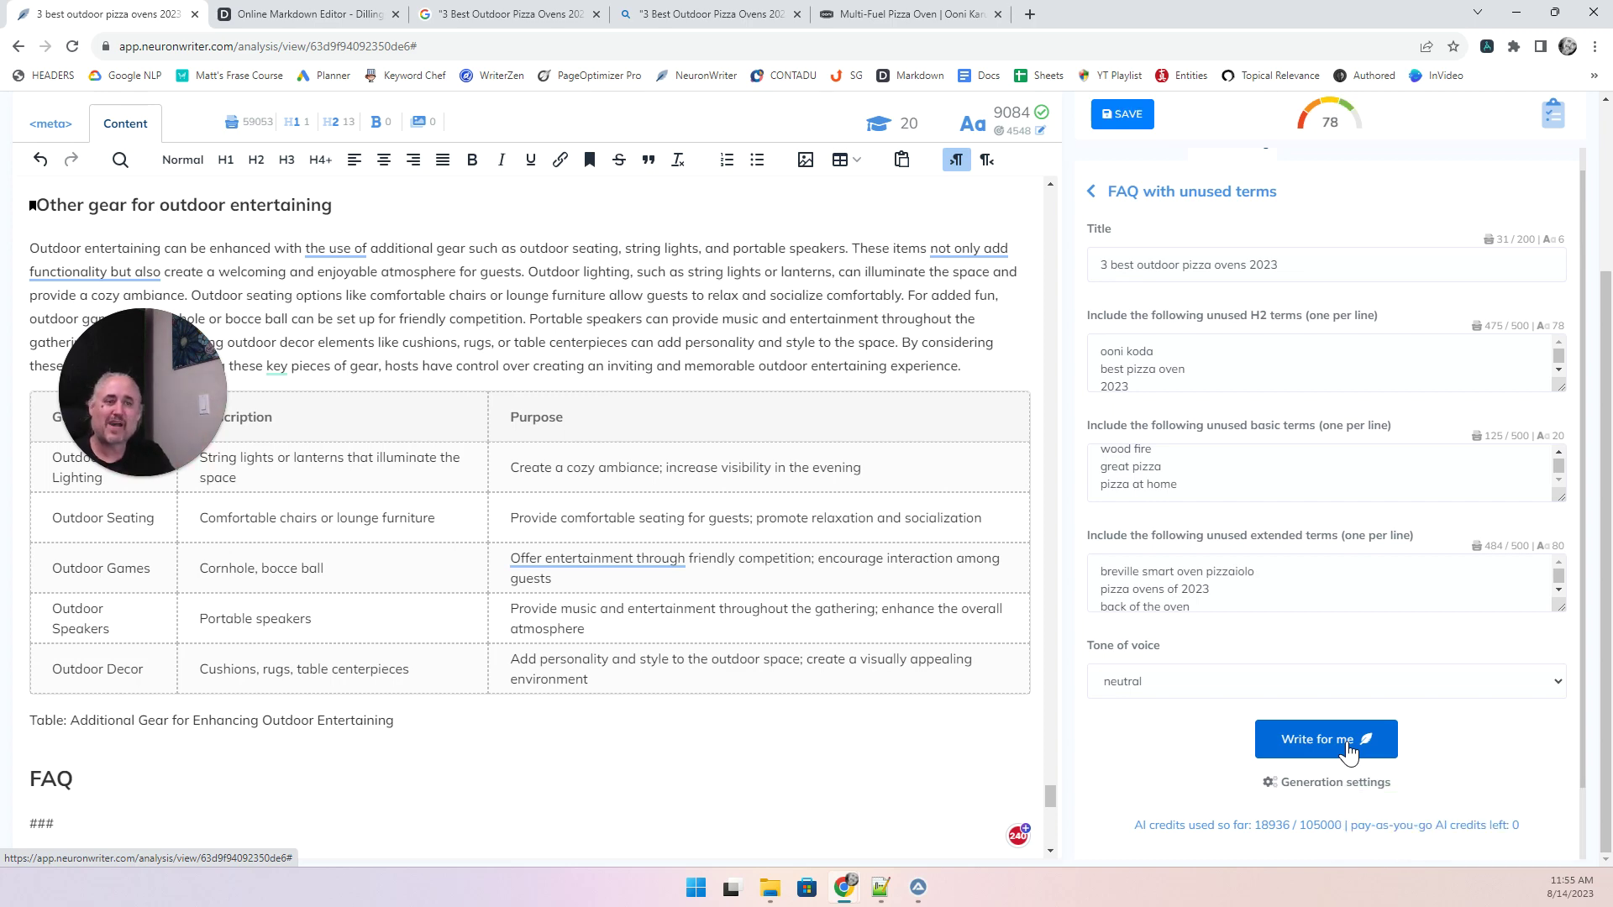
Read through the generated FAQ questions and answers, and return to the sections above the FAQ heading.
scroll(758, 581, down, 5)
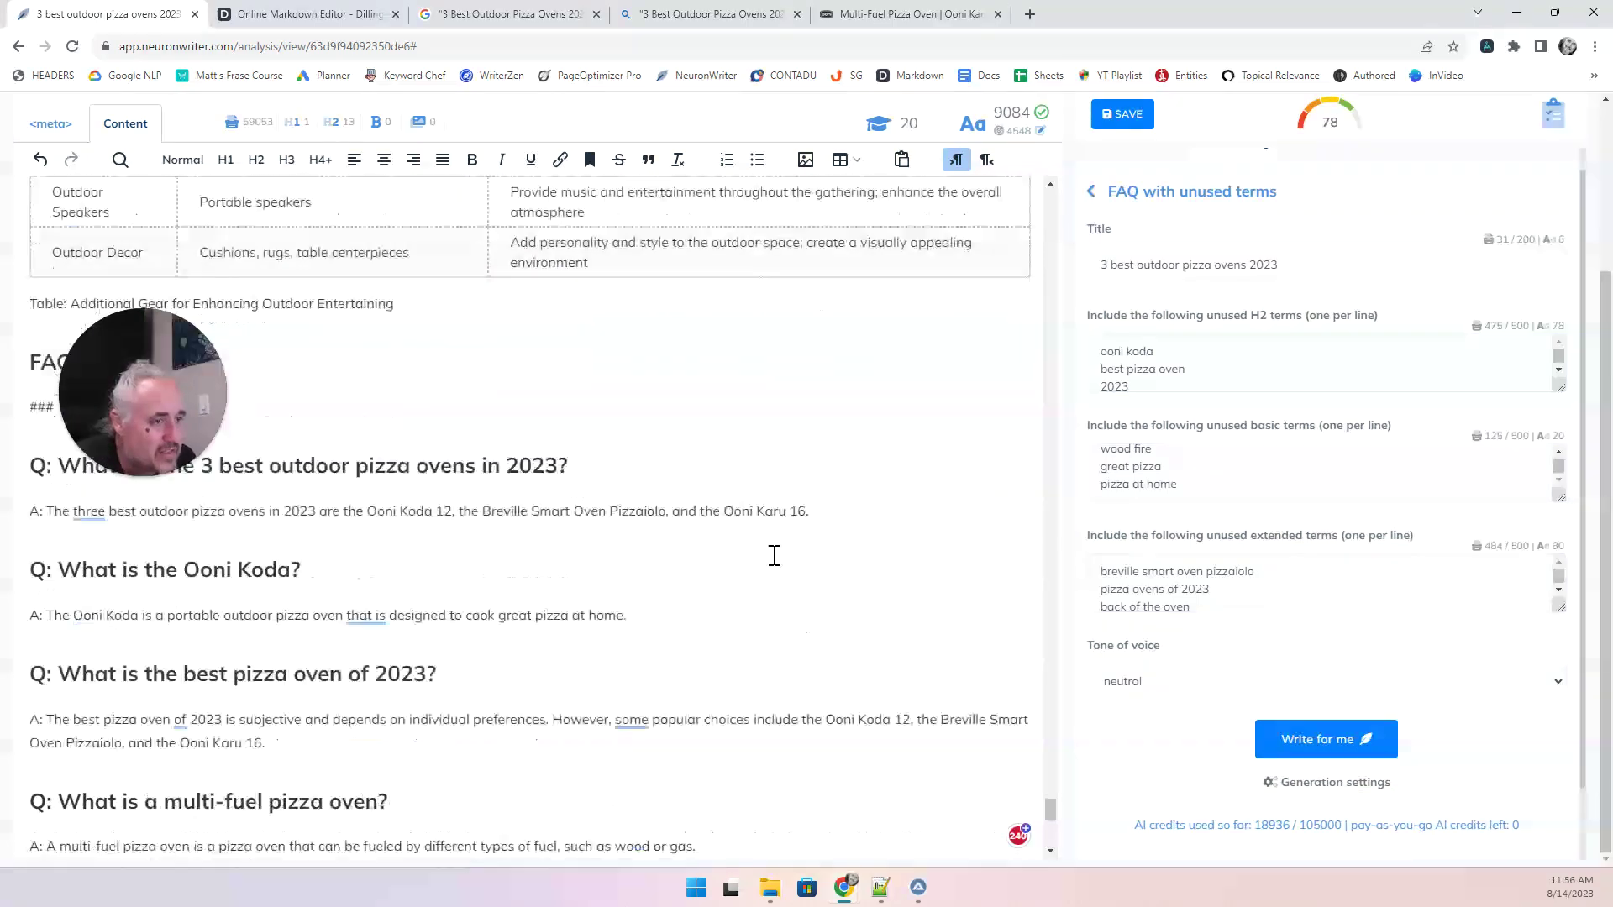
scroll(461, 497, down, 3)
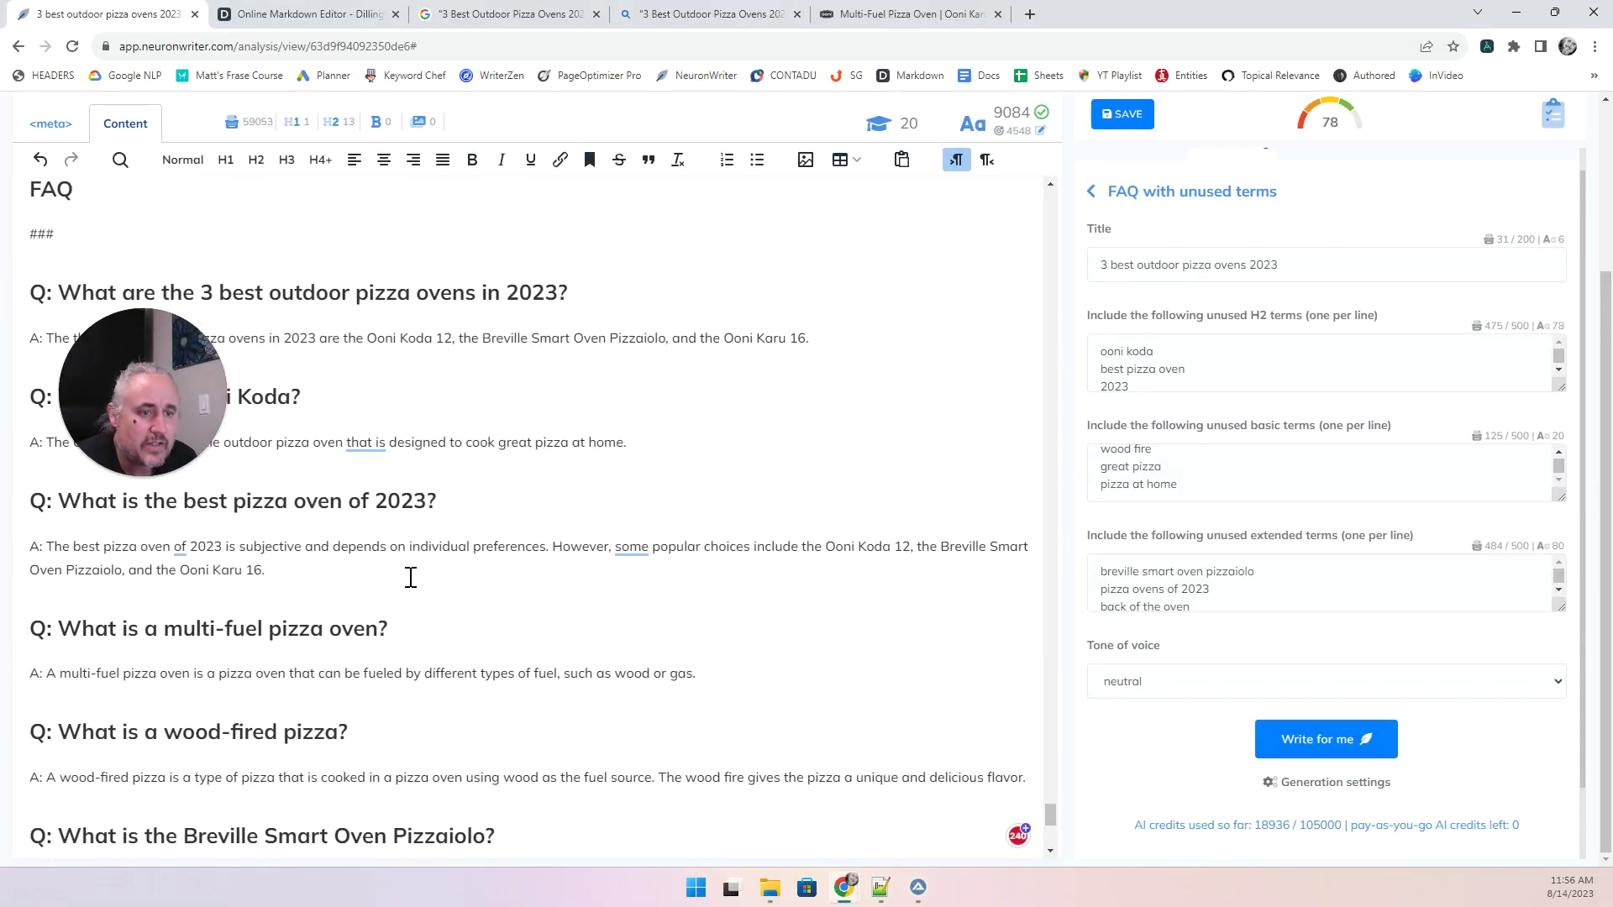
scroll(408, 576, down, 4)
scroll(410, 577, down, 3)
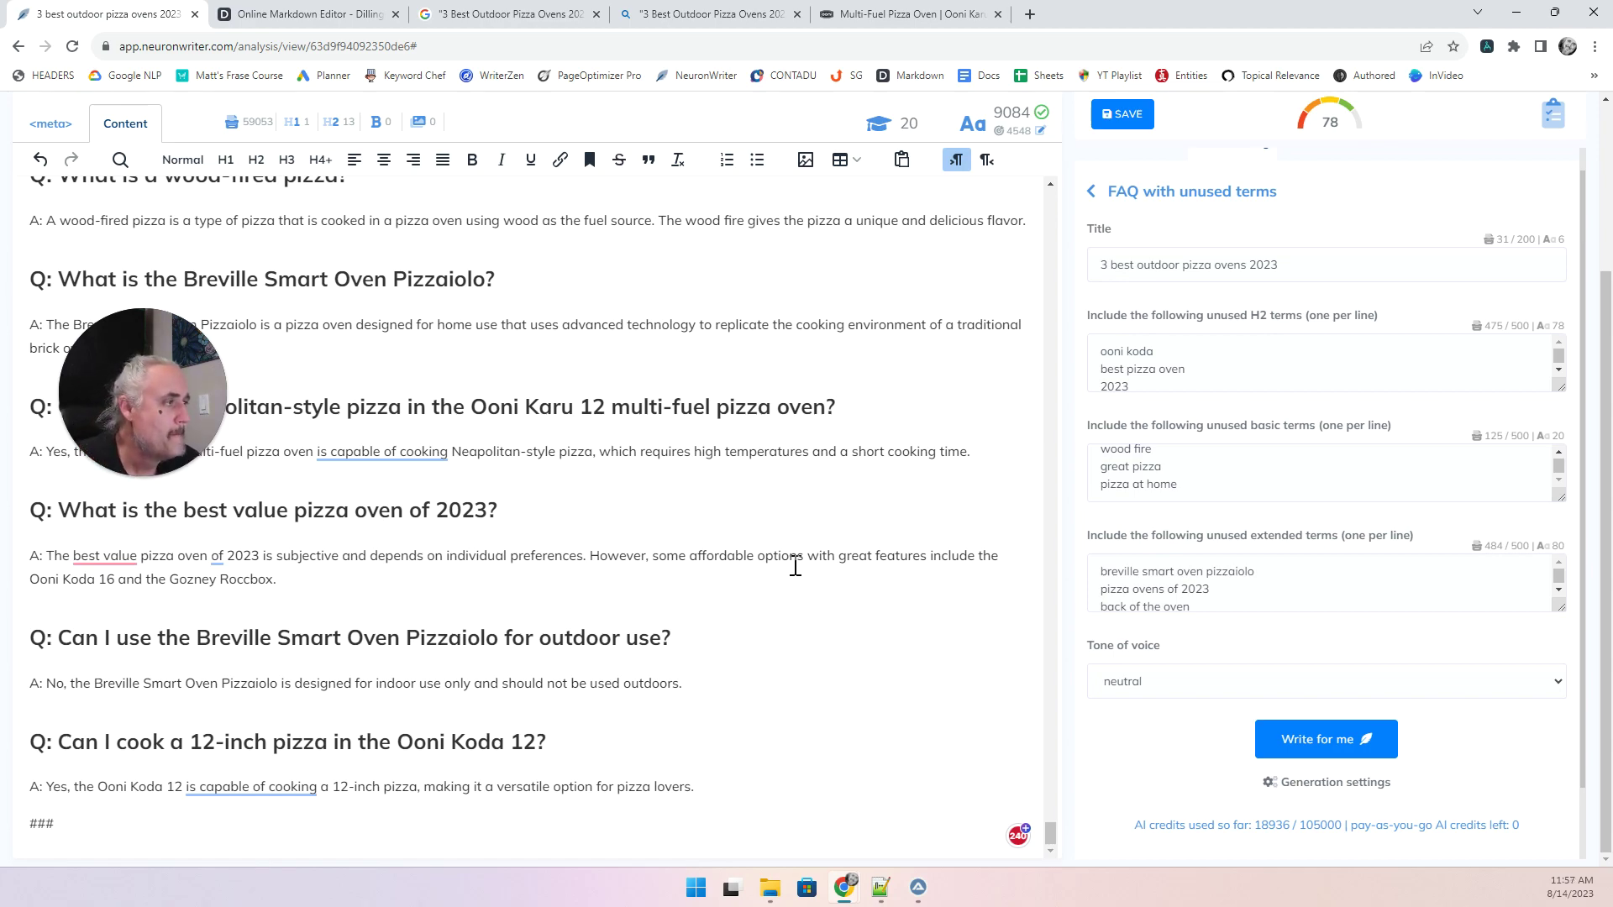
scroll(795, 565, up, 15)
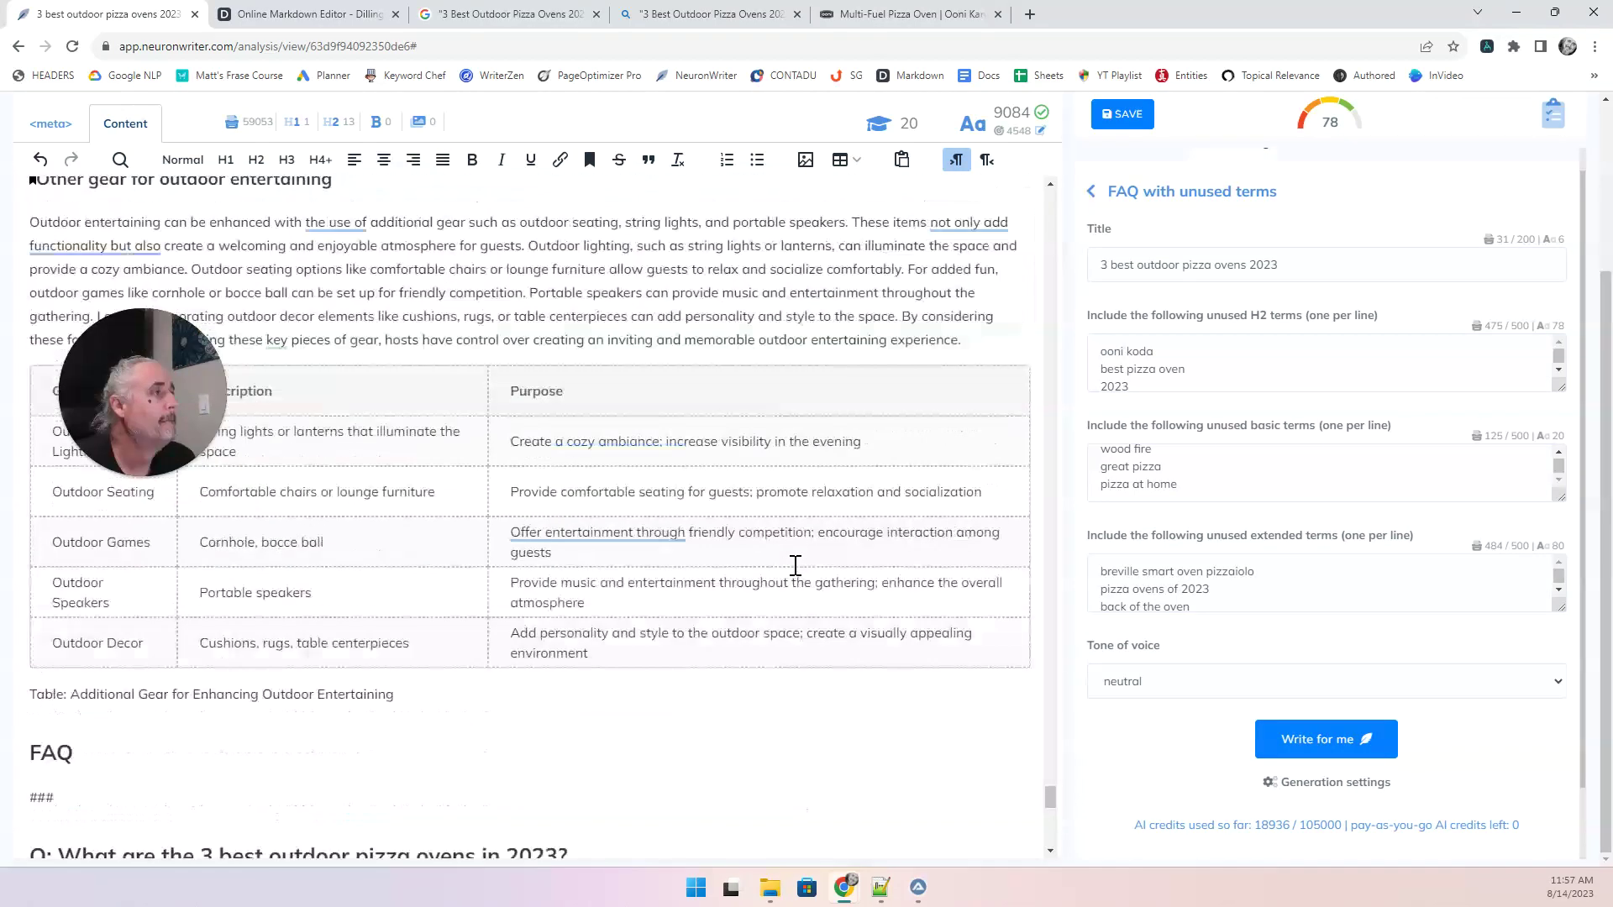
scroll(795, 565, up, 15)
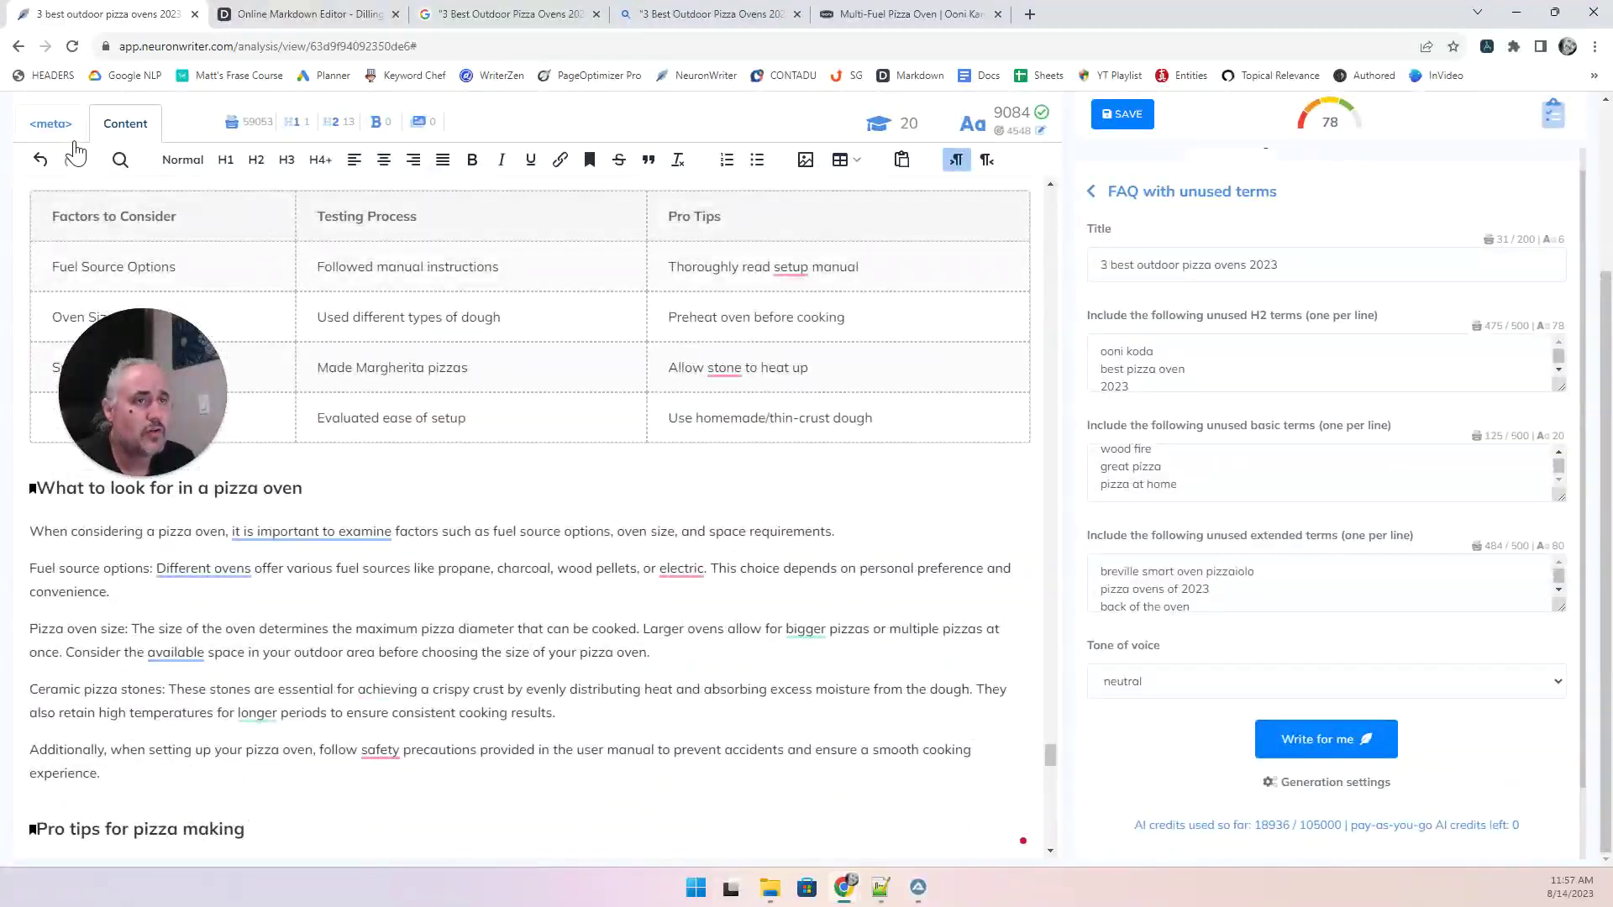
Review the meta title and description terms and examine the breakdown of the overall content score.
scroll(61, 138, up, 3)
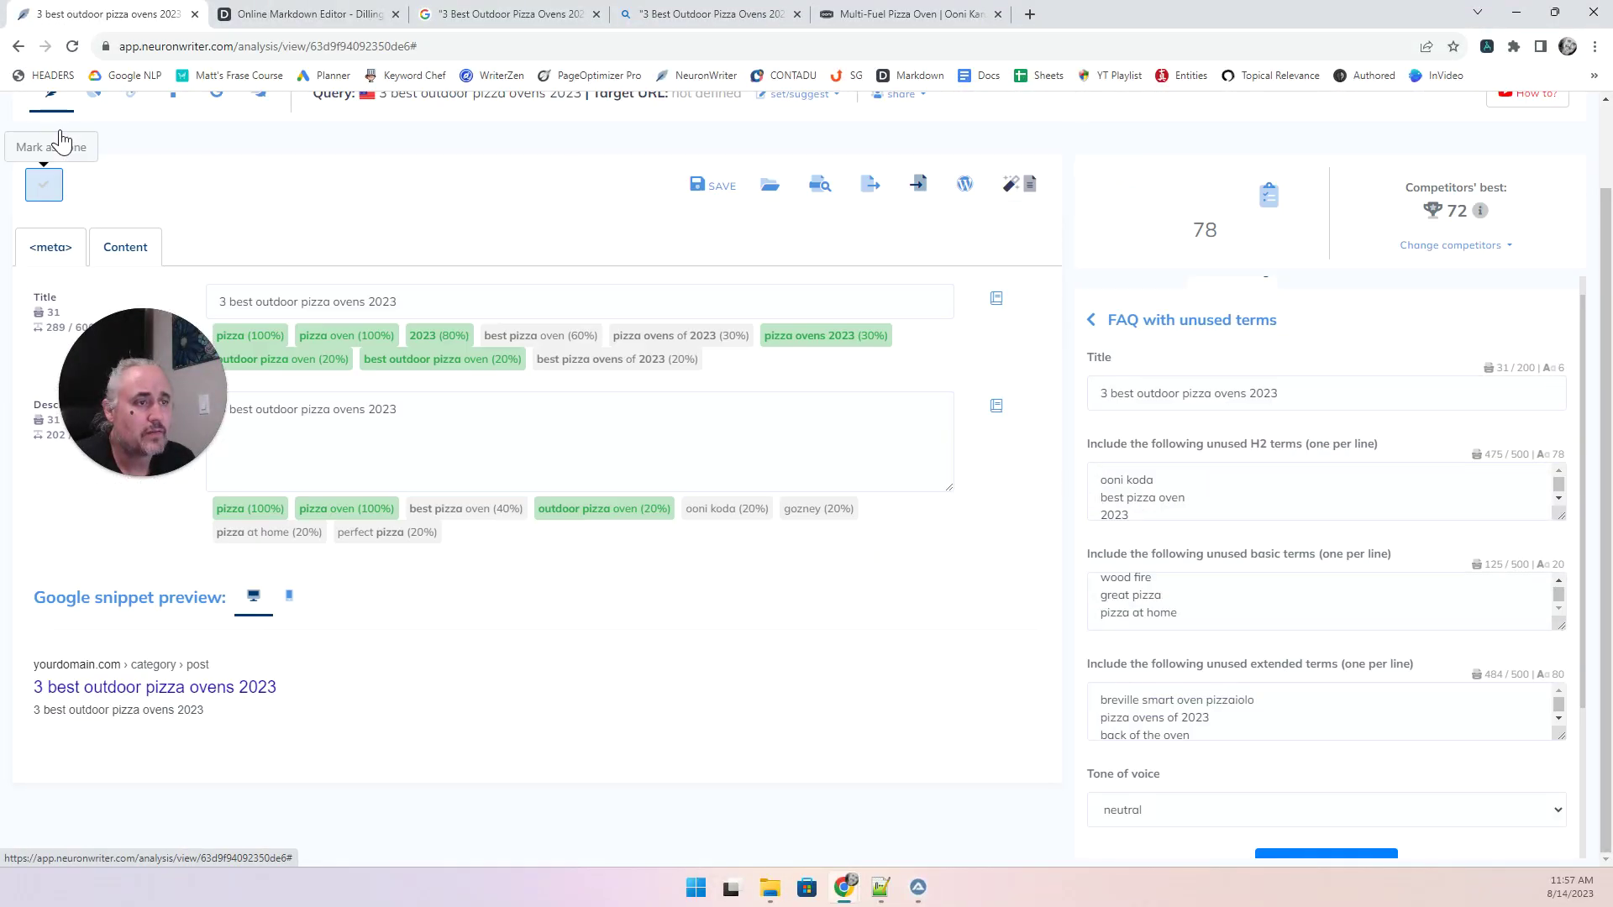
click(1269, 206)
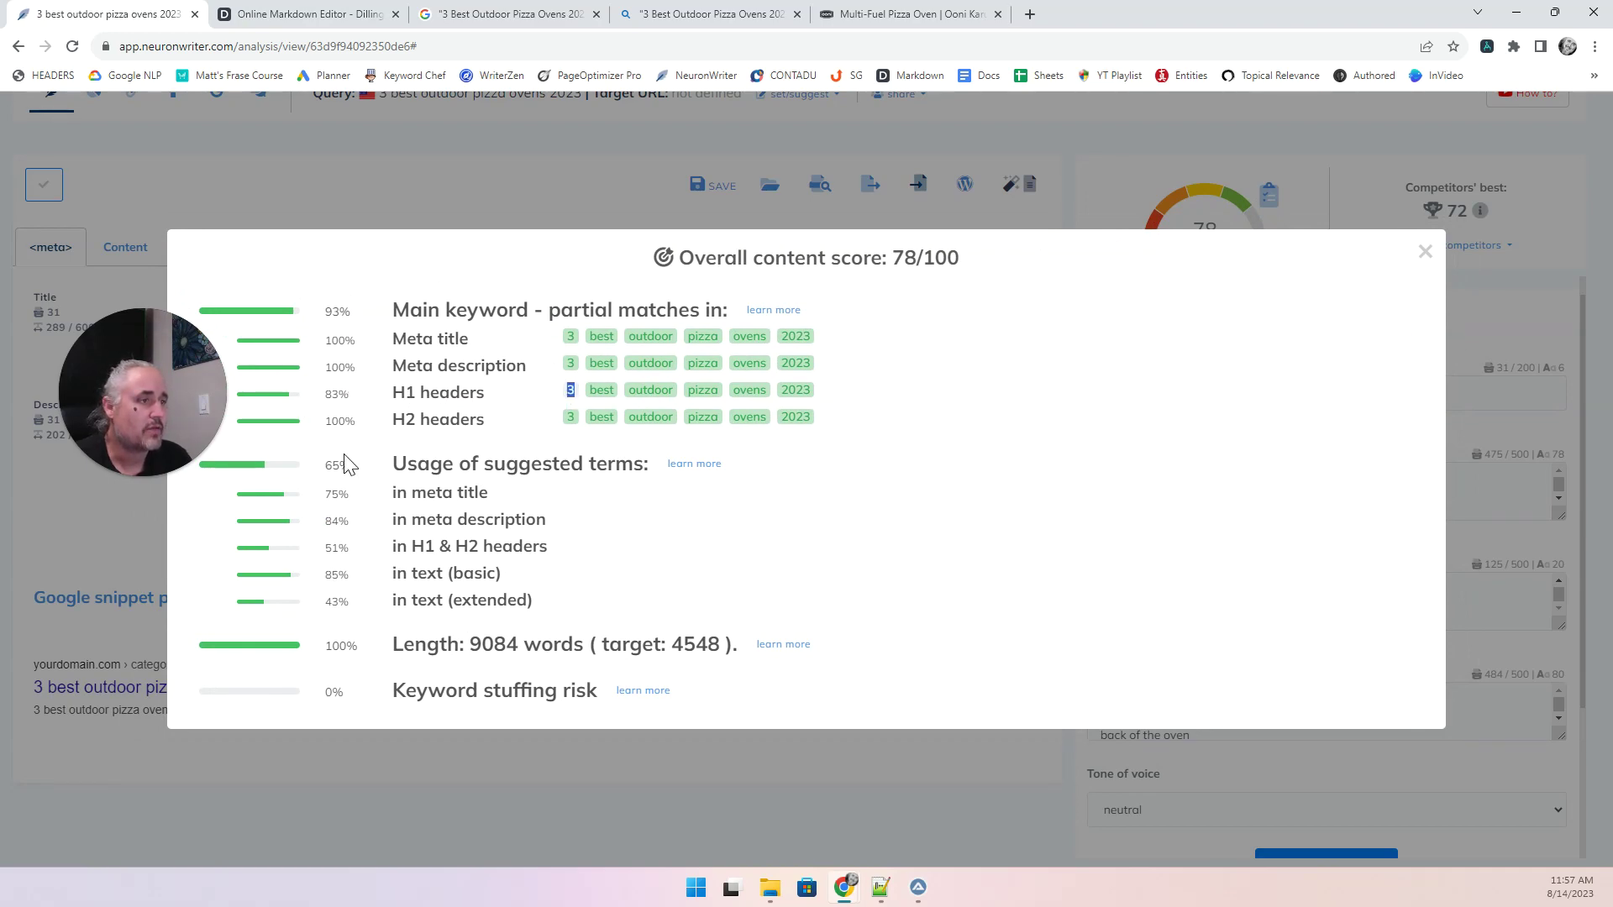
key(Escape)
scroll(572, 511, up, 1)
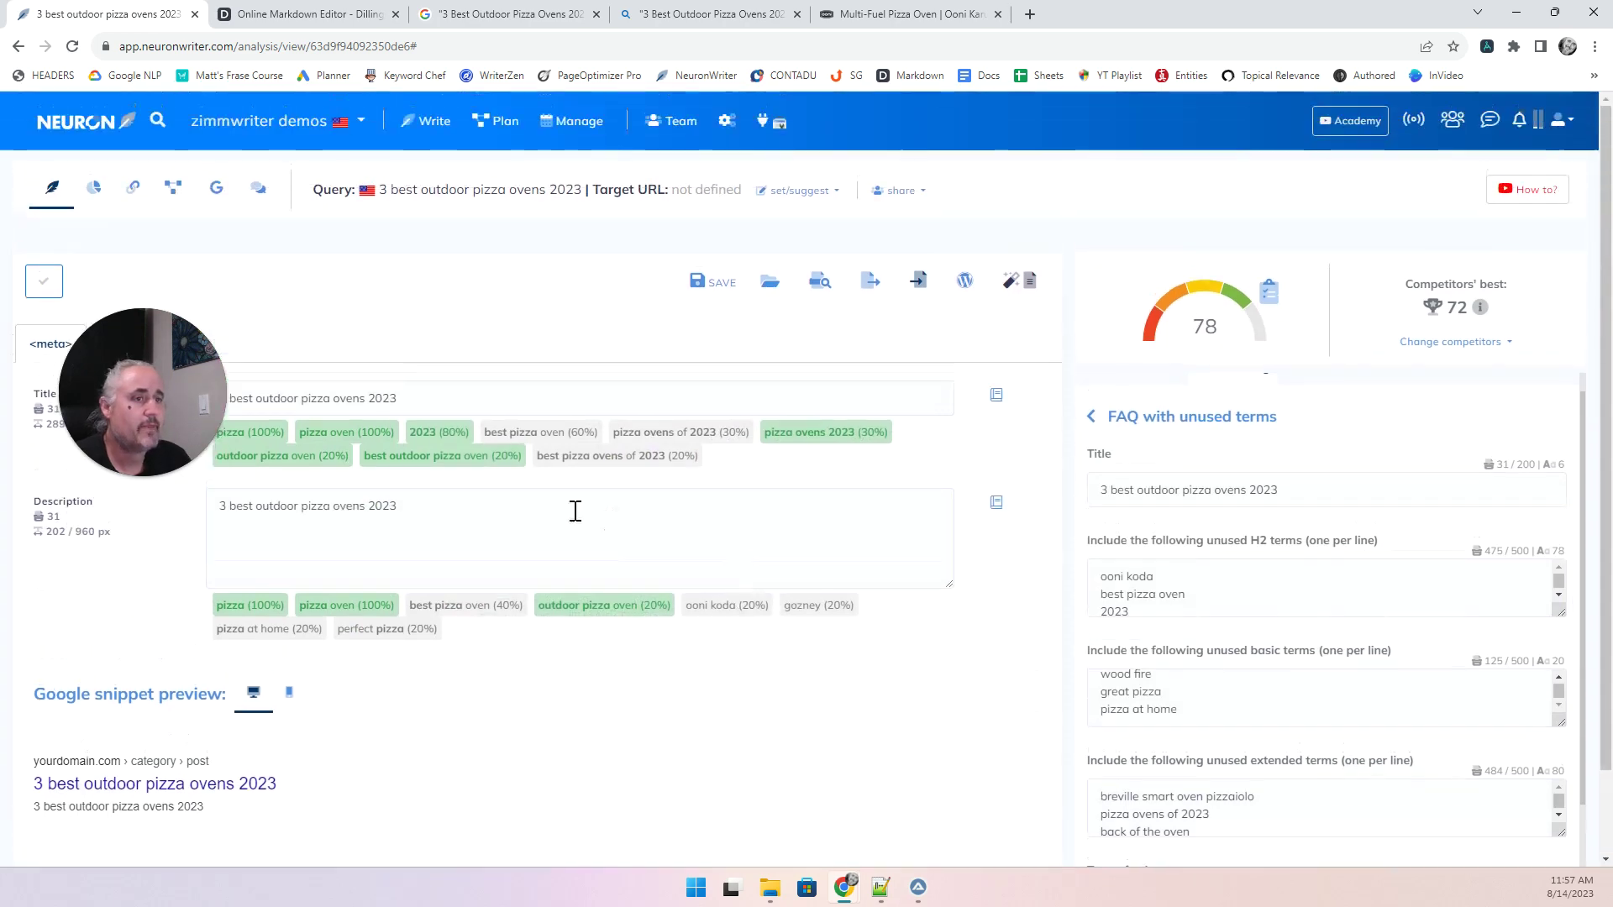
scroll(353, 385, down, 1)
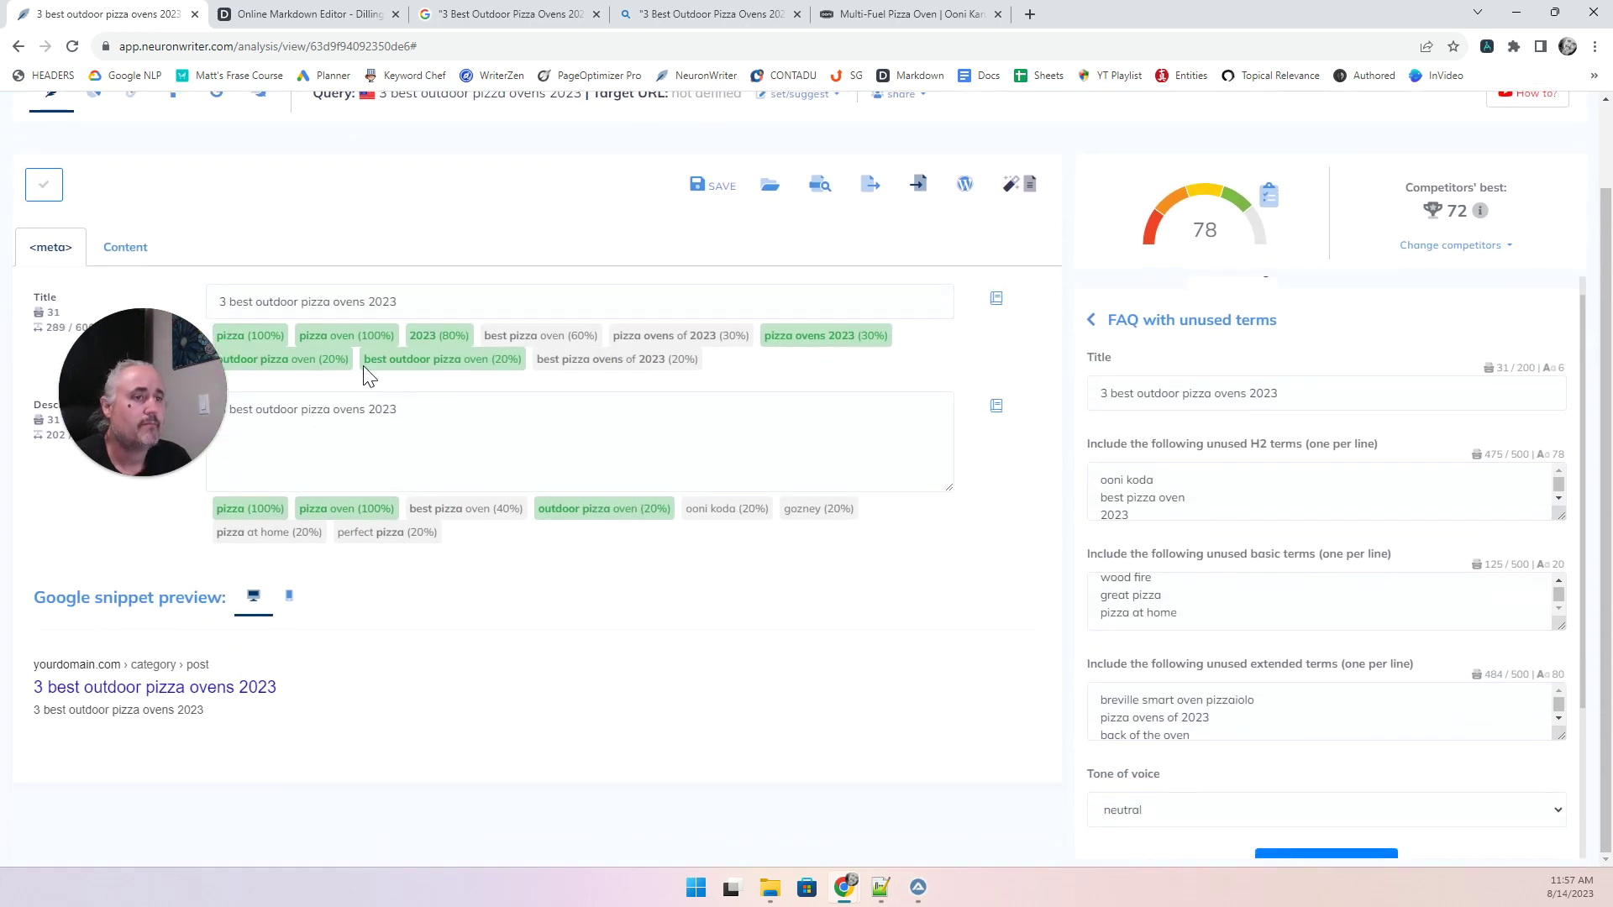
Return to the article content, add 3 at the start of the H1 title, and save the change.
click(124, 245)
scroll(1034, 640, down, 10)
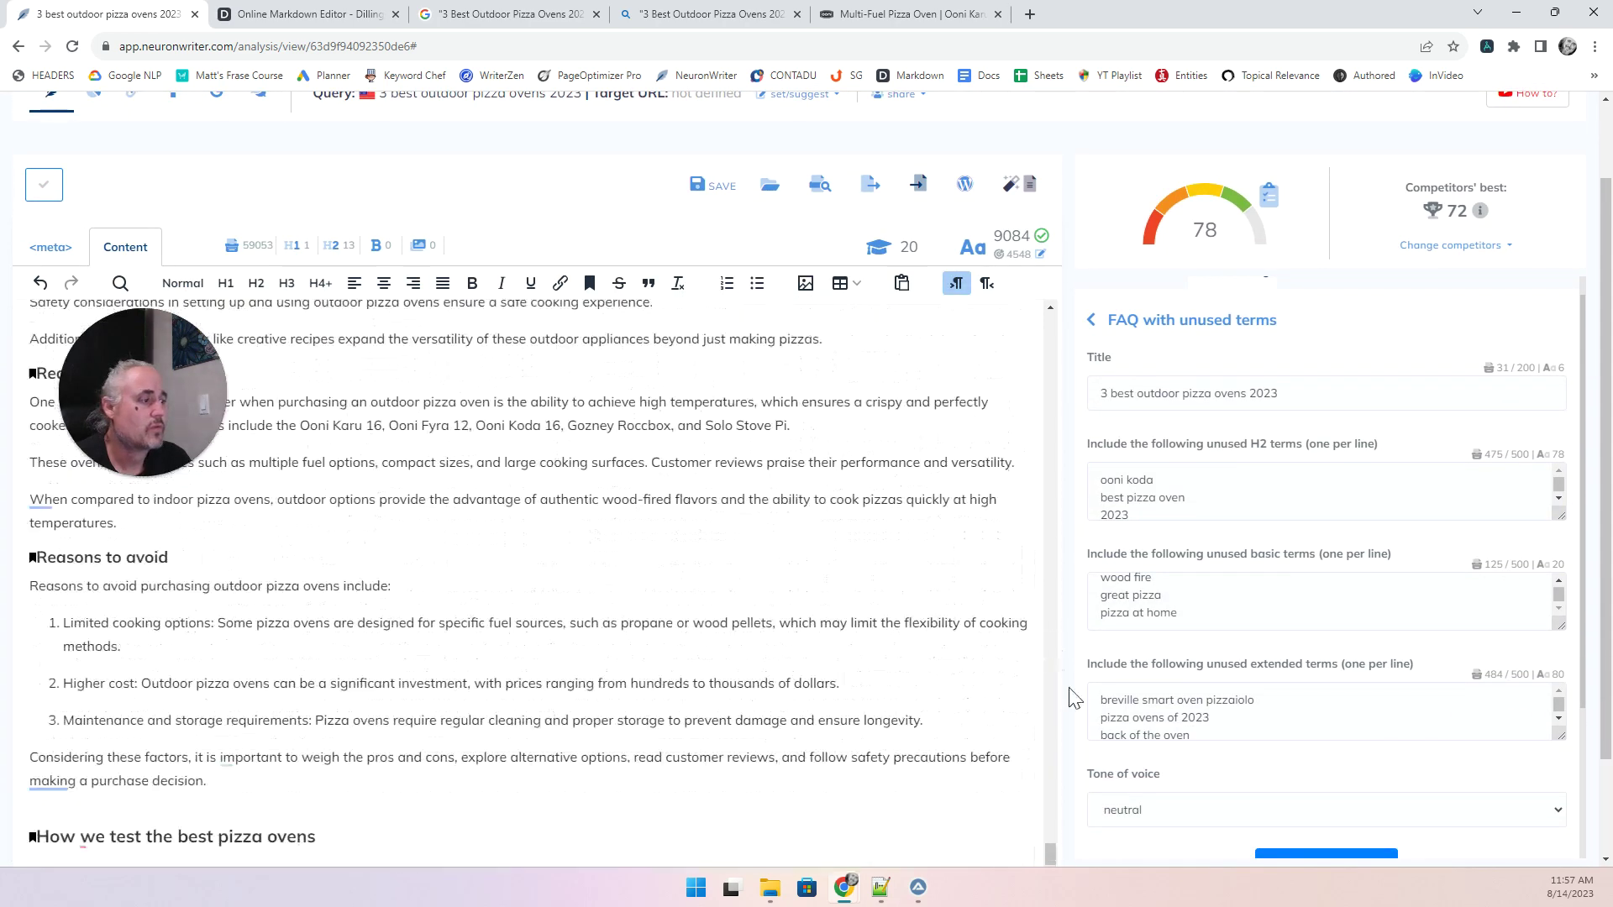
drag(1050, 849, 1055, 299)
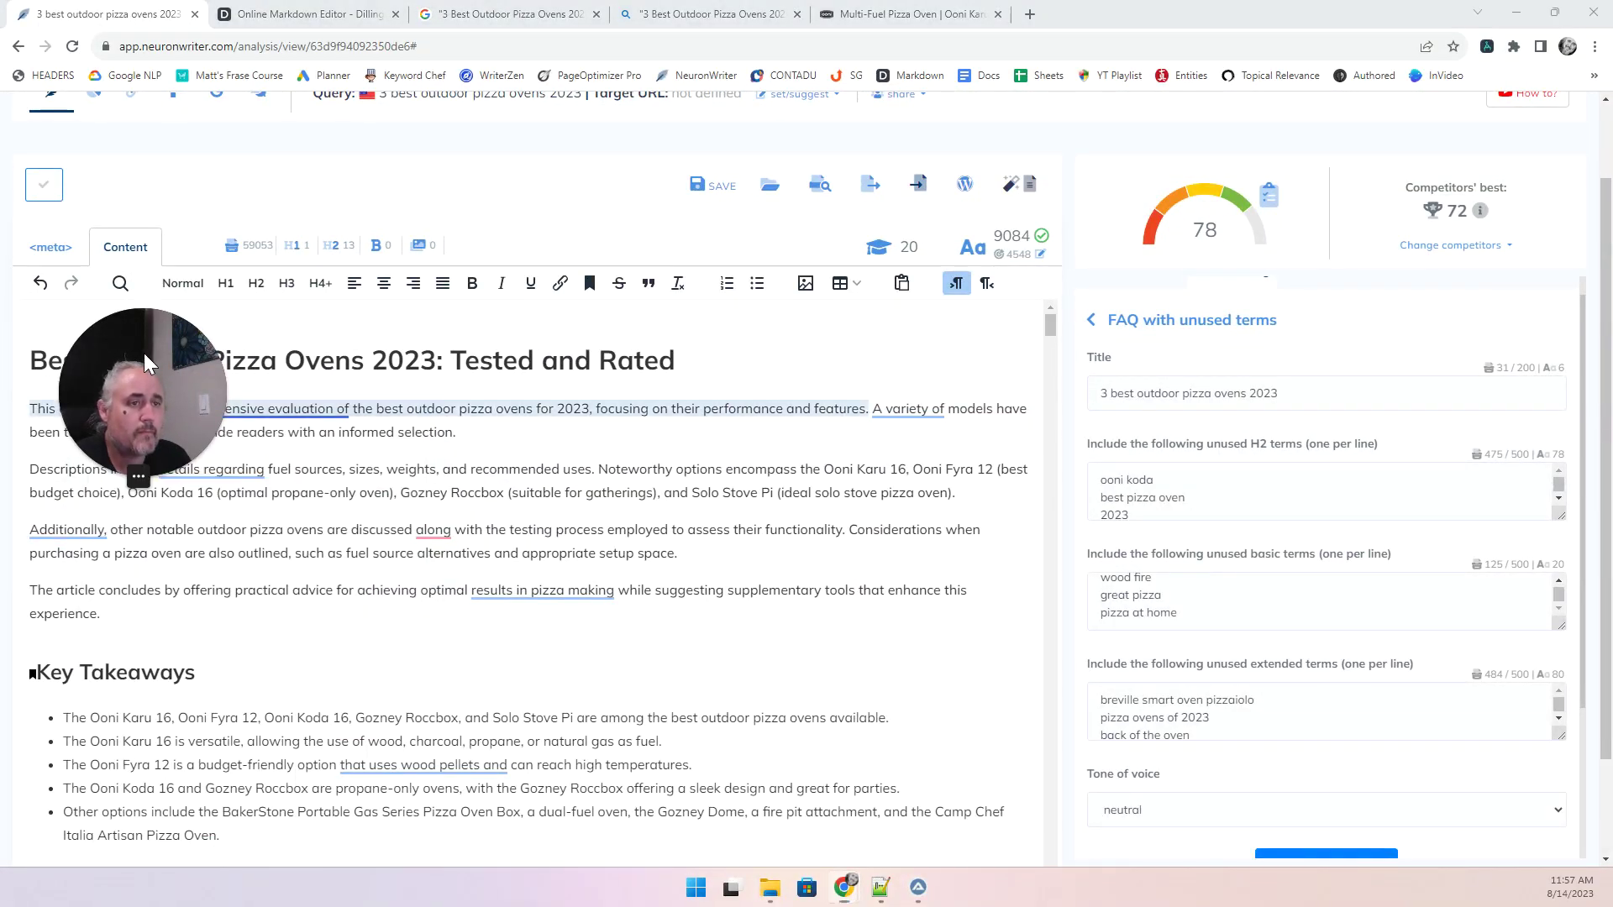
scroll(318, 598, down, 3)
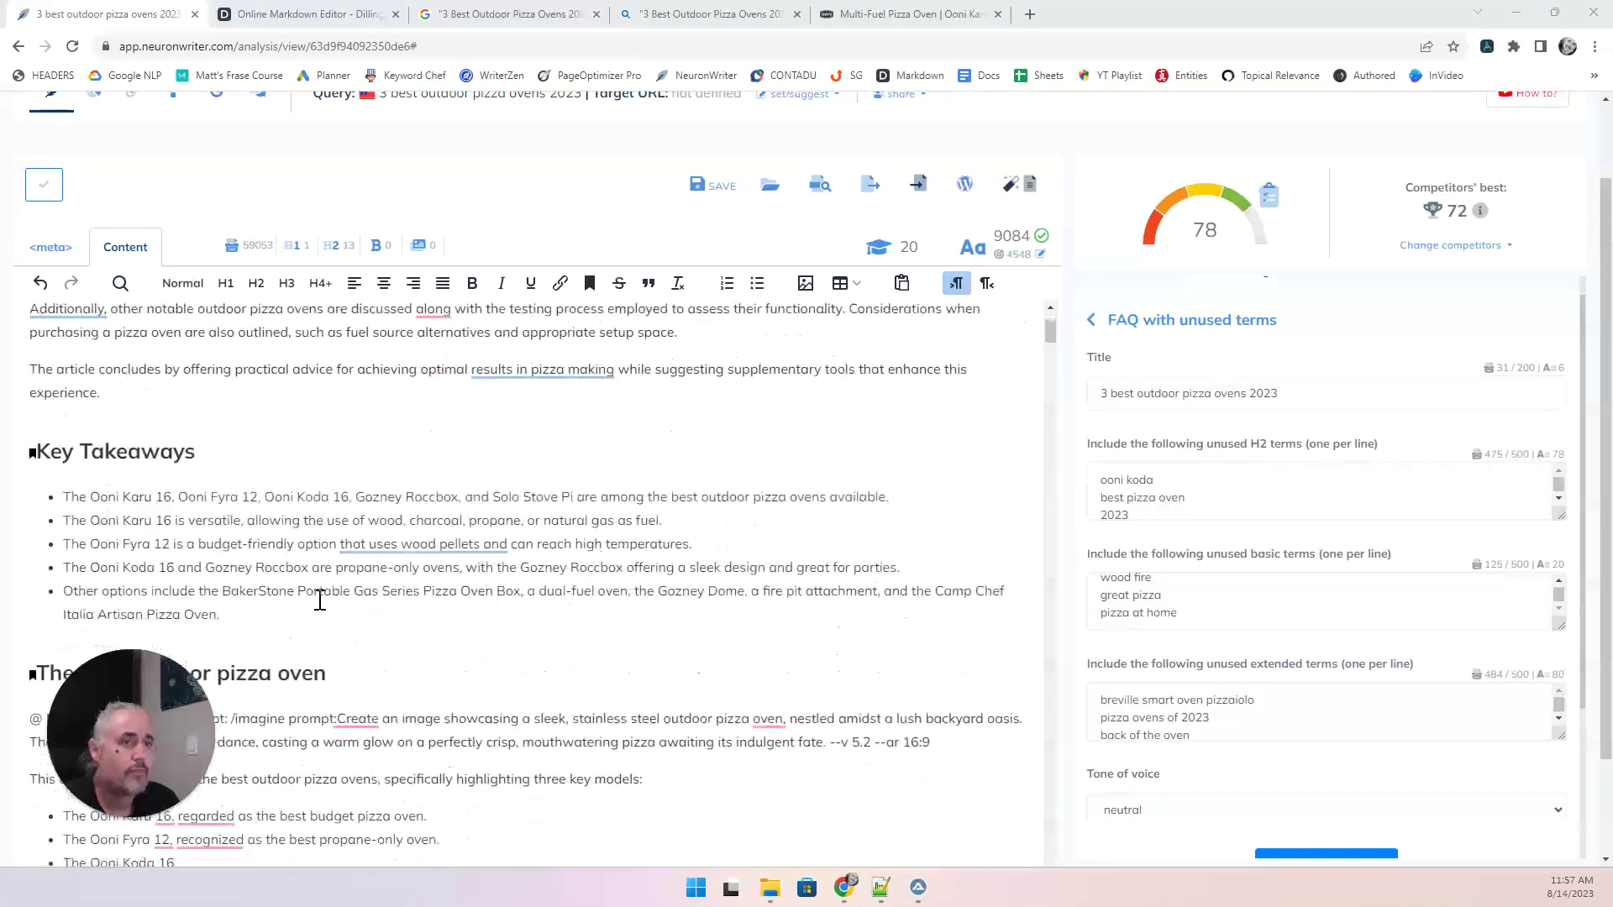
scroll(318, 598, up, 3)
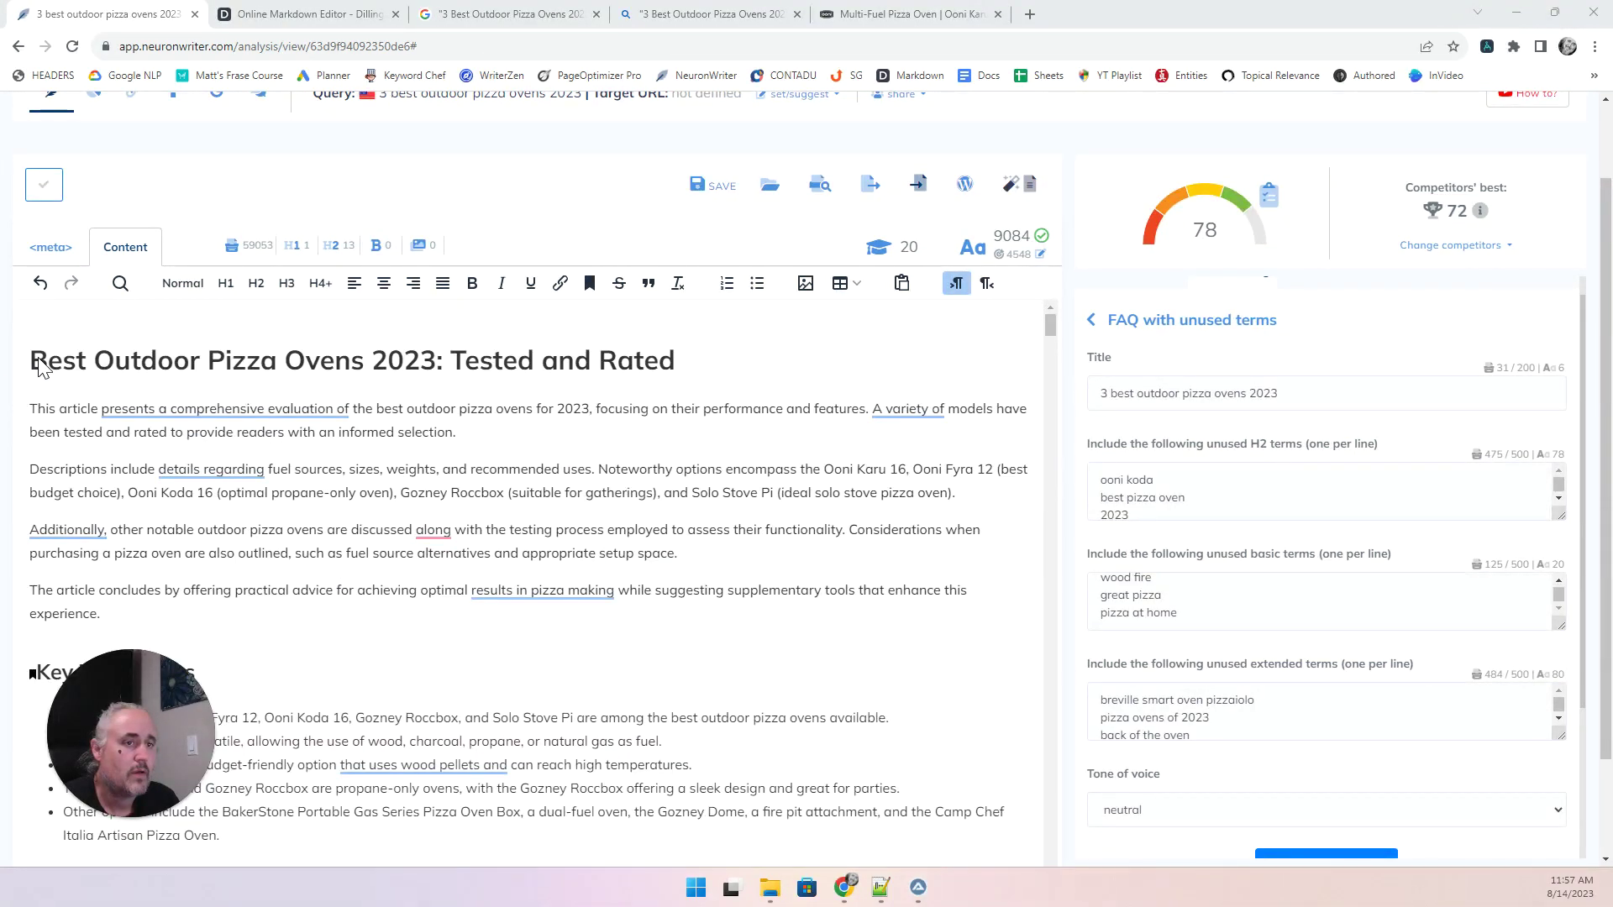
click(62, 361)
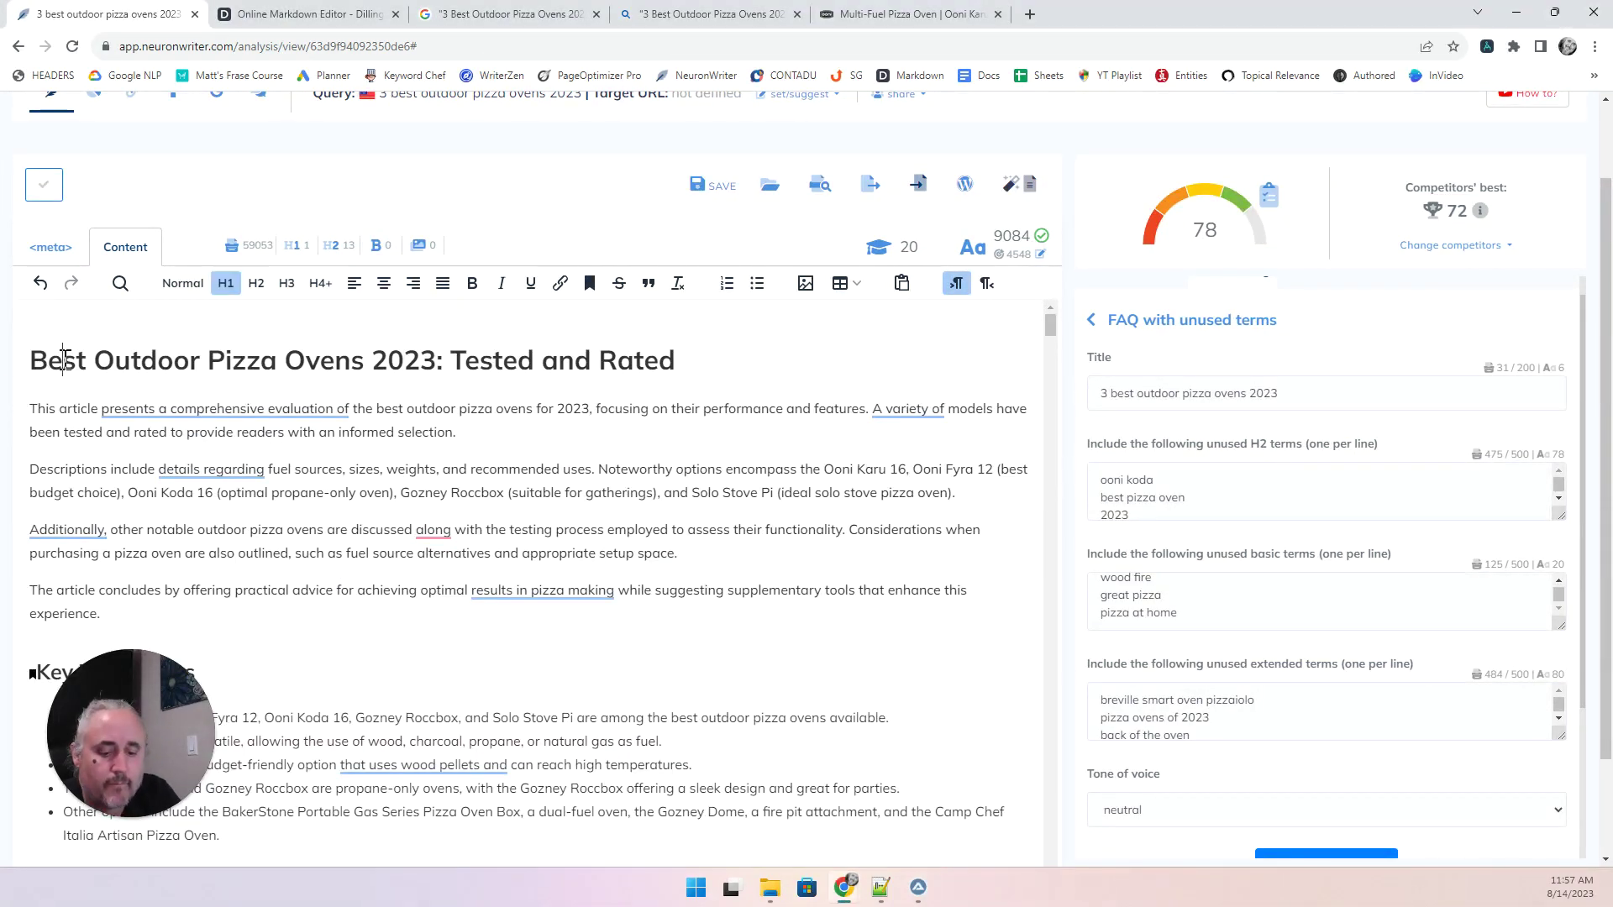
key(Home)
text(3)
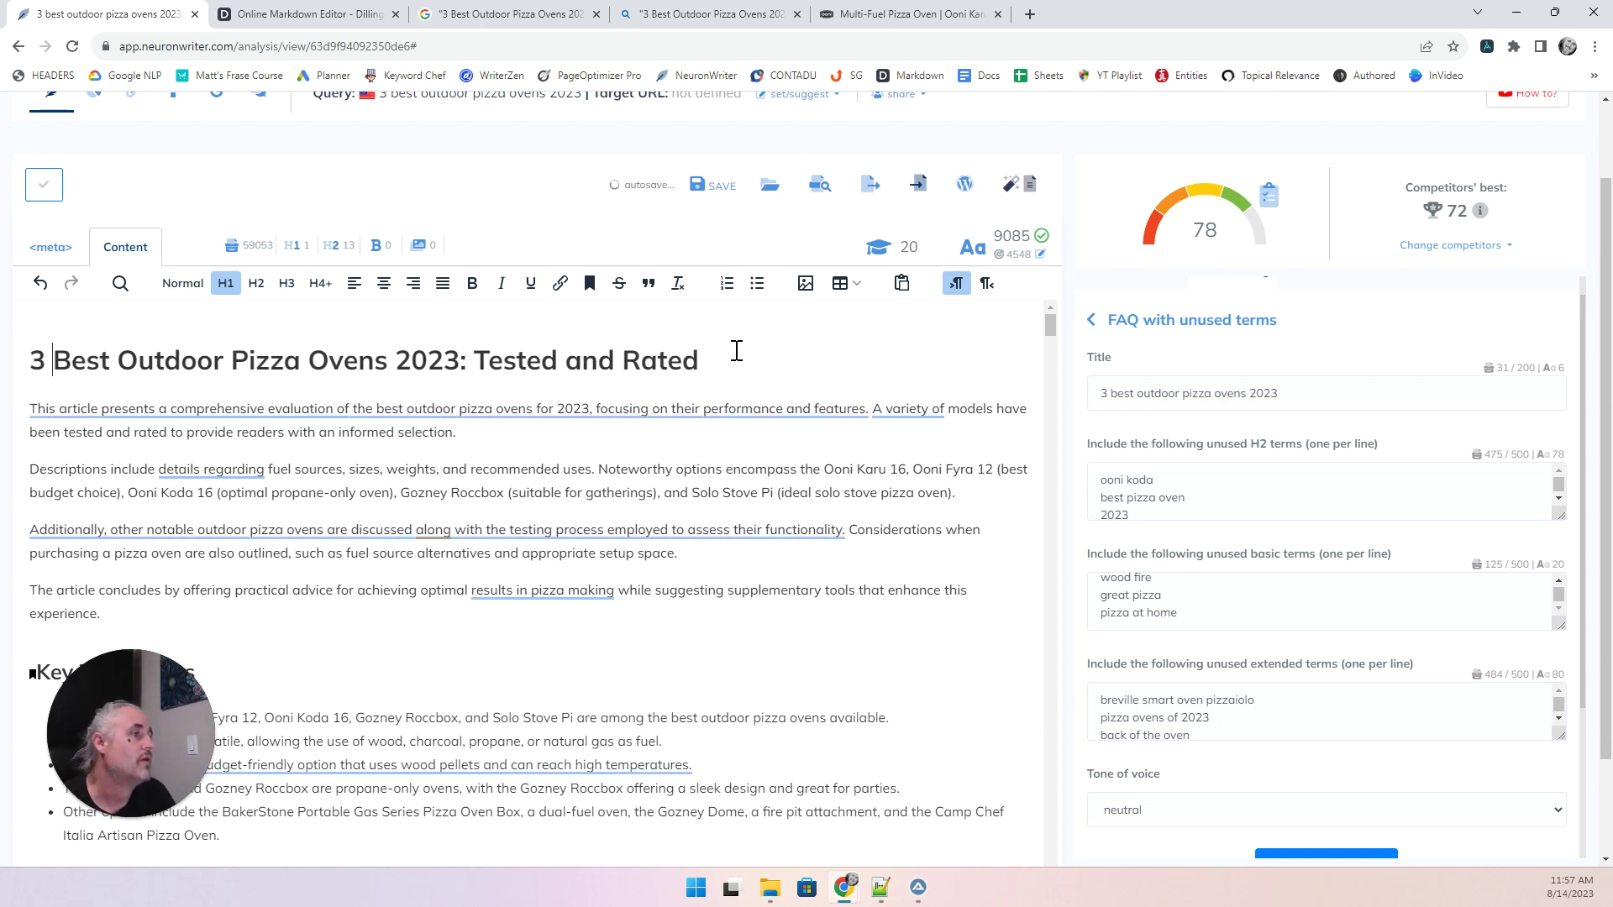
click(764, 370)
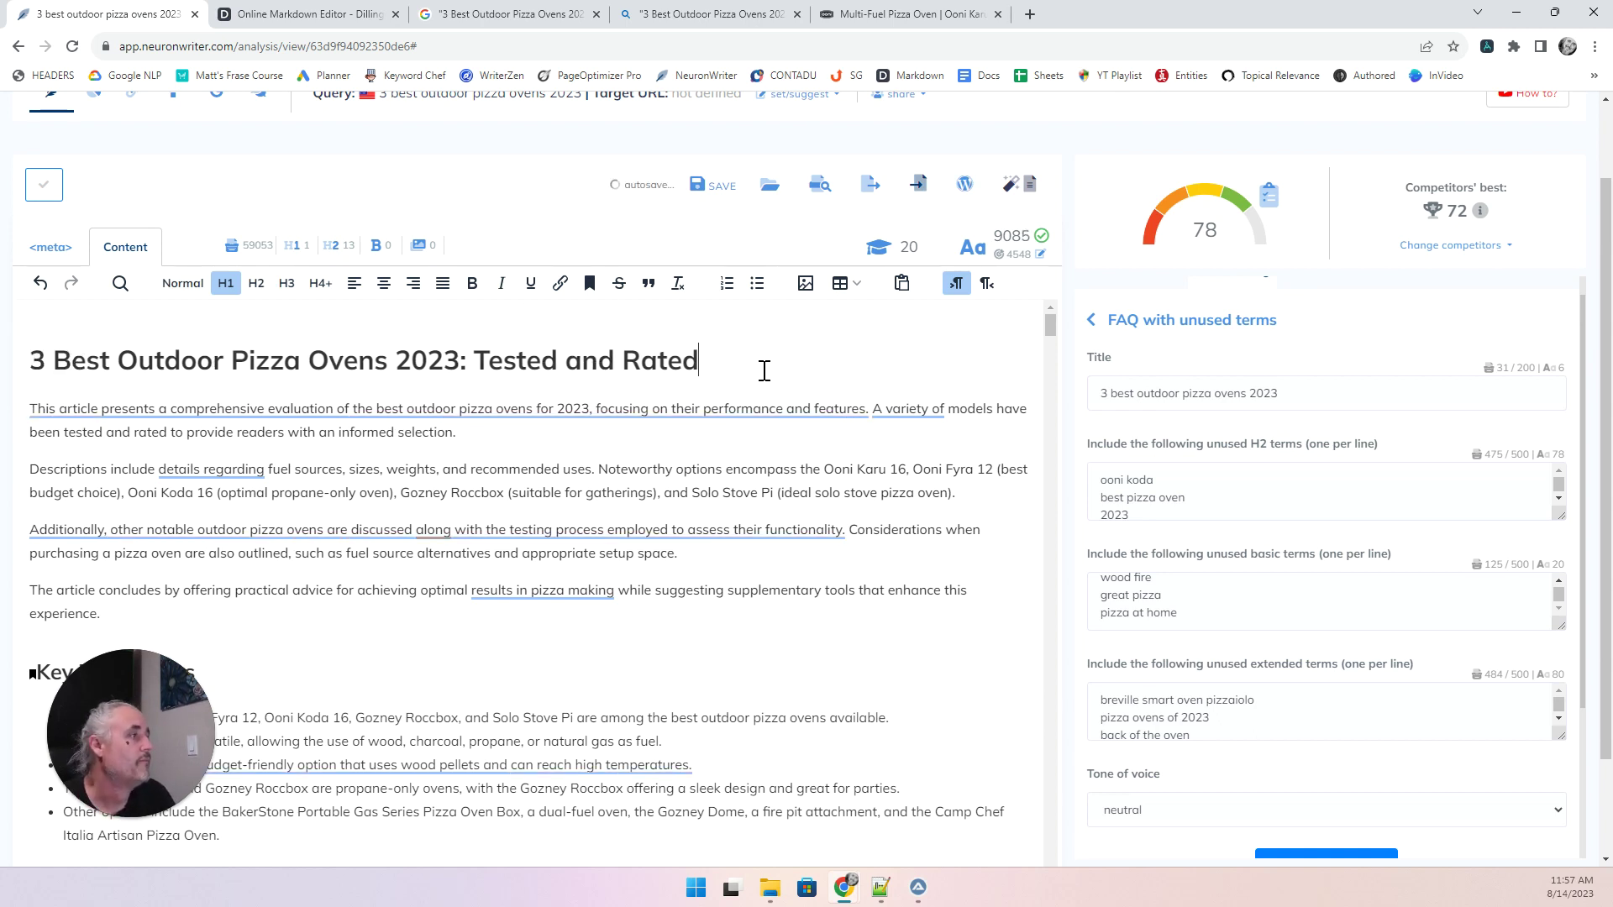
click(716, 199)
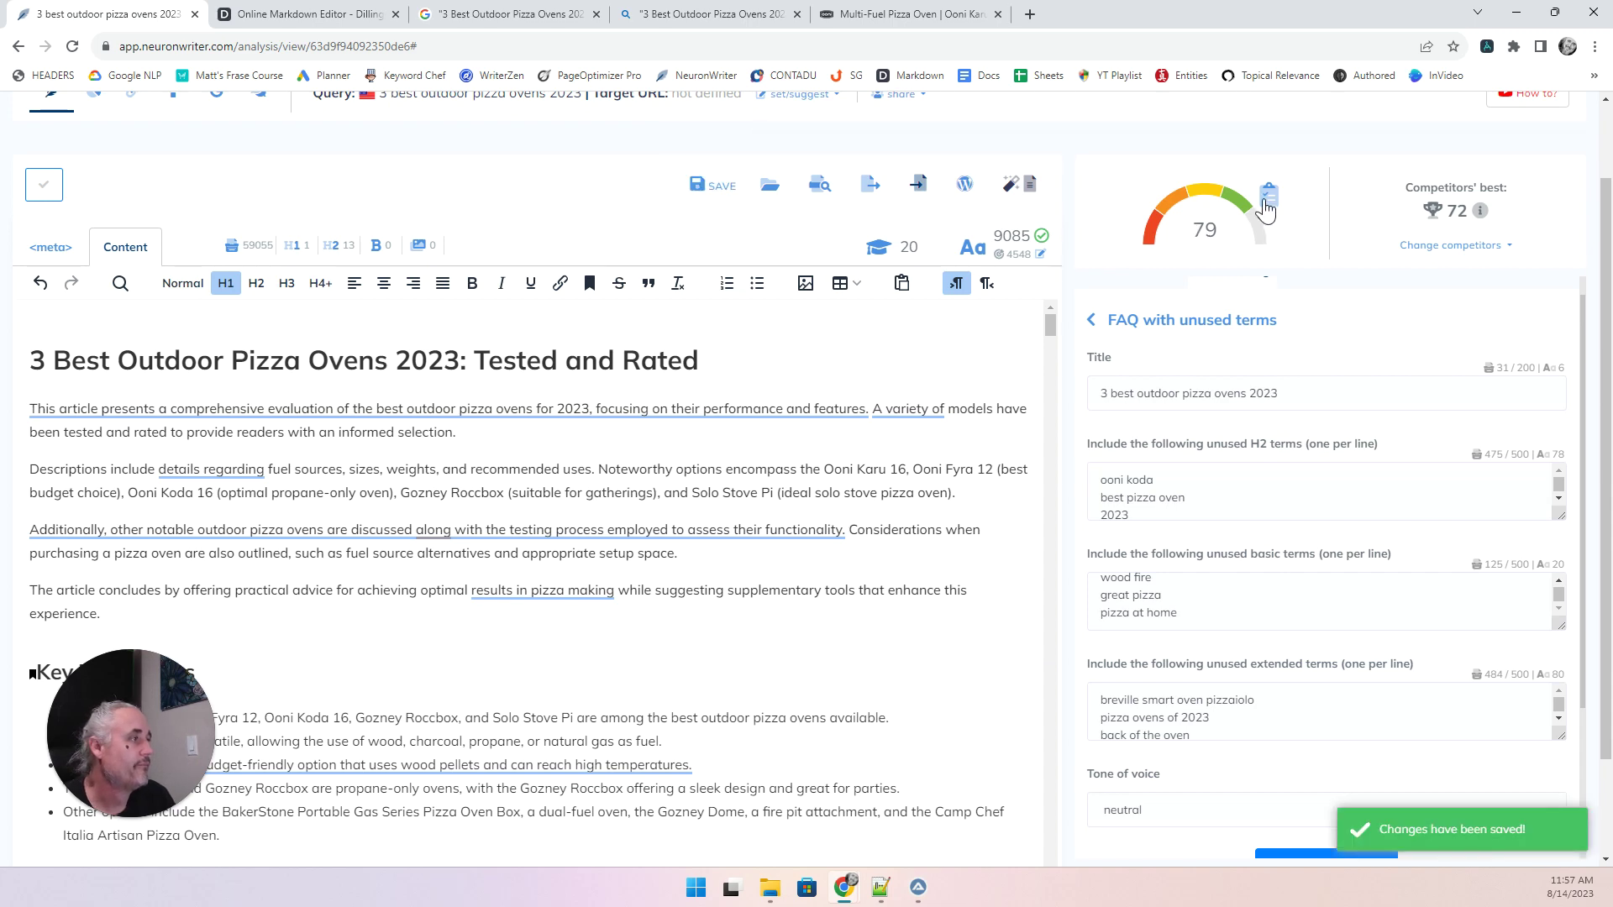
Recheck the content score breakdown, and filter the article's content terms to those not used to examine the remaining extended terms.
click(1268, 202)
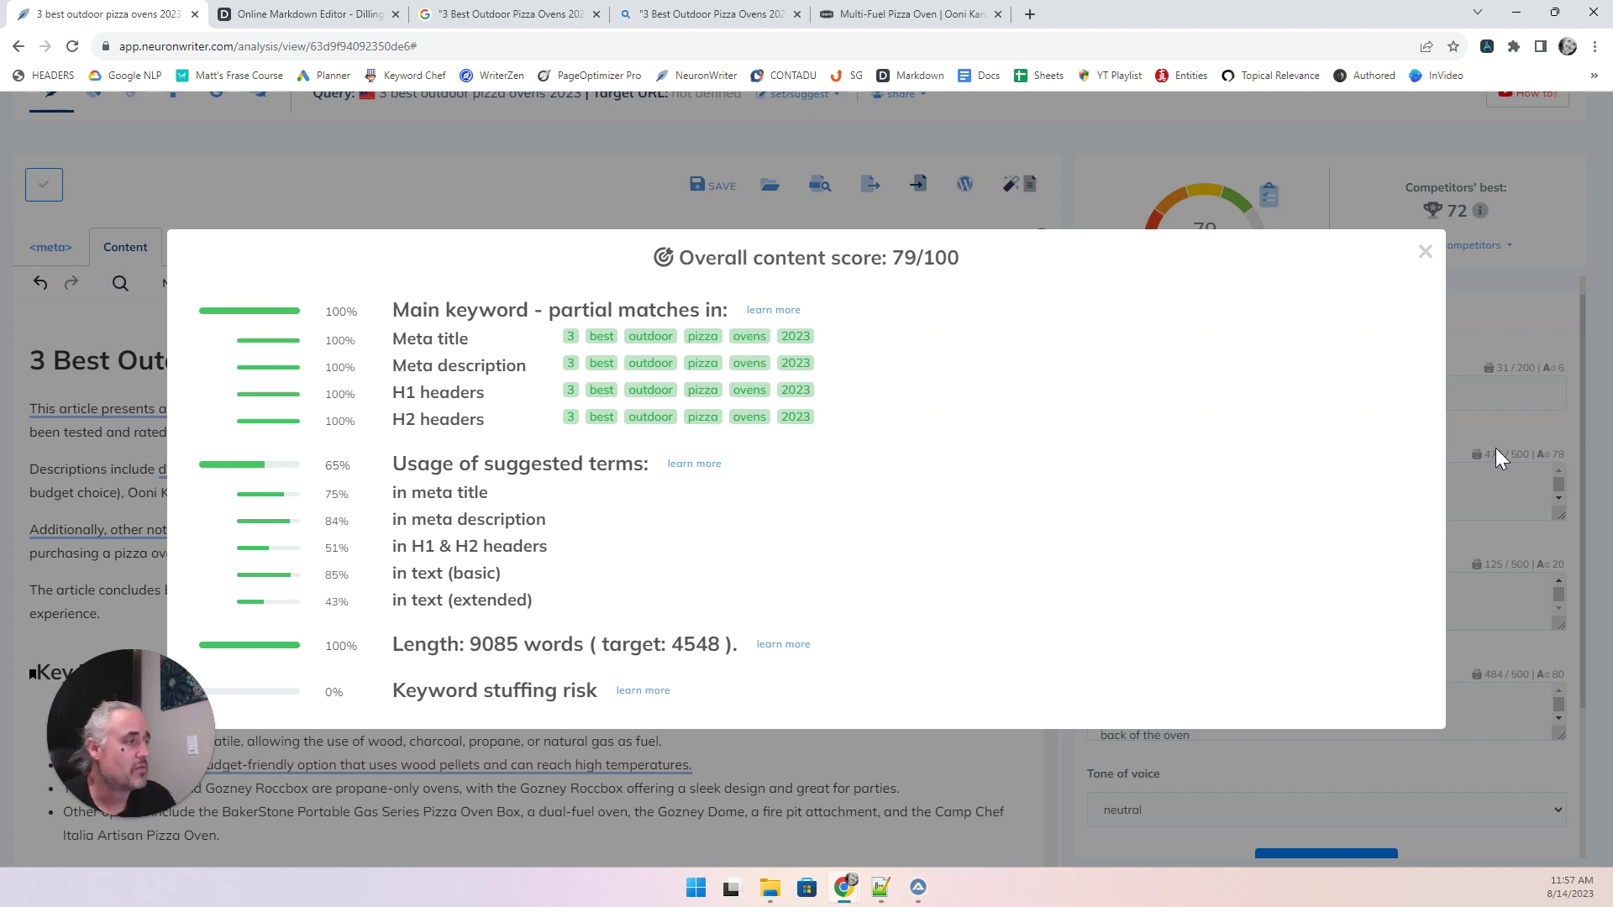
click(1424, 251)
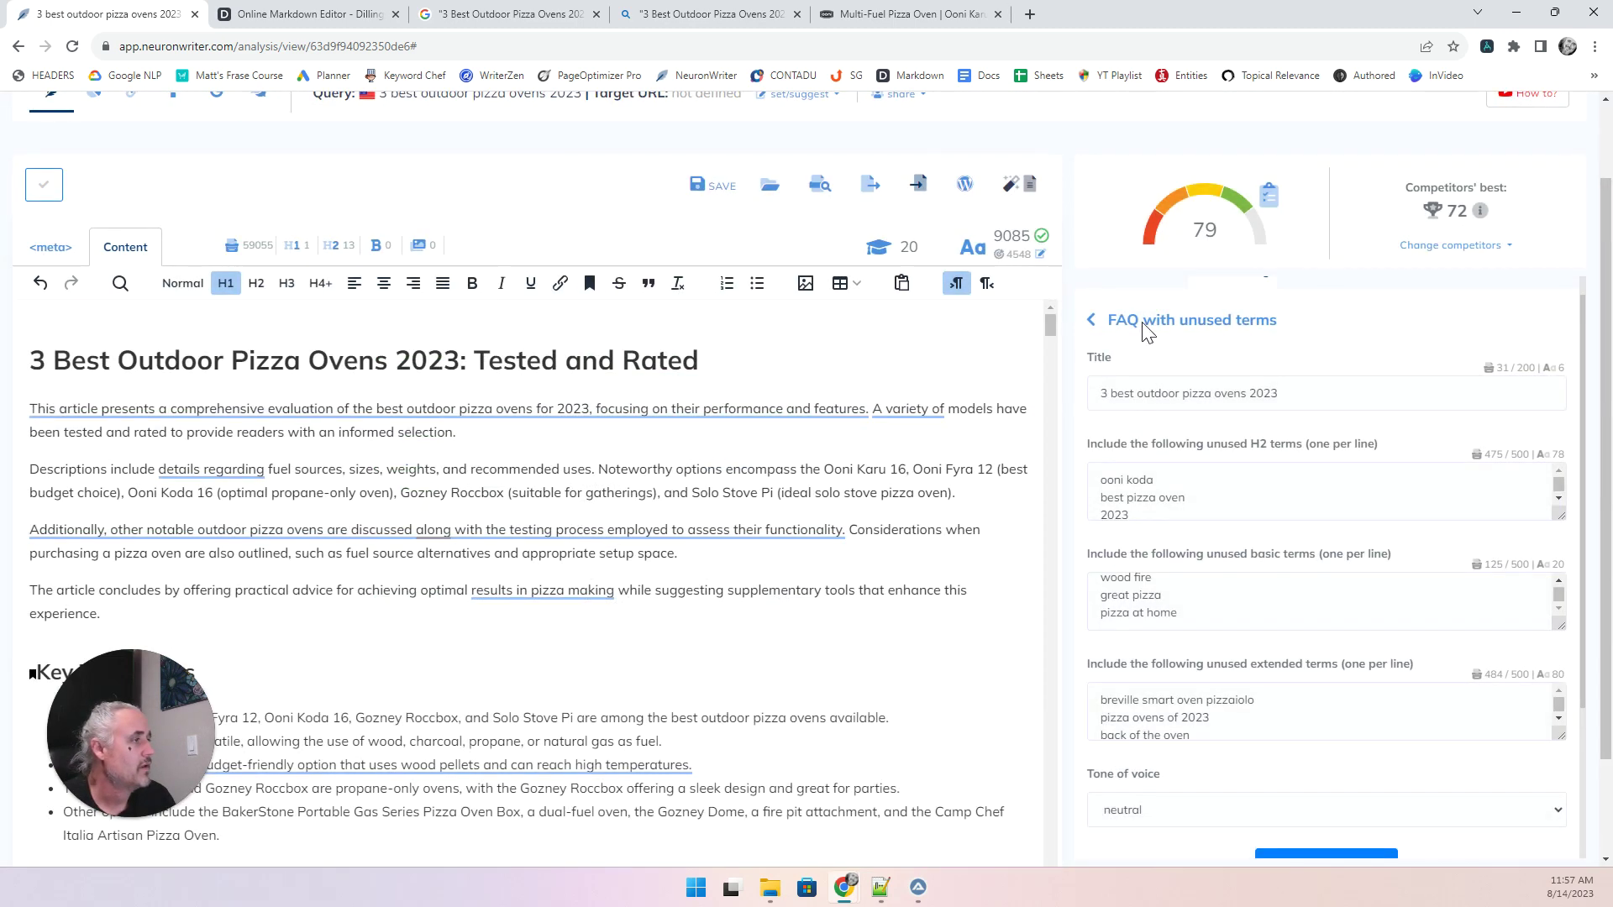
click(1092, 320)
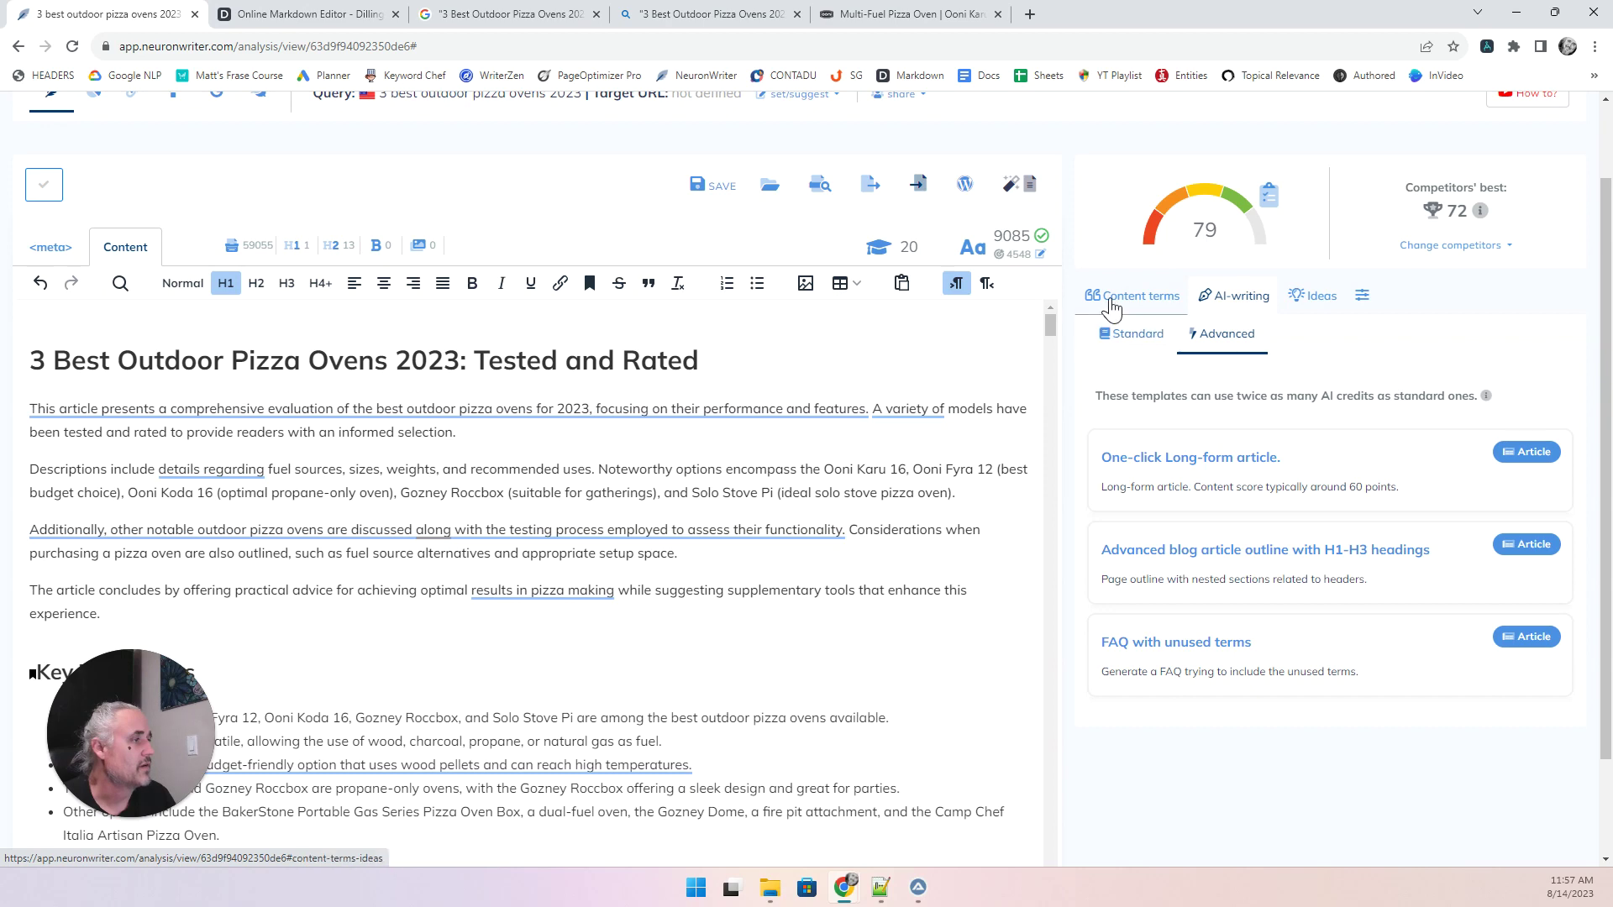
click(1111, 311)
click(1466, 339)
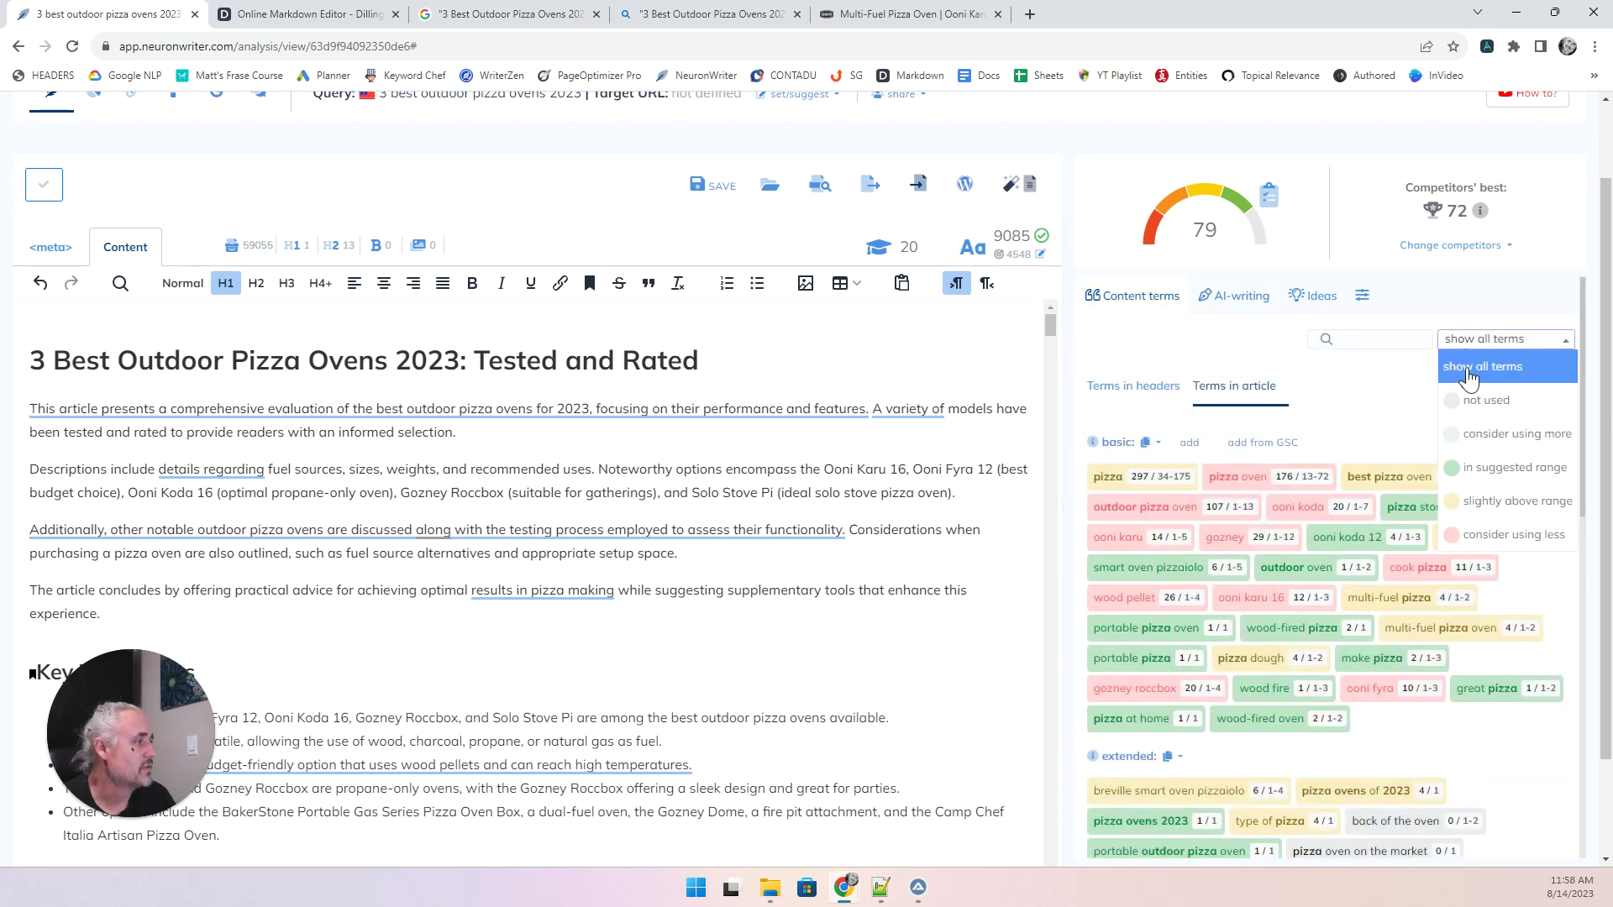
click(1485, 402)
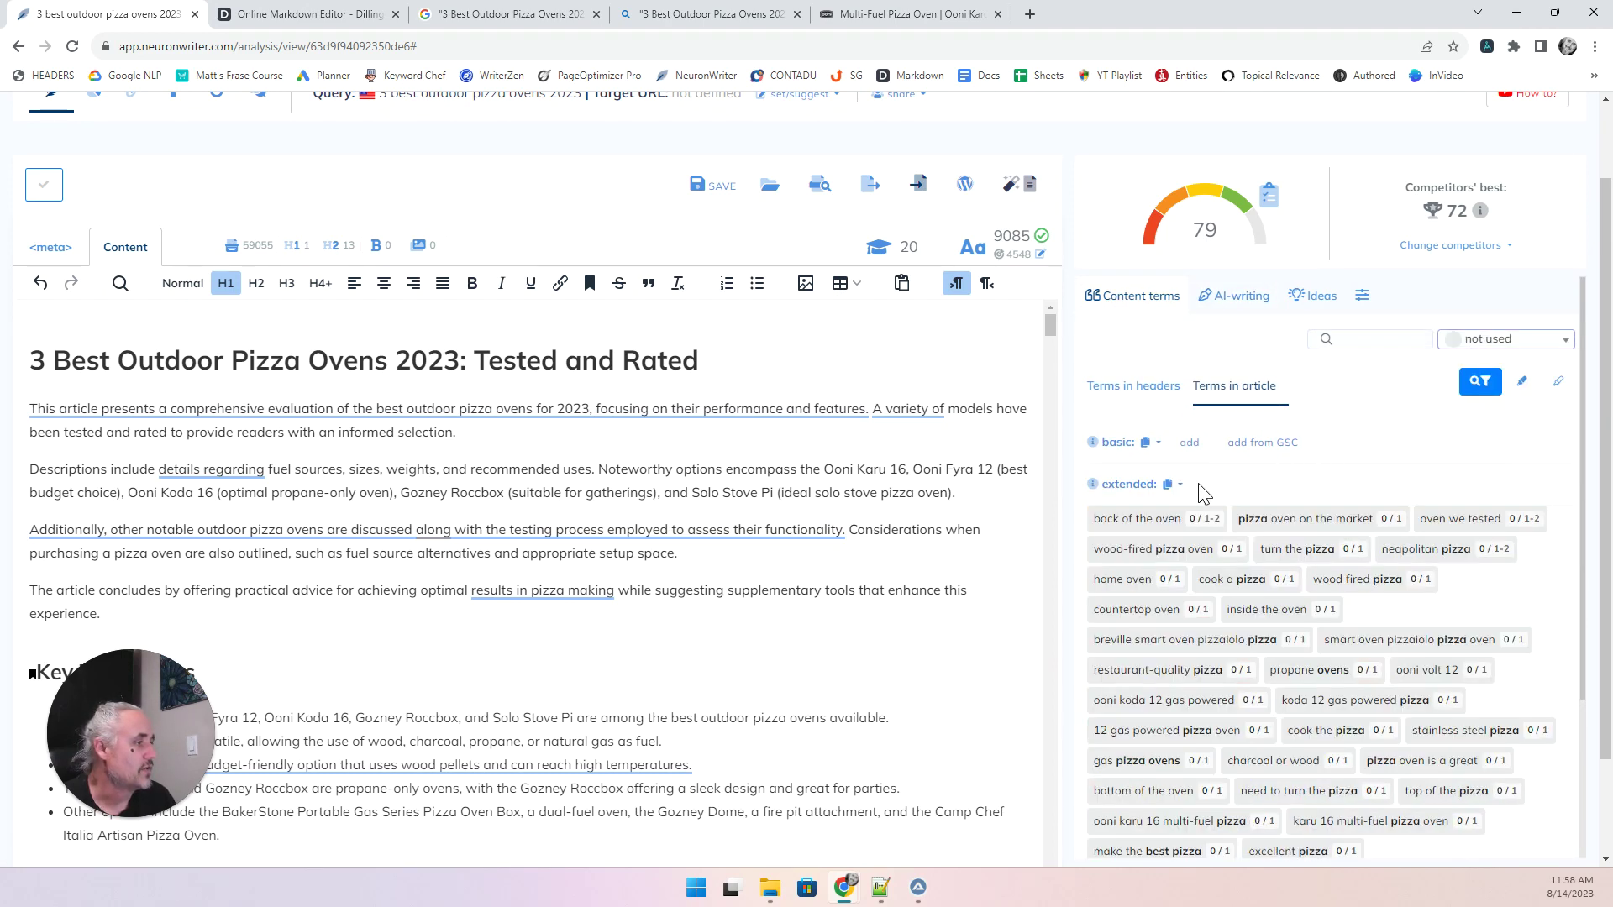
scroll(1354, 504, down, 3)
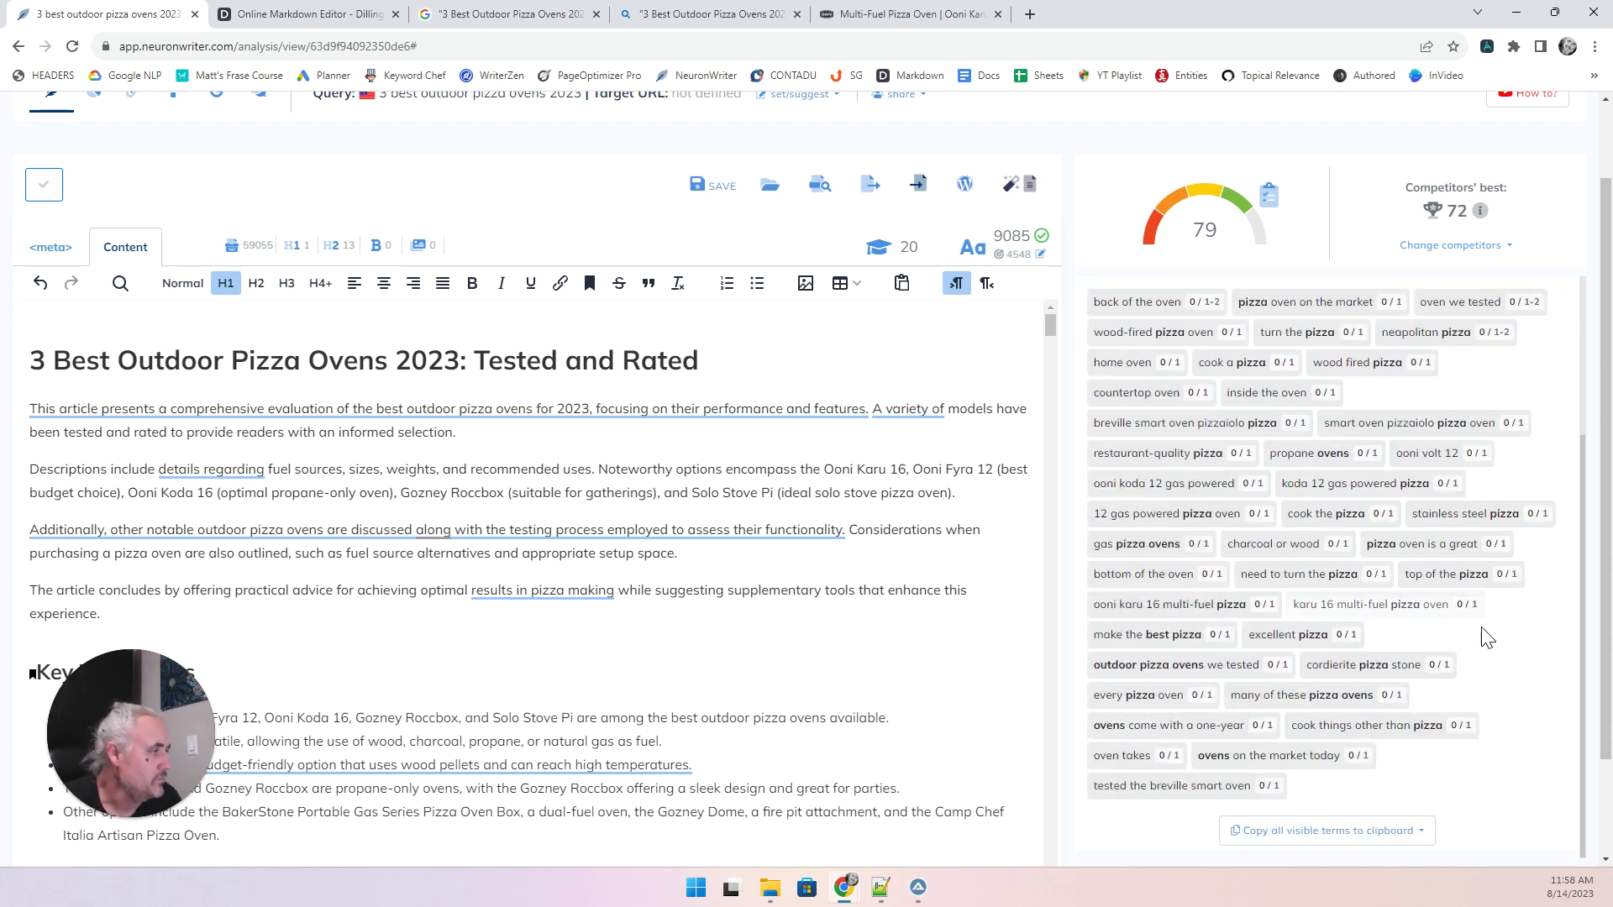
scroll(1525, 666, up, 1)
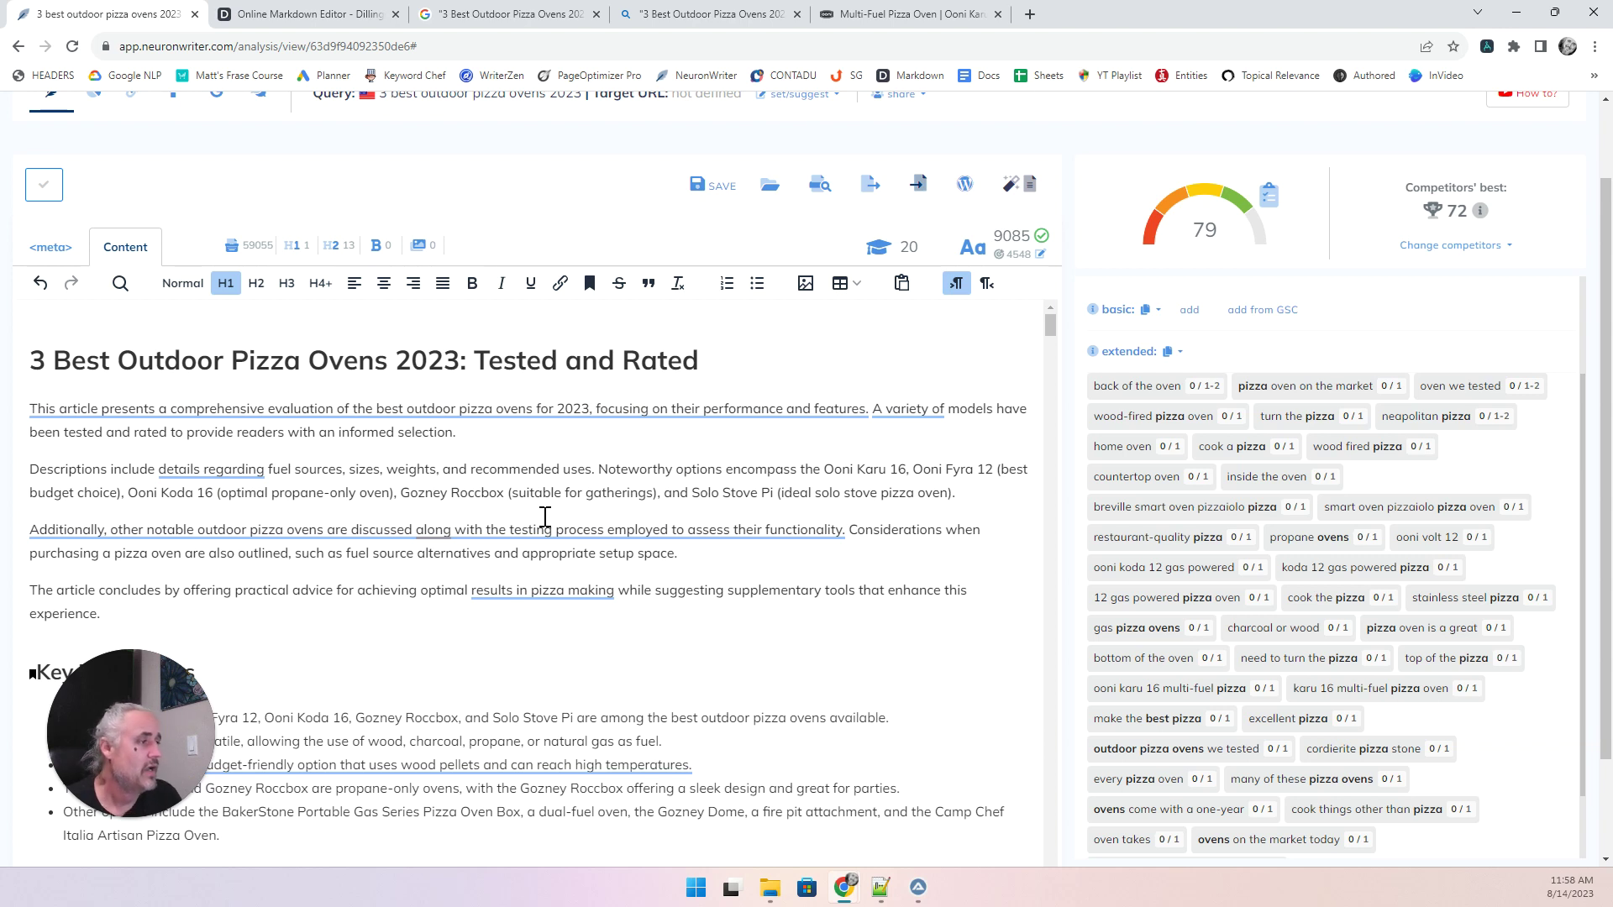
scroll(1178, 577, down, 1)
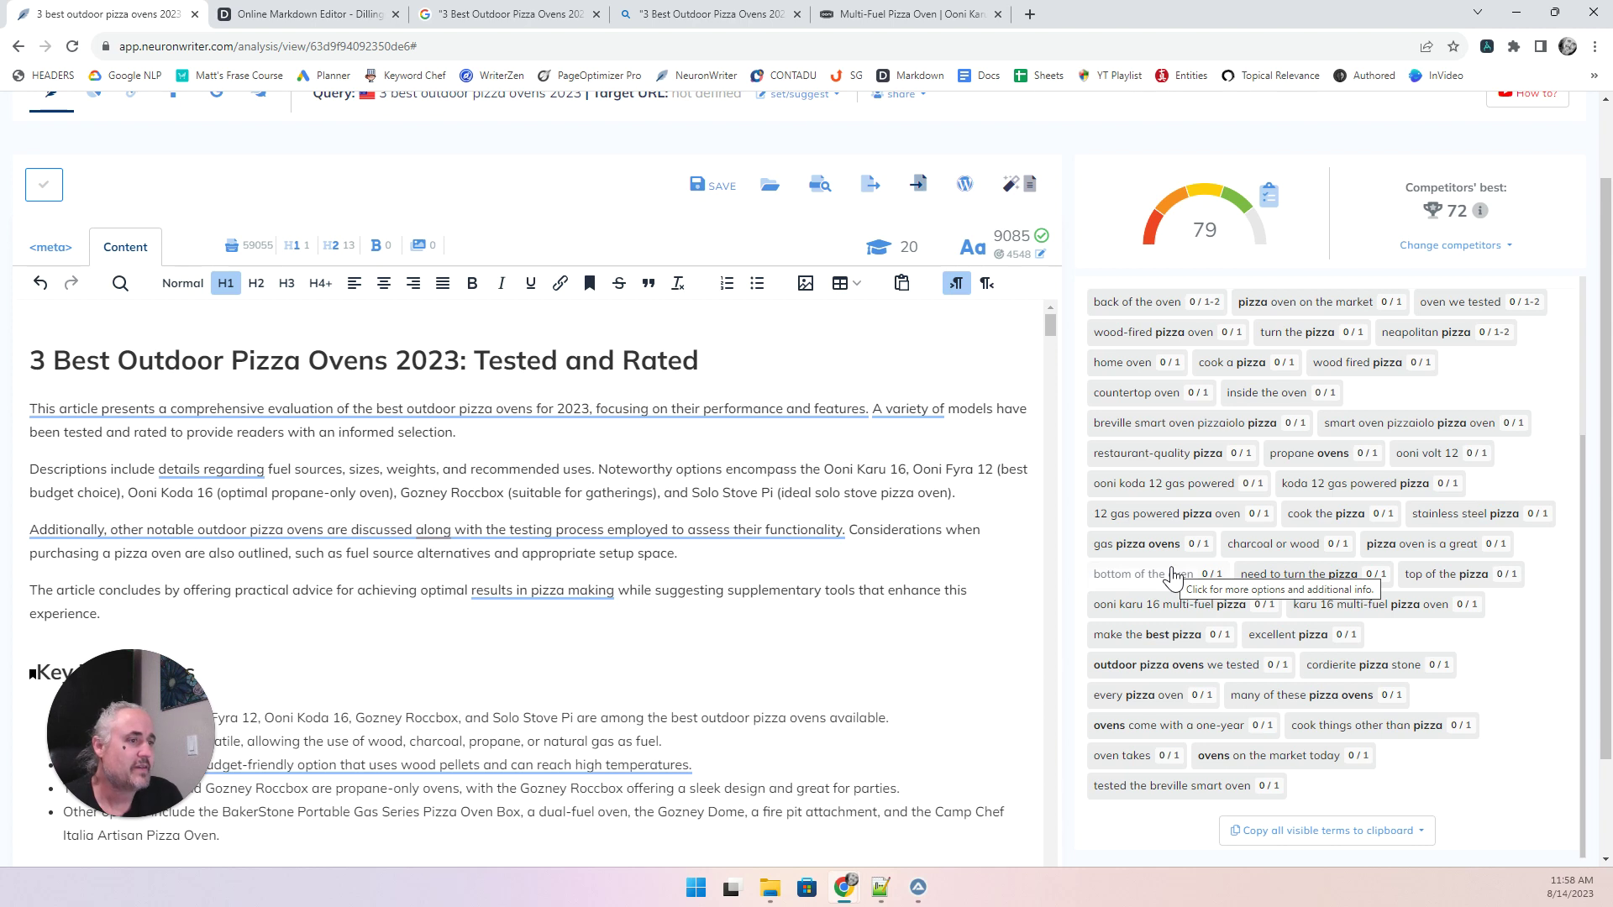
Skim the article from the Key Takeaways through the Ooni Karu 16 section and return to the title.
click(688, 651)
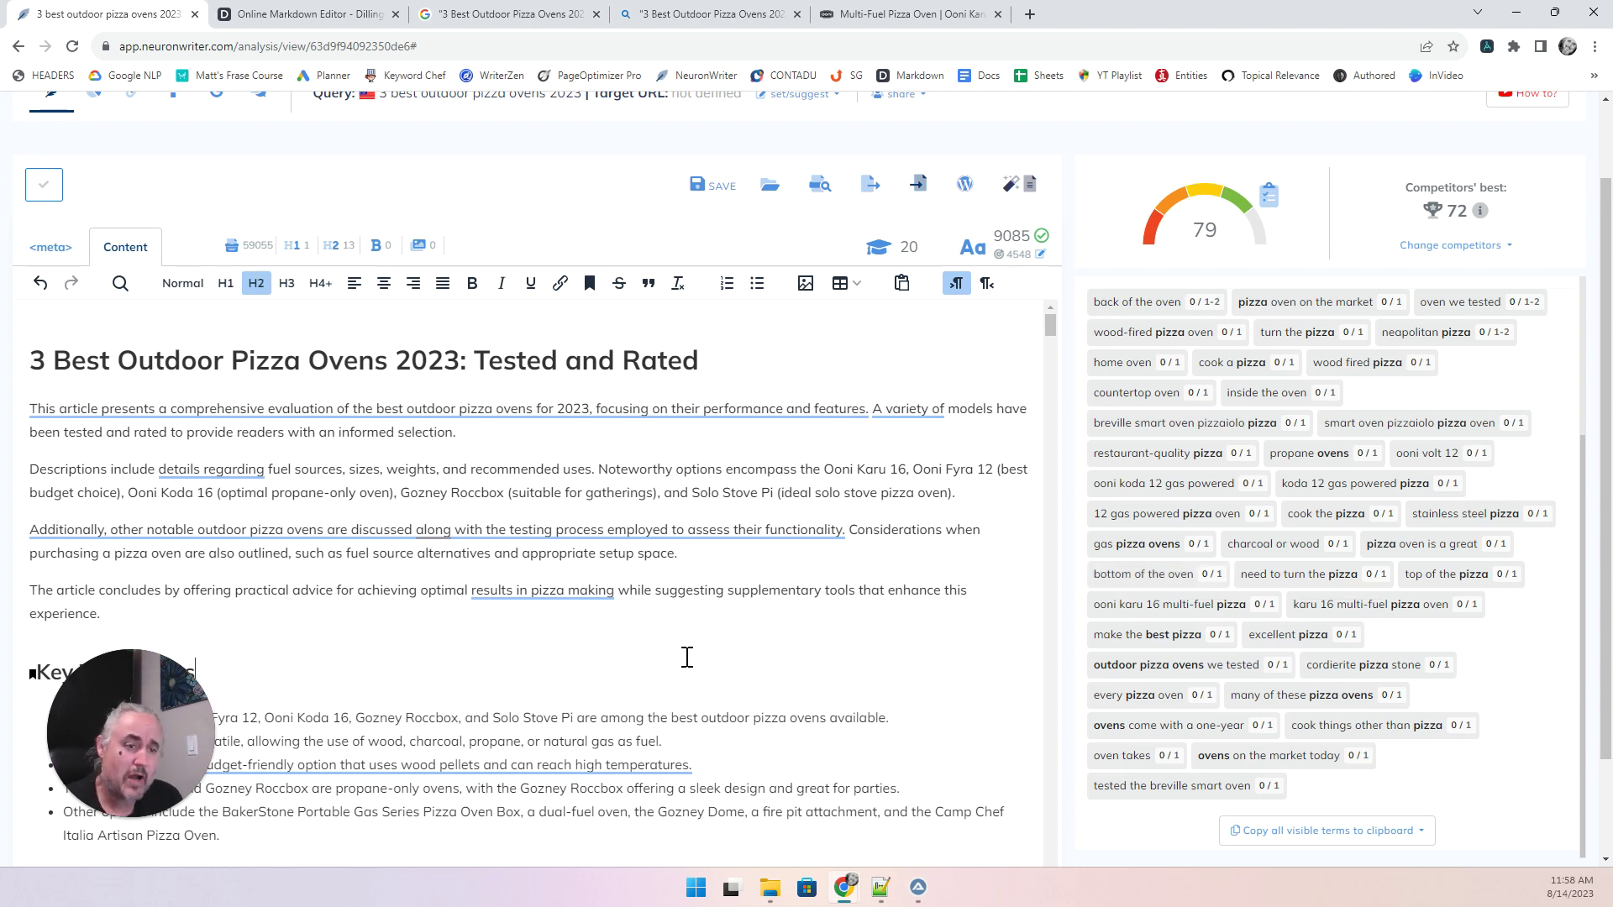
scroll(686, 649, up, 1)
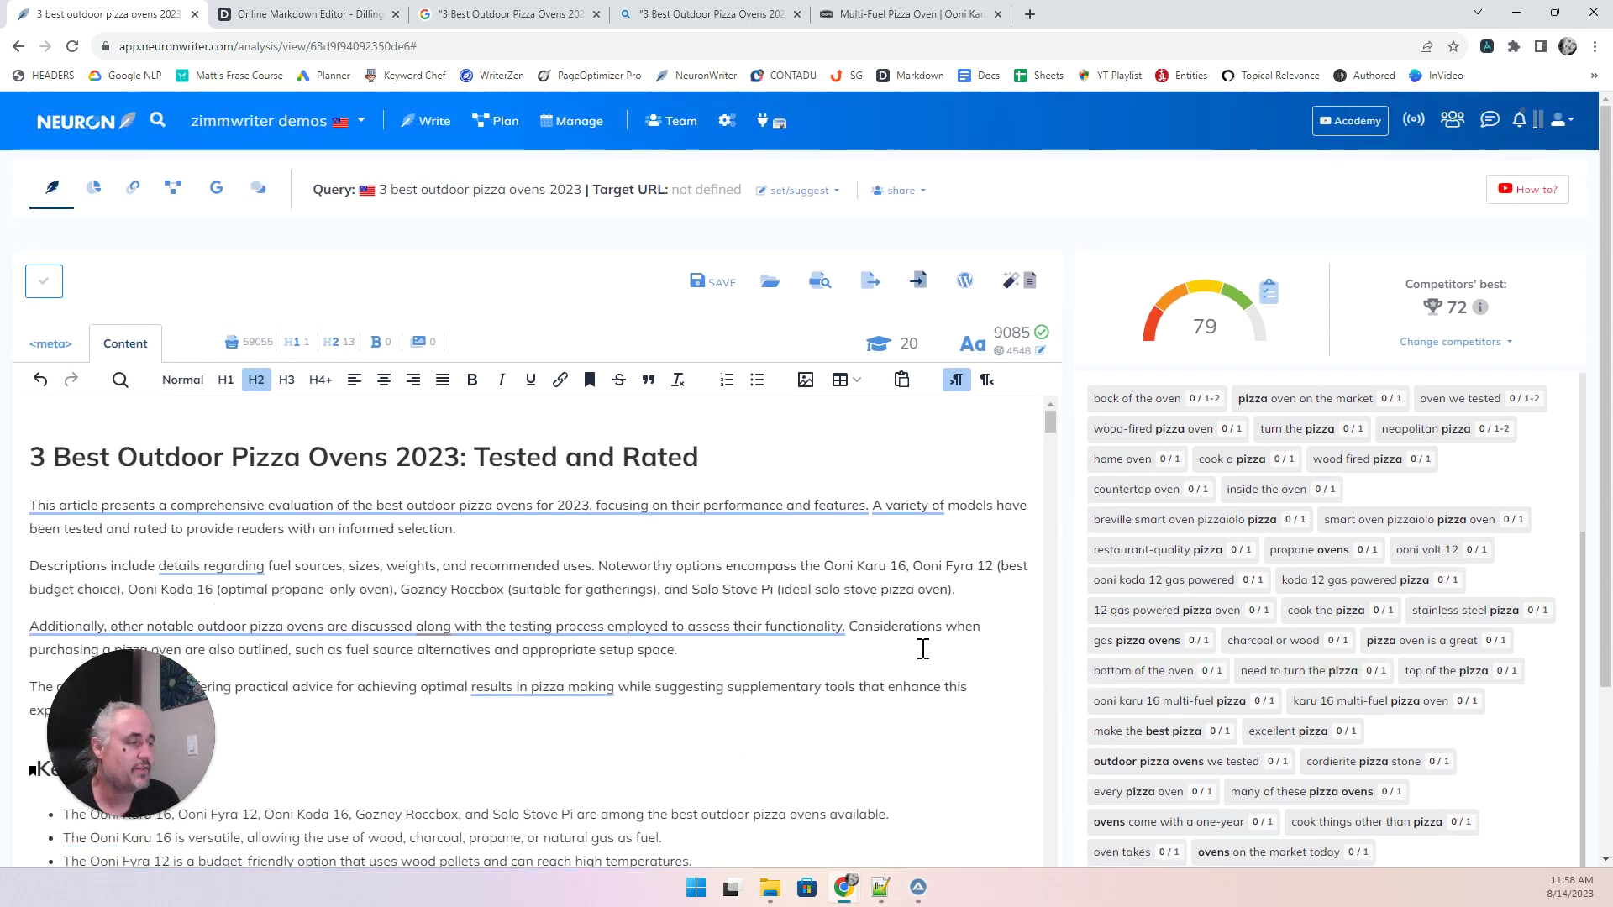
scroll(1073, 675, down, 3)
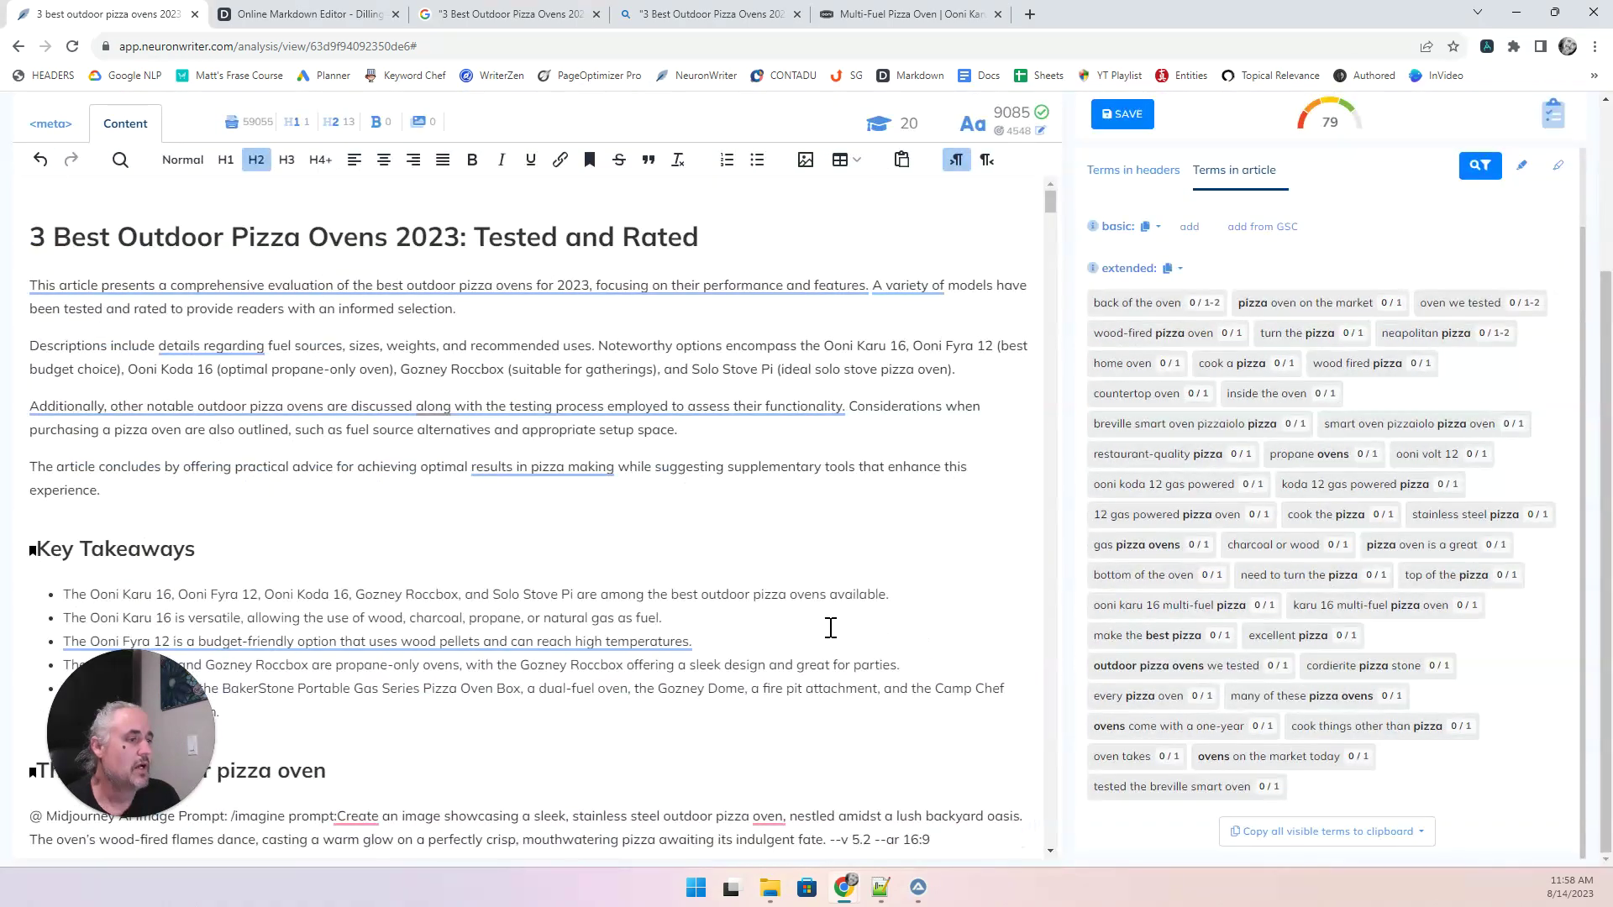
scroll(683, 563, down, 4)
scroll(684, 564, down, 3)
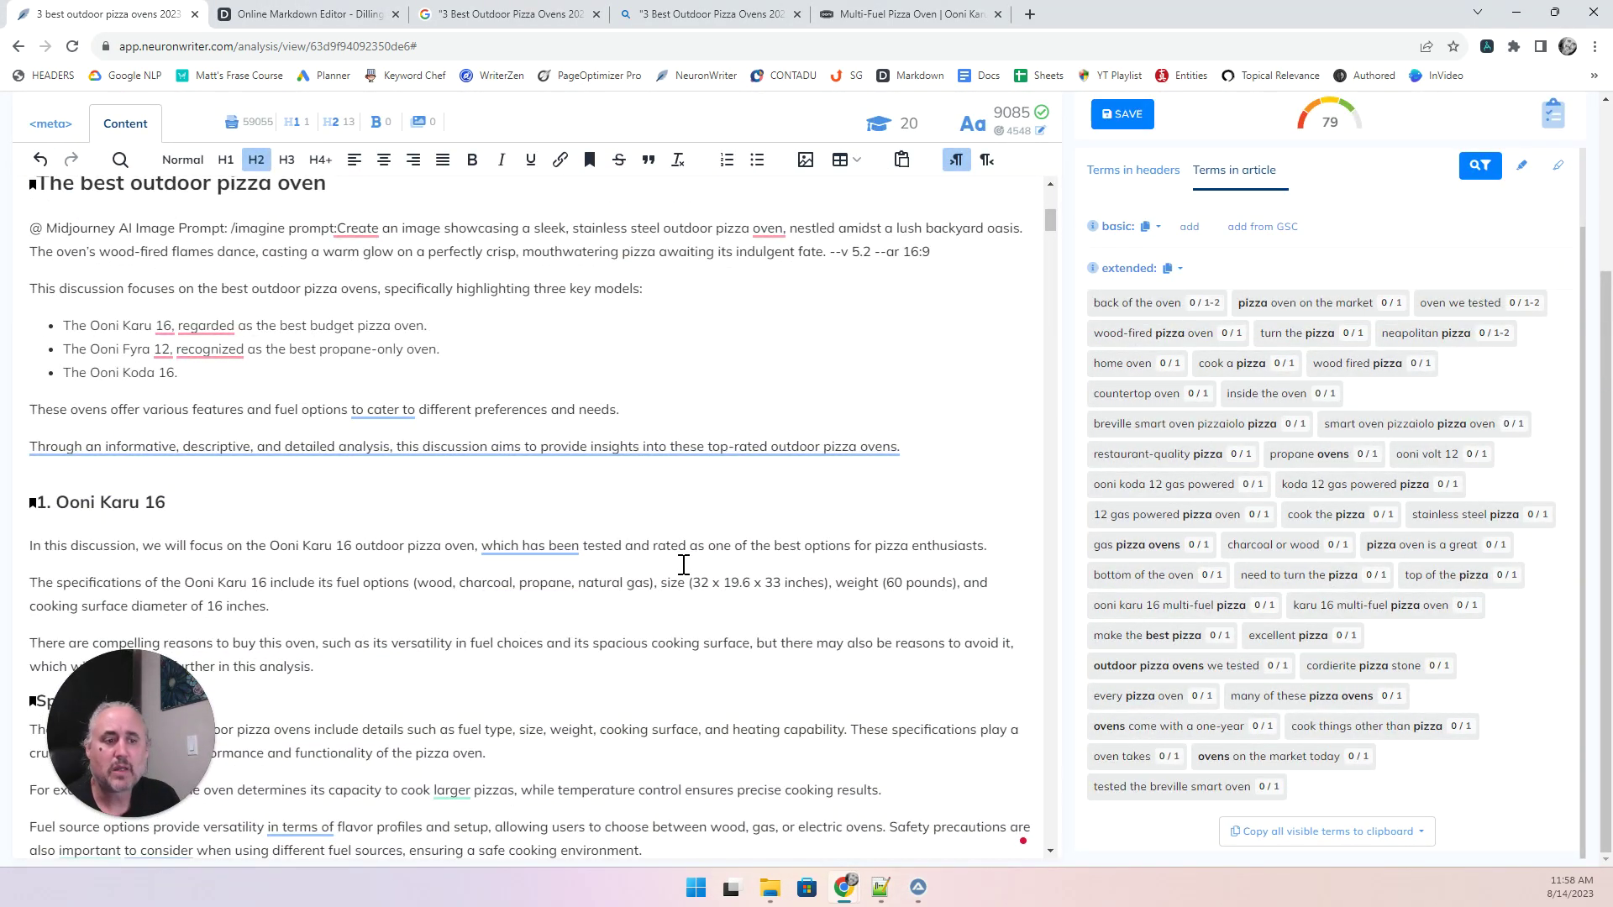
scroll(683, 565, down, 10)
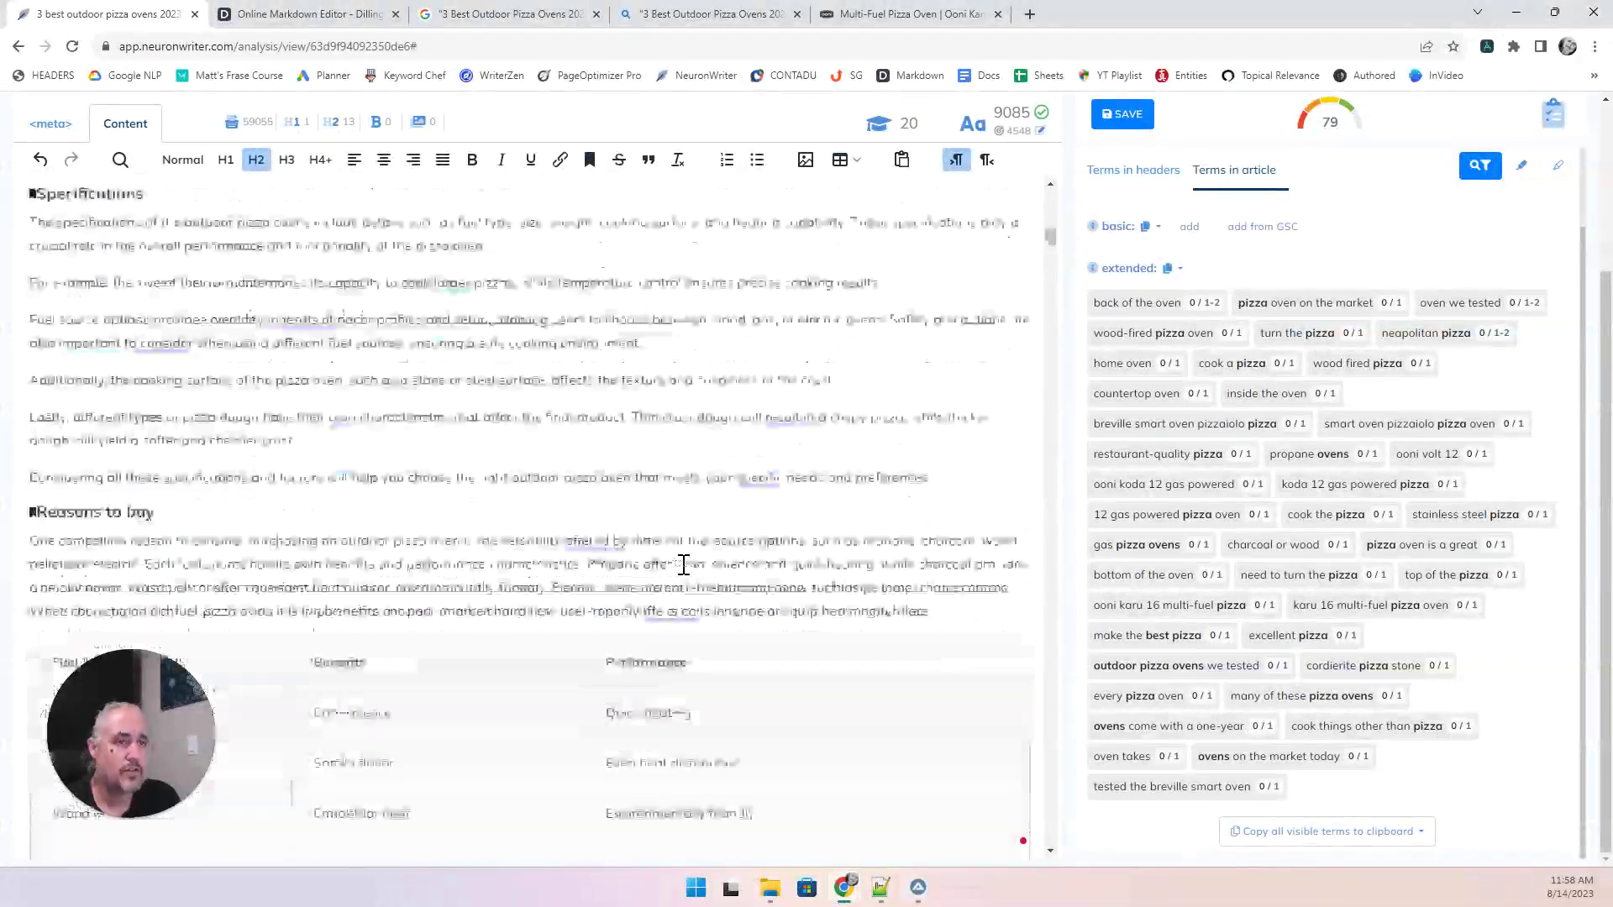
scroll(684, 564, up, 17)
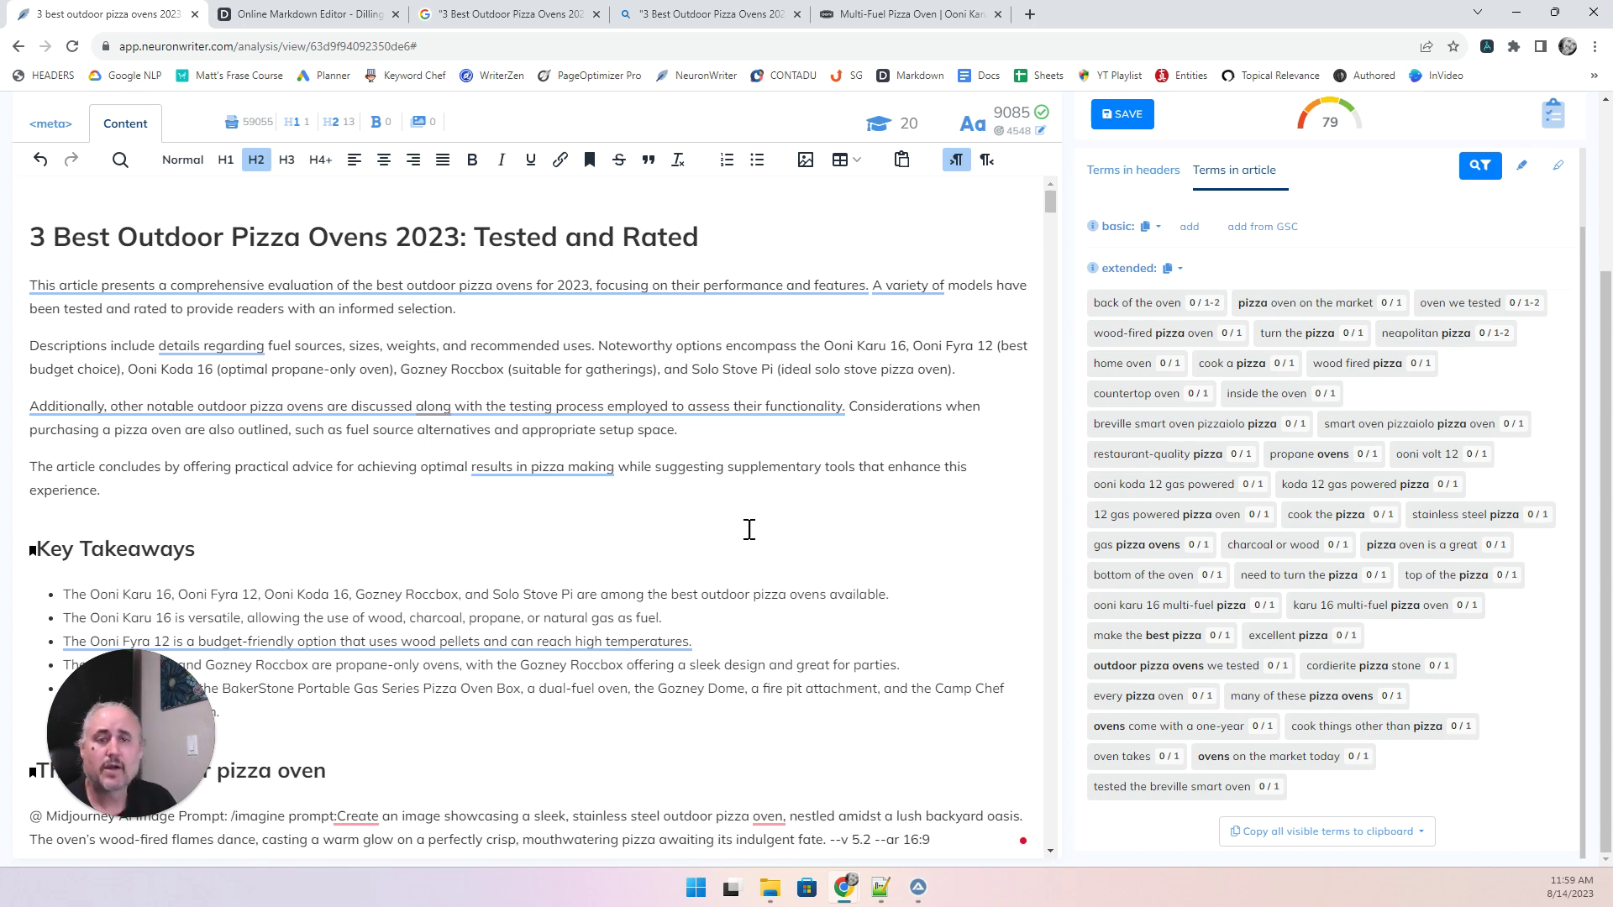
Restore the browser to a smaller window so the desktop and the file folder behind it are accessible.
drag(1369, 12, 1039, 103)
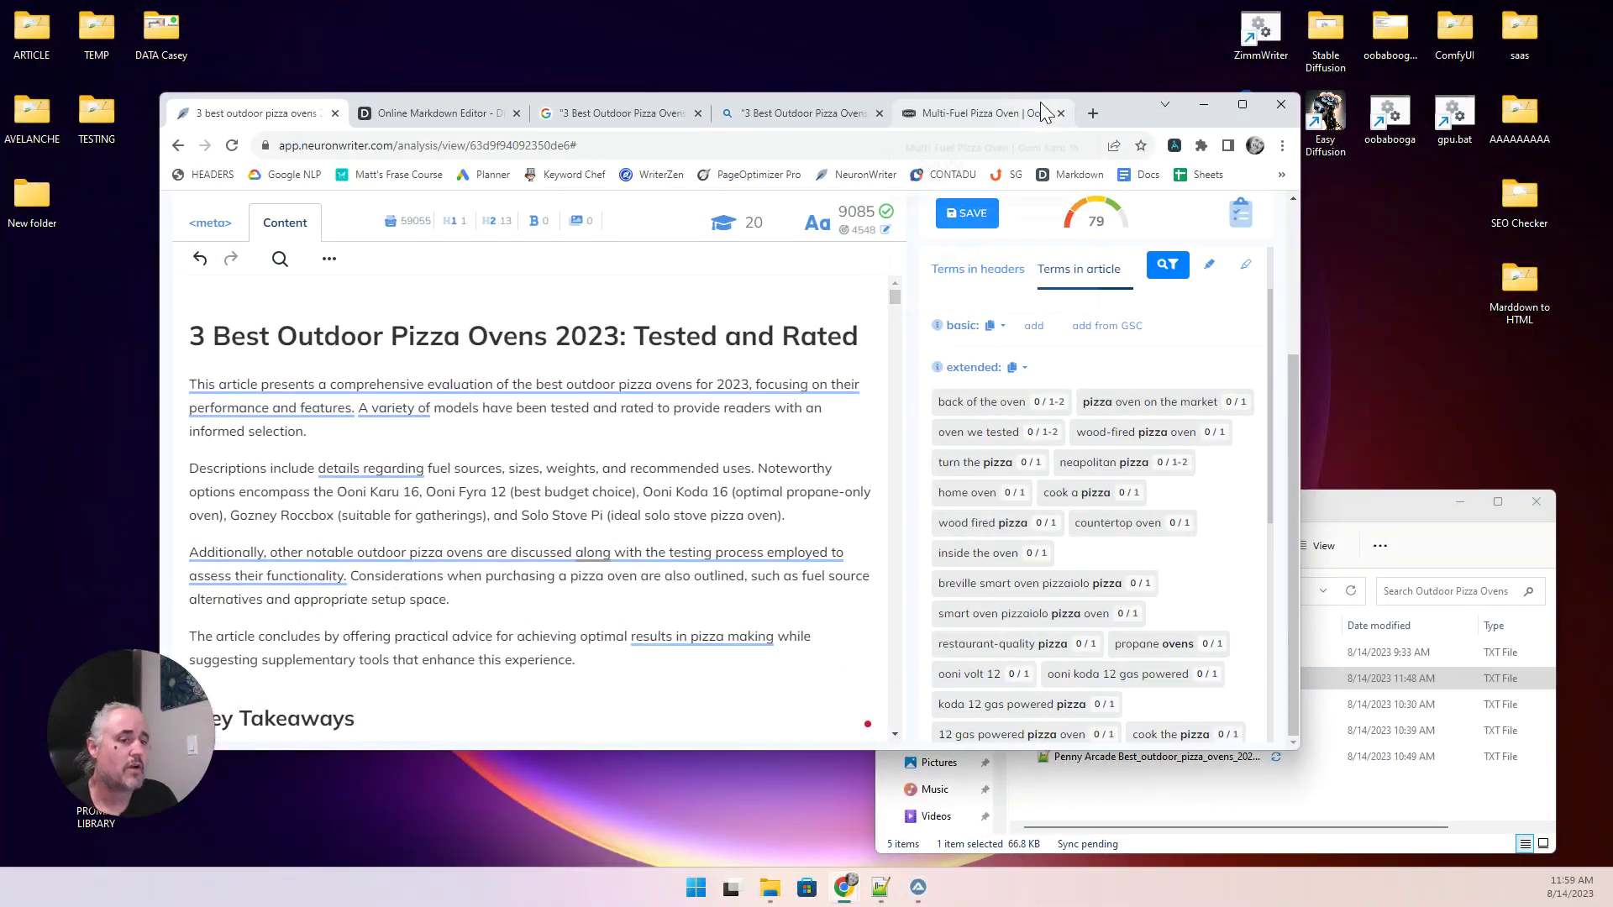
mouse_move(1040, 102)
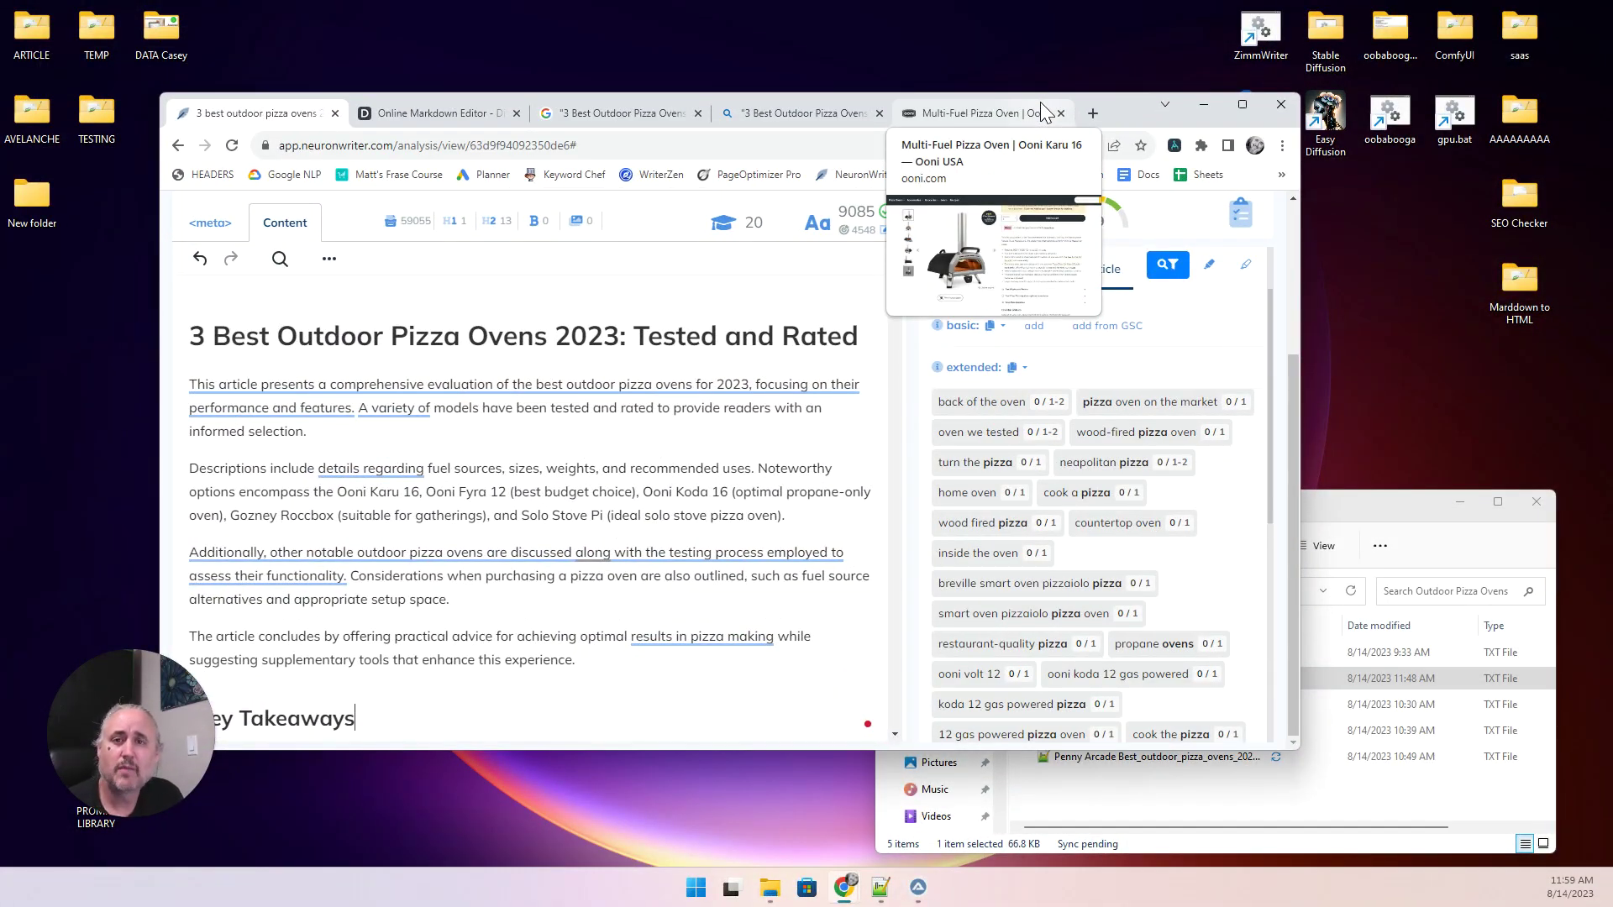